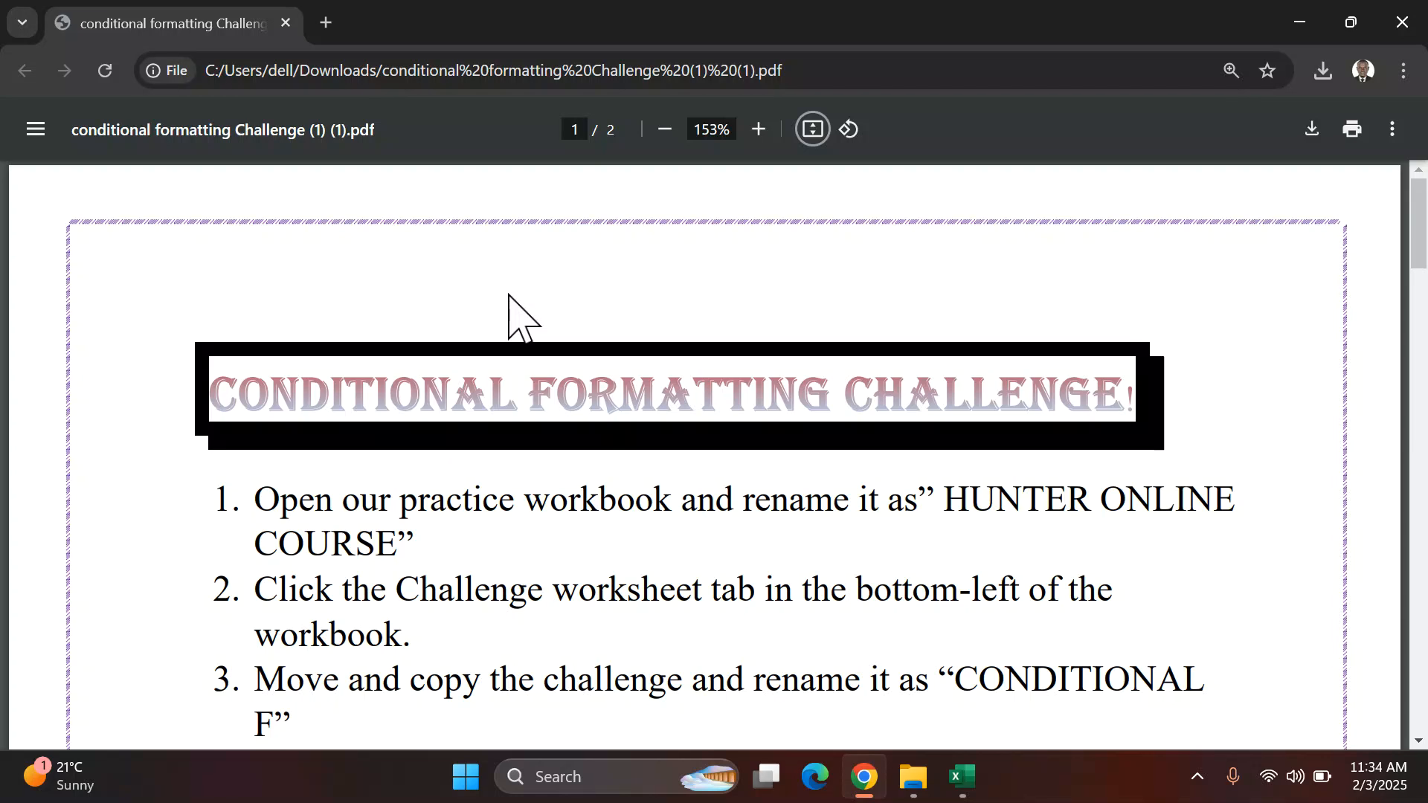
Step: Read the first instructions of the conditional formatting challenge in the PDF
{"action": "scroll", "coordinate": [558, 335], "scroll_direction": "down", "scroll_amount": 2}
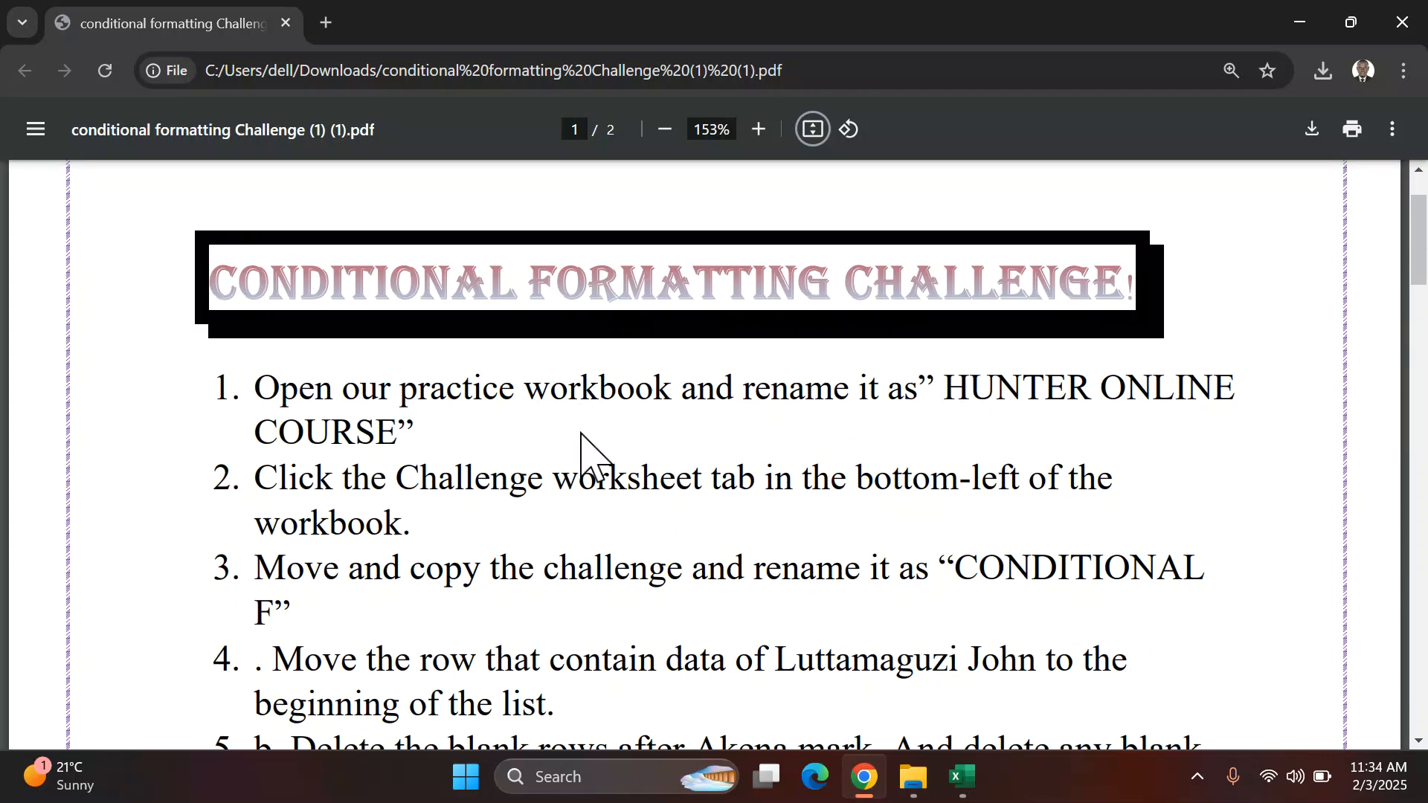
{"action": "scroll", "coordinate": [580, 433], "scroll_direction": "down", "scroll_amount": 2}
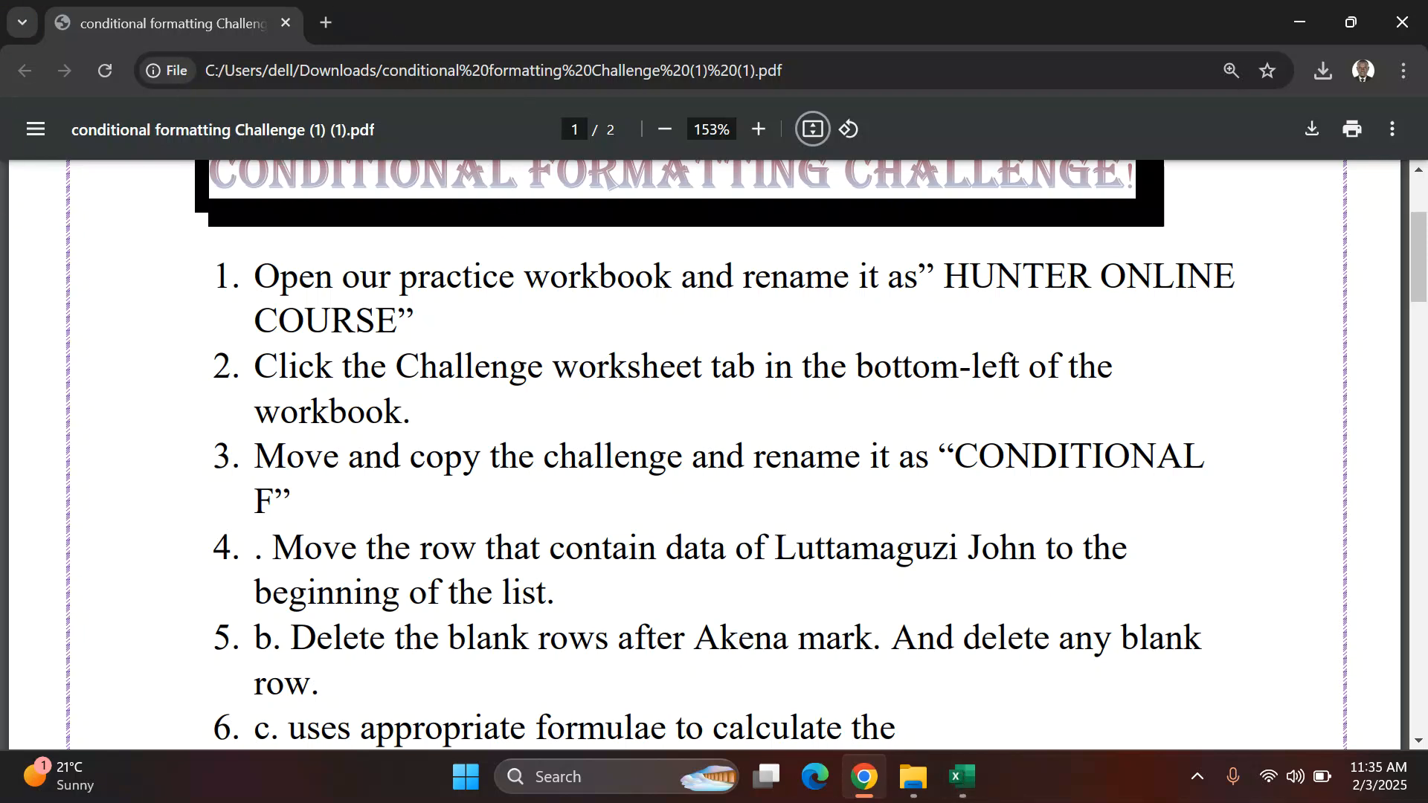
Step: Switch to the Excel workbook and save a copy to the Desktop named HUNTER ONLINE COURSE
{"action": "left_click", "coordinate": [959, 777]}
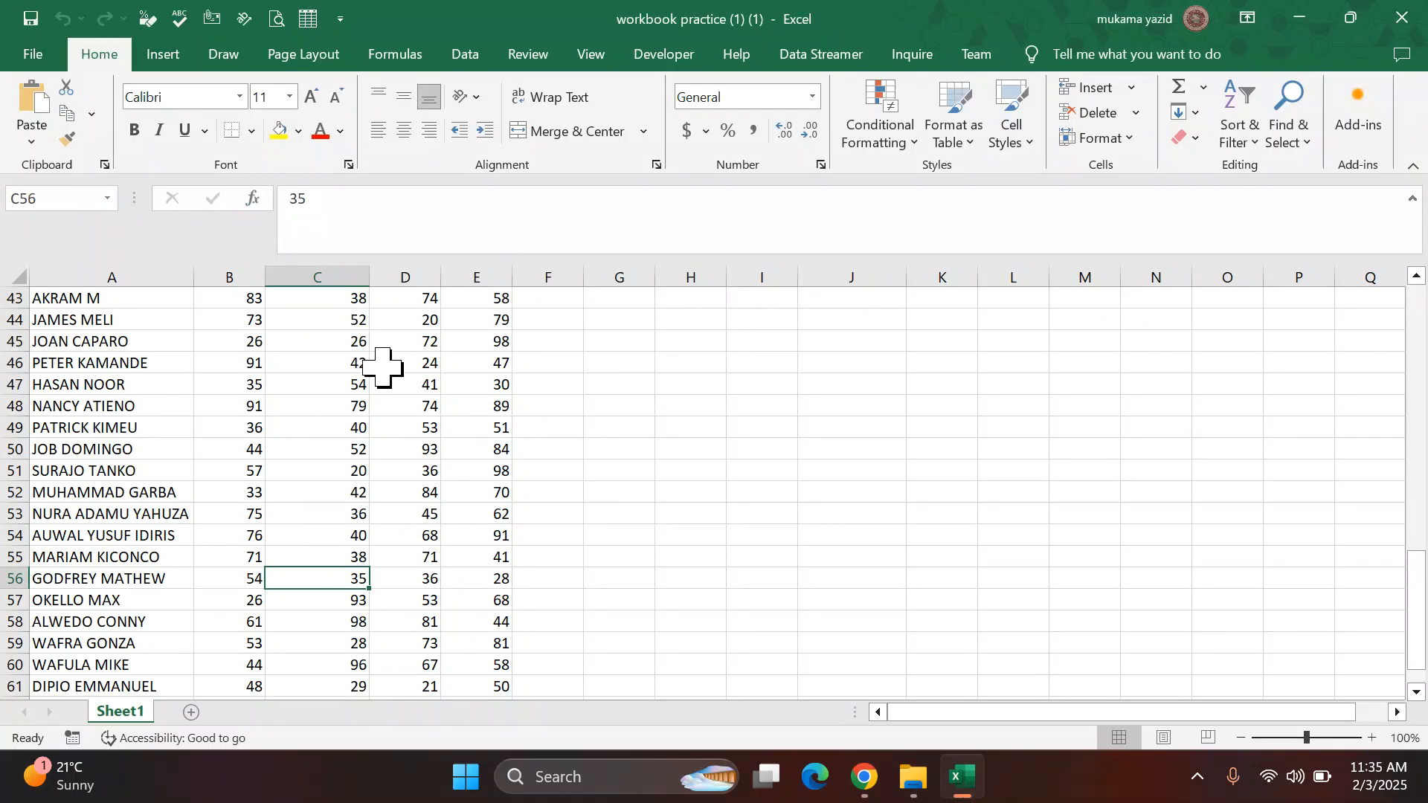
{"action": "left_click", "coordinate": [33, 58]}
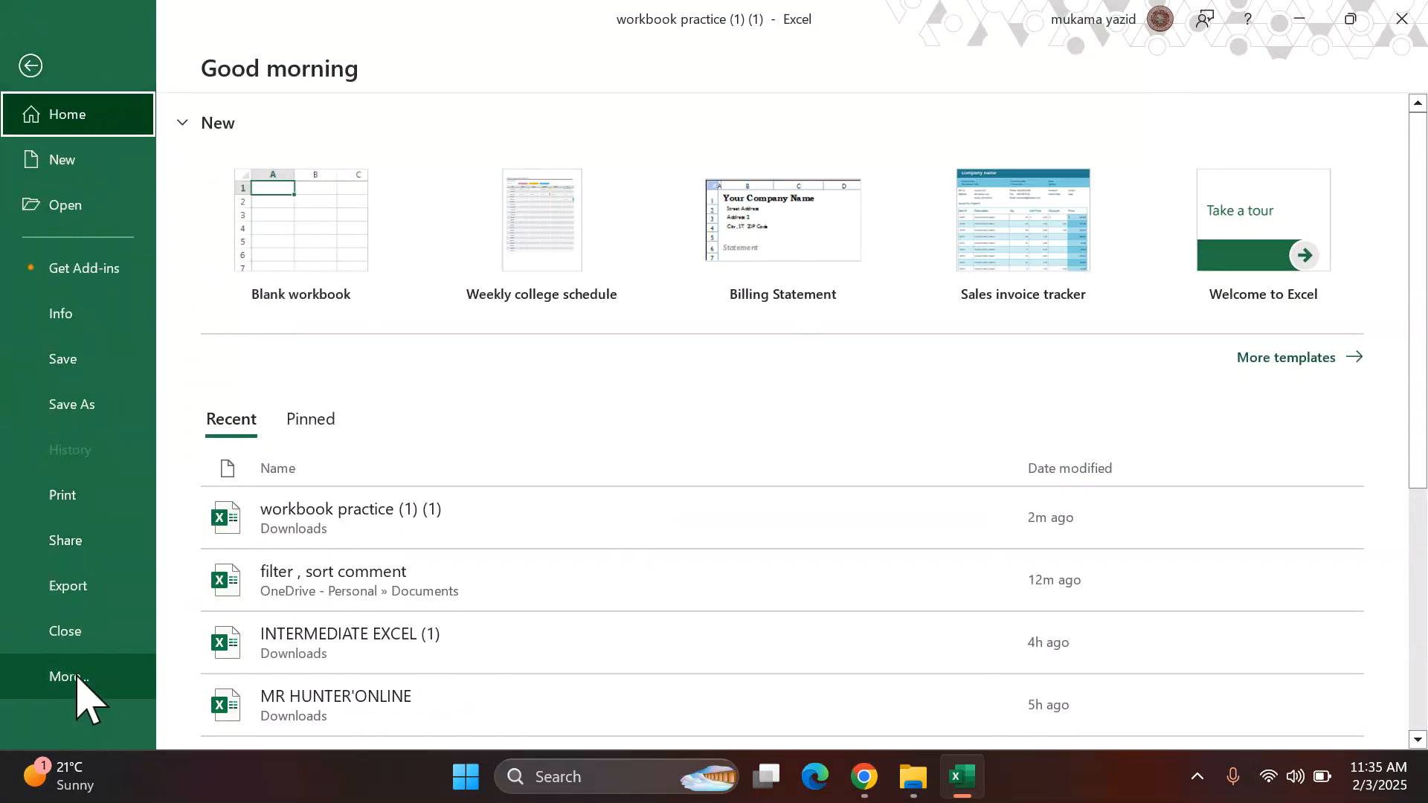
{"action": "left_click", "coordinate": [72, 402]}
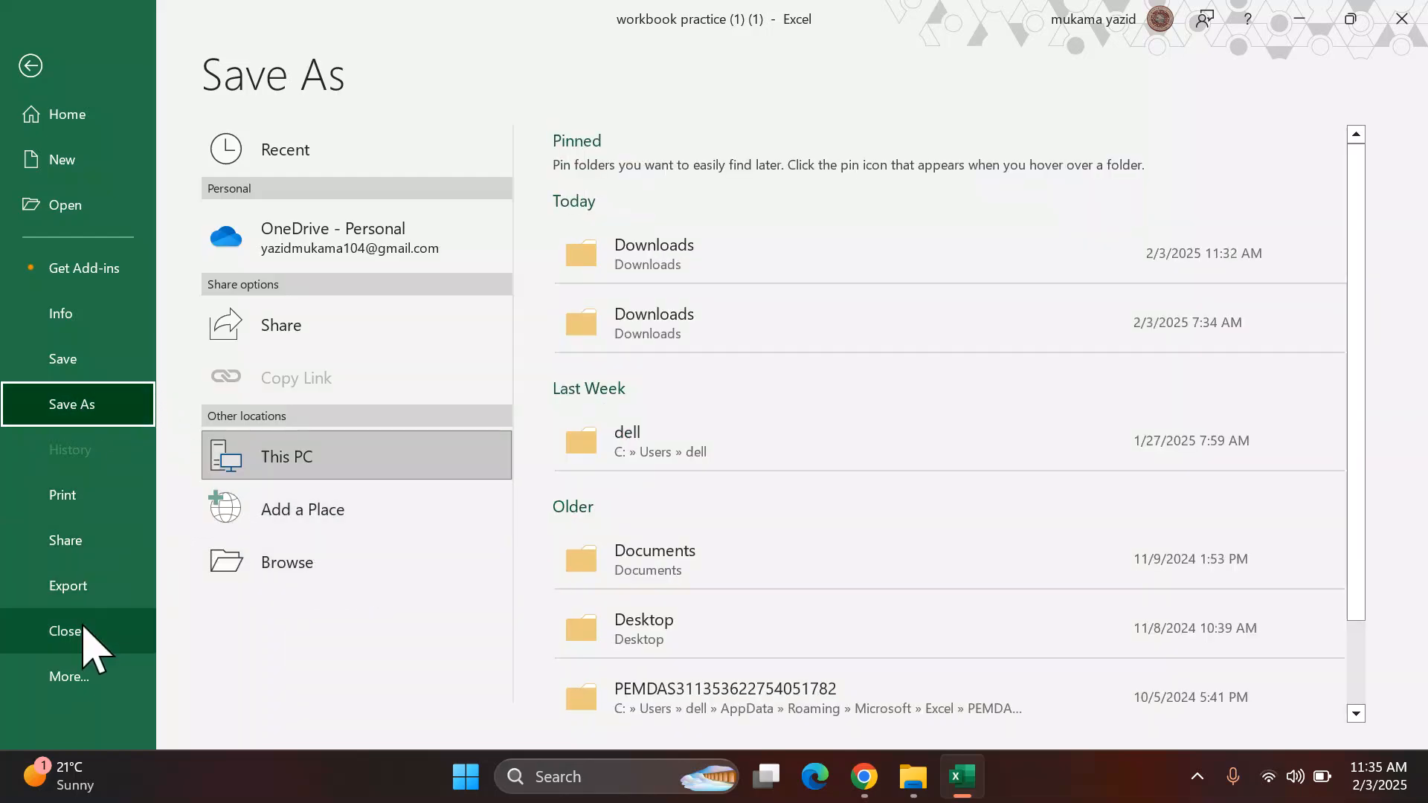
{"action": "left_click", "coordinate": [311, 563]}
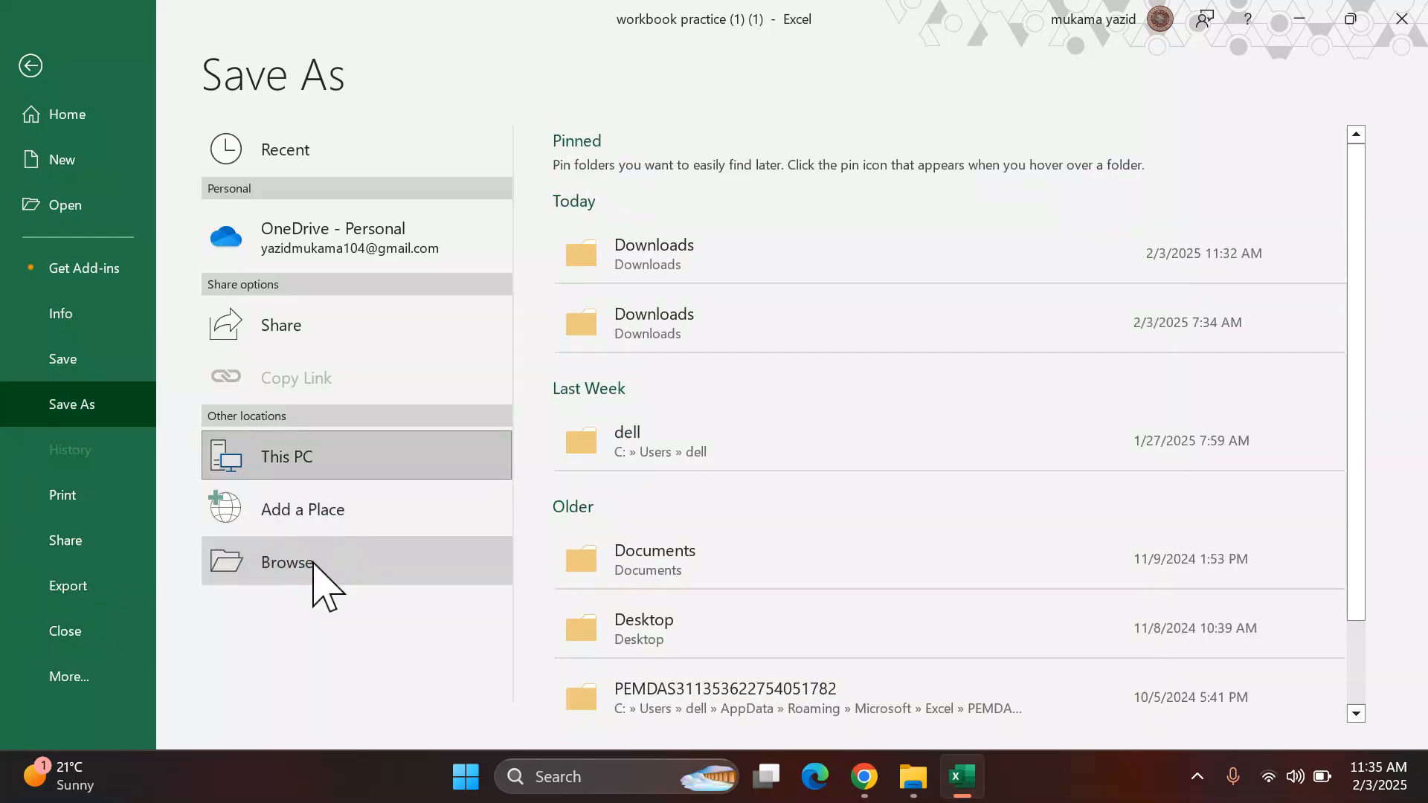
{"action": "left_click", "coordinate": [313, 564]}
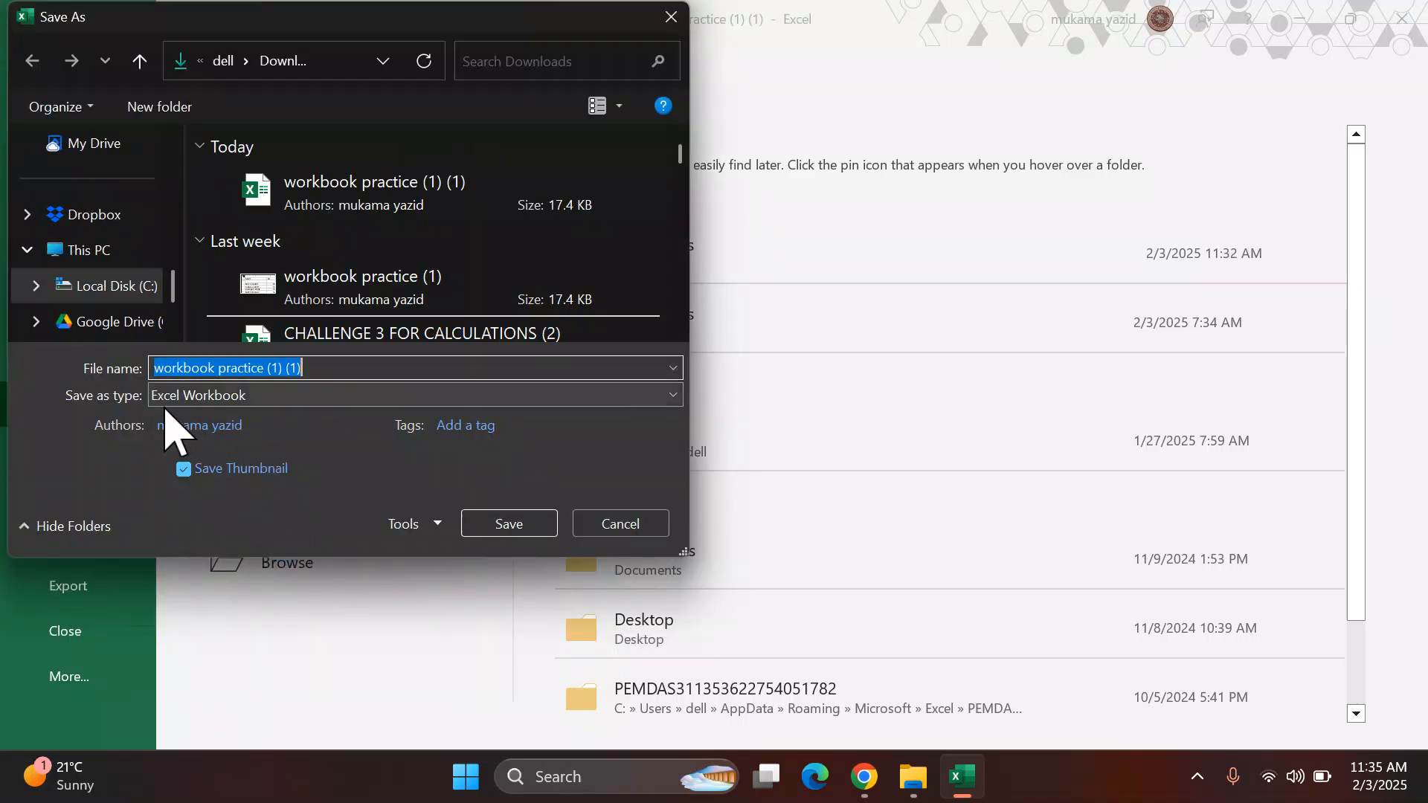
{"action": "scroll", "coordinate": [108, 287], "scroll_direction": "down", "scroll_amount": 1}
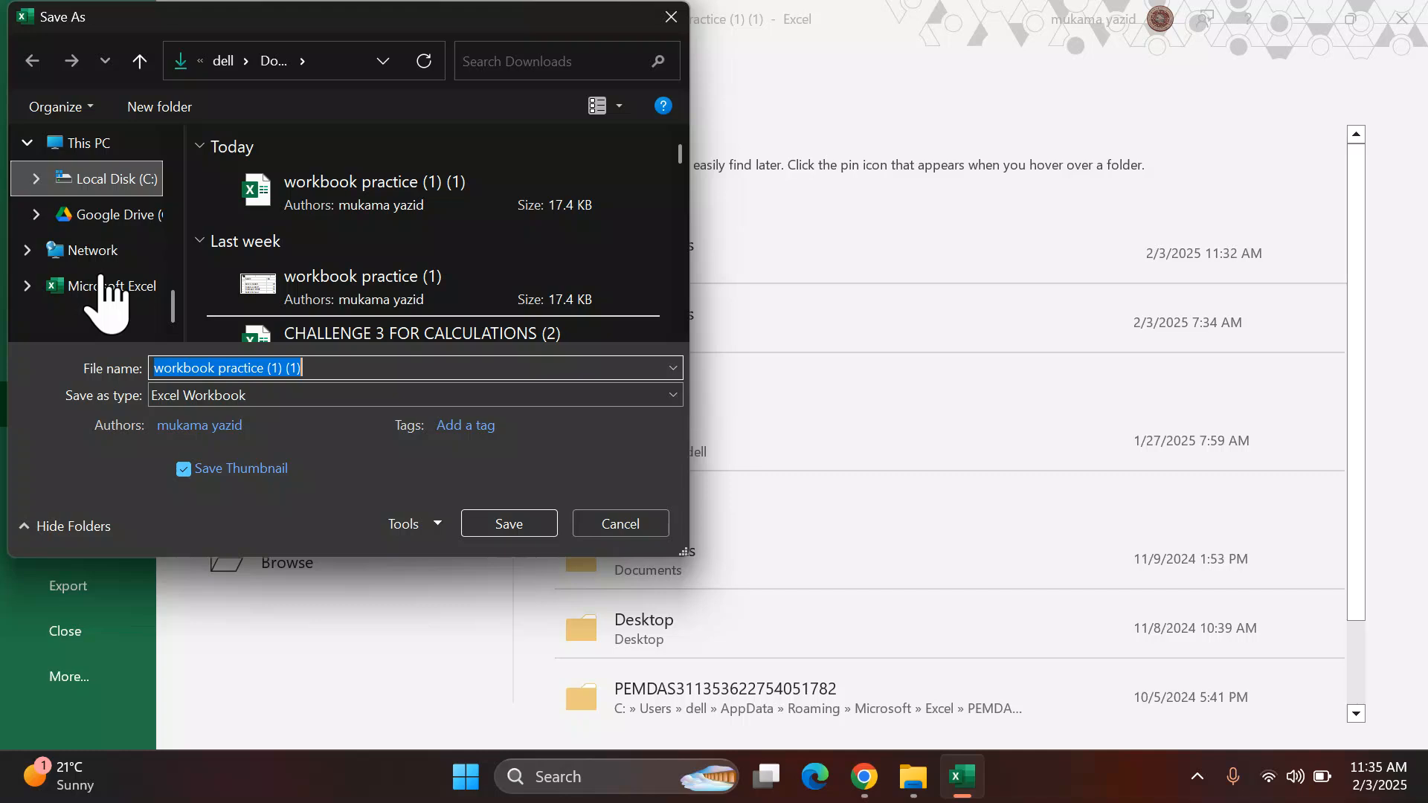
{"action": "scroll", "coordinate": [108, 292], "scroll_direction": "up", "scroll_amount": 5}
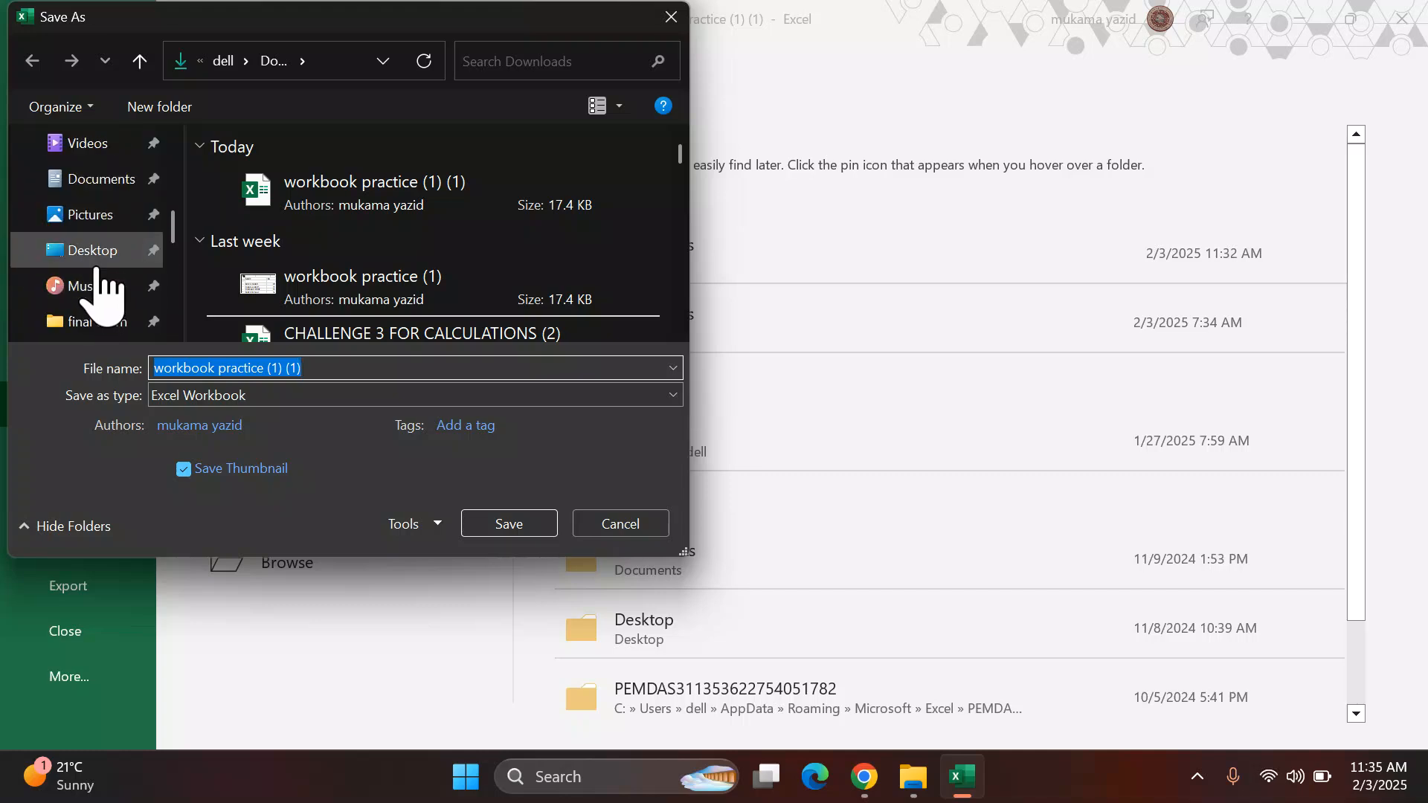
{"action": "left_click", "coordinate": [93, 260]}
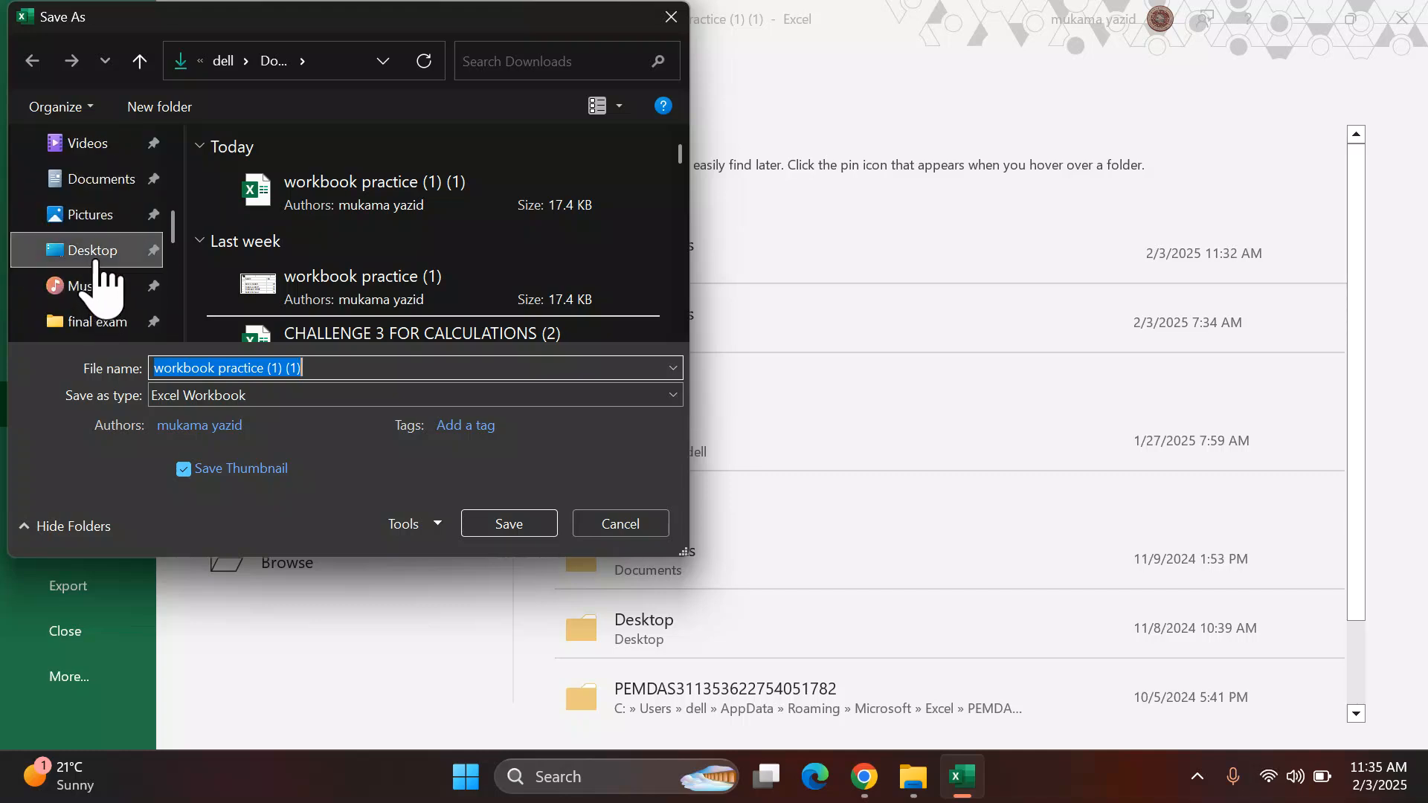
{"action": "left_click", "coordinate": [312, 367]}
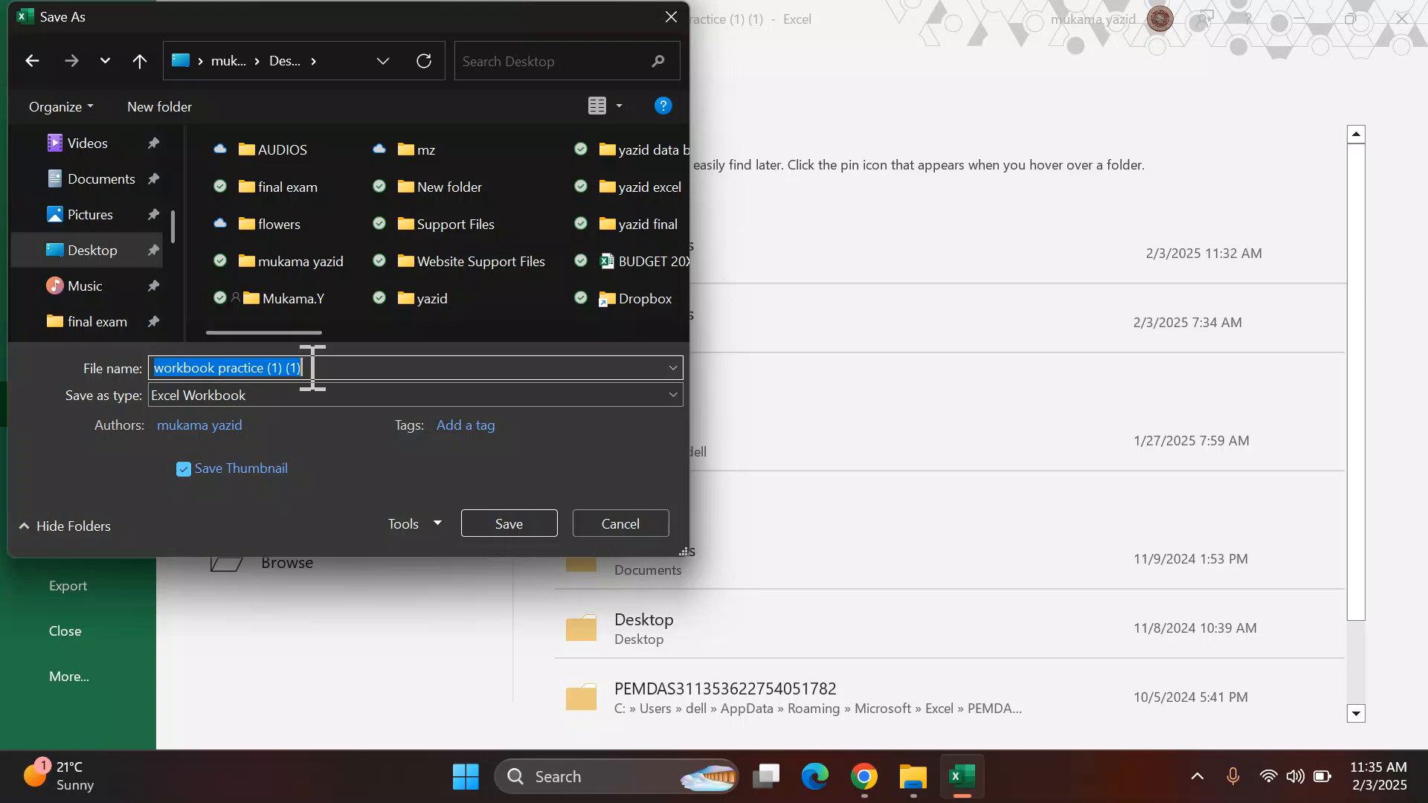
{"action": "type", "text": "HUN"}
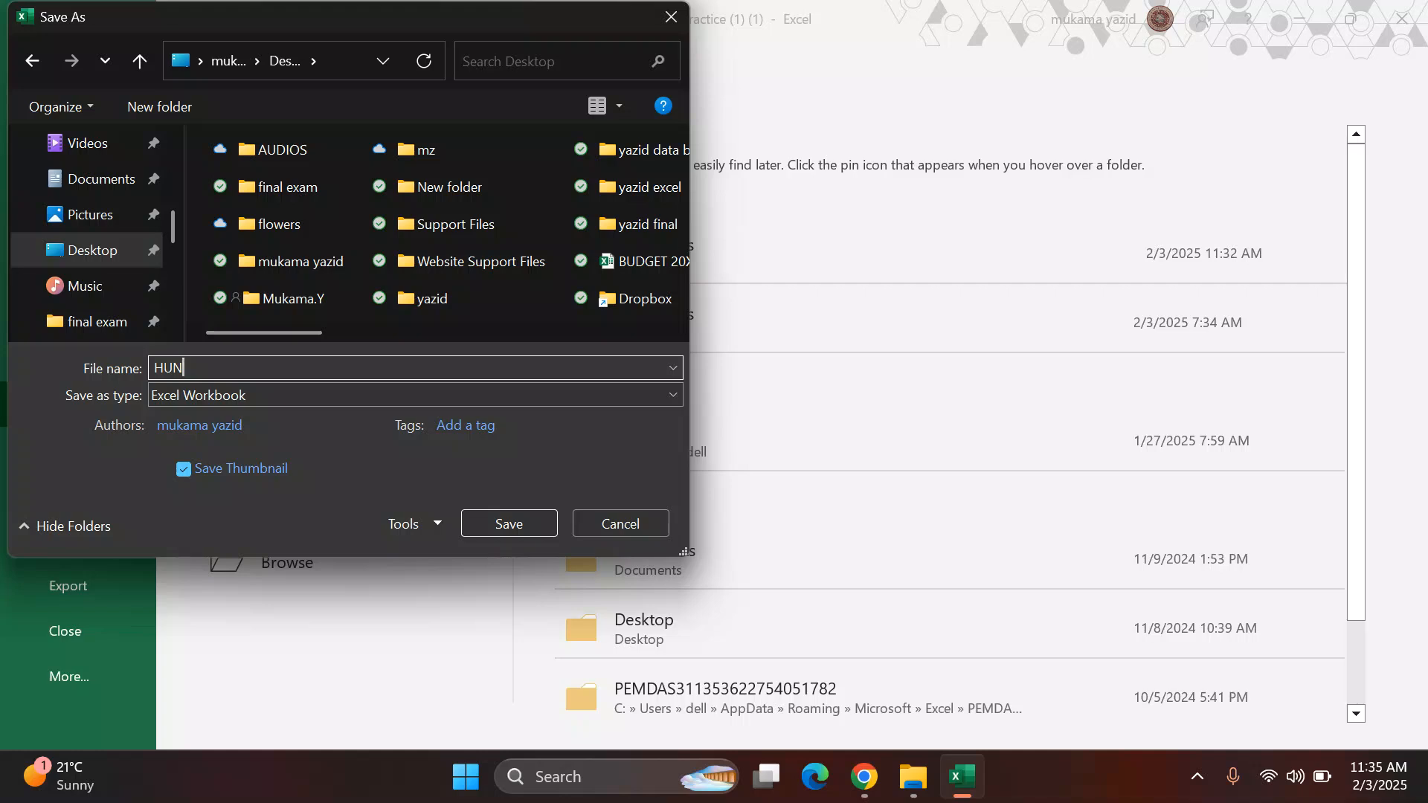
{"action": "type", "text": "TER ONLINE COURSE"}
{"action": "left_click", "coordinate": [510, 524]}
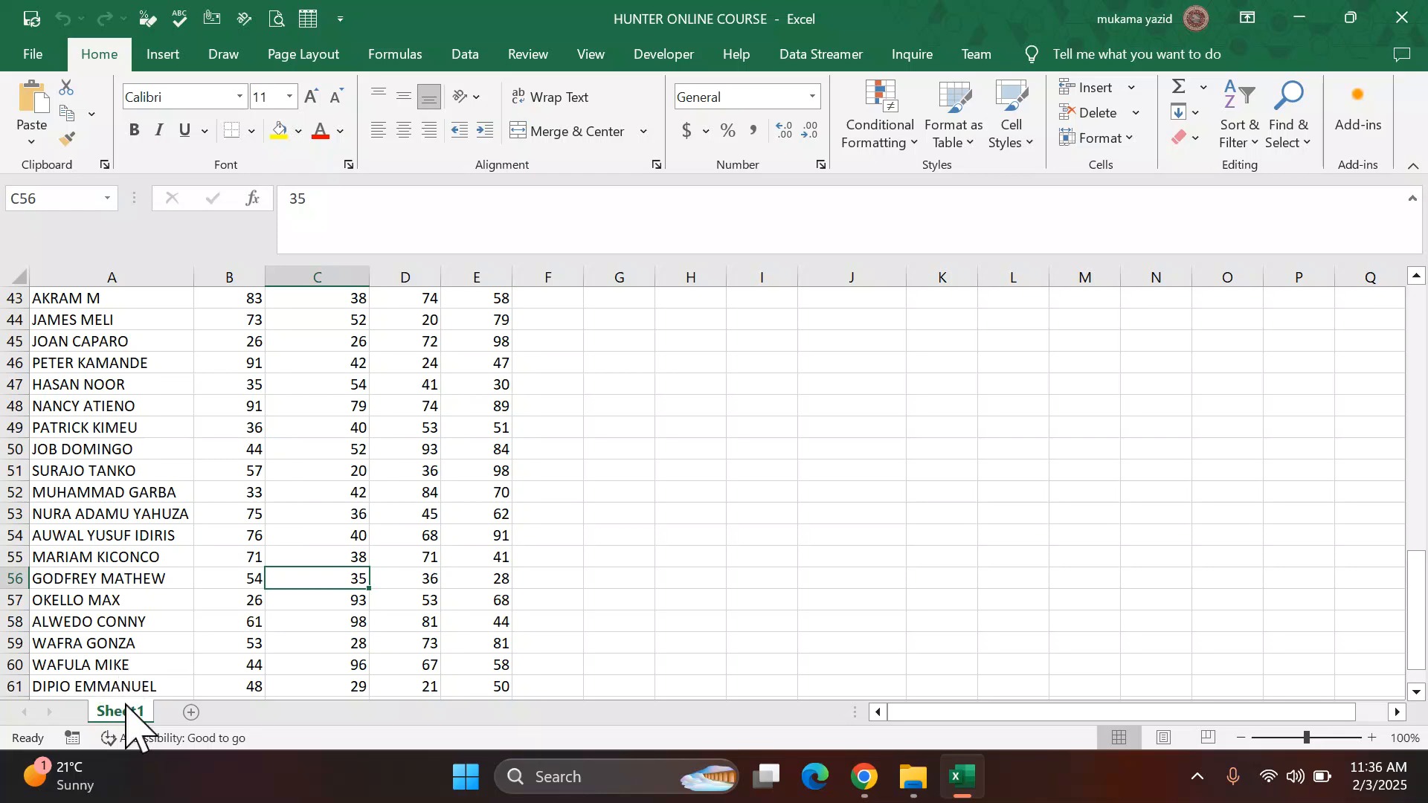
Step: Make a copy of Sheet1 placed right after the original sheet
{"action": "left_click_drag", "start_coordinate": [128, 709], "coordinate": [129, 710]}
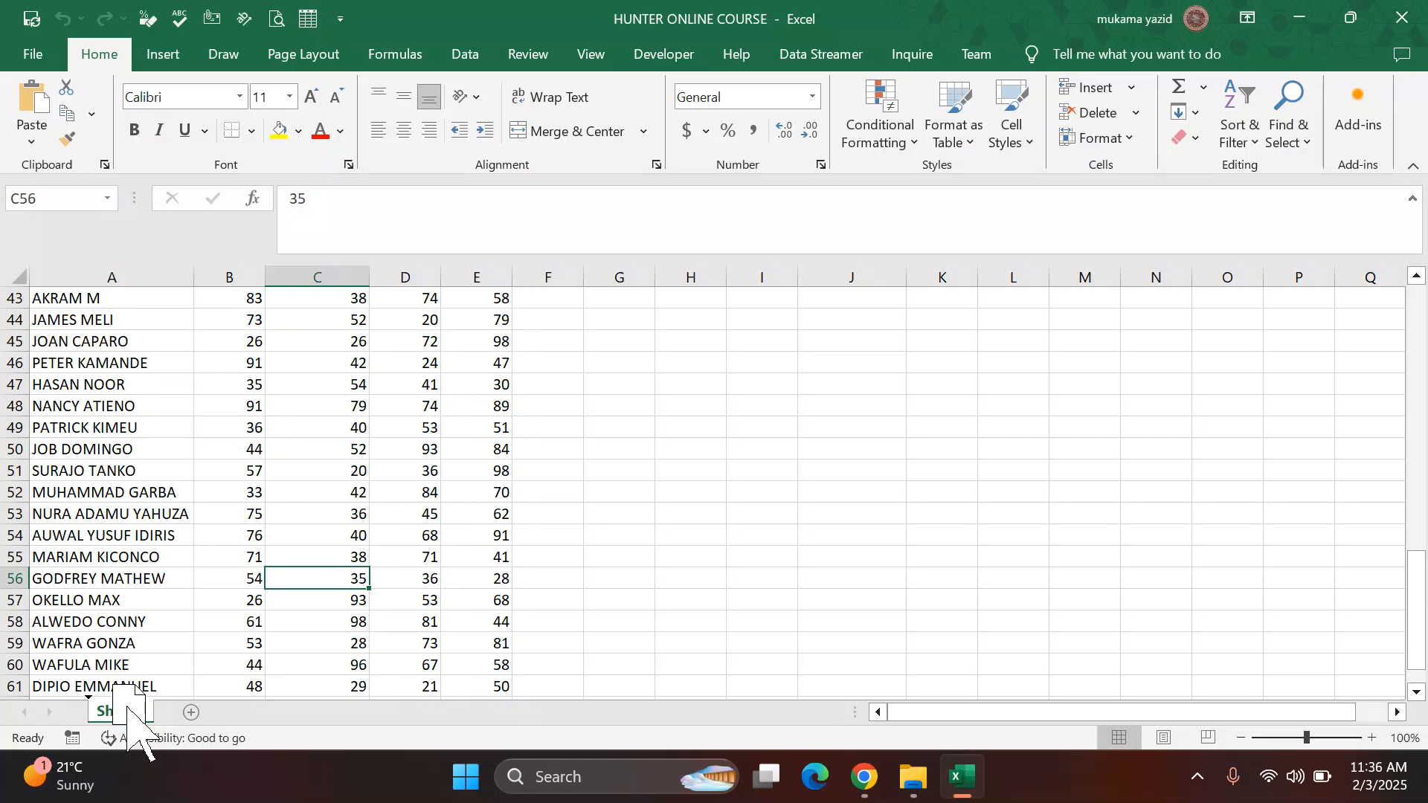
{"action": "left_click_drag", "start_coordinate": [128, 709], "coordinate": [127, 709]}
{"action": "key", "text": "ctrl"}
{"action": "left_click_drag", "start_coordinate": [128, 706], "coordinate": [198, 711]}
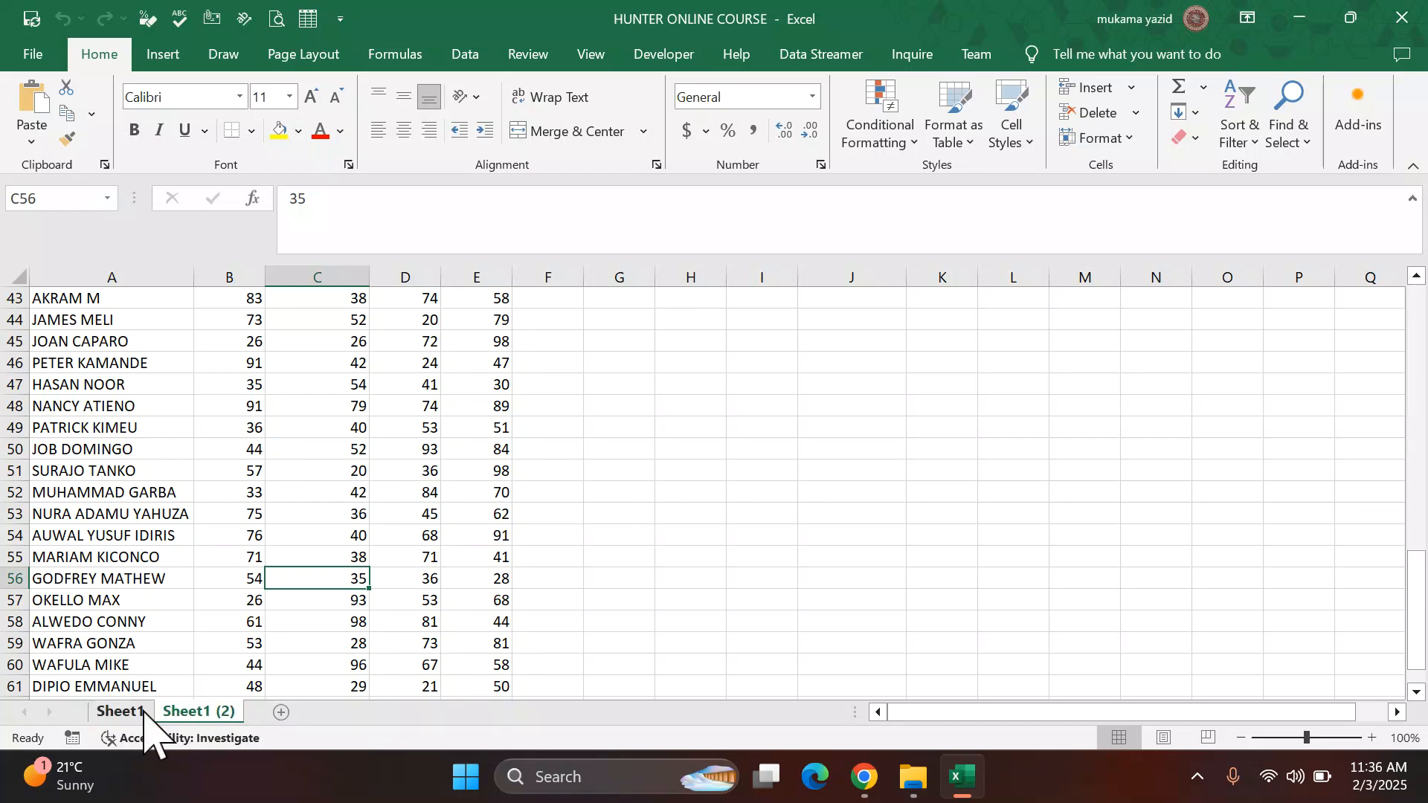
Step: Move Sheet1 behind its copy, then back in front of it
{"action": "mouse_move", "coordinate": [143, 712]}
{"action": "left_mouse_down"}
{"action": "mouse_move", "coordinate": [122, 716]}
{"action": "mouse_move", "coordinate": [137, 733]}
{"action": "mouse_move", "coordinate": [121, 718]}
{"action": "left_mouse_up"}
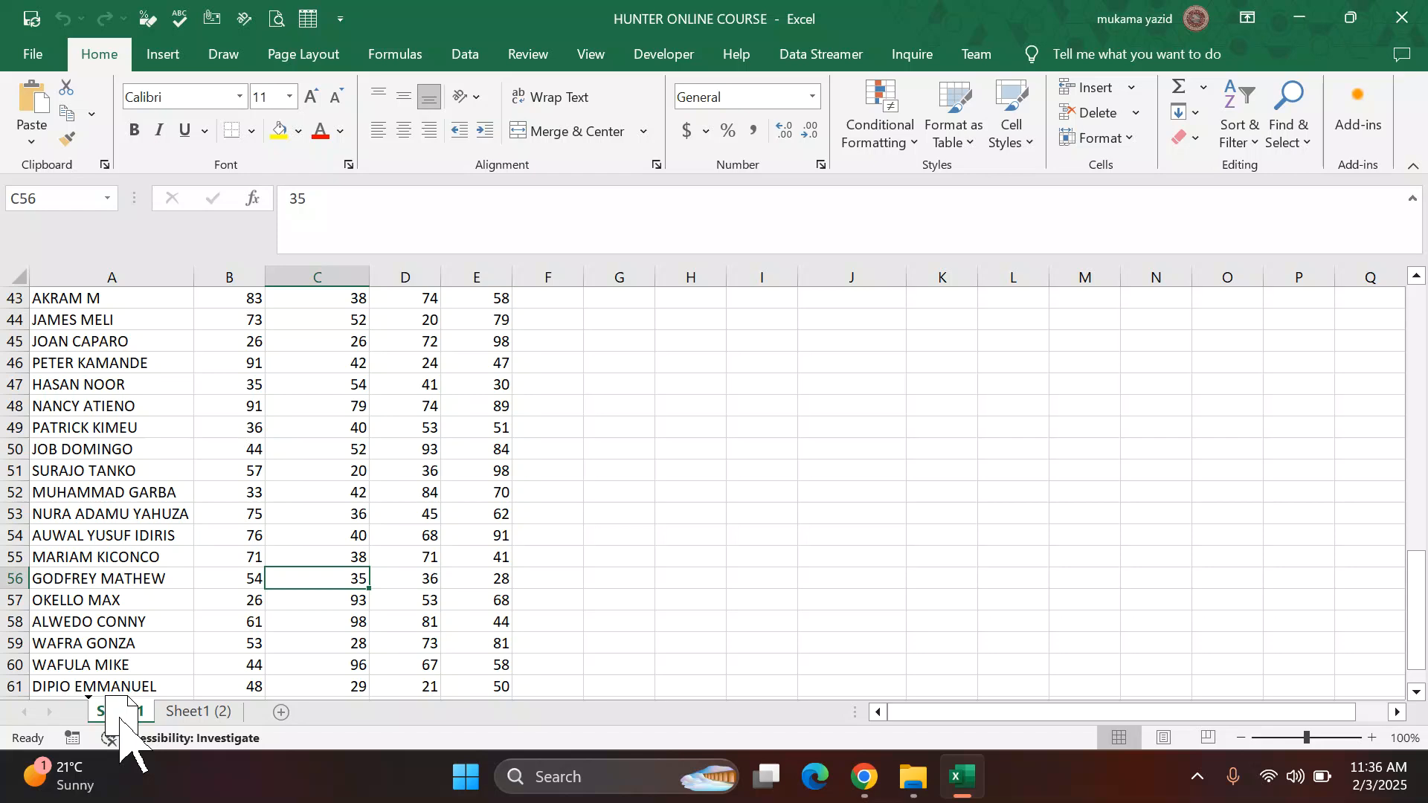
{"action": "mouse_move", "coordinate": [121, 718]}
{"action": "left_mouse_down"}
{"action": "mouse_move", "coordinate": [145, 693]}
{"action": "mouse_move", "coordinate": [195, 690]}
{"action": "mouse_move", "coordinate": [274, 720]}
{"action": "left_mouse_up"}
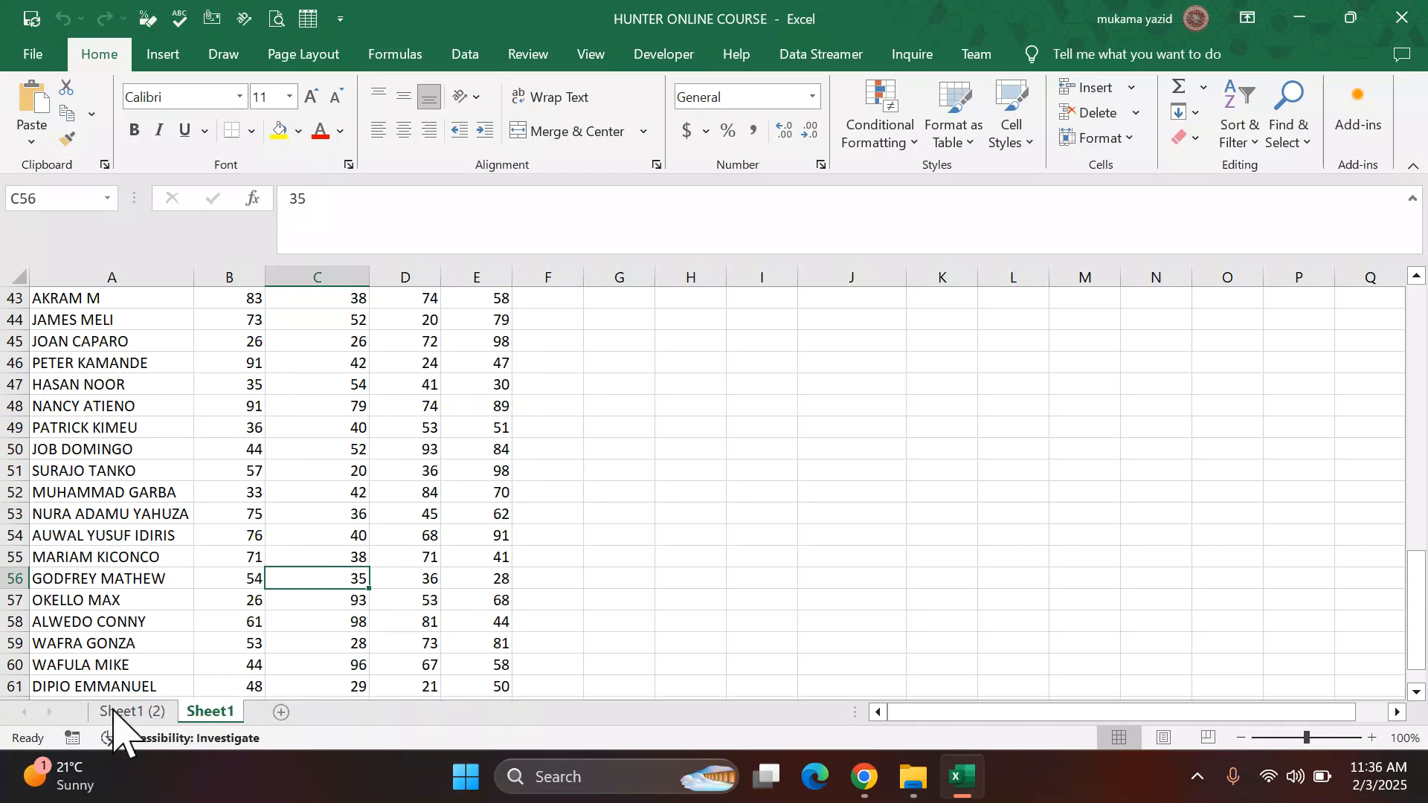
{"action": "left_click", "coordinate": [152, 712]}
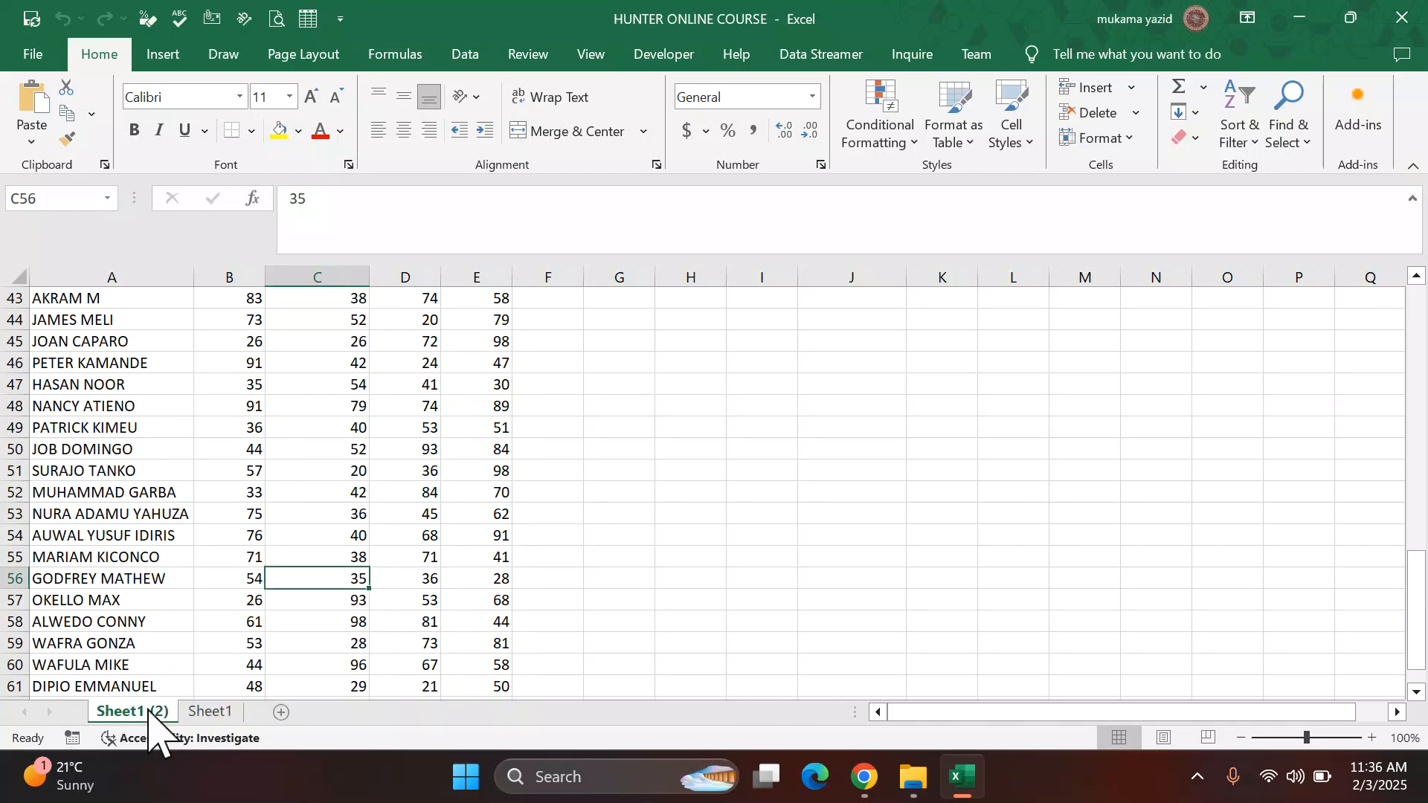
{"action": "left_click", "coordinate": [209, 714]}
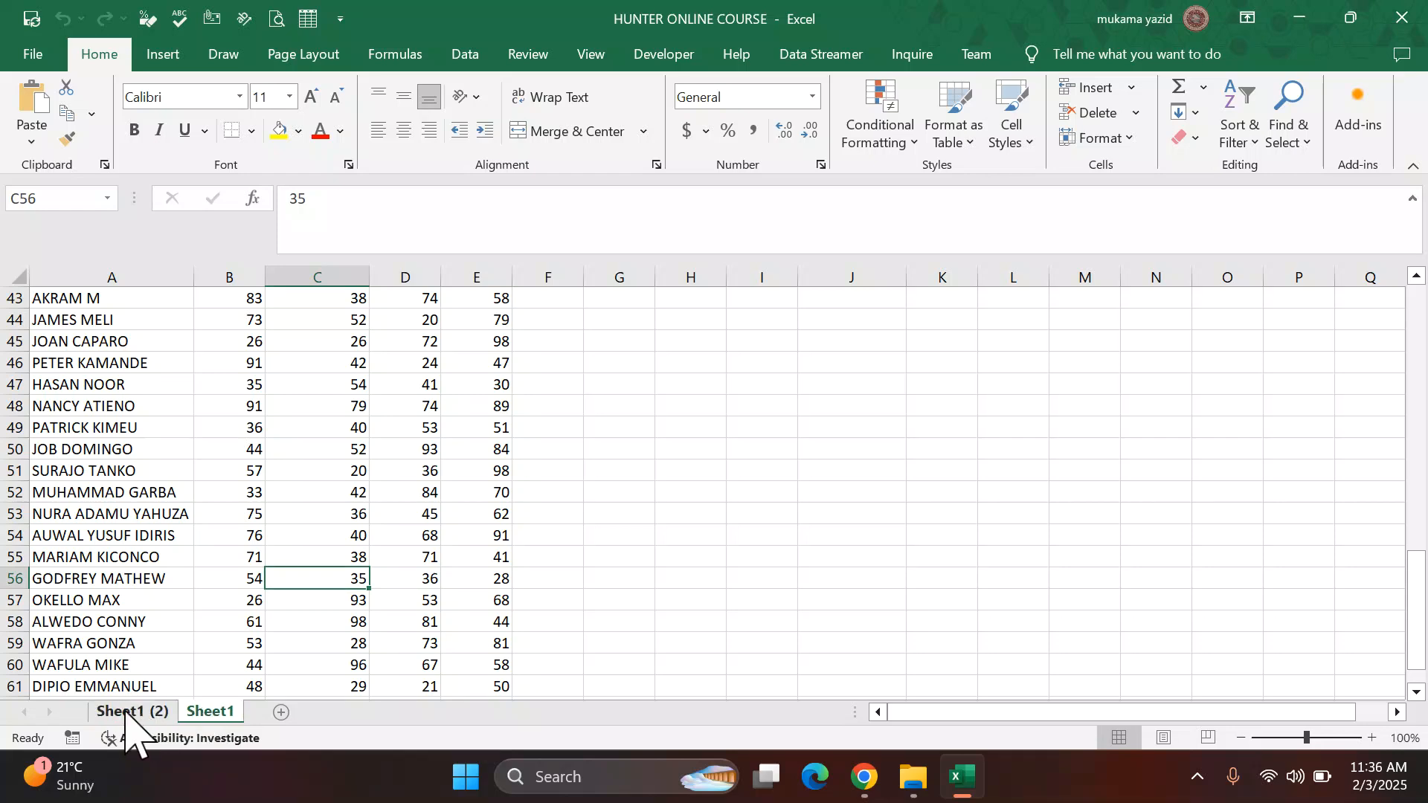
{"action": "left_click", "coordinate": [125, 712]}
{"action": "left_click", "coordinate": [215, 714]}
{"action": "mouse_move", "coordinate": [141, 716]}
{"action": "left_mouse_down"}
{"action": "mouse_move", "coordinate": [239, 701]}
{"action": "mouse_move", "coordinate": [256, 751]}
{"action": "left_mouse_up"}
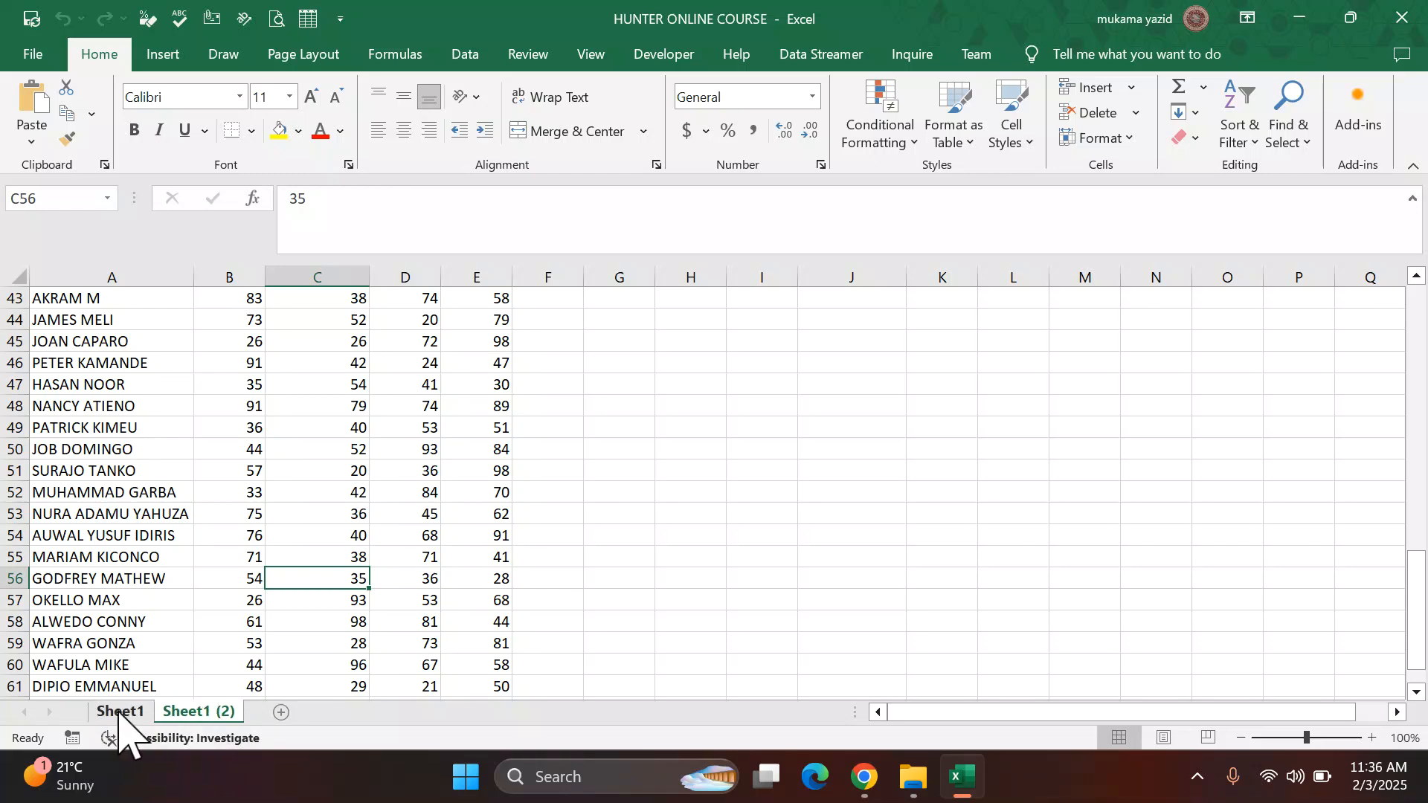
Step: Rename the copied sheet as CONDITIONAL F
{"action": "right_click", "coordinate": [199, 712]}
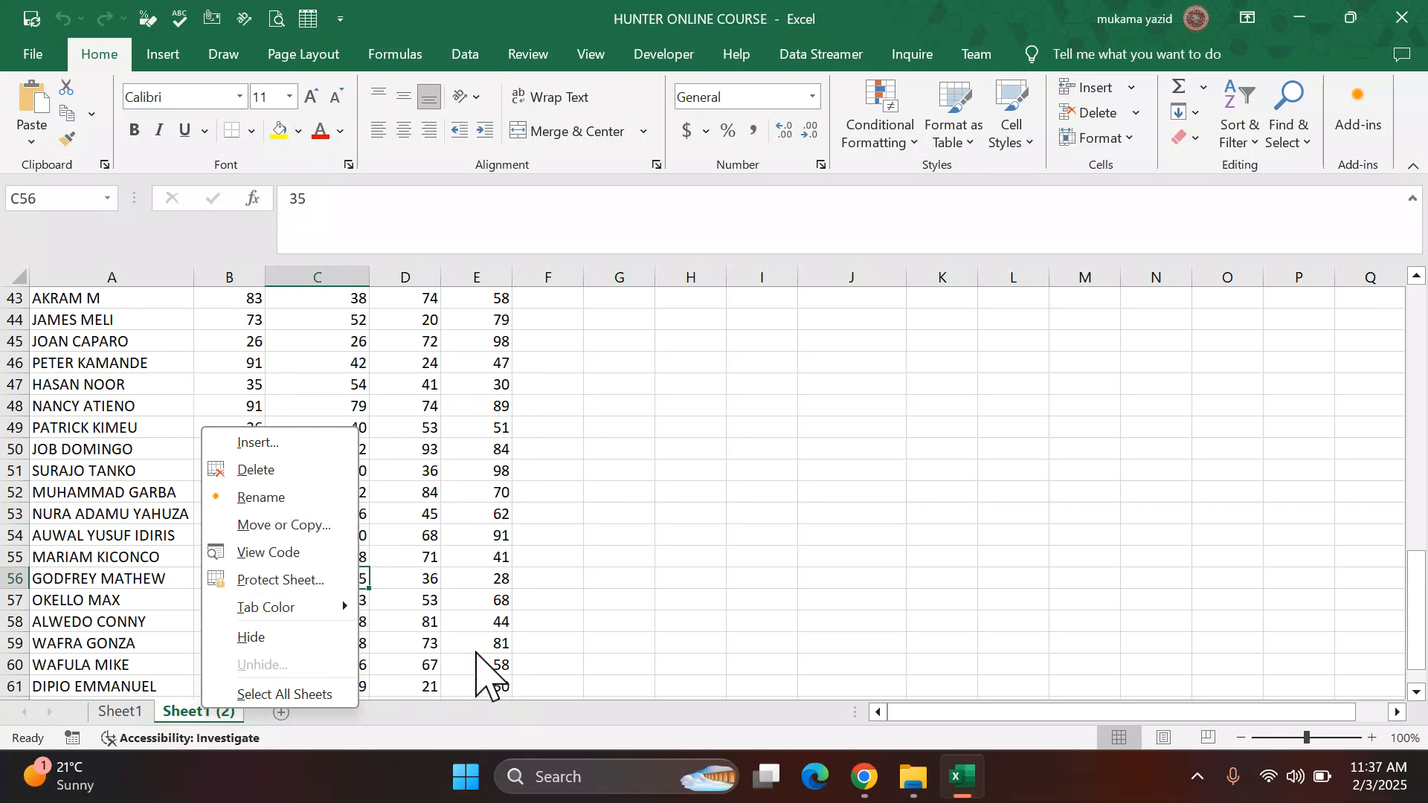
{"action": "key", "text": "Escape"}
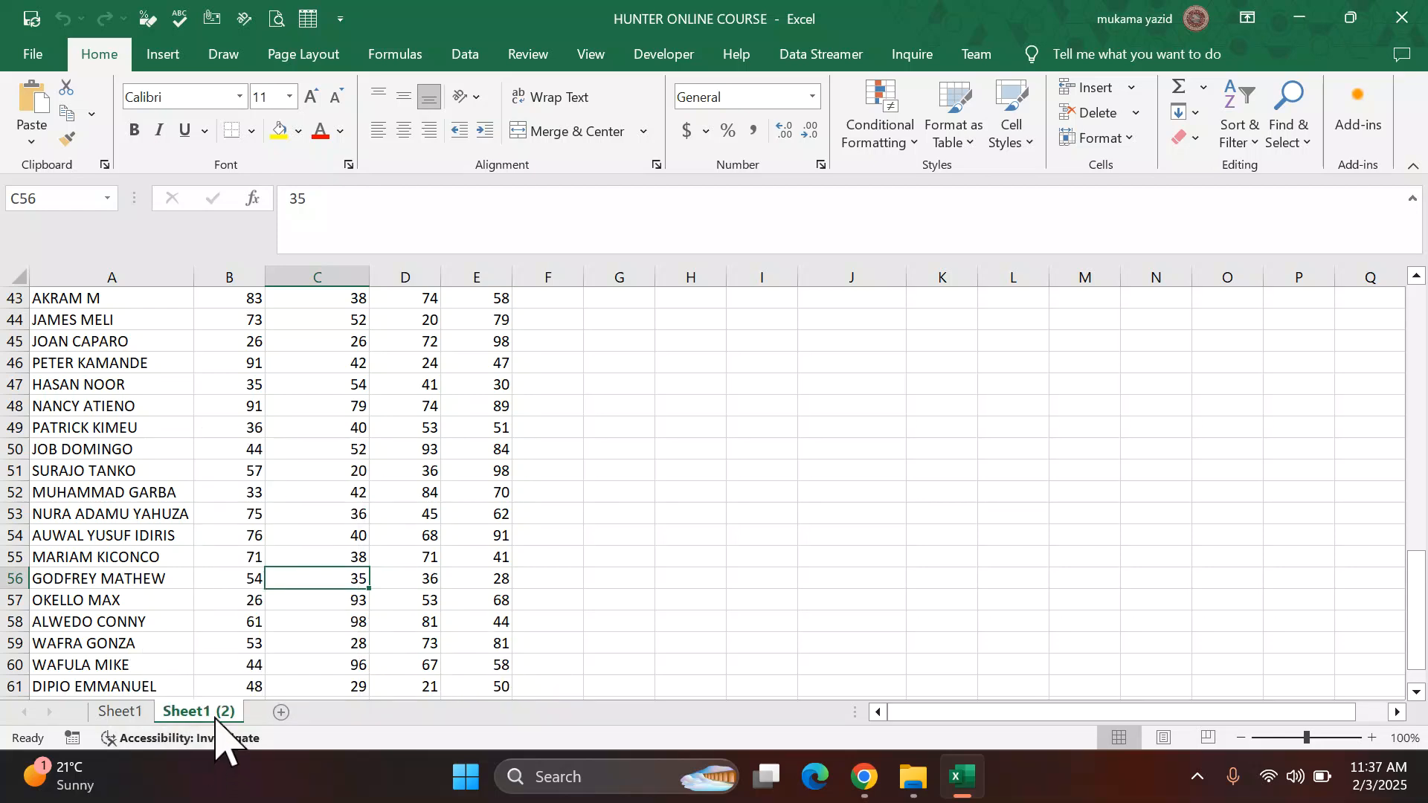
{"action": "left_click", "coordinate": [121, 711]}
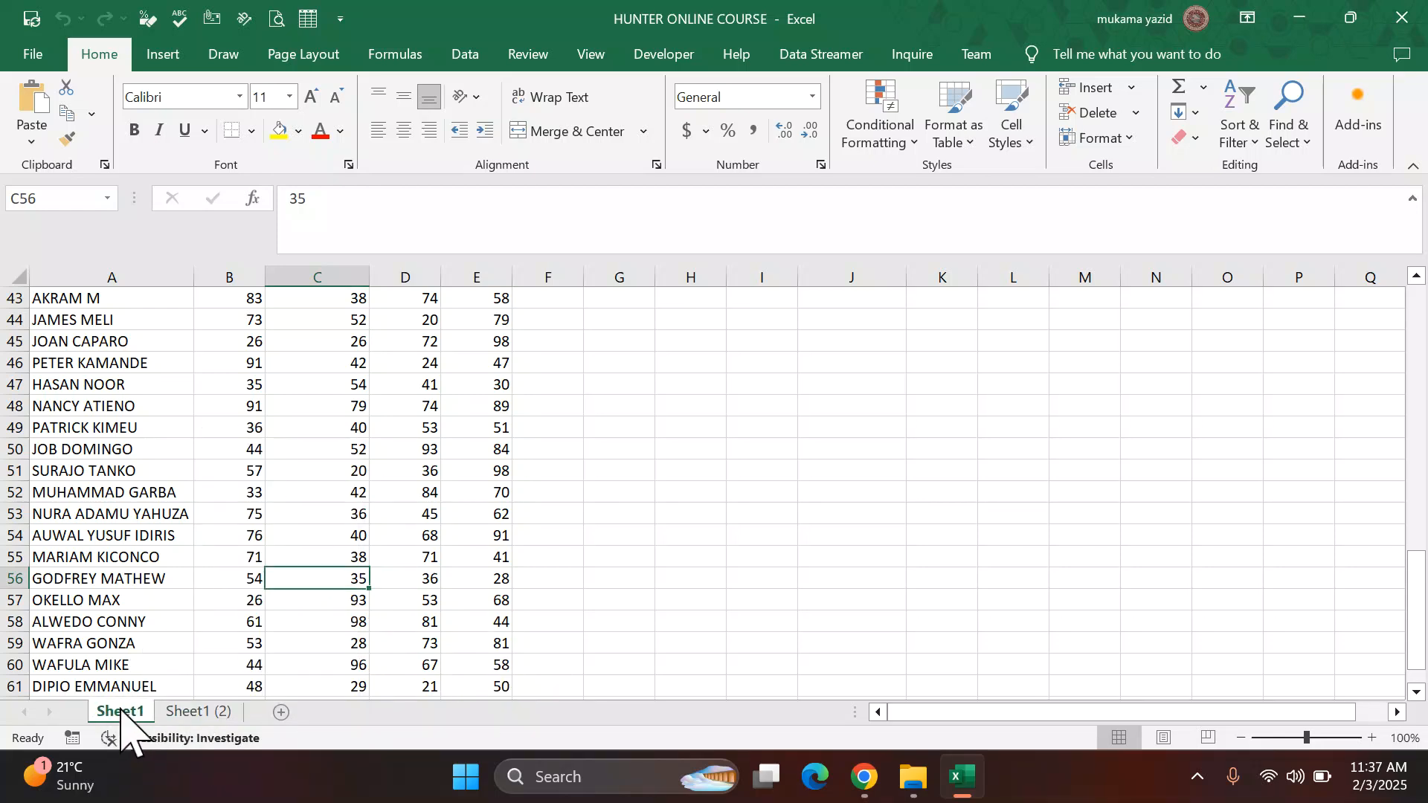
{"action": "left_click", "coordinate": [218, 712]}
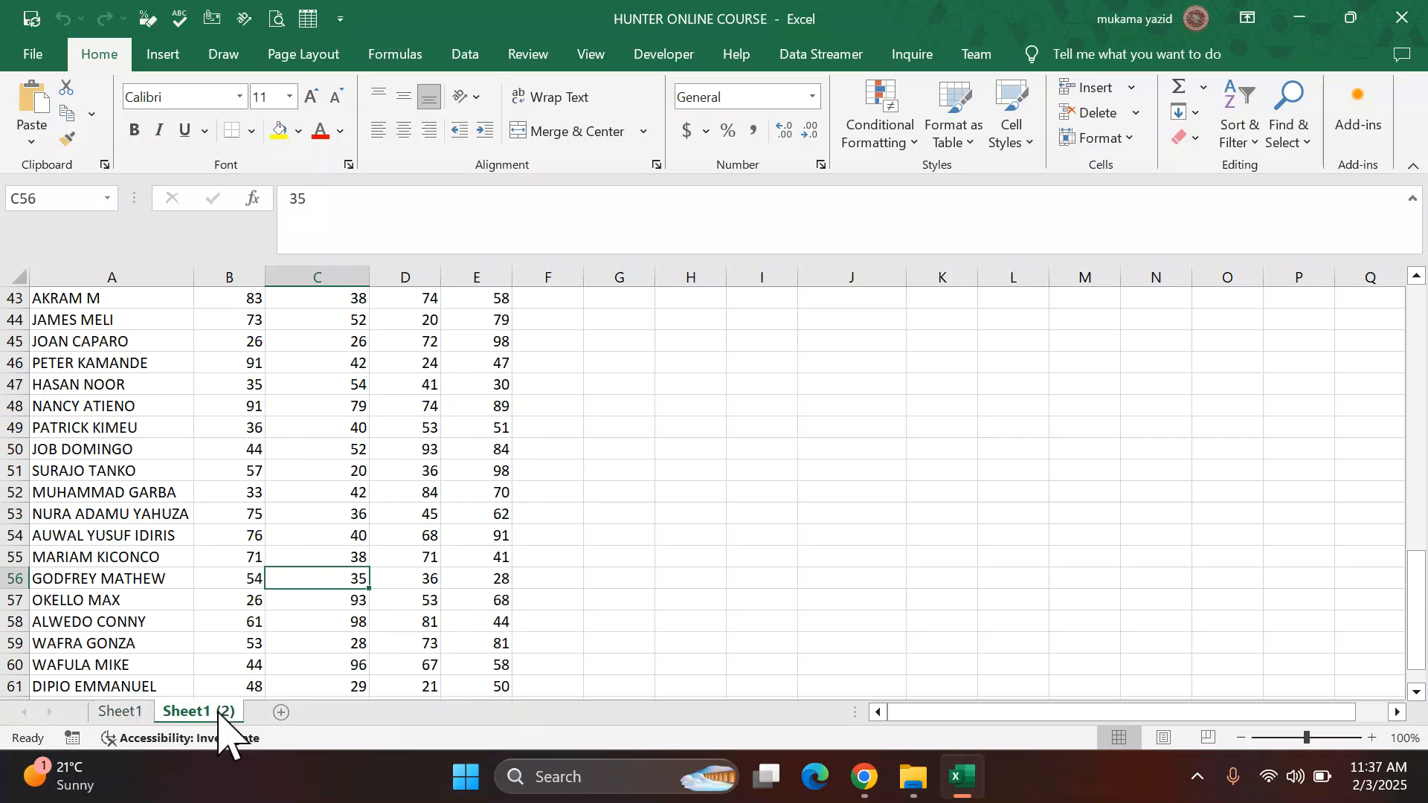
{"action": "left_click", "coordinate": [865, 777]}
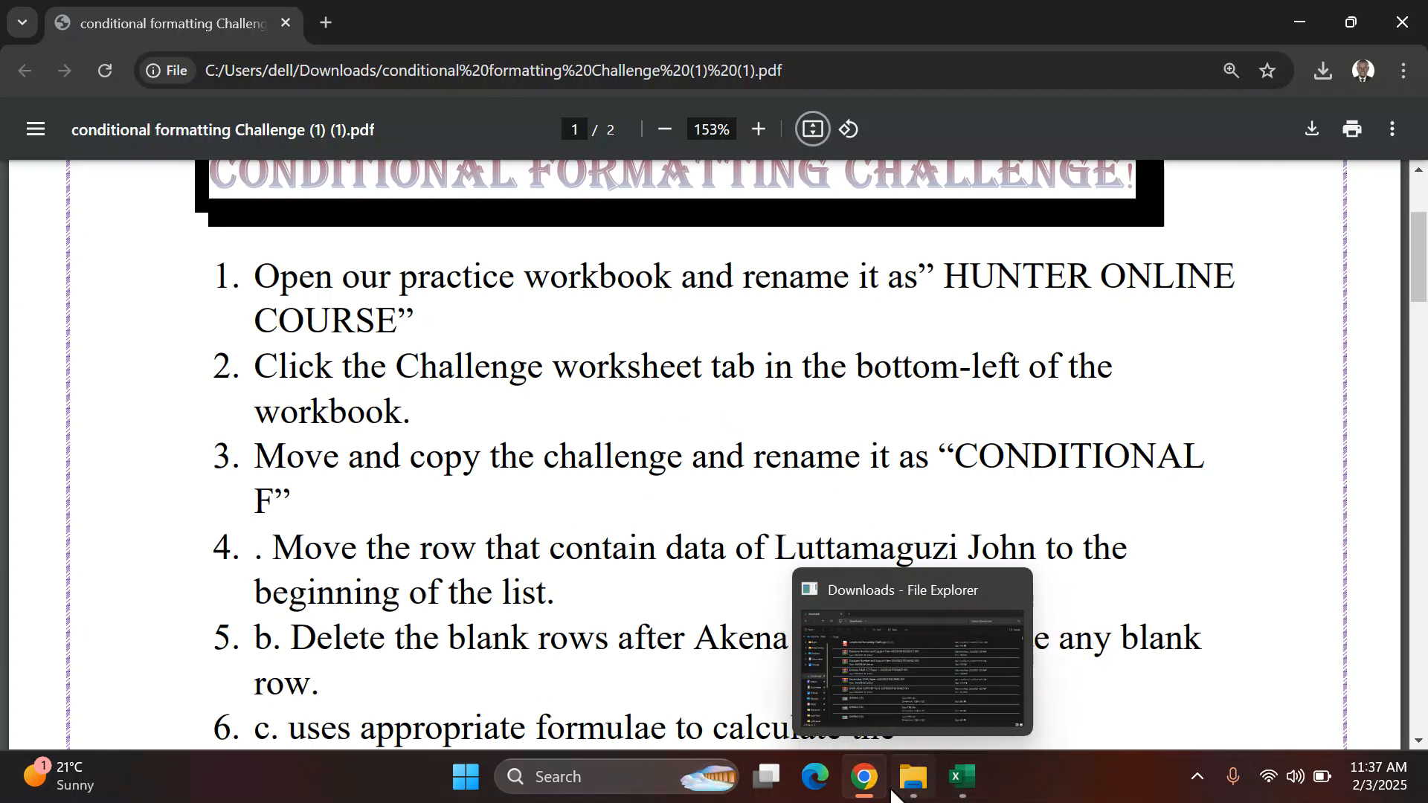
{"action": "left_click", "coordinate": [958, 777]}
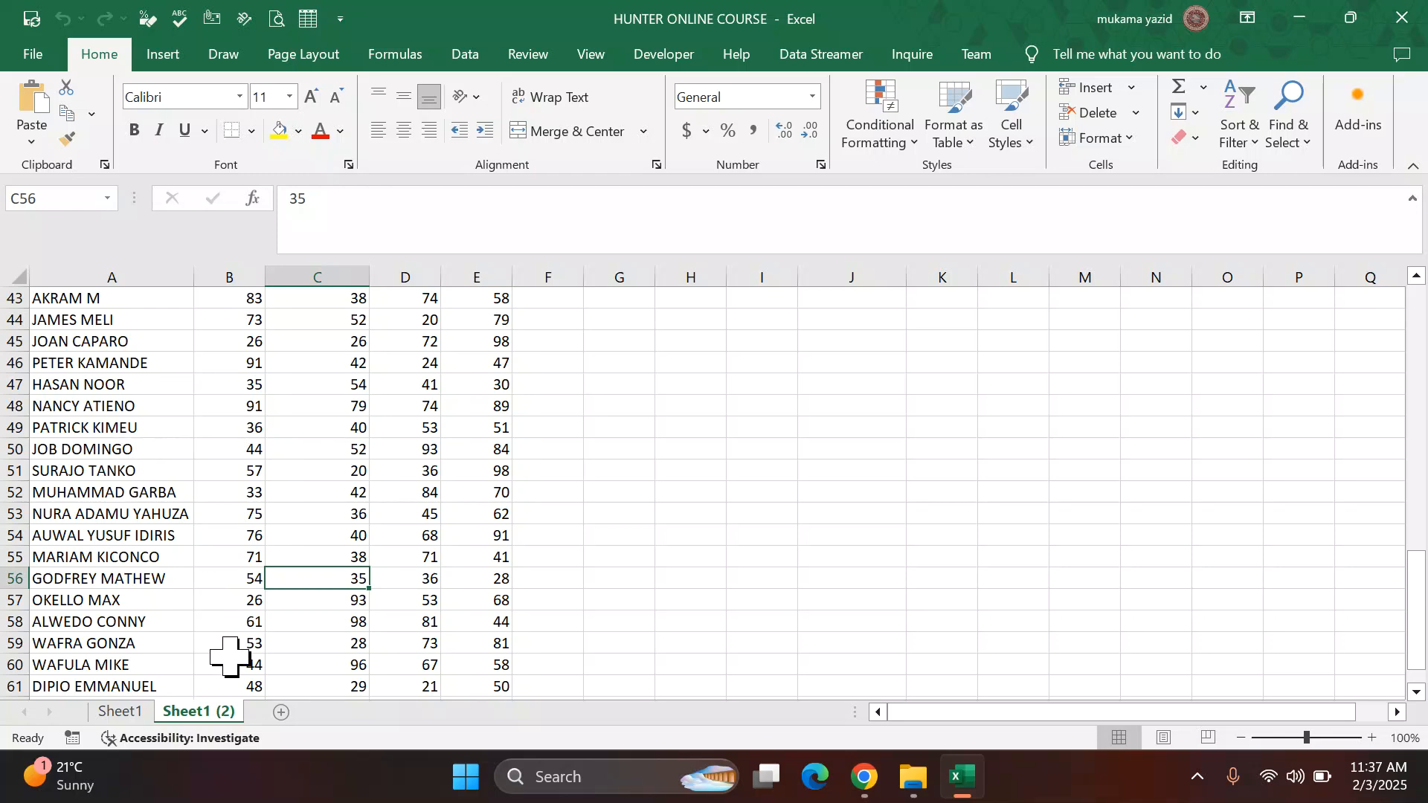
{"action": "left_click_drag", "start_coordinate": [208, 712], "coordinate": [227, 697]}
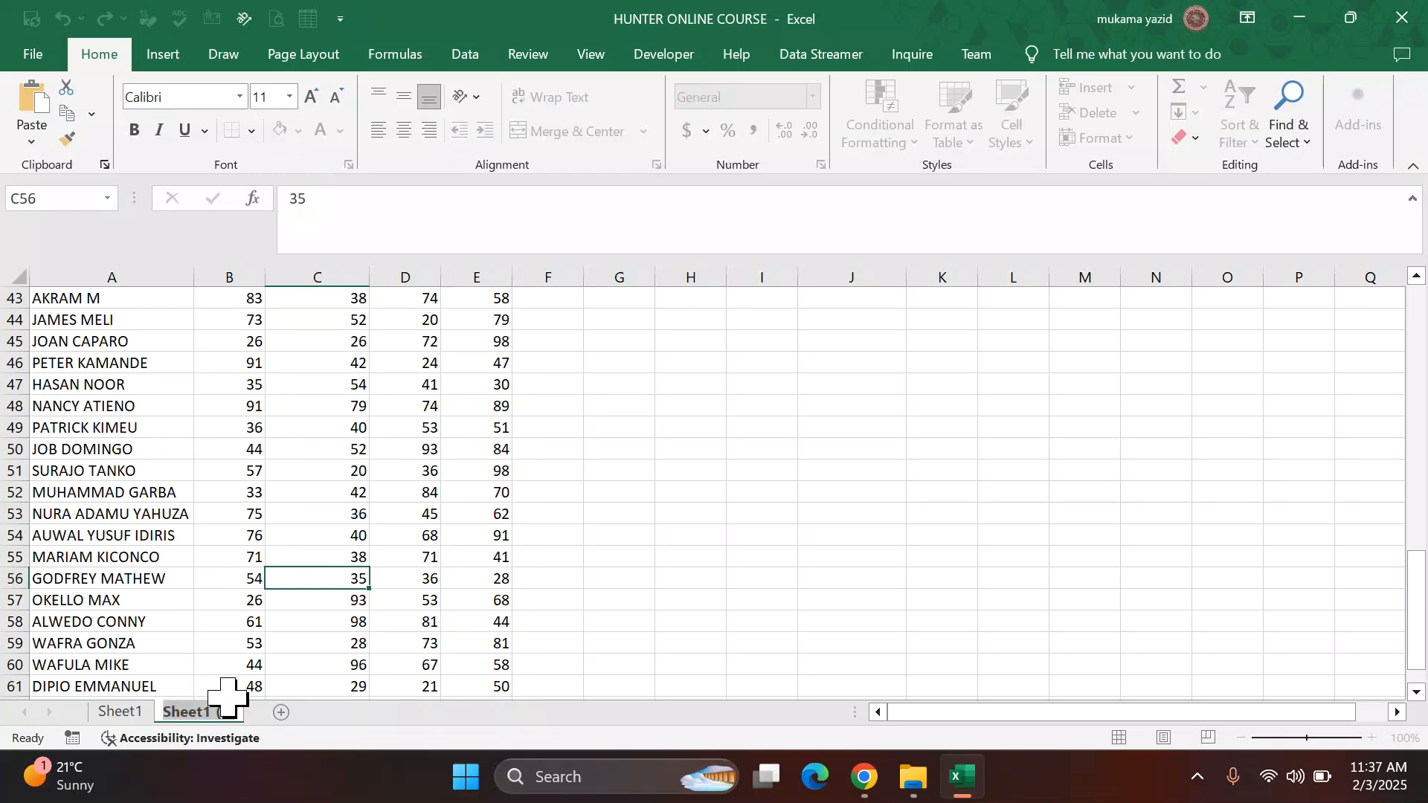
{"action": "type", "text": "CONDI"}
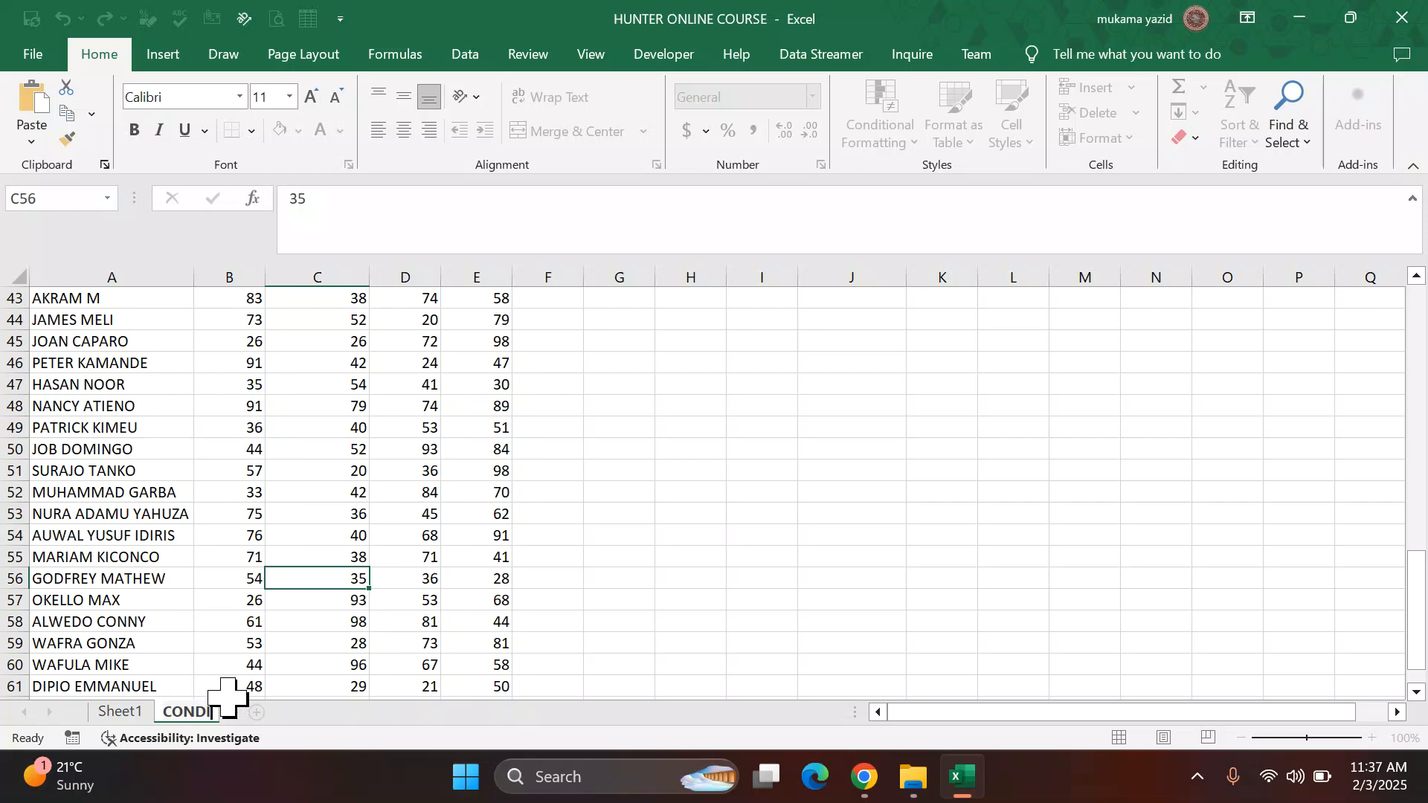
{"action": "type", "text": "T"}
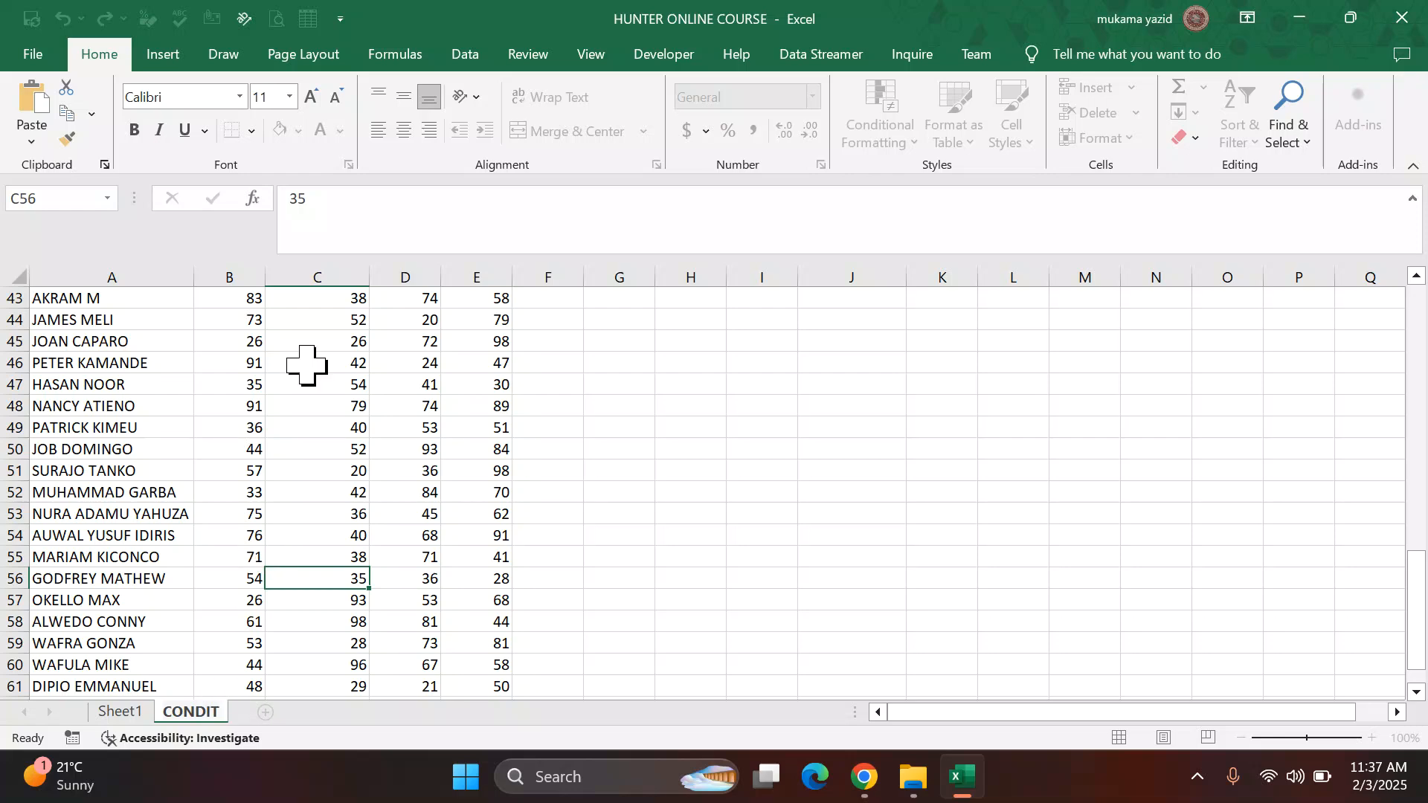
{"action": "type", "text": "IN"}
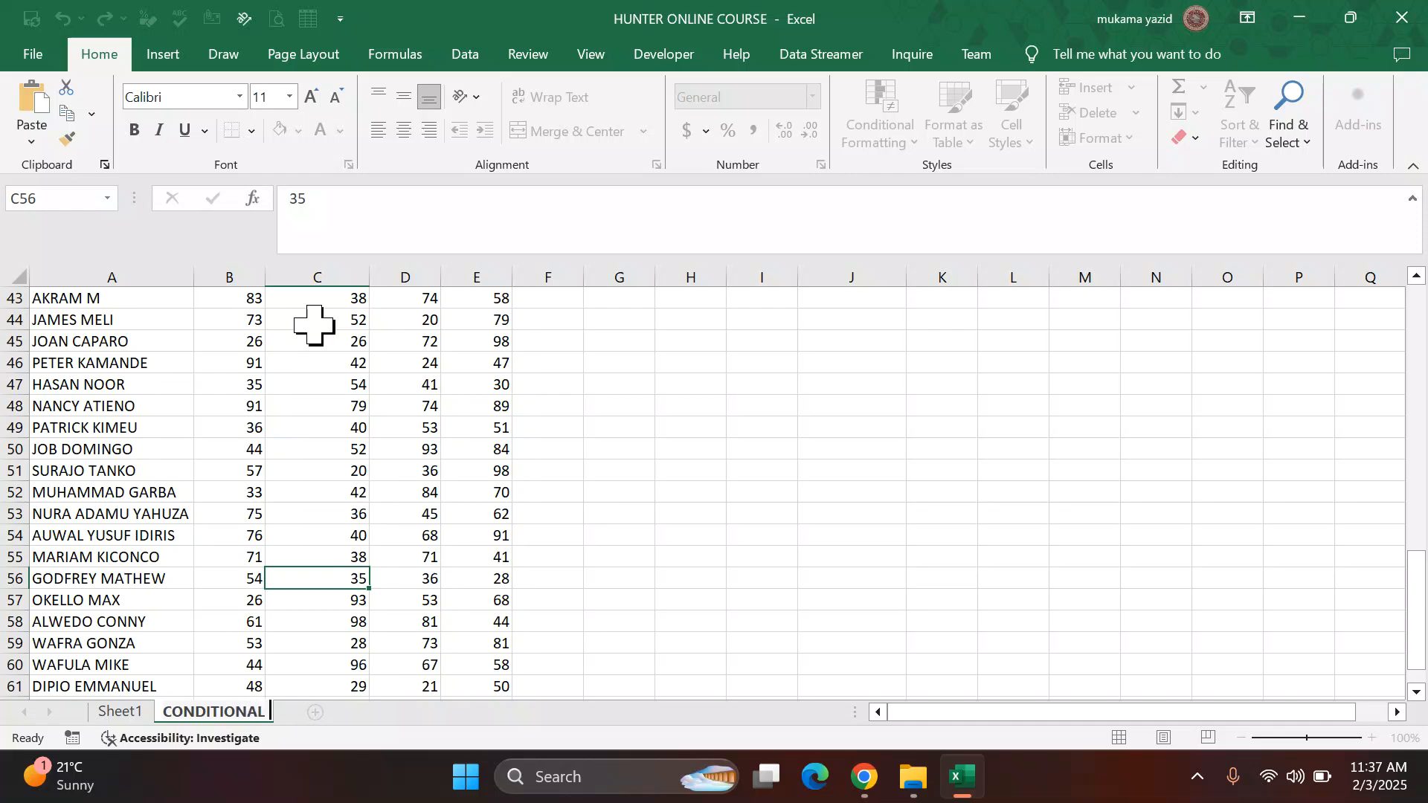
{"action": "key", "text": "Return"}
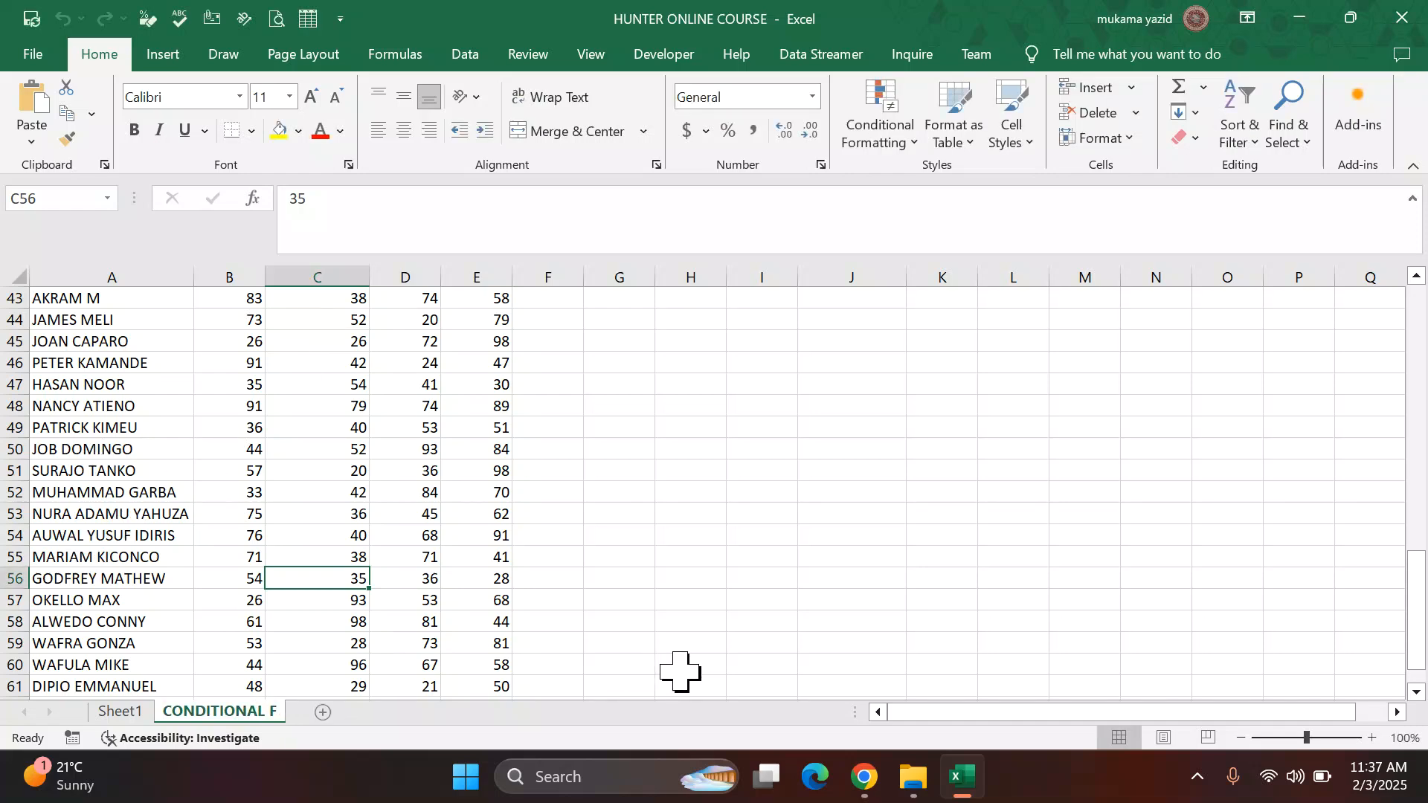
Step: Read the next challenge instructions in the PDF, then return to the workbook
{"action": "left_click", "coordinate": [863, 777]}
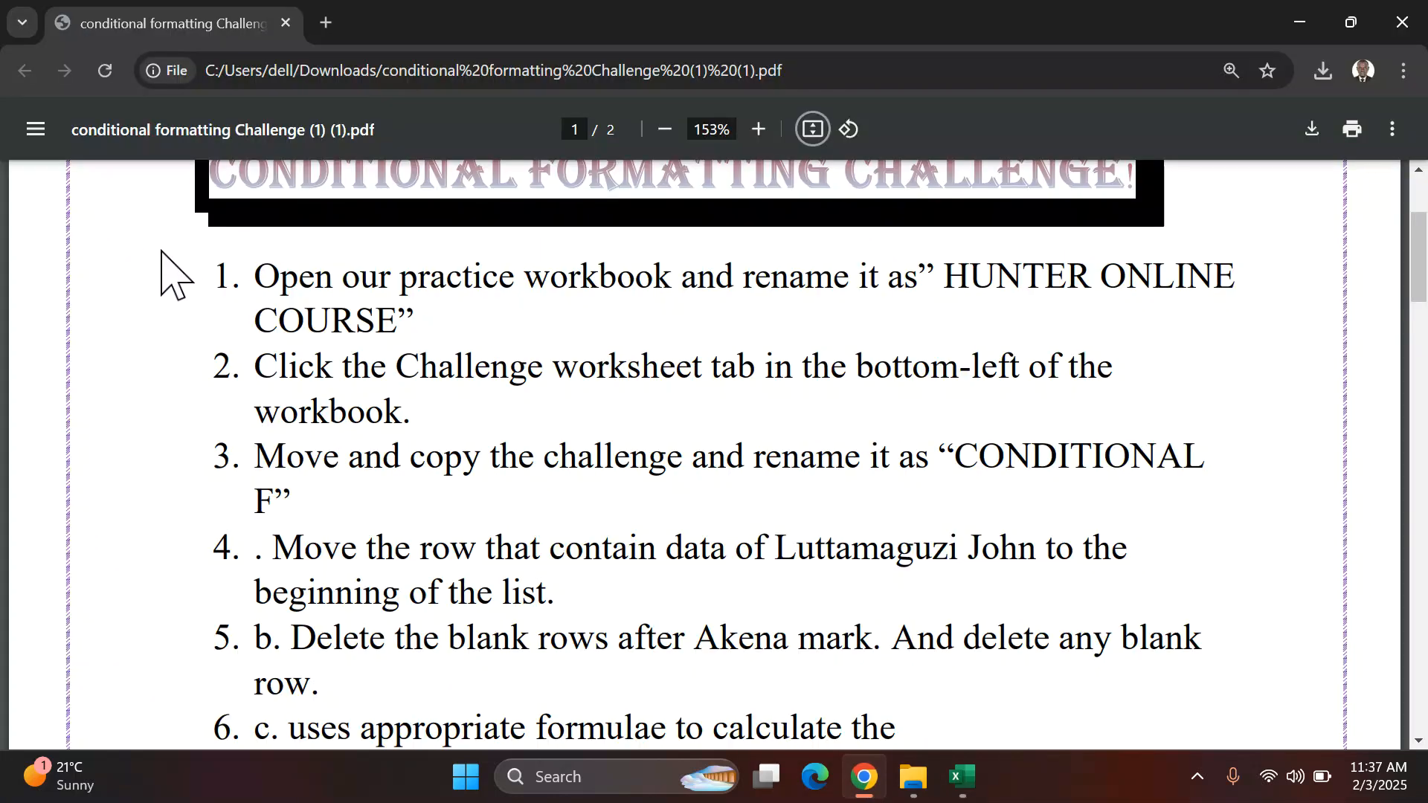
{"action": "scroll", "coordinate": [294, 488], "scroll_direction": "down", "scroll_amount": 2}
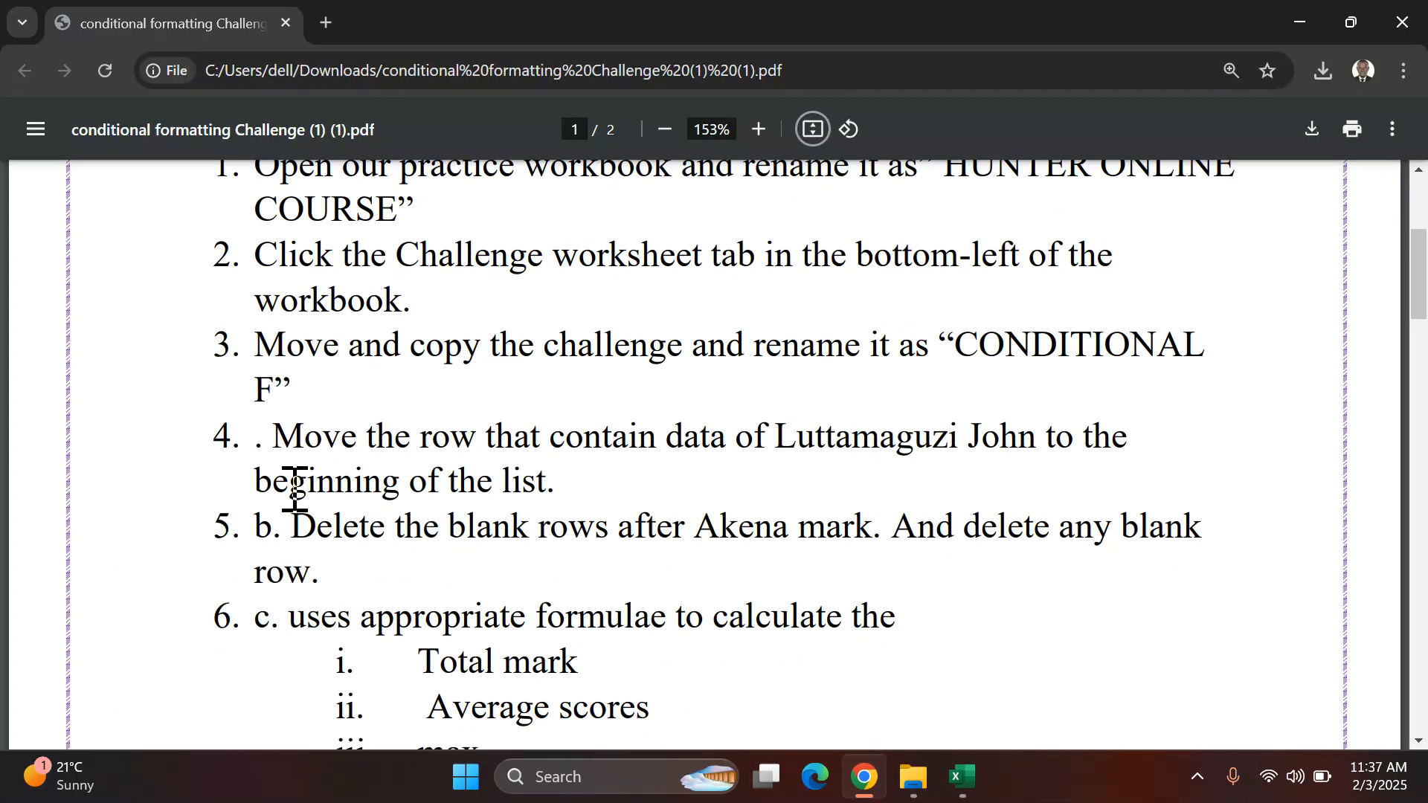
{"action": "scroll", "coordinate": [294, 489], "scroll_direction": "down", "scroll_amount": 2}
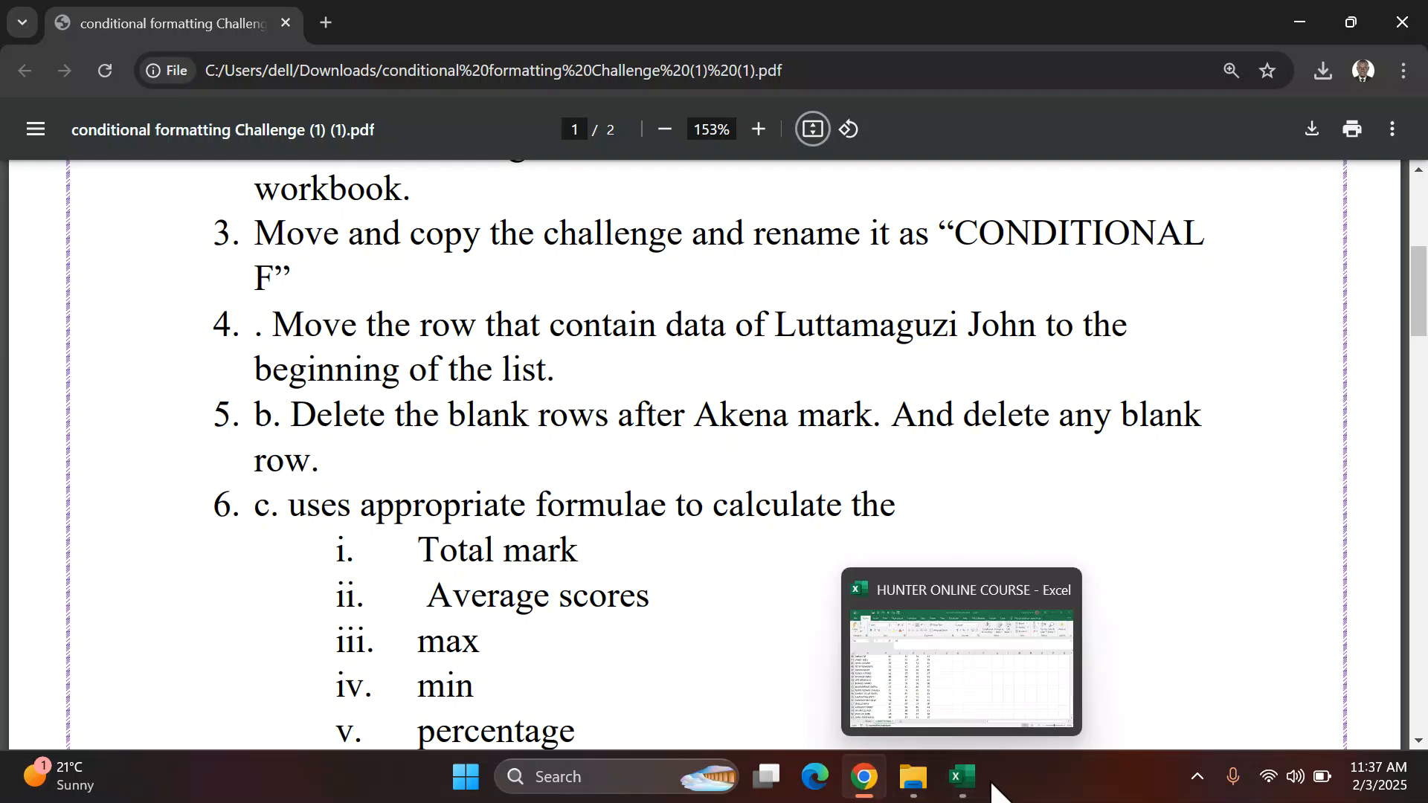
{"action": "left_click", "coordinate": [963, 777]}
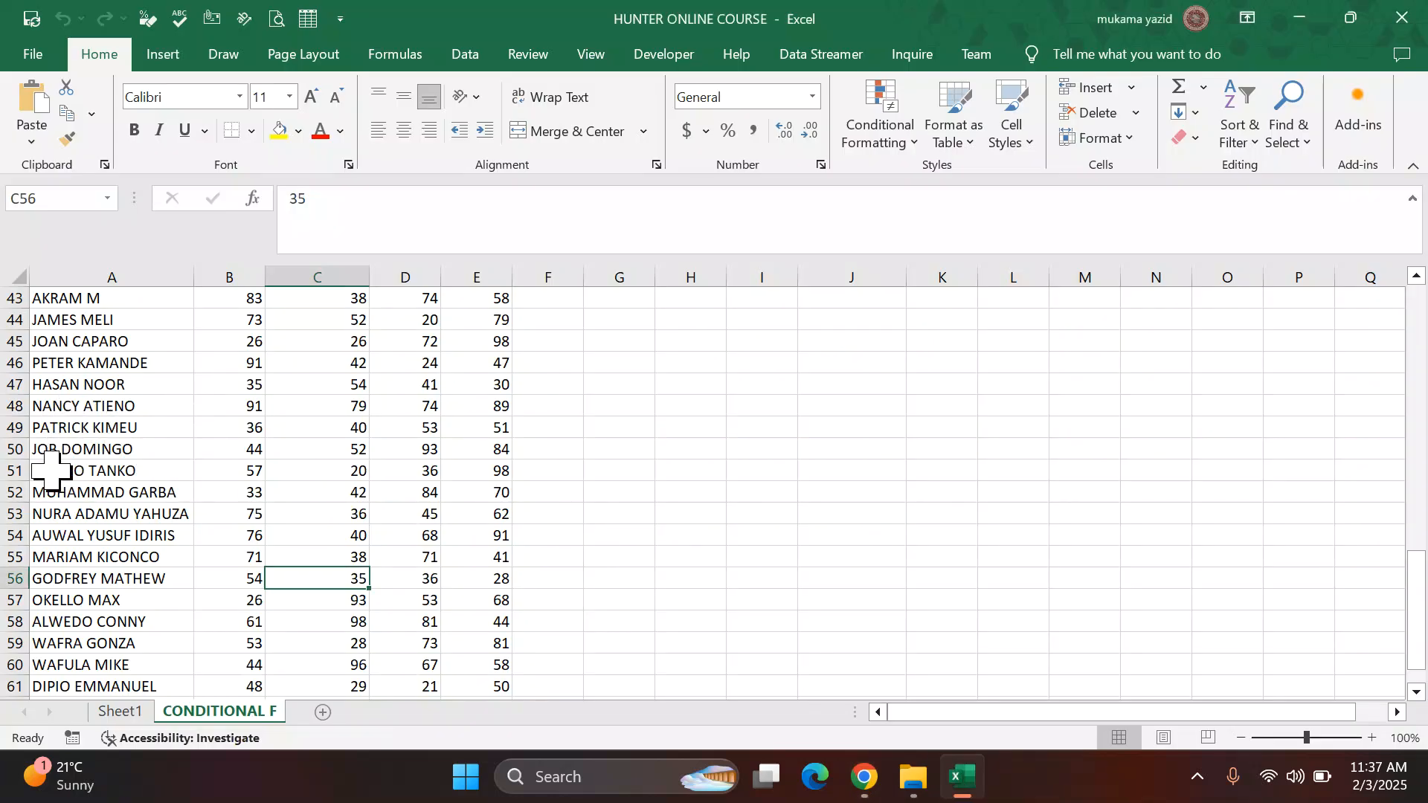
{"action": "scroll", "coordinate": [50, 470], "scroll_direction": "up", "scroll_amount": 9}
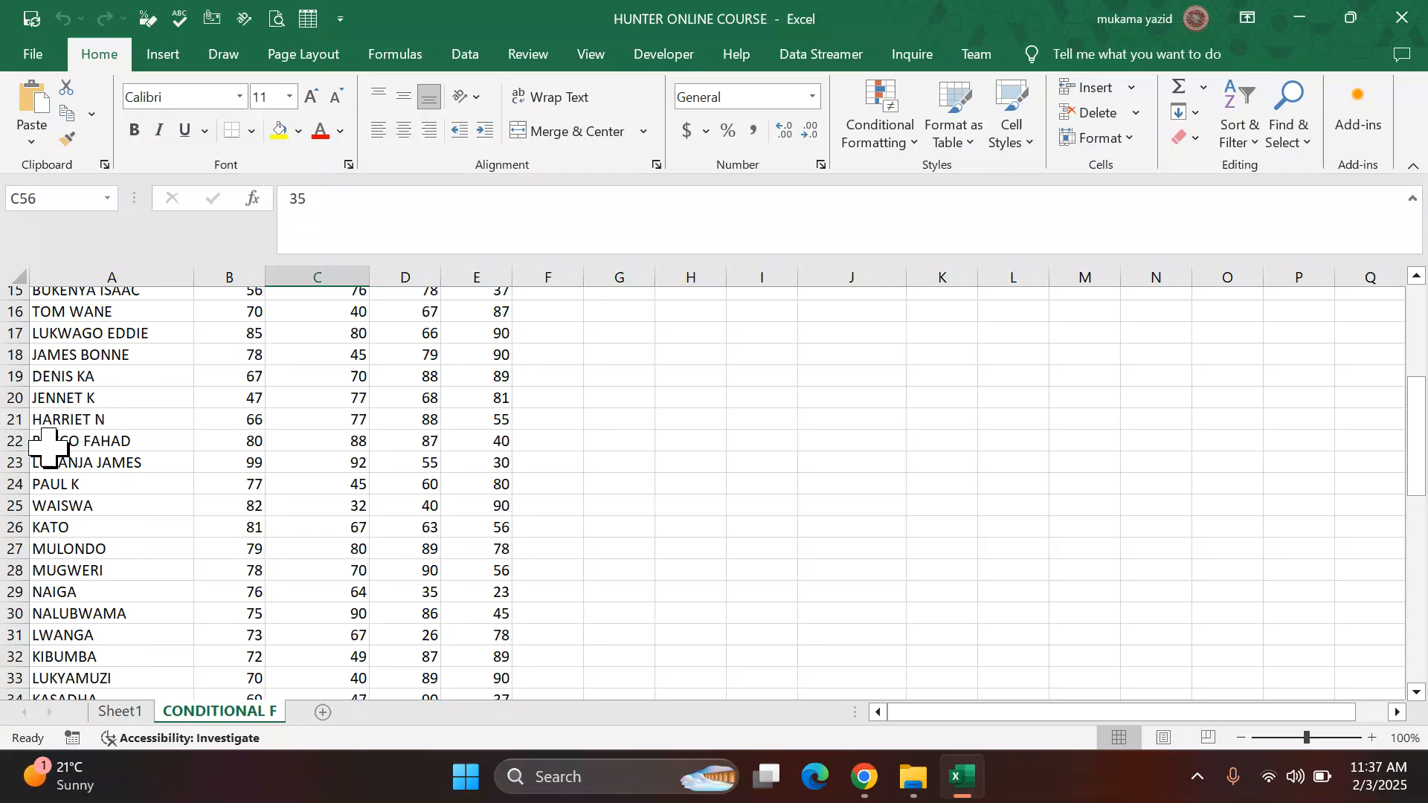
{"action": "scroll", "coordinate": [49, 447], "scroll_direction": "up", "scroll_amount": 5}
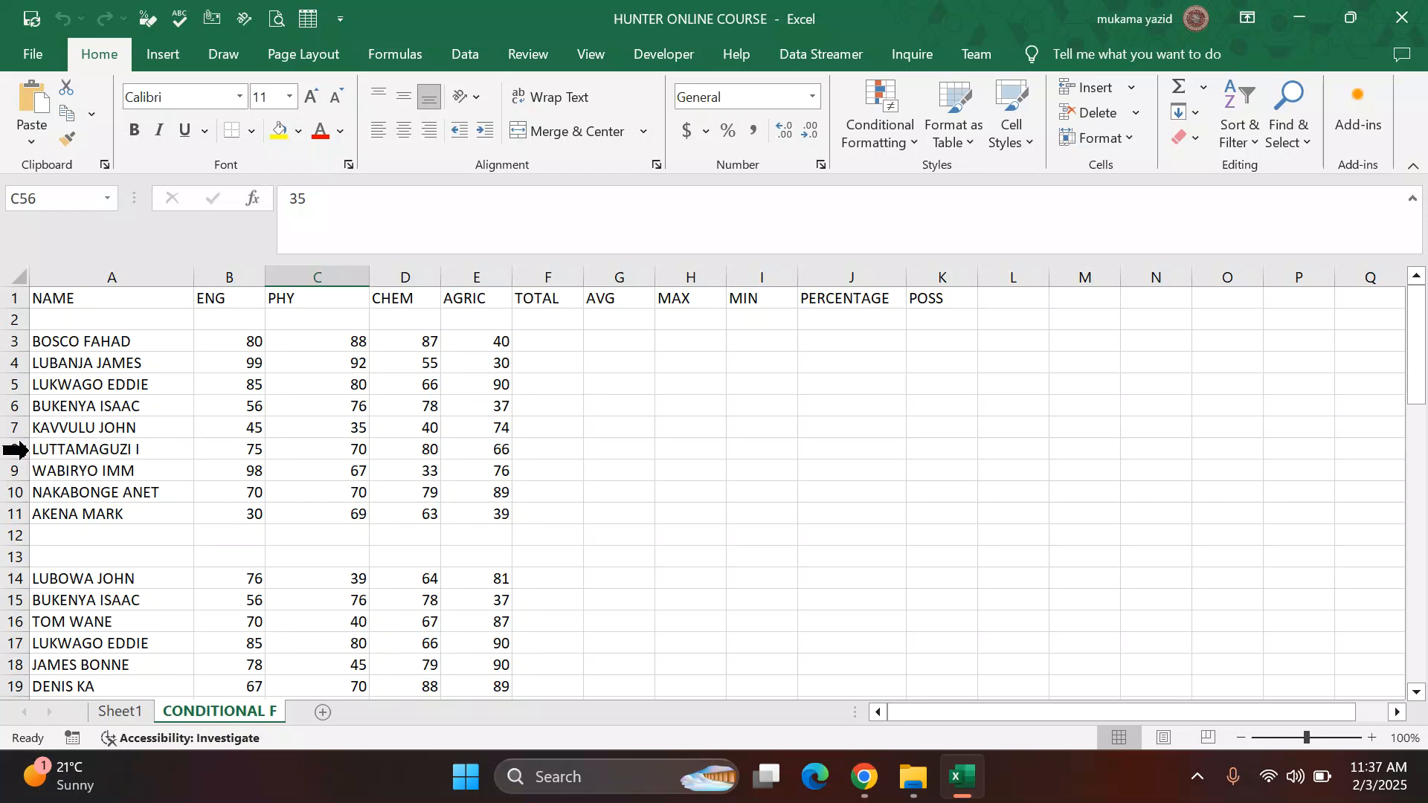
{"action": "left_click", "coordinate": [10, 447]}
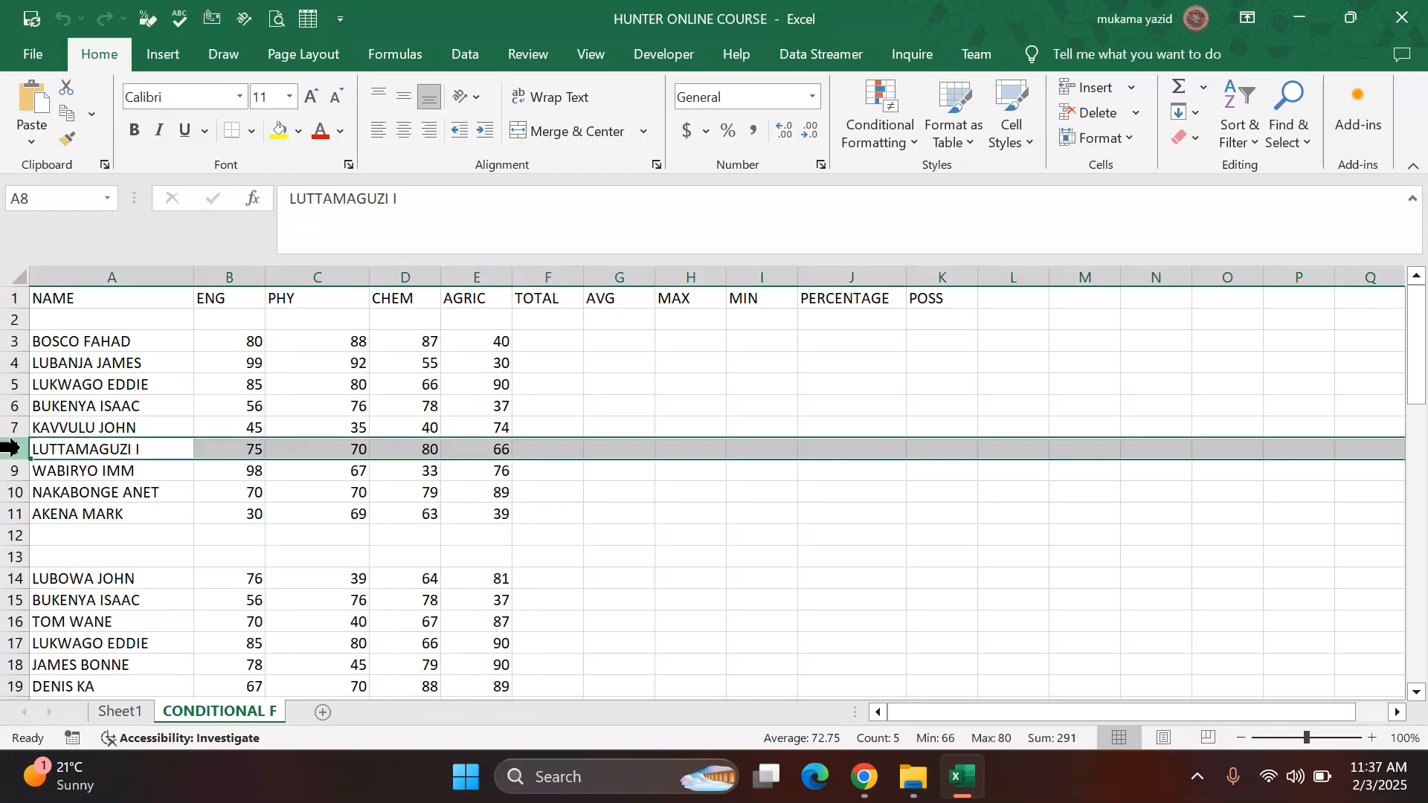
{"action": "left_click", "coordinate": [394, 532]}
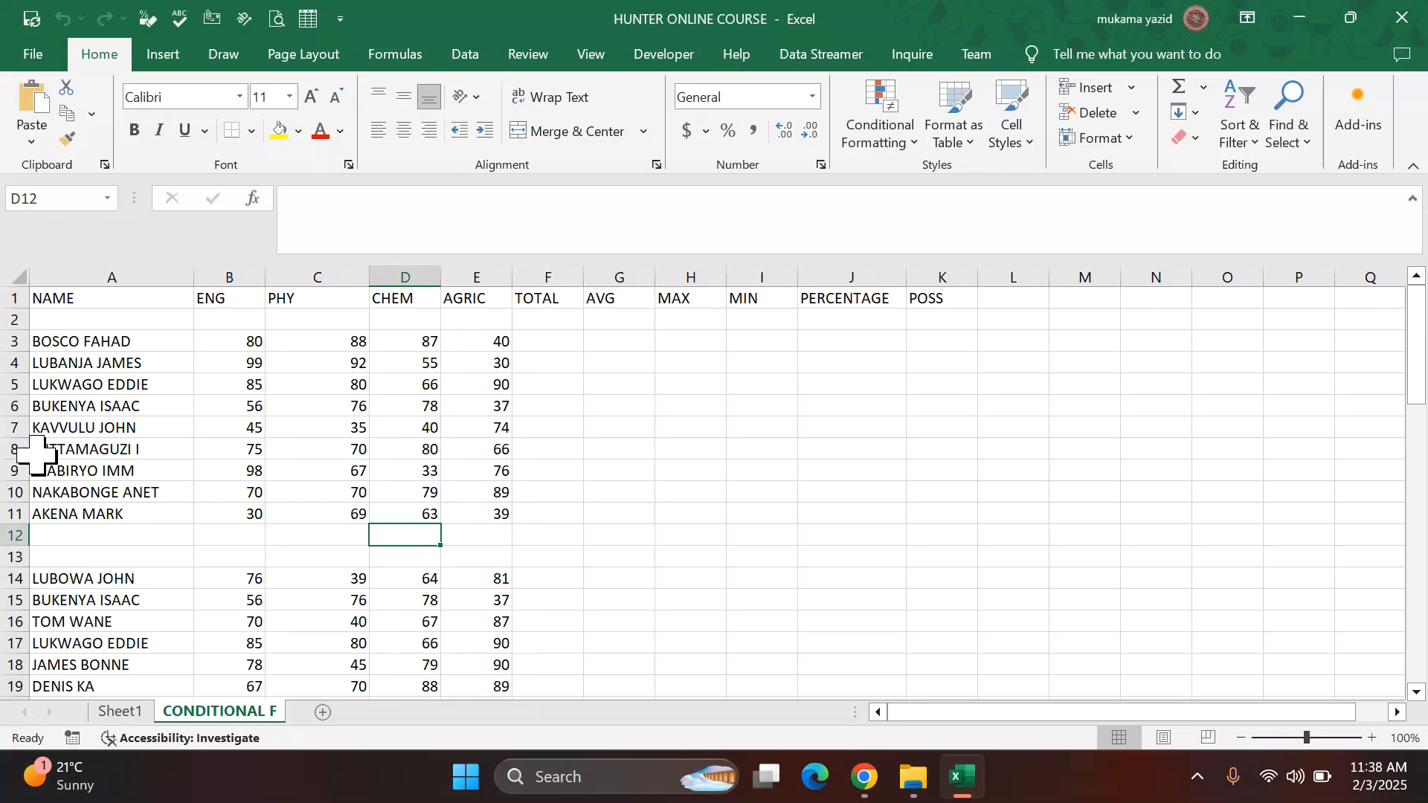
{"action": "left_click", "coordinate": [10, 448]}
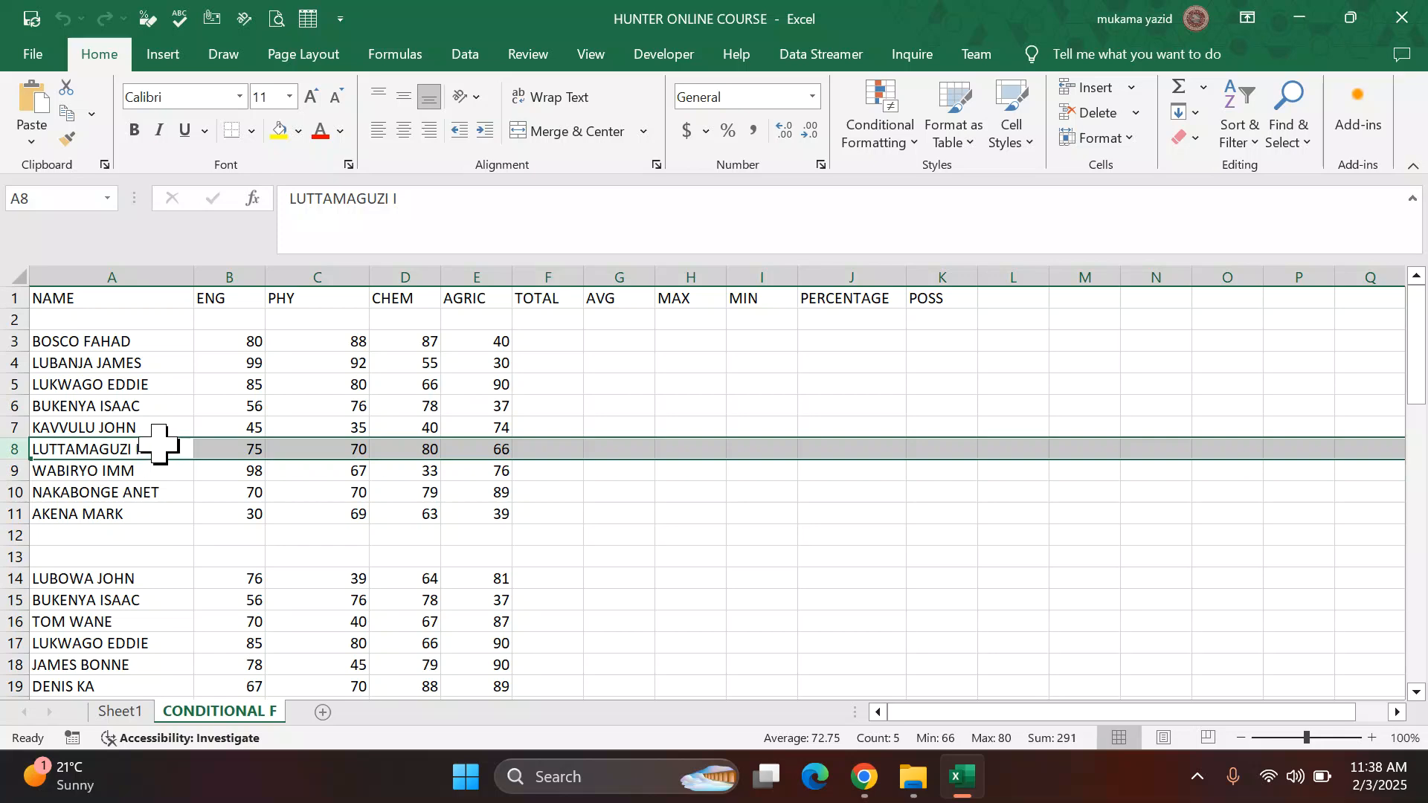
{"action": "left_click_drag", "start_coordinate": [164, 438], "coordinate": [165, 438]}
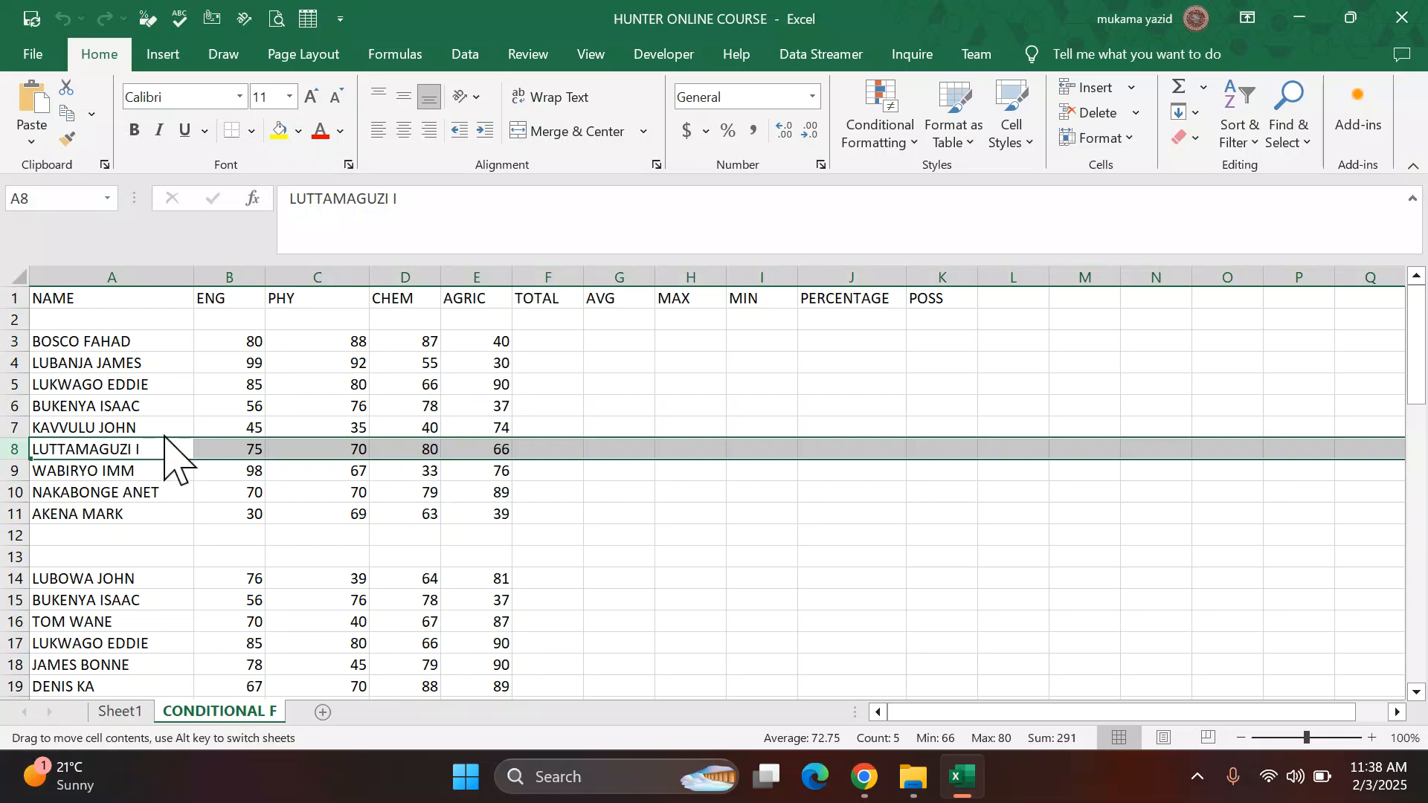
{"action": "left_click_drag", "start_coordinate": [165, 438], "coordinate": [152, 325]}
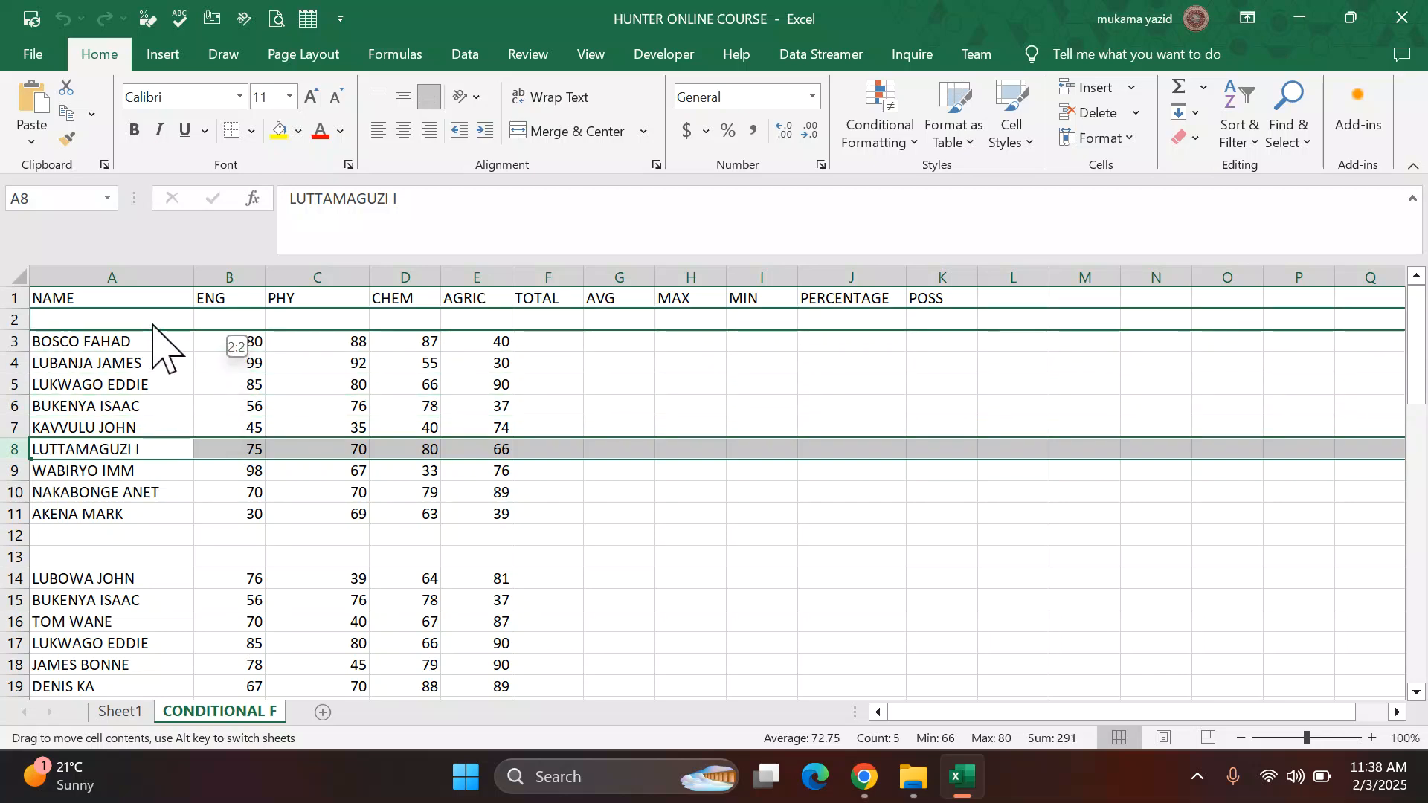
{"action": "left_click_drag", "start_coordinate": [154, 325], "coordinate": [153, 323]}
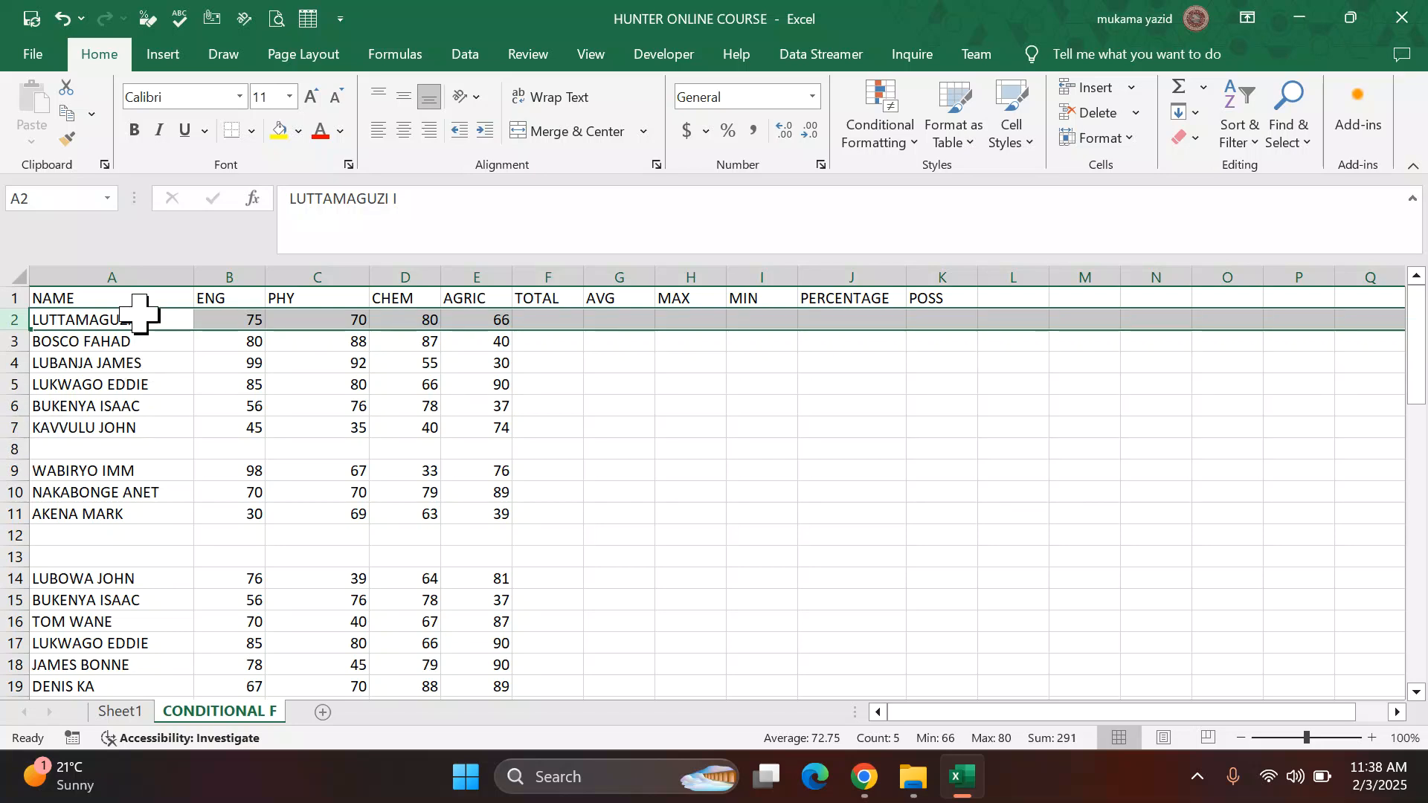
Step: Read the next instruction about deleting blank rows in the PDF, then return to the workbook
{"action": "left_click", "coordinate": [883, 785]}
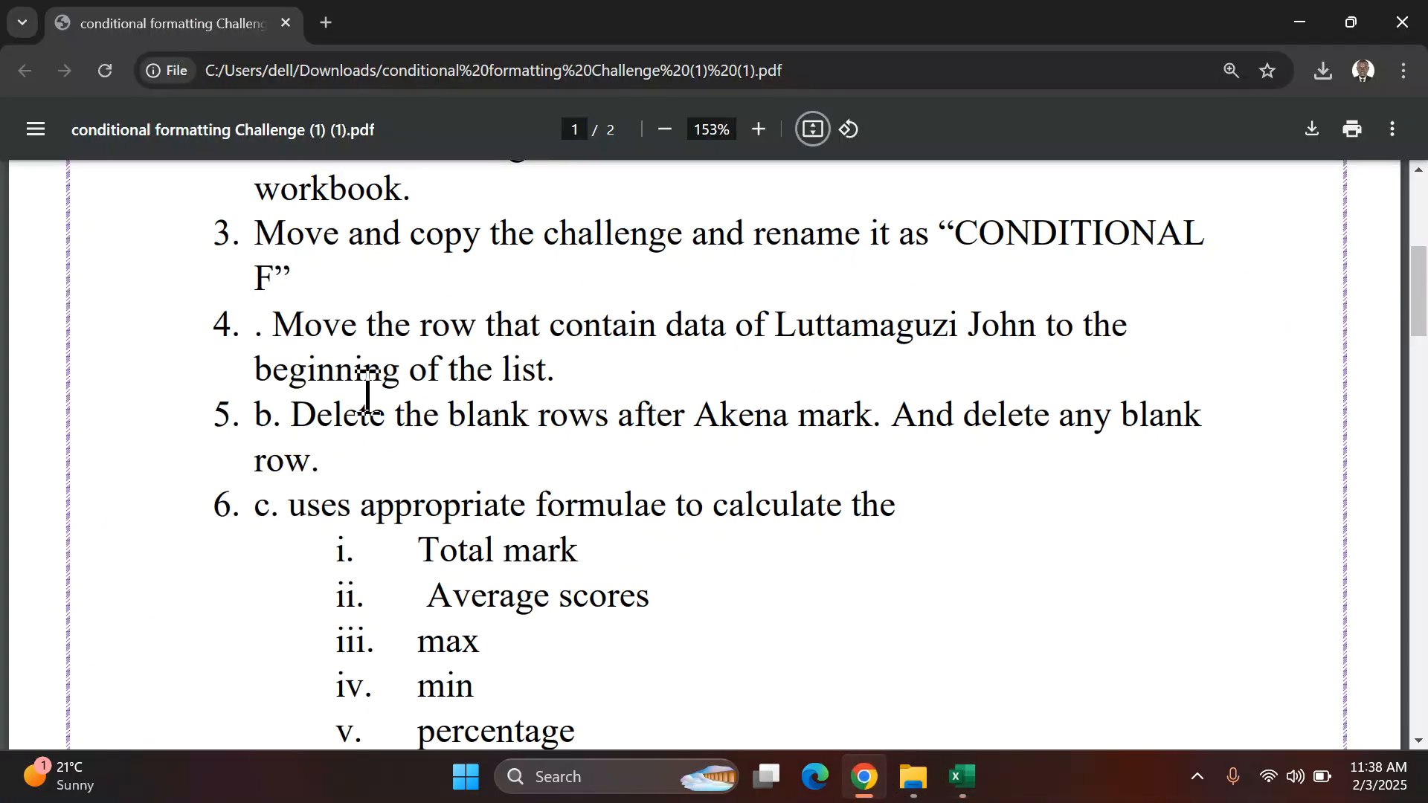
{"action": "scroll", "coordinate": [366, 394], "scroll_direction": "down", "scroll_amount": 1}
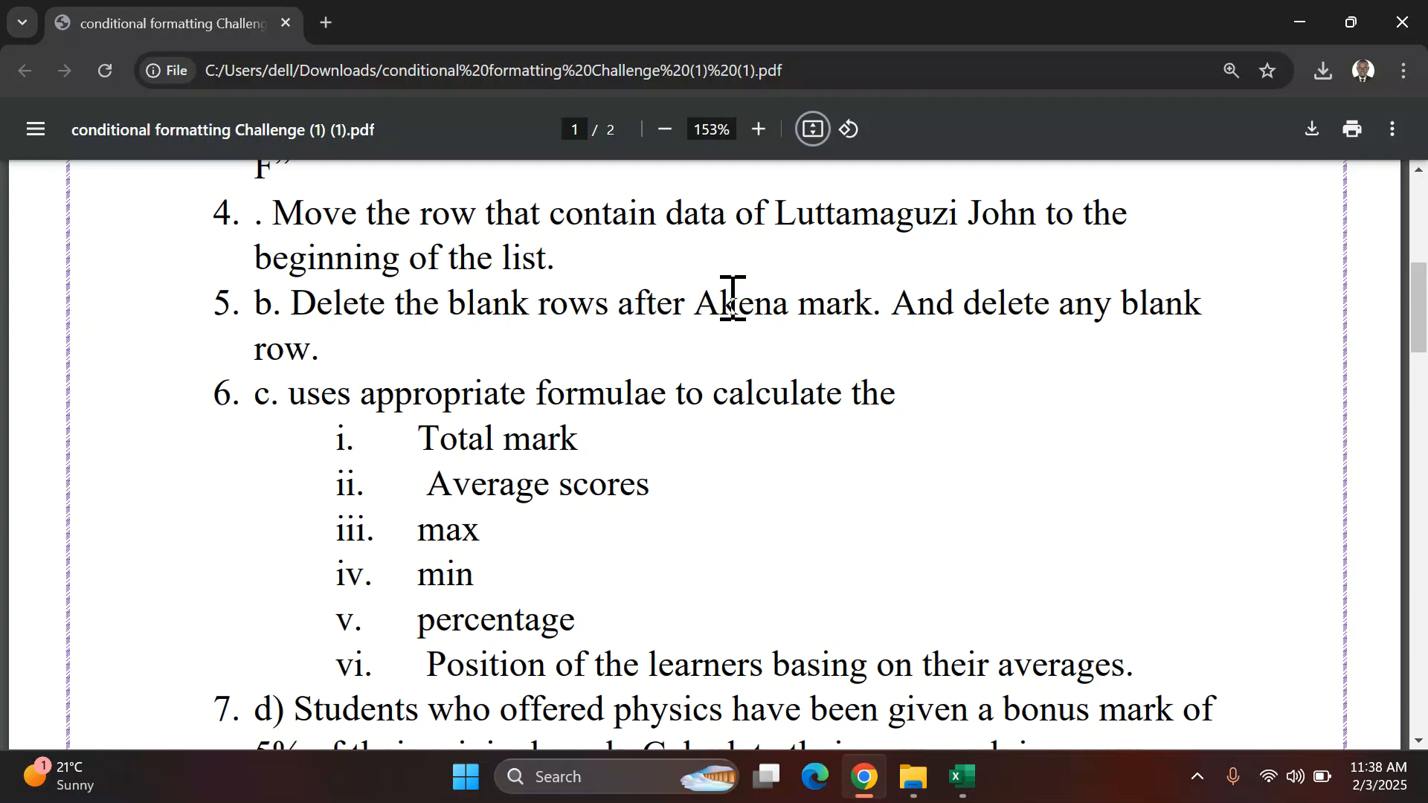
{"action": "left_click", "coordinate": [969, 778]}
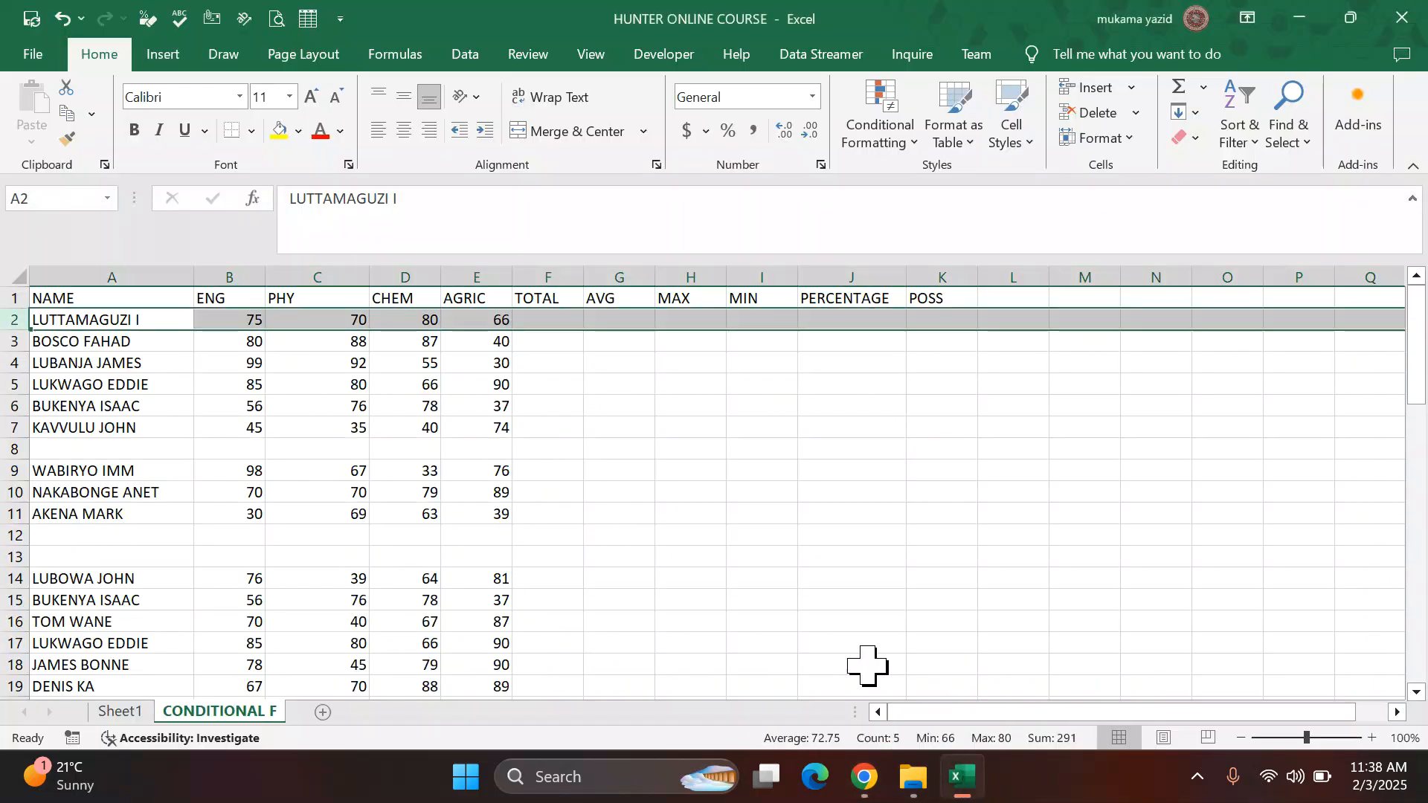
Step: Select the blank cells in A1:J63 with Go To Special and delete their sheet rows
{"action": "left_click", "coordinate": [692, 600]}
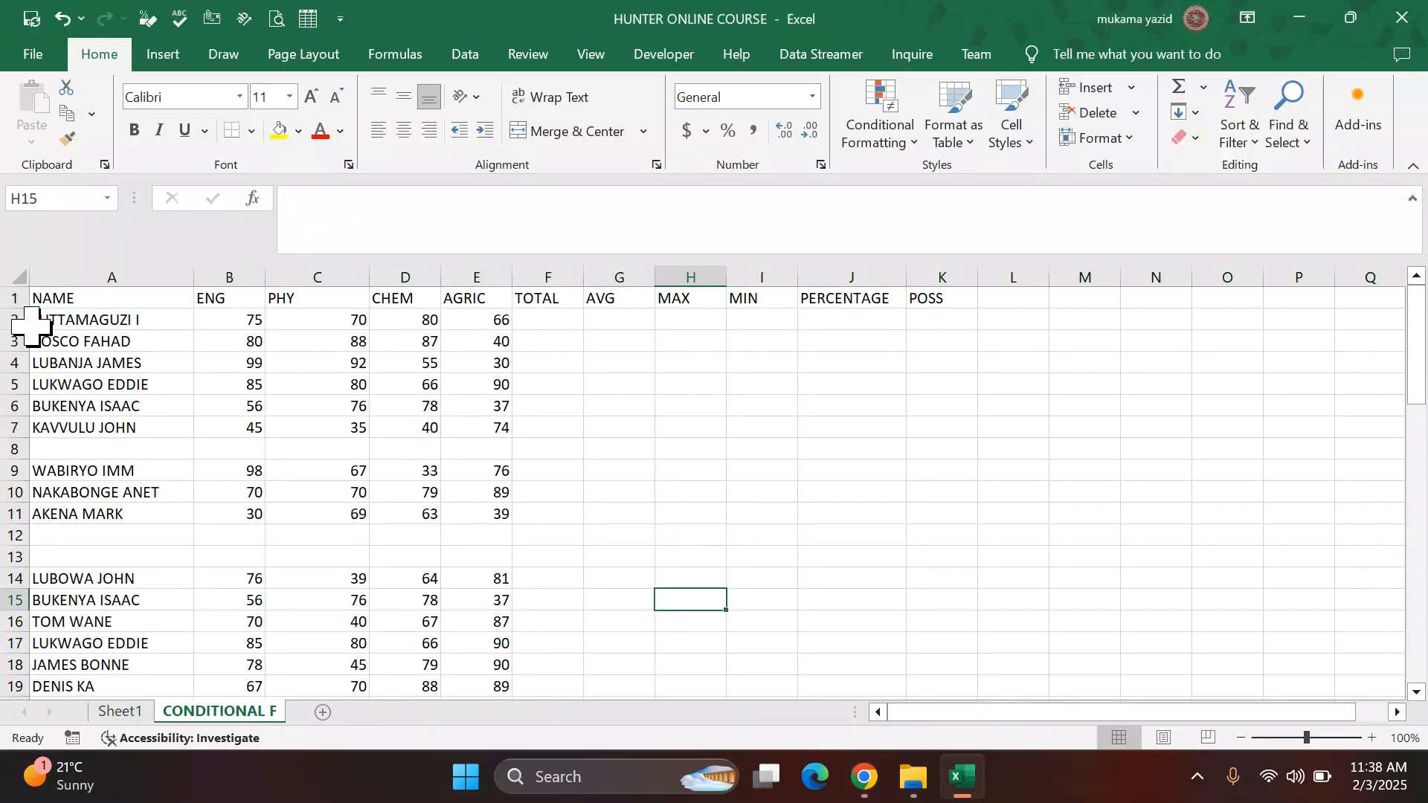
{"action": "left_click_drag", "start_coordinate": [55, 299], "coordinate": [855, 389]}
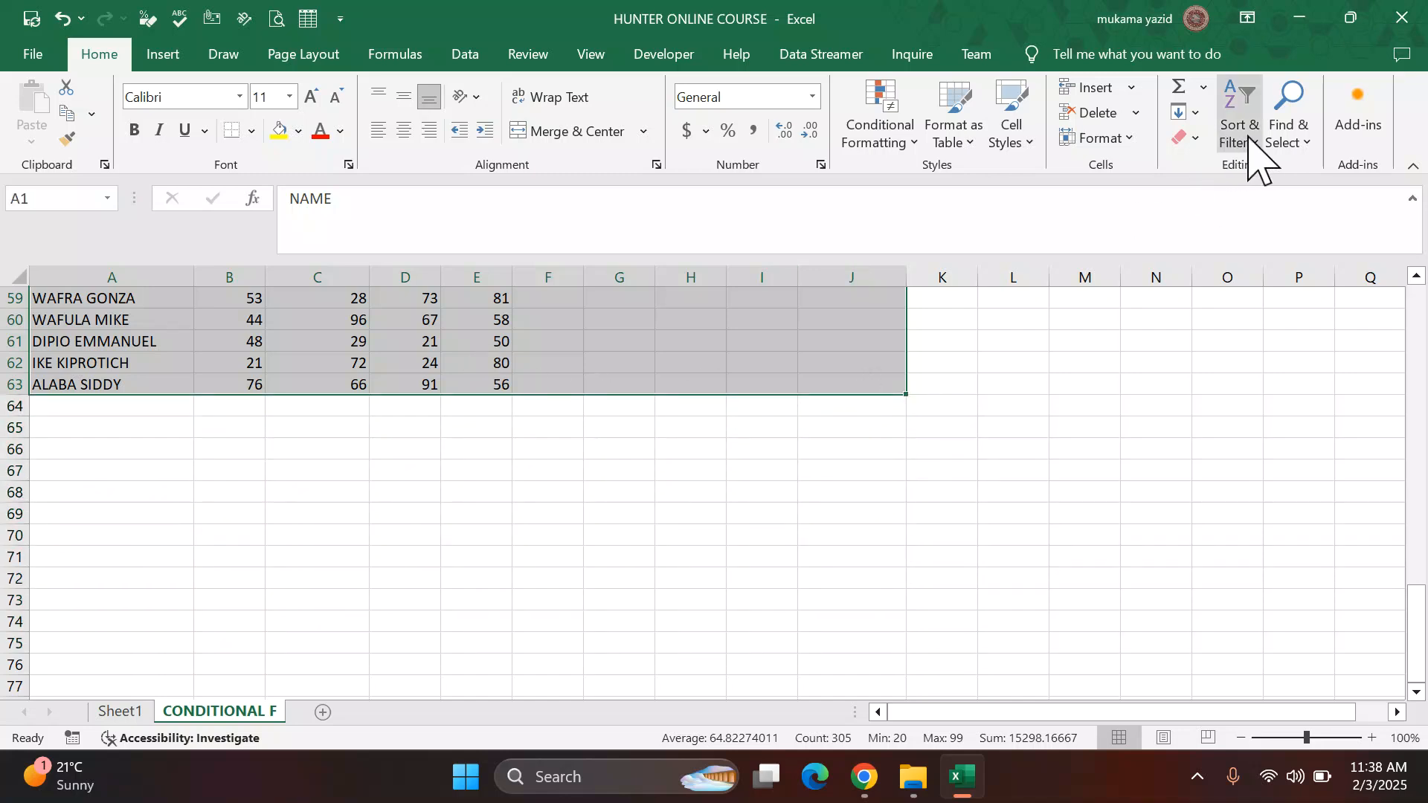
{"action": "left_click", "coordinate": [1311, 151]}
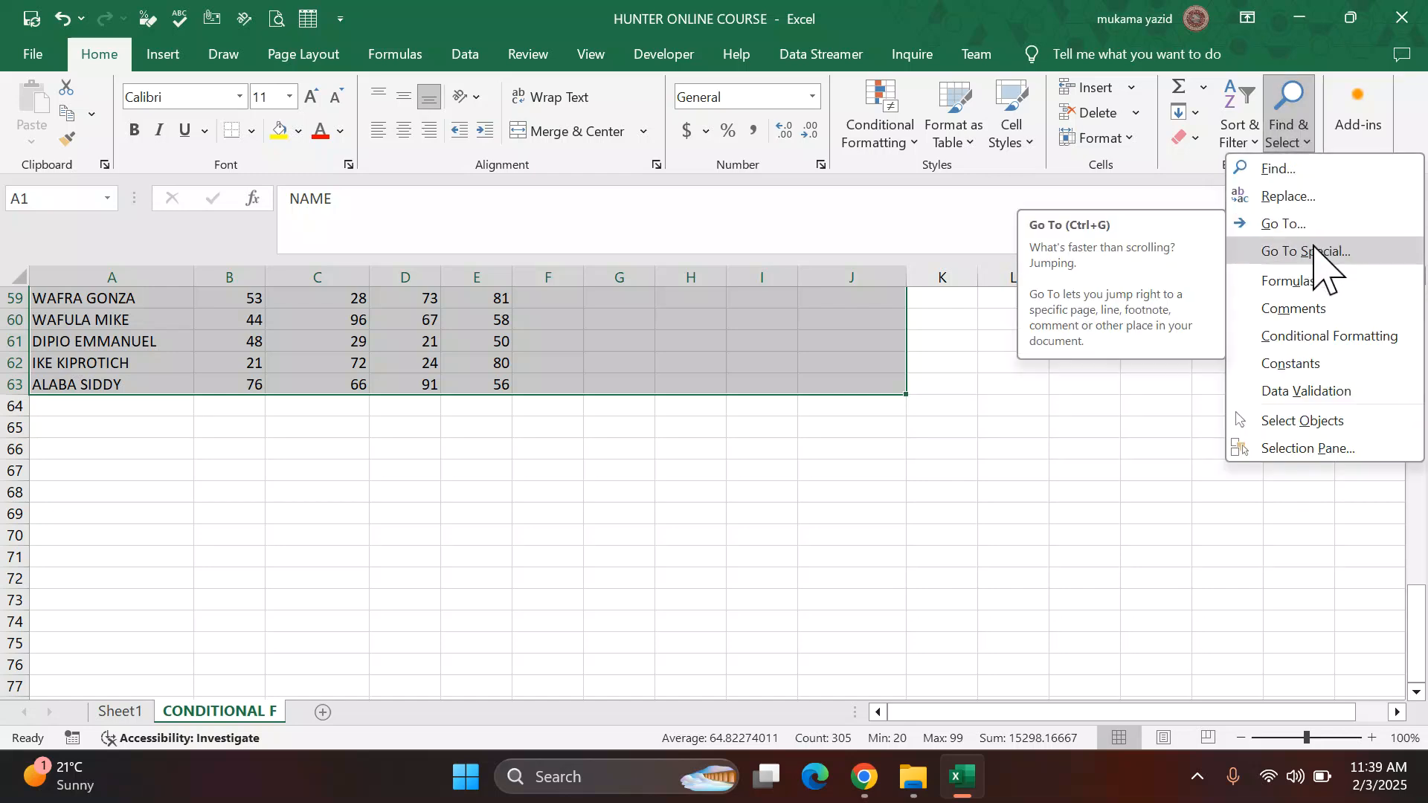
{"action": "left_click", "coordinate": [1319, 253]}
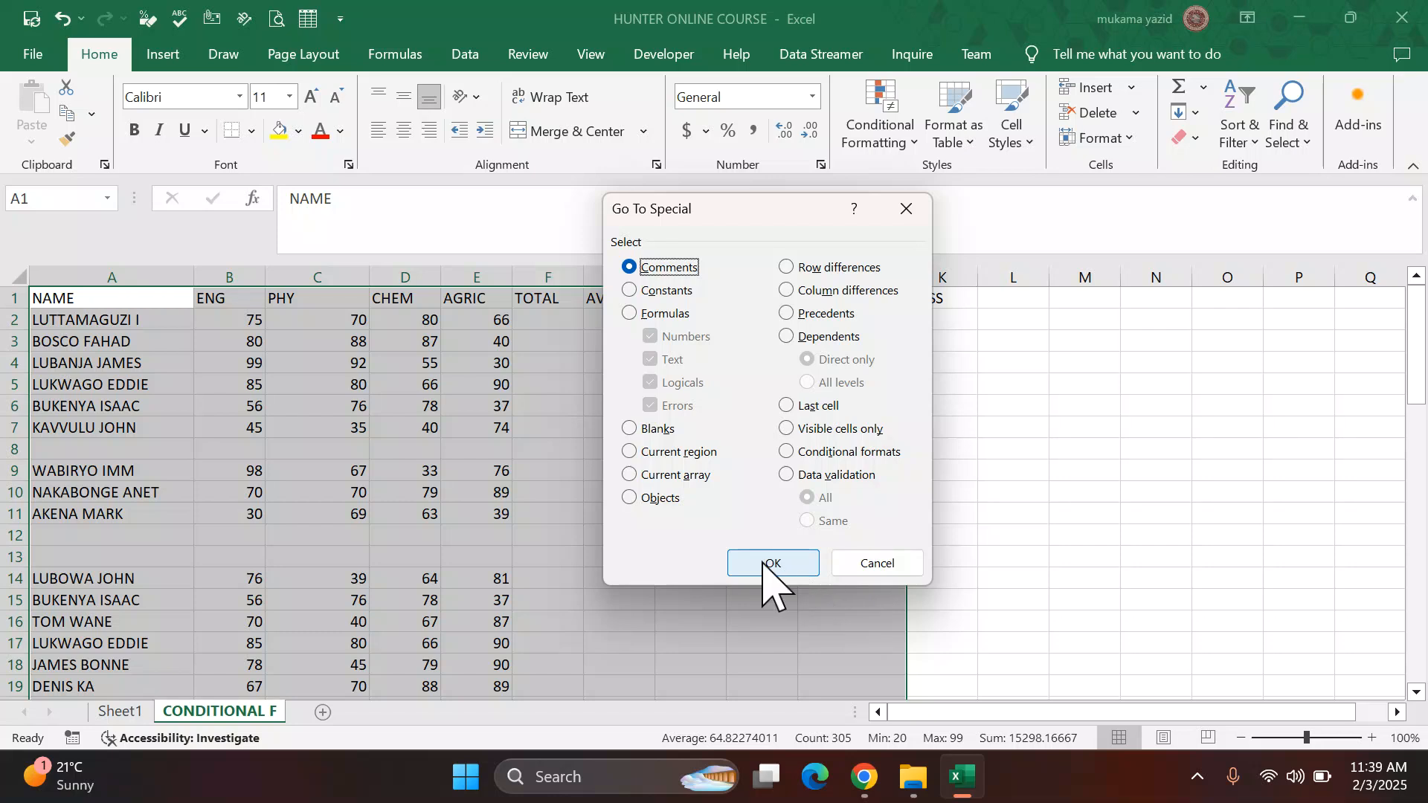
{"action": "left_click", "coordinate": [629, 429]}
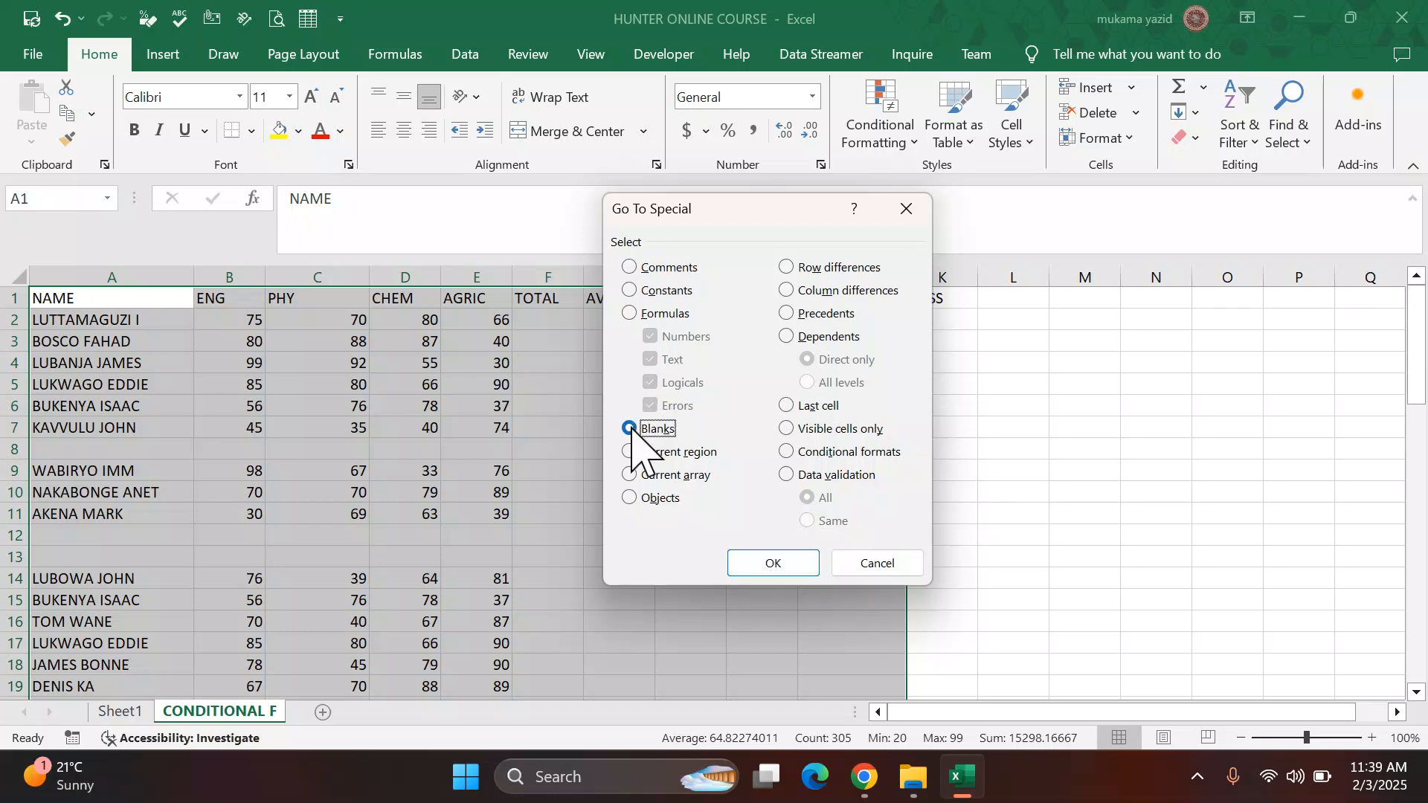
{"action": "left_click", "coordinate": [771, 565]}
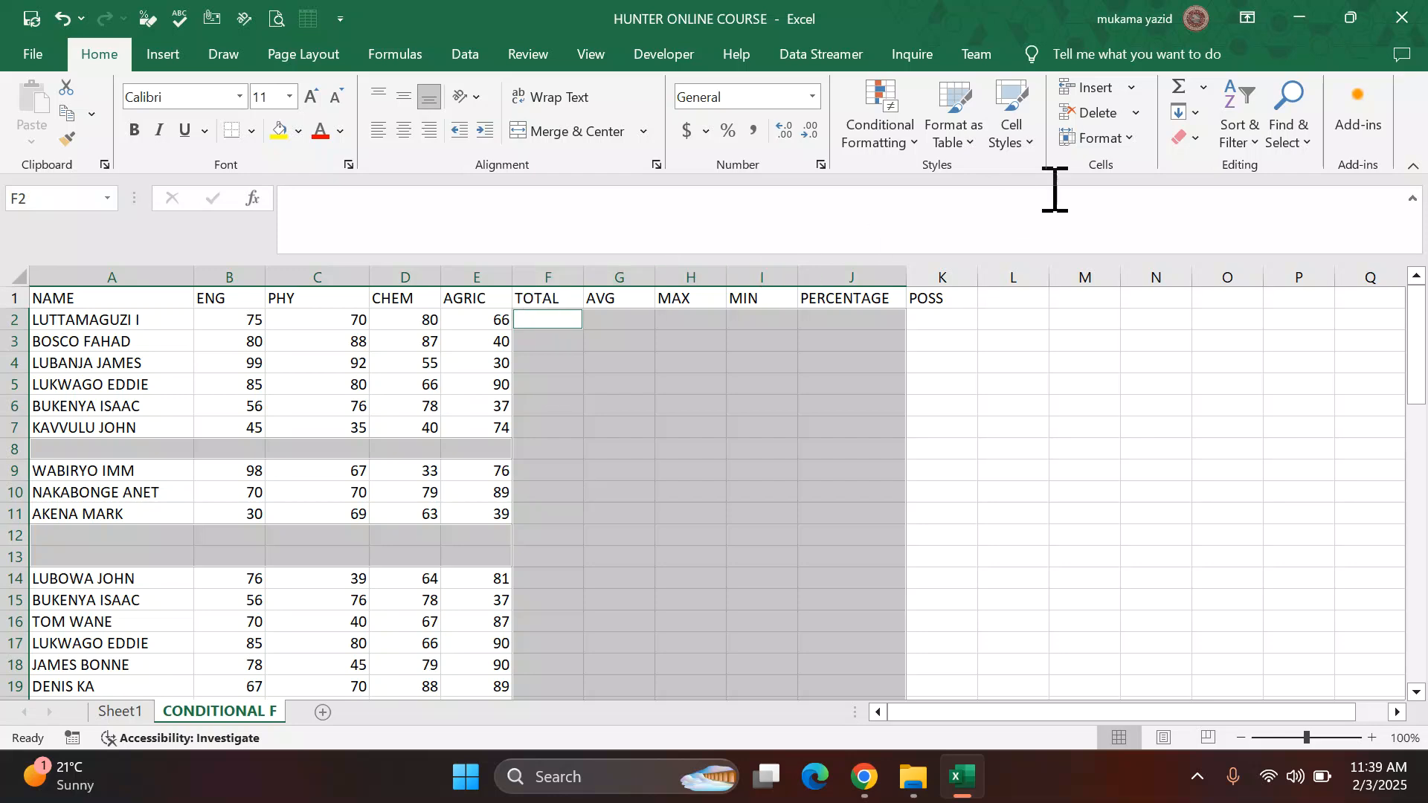
{"action": "left_click", "coordinate": [1115, 117]}
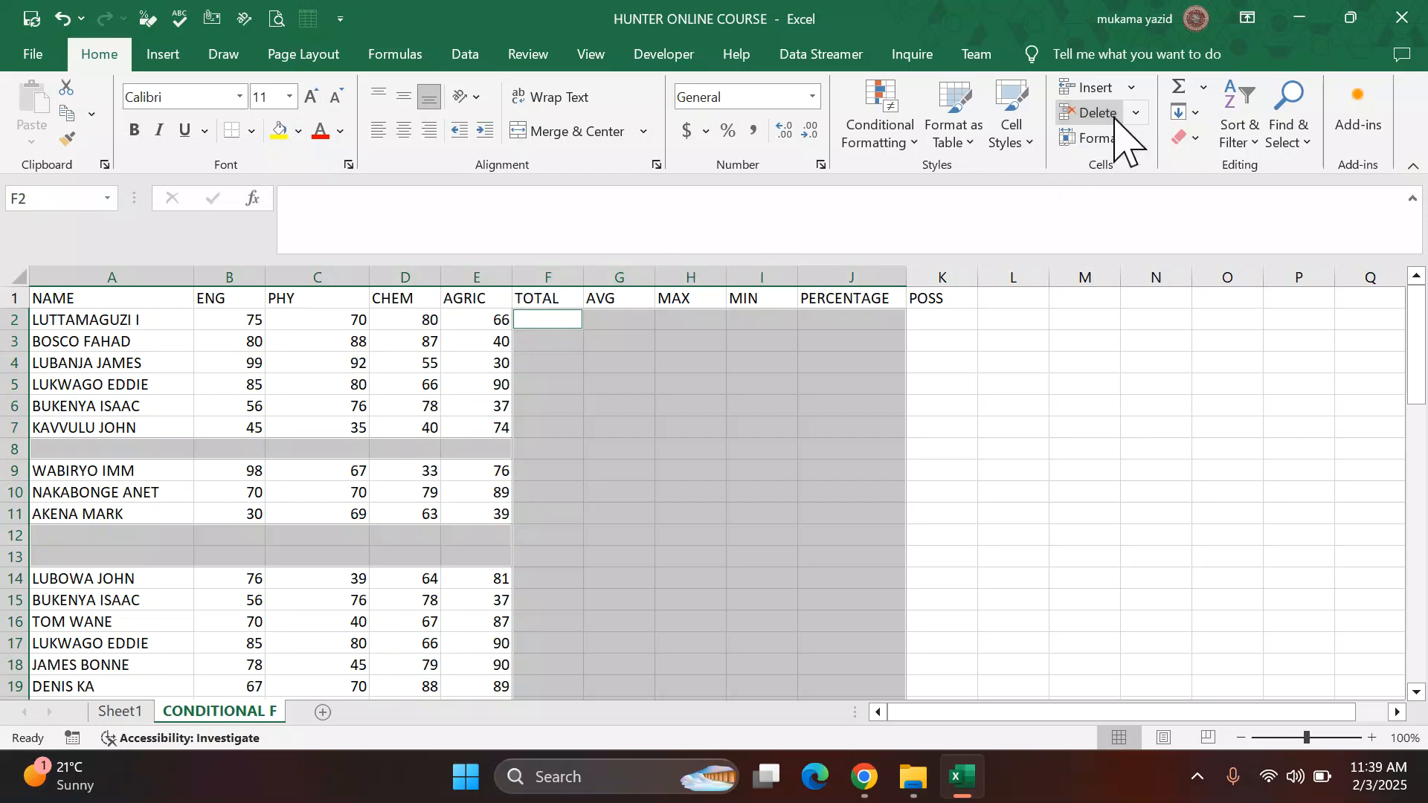
{"action": "left_click", "coordinate": [1135, 113]}
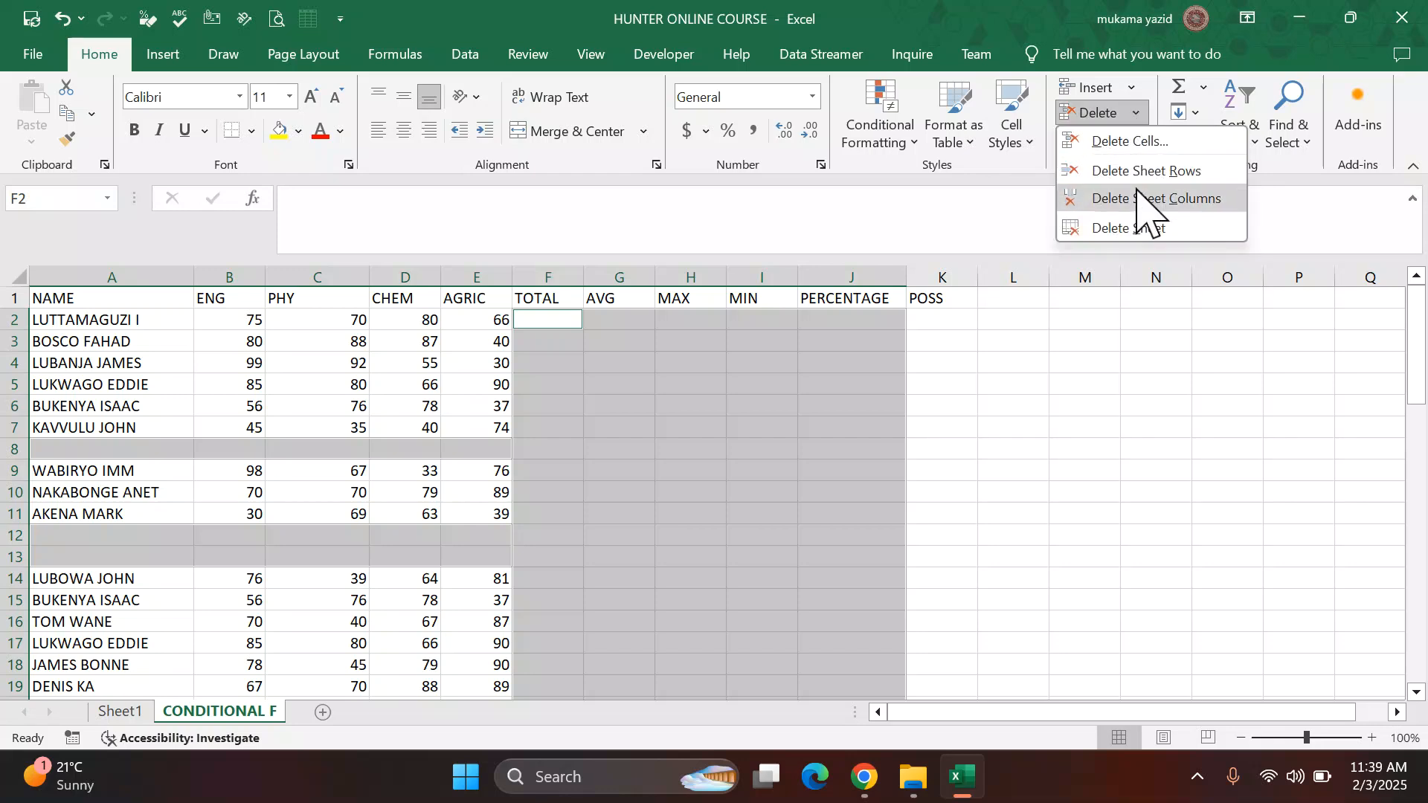
{"action": "left_click", "coordinate": [1134, 171]}
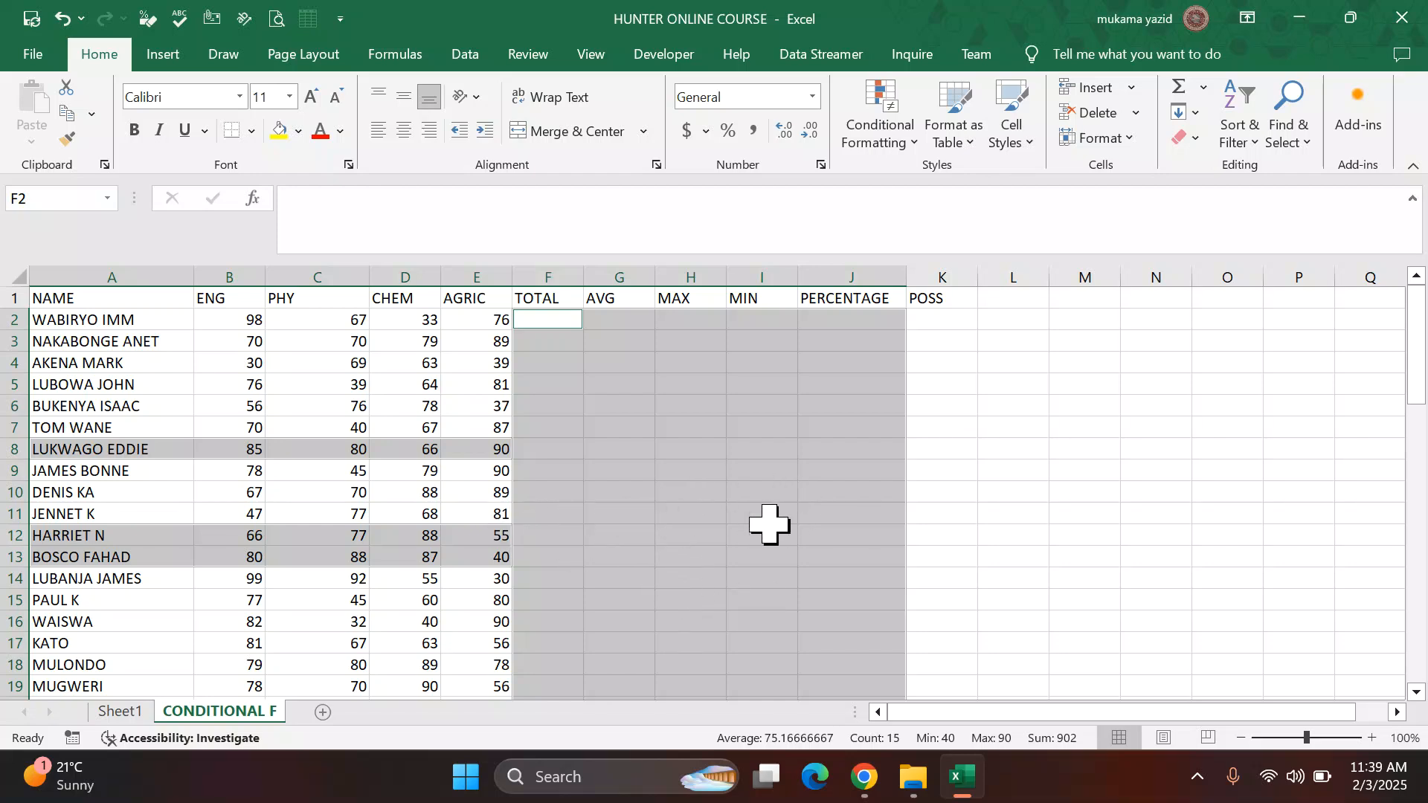
{"action": "left_click", "coordinate": [1034, 488]}
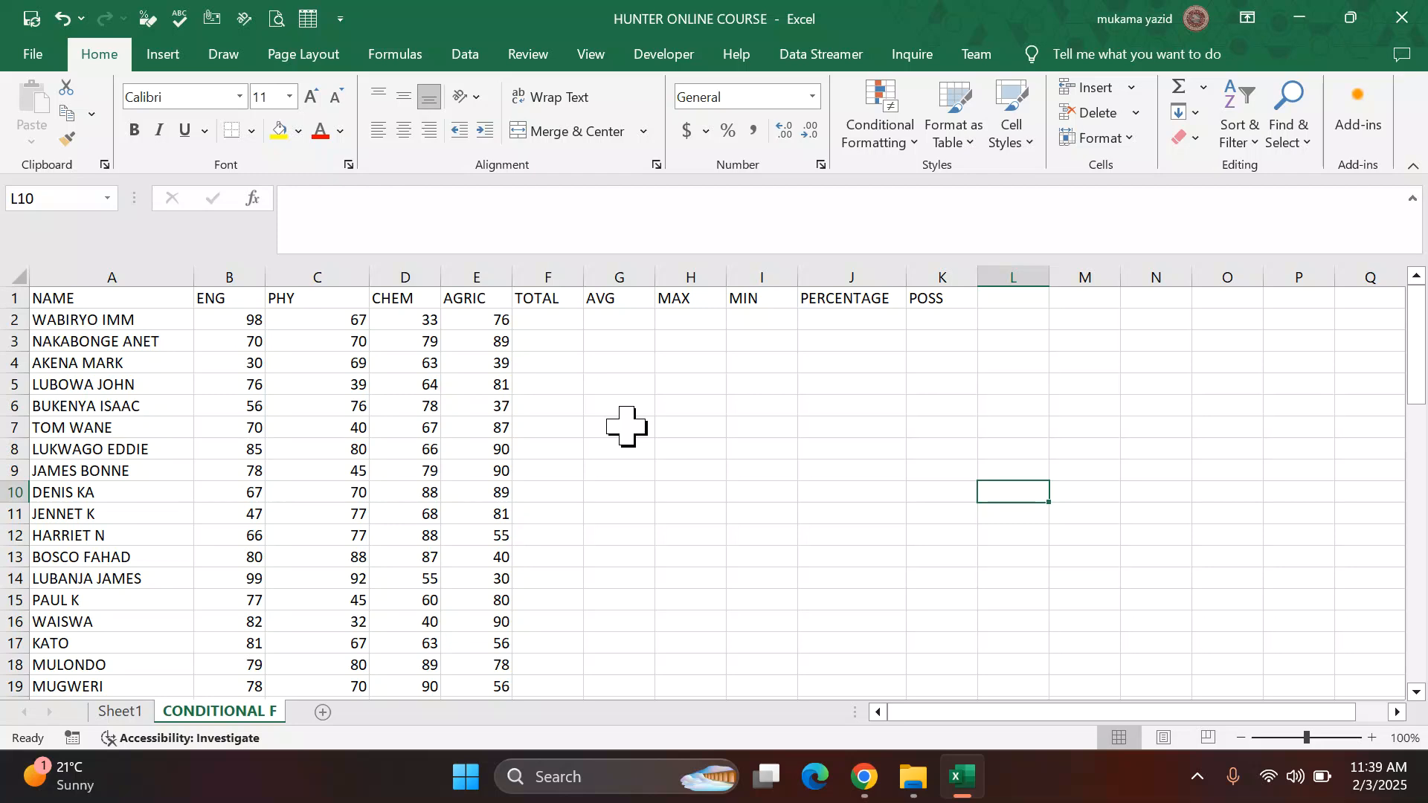
Step: Review the remaining data and the PDF's formula instructions, then return to the workbook
{"action": "scroll", "coordinate": [626, 426], "scroll_direction": "down", "scroll_amount": 4}
{"action": "scroll", "coordinate": [626, 426], "scroll_direction": "up", "scroll_amount": 1}
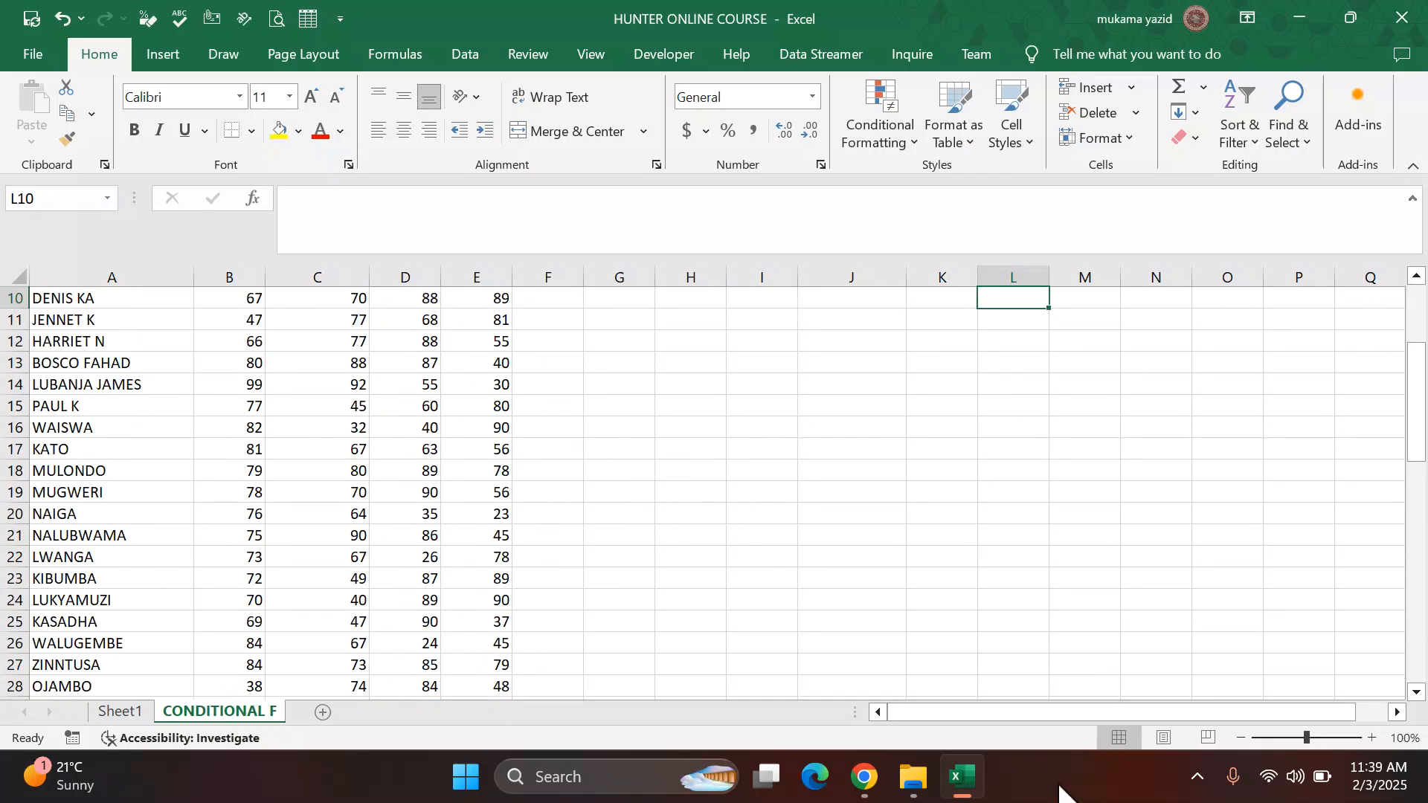
{"action": "left_click", "coordinate": [866, 781]}
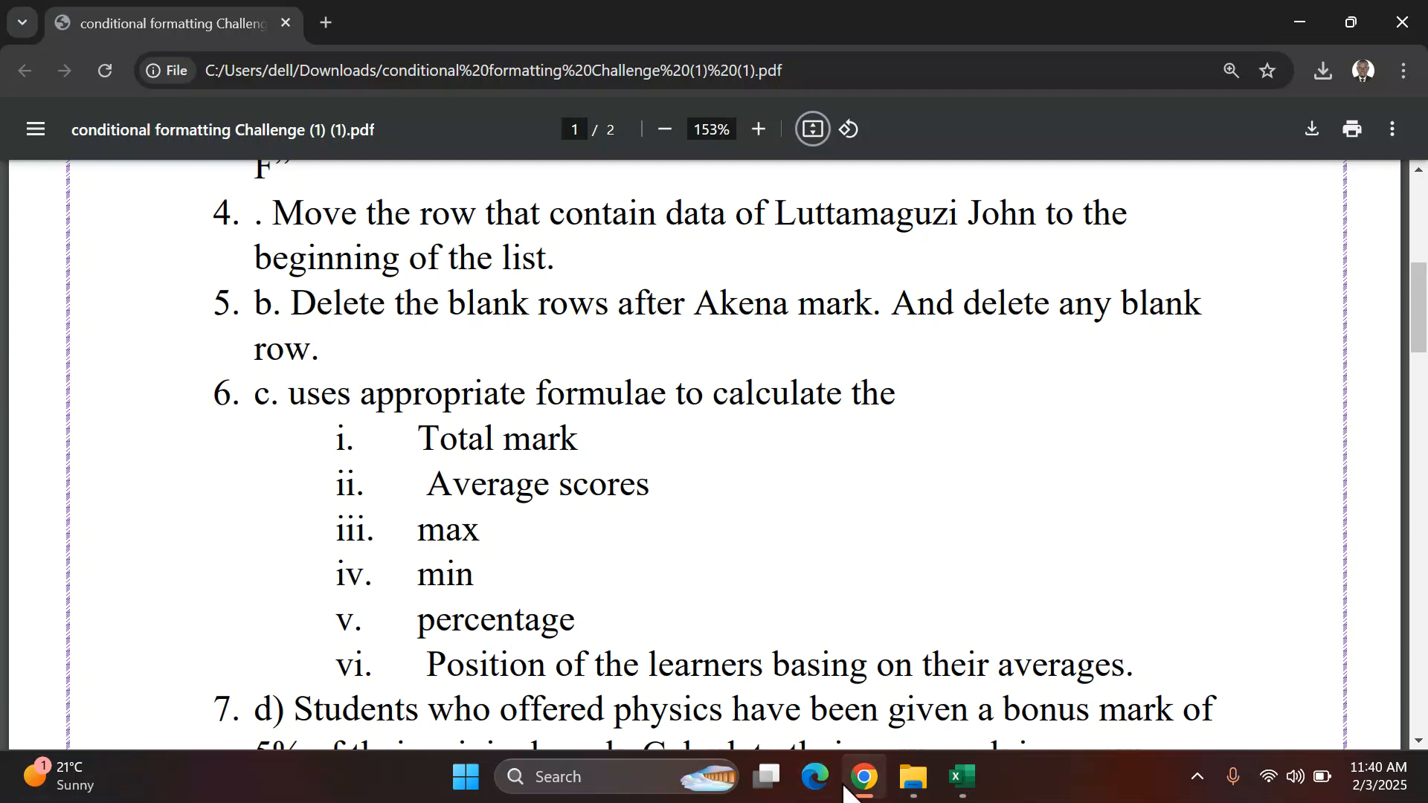
{"action": "left_click", "coordinate": [962, 776]}
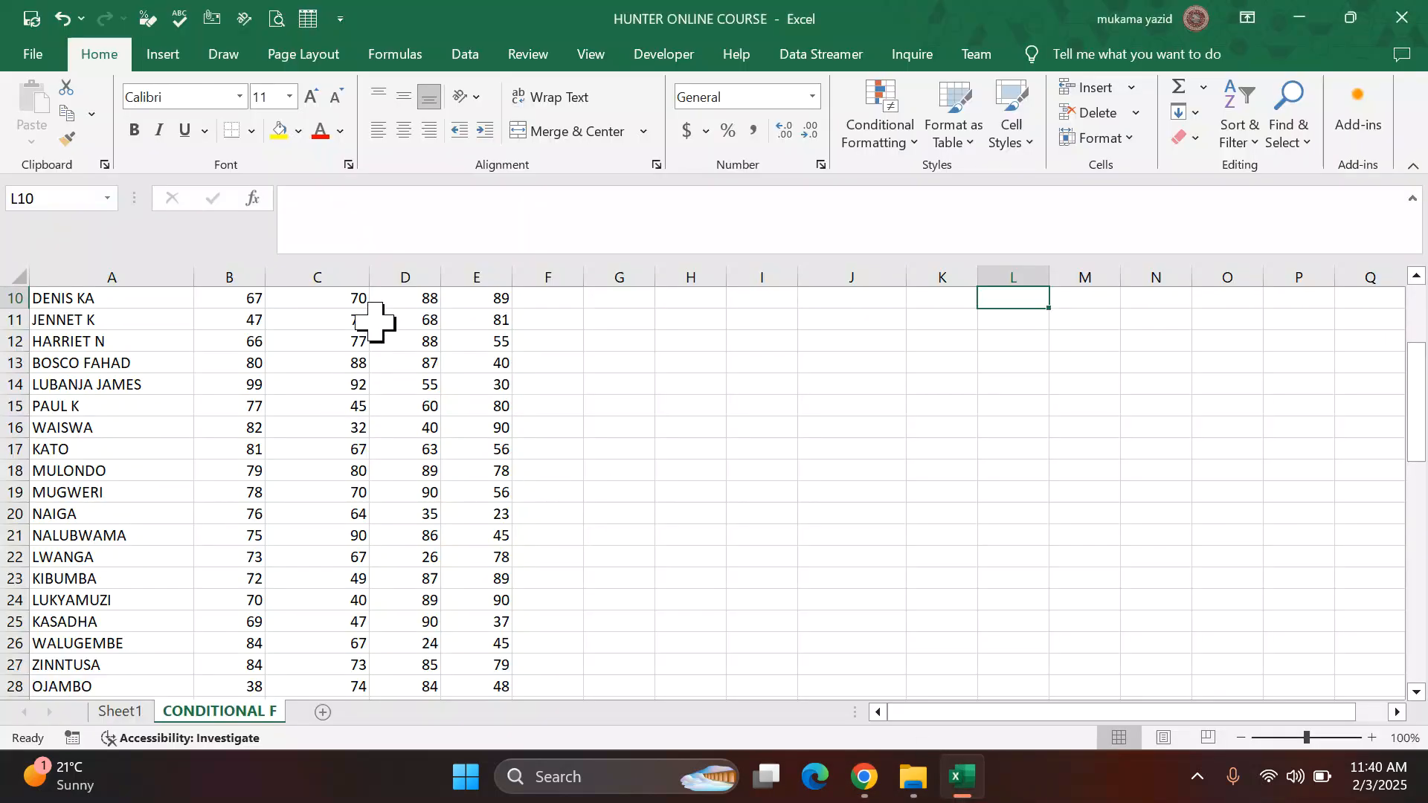
{"action": "scroll", "coordinate": [376, 319], "scroll_direction": "up", "scroll_amount": 3}
Step: Enter the formula =B2+C2+E2+D2 in the TOTAL cell of the first student's row
{"action": "left_click", "coordinate": [542, 324]}
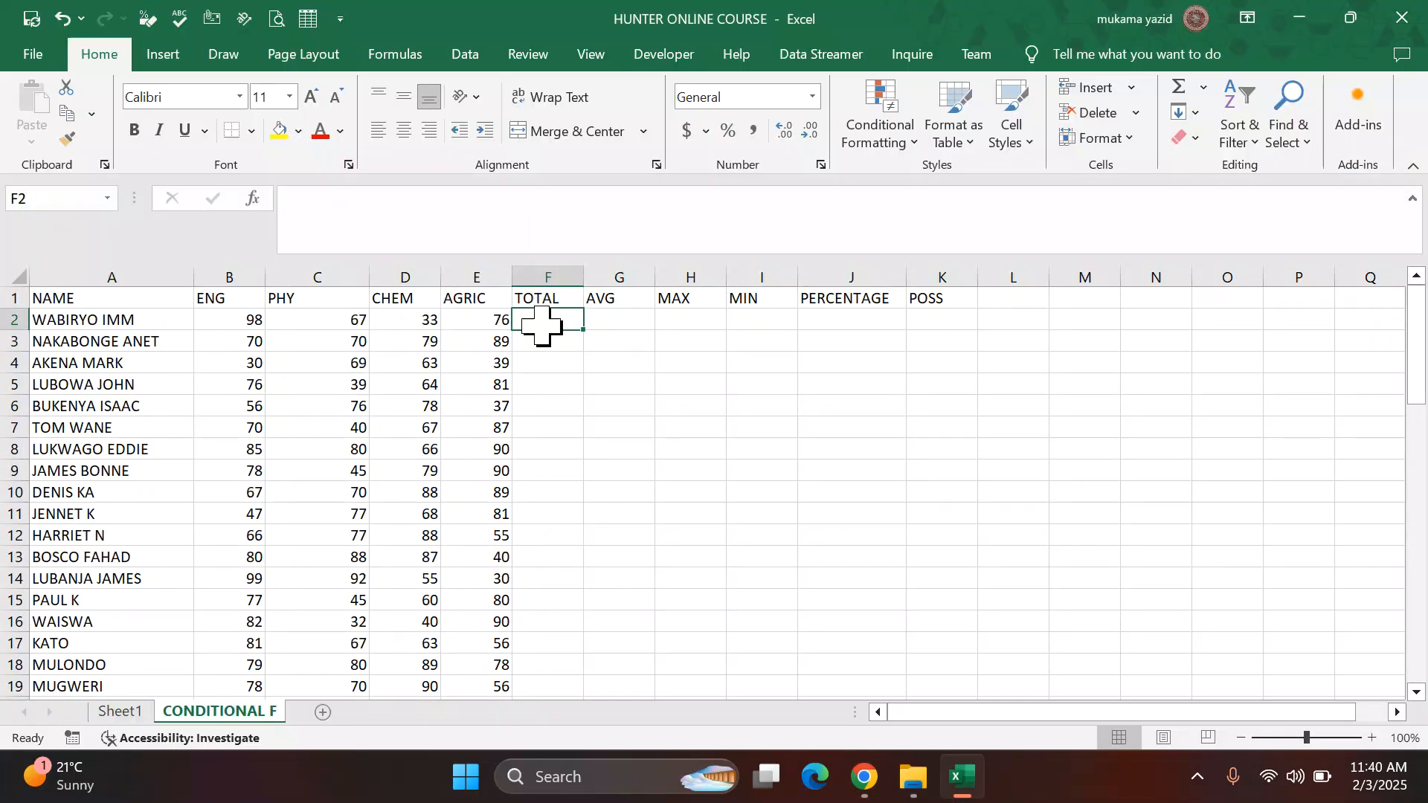
{"action": "type", "text": "="}
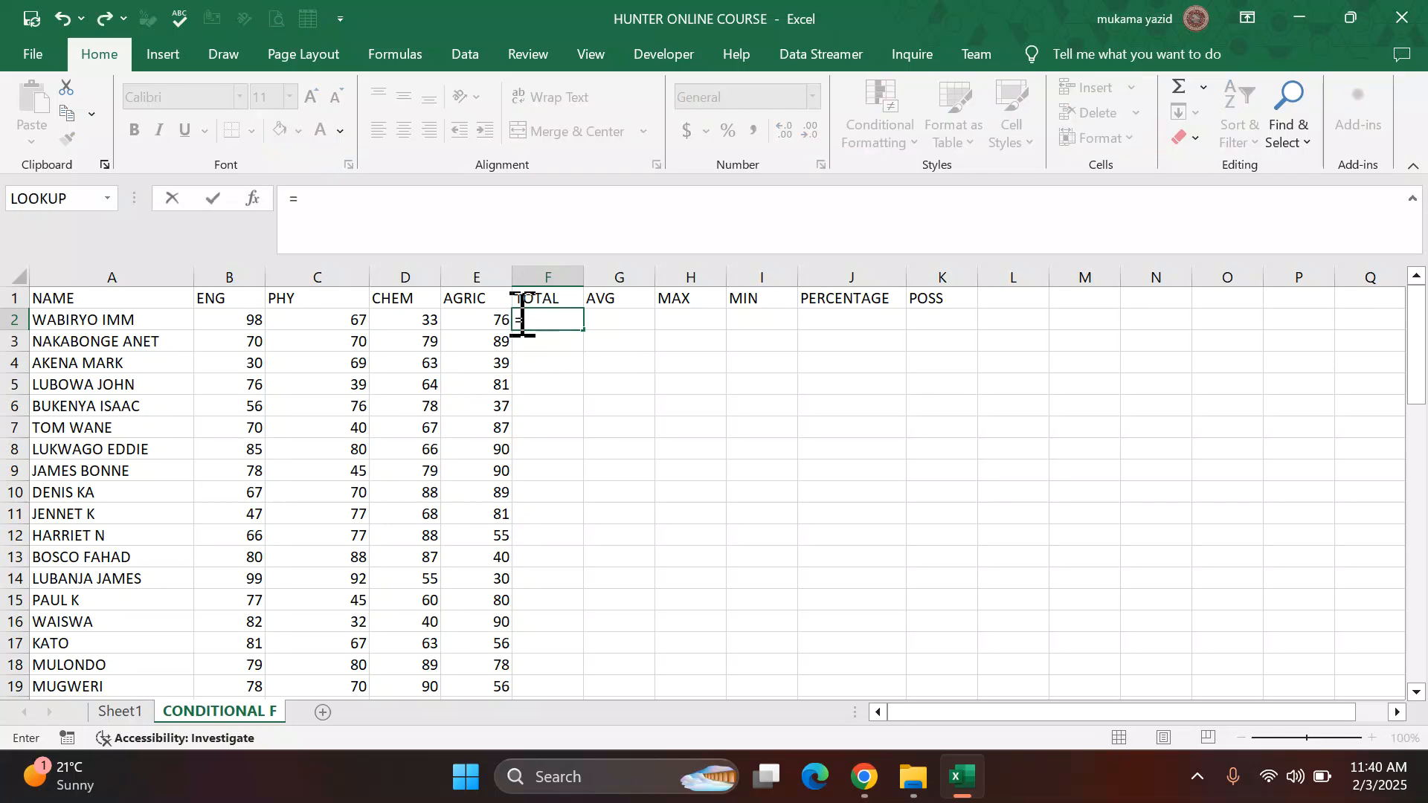
{"action": "left_click", "coordinate": [249, 320]}
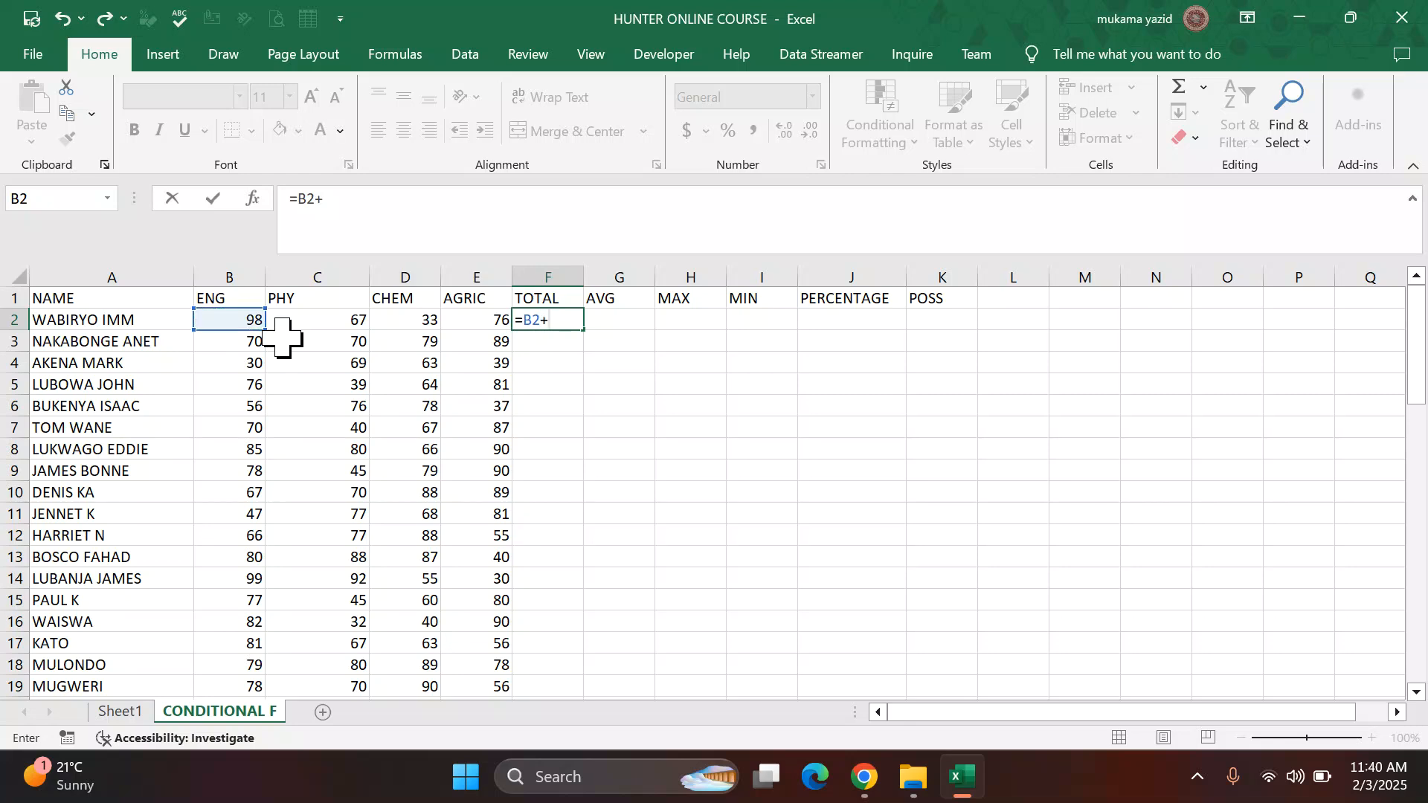
{"action": "type", "text": "+"}
{"action": "left_click", "coordinate": [352, 322]}
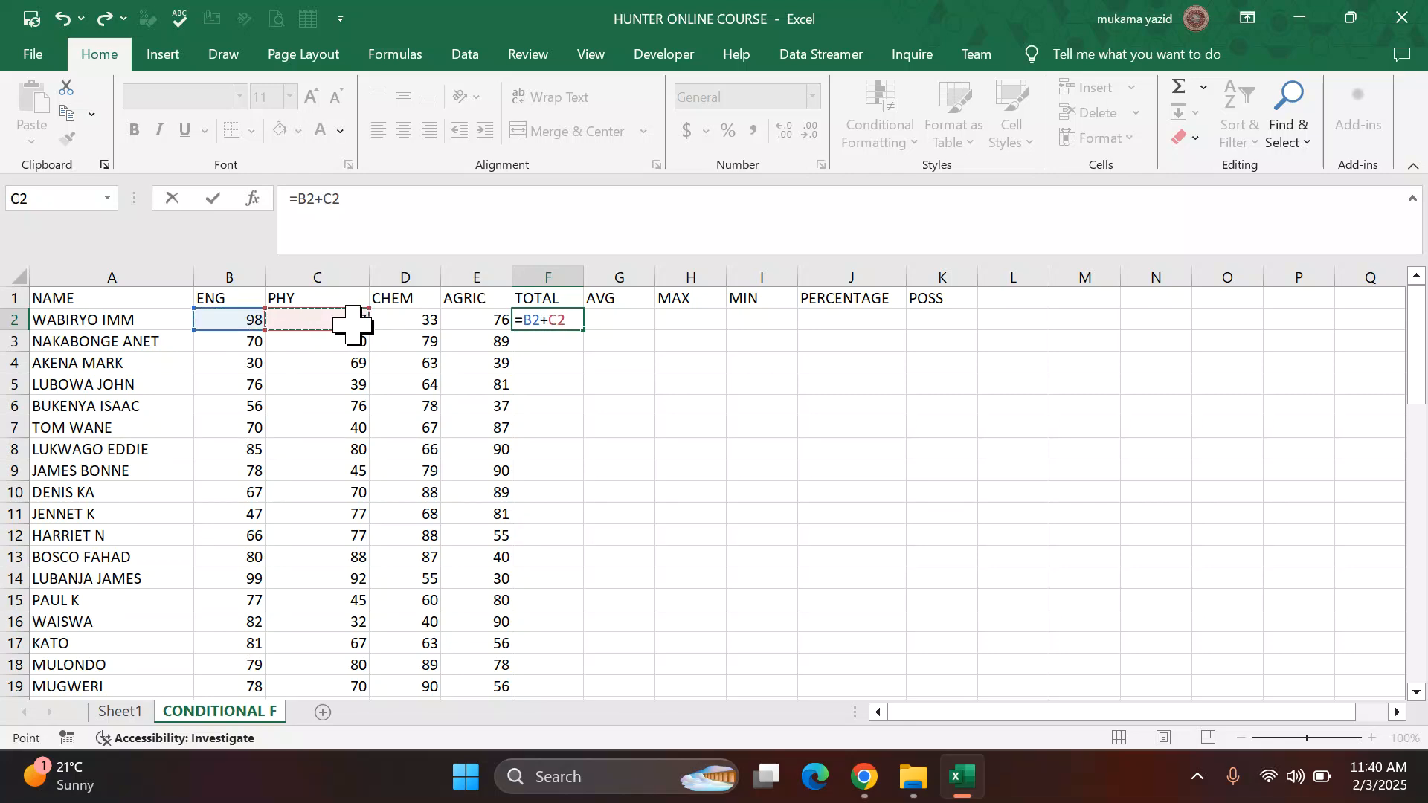
{"action": "type", "text": "+"}
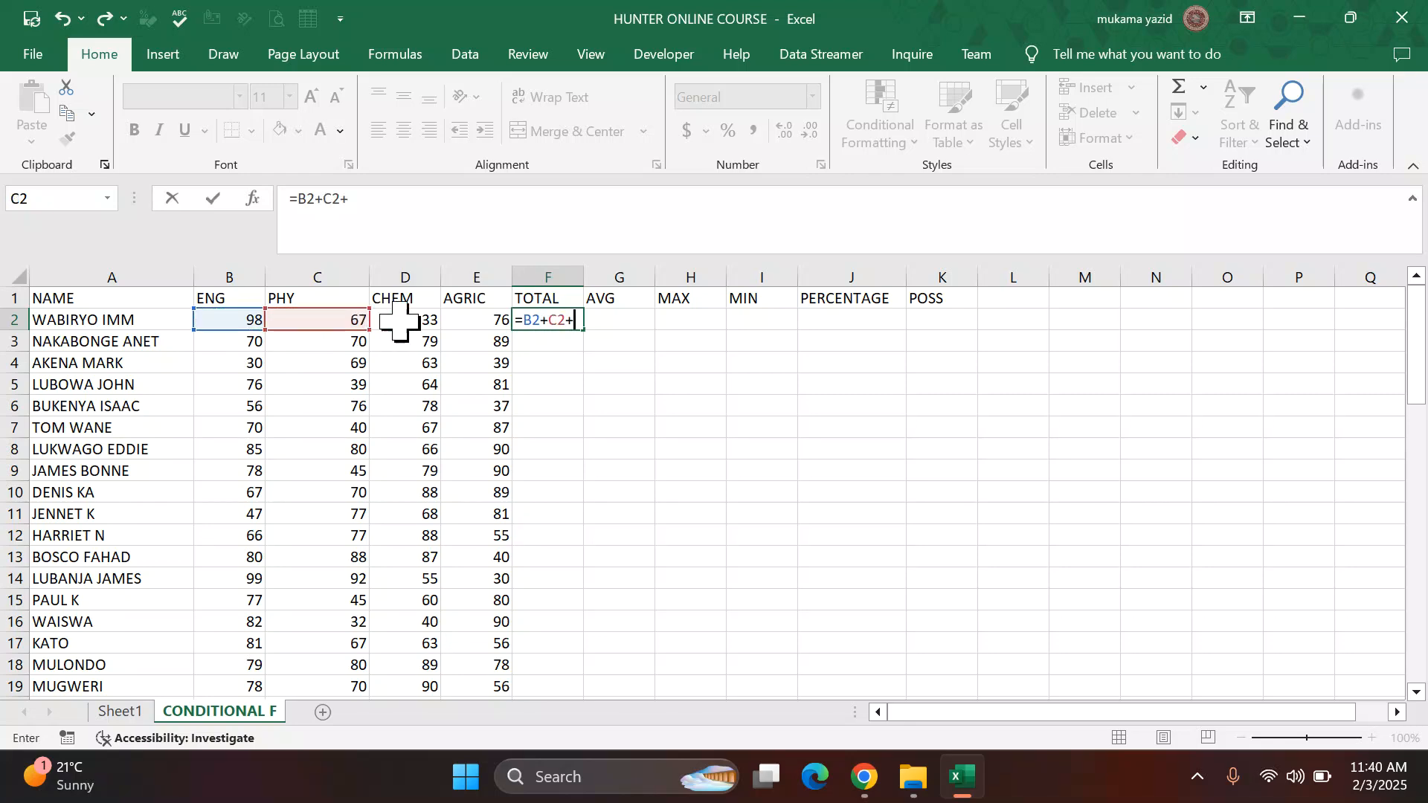
{"action": "left_click", "coordinate": [460, 320]}
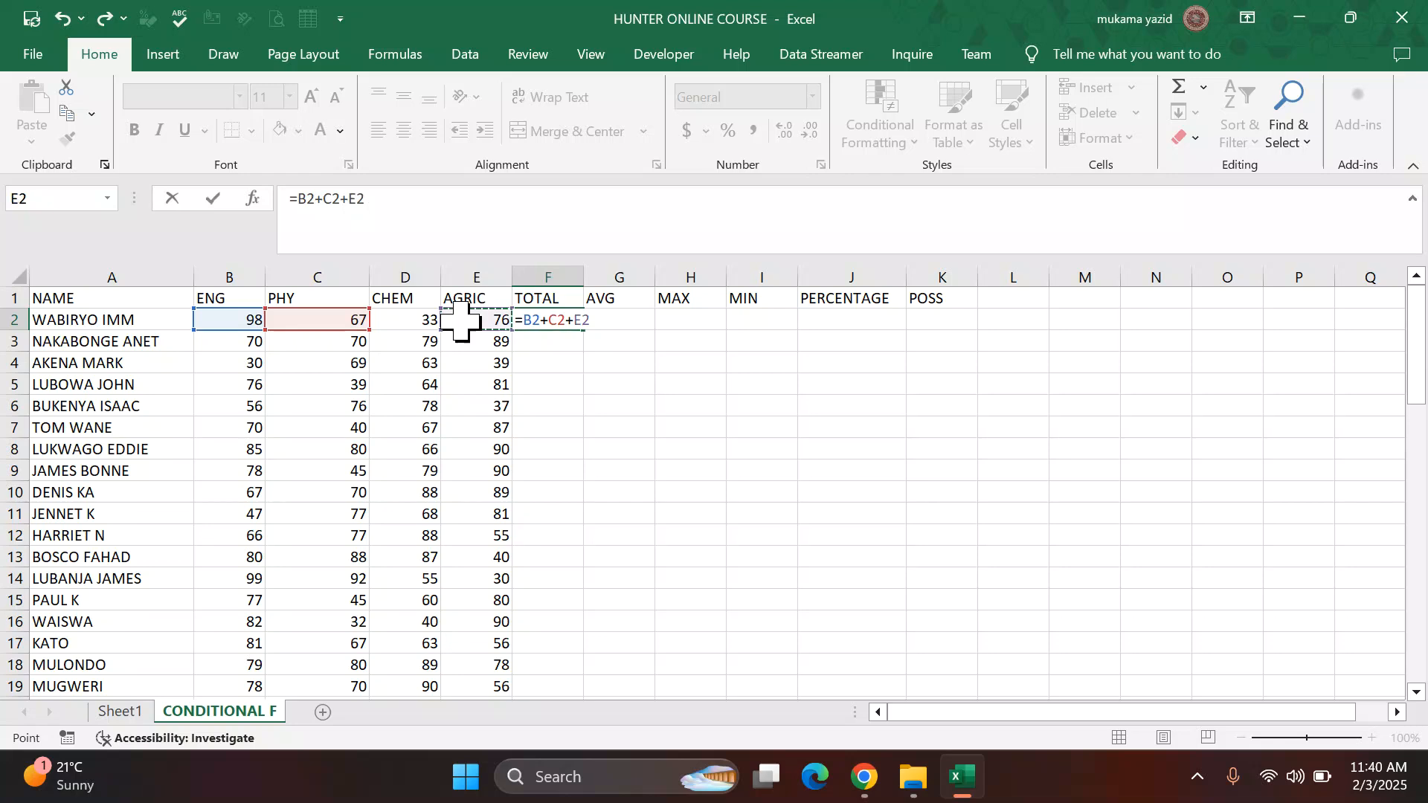
{"action": "left_click", "coordinate": [413, 320]}
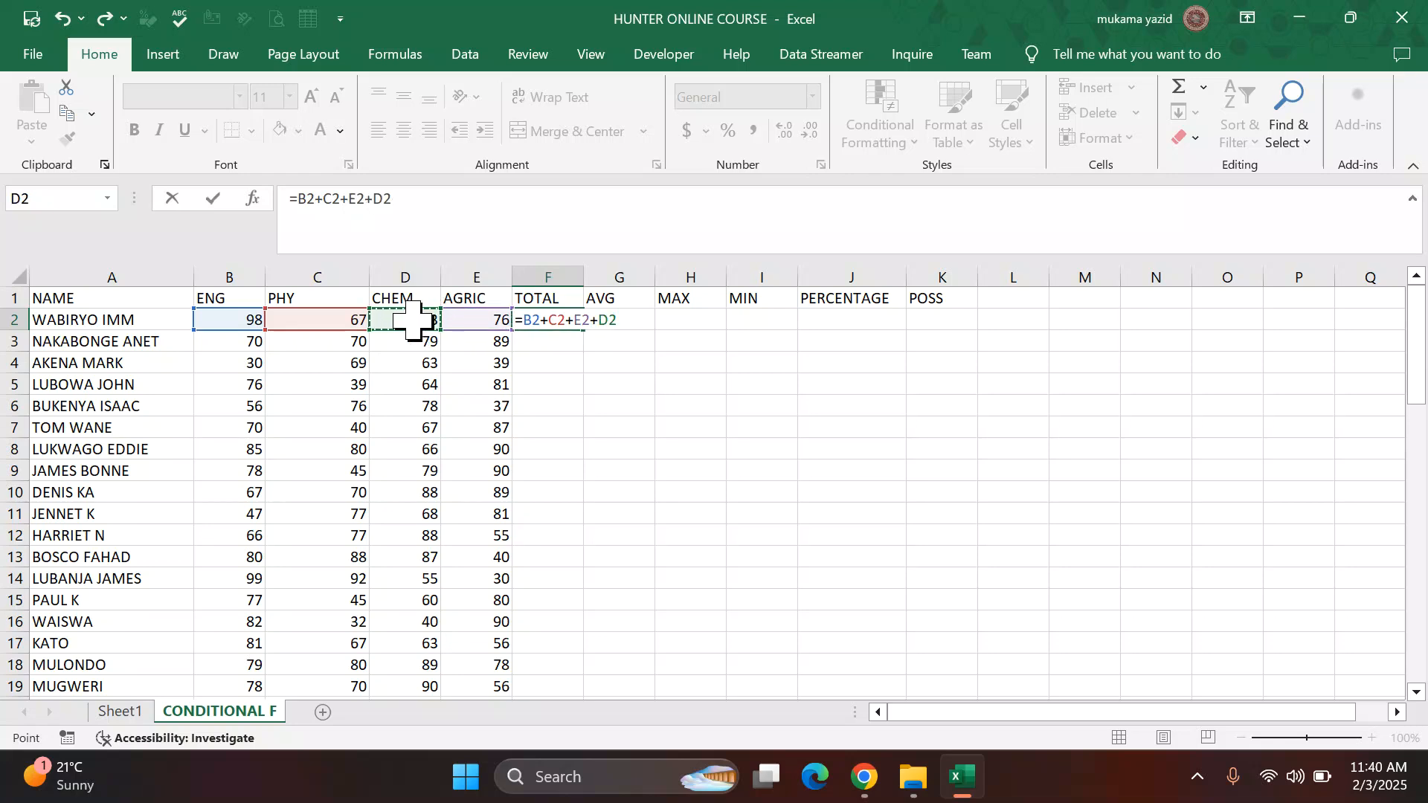
{"action": "key", "text": "Return"}
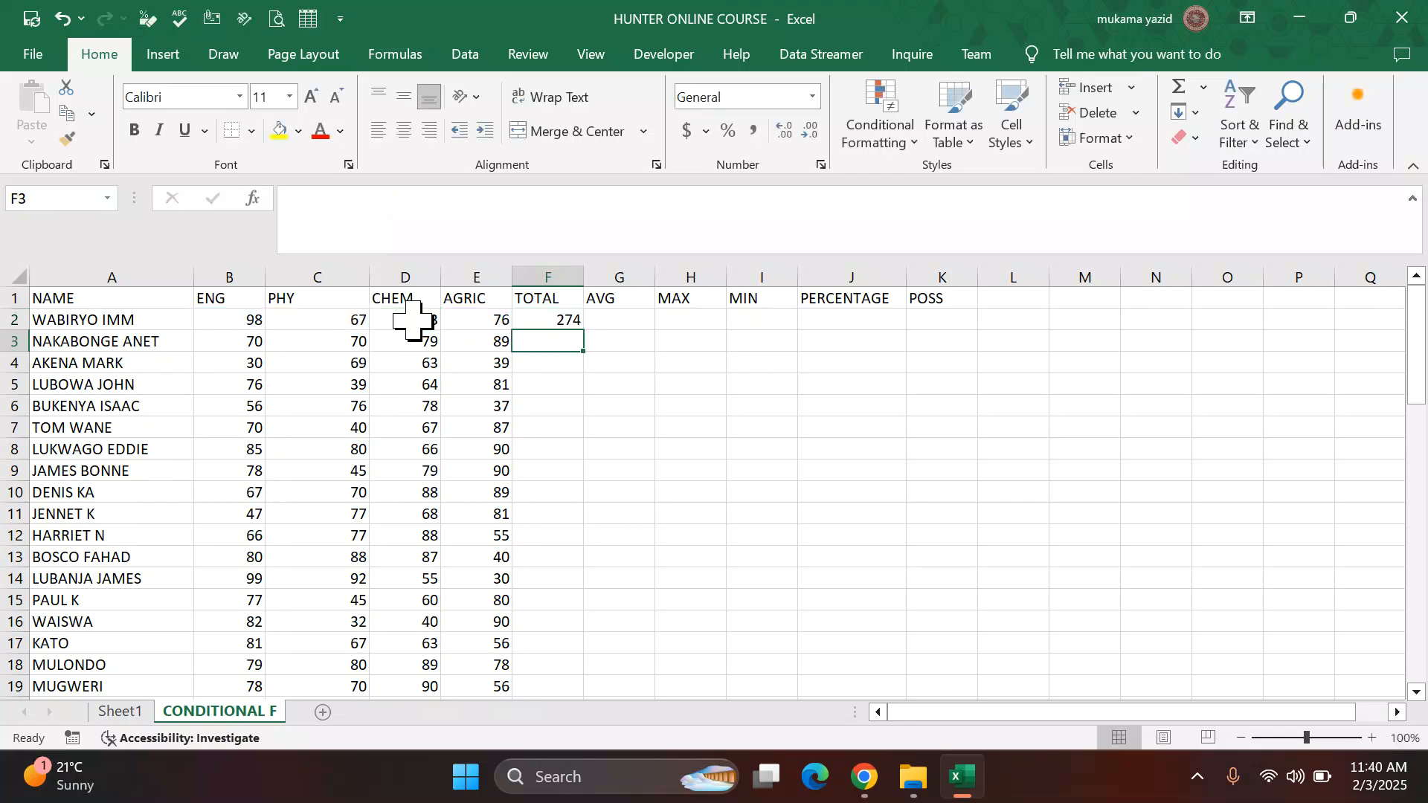
Step: Fill the TOTAL formula down the whole column and display the totals with no decimal places
{"action": "left_click", "coordinate": [556, 318]}
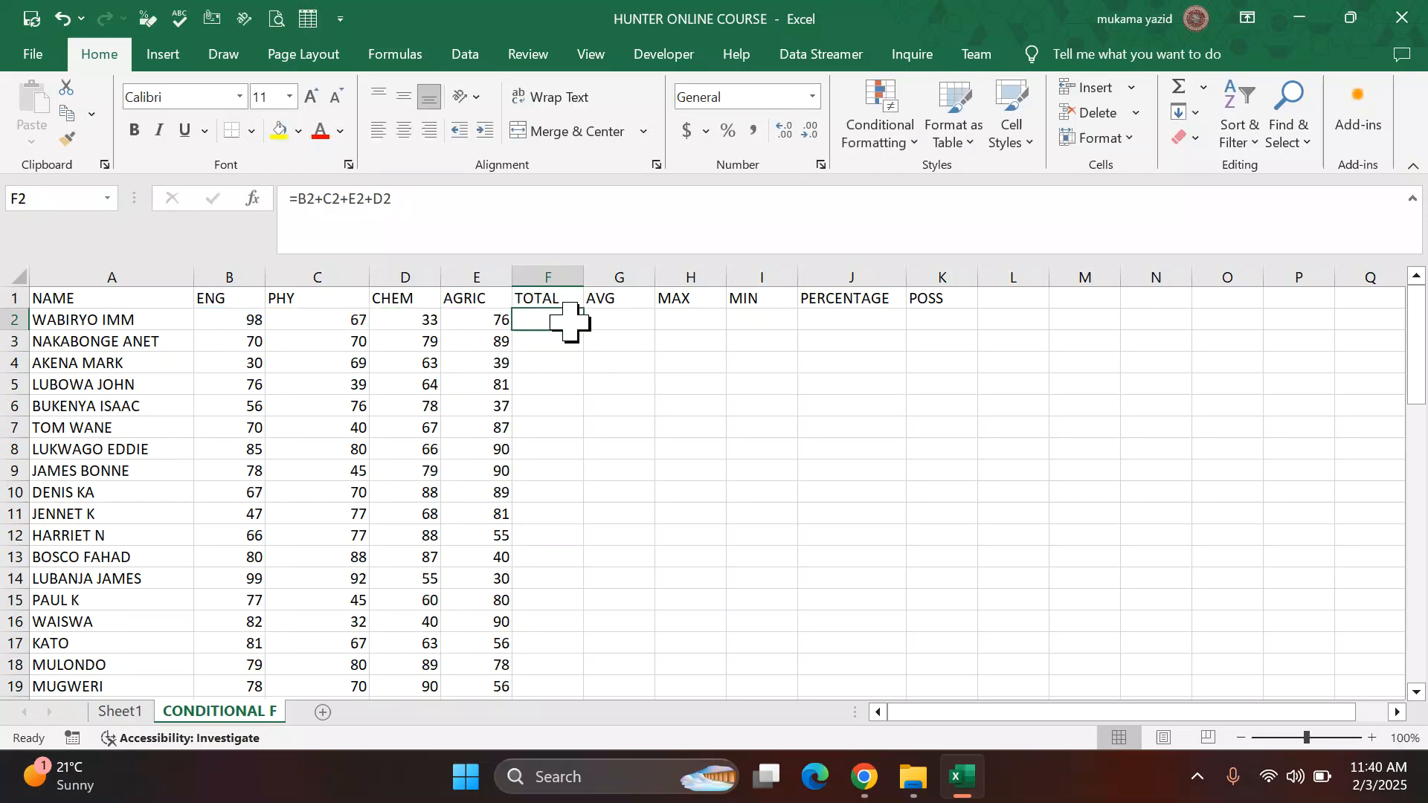
{"action": "double_click", "coordinate": [586, 330]}
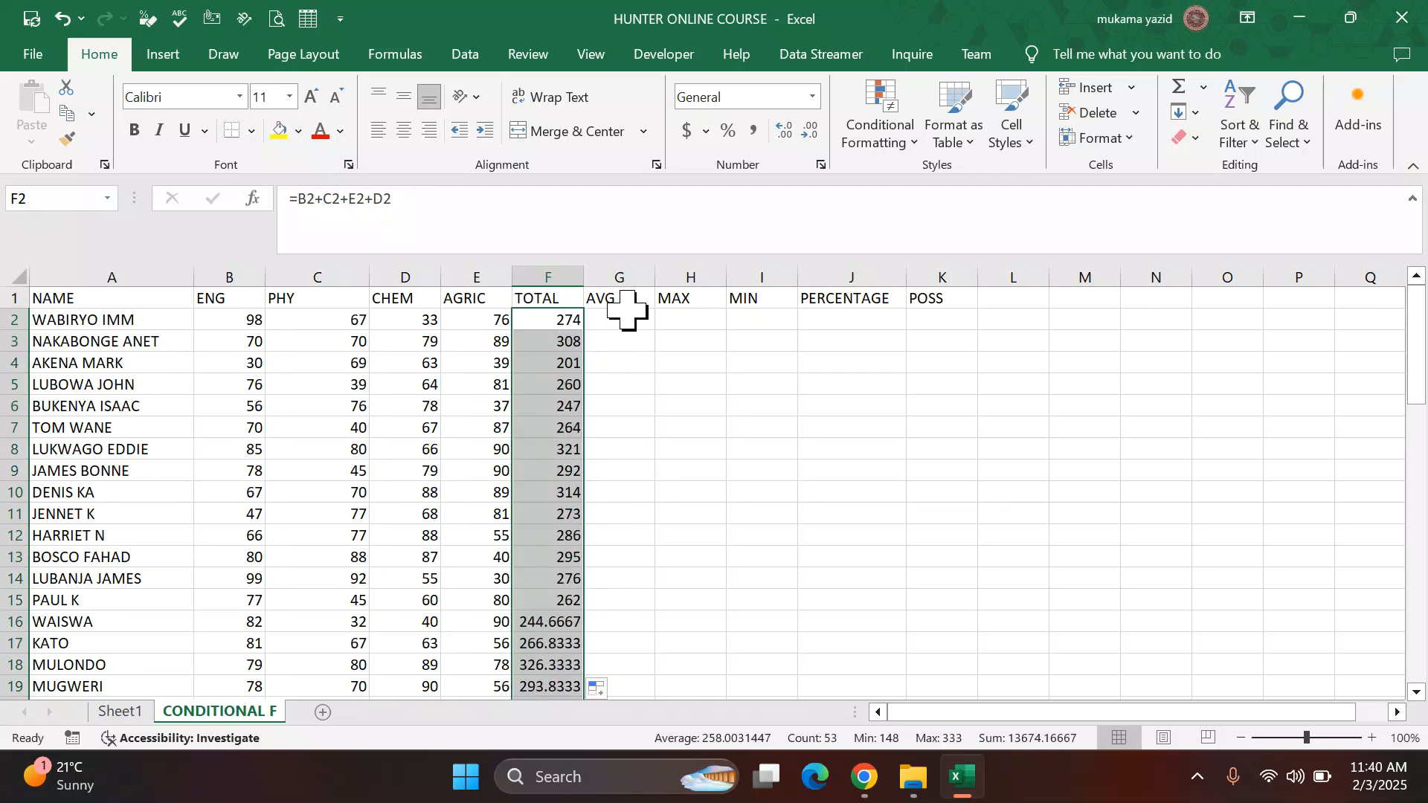
{"action": "left_click", "coordinate": [813, 136]}
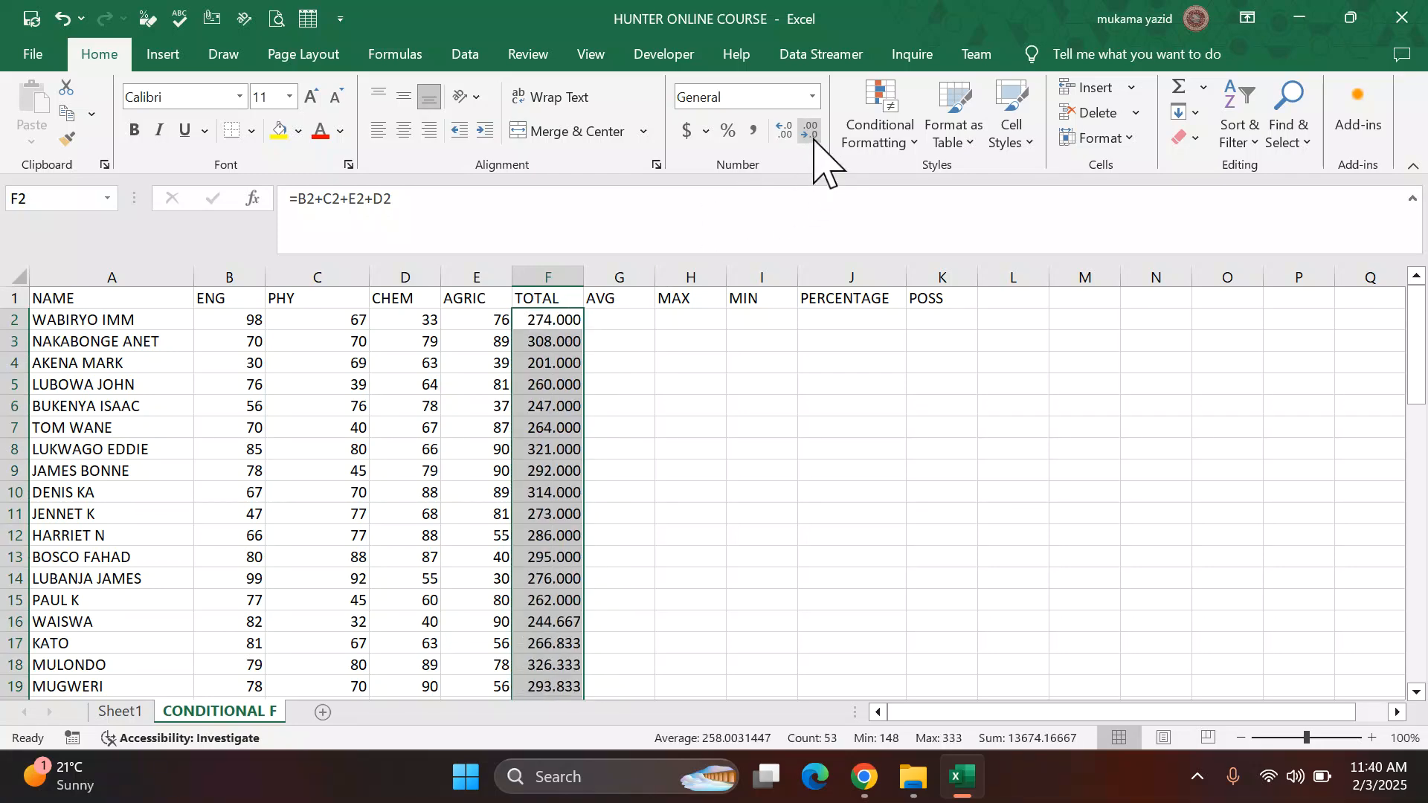
{"action": "left_click", "coordinate": [813, 137]}
{"action": "left_click", "coordinate": [812, 132]}
{"action": "left_click", "coordinate": [812, 133]}
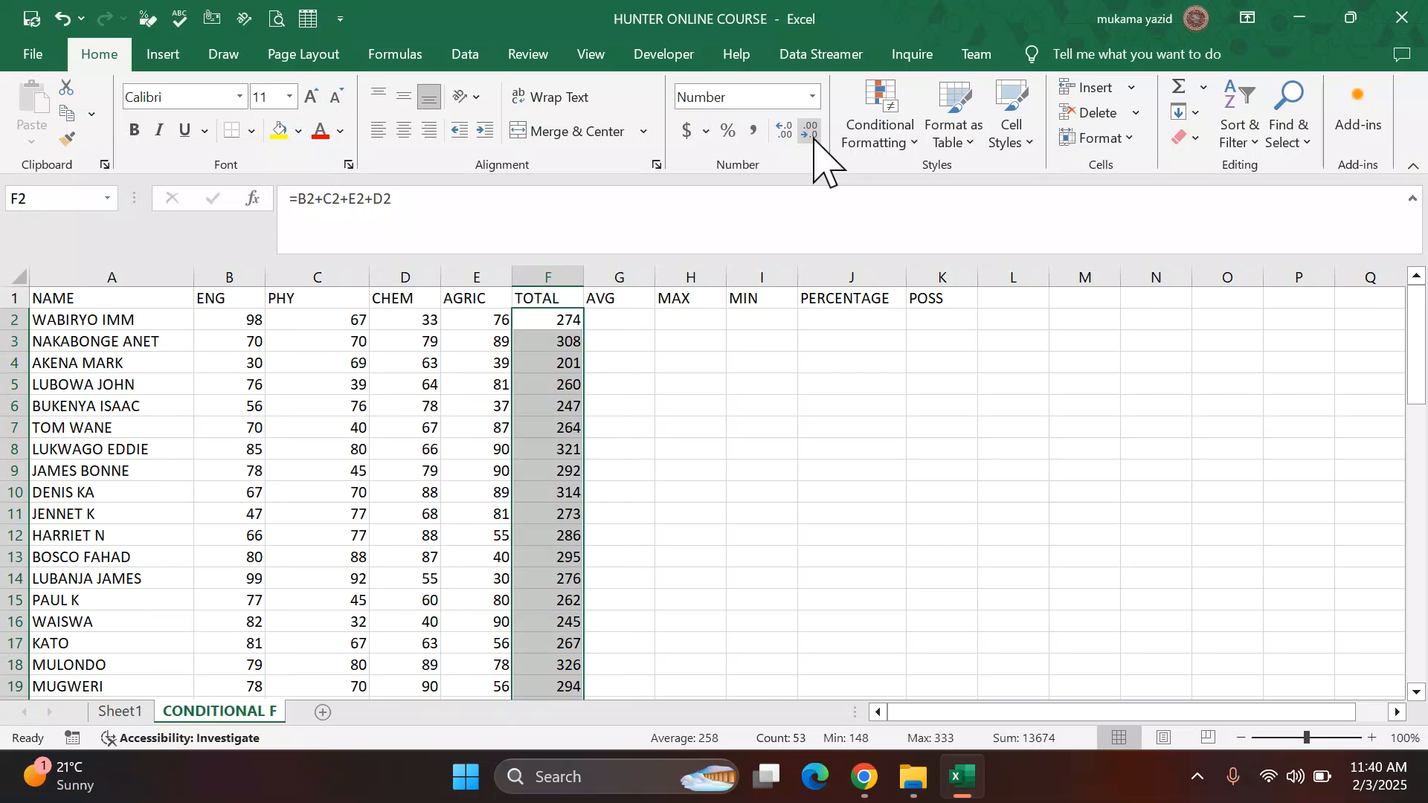
{"action": "scroll", "coordinate": [648, 540], "scroll_direction": "down", "scroll_amount": 3}
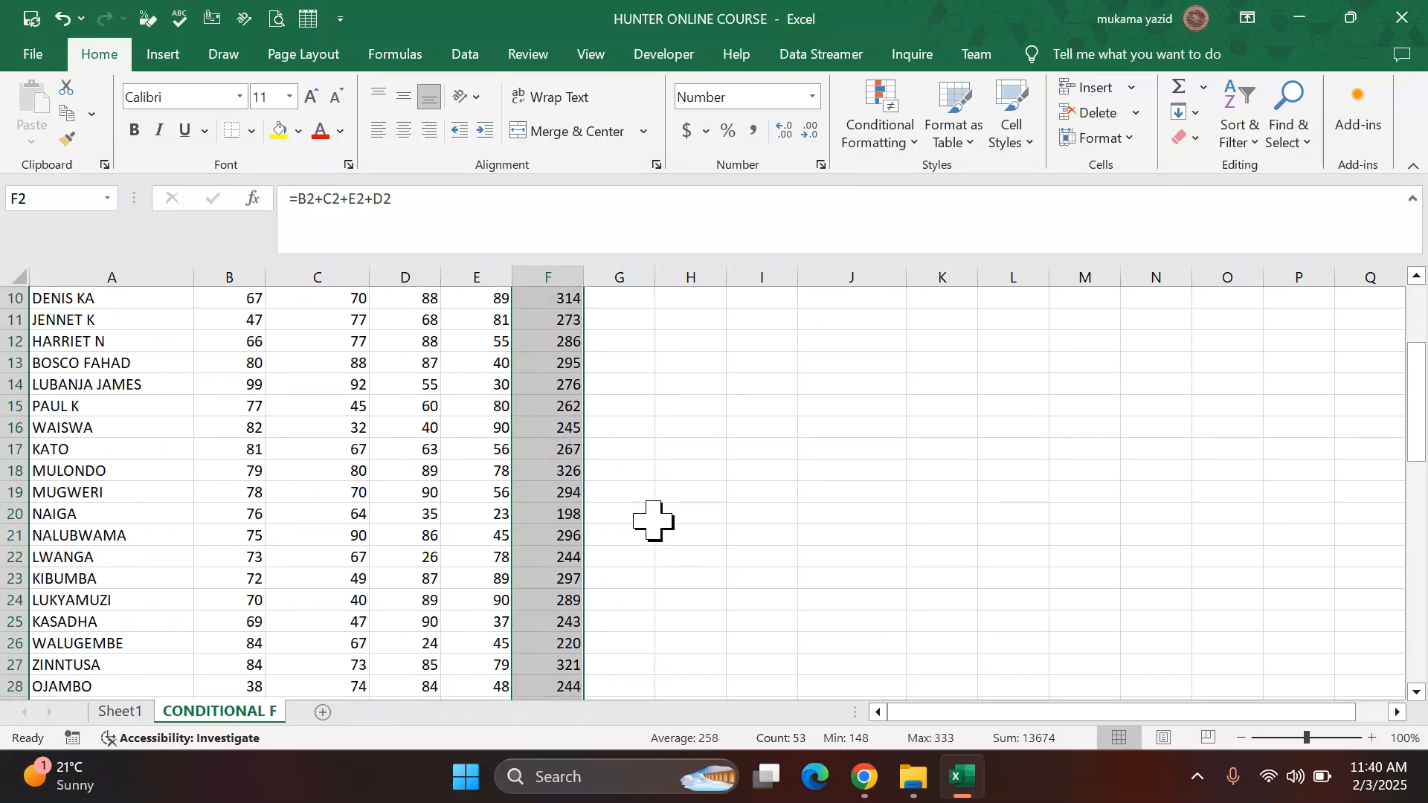
{"action": "scroll", "coordinate": [653, 520], "scroll_direction": "up", "scroll_amount": 3}
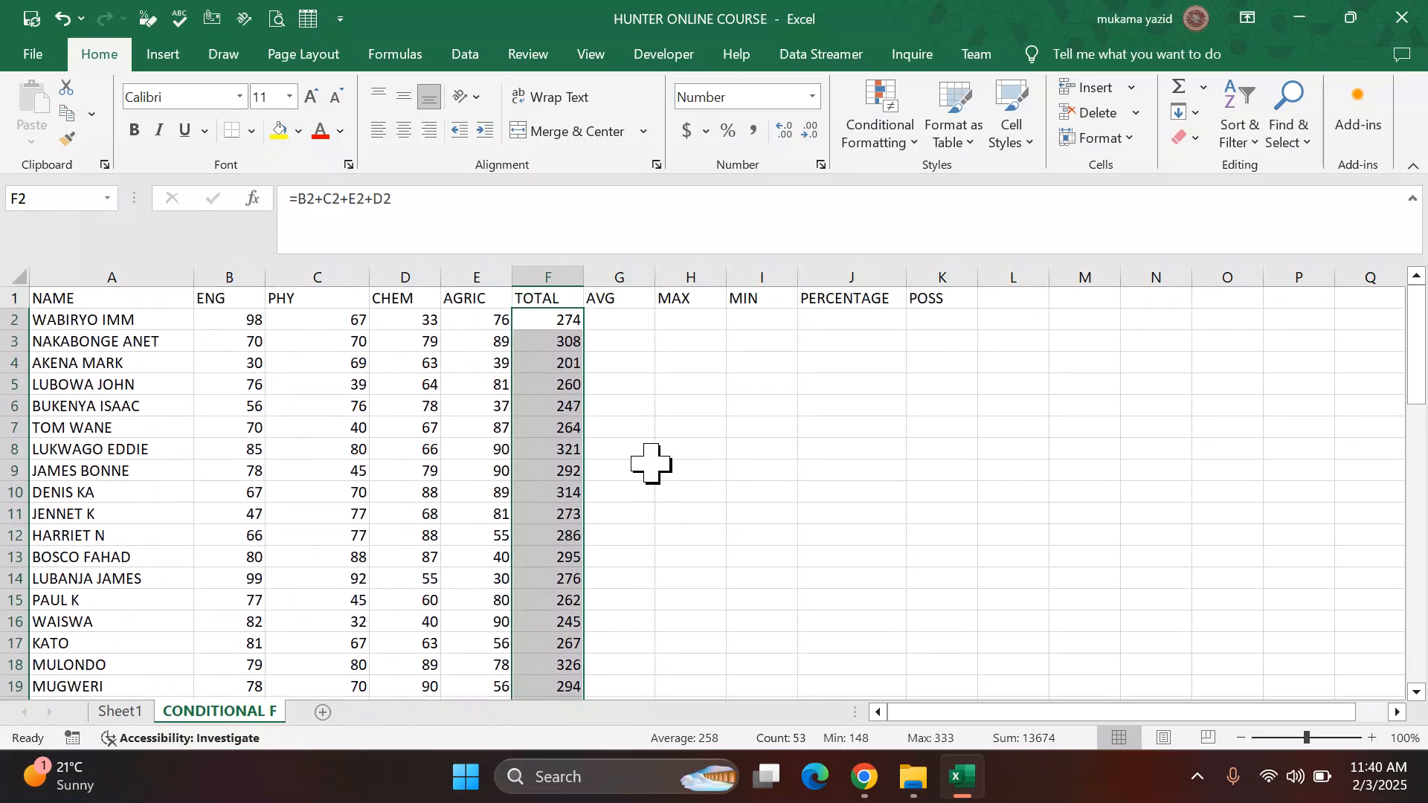
Step: Enter the formula =(F2/4) in the AVG cell of the first student's row
{"action": "left_click", "coordinate": [635, 320]}
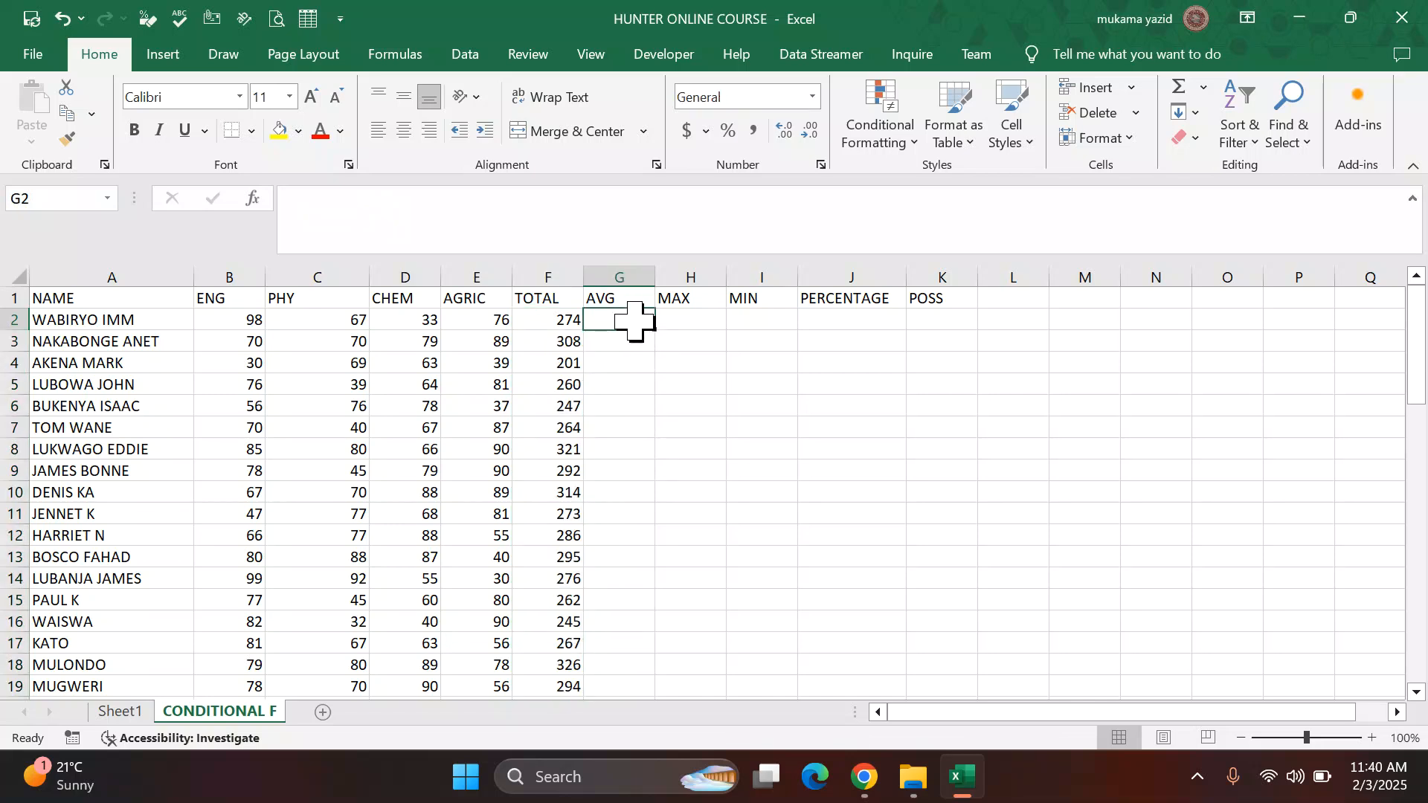
{"action": "type", "text": "=("}
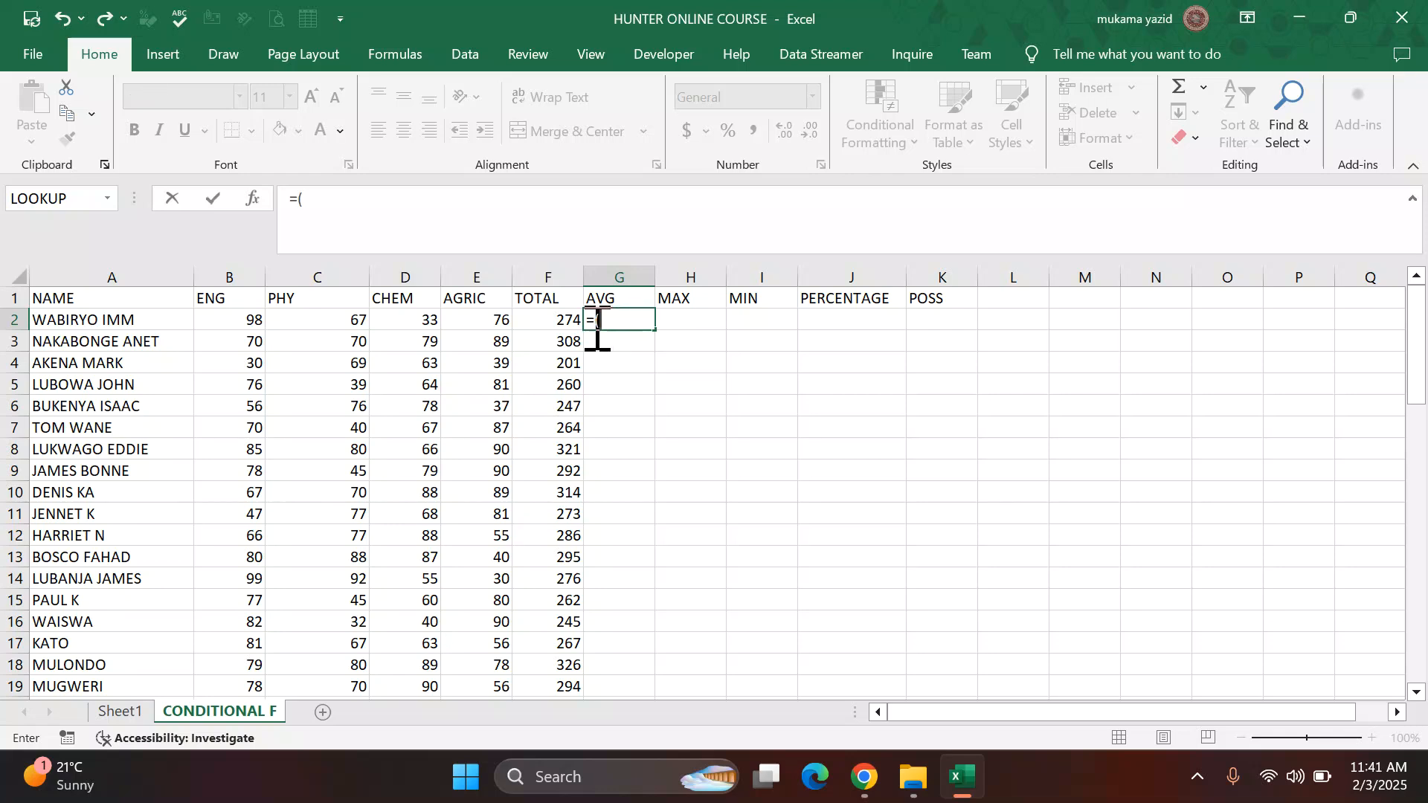
{"action": "left_click", "coordinate": [561, 325]}
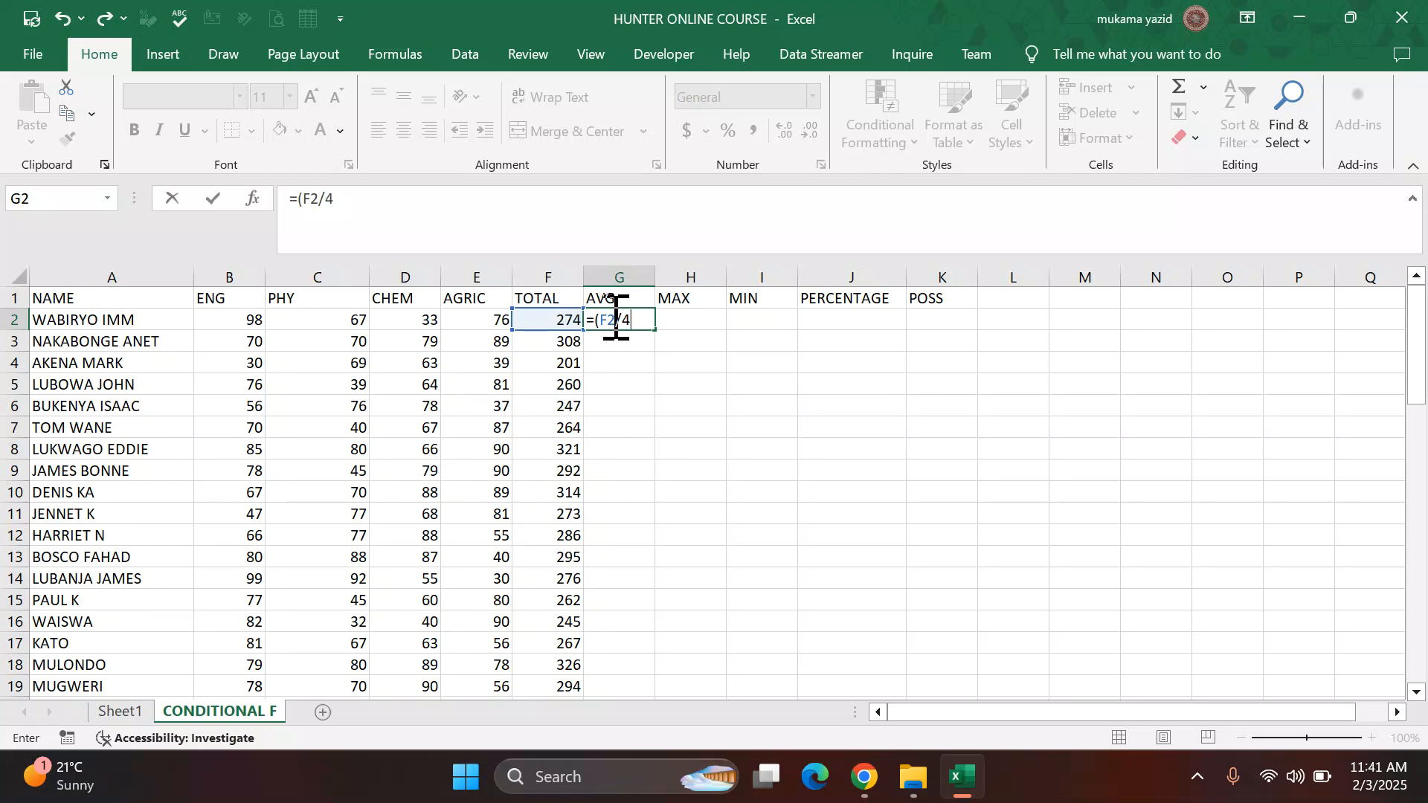
{"action": "key", "text": "Return"}
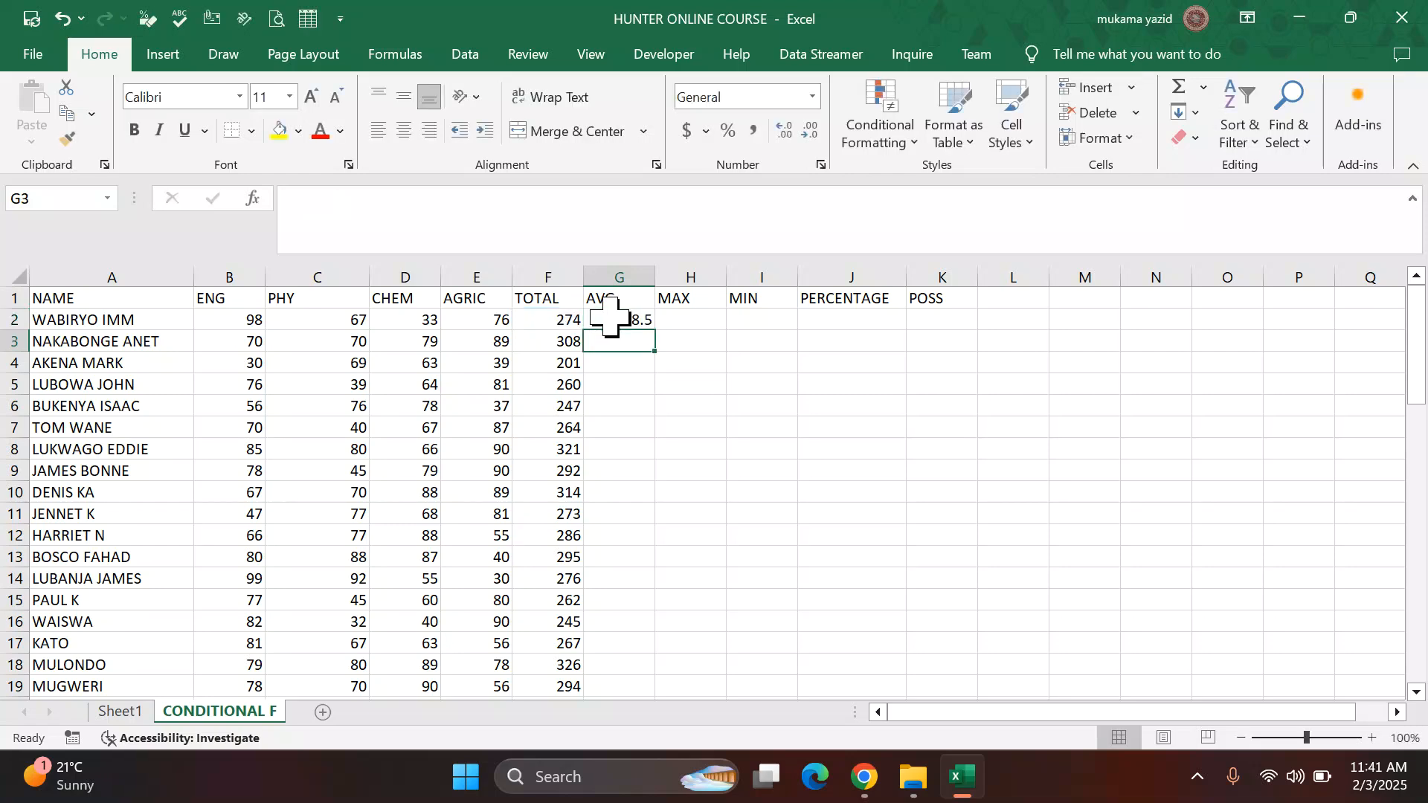
Step: Fill the AVG formula down the column and show the averages with no decimal places
{"action": "left_click", "coordinate": [637, 311]}
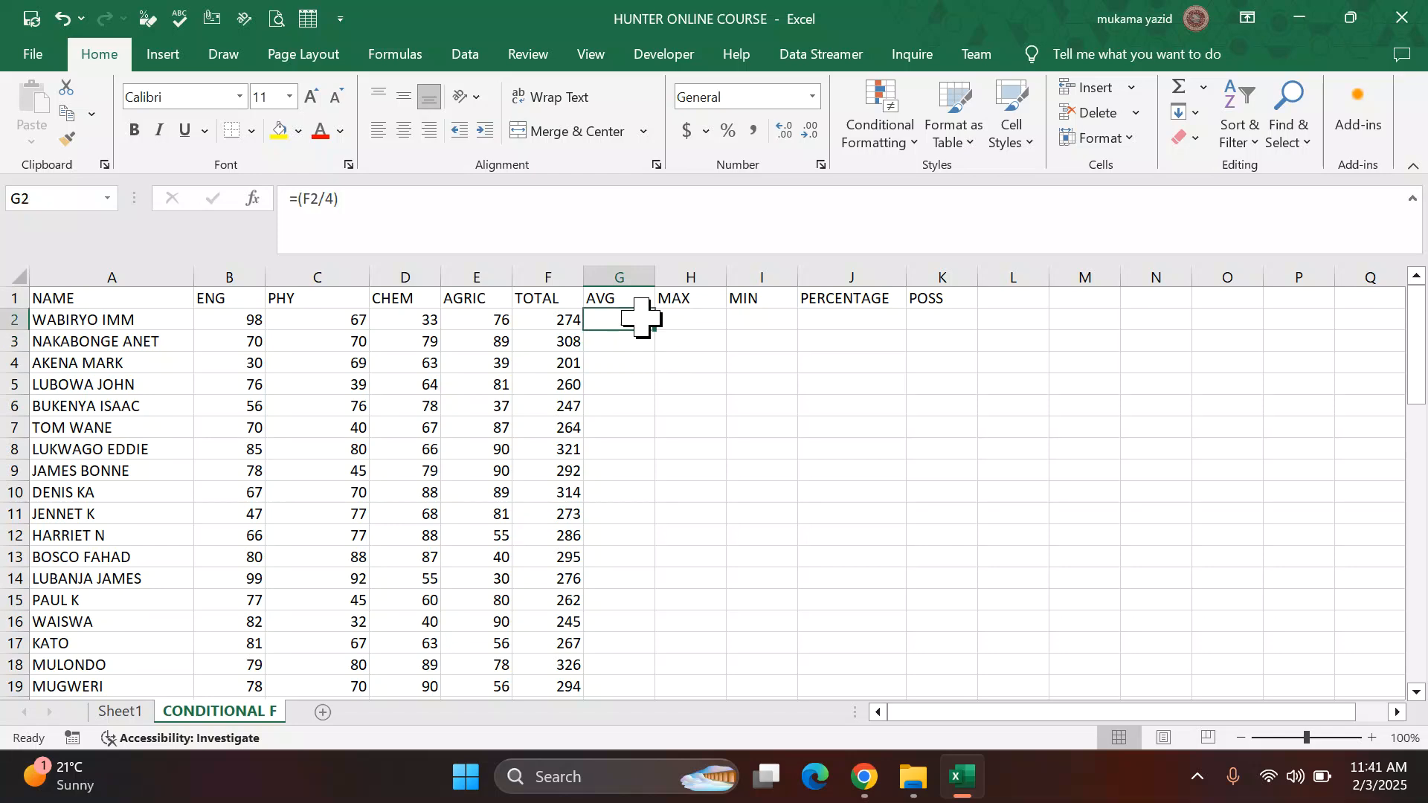
{"action": "double_click", "coordinate": [654, 329]}
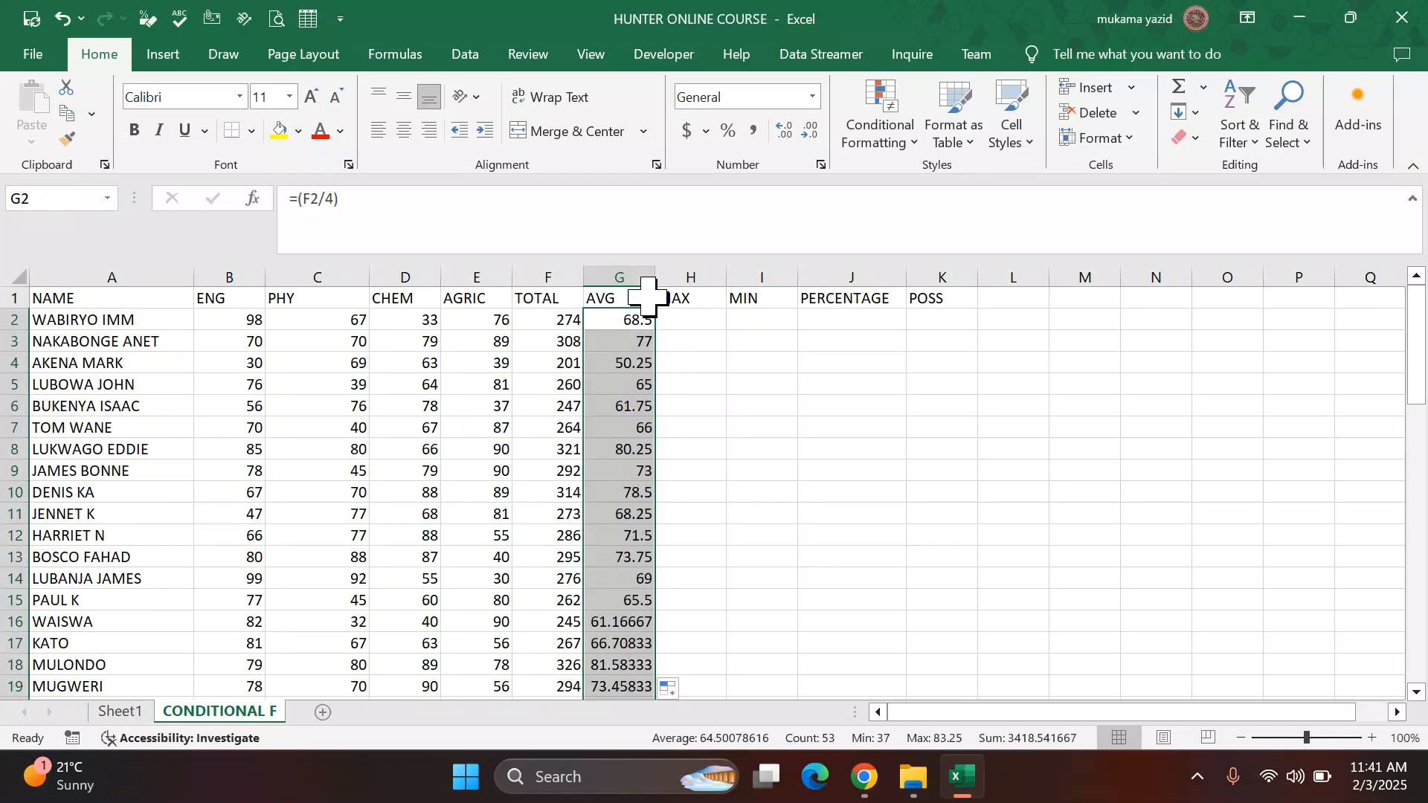
{"action": "left_click", "coordinate": [811, 131]}
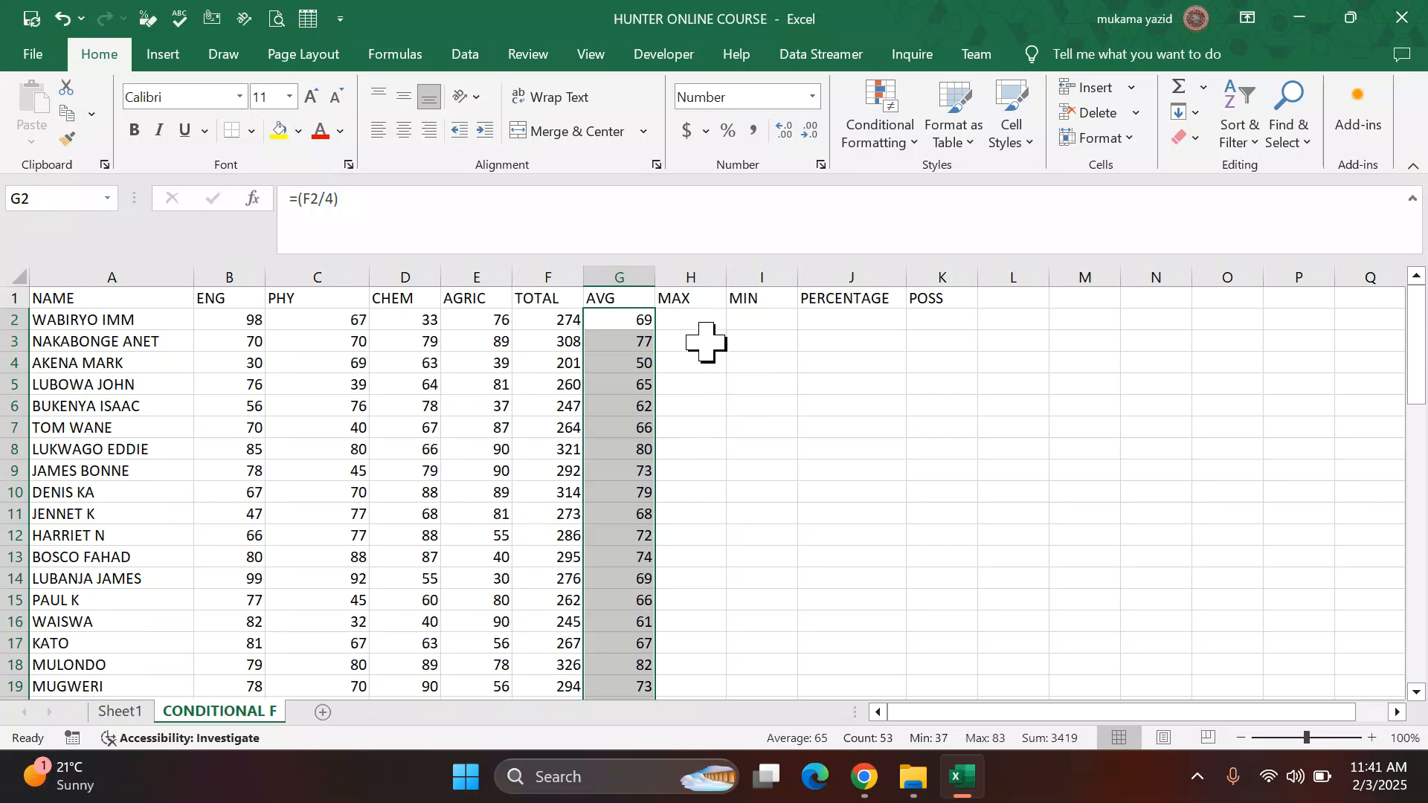
Step: Enter =MAX(B2:E2) in the MAX cell of the first student's row
{"action": "left_click", "coordinate": [691, 318]}
{"action": "type", "text": "="}
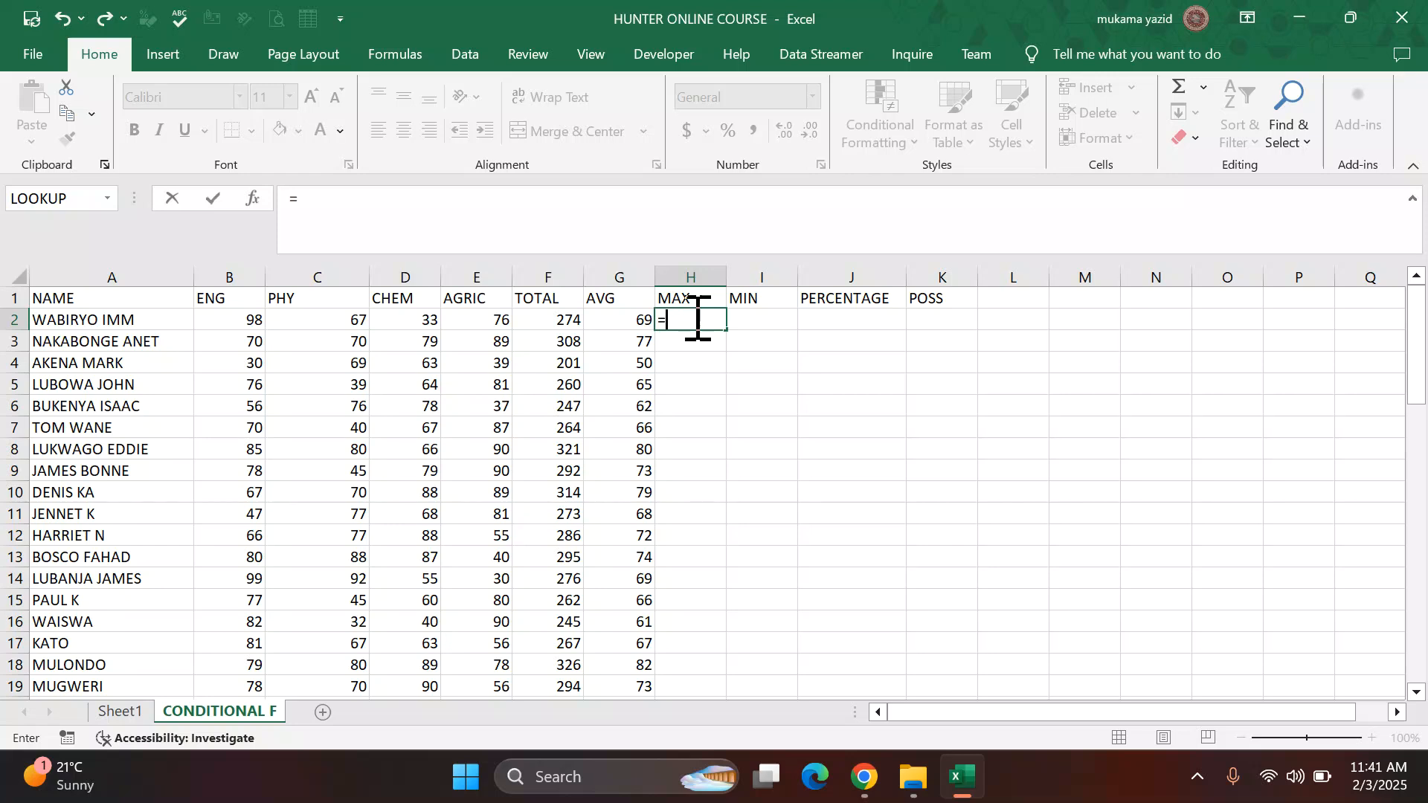
{"action": "type", "text": "MA"}
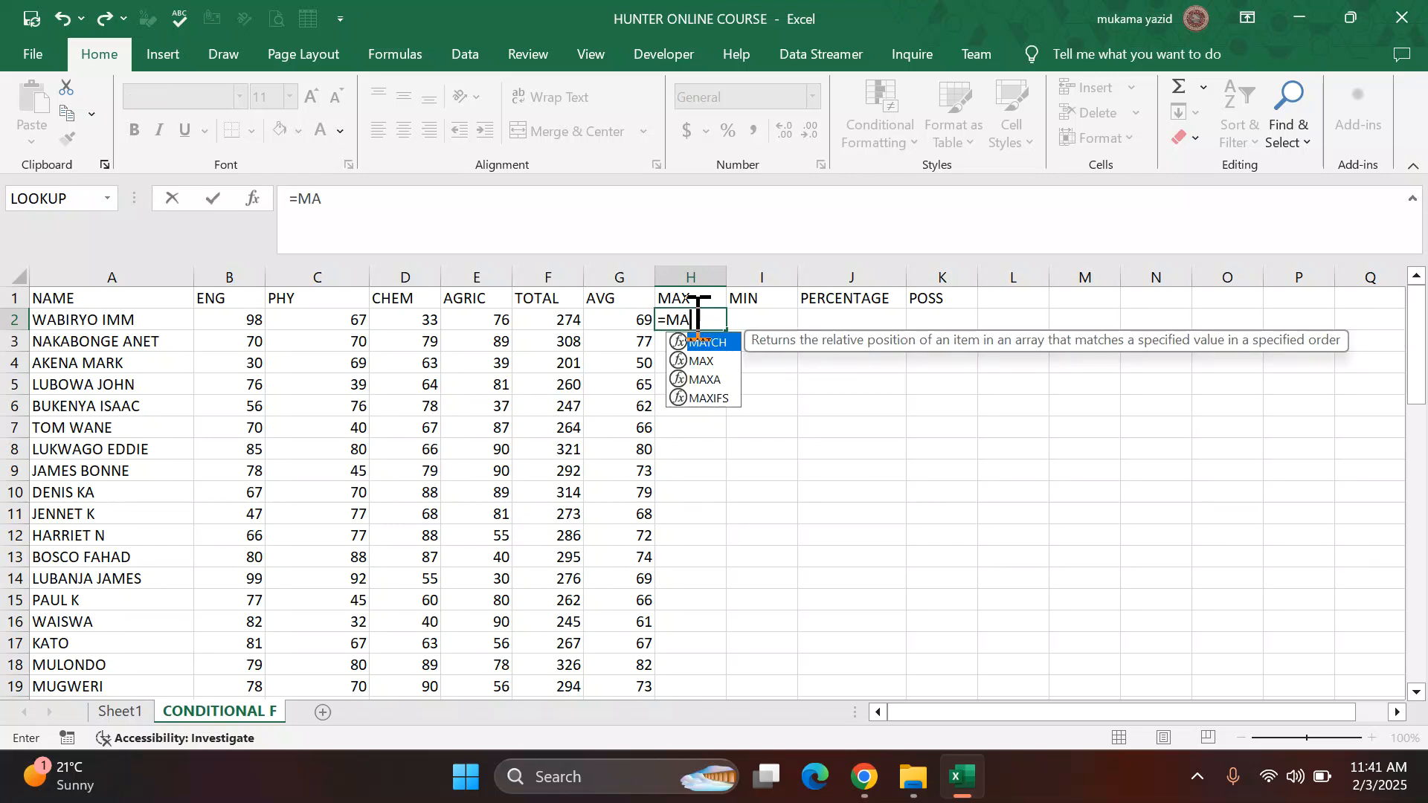
{"action": "left_click", "coordinate": [705, 362]}
{"action": "double_click", "coordinate": [705, 363]}
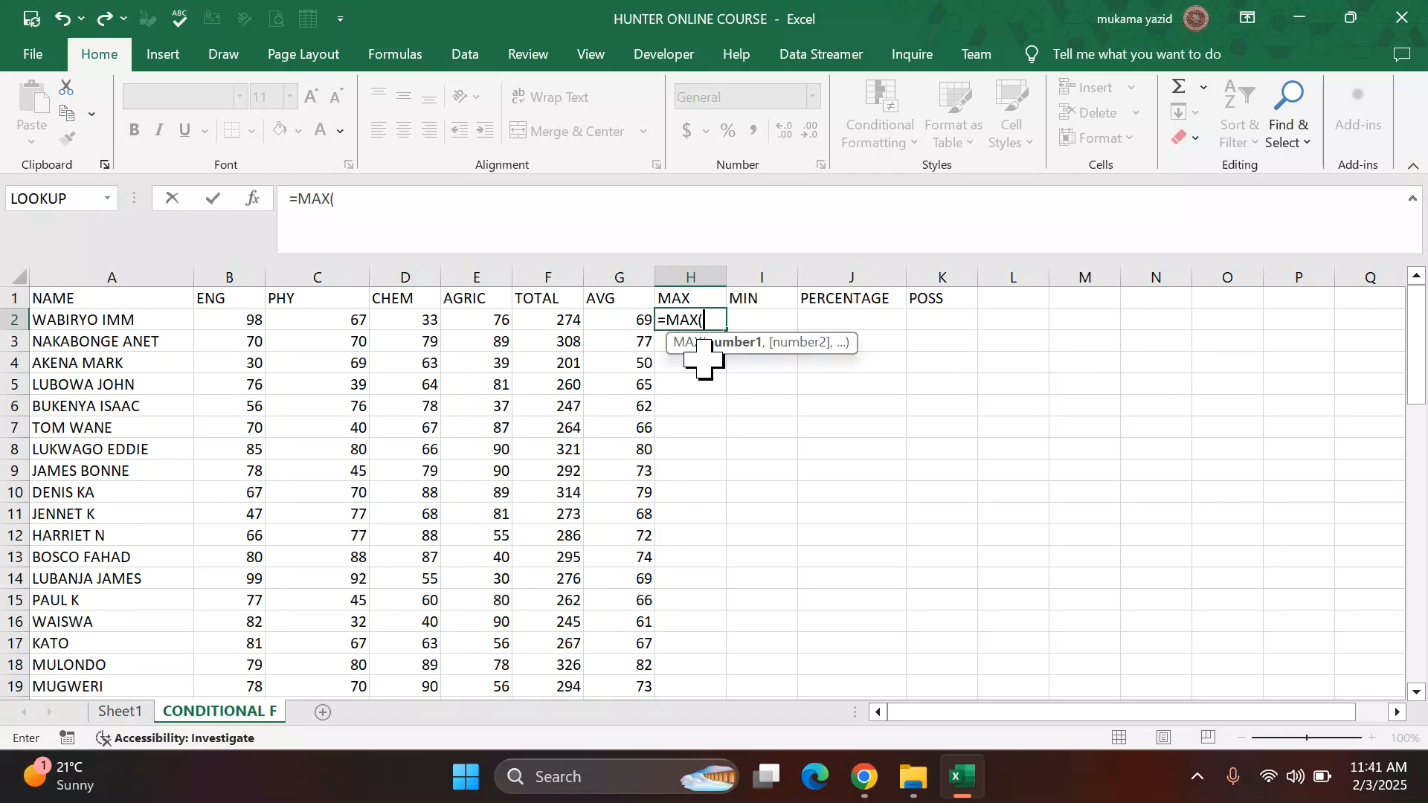
{"action": "left_click_drag", "start_coordinate": [264, 328], "coordinate": [474, 312]}
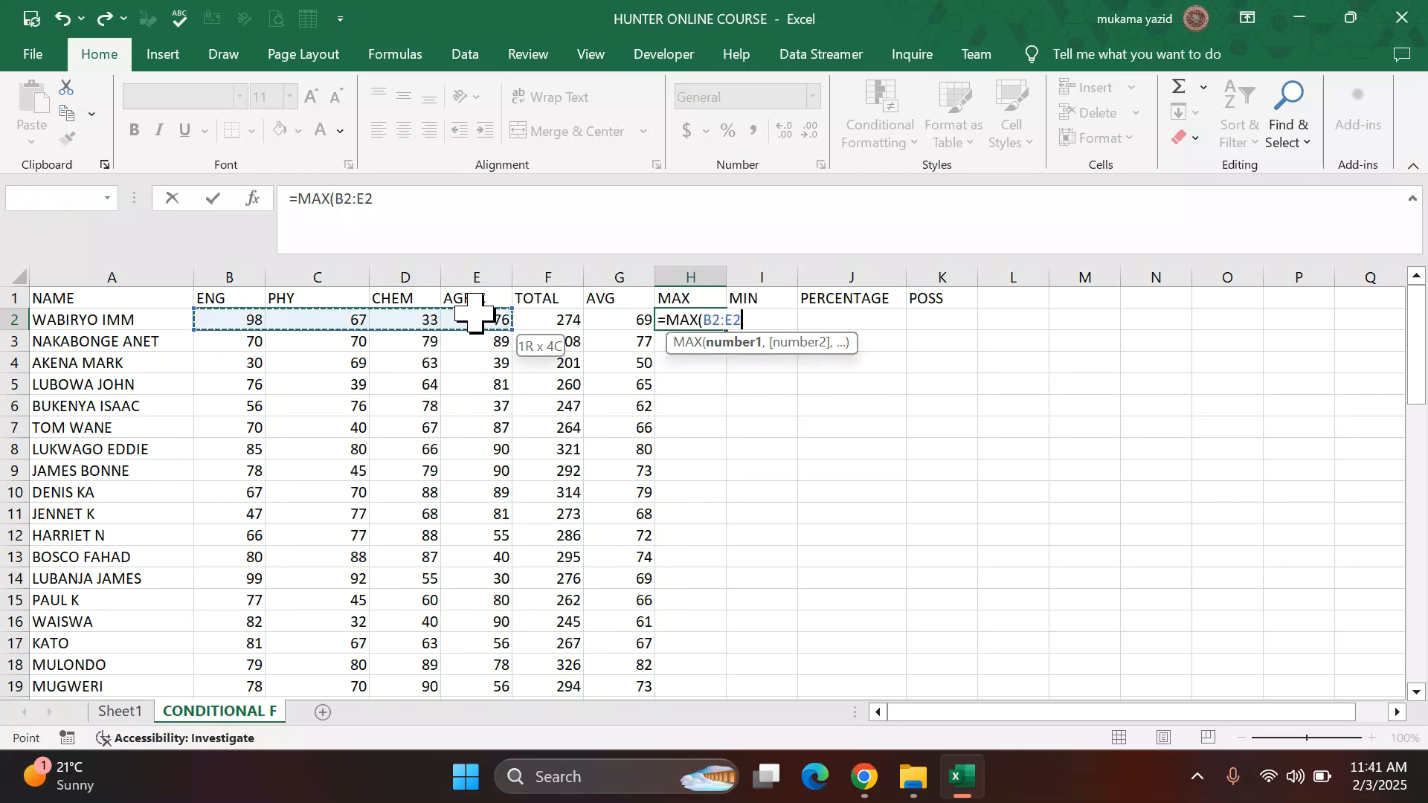
{"action": "type", "text": ")"}
{"action": "key", "text": "Return"}
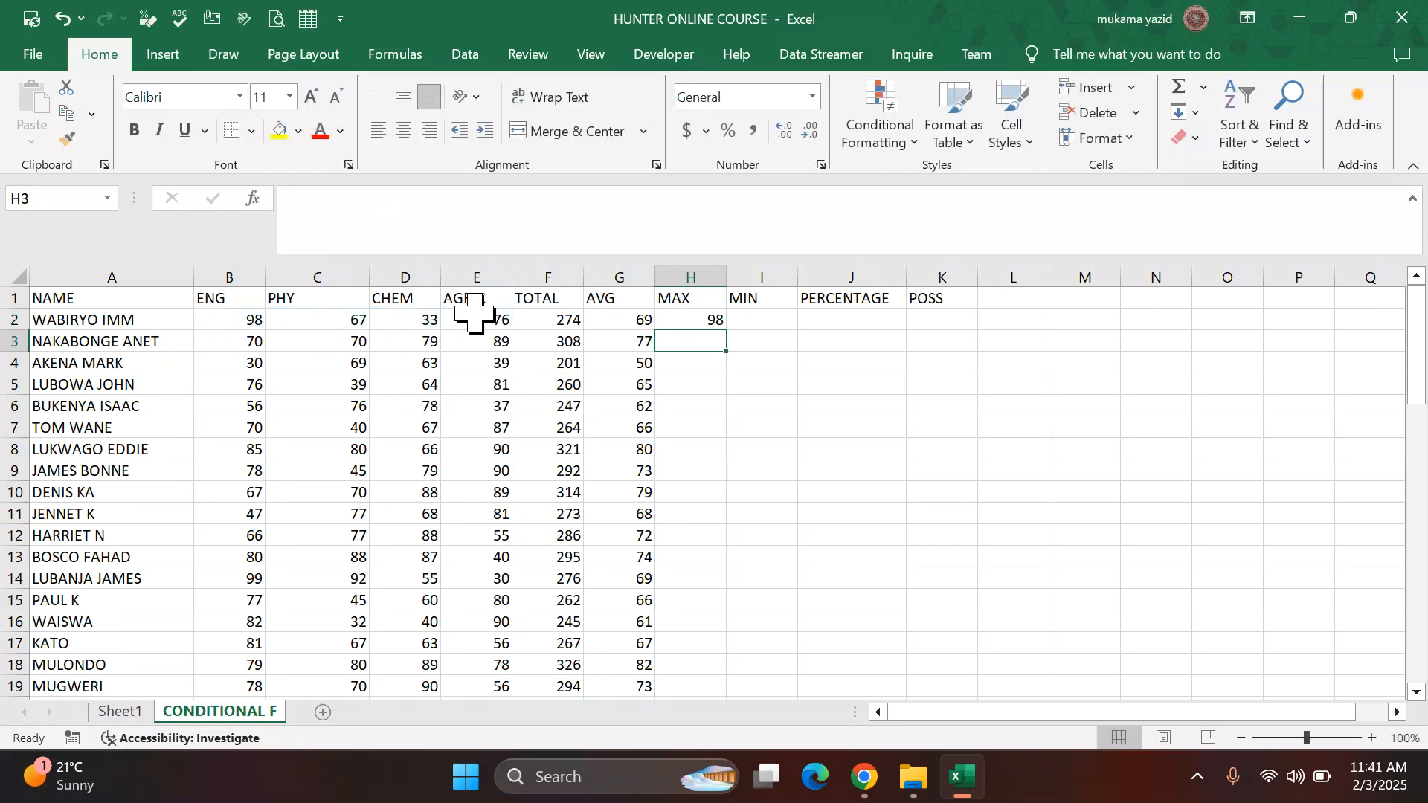
Step: Fill the MAX formula down the column and display the results with no decimal places
{"action": "left_click", "coordinate": [716, 318]}
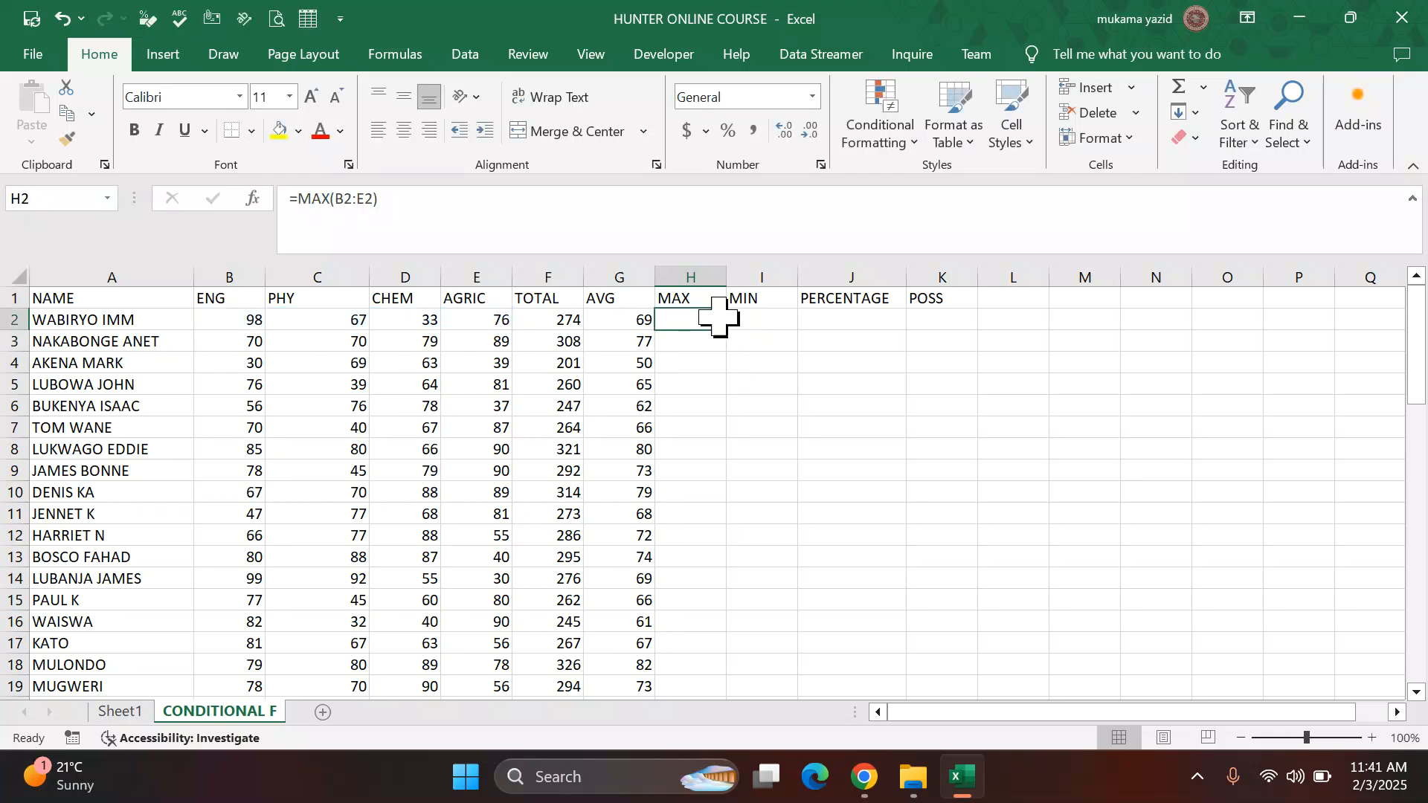
{"action": "left_click_drag", "start_coordinate": [727, 328], "coordinate": [726, 328]}
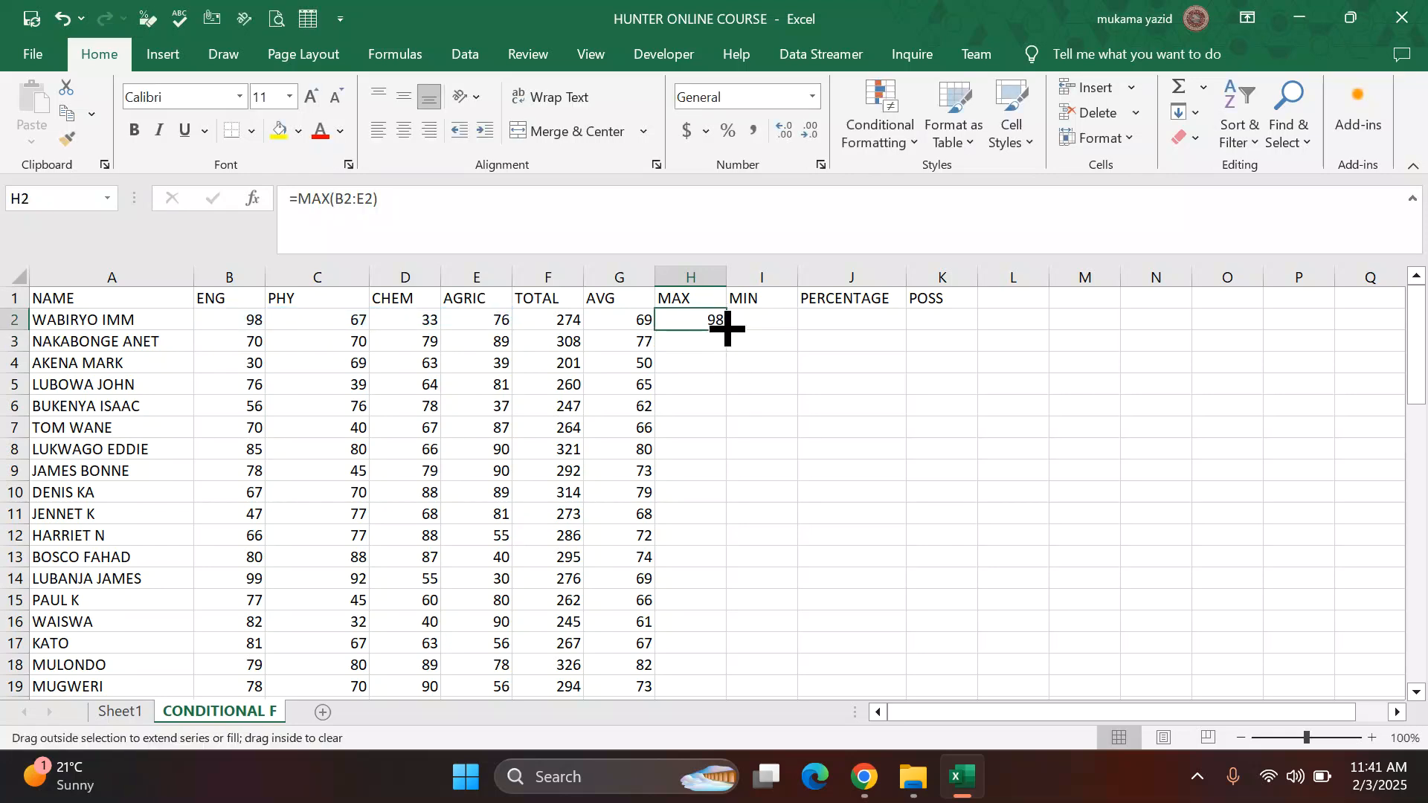
{"action": "double_click", "coordinate": [727, 328]}
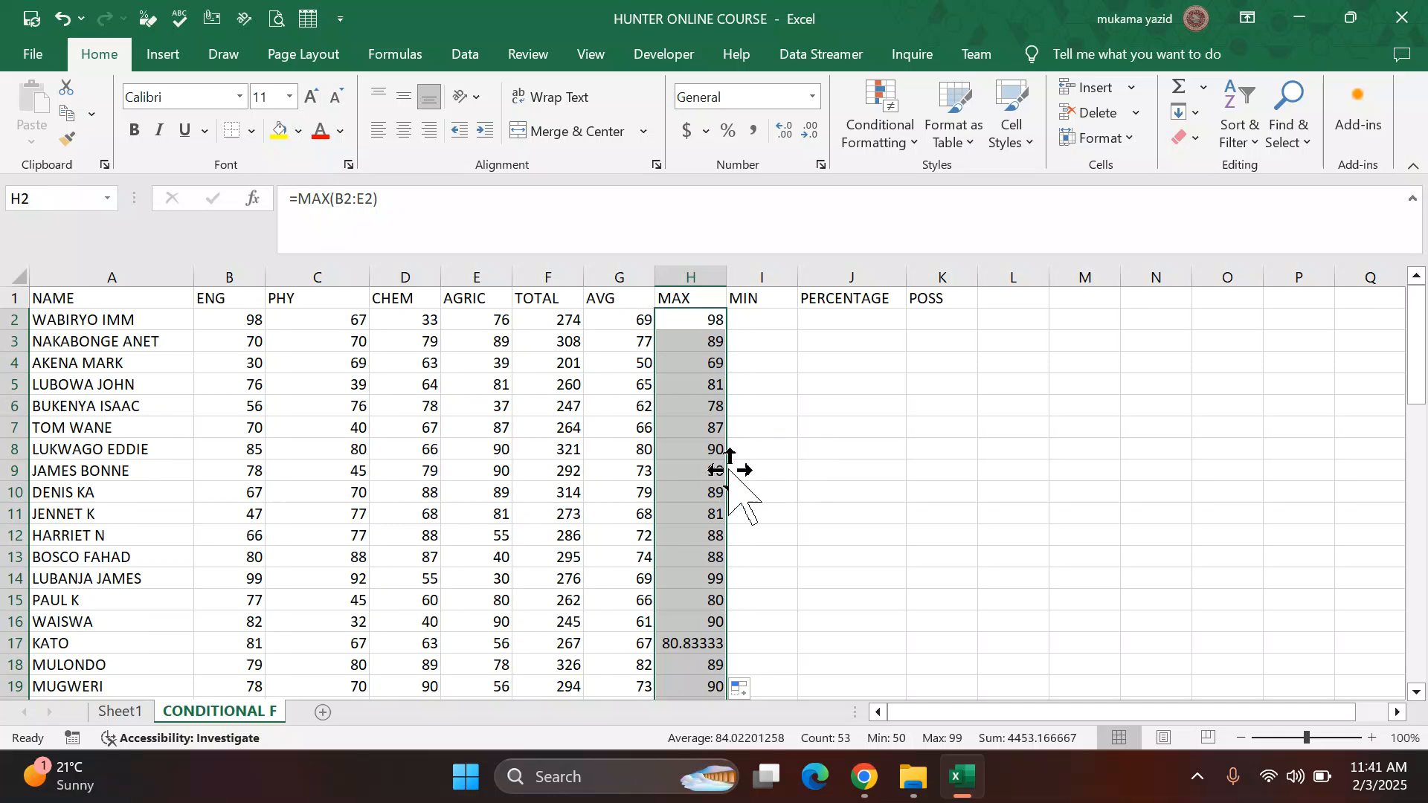
{"action": "left_click", "coordinate": [812, 132]}
{"action": "left_click", "coordinate": [811, 132]}
{"action": "left_click", "coordinate": [810, 133]}
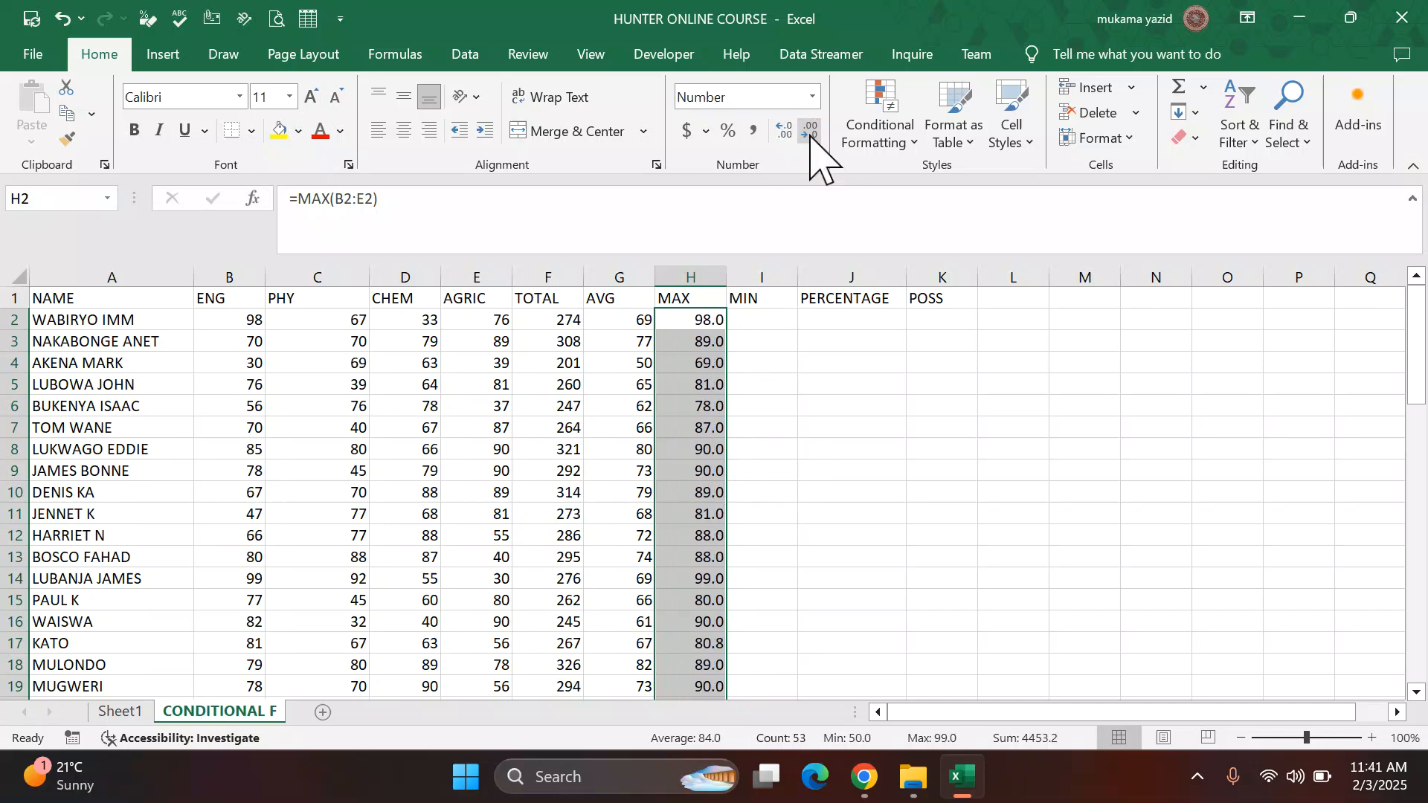
{"action": "left_click", "coordinate": [810, 132]}
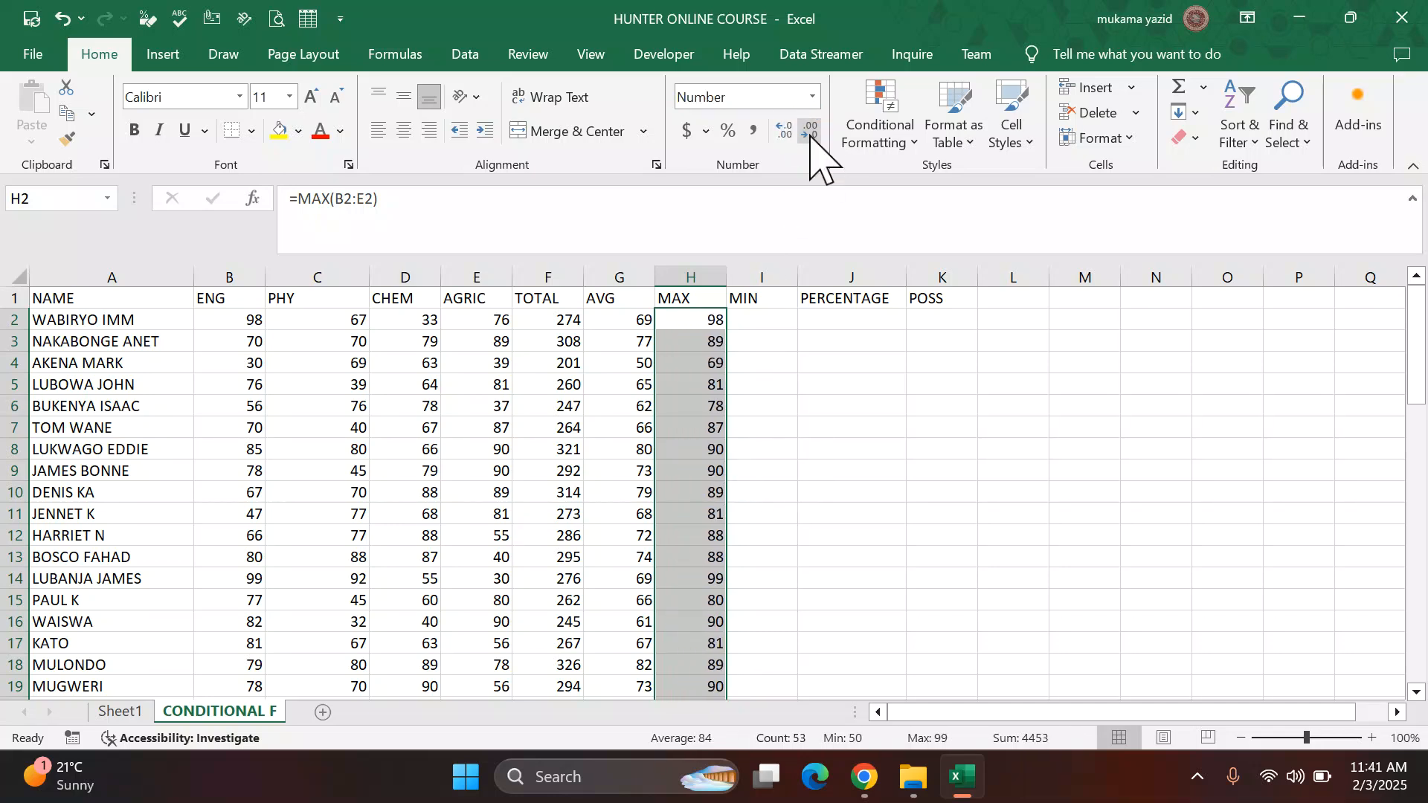
Step: Enter =MIN(B2:E2) in the MIN cell of the first student's row
{"action": "left_click", "coordinate": [769, 319]}
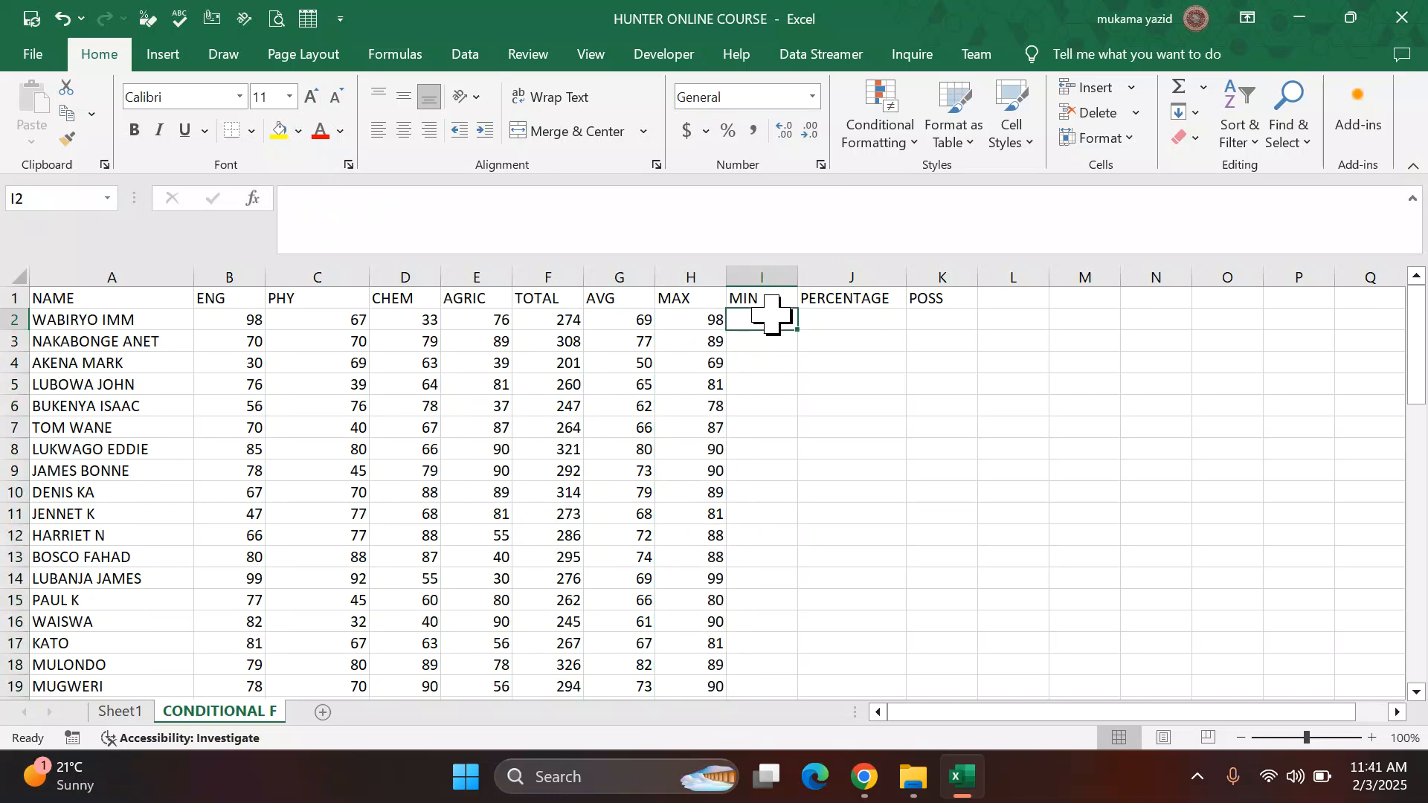
{"action": "type", "text": "="}
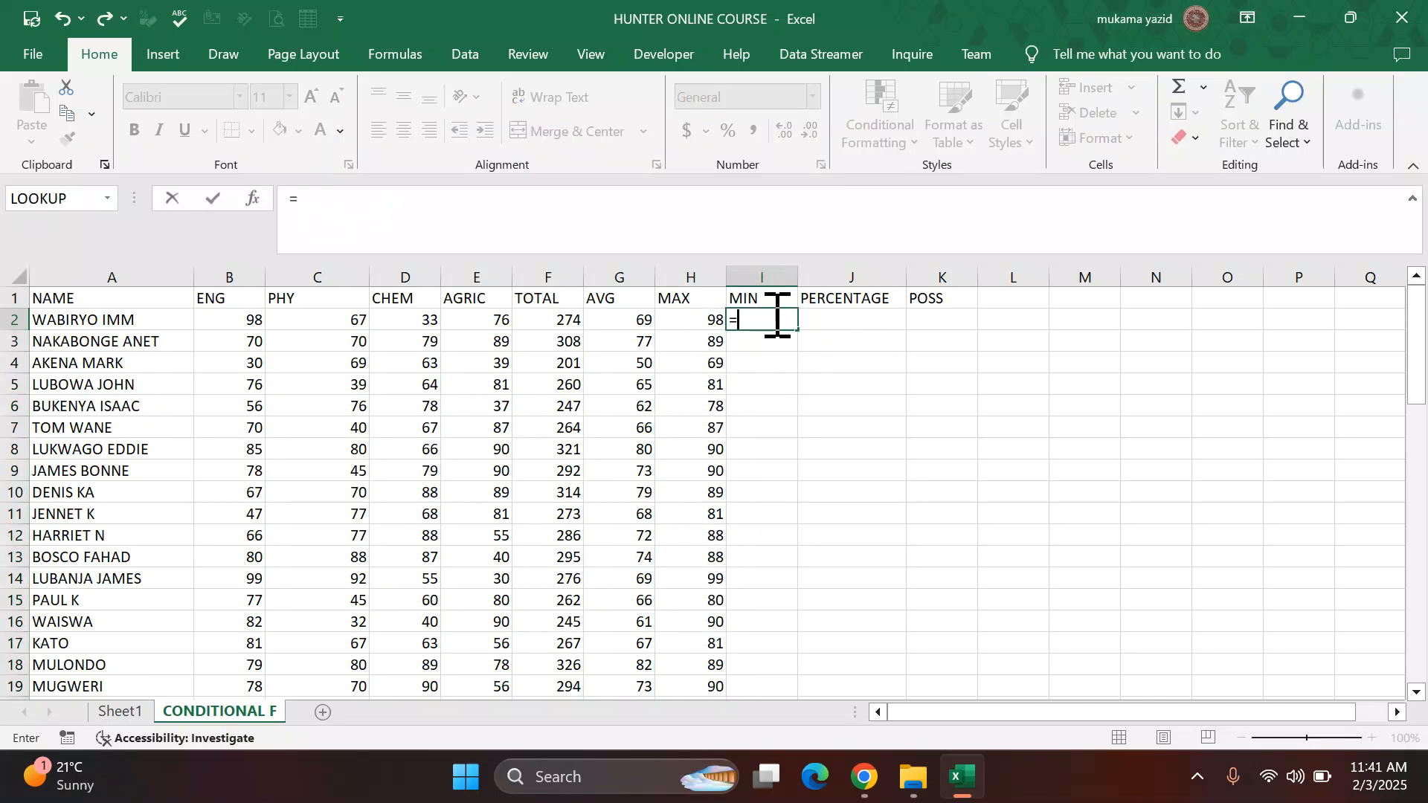
{"action": "type", "text": "MIN"}
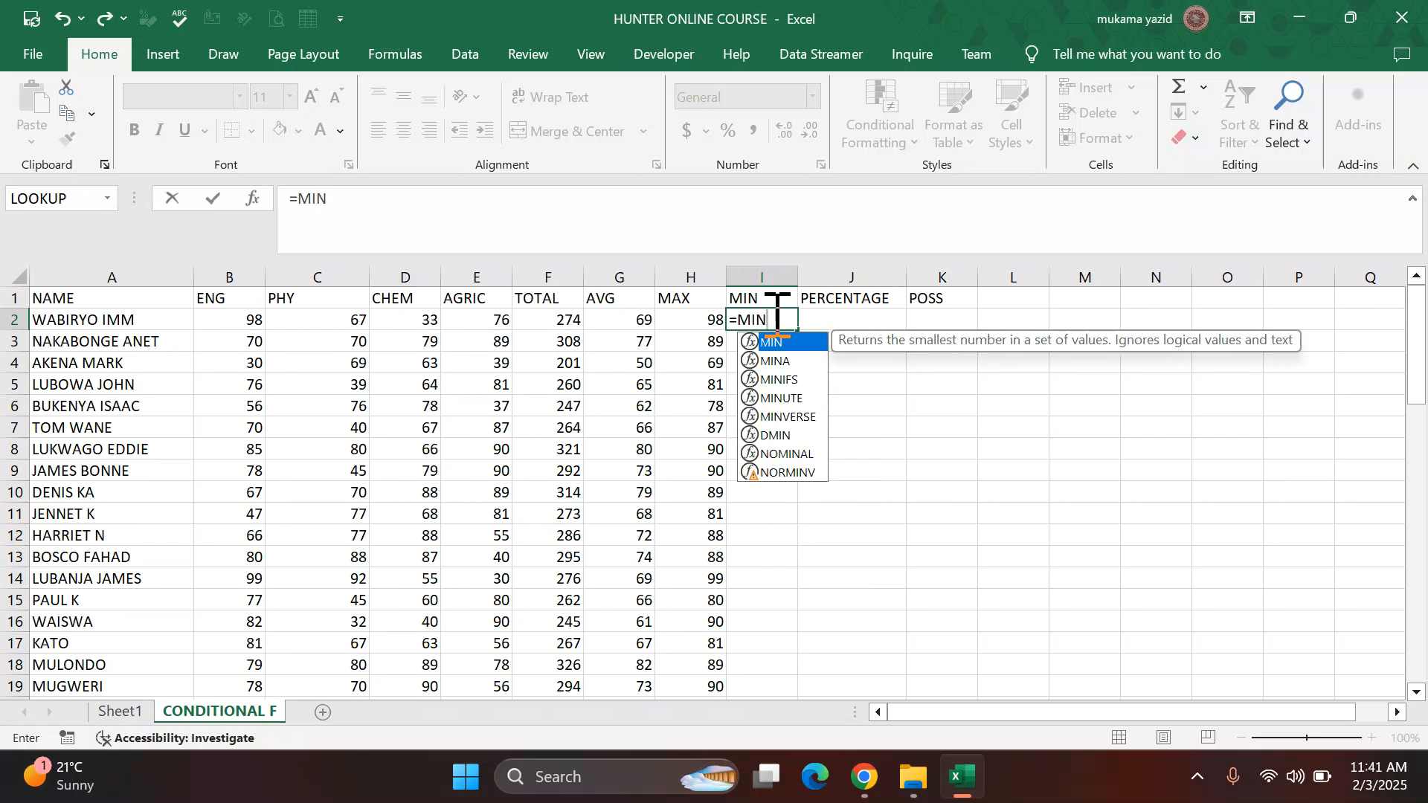
{"action": "double_click", "coordinate": [793, 345]}
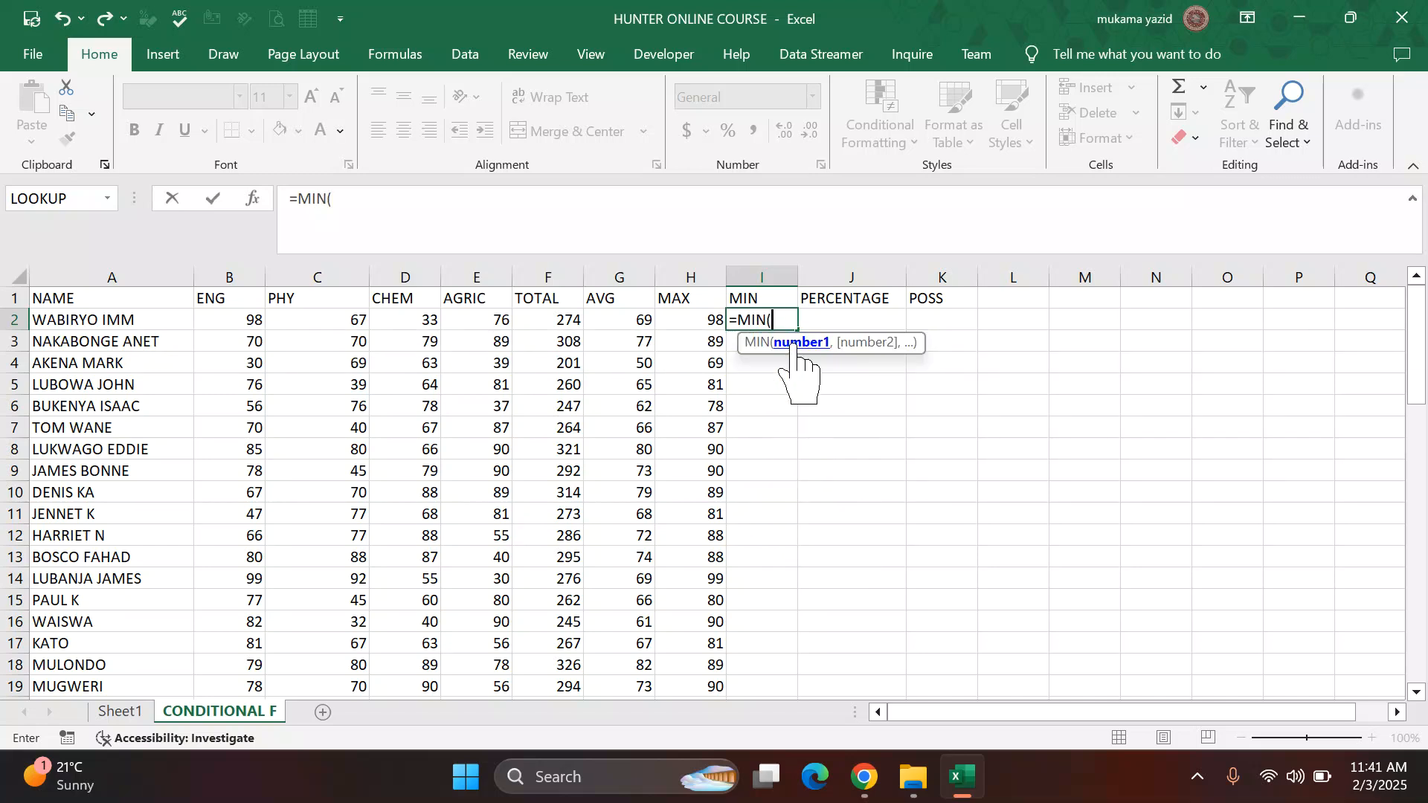
{"action": "left_click_drag", "start_coordinate": [240, 320], "coordinate": [489, 317]}
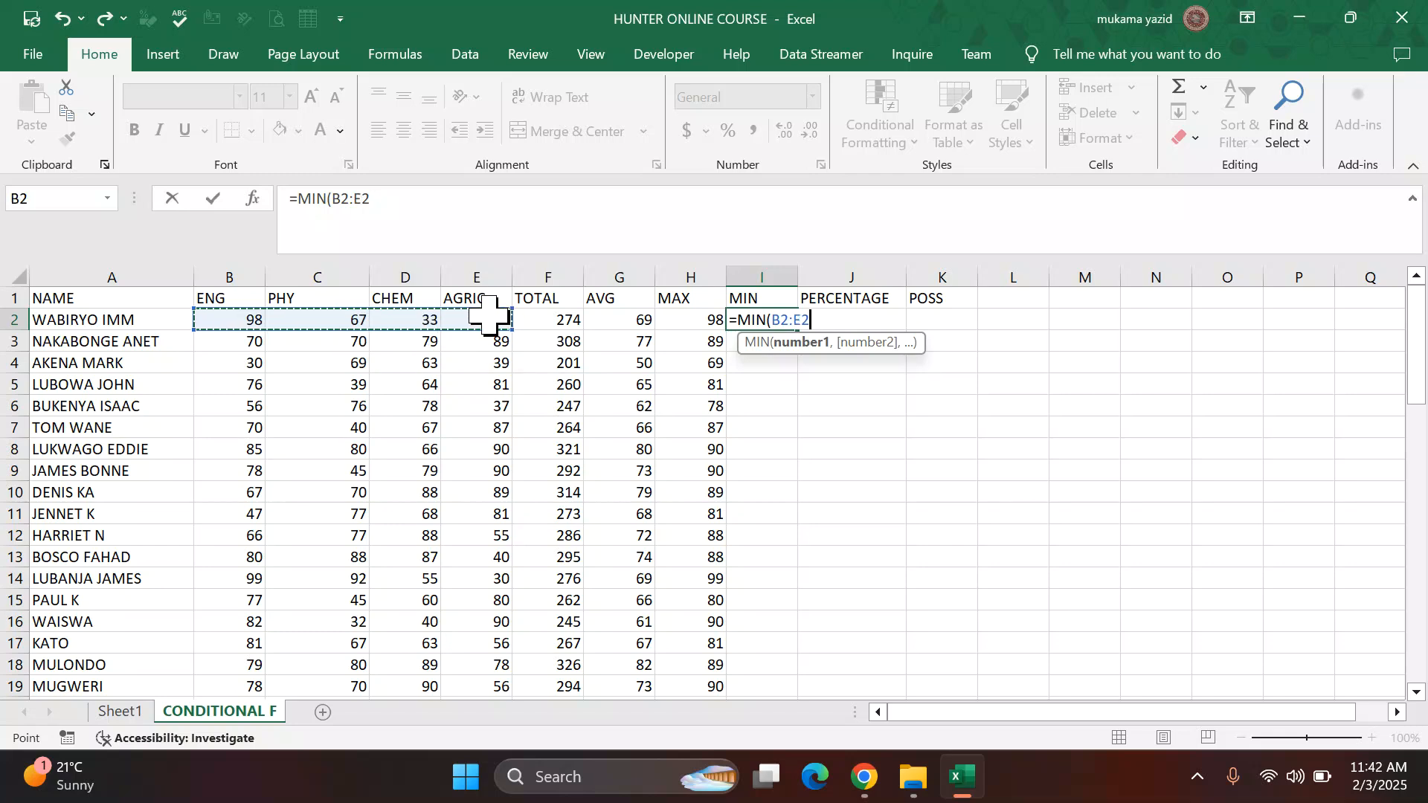
{"action": "key", "text": "Return"}
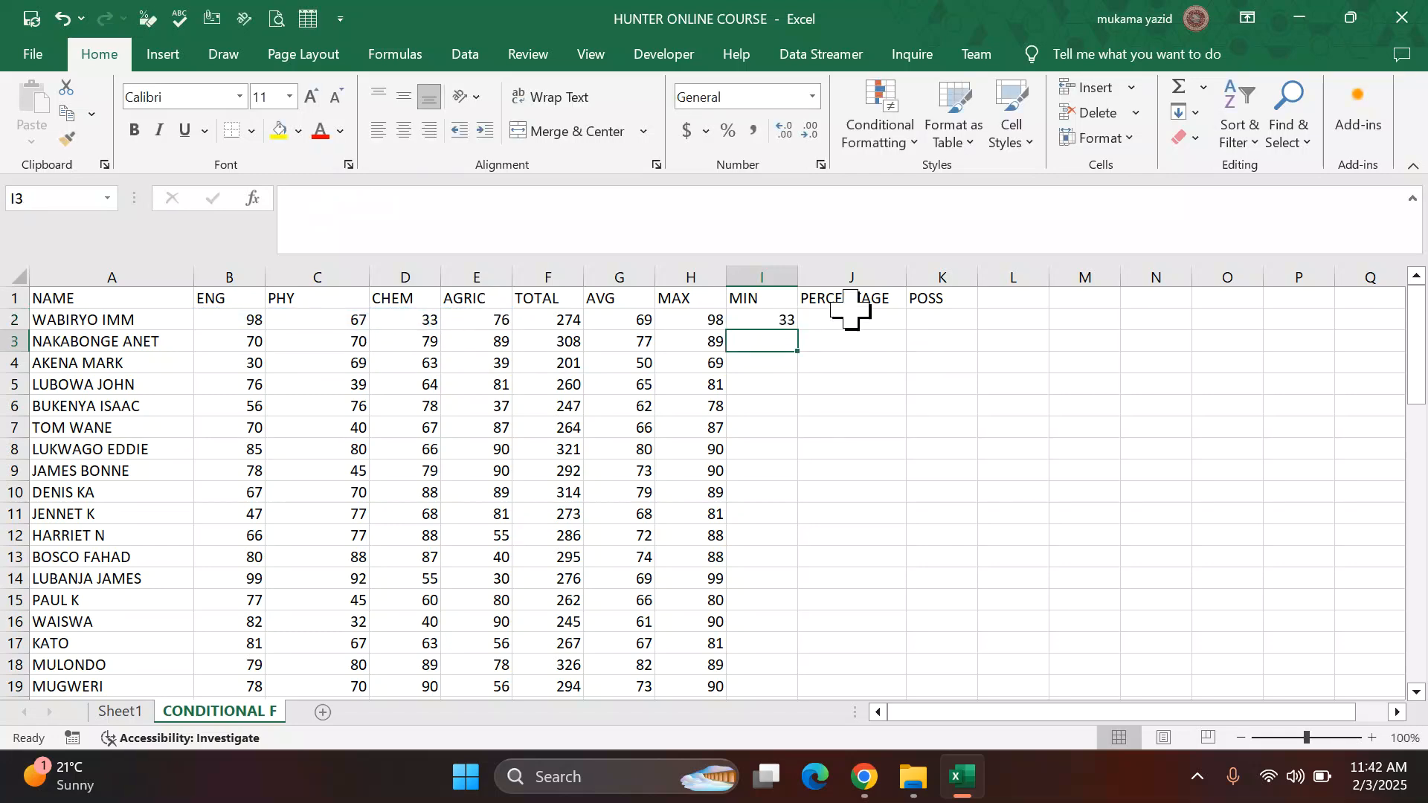
Step: Fill the MIN formula down to the last student row
{"action": "left_click", "coordinate": [791, 320]}
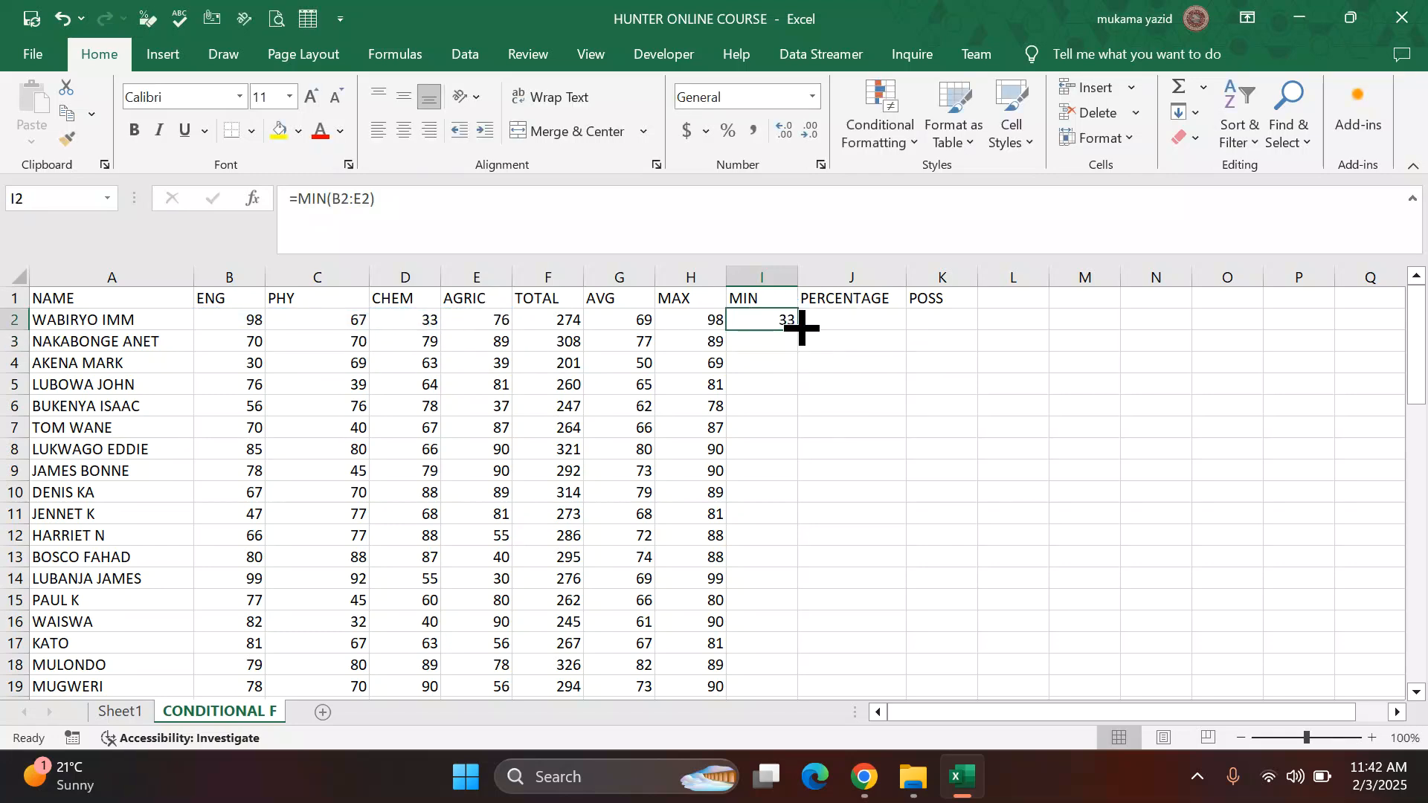
{"action": "double_click", "coordinate": [802, 327]}
{"action": "scroll", "coordinate": [789, 343], "scroll_direction": "down", "scroll_amount": 2}
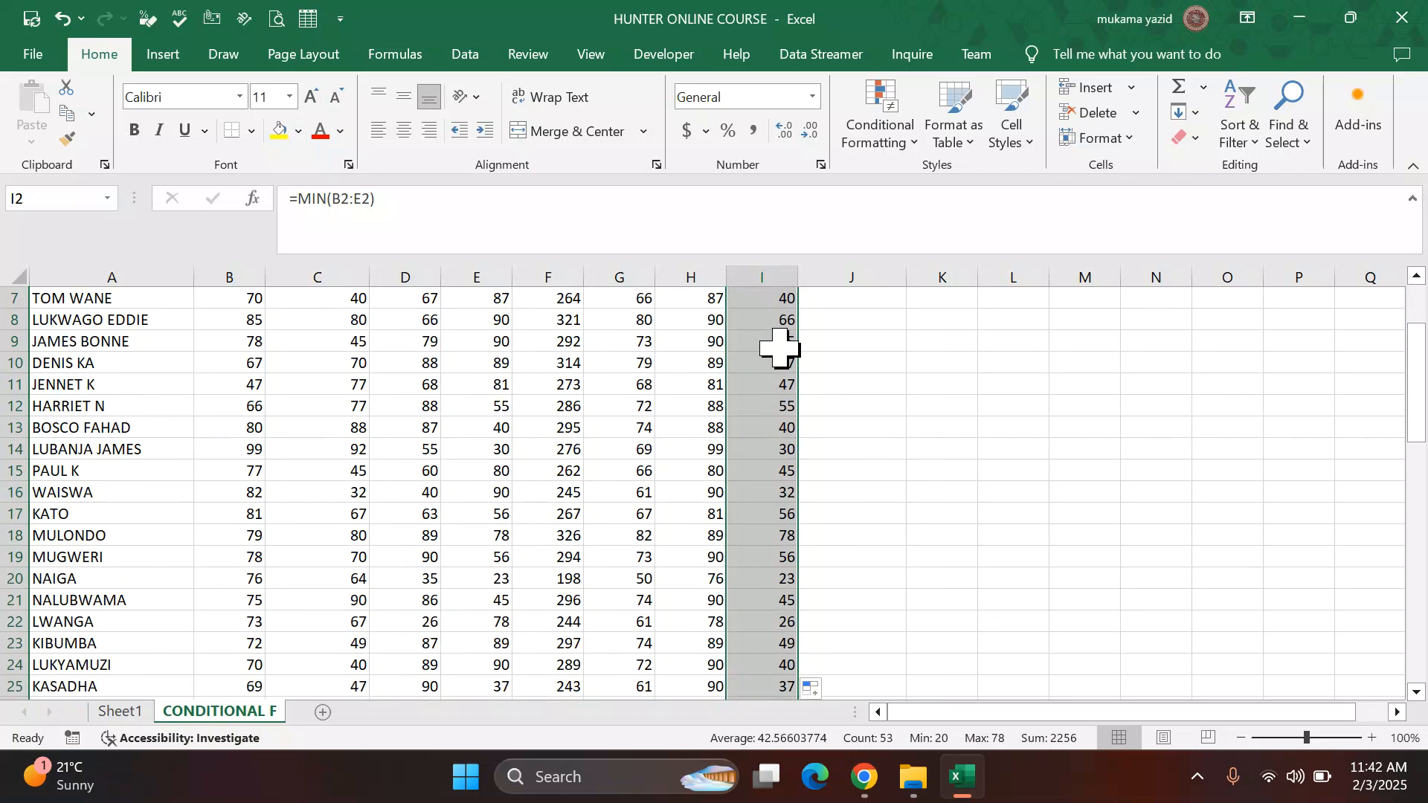
{"action": "scroll", "coordinate": [779, 347], "scroll_direction": "down", "scroll_amount": 12}
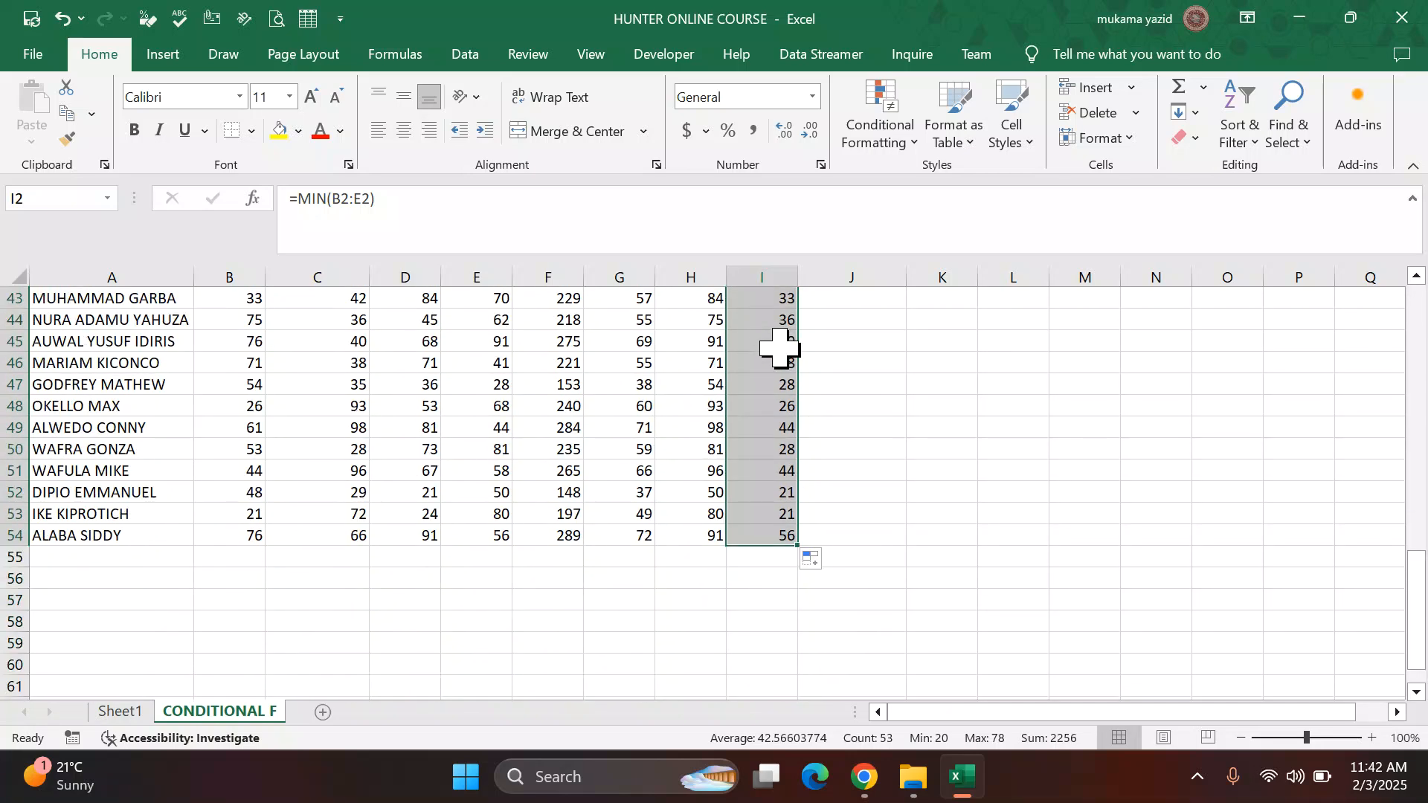
{"action": "scroll", "coordinate": [779, 346], "scroll_direction": "up", "scroll_amount": 6}
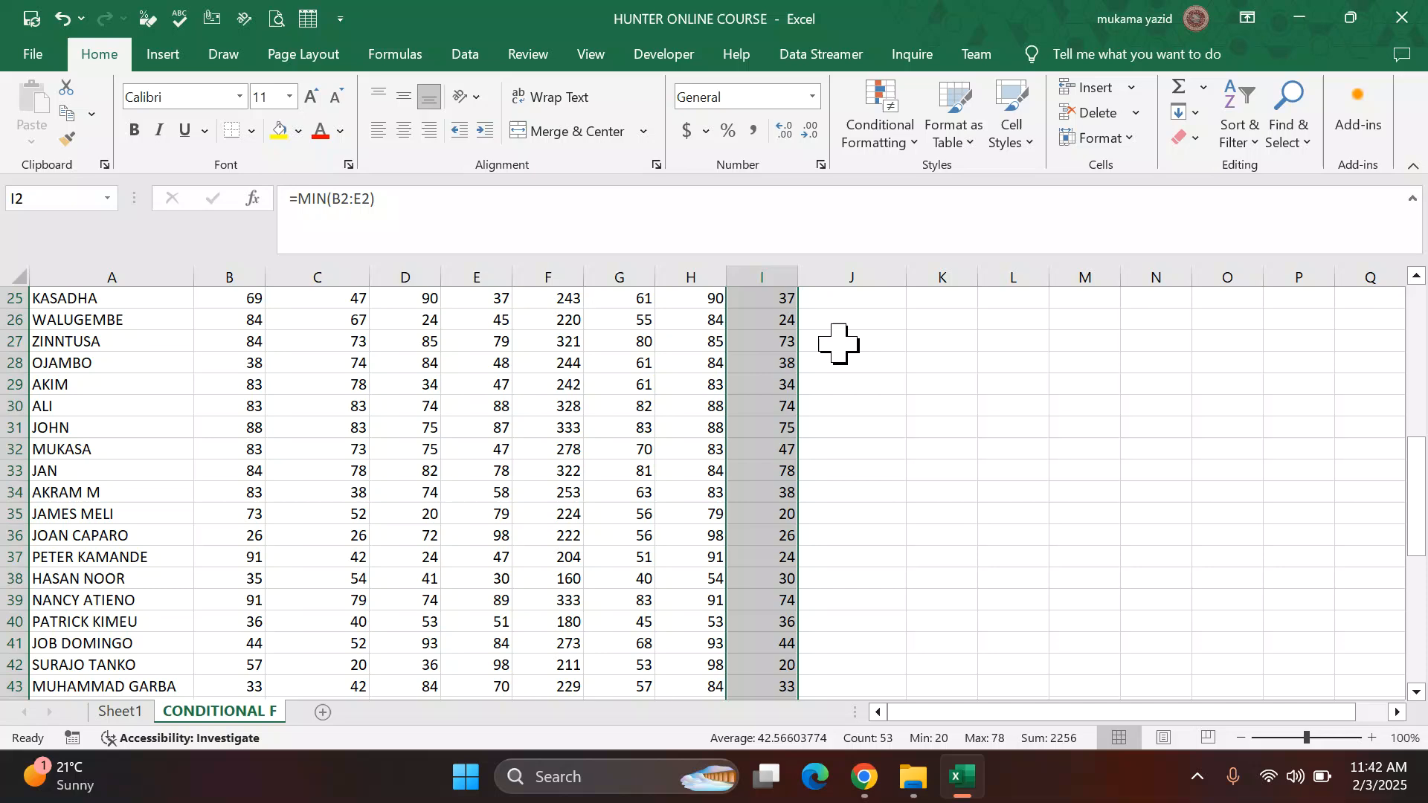
{"action": "left_click", "coordinate": [838, 343]}
{"action": "scroll", "coordinate": [855, 338], "scroll_direction": "up", "scroll_amount": 8}
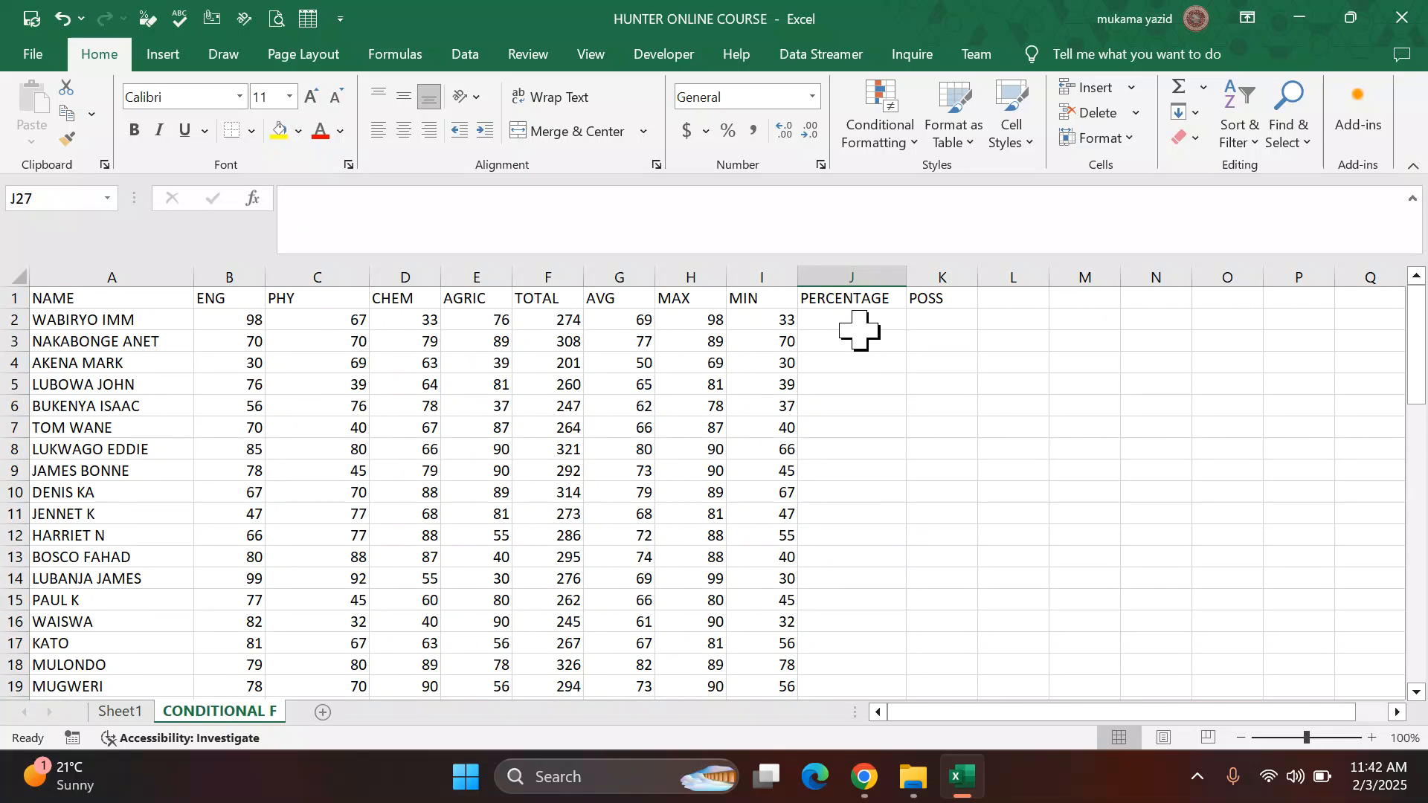
{"action": "left_click", "coordinate": [859, 326]}
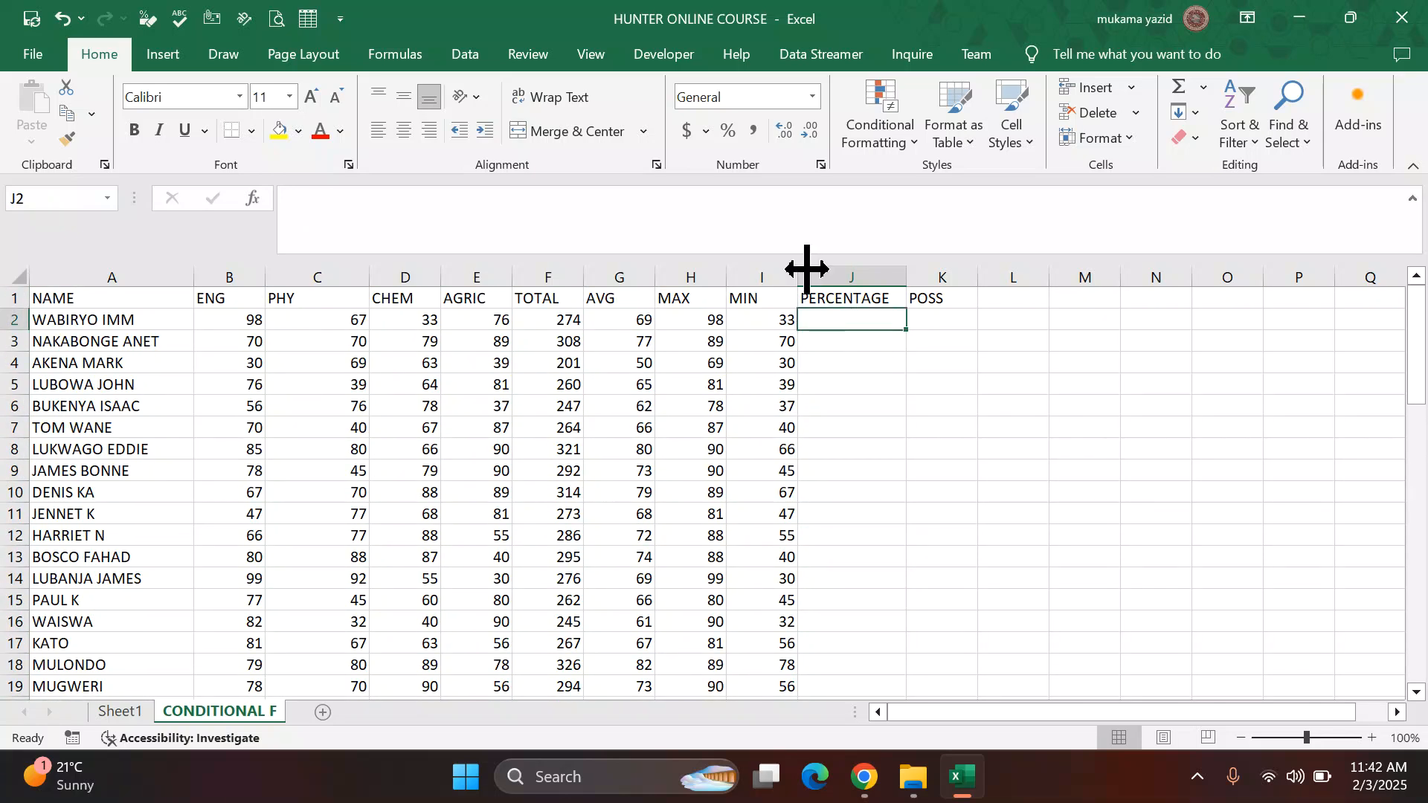
{"action": "type", "text": "="}
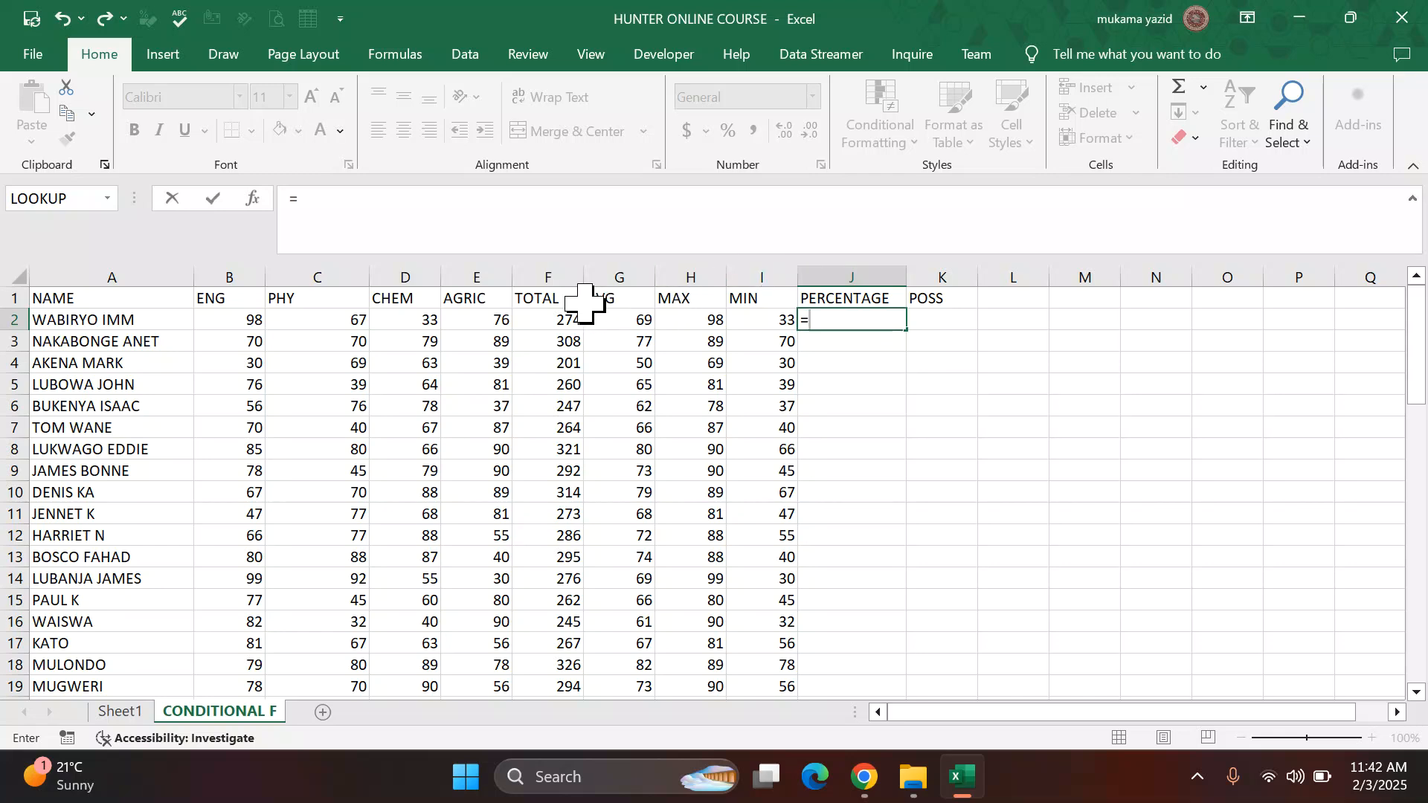
{"action": "key", "text": "BackSpace"}
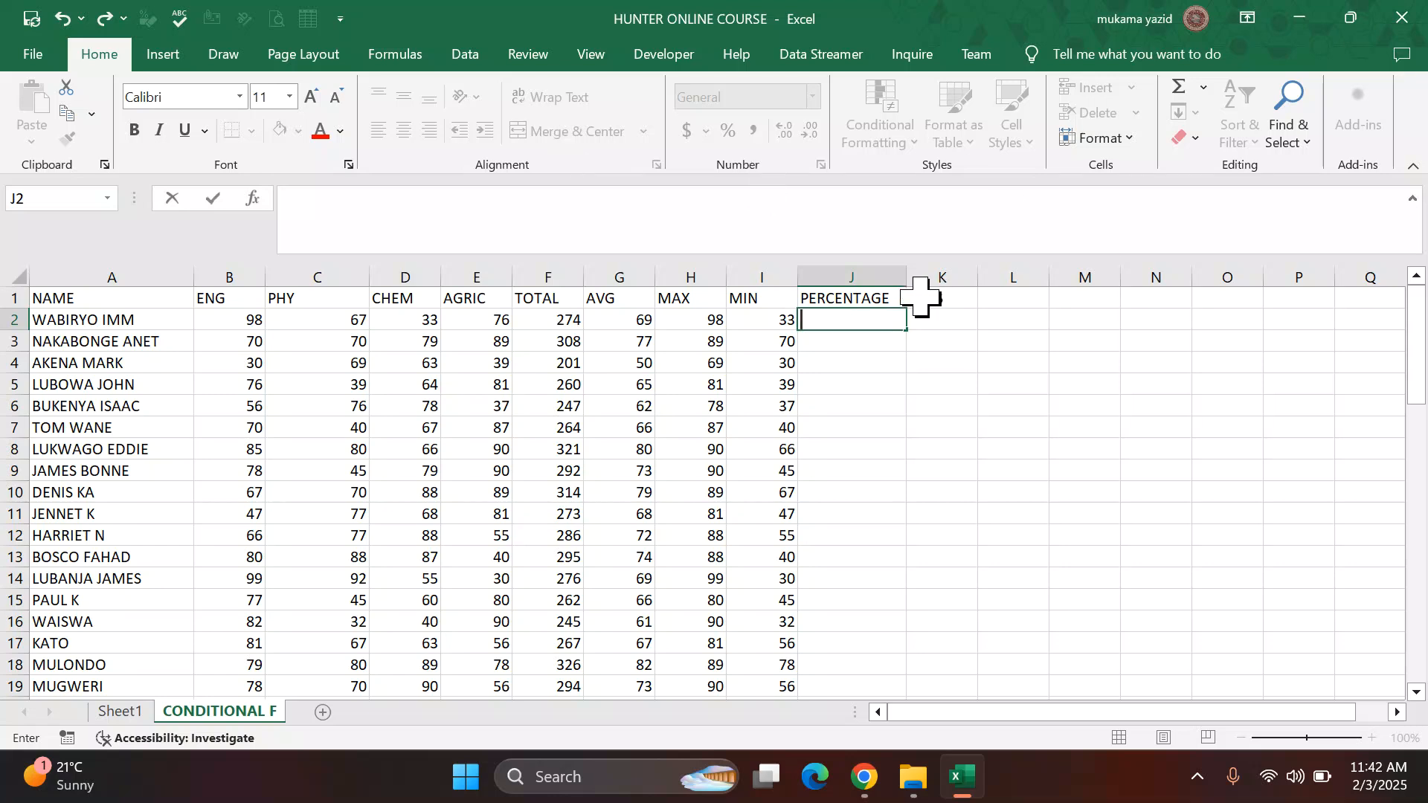
{"action": "left_click", "coordinate": [914, 388]}
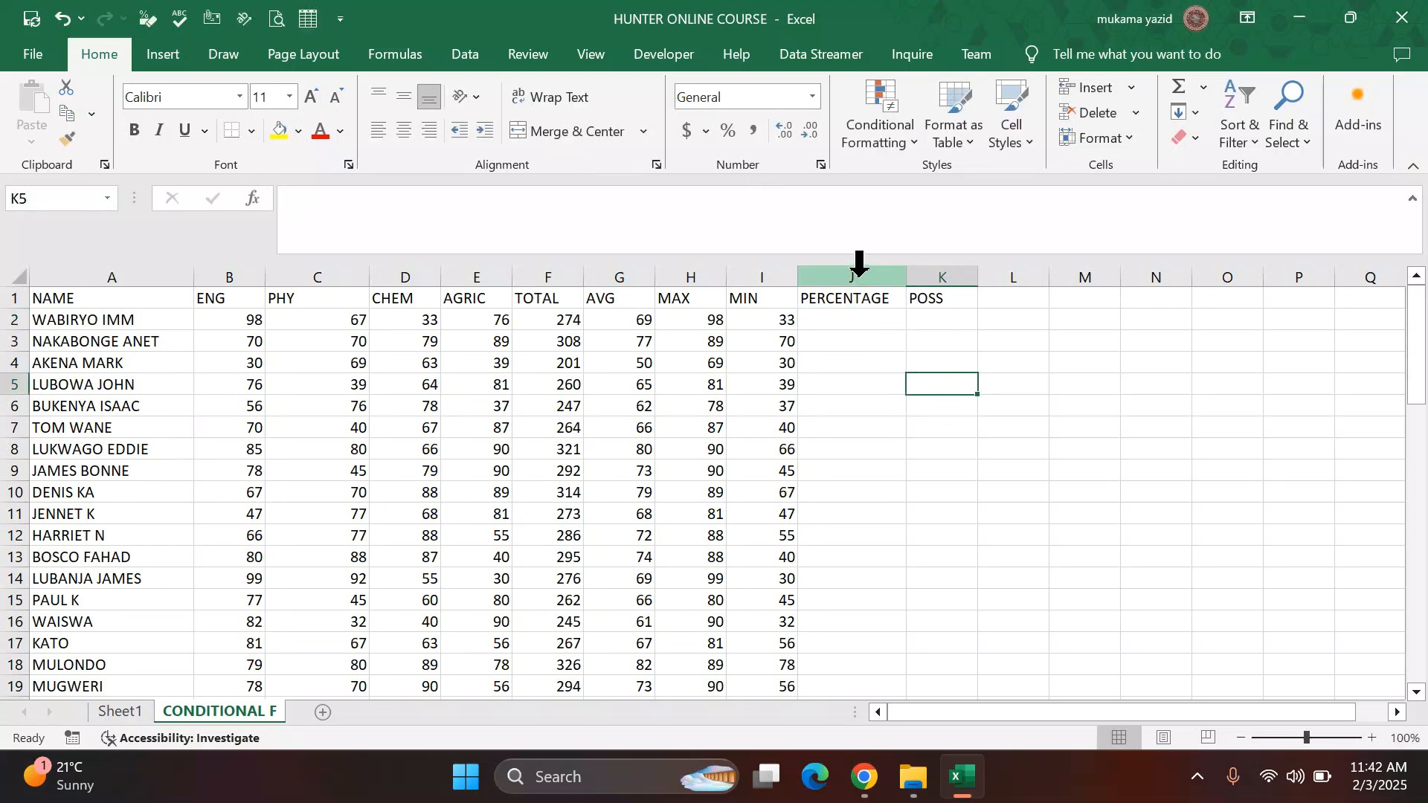
Step: Enter sample values 1 and 4 in the first two PERCENTAGE cells and format each as Percentage
{"action": "left_click", "coordinate": [855, 328]}
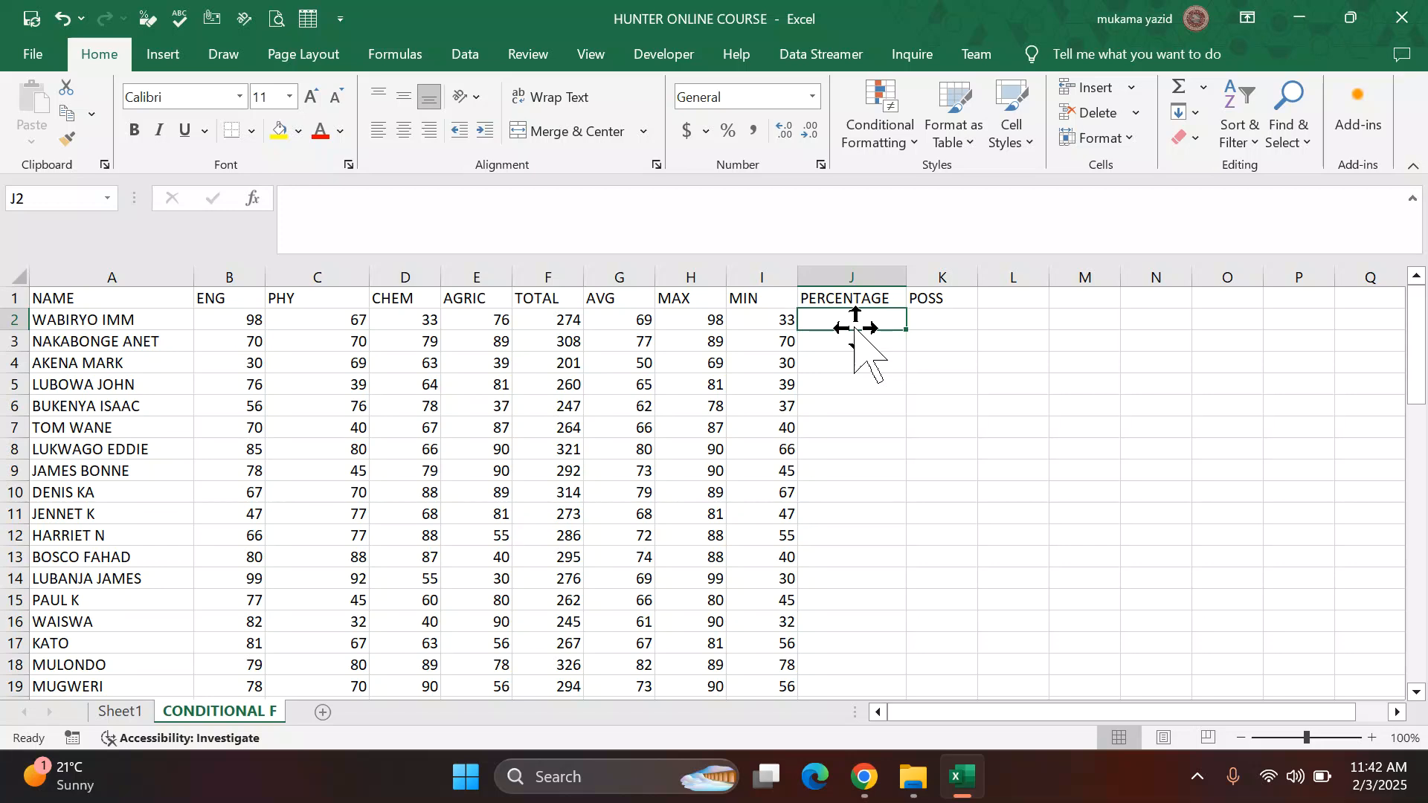
{"action": "type", "text": "1"}
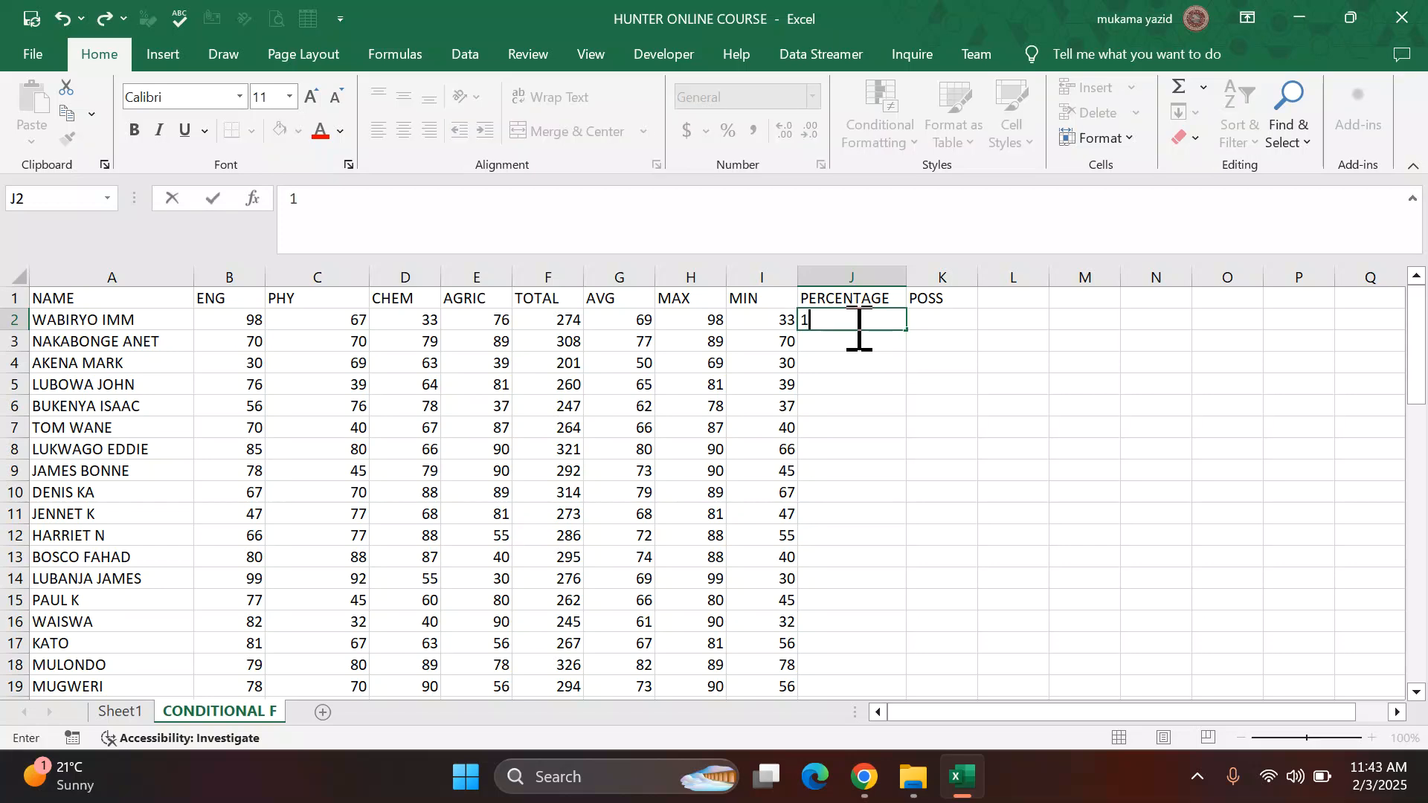
{"action": "left_click", "coordinate": [885, 363]}
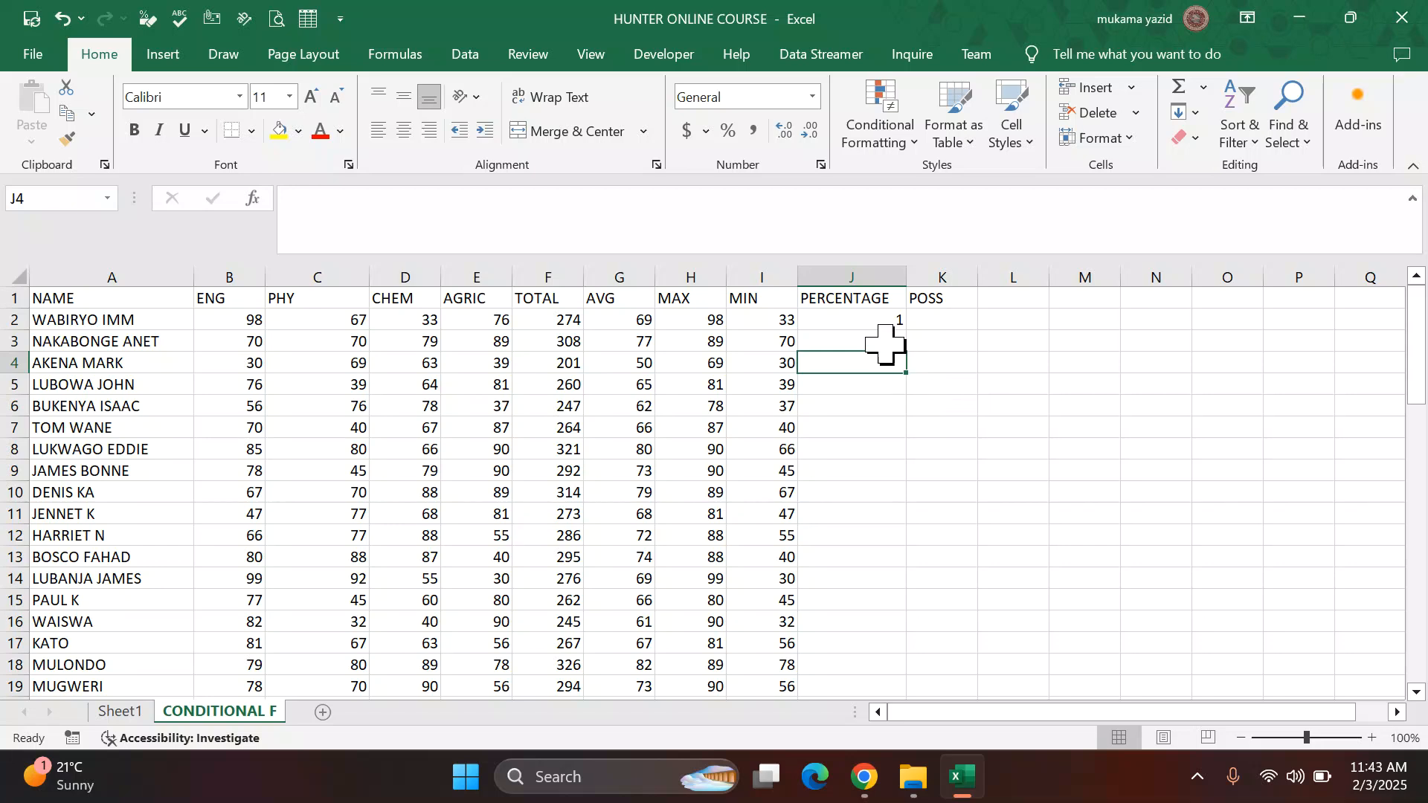
{"action": "left_click", "coordinate": [865, 321]}
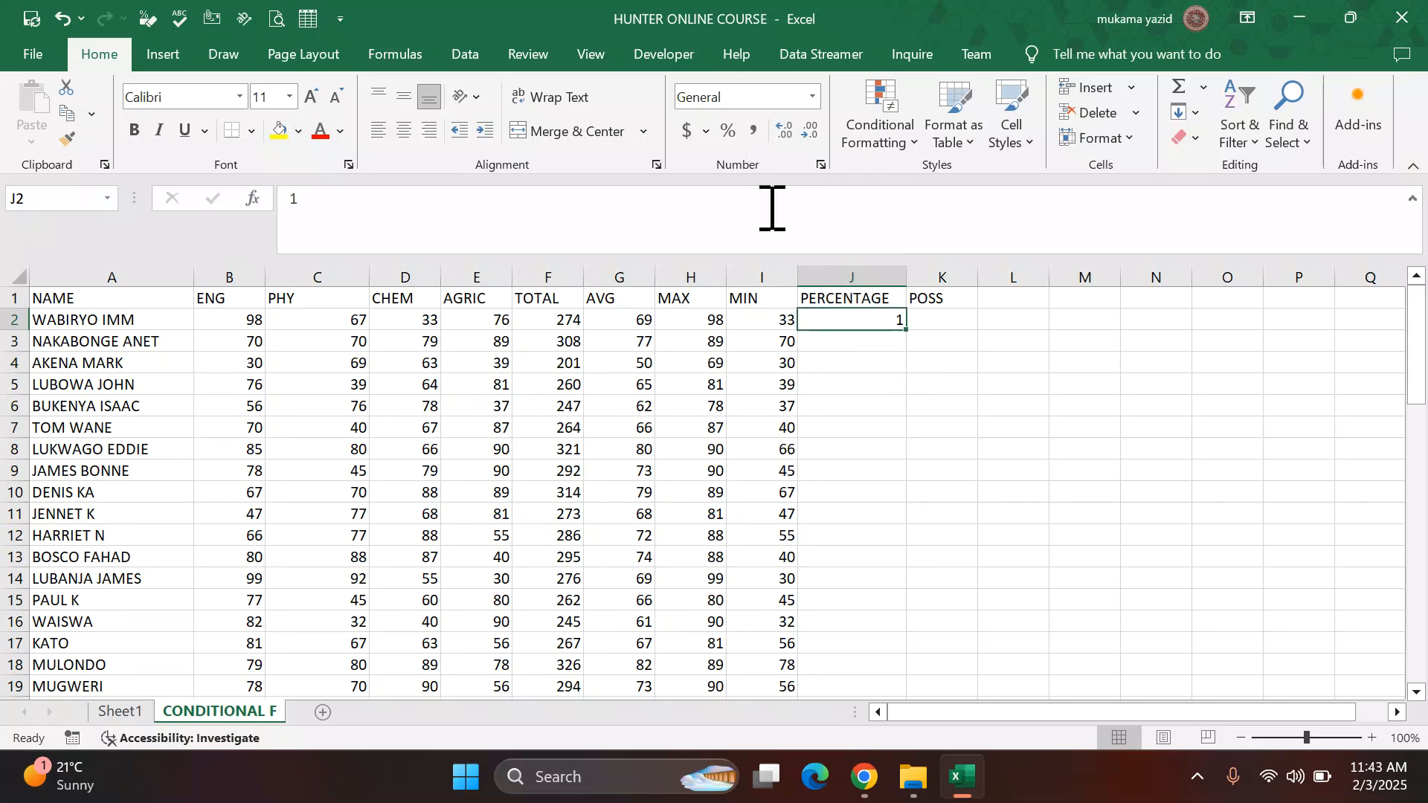
{"action": "left_click", "coordinate": [813, 96]}
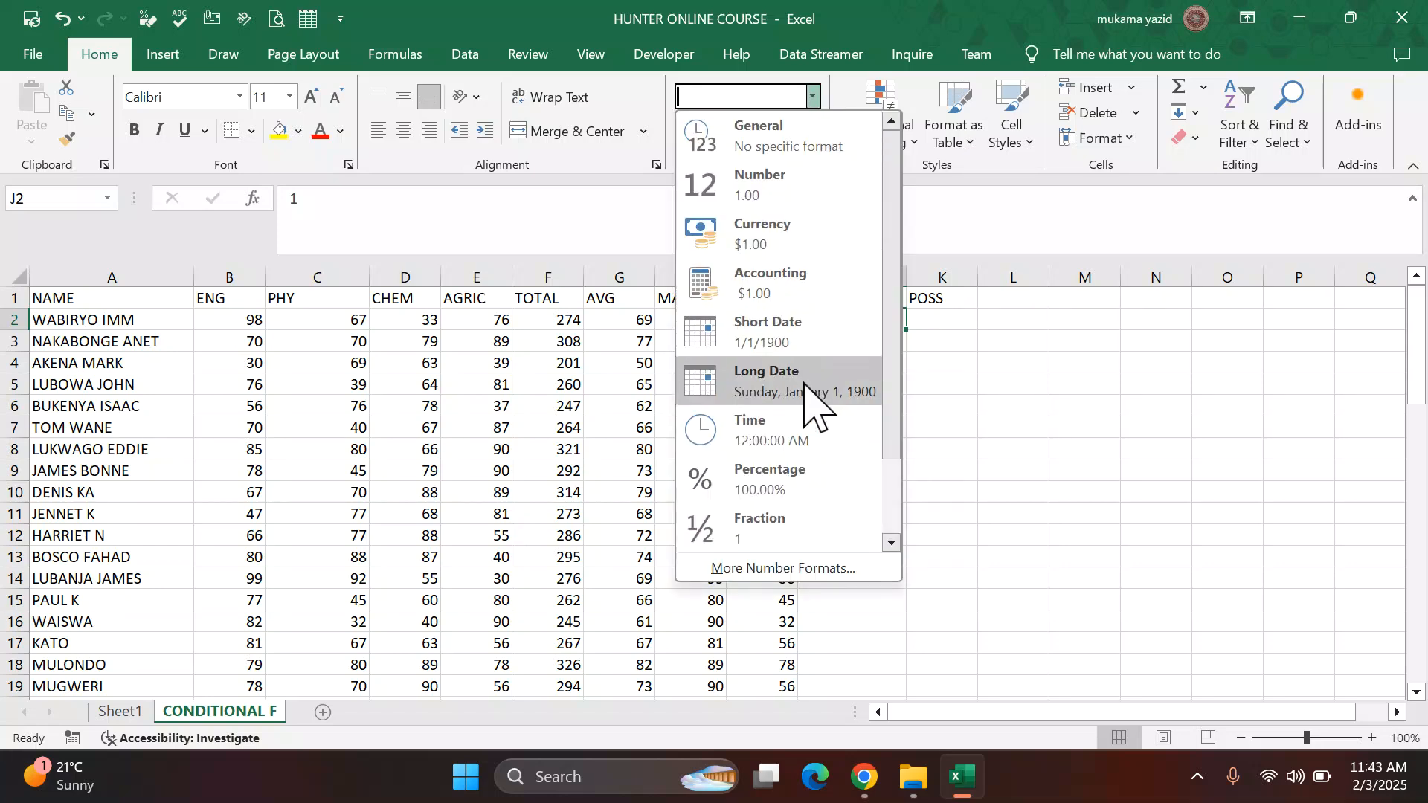
{"action": "left_click", "coordinate": [794, 482]}
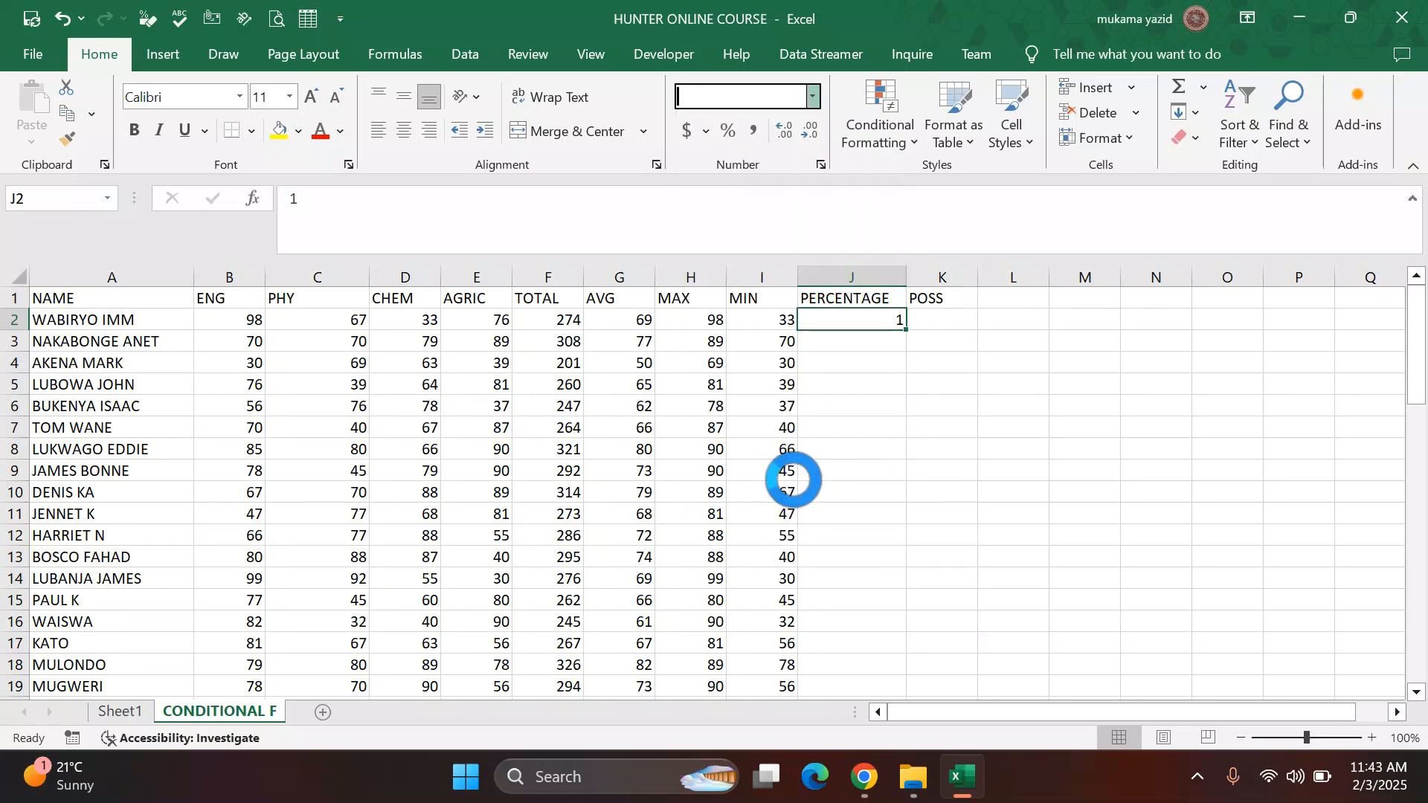
{"action": "left_click", "coordinate": [833, 345]}
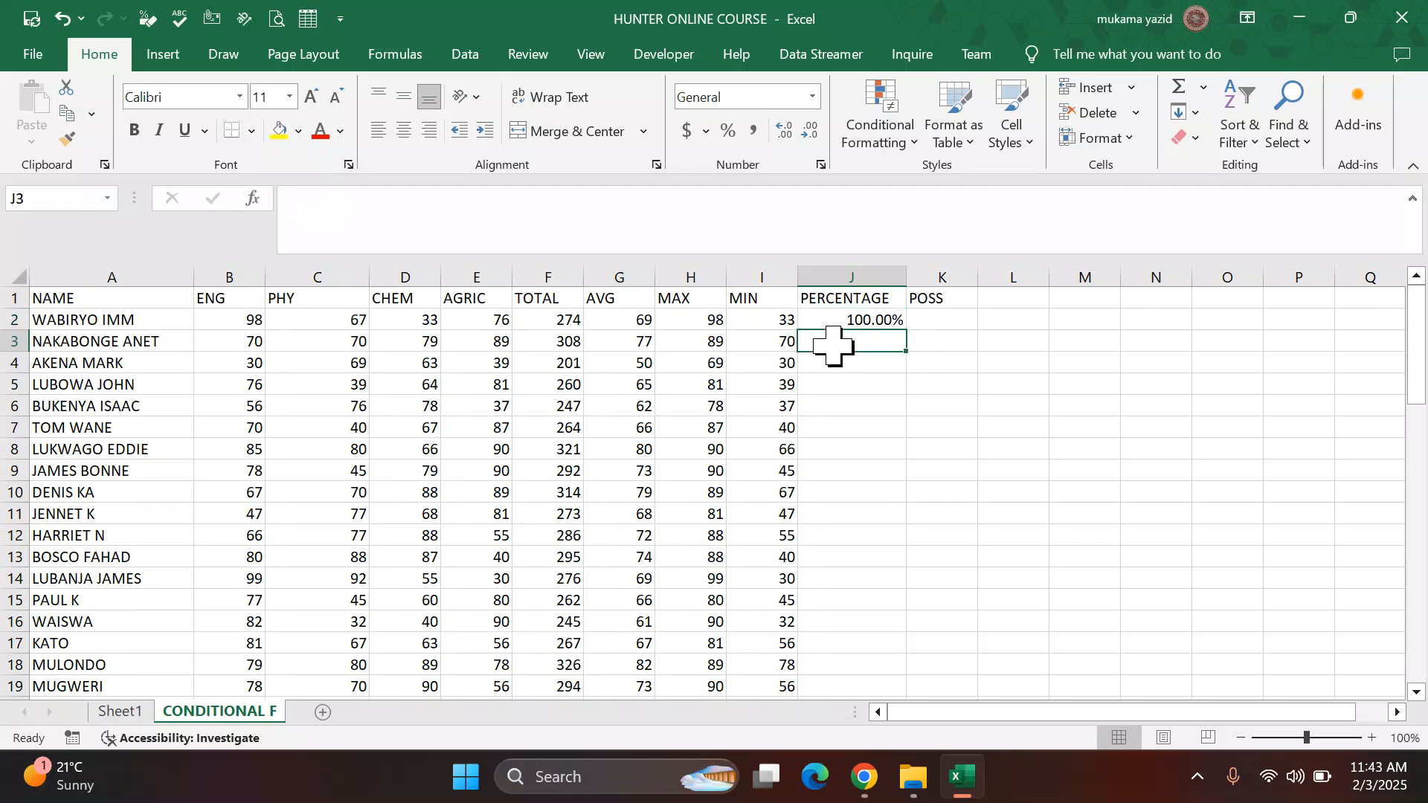
{"action": "type", "text": "4"}
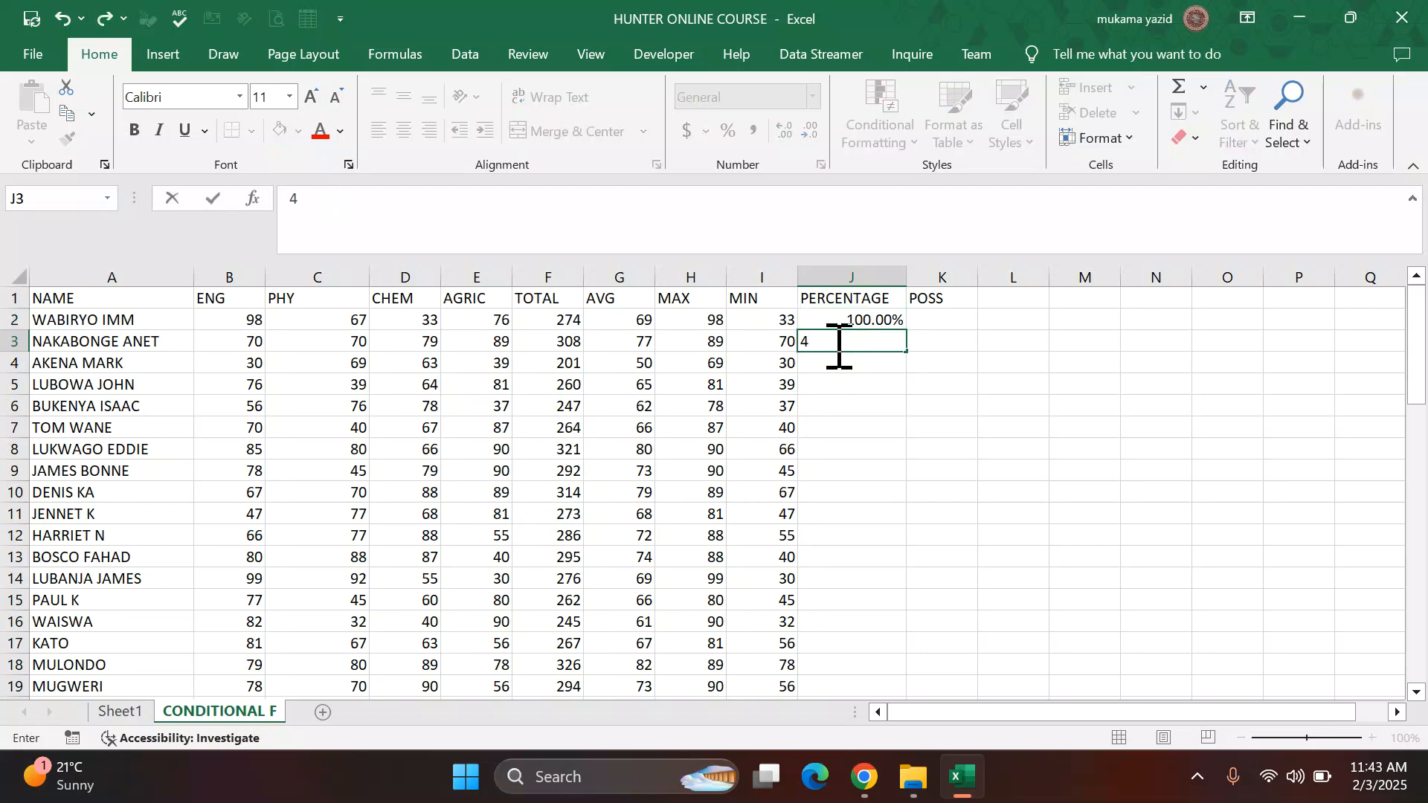
{"action": "key", "text": "ctrl+Return"}
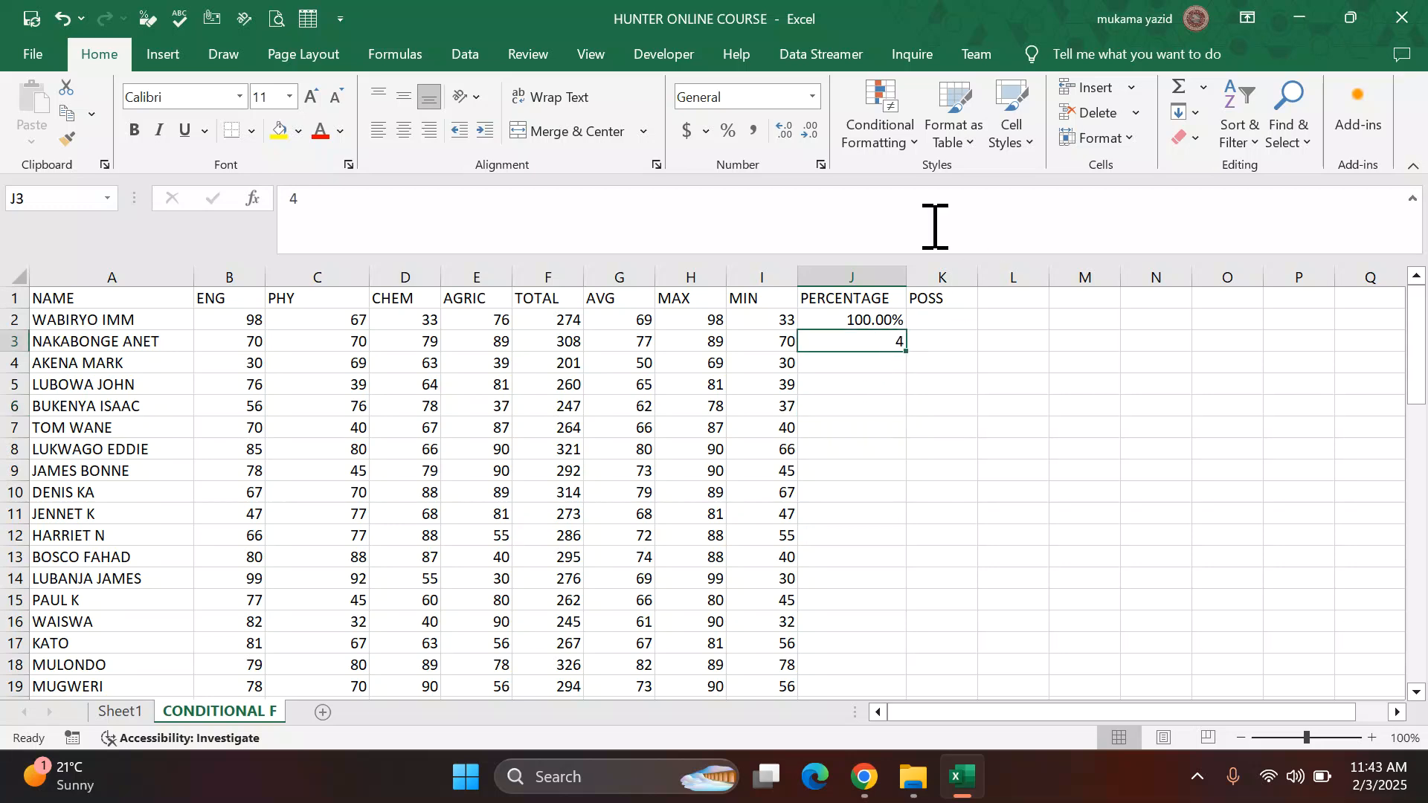
{"action": "left_click", "coordinate": [813, 97]}
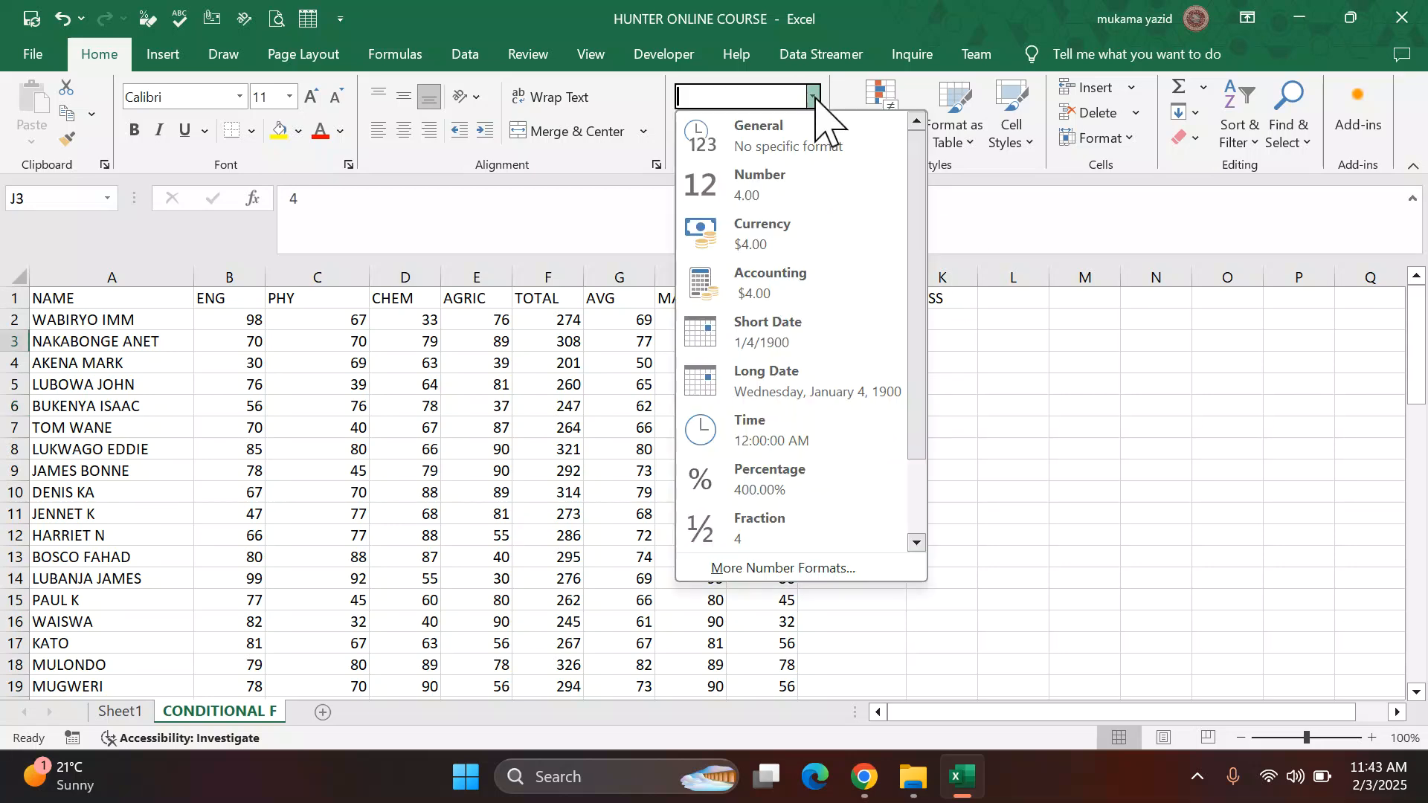
{"action": "left_click", "coordinate": [786, 490]}
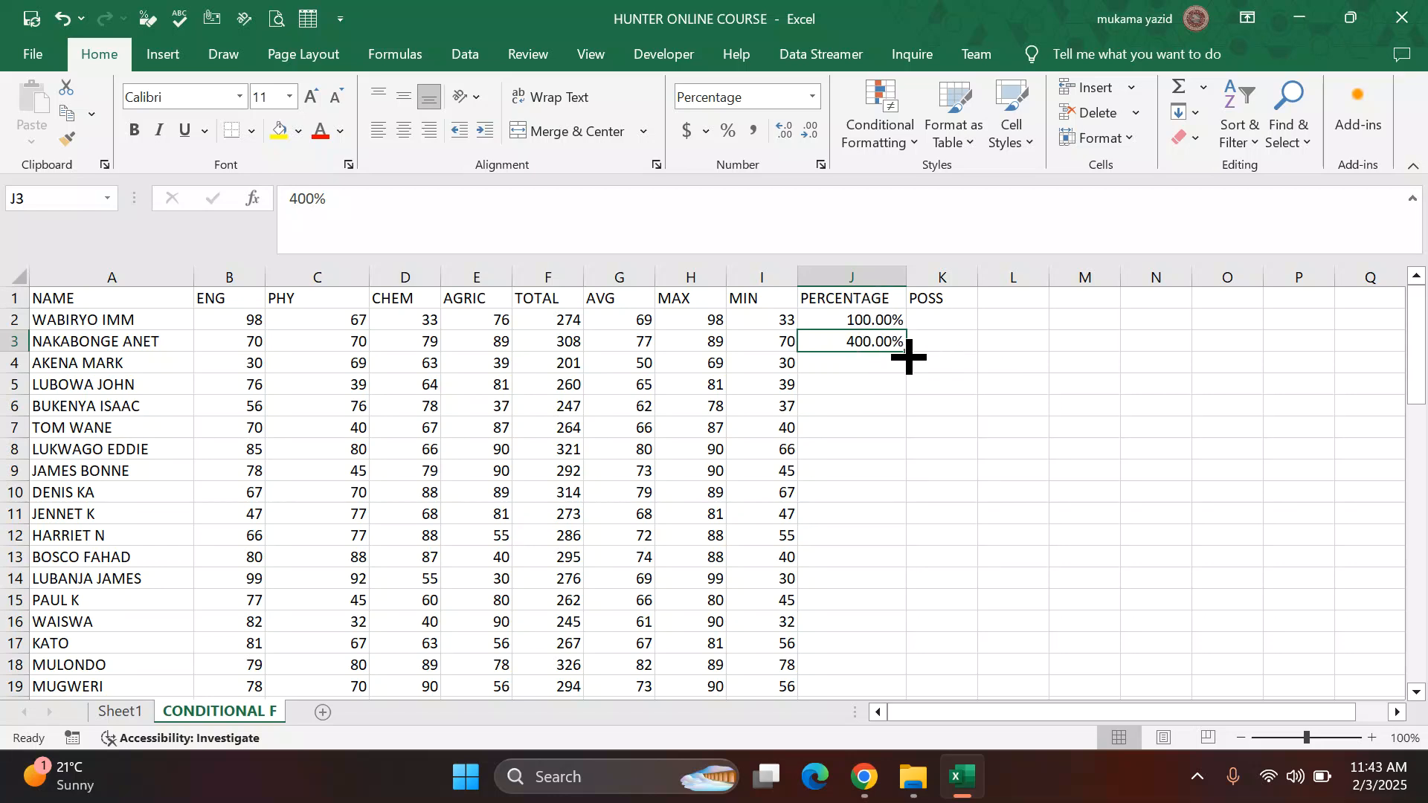
Step: Clear the sample values from the top PERCENTAGE cells
{"action": "left_click_drag", "start_coordinate": [868, 318], "coordinate": [863, 357]}
{"action": "key", "text": "Delete"}
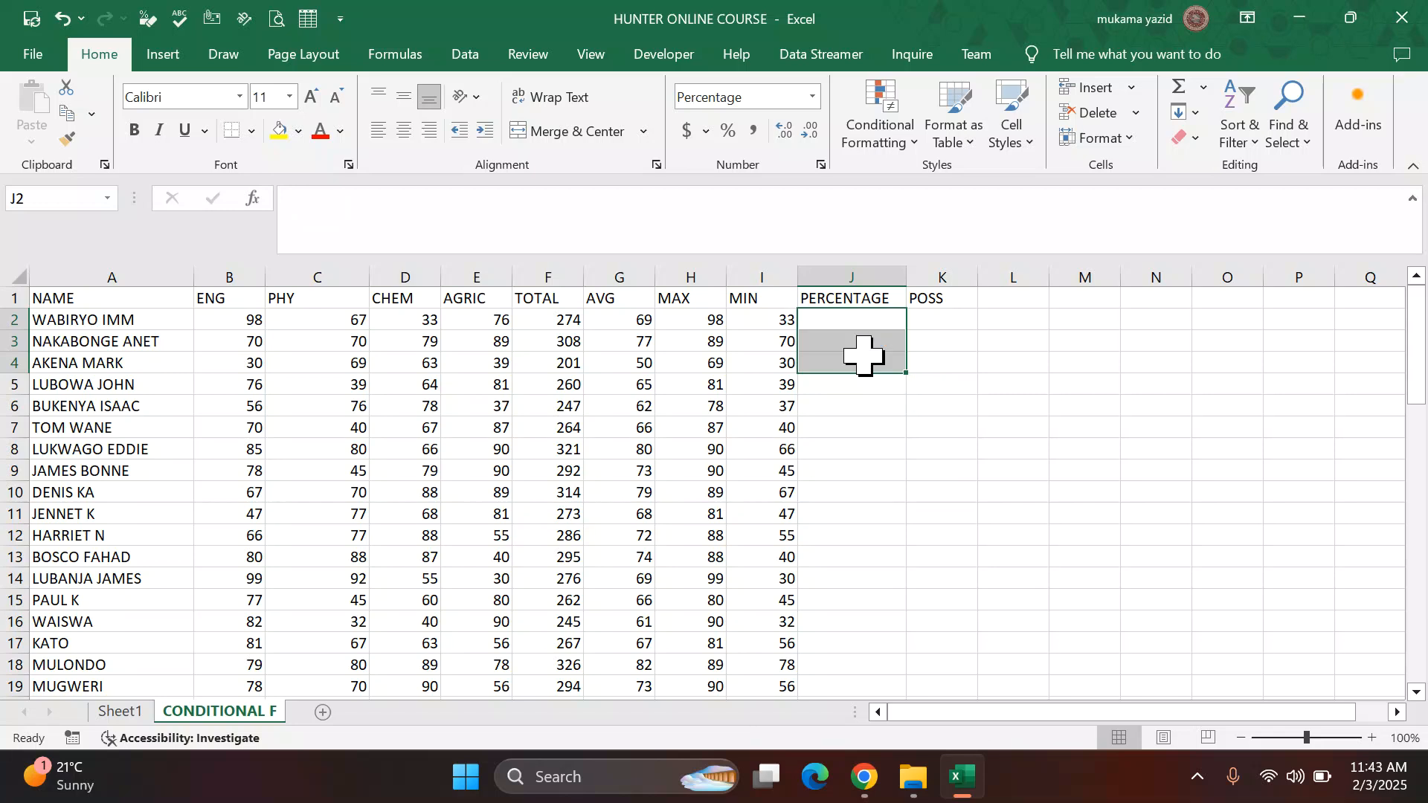
Step: Format the whole PERCENTAGE column with the Percentage number format
{"action": "left_click", "coordinate": [948, 339]}
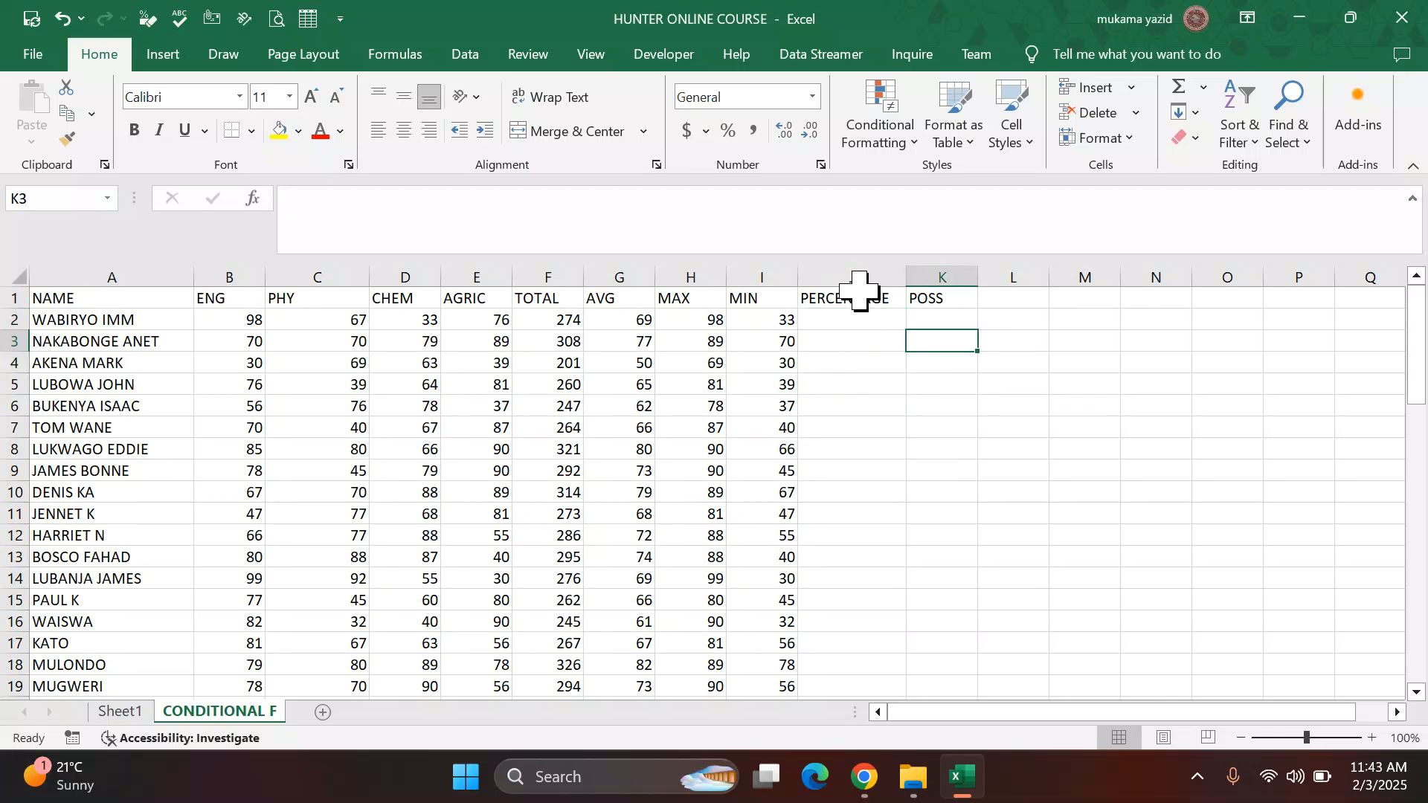
{"action": "left_click", "coordinate": [856, 267]}
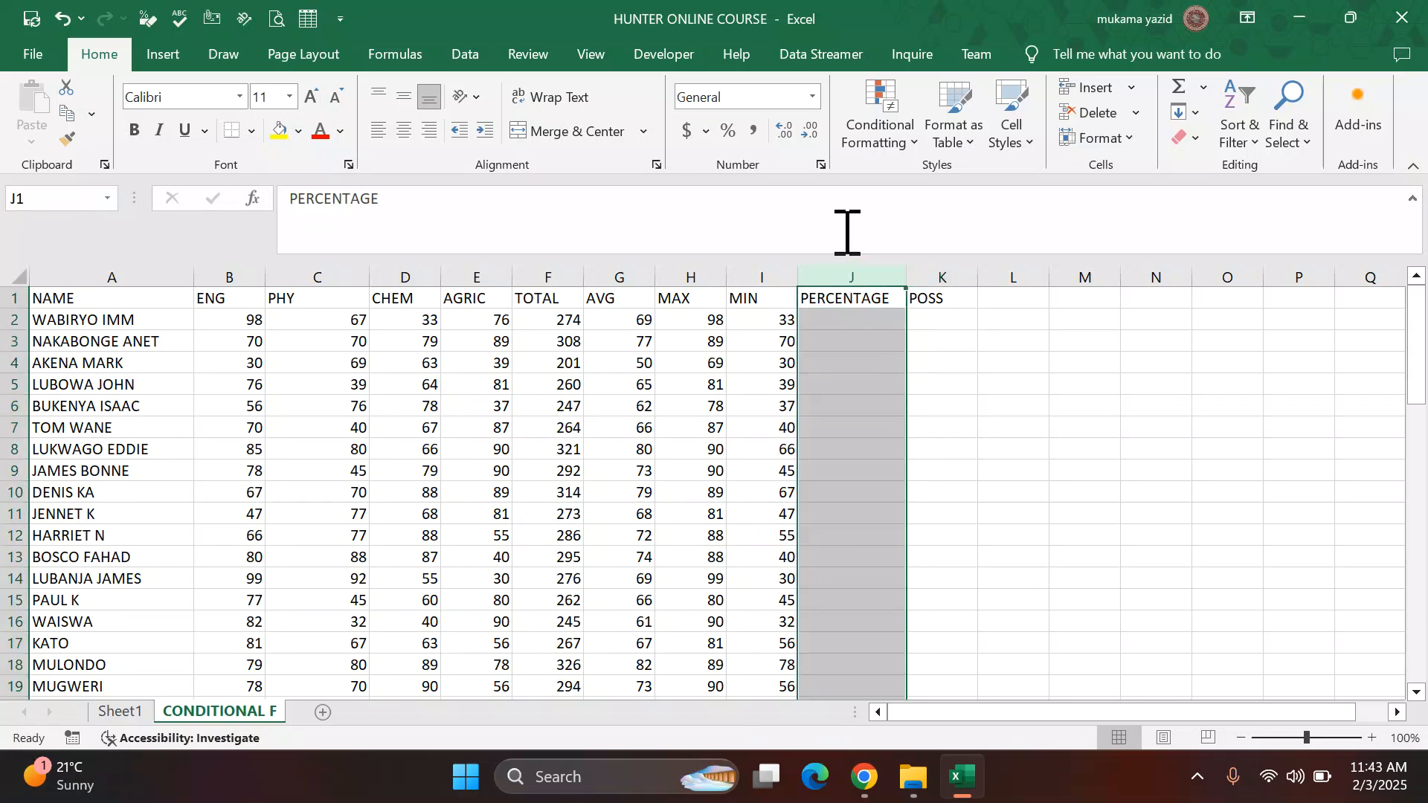
{"action": "left_click", "coordinate": [813, 97]}
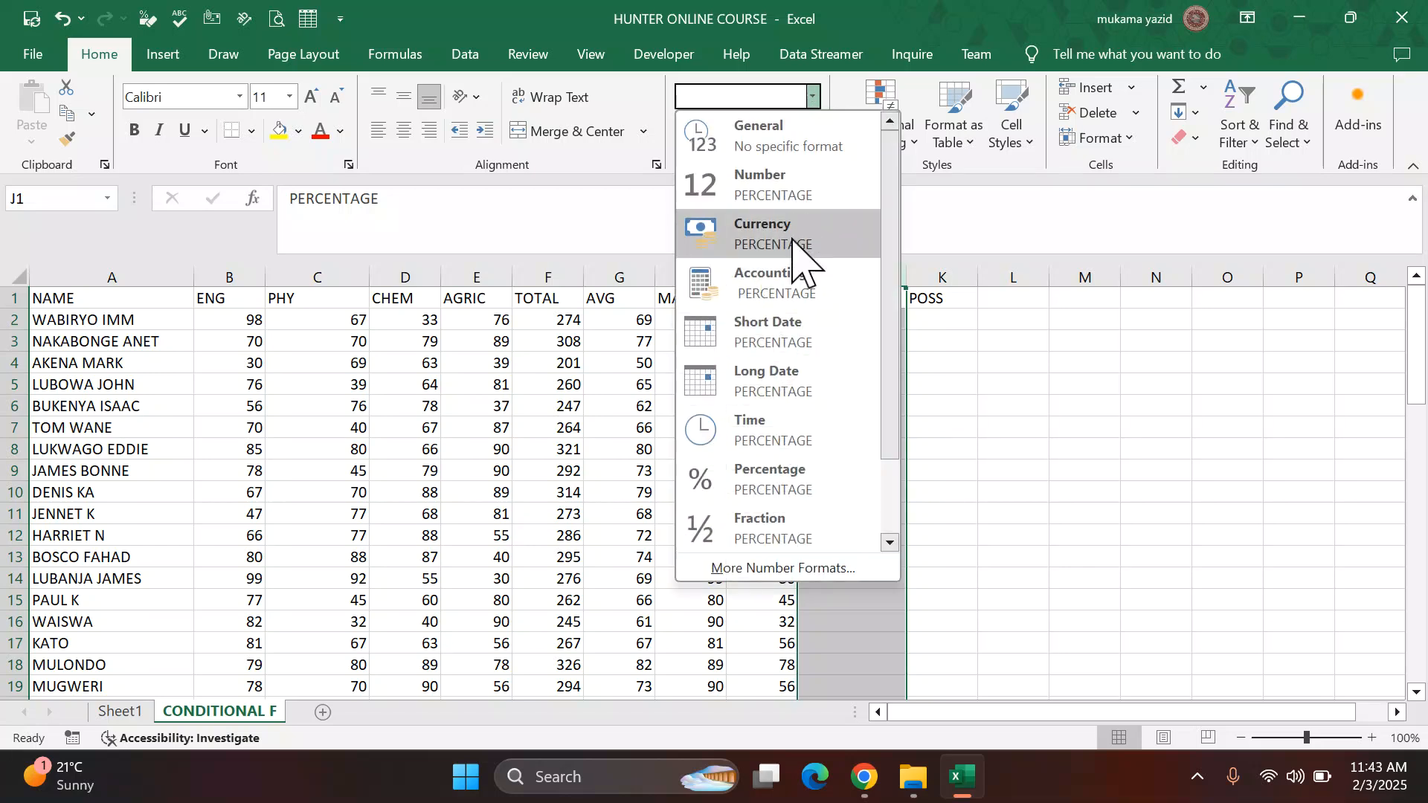
{"action": "left_click", "coordinate": [781, 478]}
{"action": "left_click", "coordinate": [1001, 405]}
{"action": "left_click", "coordinate": [853, 449]}
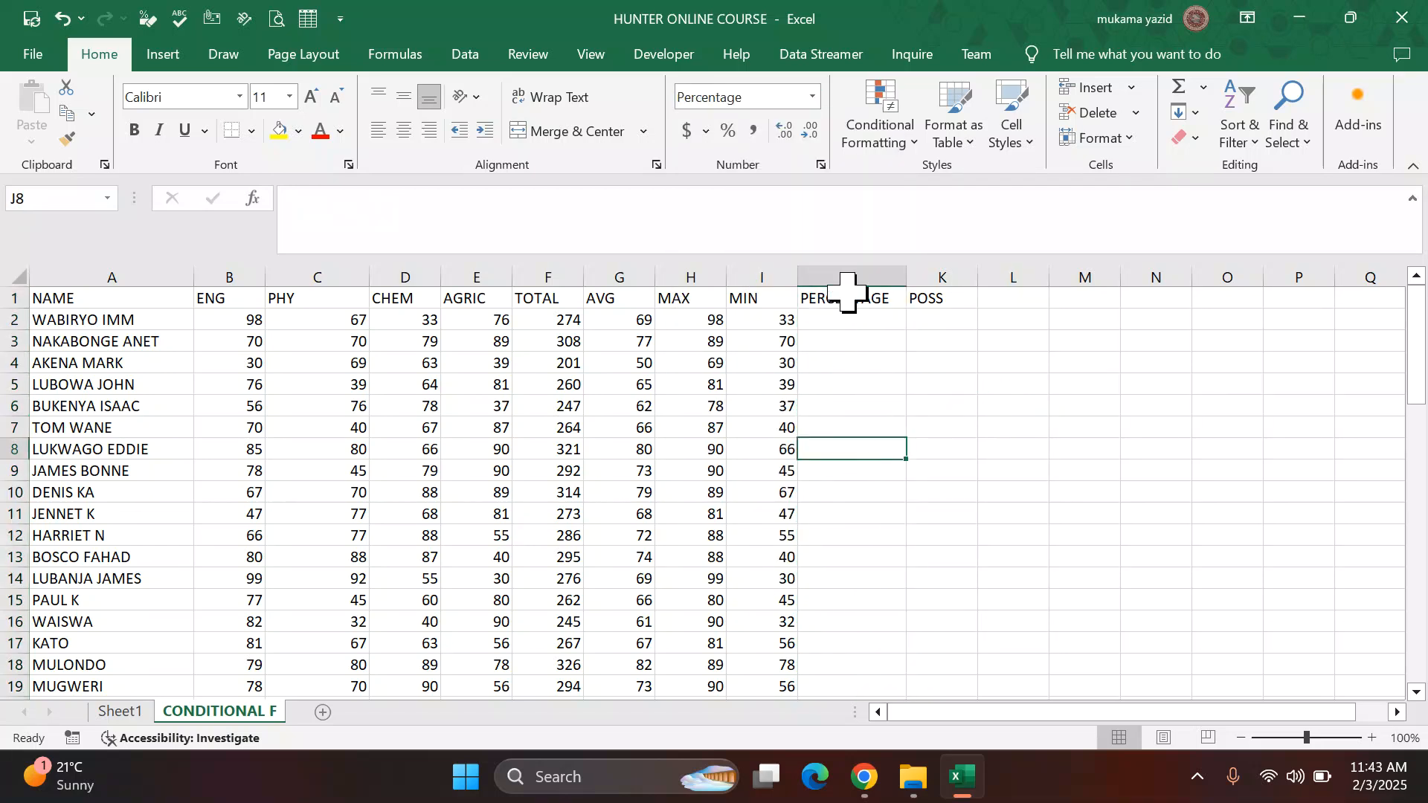
{"action": "left_click", "coordinate": [854, 644]}
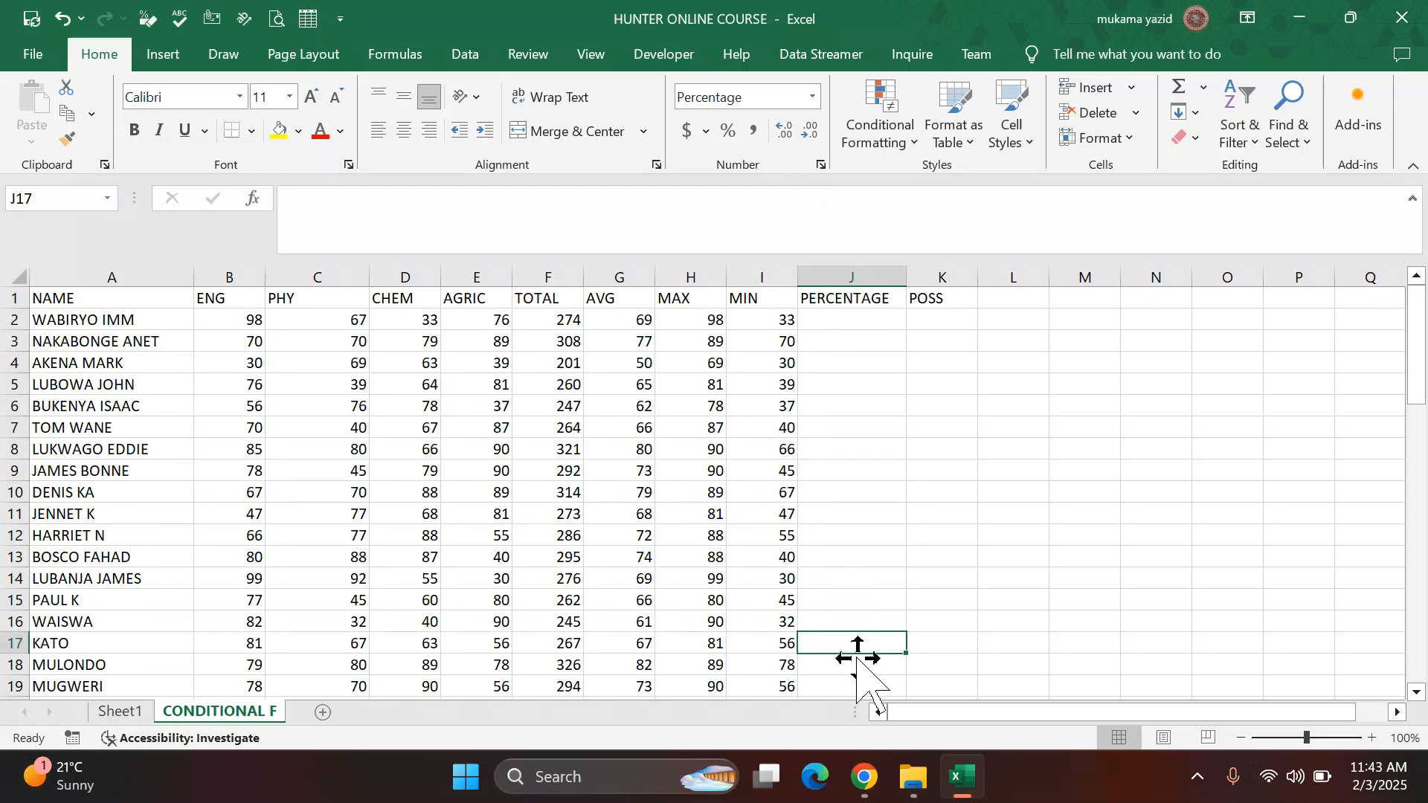
Step: Enter =F2/400 in the PERCENTAGE cell of the first student's row
{"action": "left_click", "coordinate": [868, 321]}
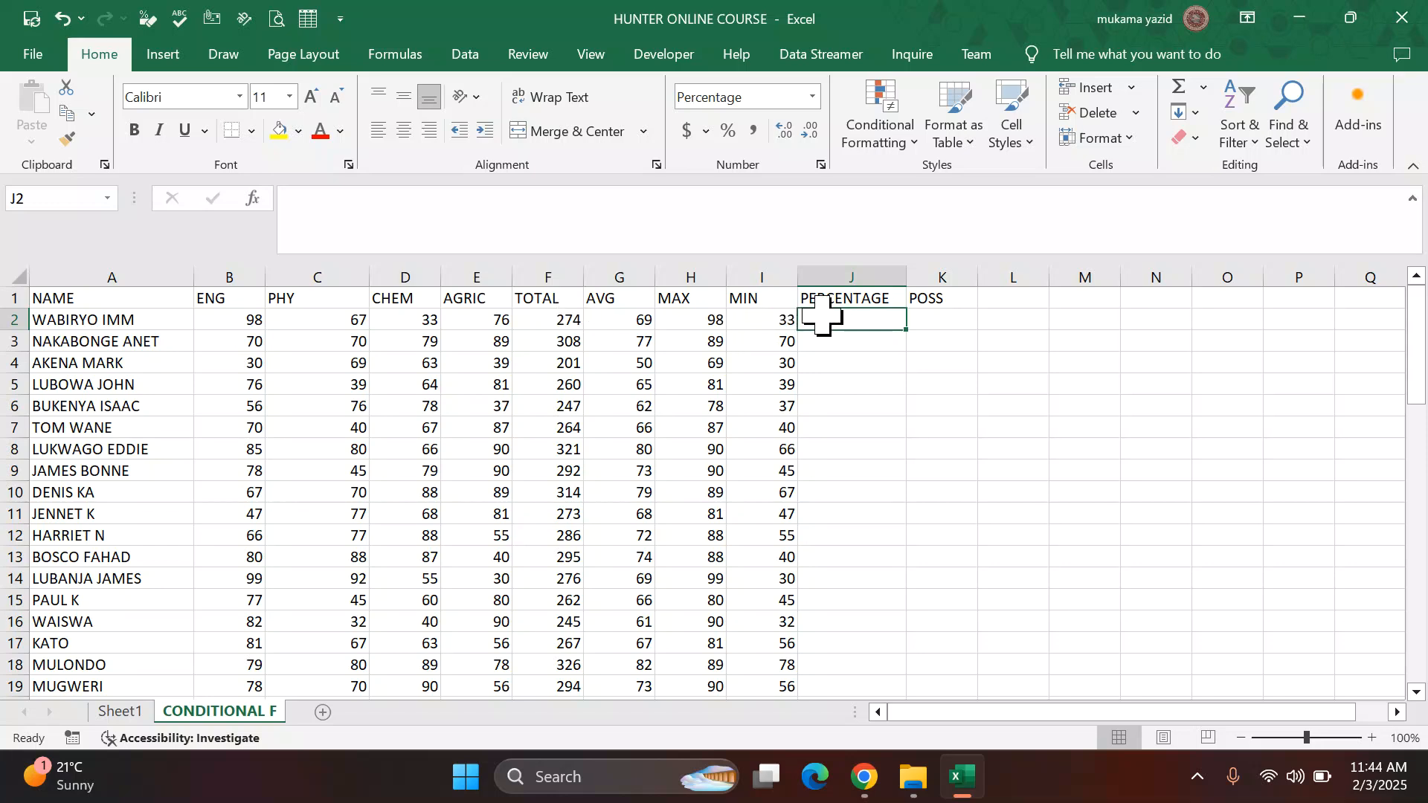
{"action": "type", "text": "="}
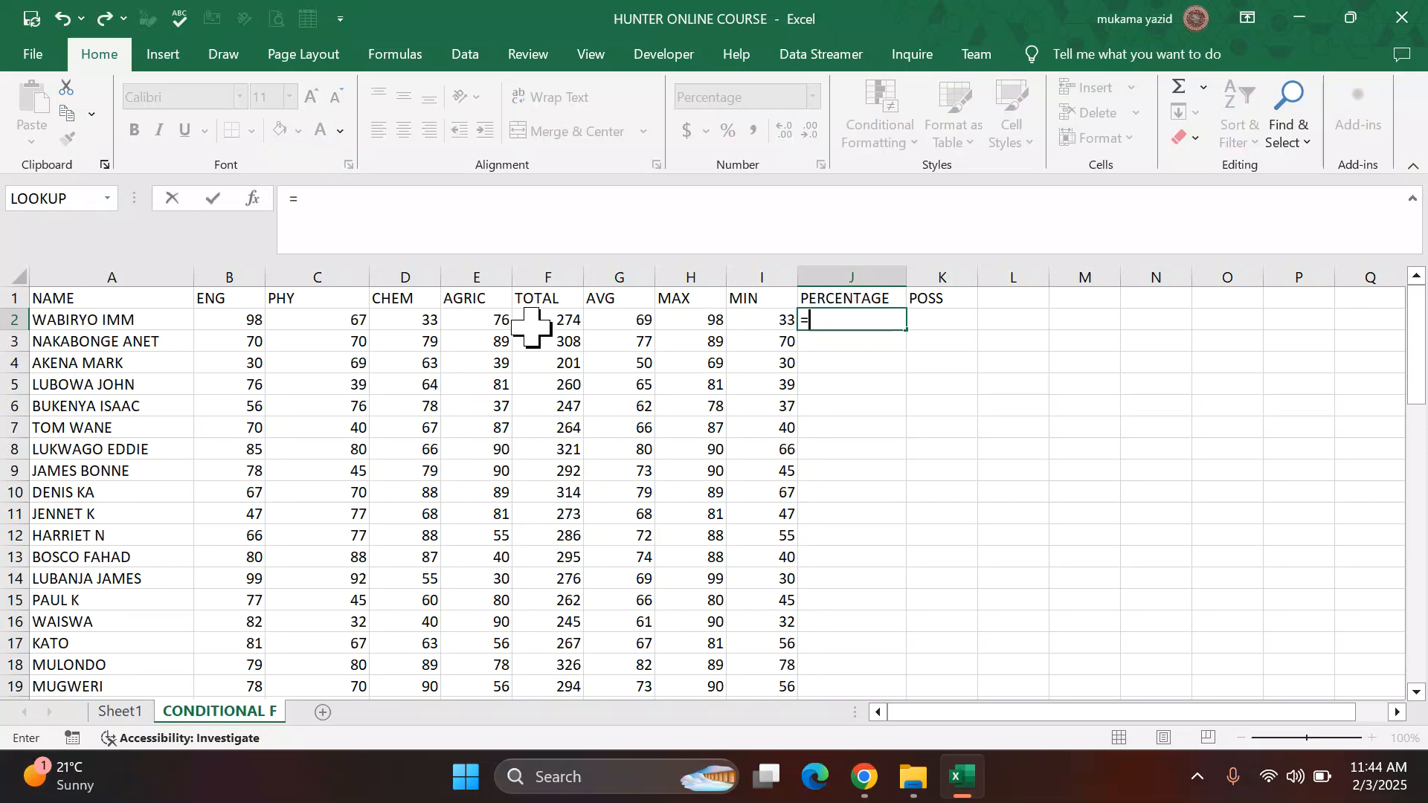
{"action": "left_click", "coordinate": [570, 323]}
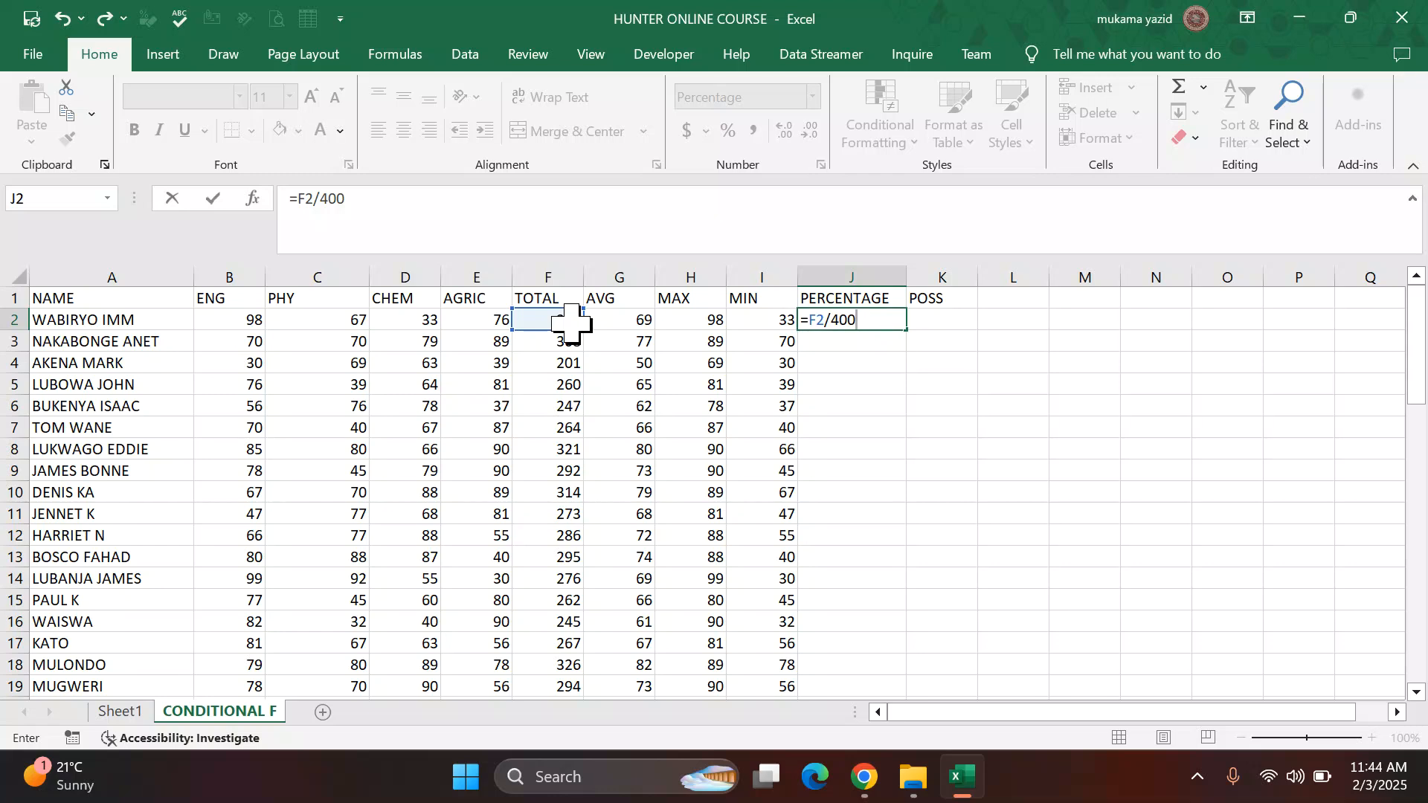
{"action": "key", "text": "Return"}
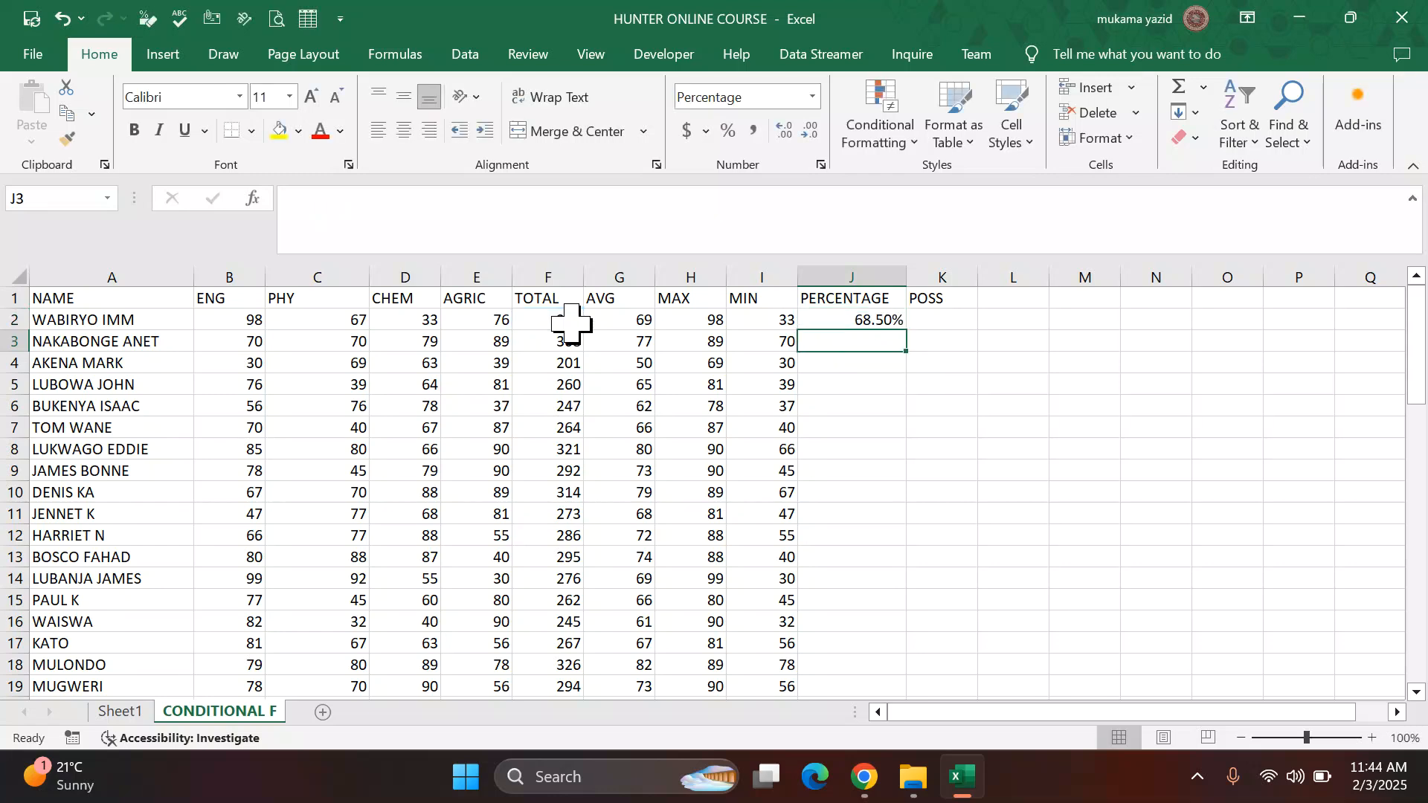
Step: Fill the percentage formula down the column and display the percentages with no decimal places
{"action": "left_click", "coordinate": [886, 318]}
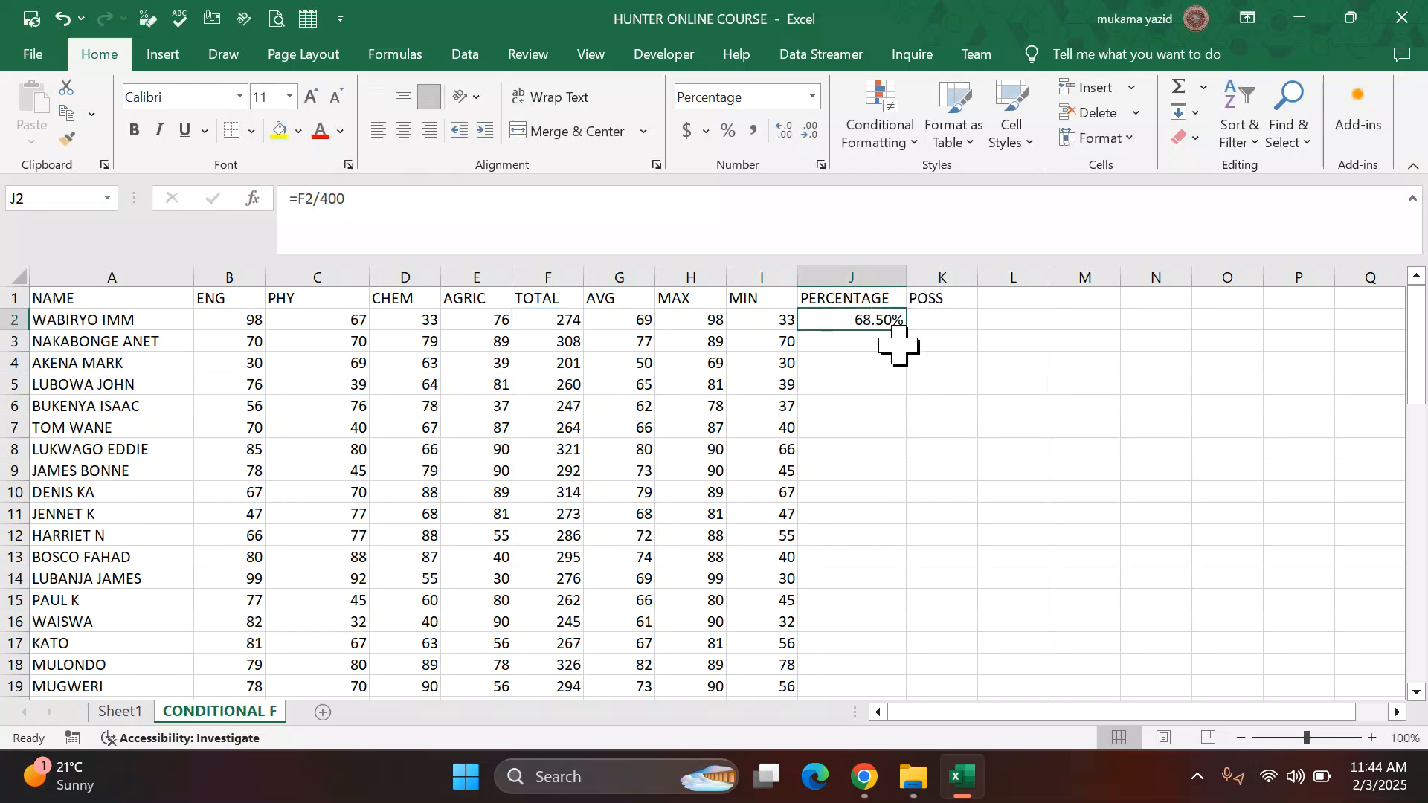
{"action": "double_click", "coordinate": [906, 328]}
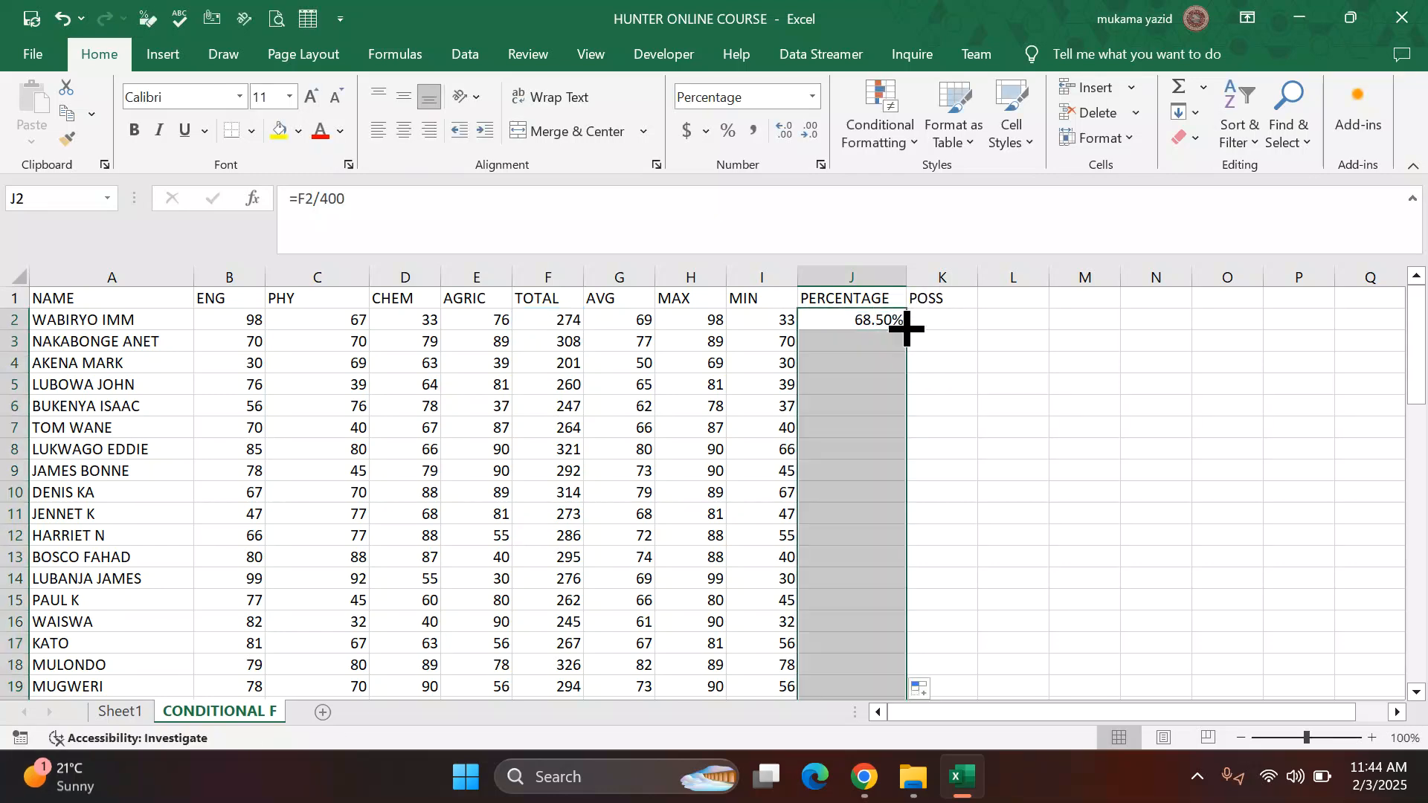
{"action": "left_click", "coordinate": [955, 361]}
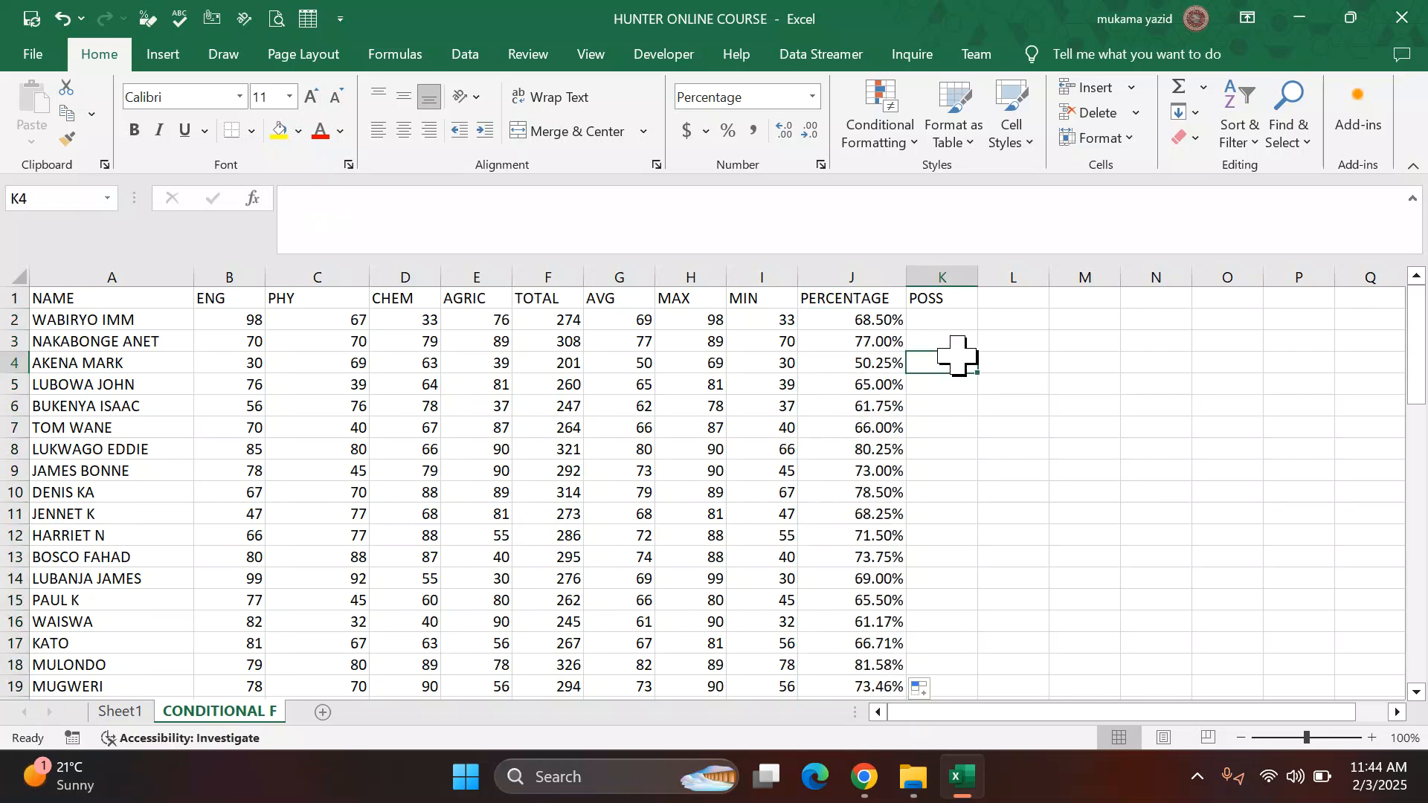
{"action": "left_click", "coordinate": [859, 318]}
{"action": "left_click", "coordinate": [876, 274]}
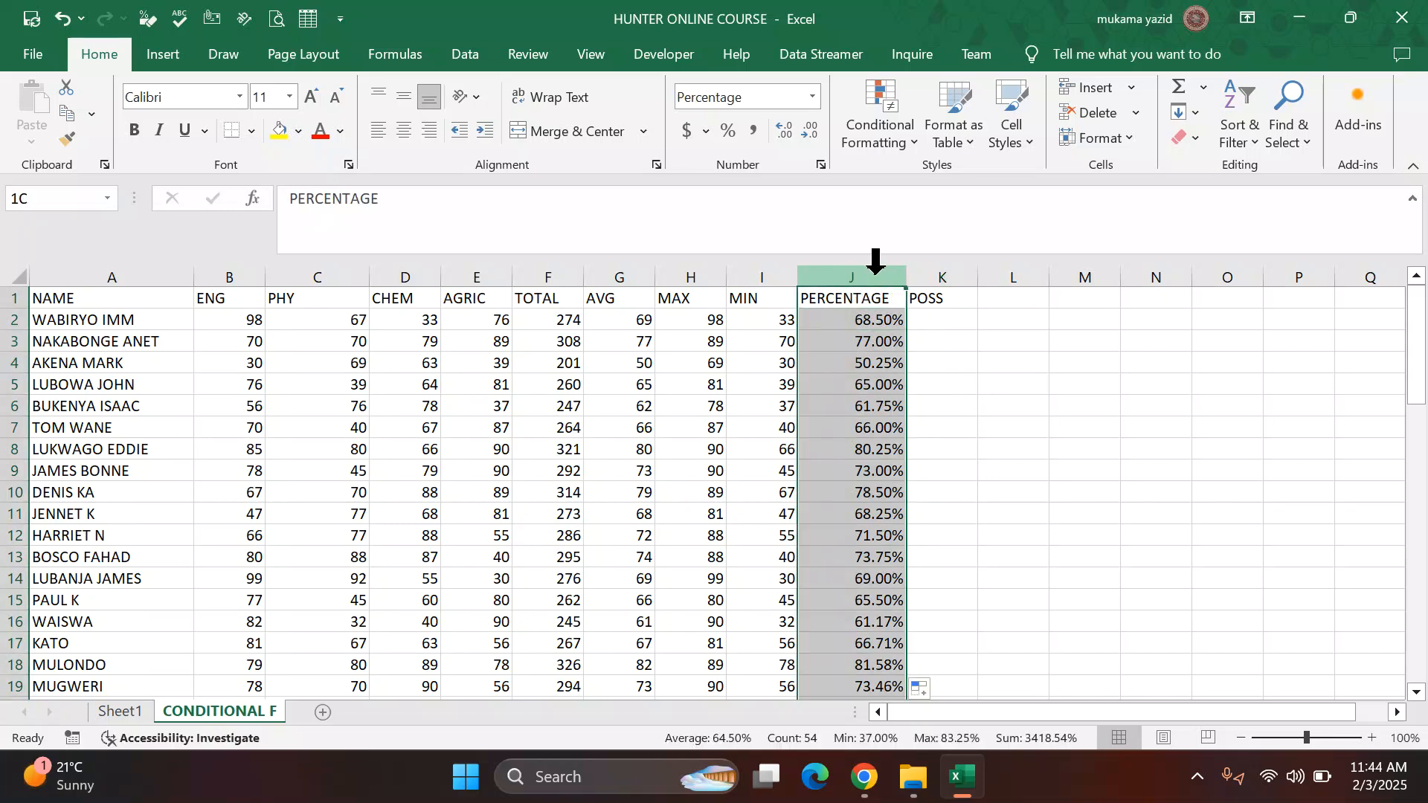
{"action": "left_click", "coordinate": [810, 131]}
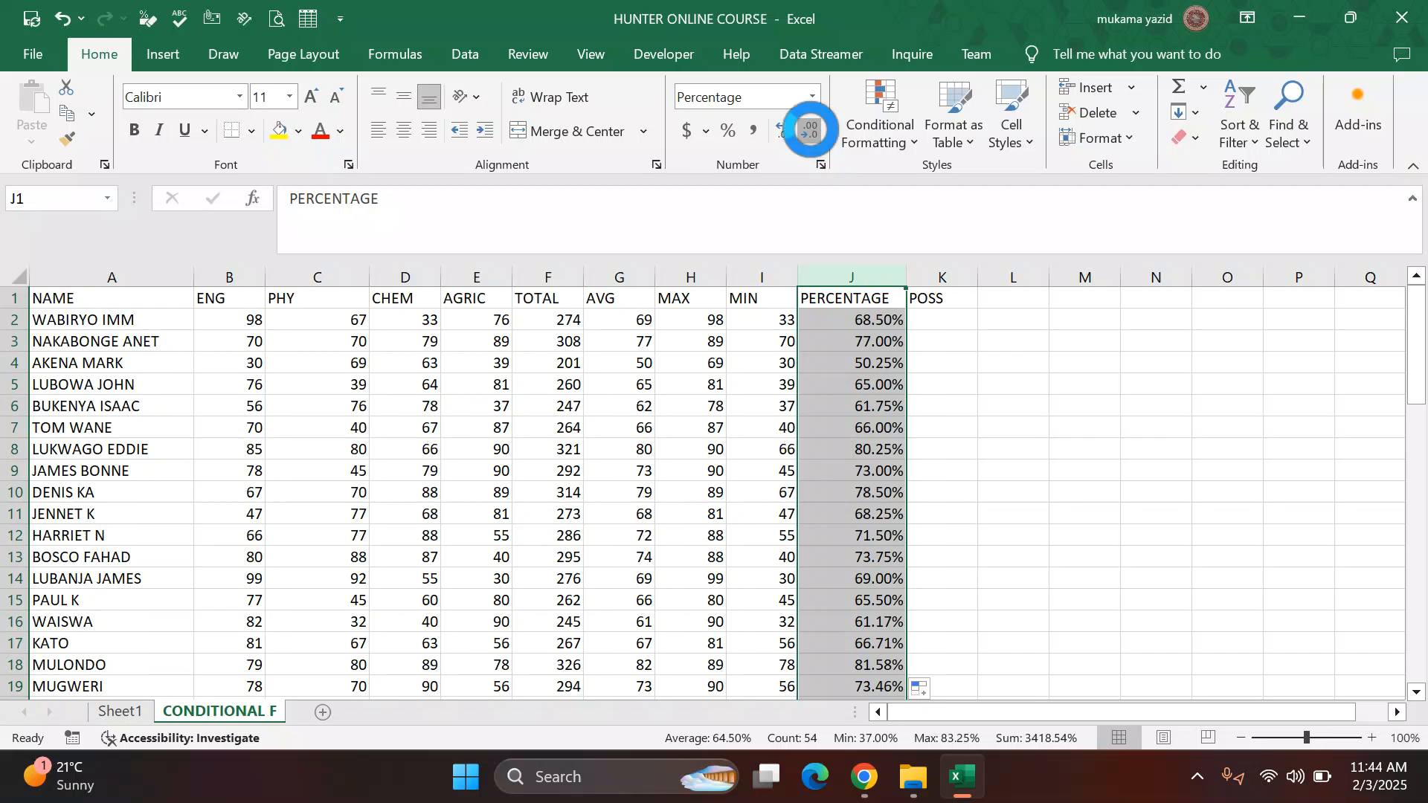
{"action": "left_click", "coordinate": [810, 130]}
{"action": "left_click", "coordinate": [1051, 382]}
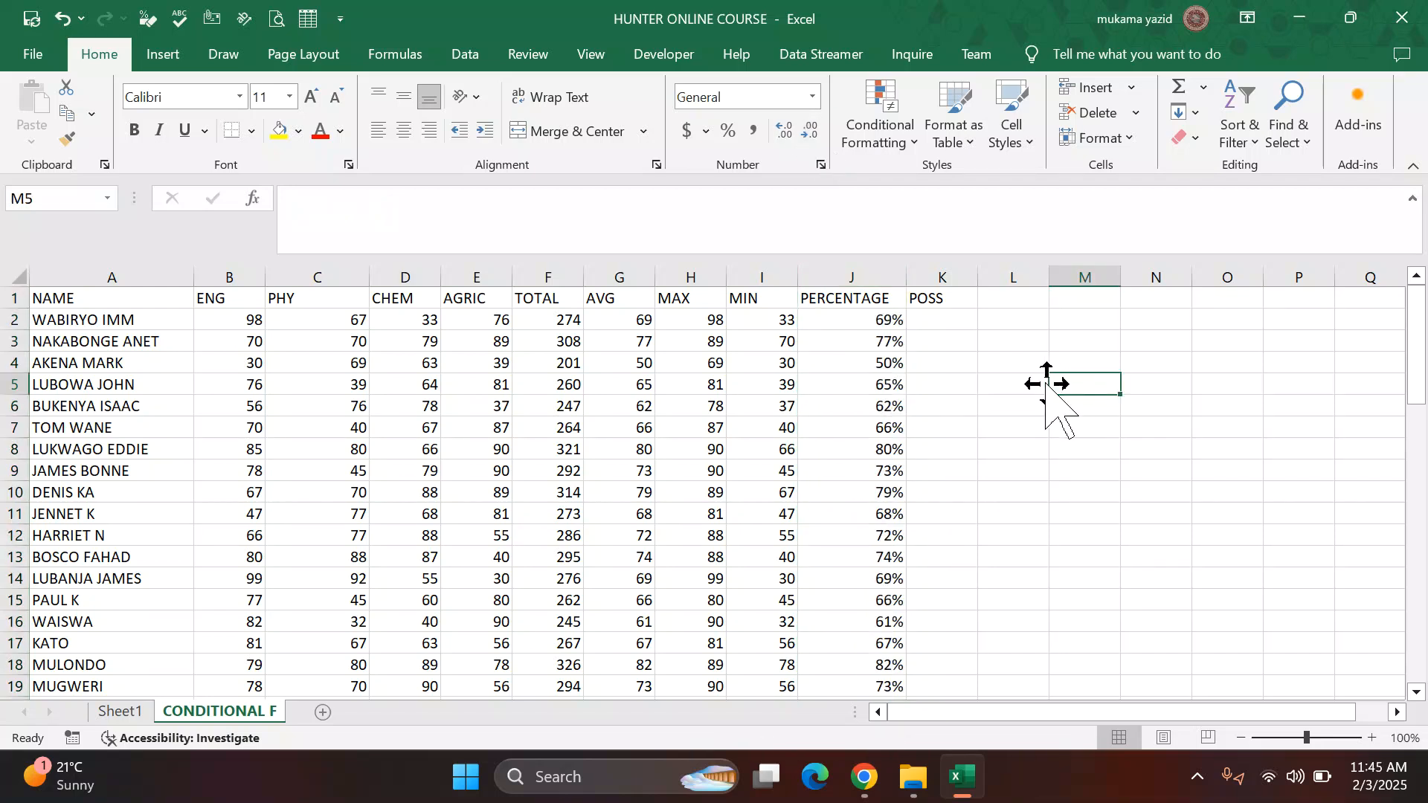
Step: Start entering a RANK function in the POSS cell of the first student's row
{"action": "left_click", "coordinate": [945, 316]}
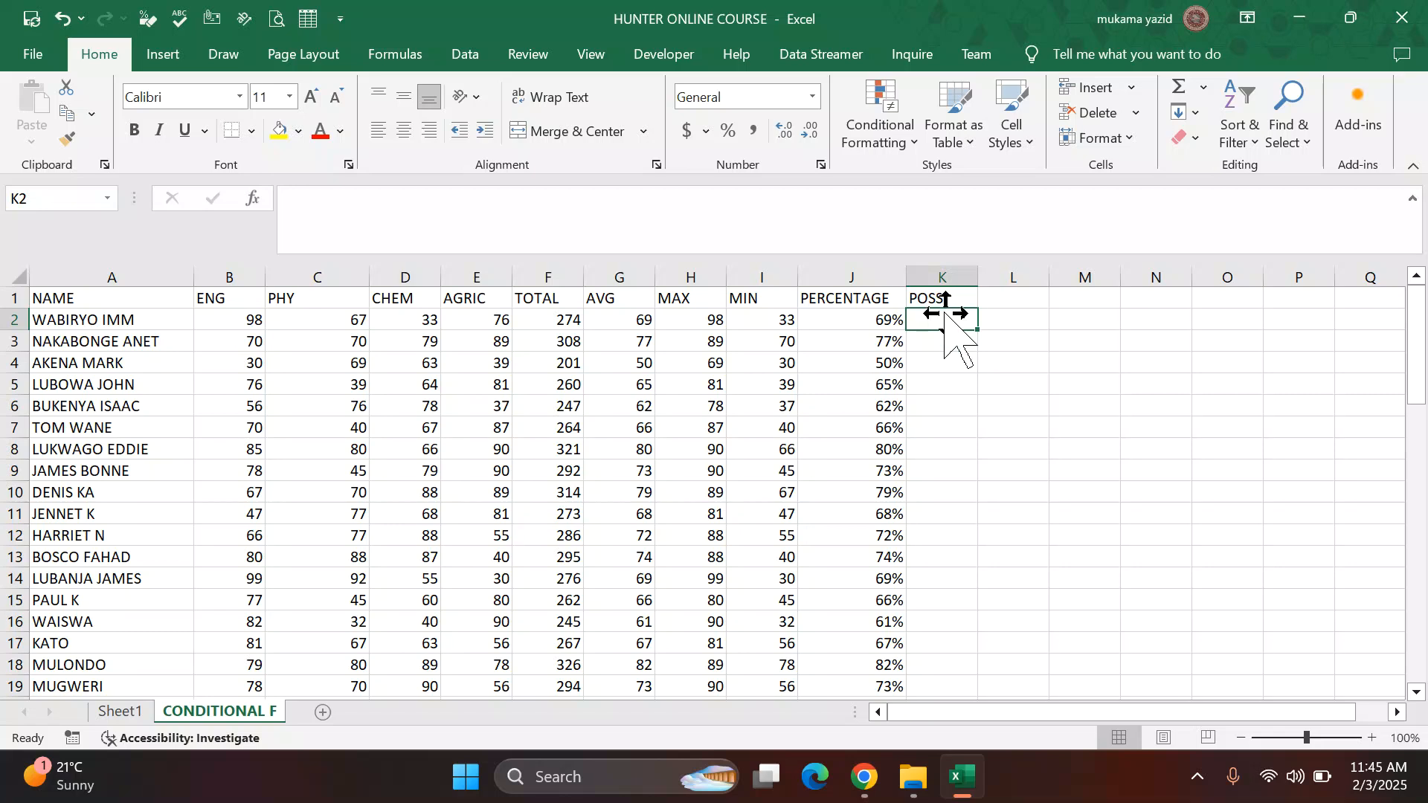
{"action": "type", "text": "=R"}
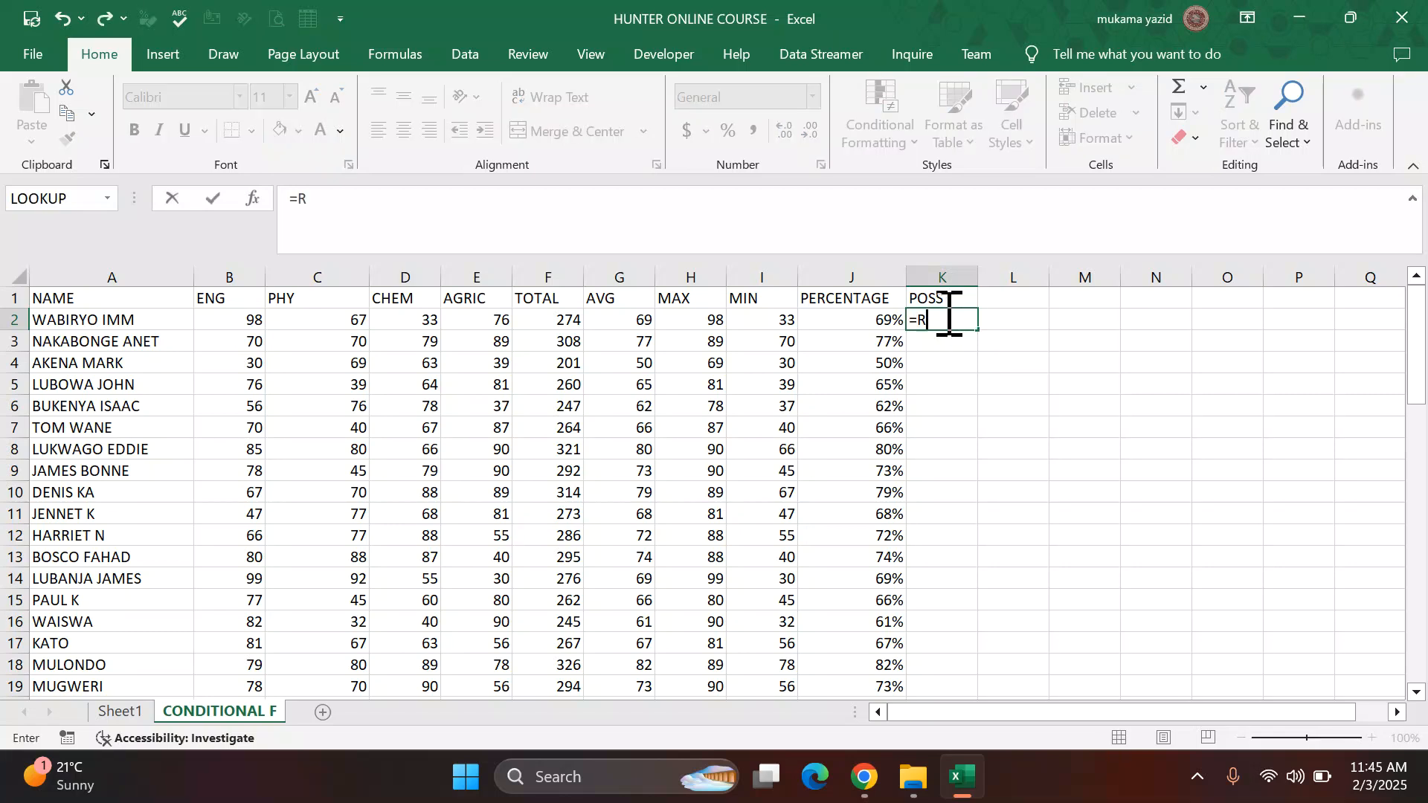
{"action": "type", "text": "ANK"}
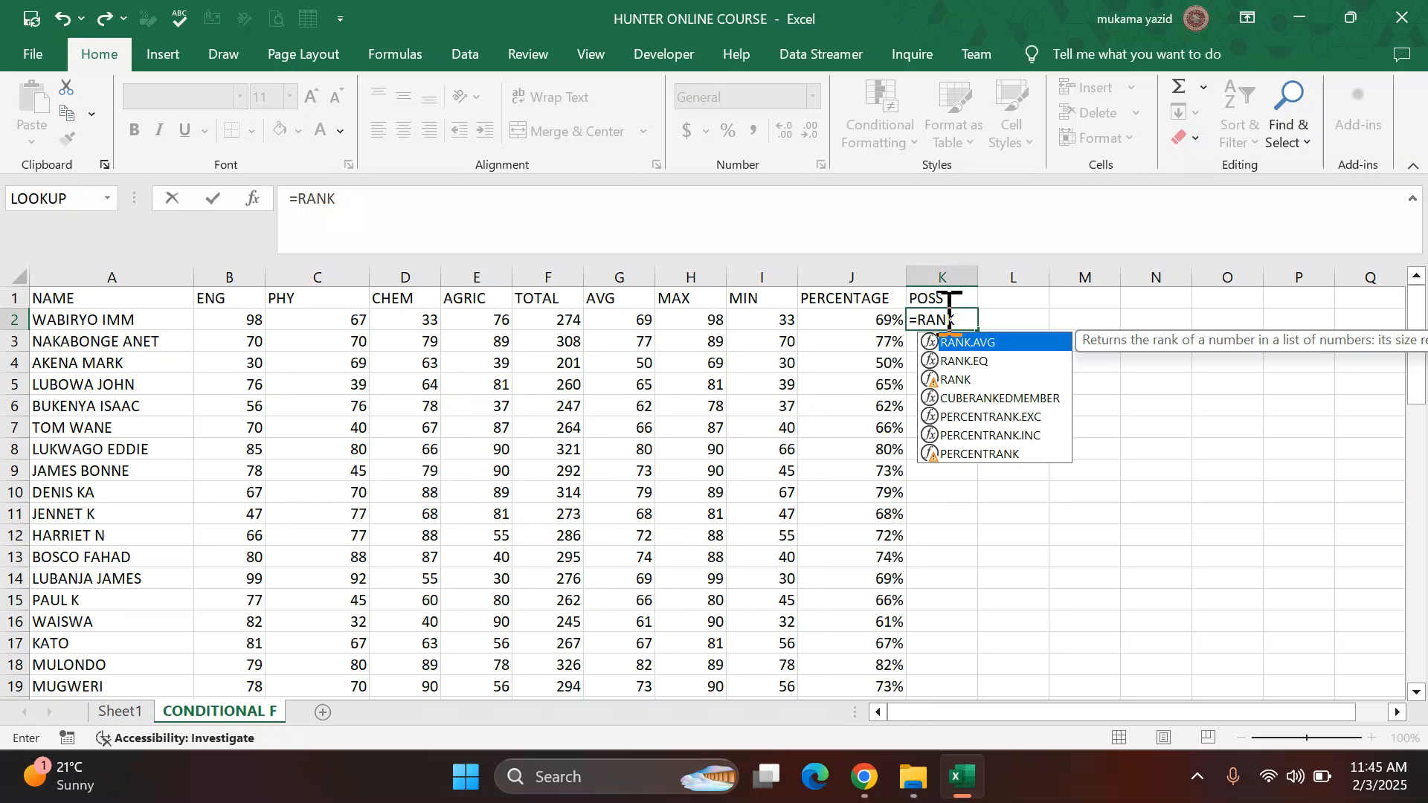
{"action": "left_click", "coordinate": [954, 362]}
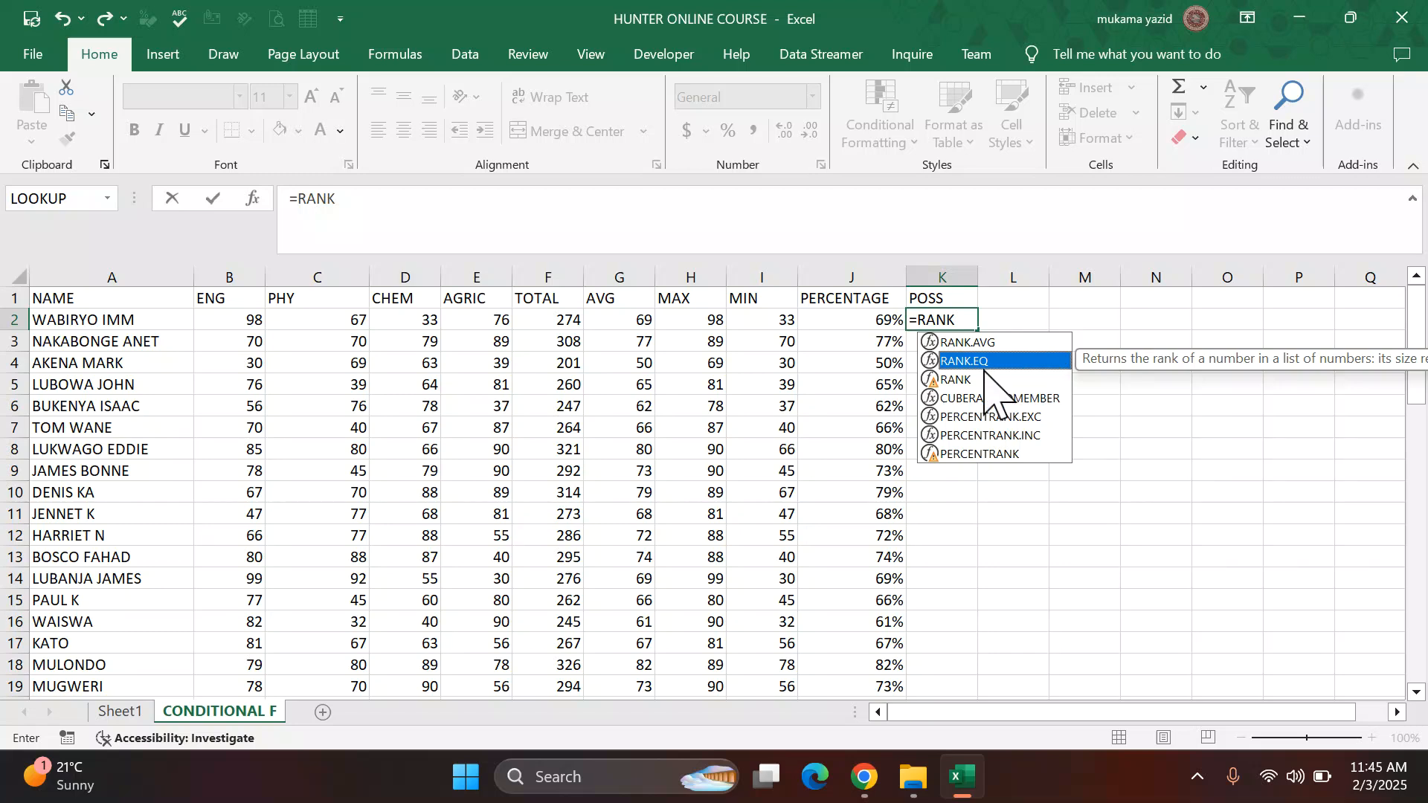
Step: Switch to the challenge PDF to review the position requirement, then return to the workbook
{"action": "left_click", "coordinate": [866, 777]}
{"action": "scroll", "coordinate": [818, 520], "scroll_direction": "down", "scroll_amount": 2}
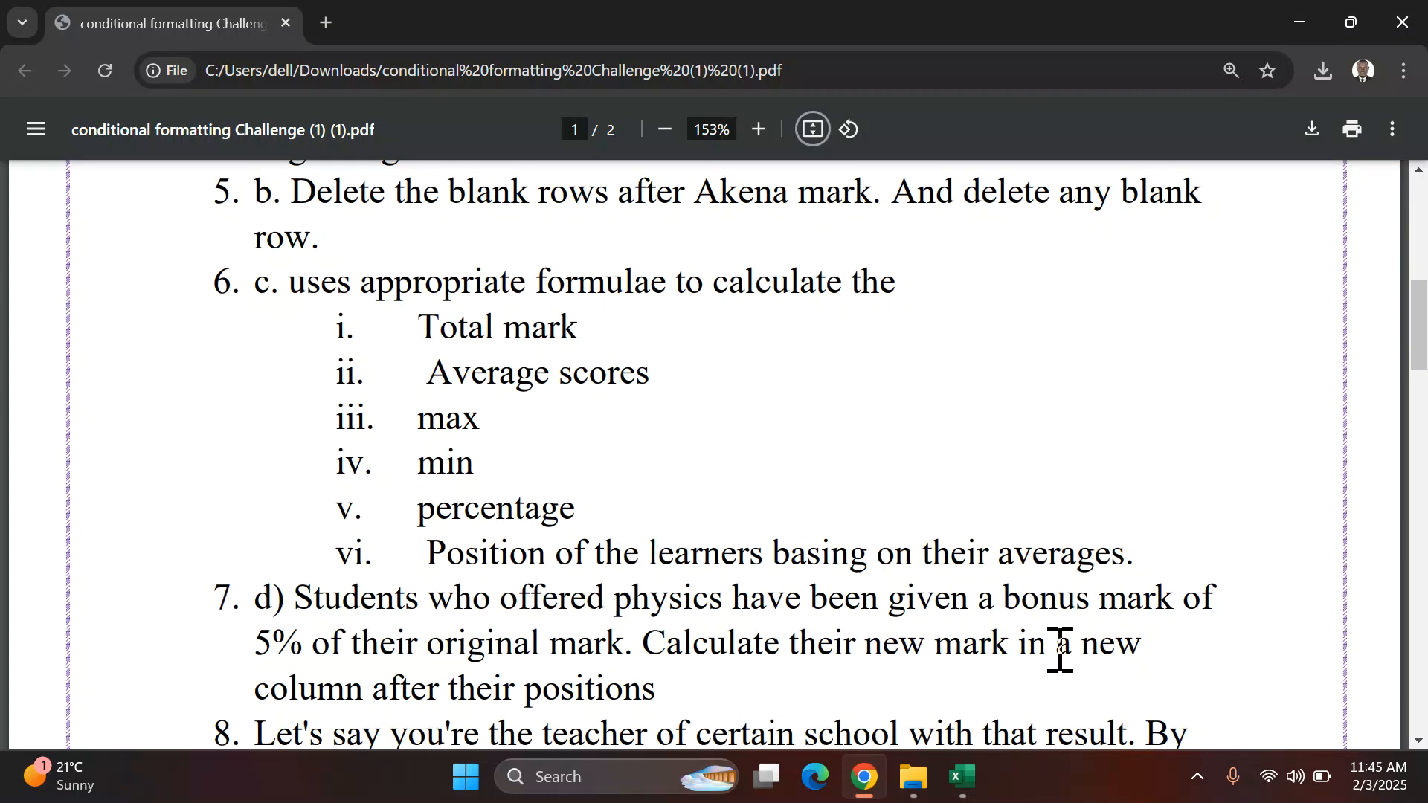
{"action": "left_click", "coordinate": [961, 777]}
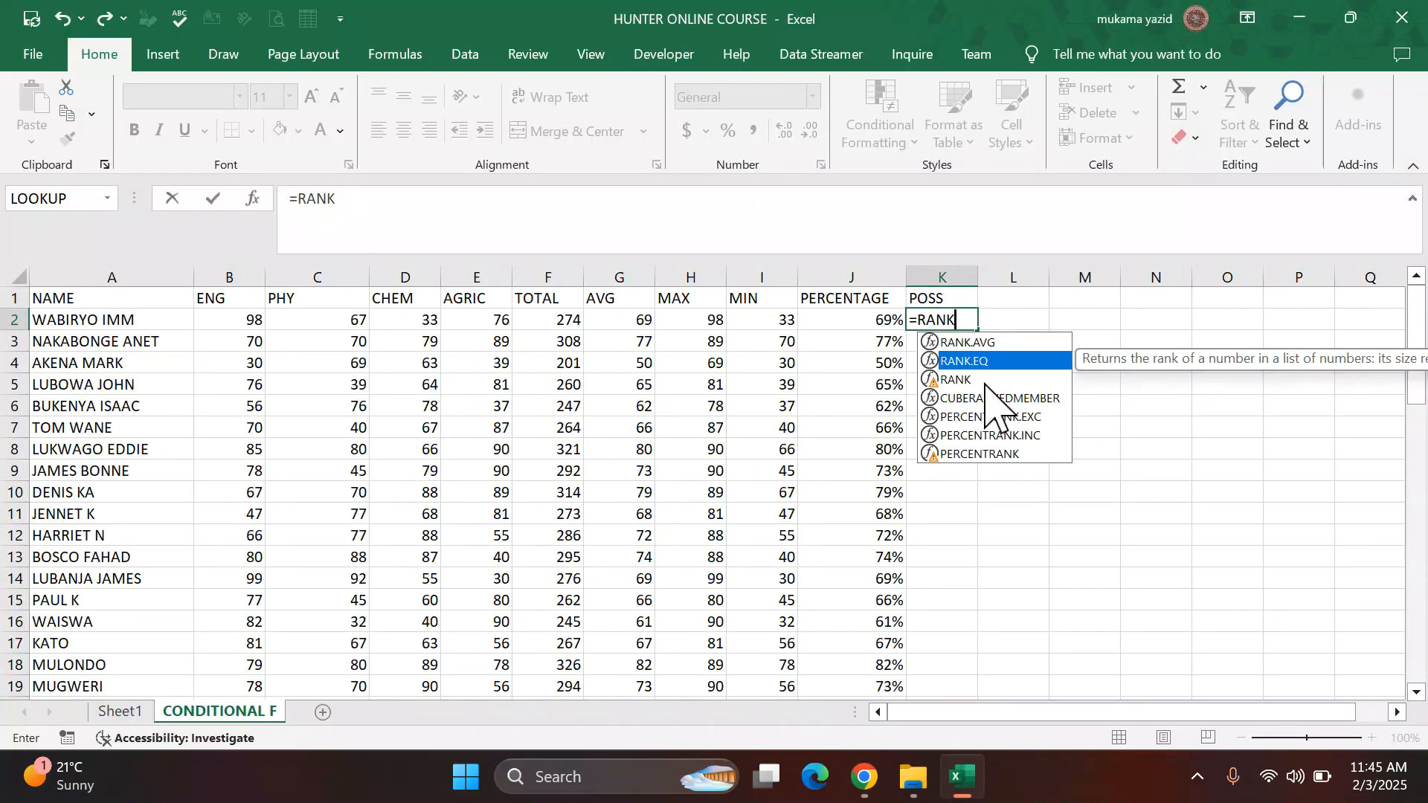
Step: Complete the formula as =RANK.AVG(G2,$G$2:$G$54), ranking the student's average against the locked AVG range
{"action": "left_click", "coordinate": [989, 343]}
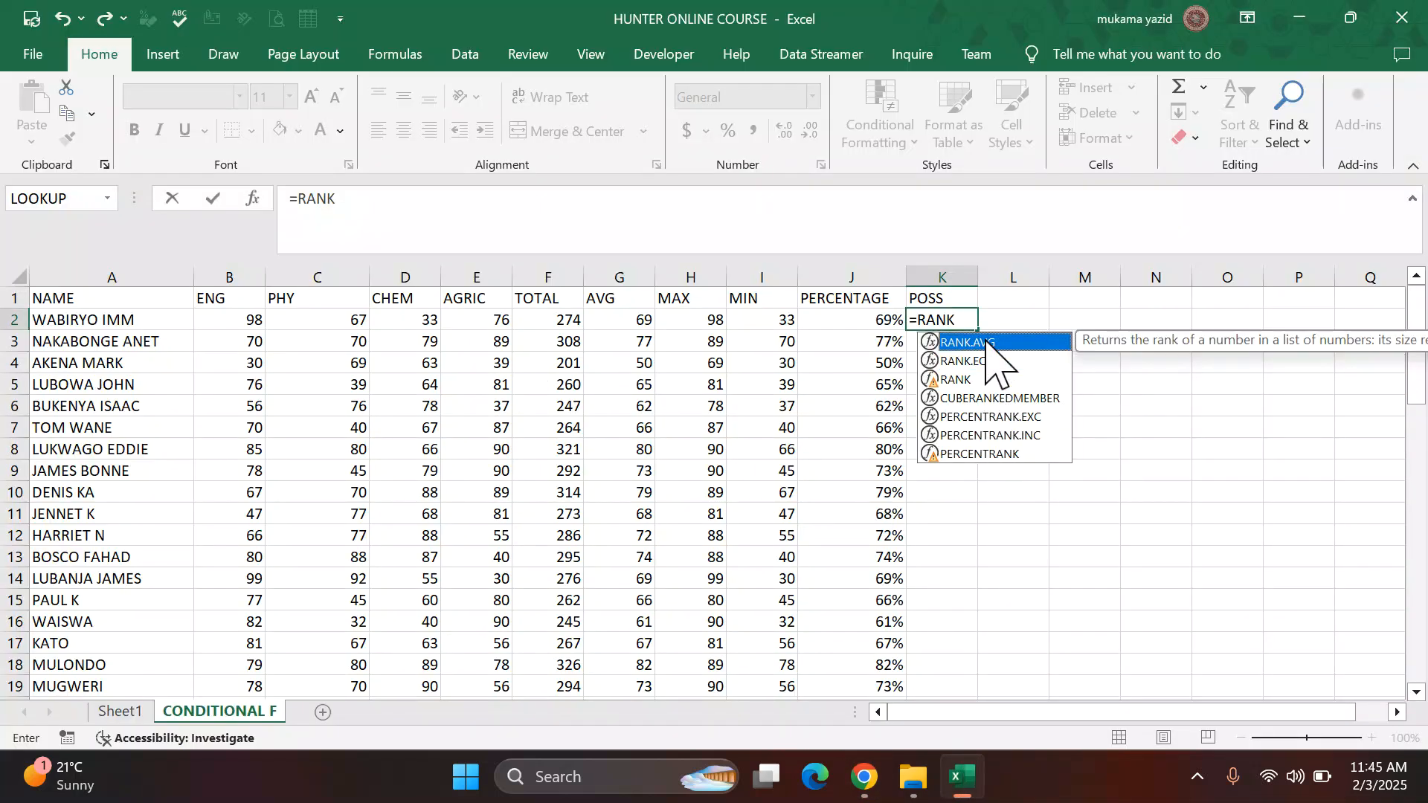
{"action": "double_click", "coordinate": [989, 344]}
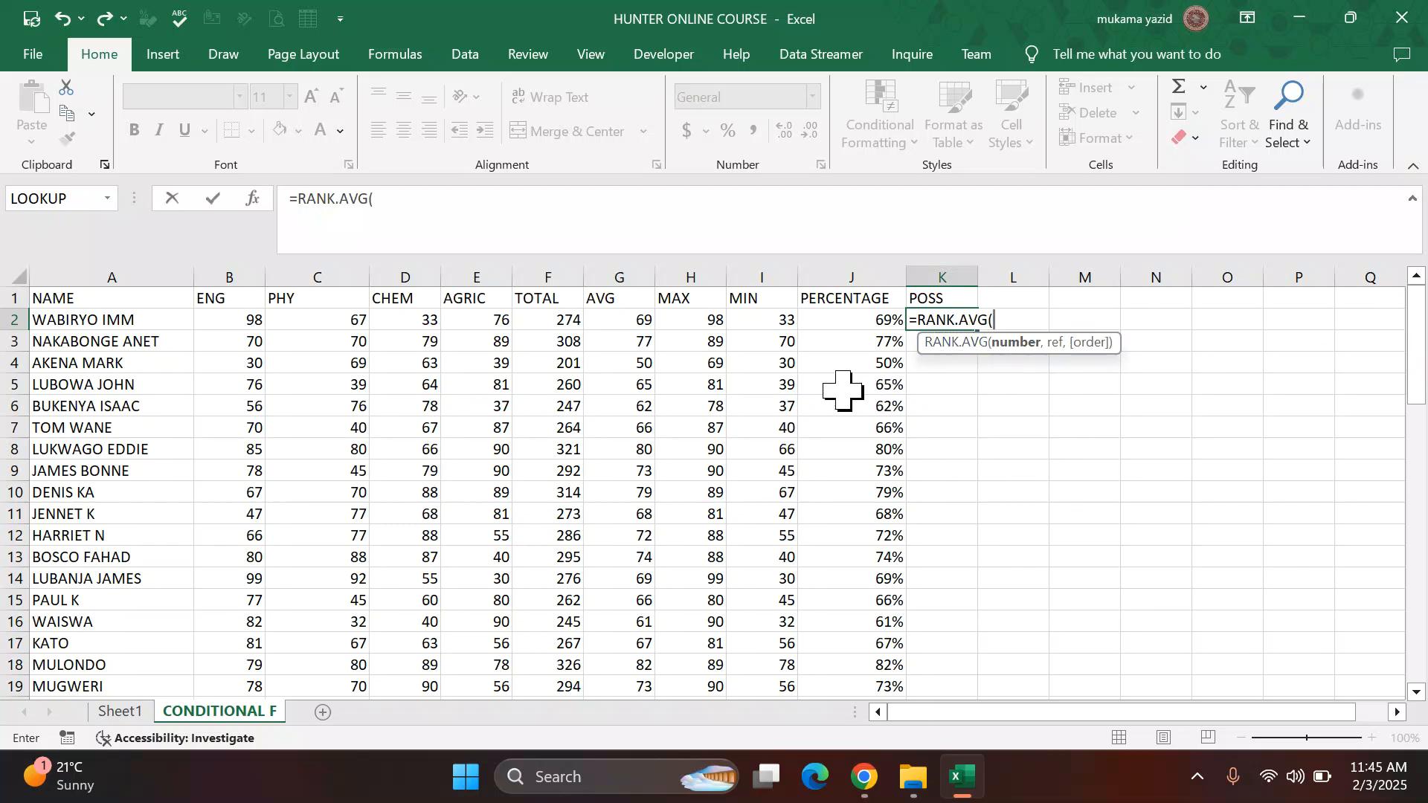
{"action": "left_click", "coordinate": [618, 318]}
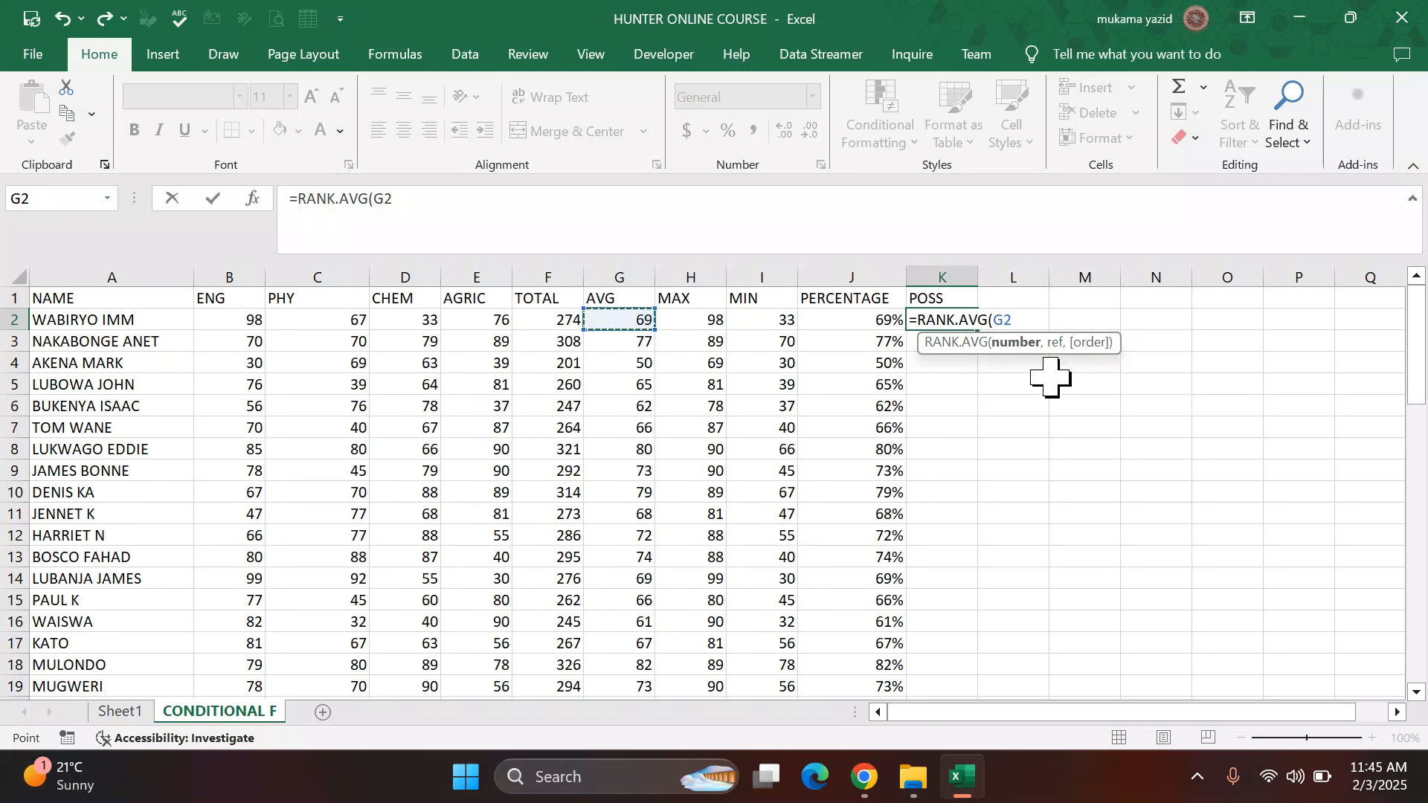
{"action": "type", "text": ","}
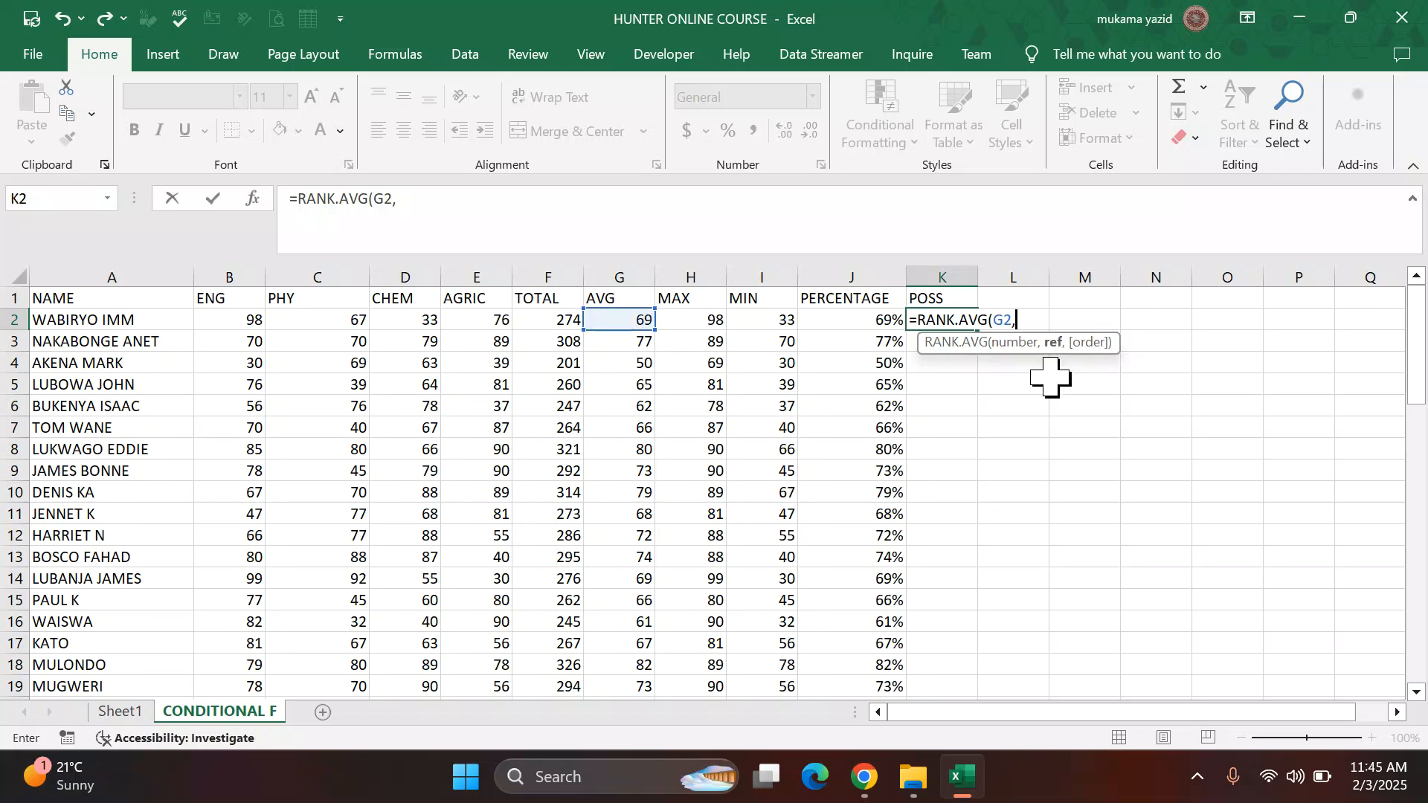
{"action": "left_click", "coordinate": [634, 323]}
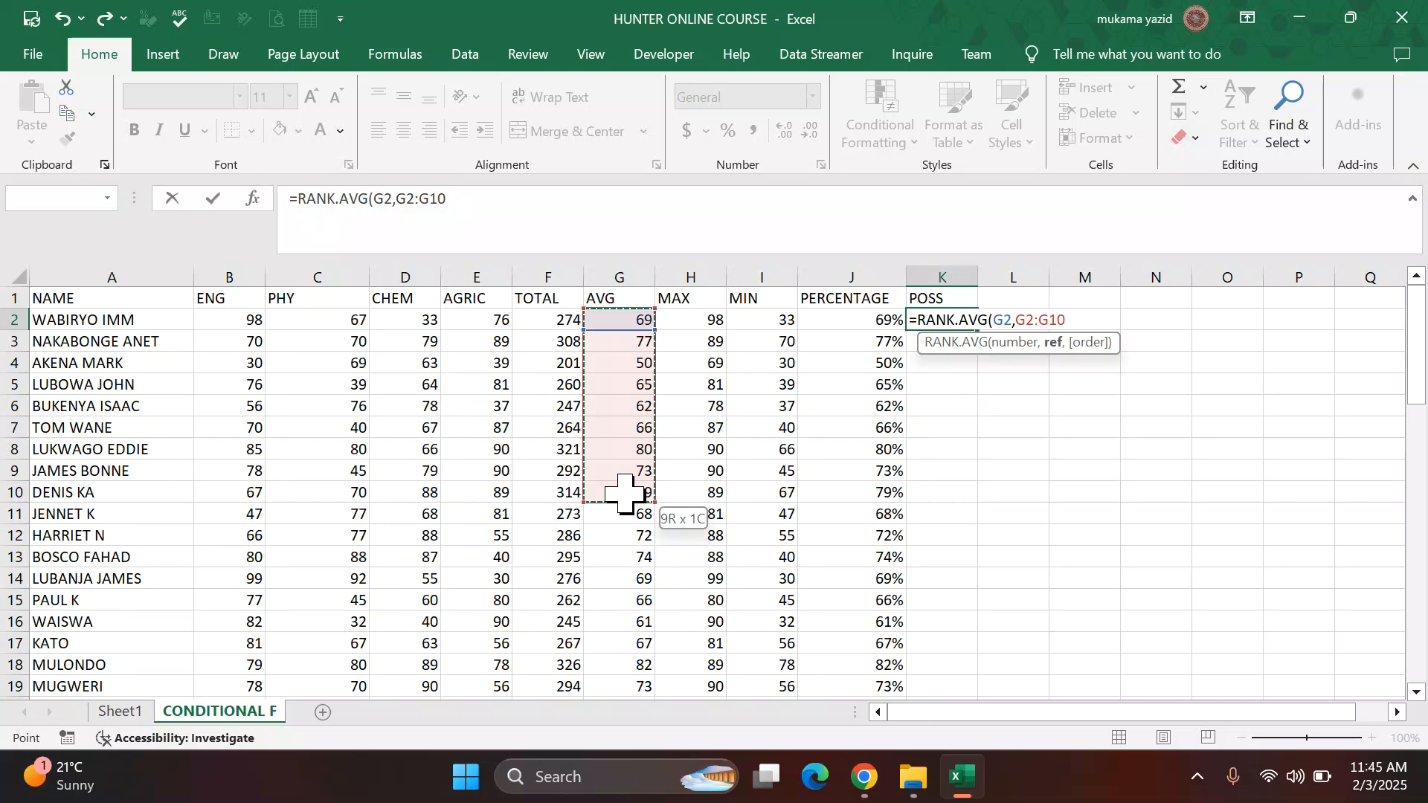
{"action": "left_click_drag", "start_coordinate": [624, 493], "coordinate": [616, 671]}
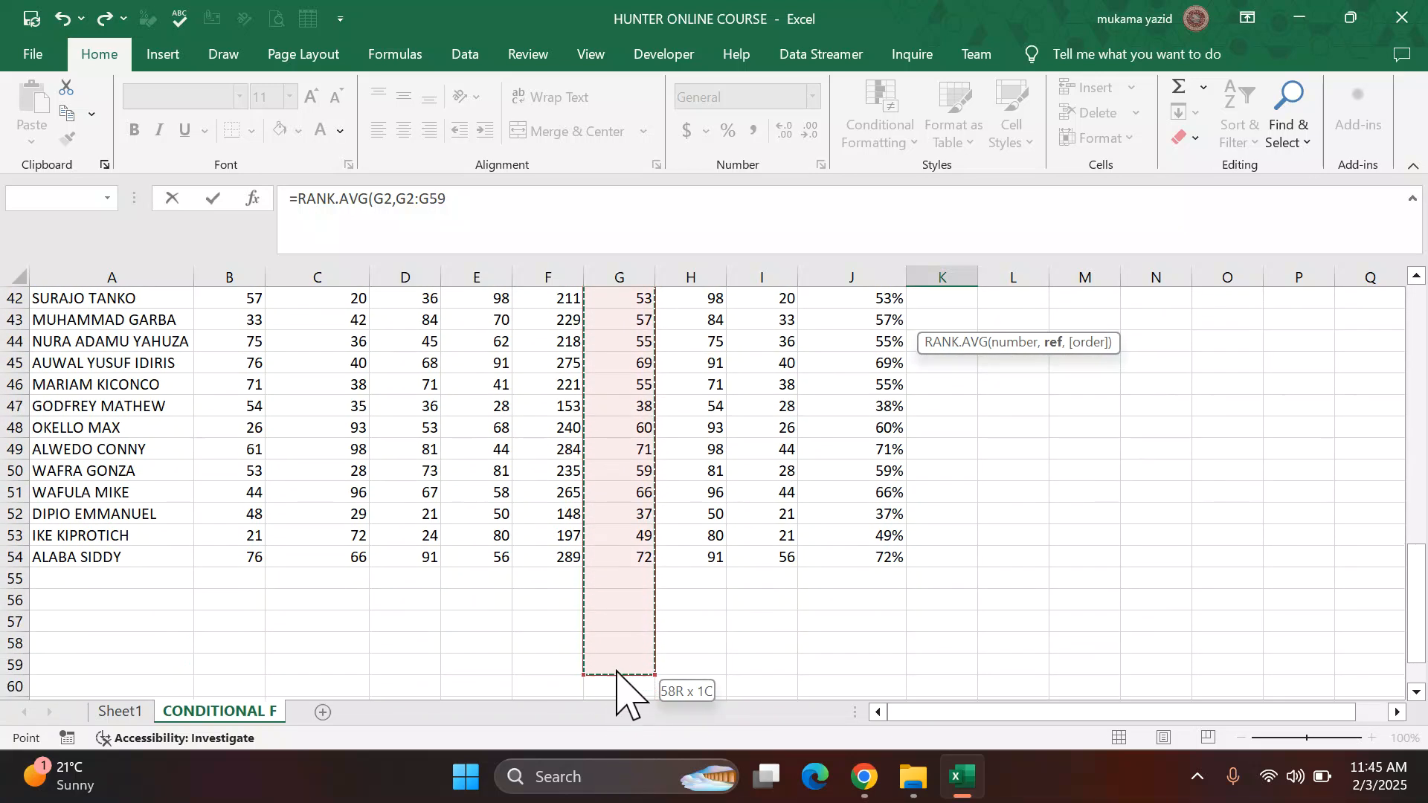
{"action": "left_click_drag", "start_coordinate": [644, 565], "coordinate": [642, 560]}
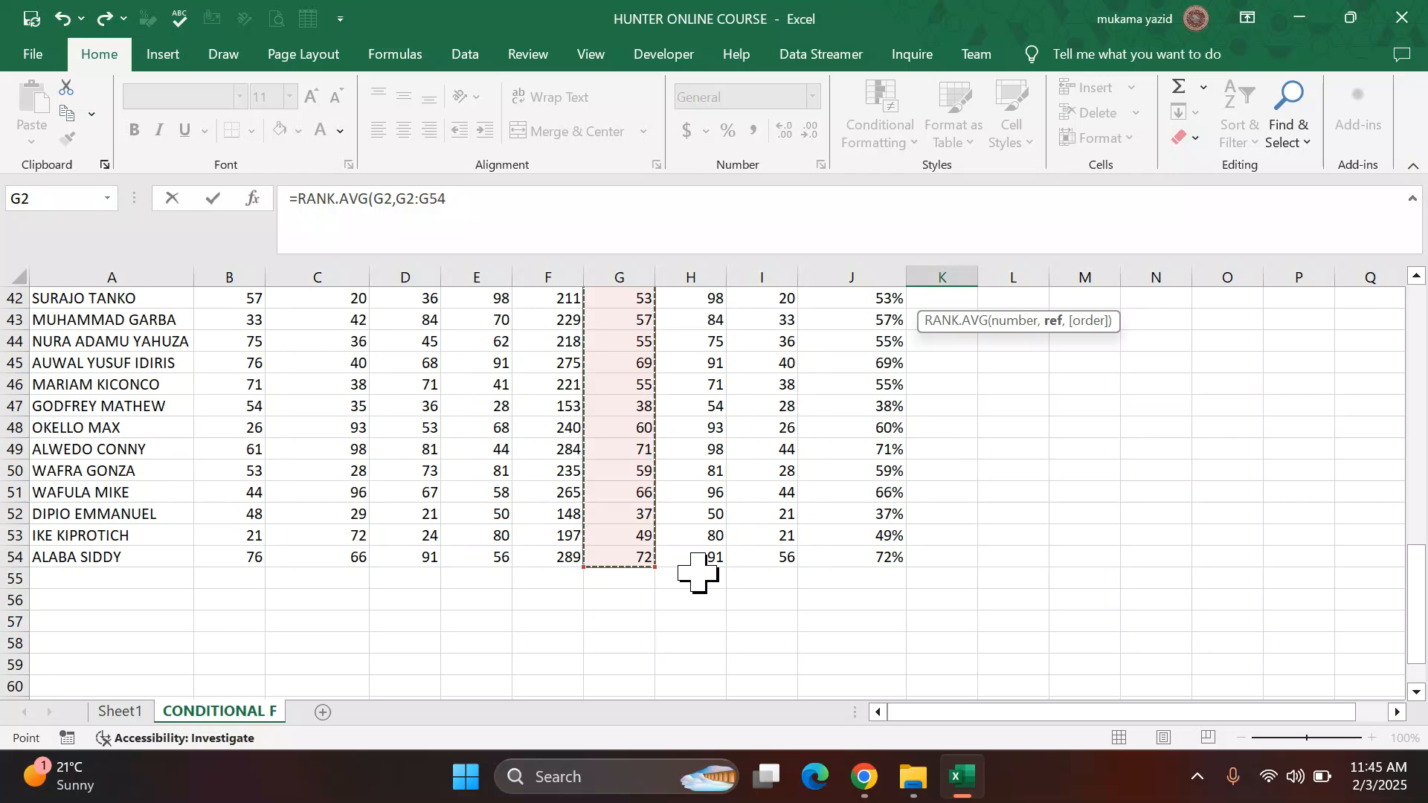
{"action": "key", "text": "F4"}
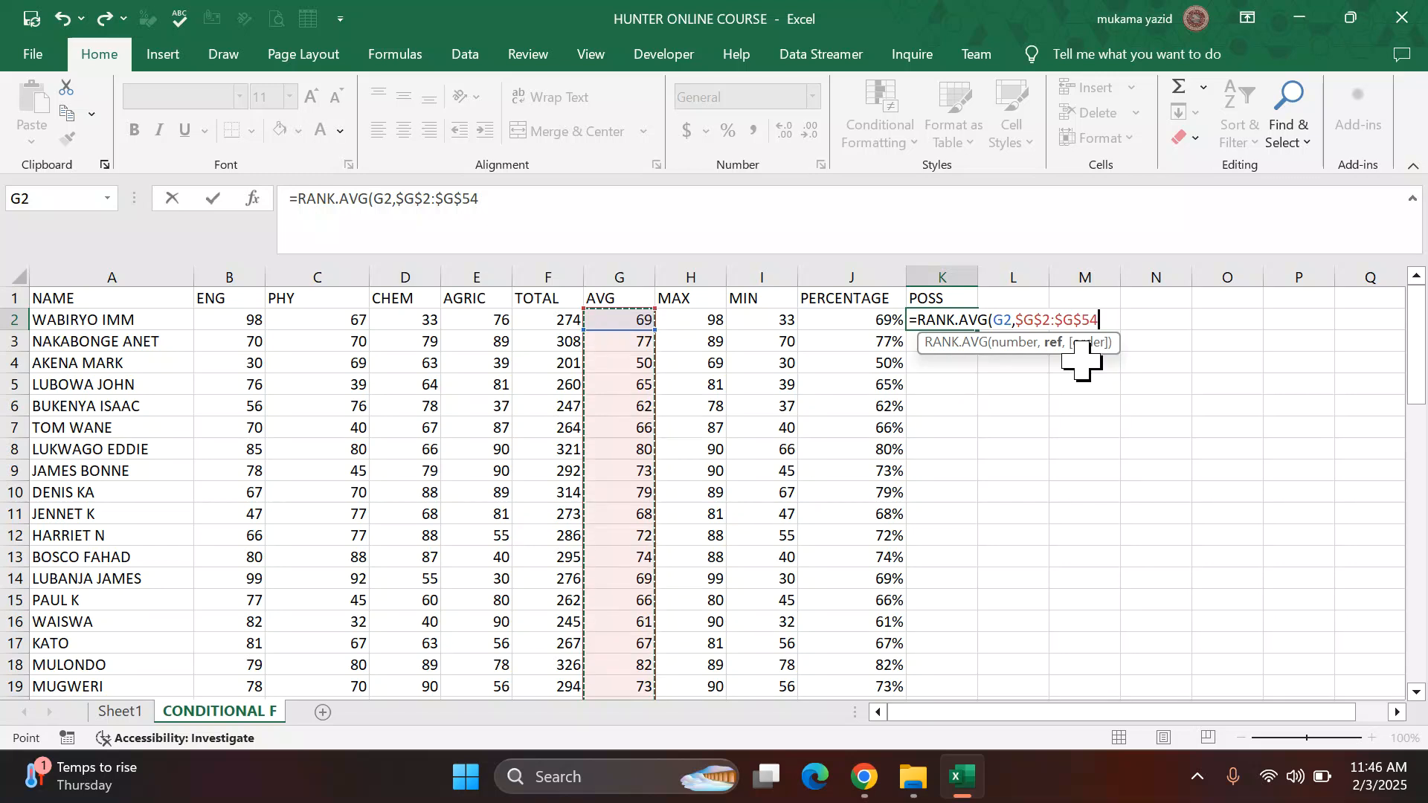
{"action": "type", "text": ")"}
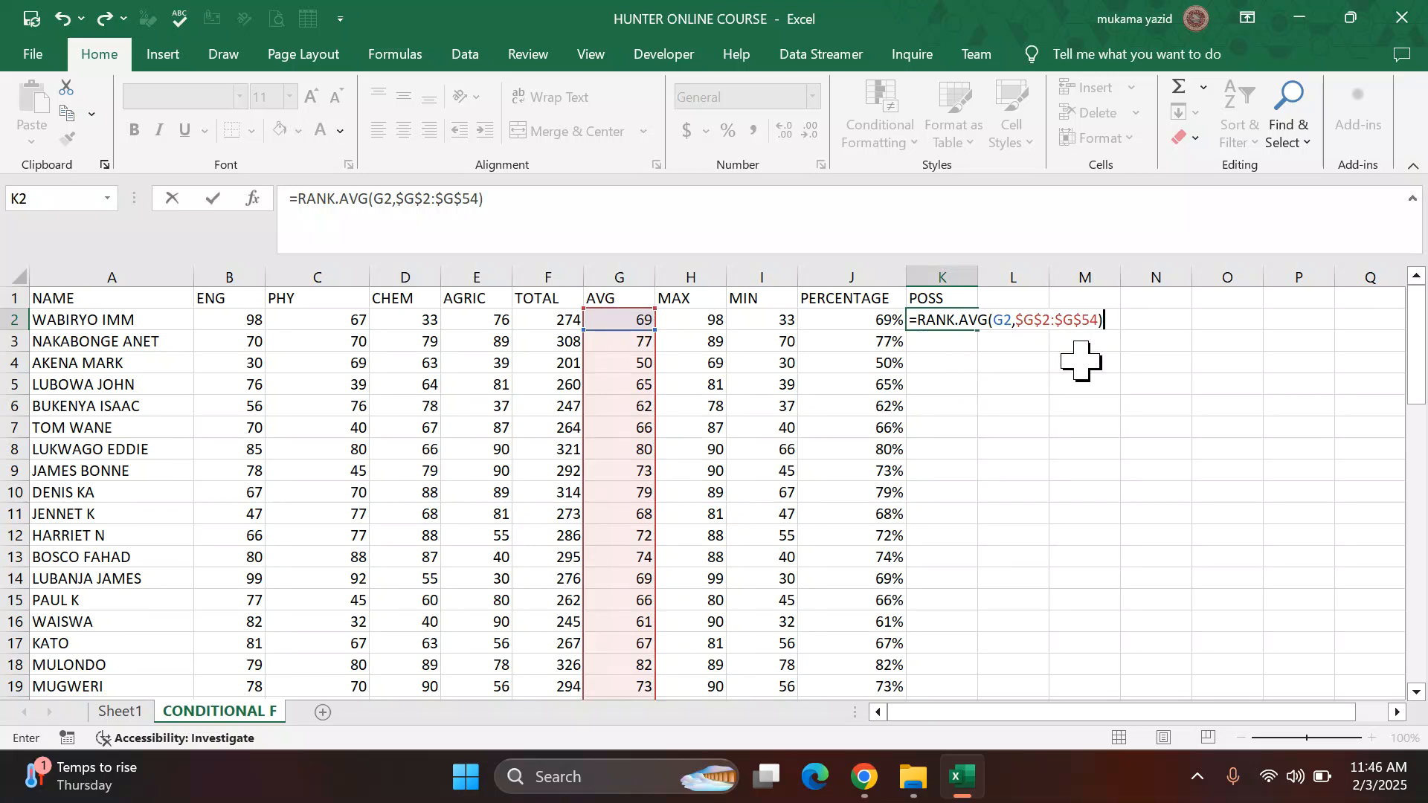
{"action": "key", "text": "Return"}
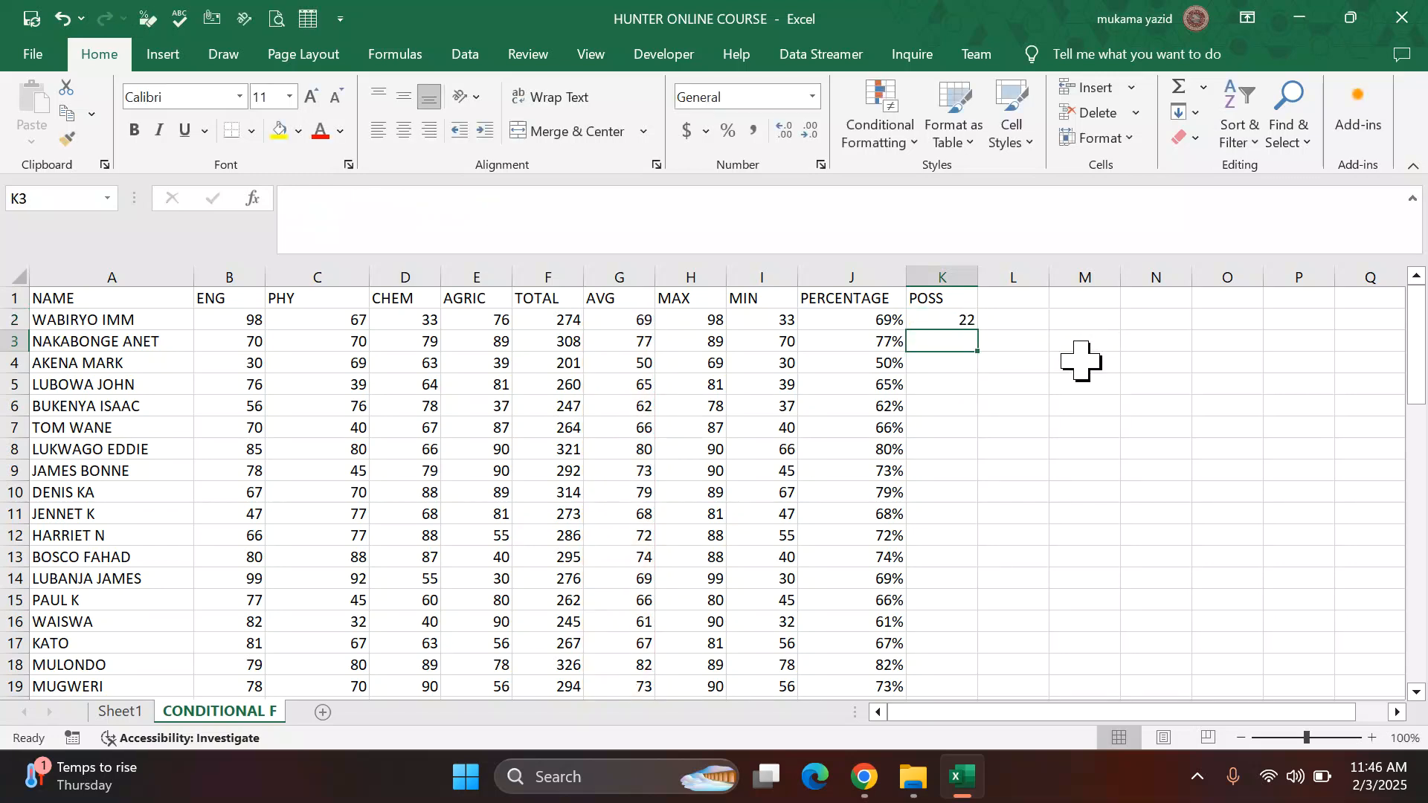
Step: Fill the position formula down the POSS column and display the ranks with no decimal places
{"action": "left_click", "coordinate": [958, 320]}
{"action": "left_click_drag", "start_coordinate": [978, 330], "coordinate": [977, 332]}
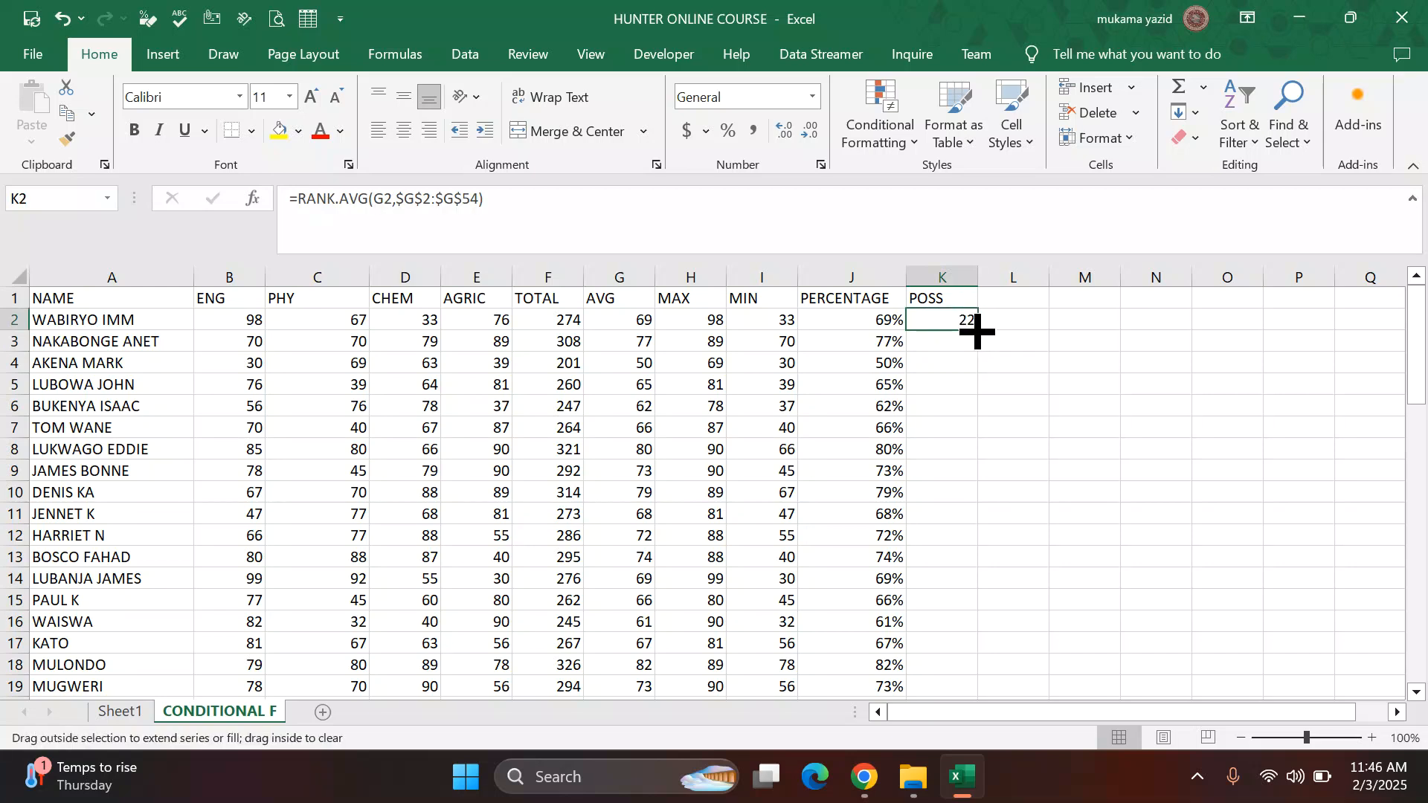
{"action": "double_click", "coordinate": [977, 332]}
{"action": "scroll", "coordinate": [1015, 415], "scroll_direction": "down", "scroll_amount": 2}
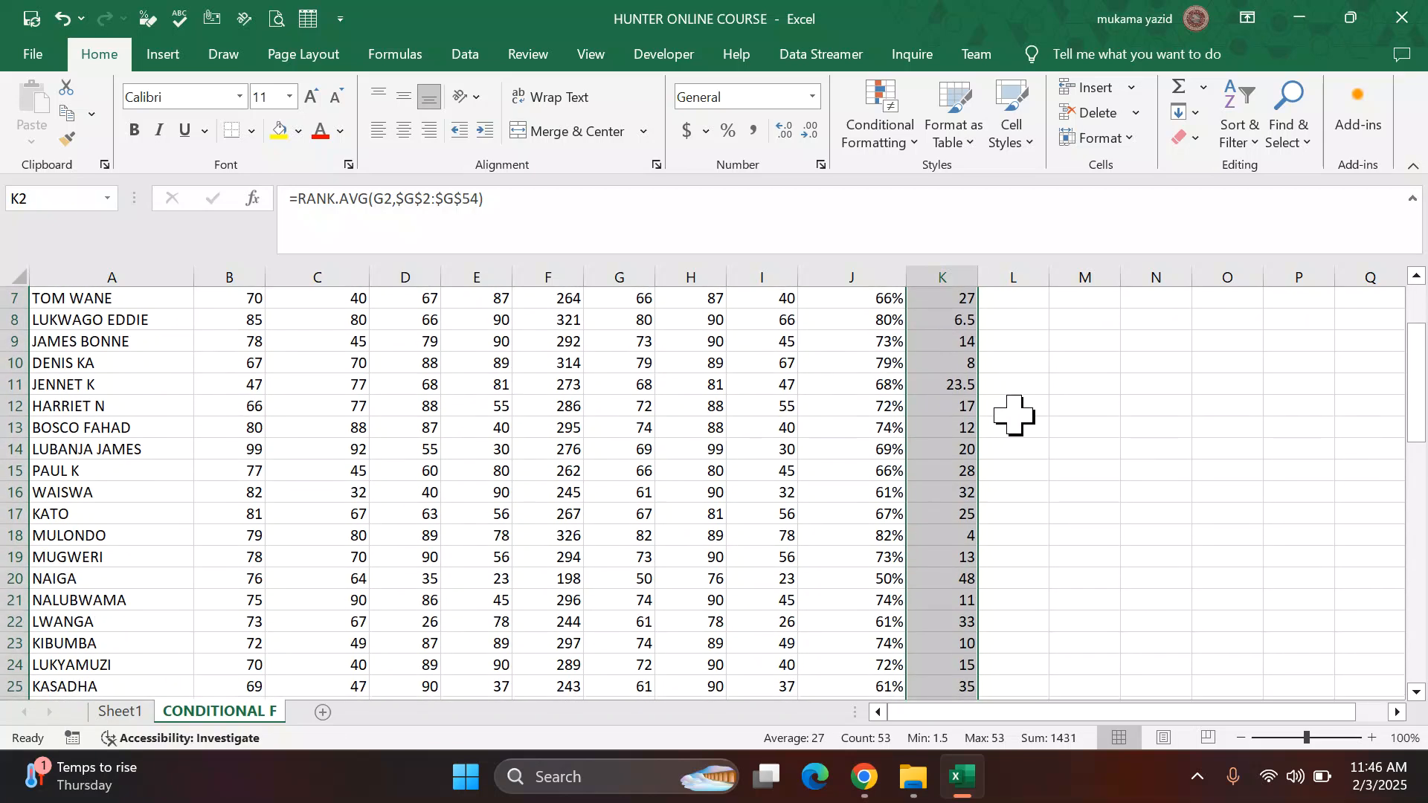
{"action": "scroll", "coordinate": [1014, 415], "scroll_direction": "down", "scroll_amount": 1}
{"action": "scroll", "coordinate": [1001, 487], "scroll_direction": "down", "scroll_amount": 5}
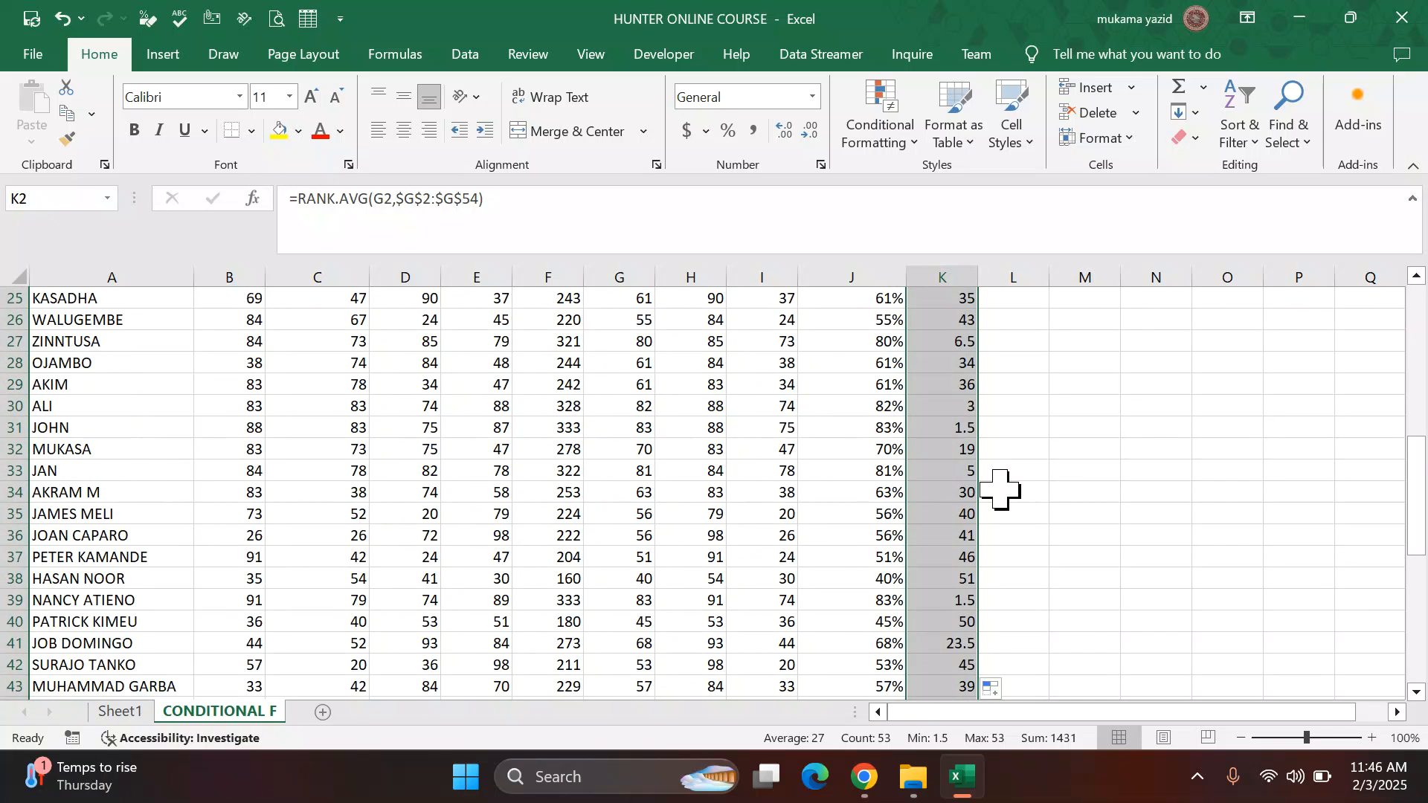
{"action": "scroll", "coordinate": [989, 488], "scroll_direction": "down", "scroll_amount": 1}
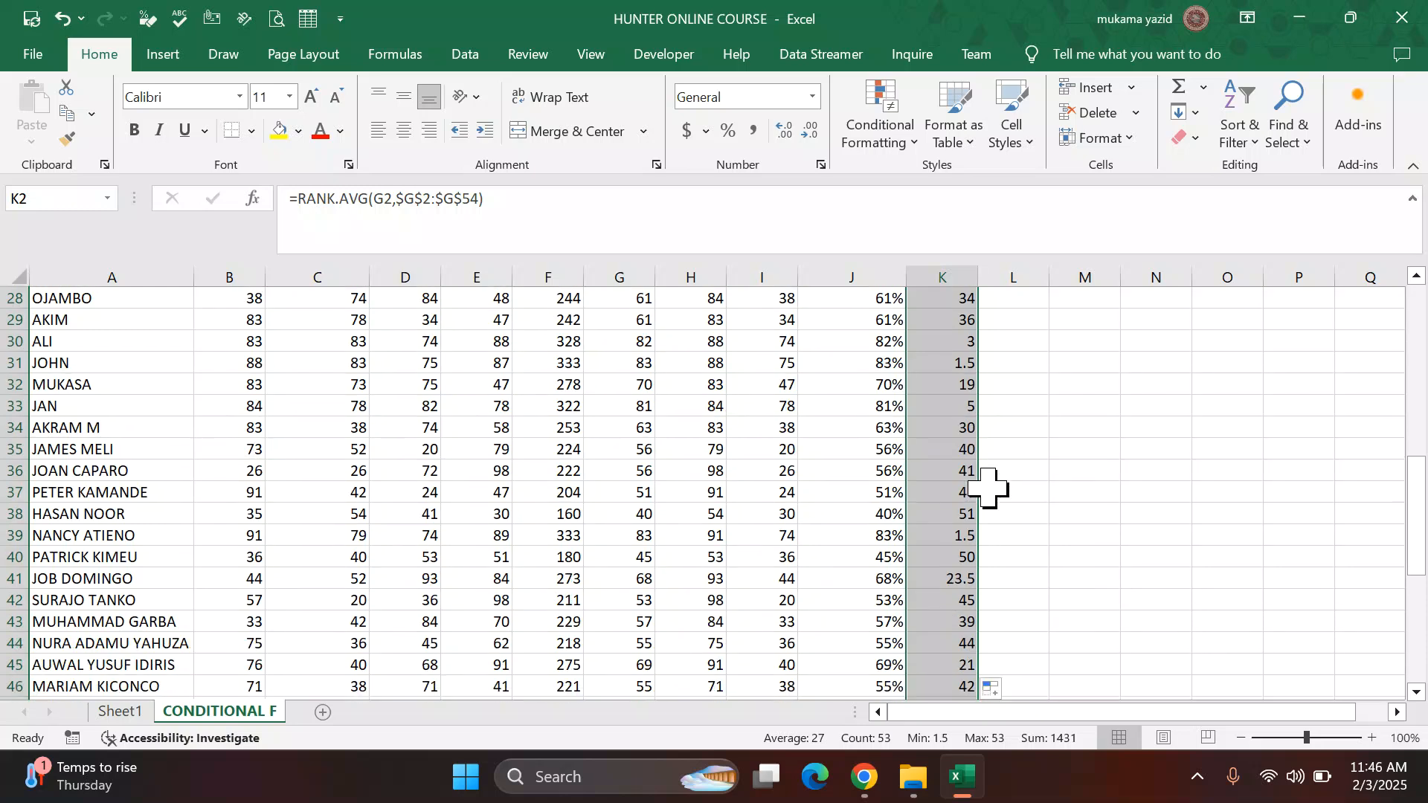
{"action": "scroll", "coordinate": [993, 446], "scroll_direction": "up", "scroll_amount": 9}
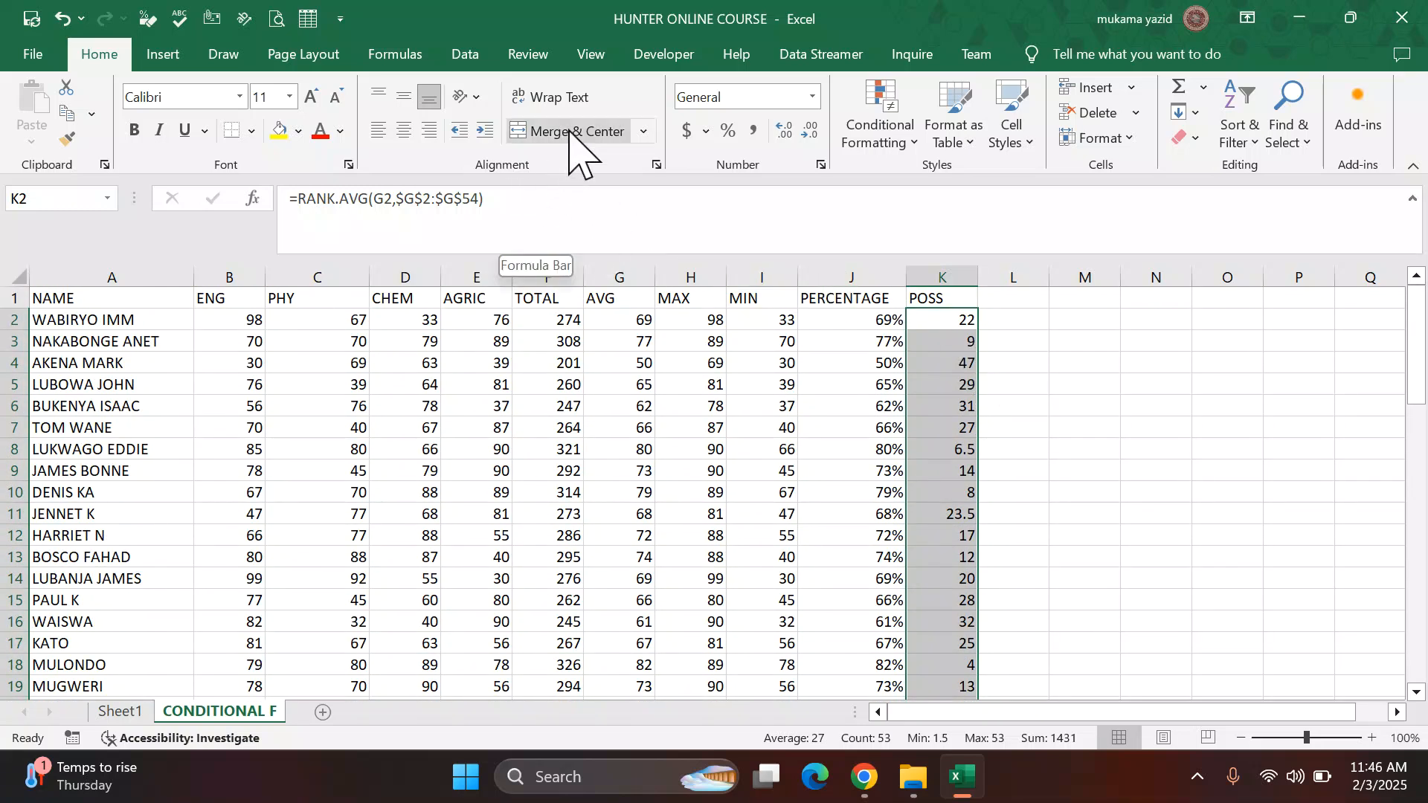
{"action": "left_click", "coordinate": [812, 133]}
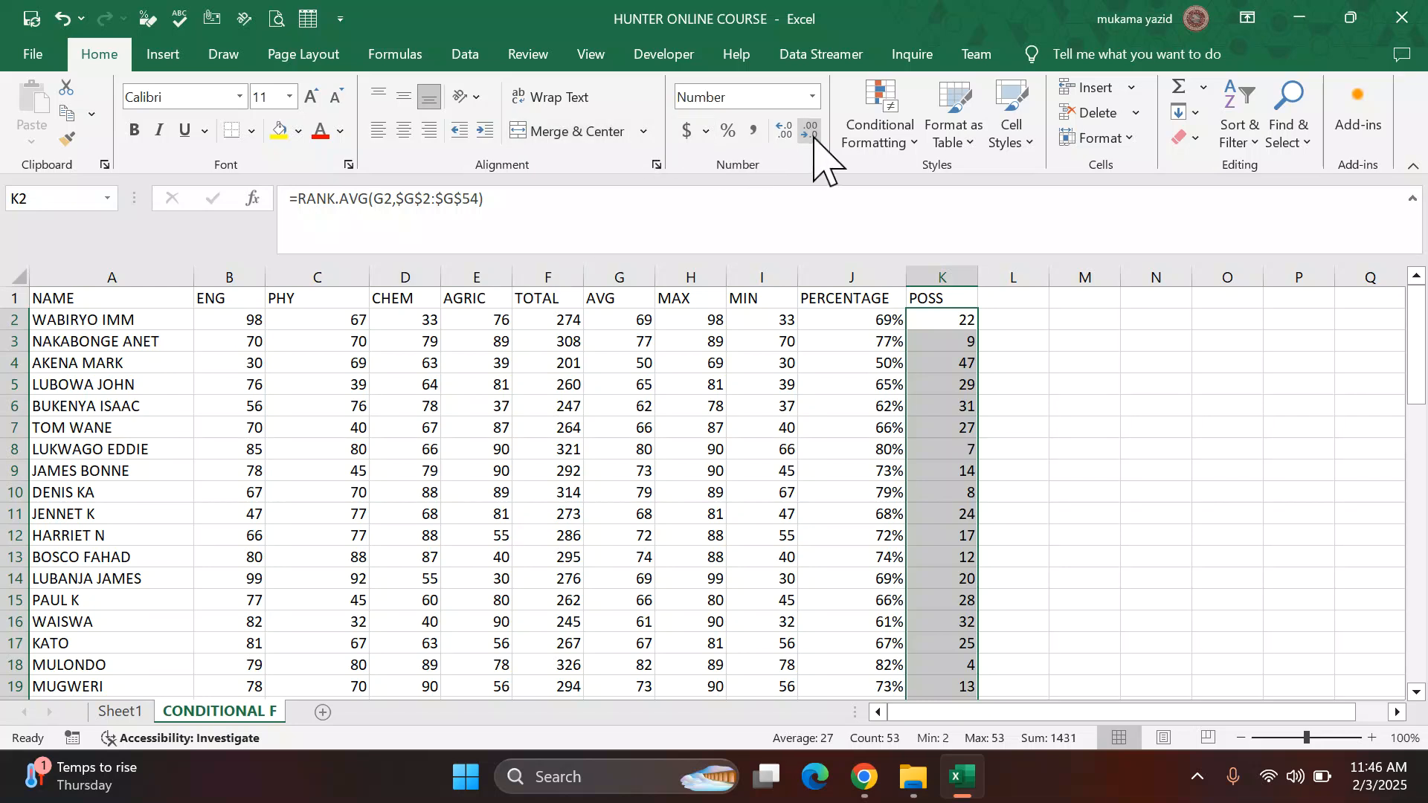
Step: Scroll through the POSS column to review the calculated positions for all students
{"action": "scroll", "coordinate": [996, 420], "scroll_direction": "down", "scroll_amount": 5}
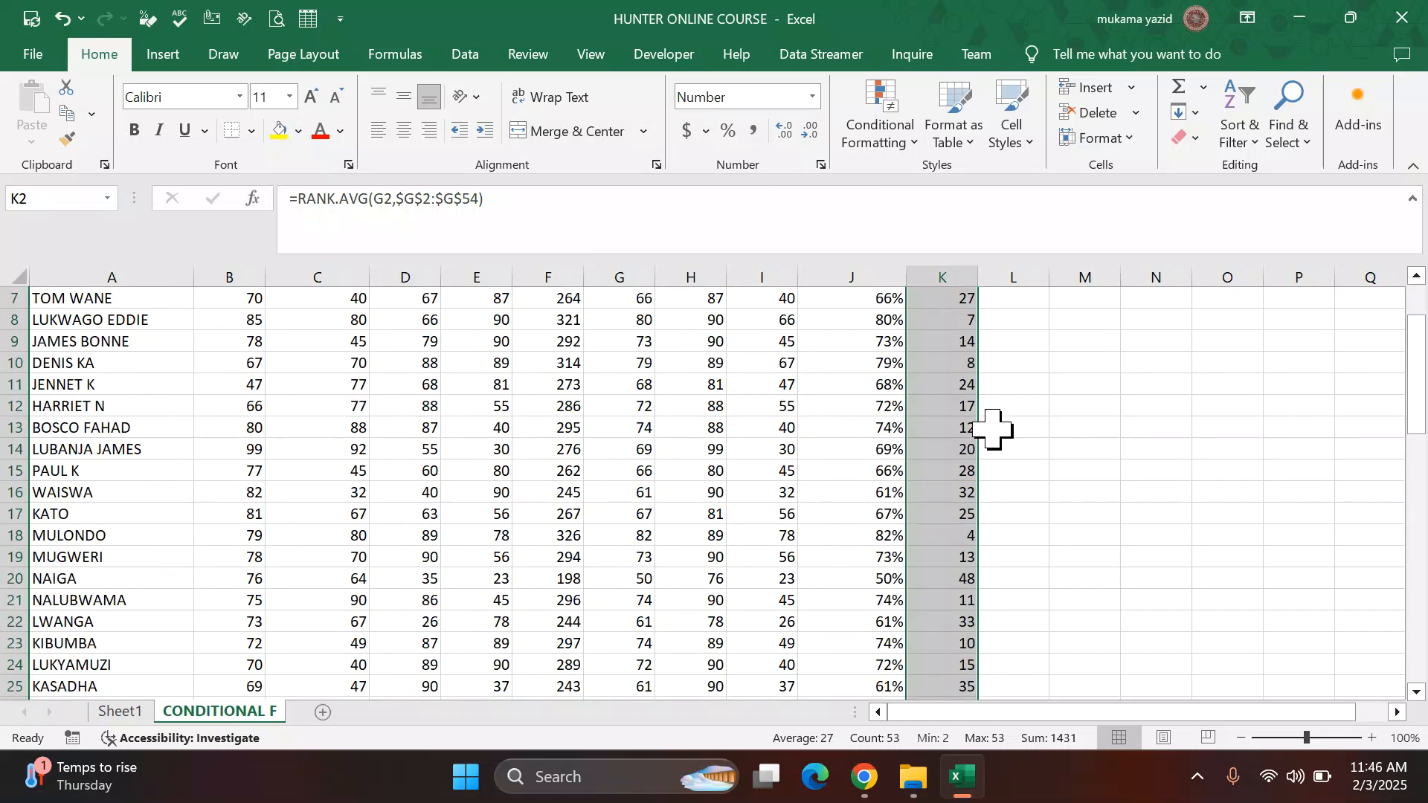
{"action": "scroll", "coordinate": [993, 414], "scroll_direction": "down", "scroll_amount": 10}
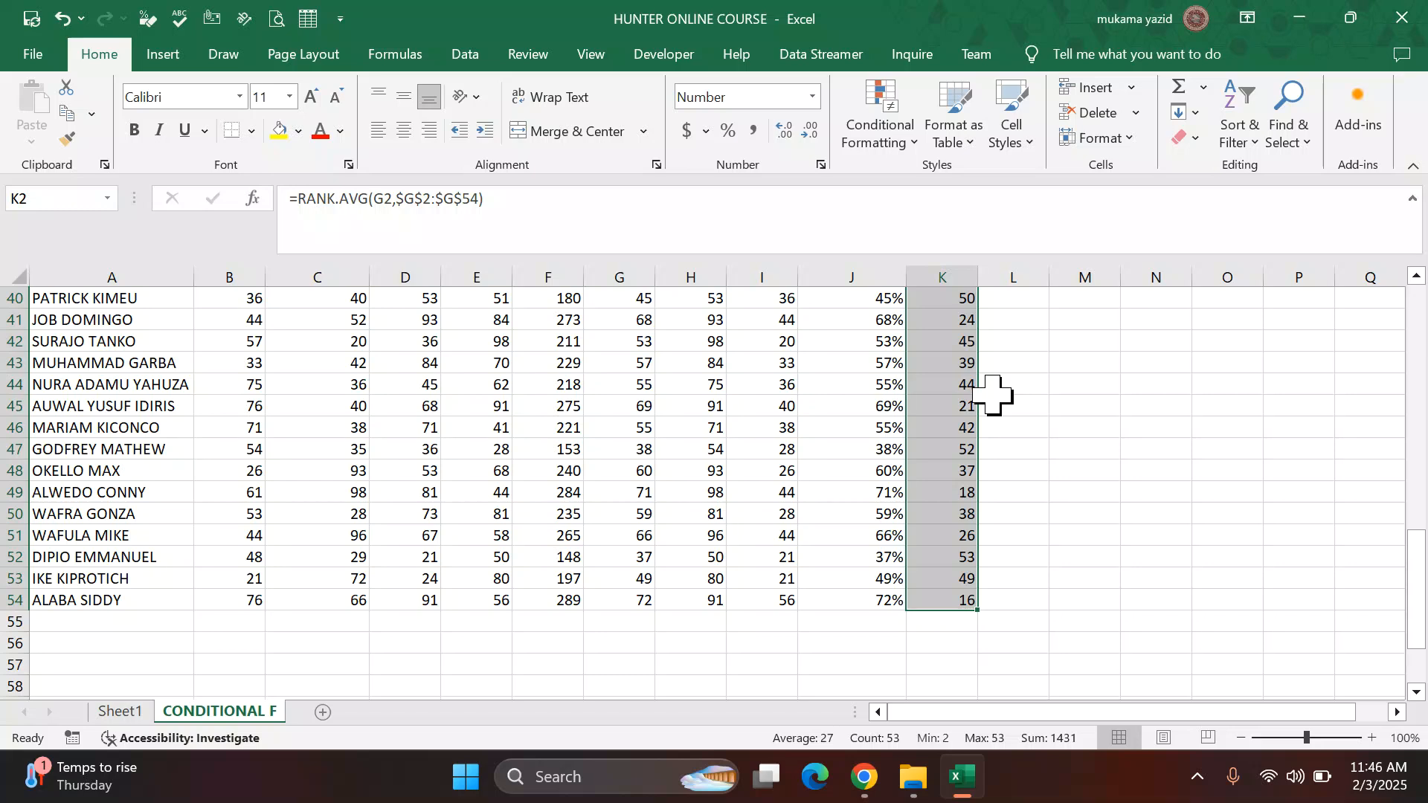
{"action": "scroll", "coordinate": [996, 391], "scroll_direction": "up", "scroll_amount": 4}
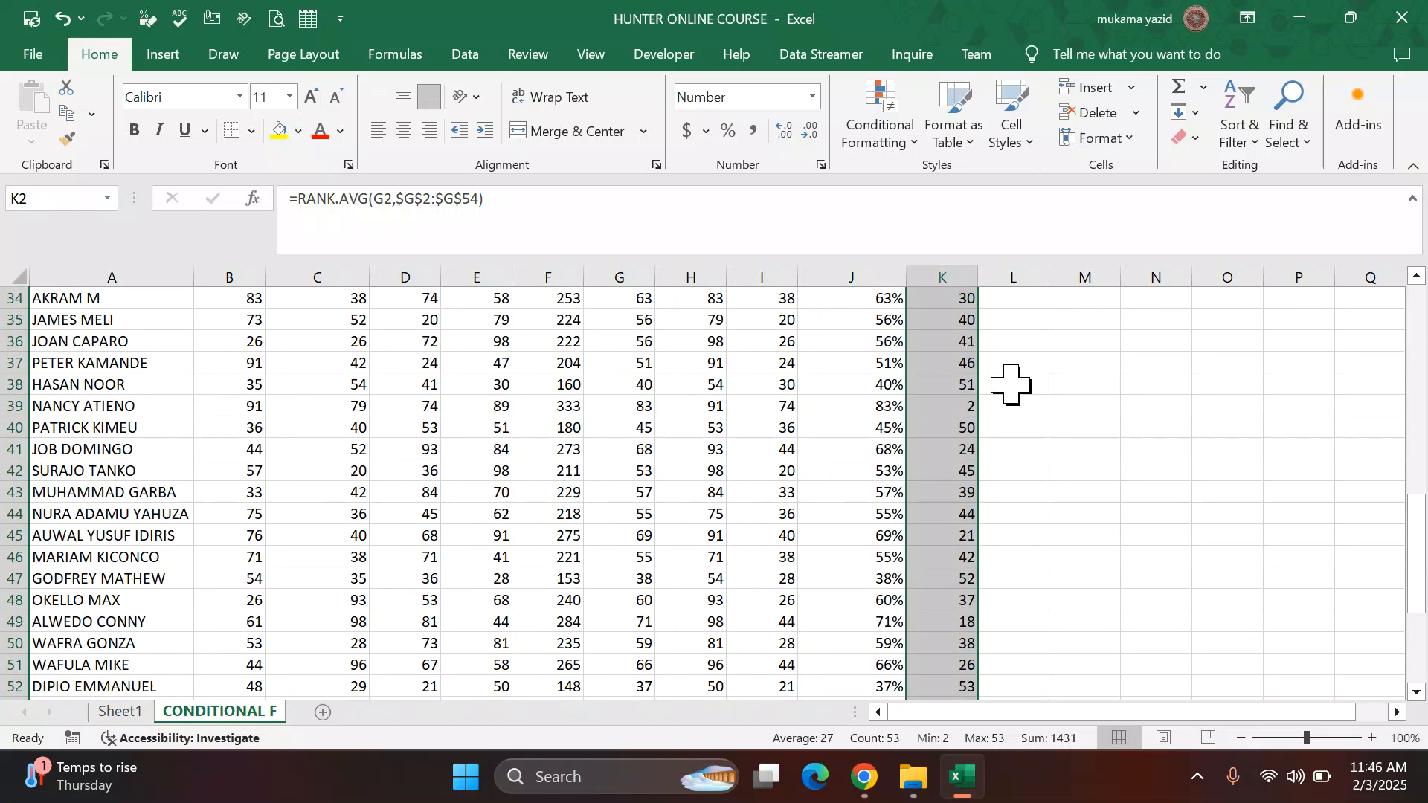
{"action": "scroll", "coordinate": [1011, 384], "scroll_direction": "up", "scroll_amount": 2}
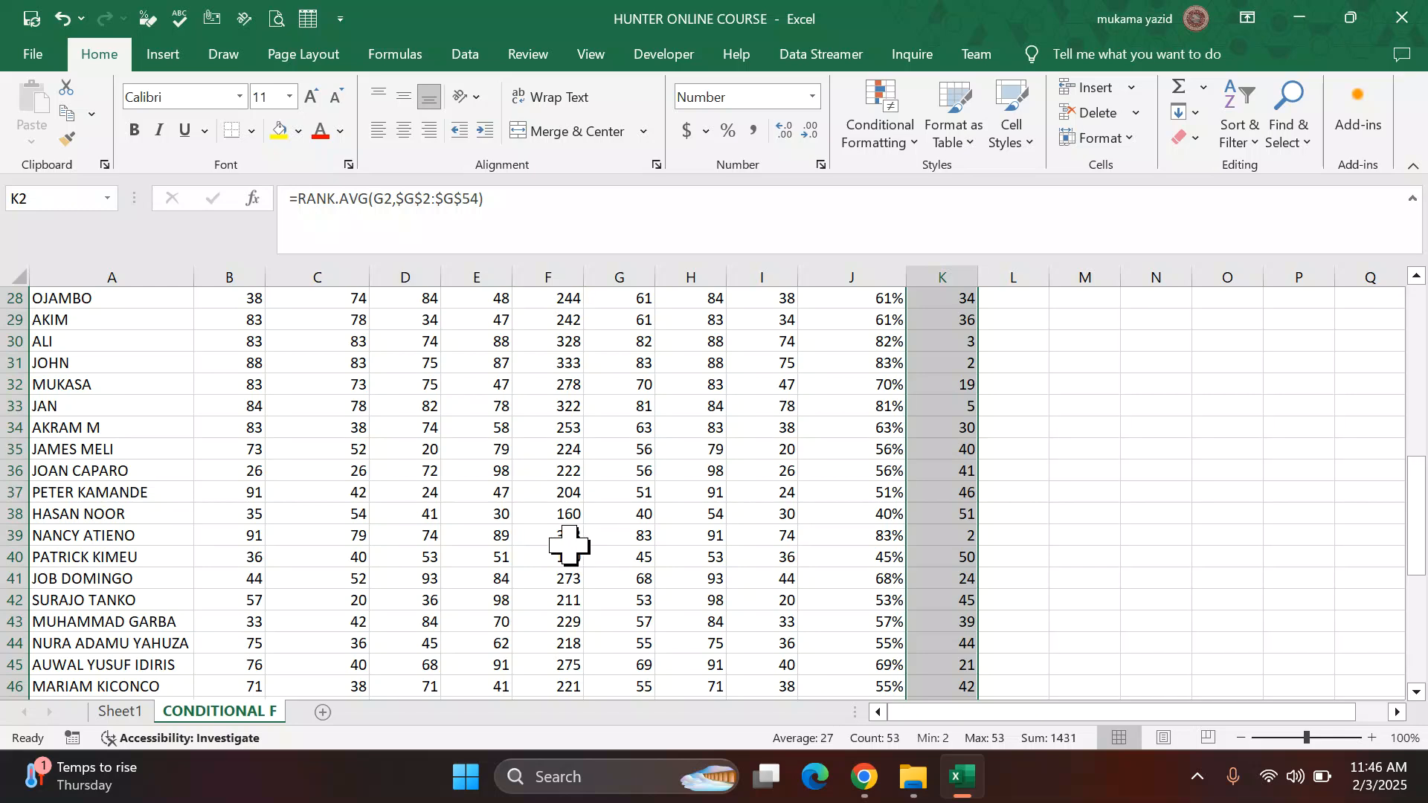
{"action": "scroll", "coordinate": [970, 465], "scroll_direction": "up", "scroll_amount": 2}
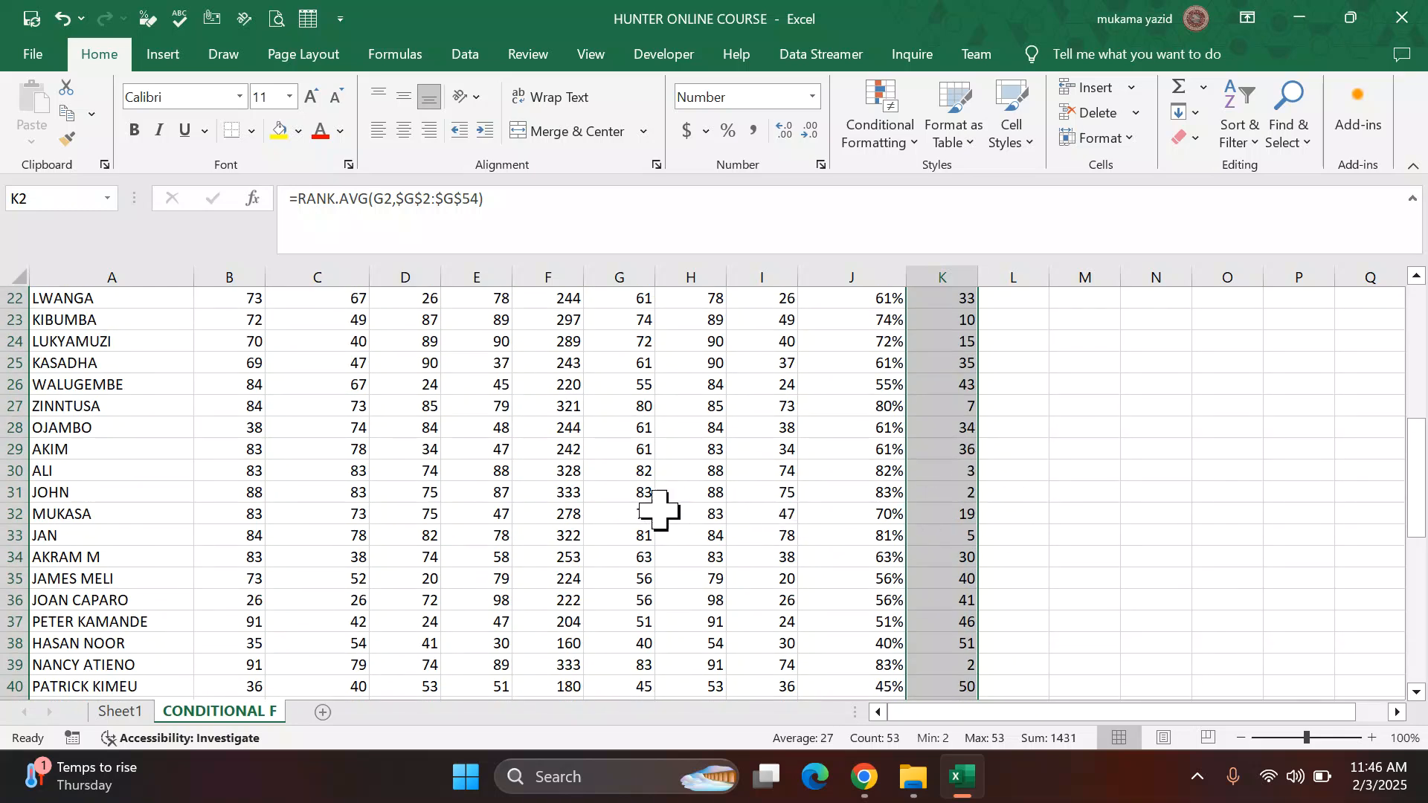
{"action": "scroll", "coordinate": [962, 467], "scroll_direction": "up", "scroll_amount": 4}
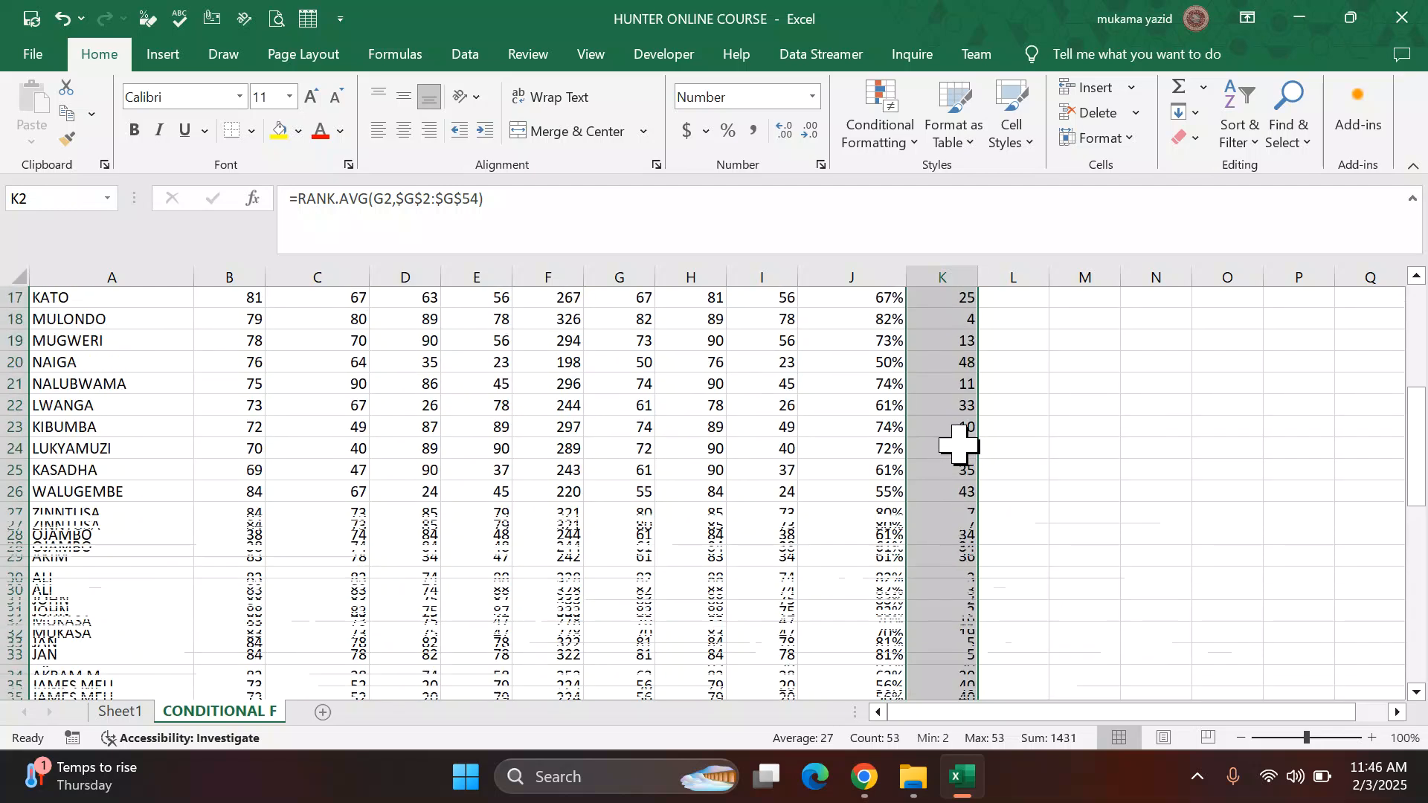
{"action": "scroll", "coordinate": [963, 437], "scroll_direction": "up", "scroll_amount": 3}
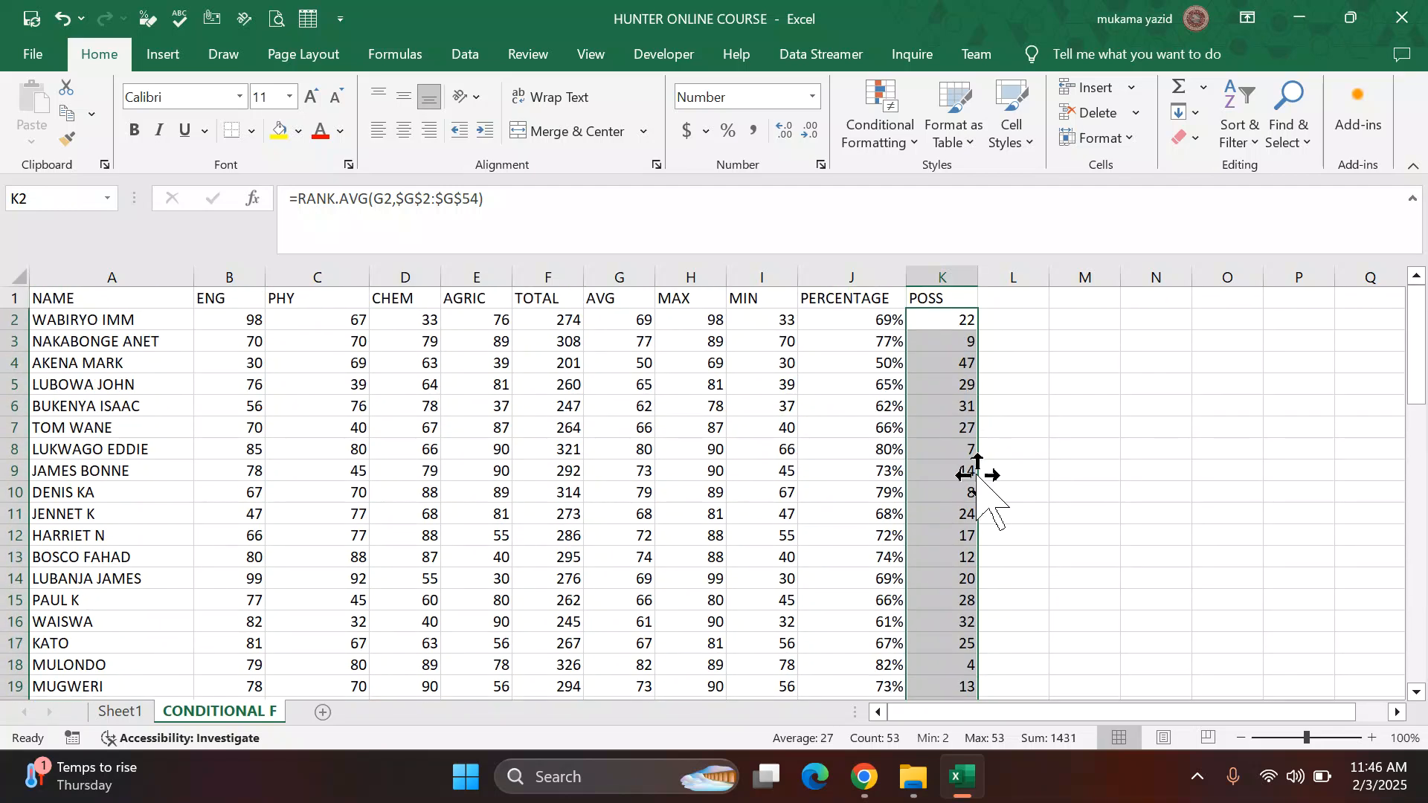
{"action": "scroll", "coordinate": [951, 450], "scroll_direction": "down", "scroll_amount": 3}
{"action": "scroll", "coordinate": [951, 451], "scroll_direction": "down", "scroll_amount": 11}
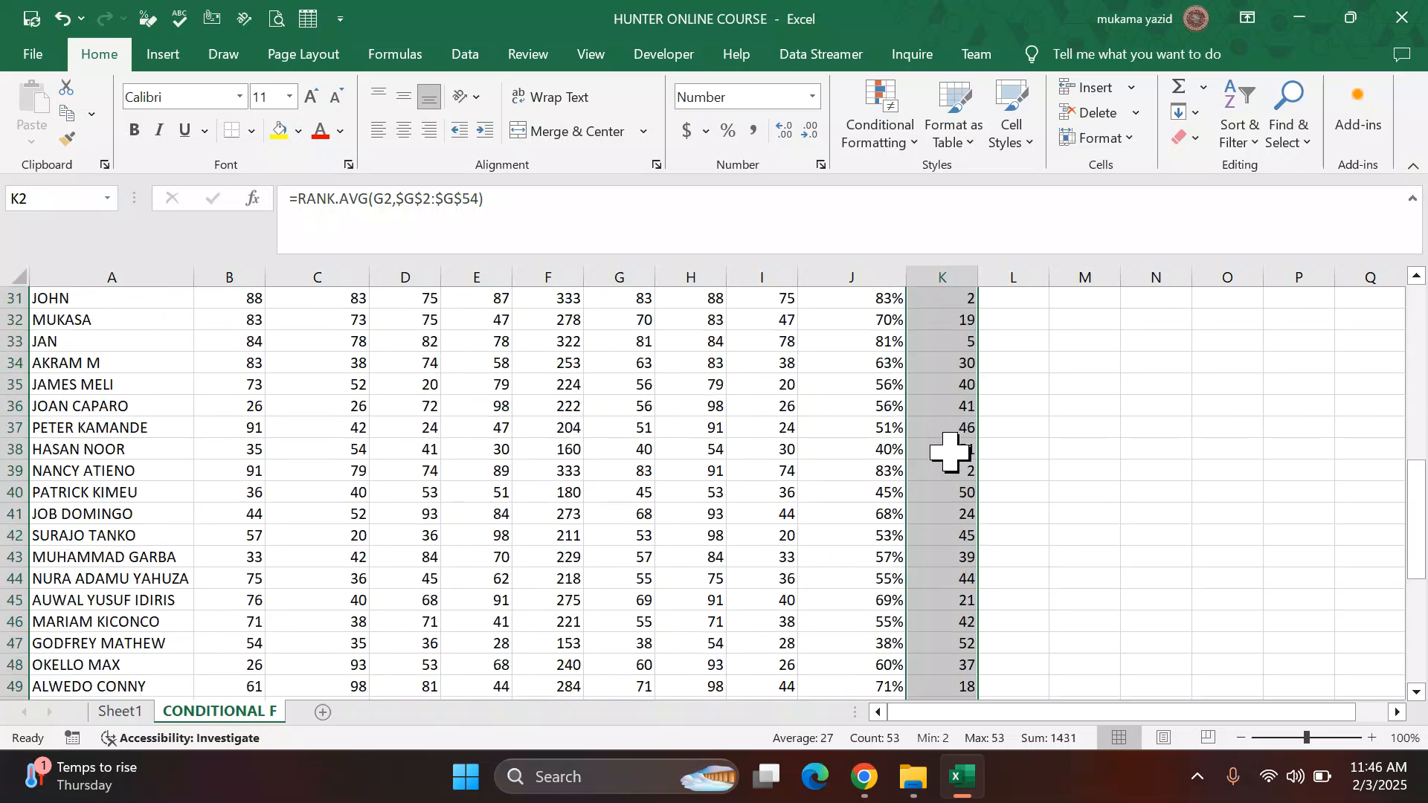
{"action": "scroll", "coordinate": [950, 451], "scroll_direction": "up", "scroll_amount": 3}
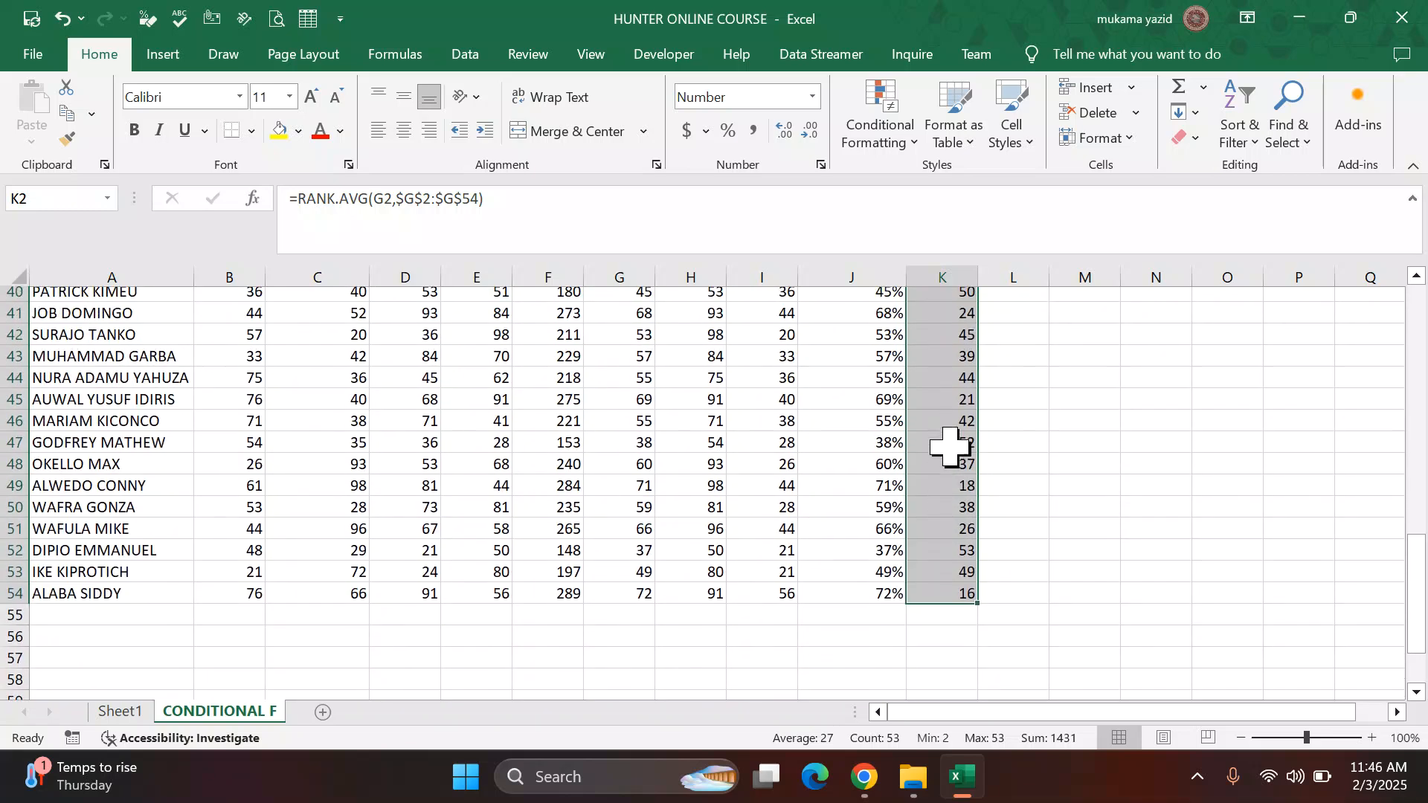
Step: Deselect the column and switch to the challenge PDF to read the next task
{"action": "left_click", "coordinate": [1044, 407]}
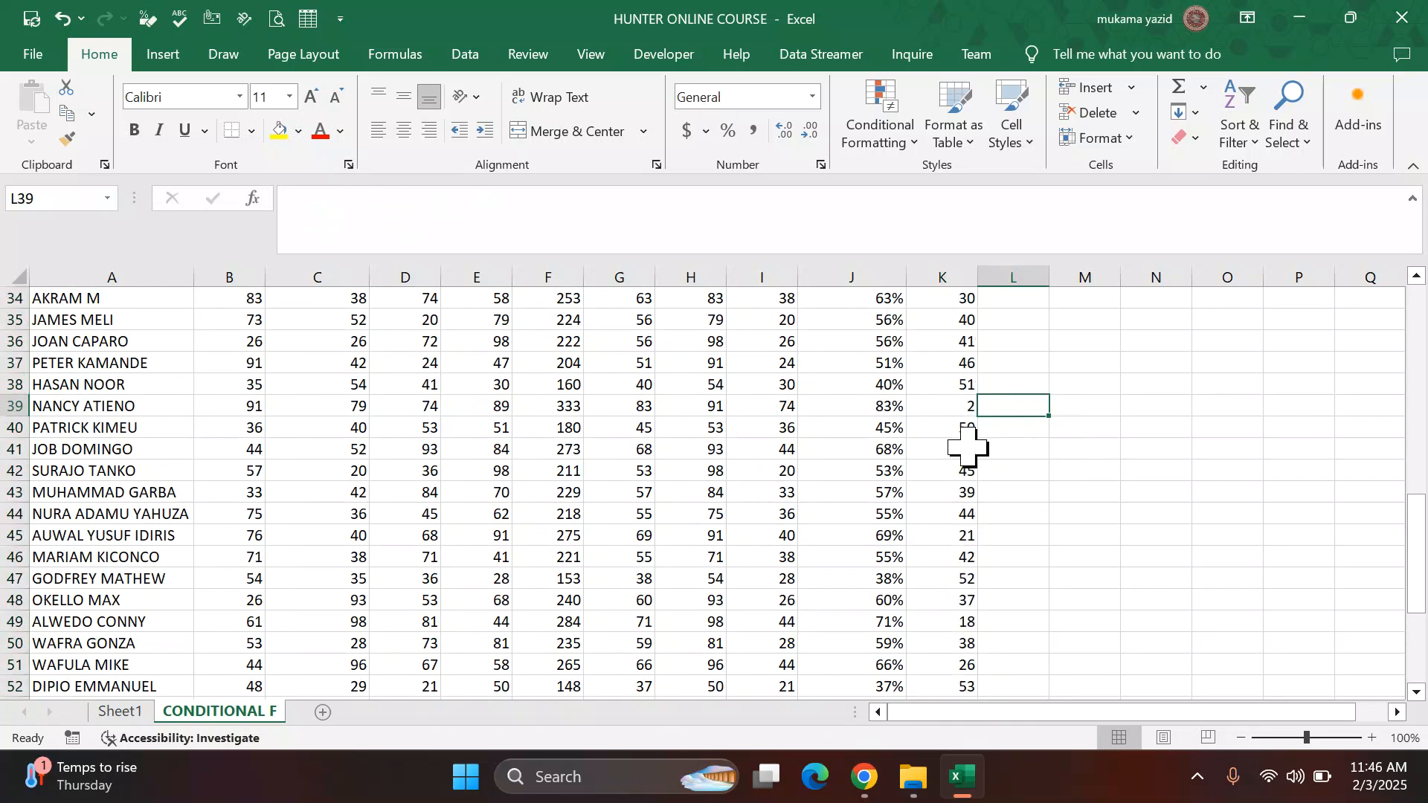
{"action": "scroll", "coordinate": [967, 428], "scroll_direction": "up", "scroll_amount": 3}
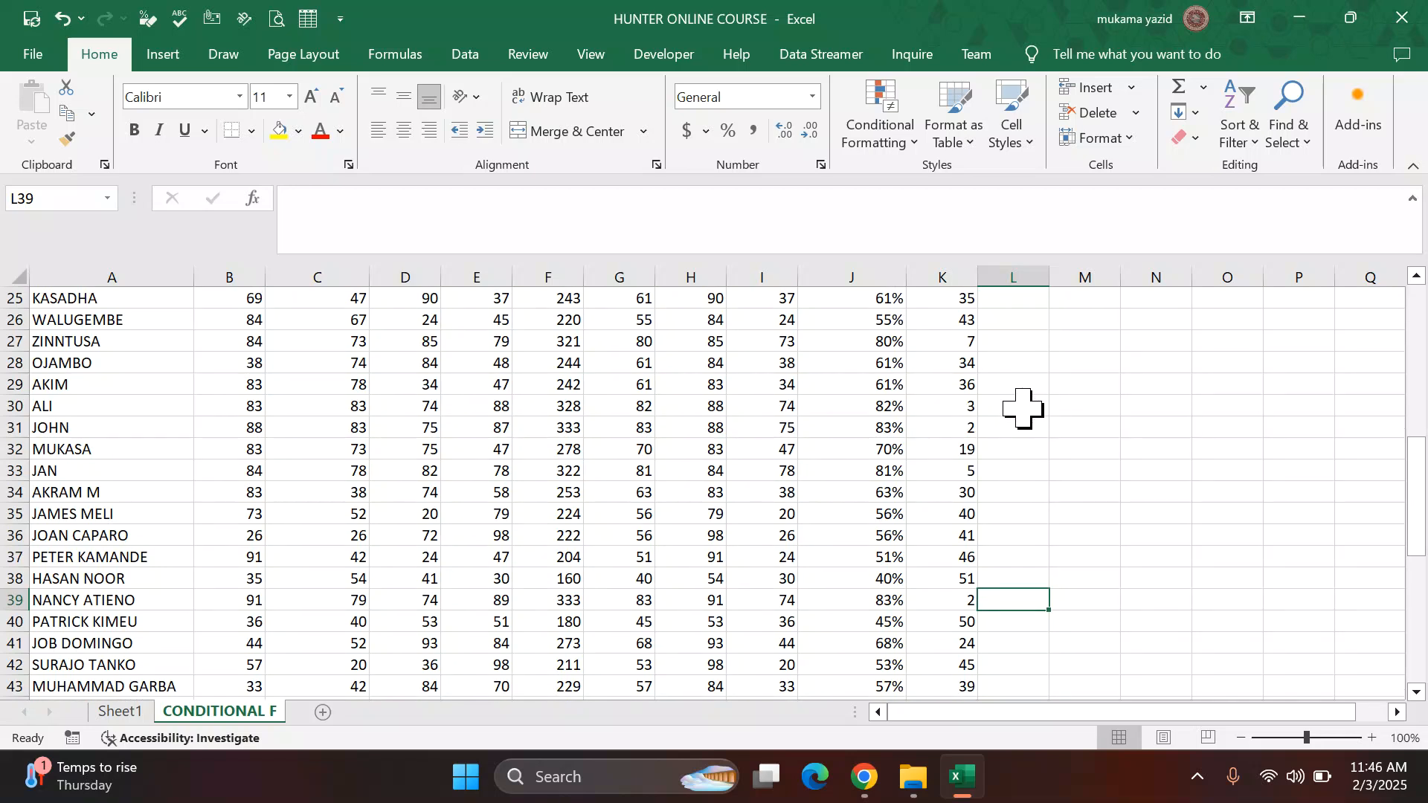
{"action": "scroll", "coordinate": [1024, 399], "scroll_direction": "up", "scroll_amount": 3}
{"action": "scroll", "coordinate": [1023, 399], "scroll_direction": "up", "scroll_amount": 5}
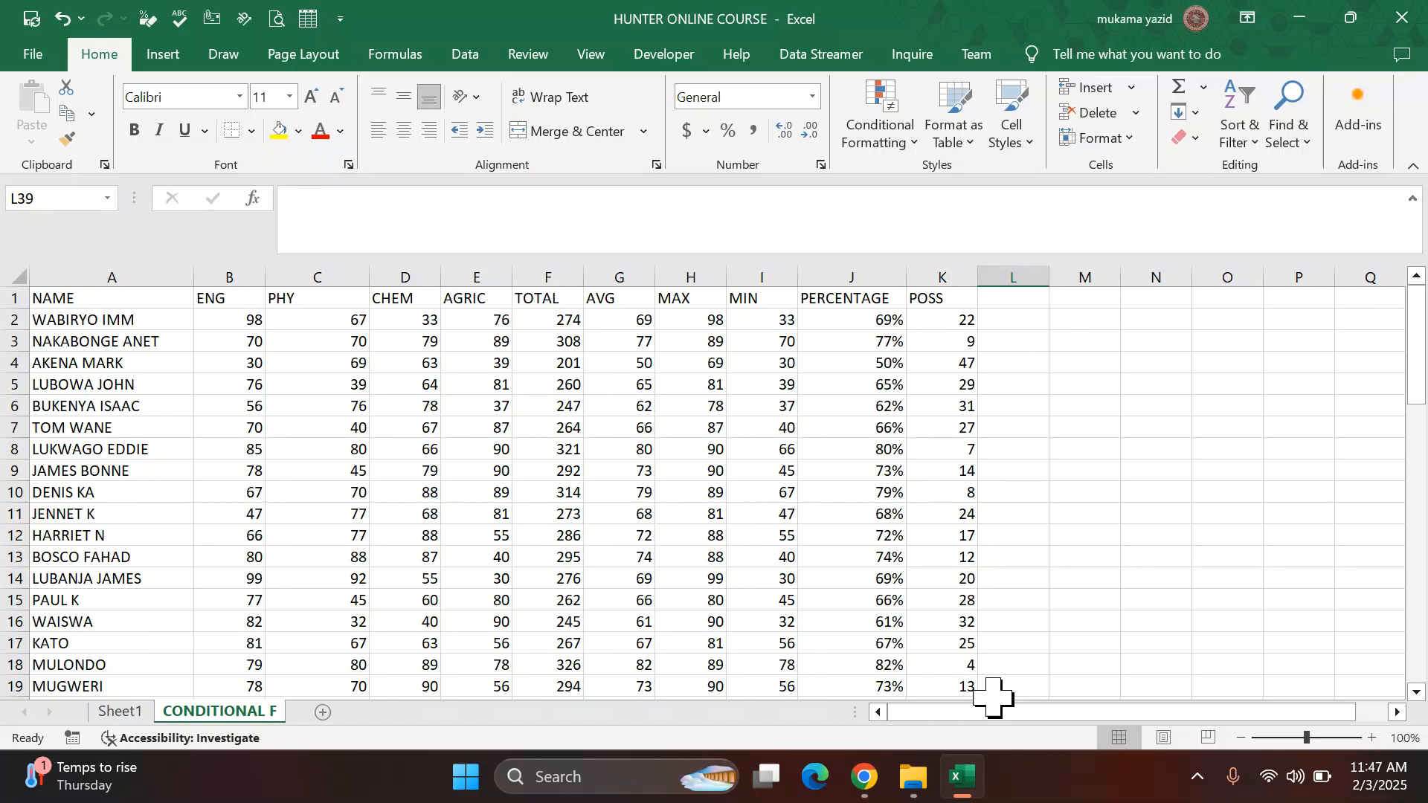
{"action": "mouse_move", "coordinate": [869, 773]}
{"action": "left_click", "coordinate": [845, 595]}
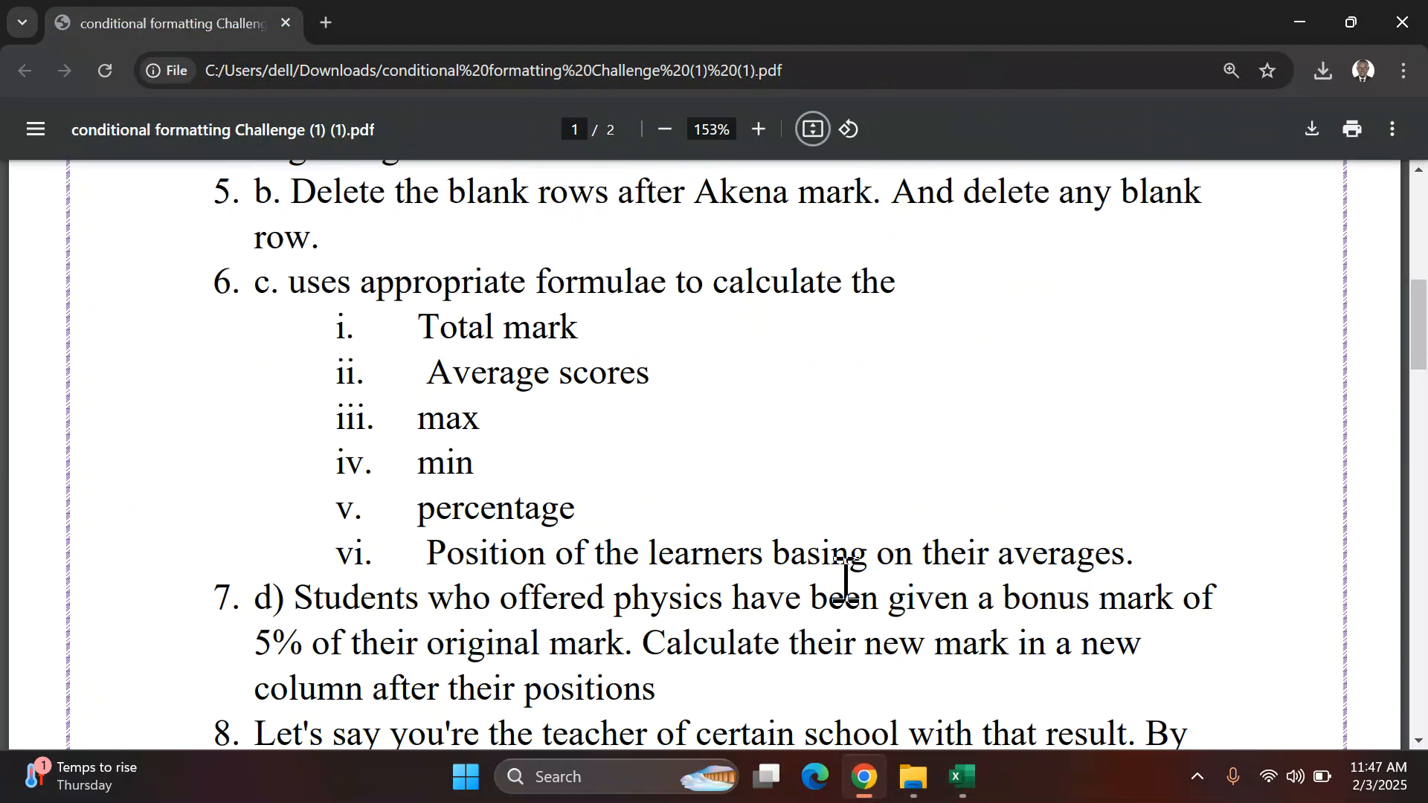
Step: Read task 7 about the 5% physics bonus in the challenge PDF and return to the workbook
{"action": "scroll", "coordinate": [855, 490], "scroll_direction": "down", "scroll_amount": 3}
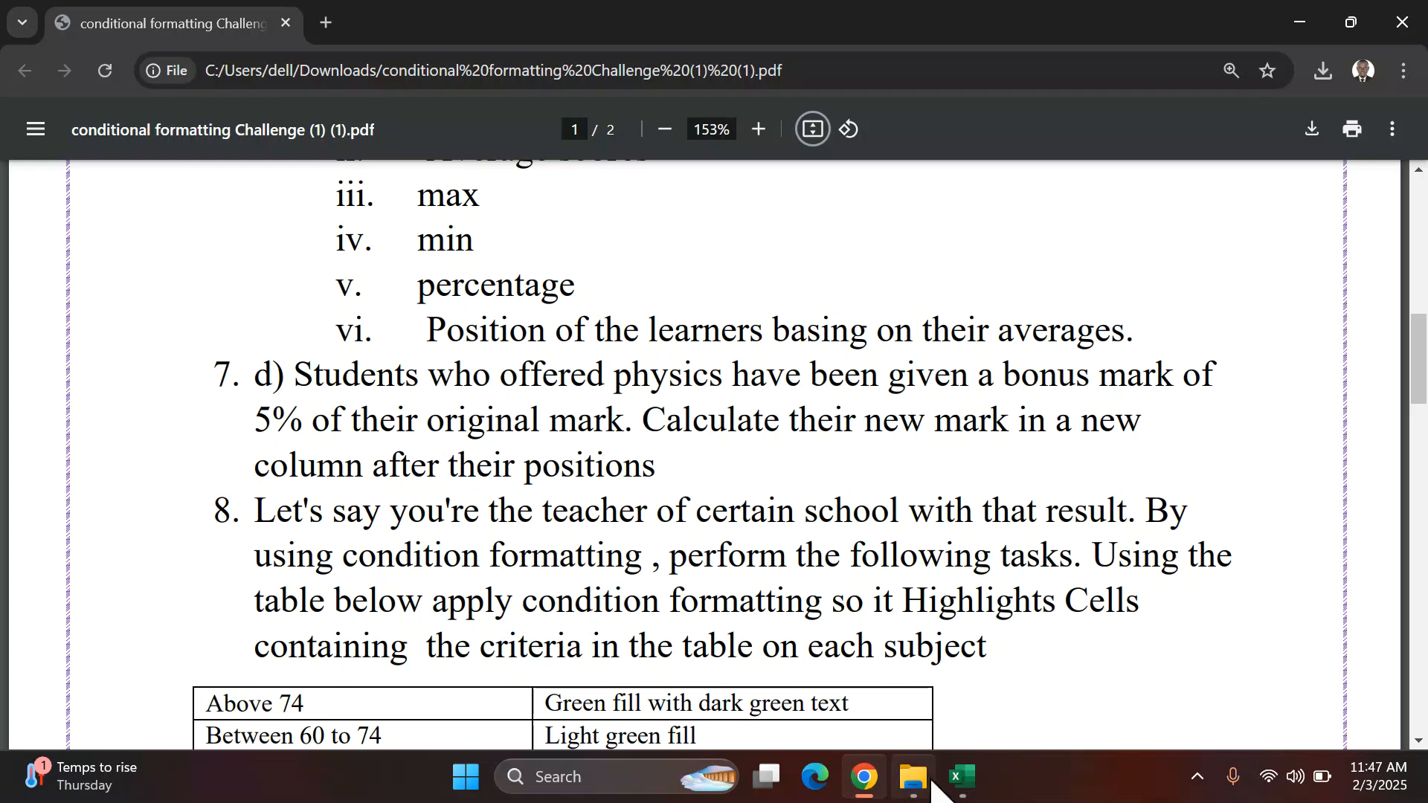
{"action": "left_click", "coordinate": [957, 777]}
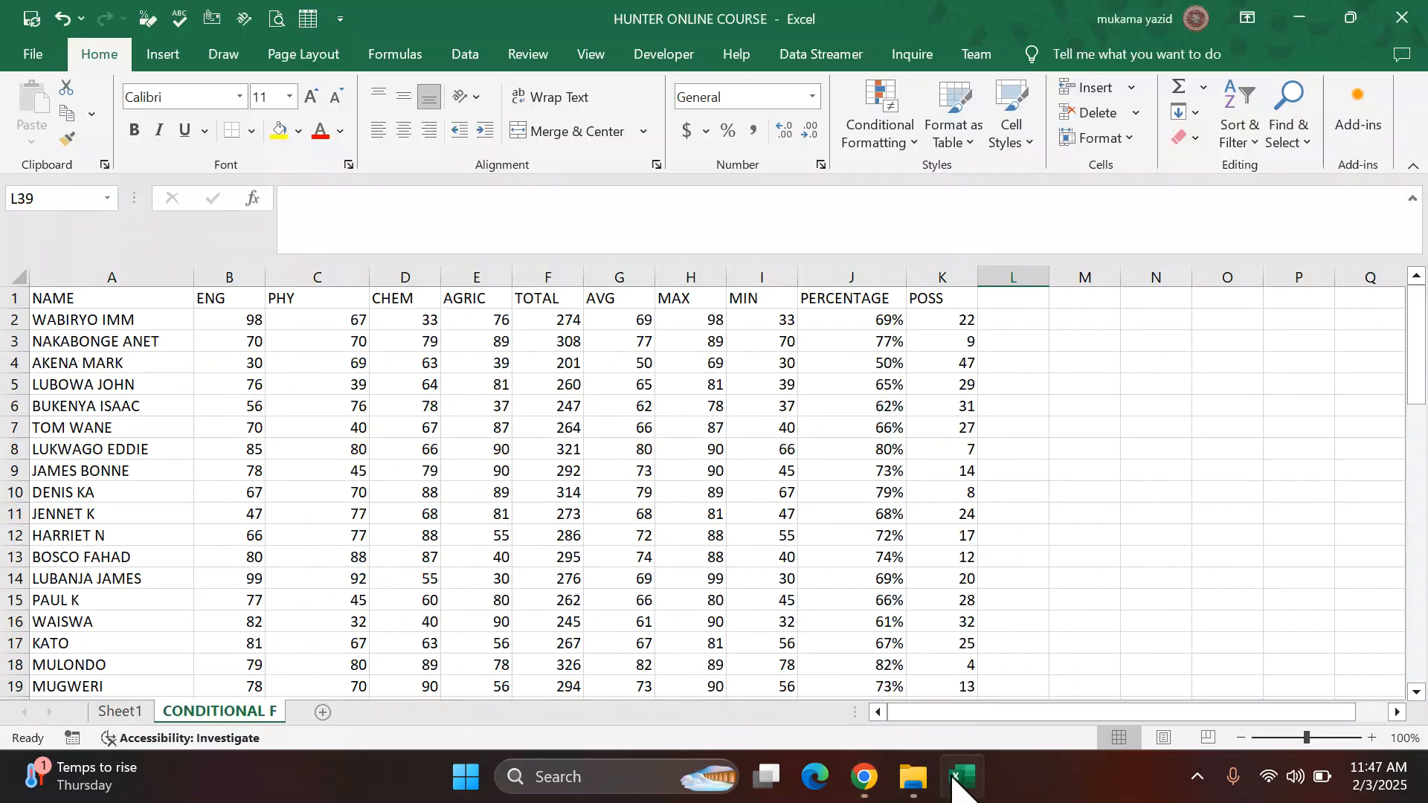
{"action": "left_click", "coordinate": [865, 777]}
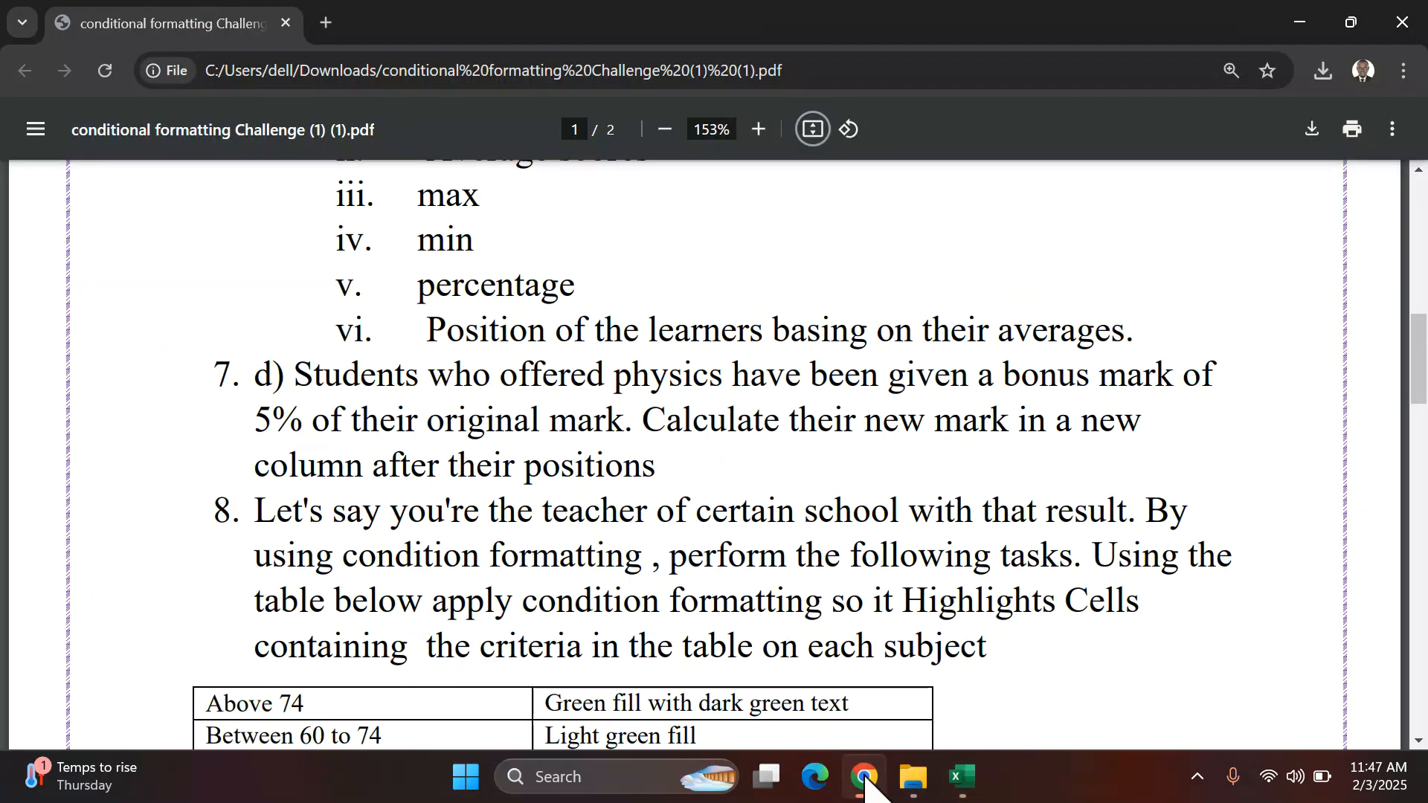
{"action": "left_click", "coordinate": [962, 779]}
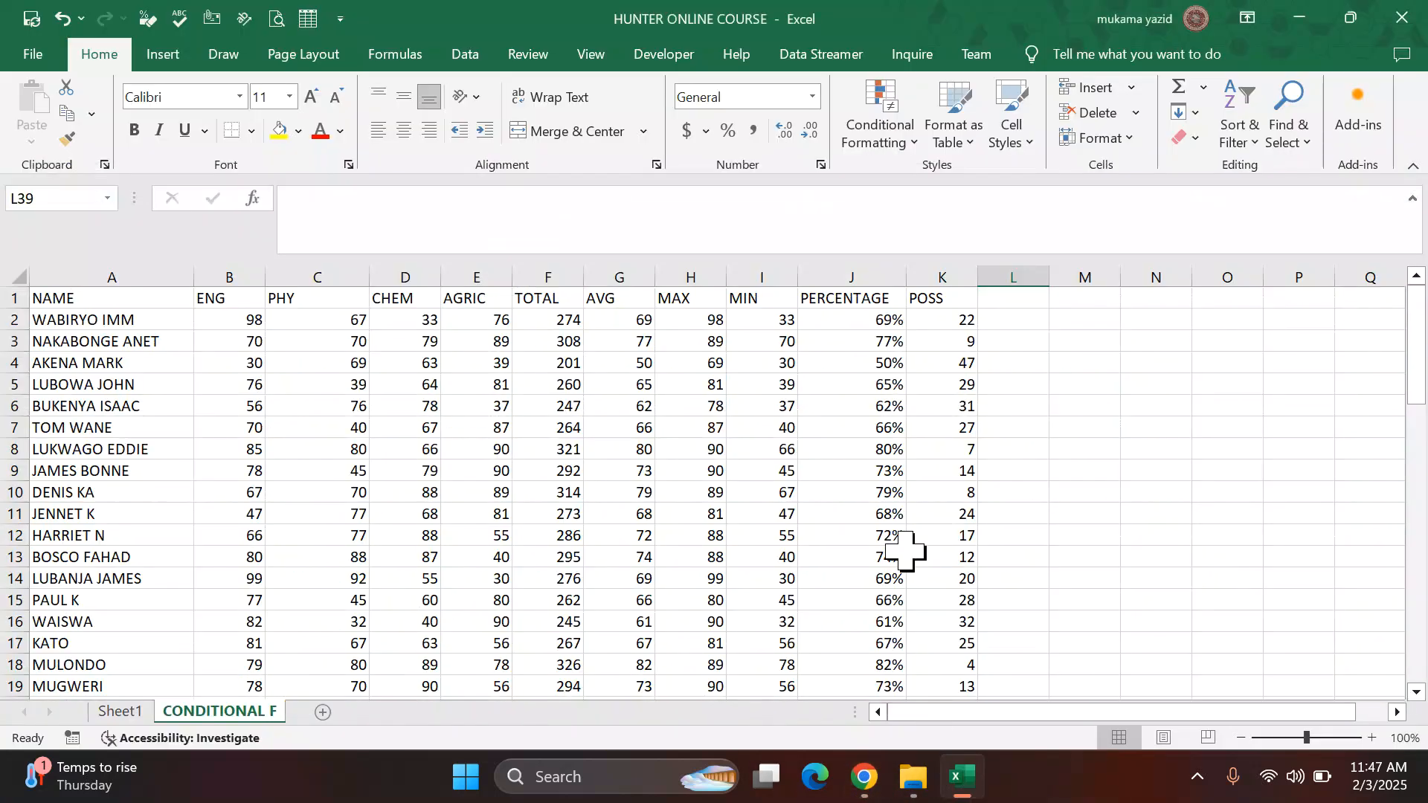
Step: Enter the heading NEW MARK in the column right after POSS
{"action": "left_click", "coordinate": [1013, 298]}
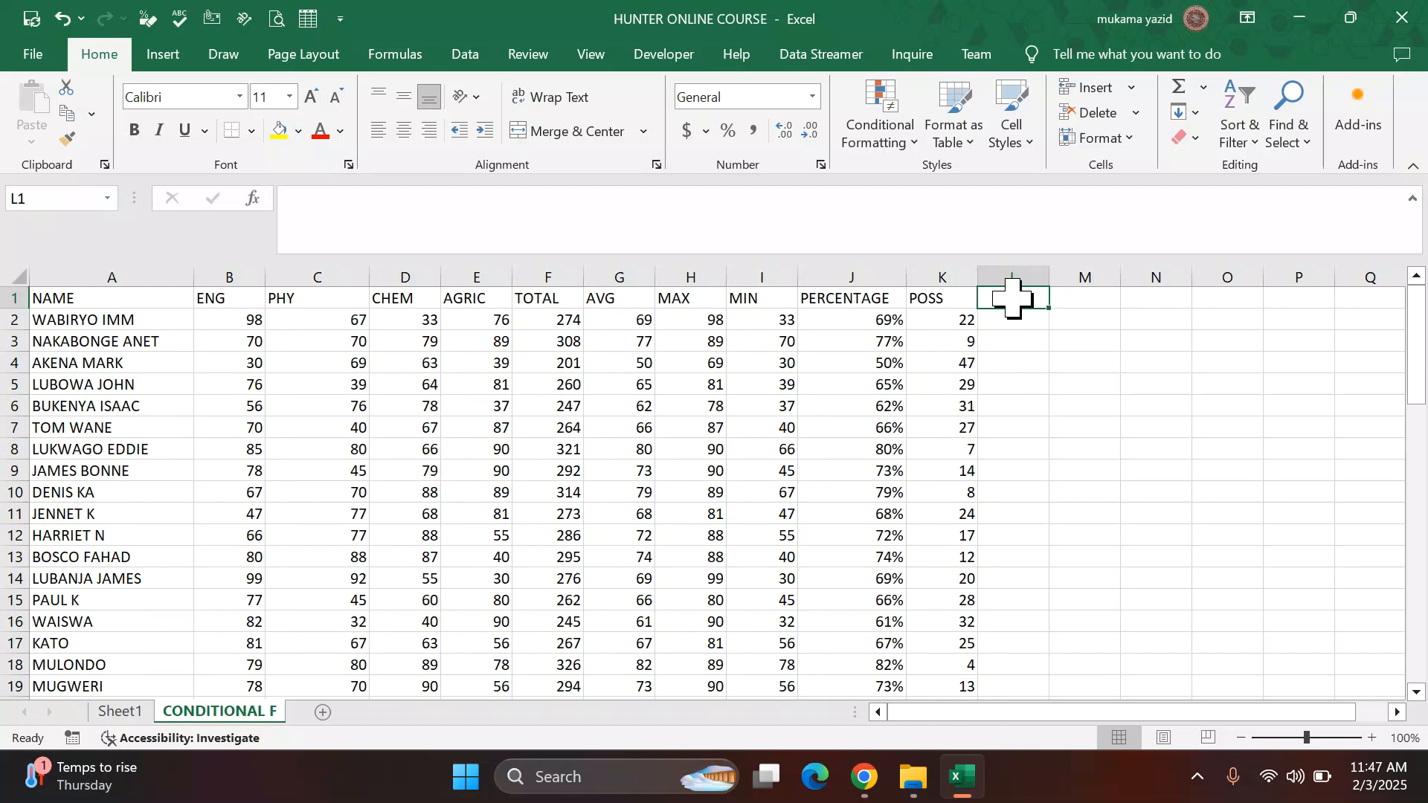
{"action": "type", "text": "NEW"}
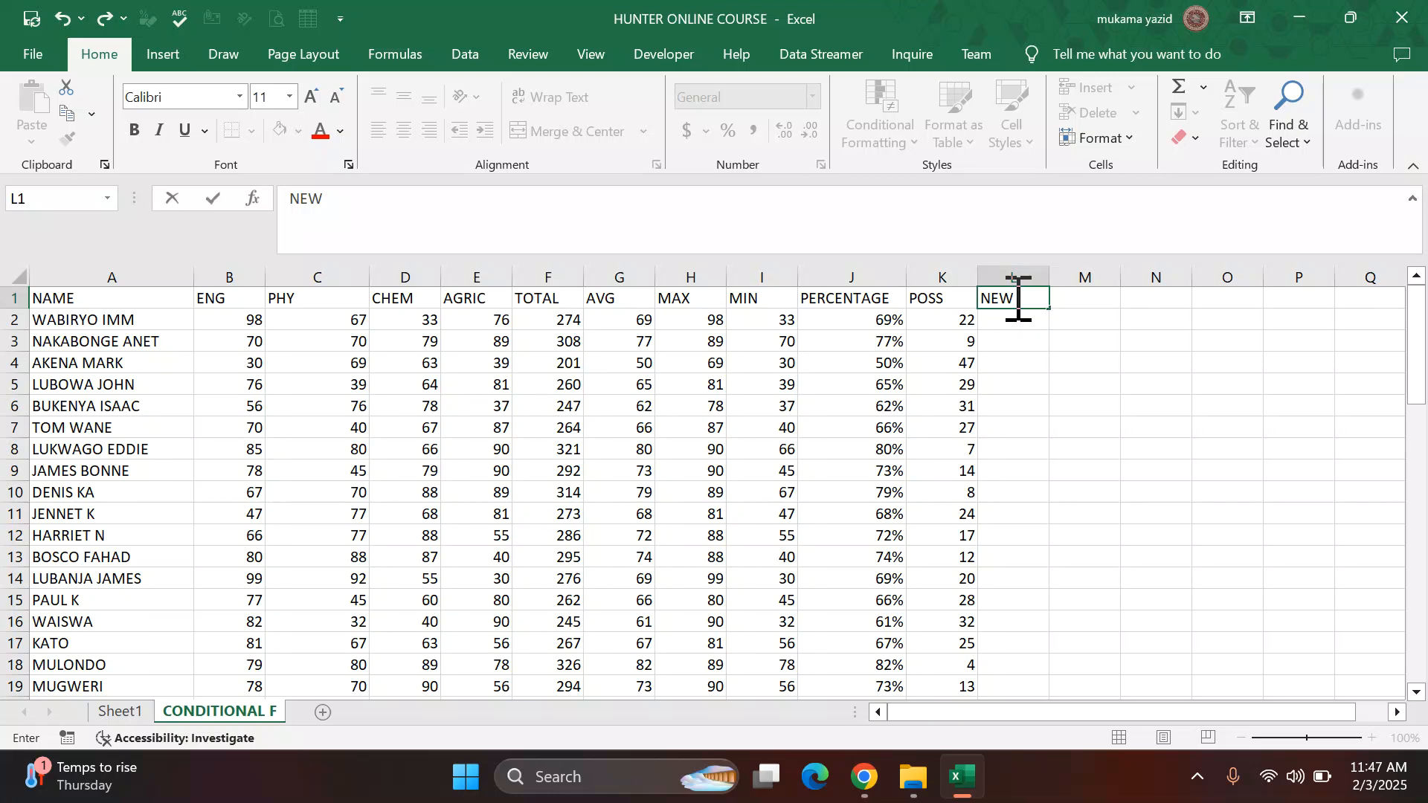
{"action": "type", "text": " MARK"}
{"action": "left_click", "coordinate": [1090, 345]}
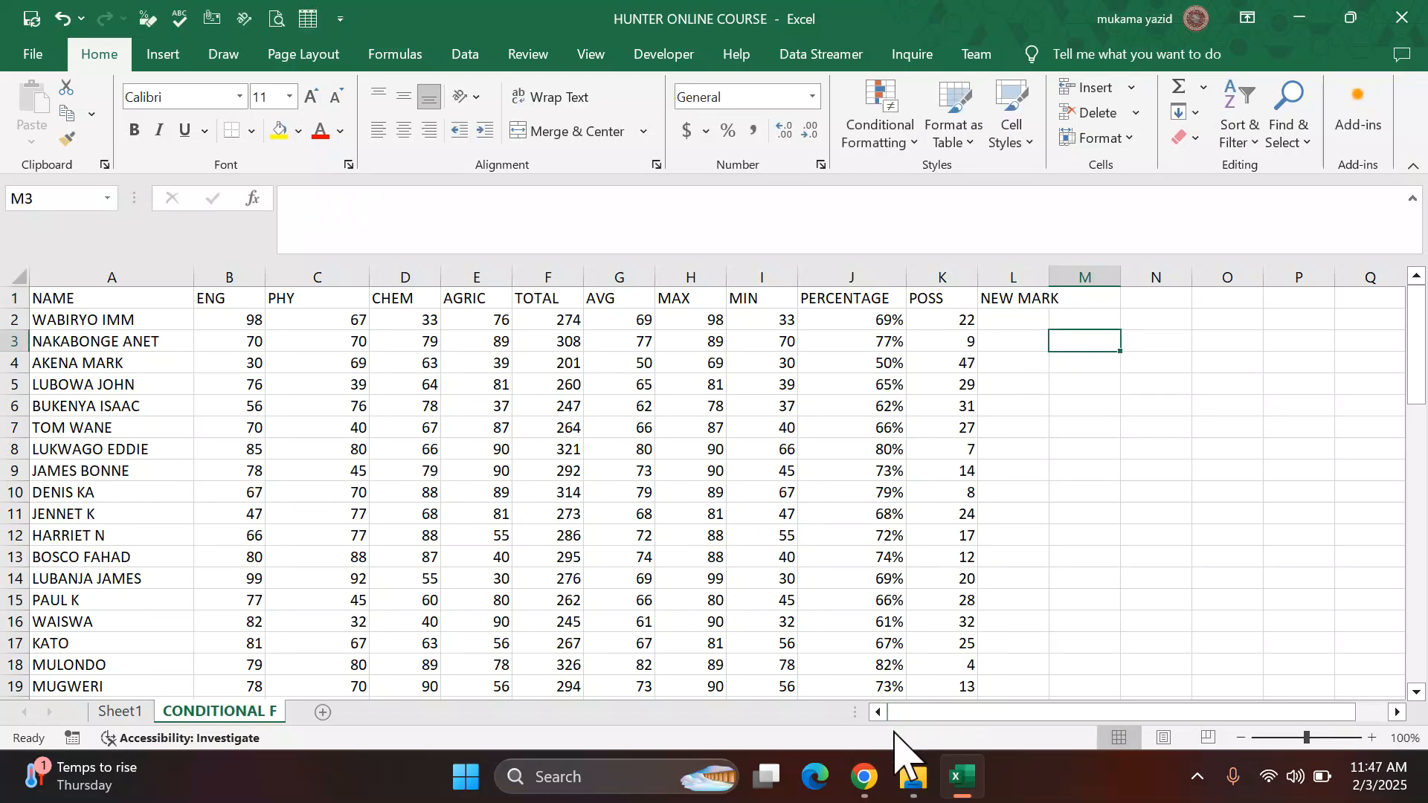
Step: Recheck the PDF task, then add the heading PERCENTAGE MARK RATE two columns further right
{"action": "left_click", "coordinate": [863, 777]}
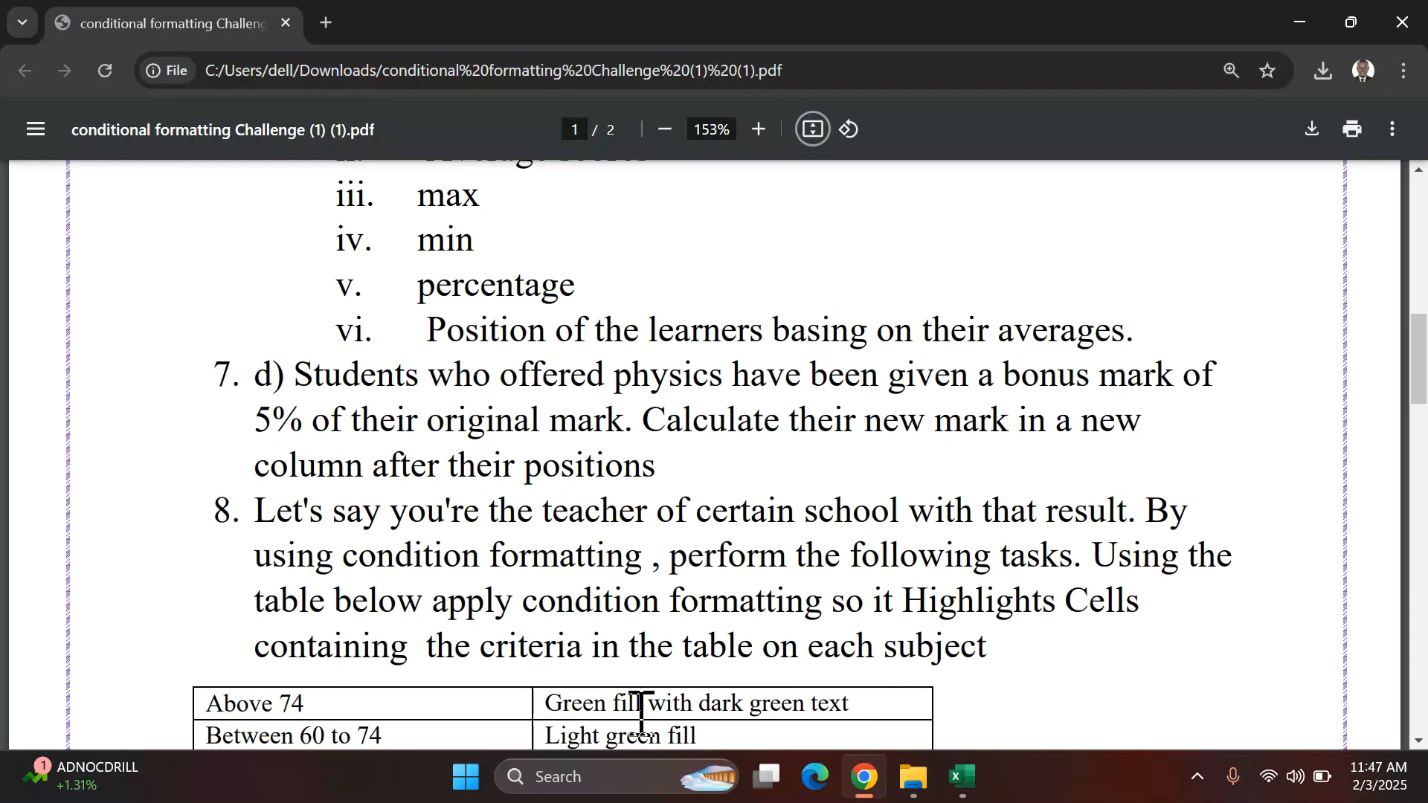
{"action": "left_click", "coordinate": [962, 777]}
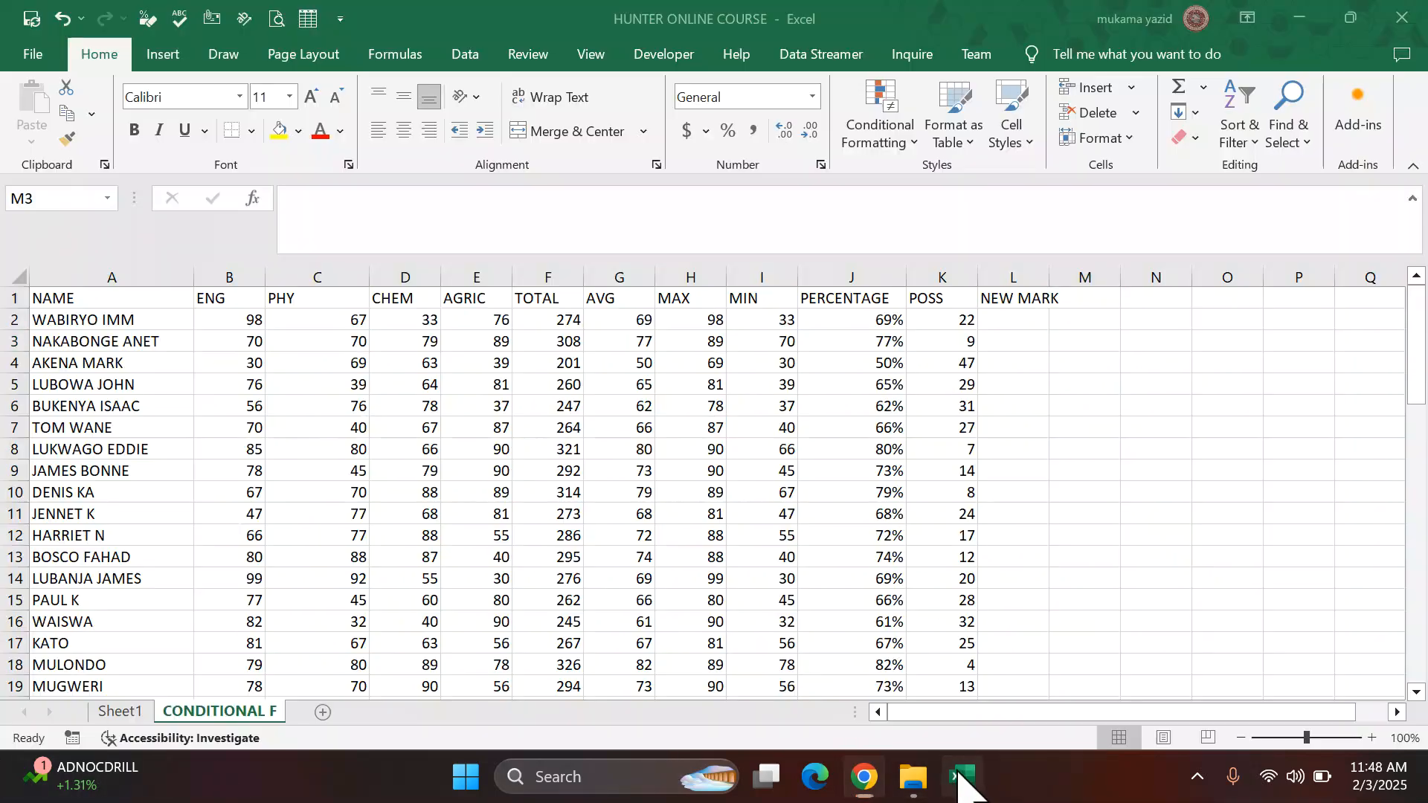
{"action": "left_click", "coordinate": [1164, 304]}
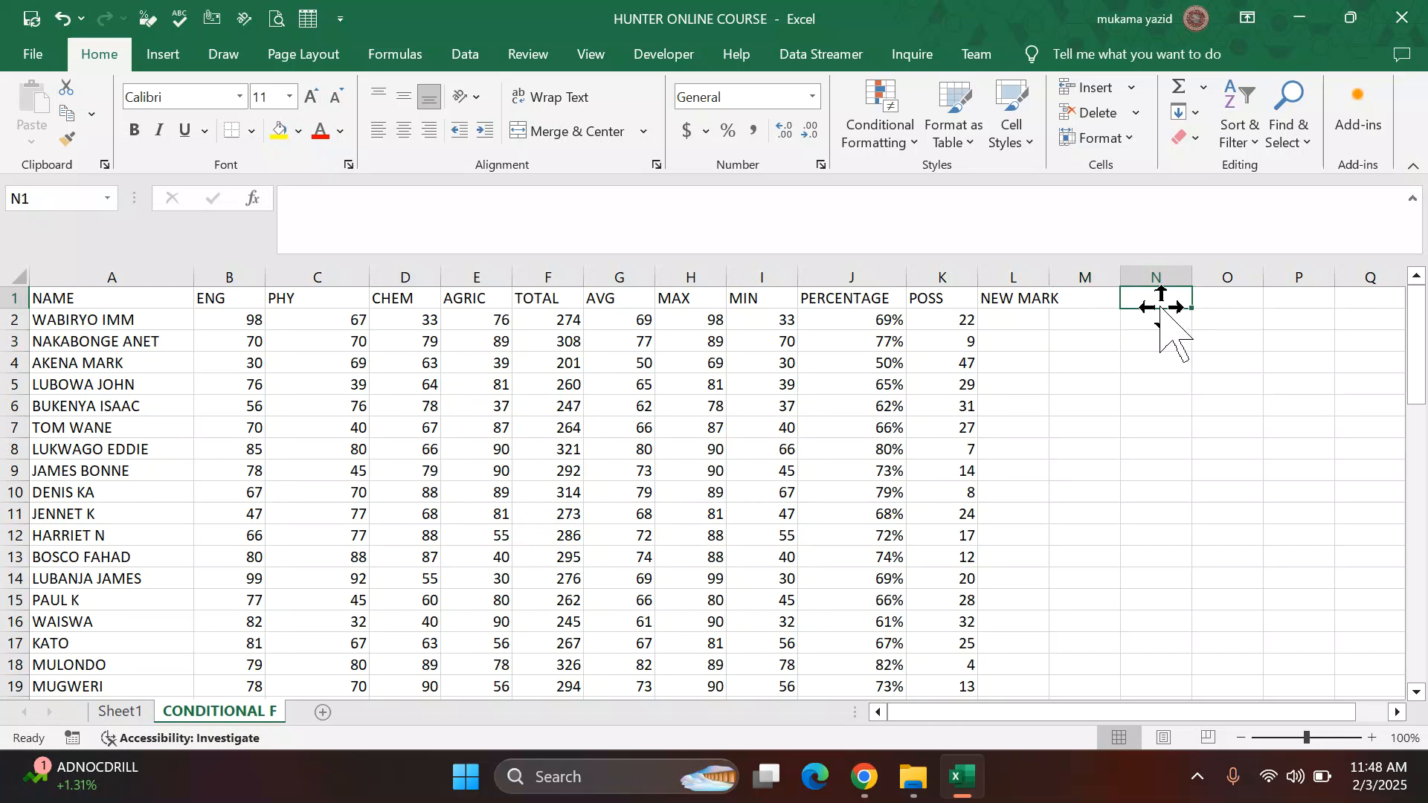
{"action": "type", "text": "PERCENTA"}
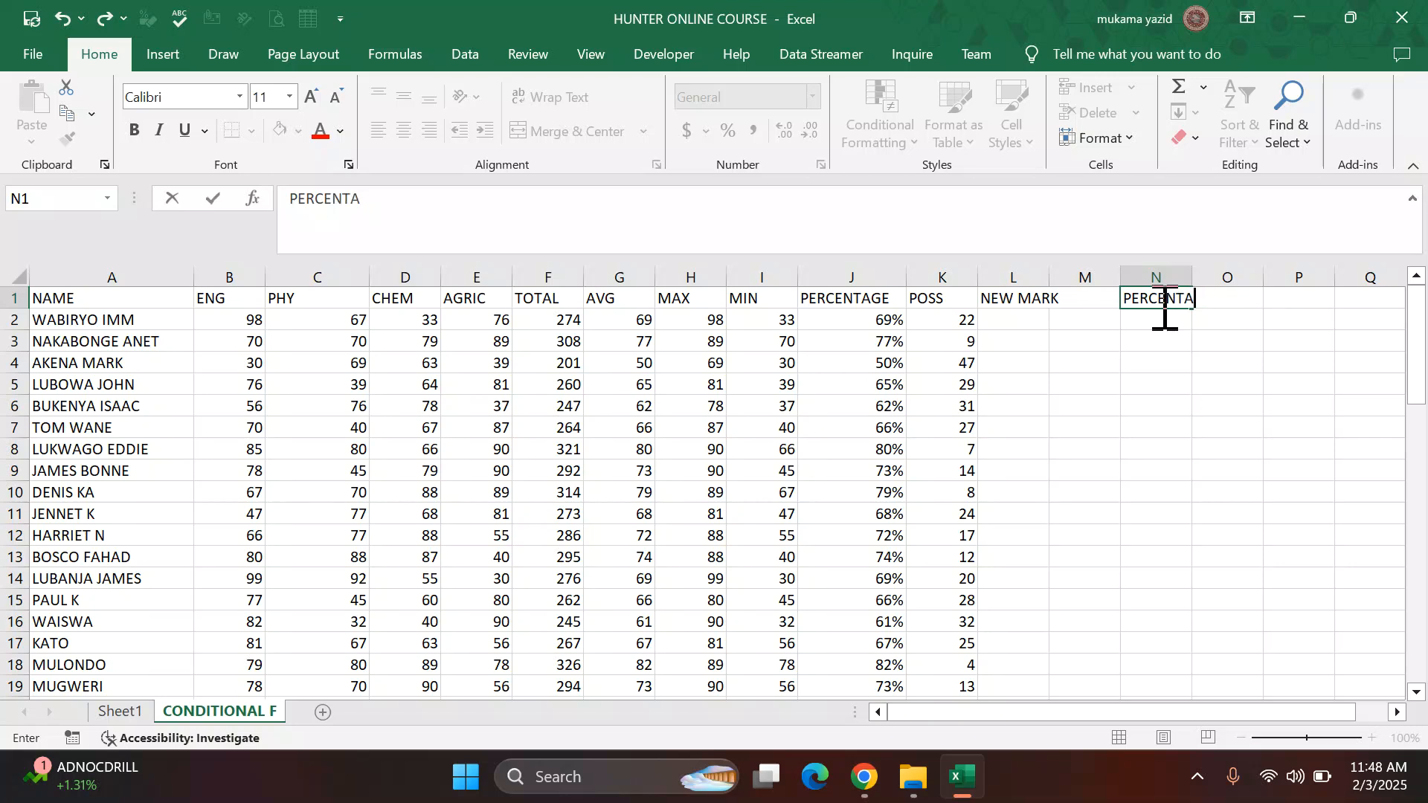
{"action": "type", "text": "GE RAN"}
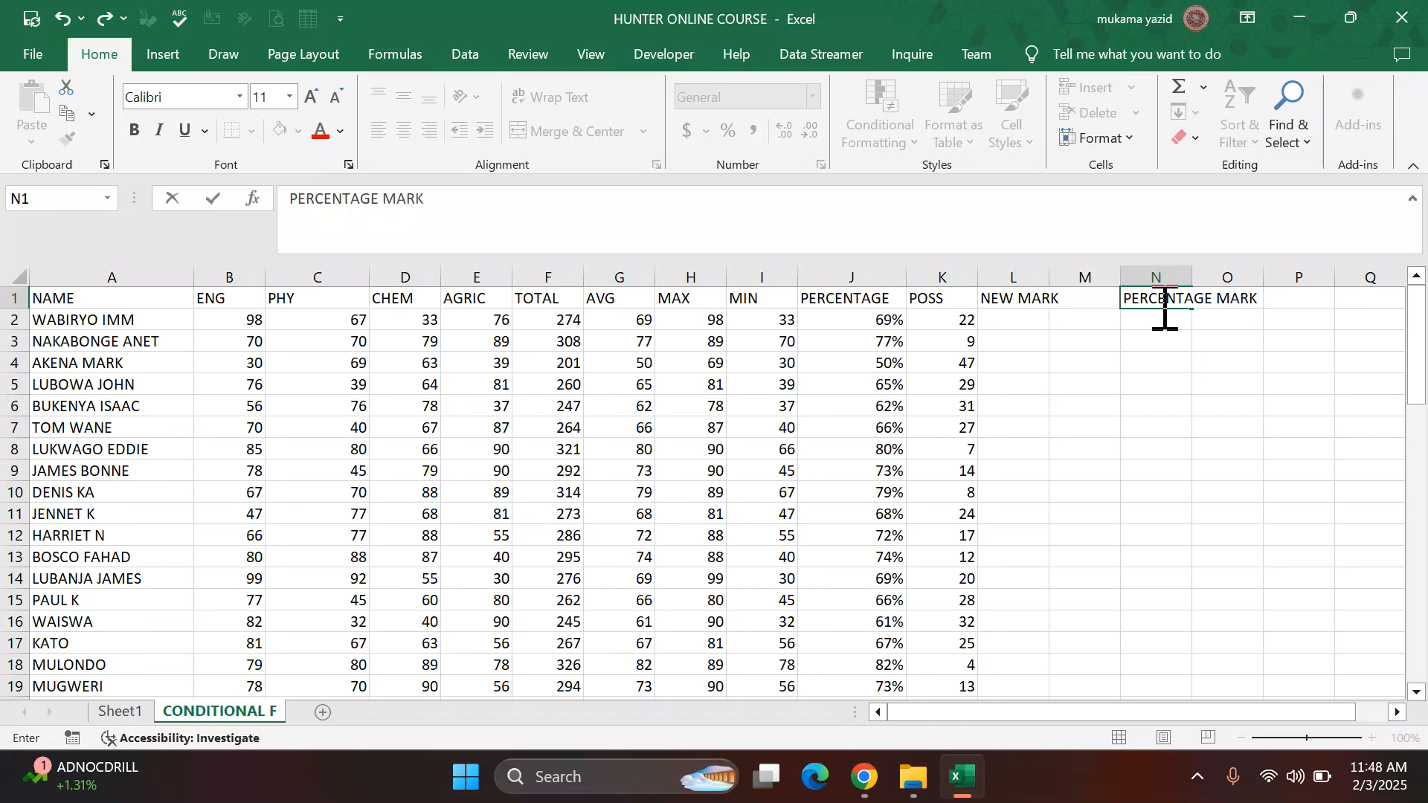
{"action": "type", "text": "RATE"}
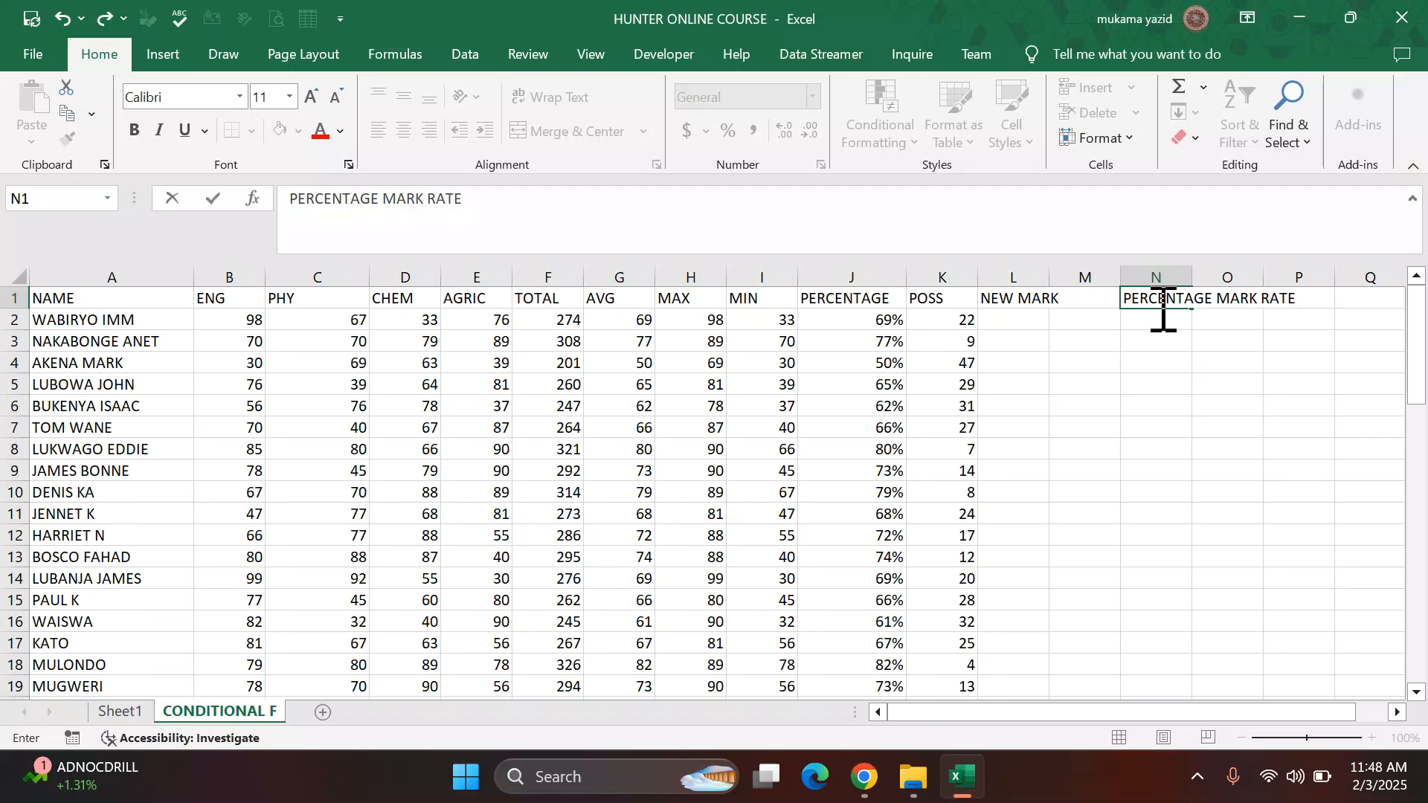
Step: Enter the bonus rate 5% under the PERCENTAGE MARK RATE heading
{"action": "left_click", "coordinate": [1219, 320]}
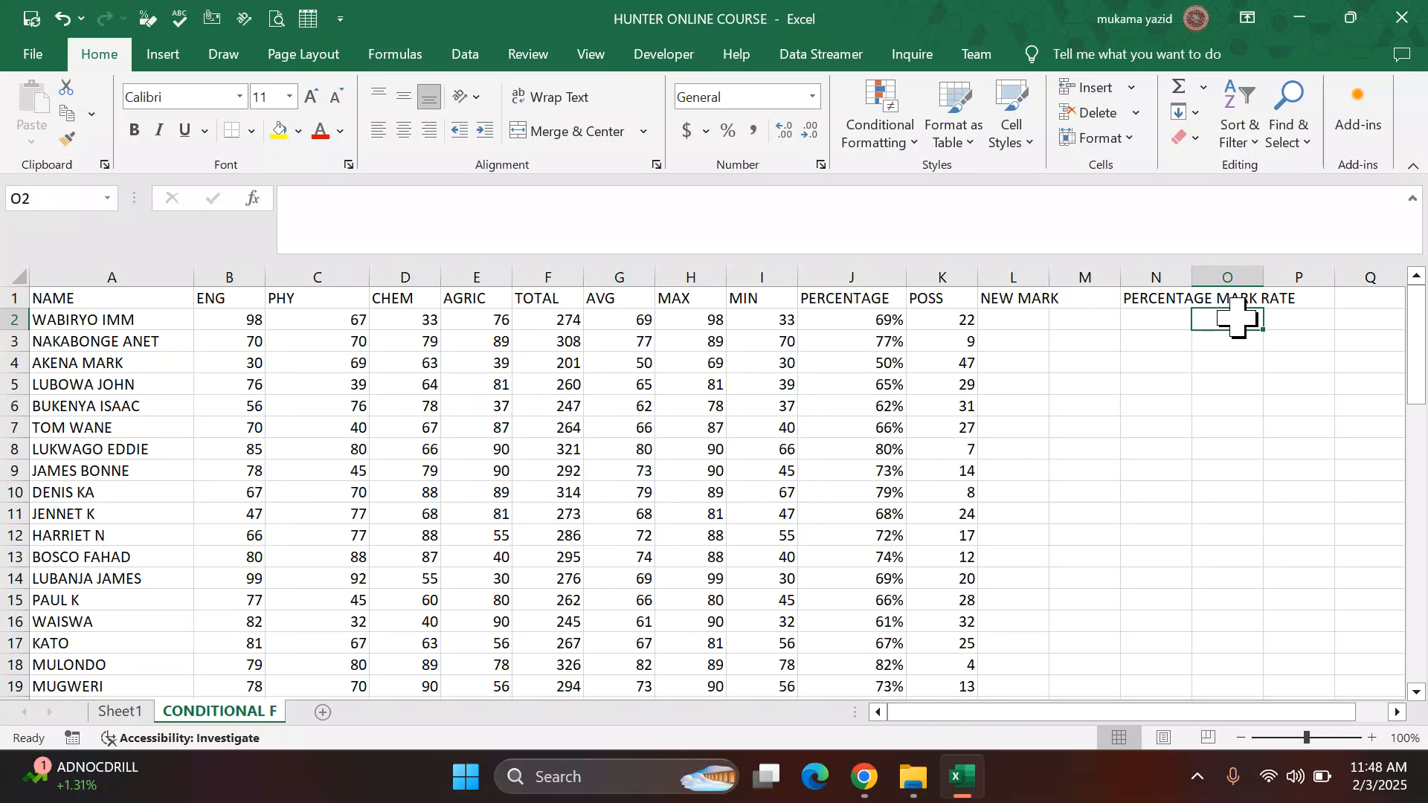
{"action": "type", "text": "5"}
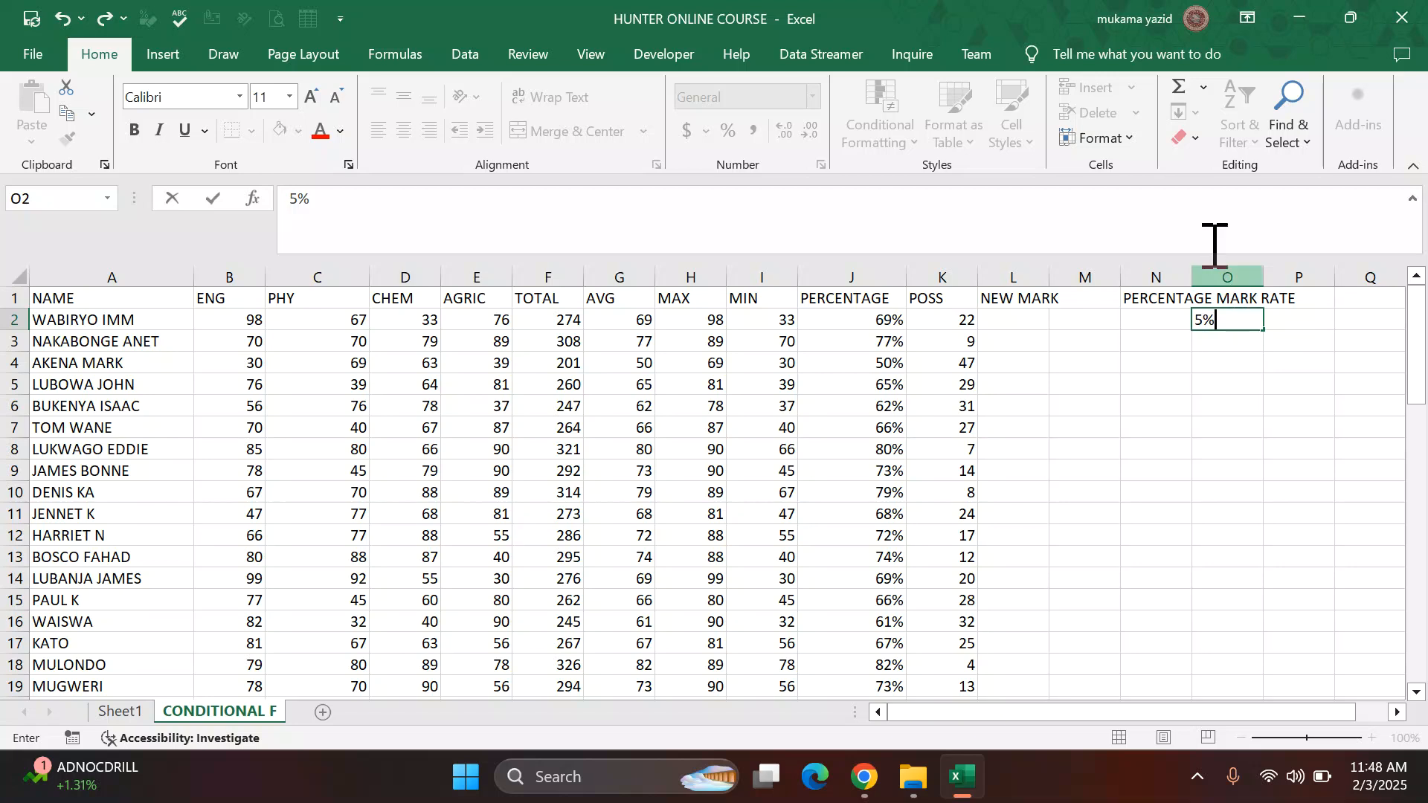
{"action": "left_click", "coordinate": [1222, 387]}
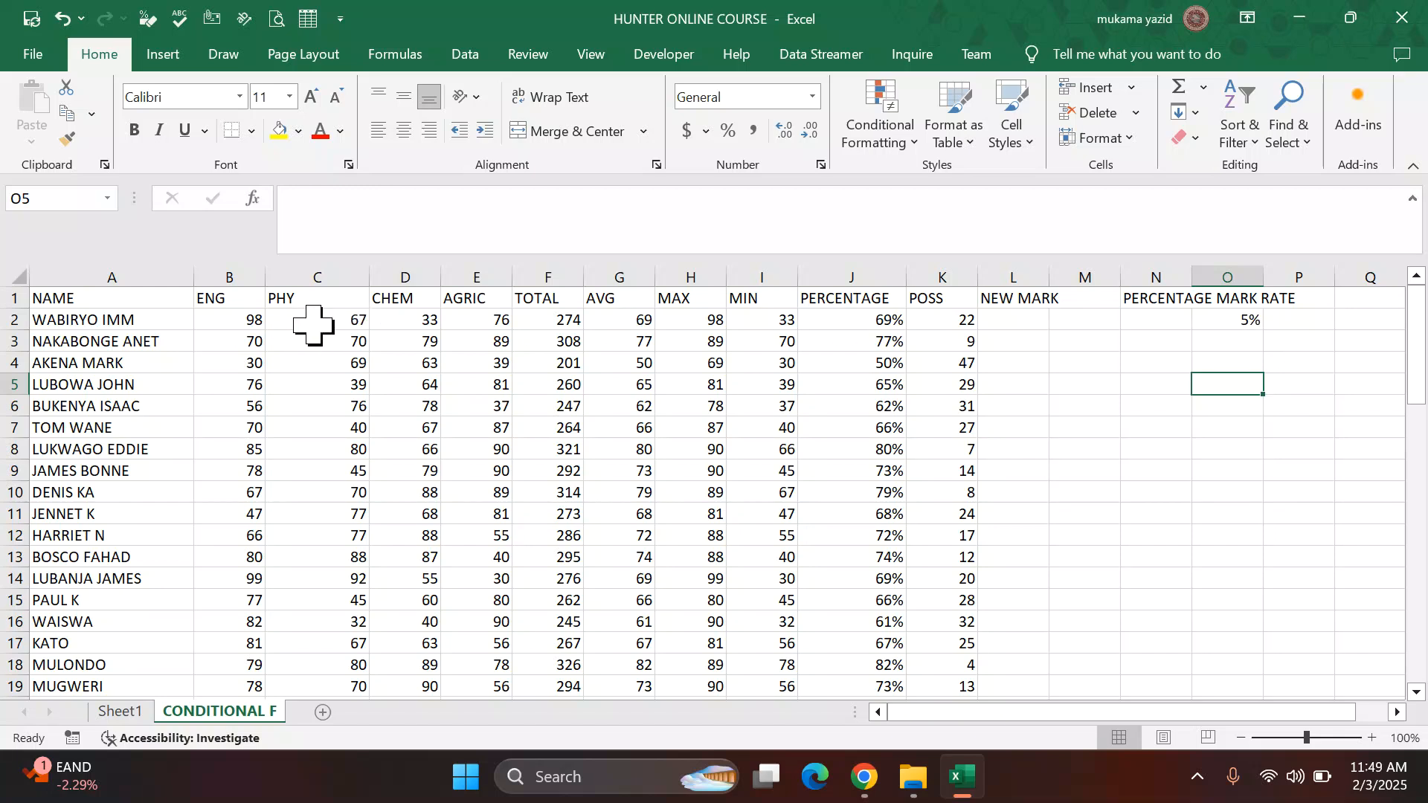
Step: Enter the formula =(O2*C2)+C2 in the first NEW MARK cell to add the bonus to the physics mark
{"action": "left_click", "coordinate": [1000, 321]}
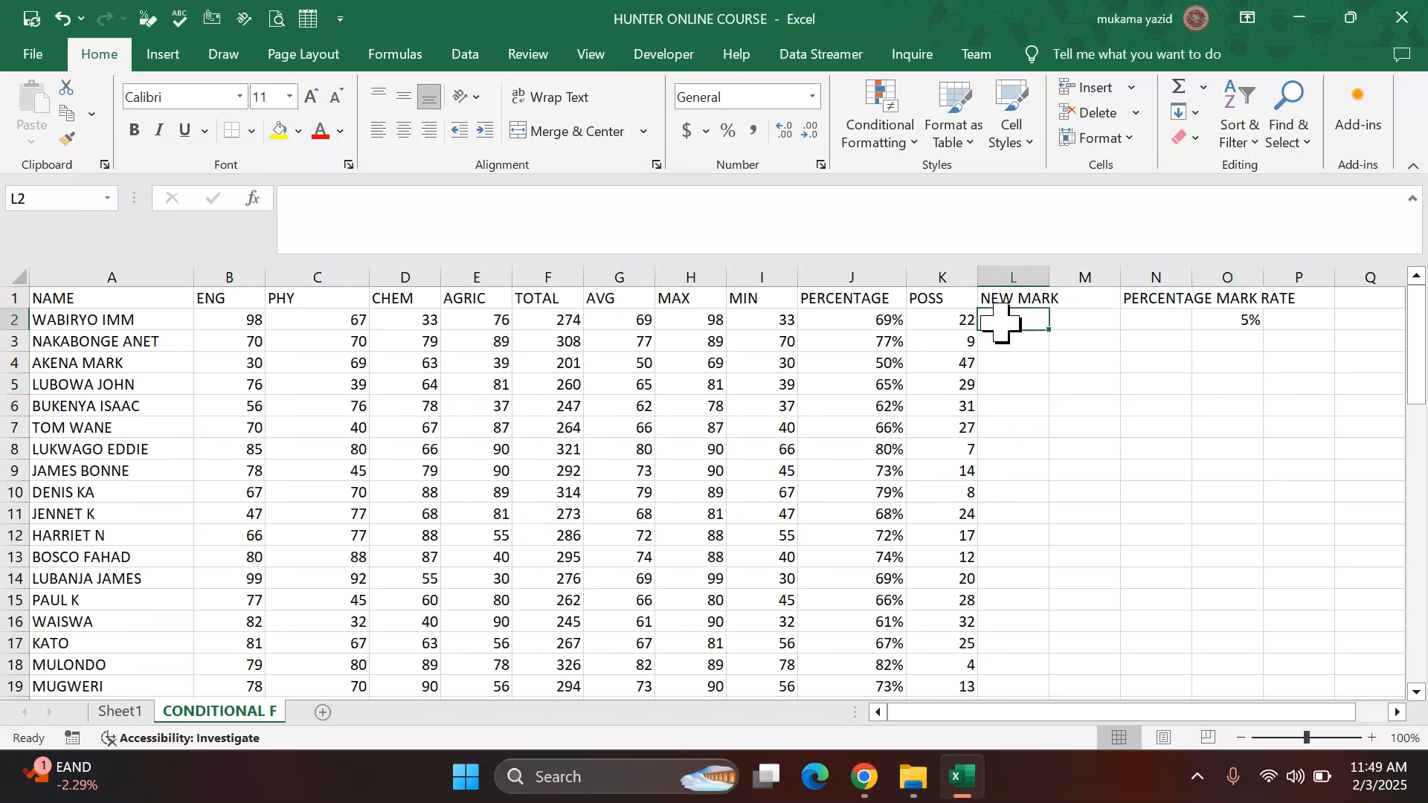
{"action": "type", "text": "="}
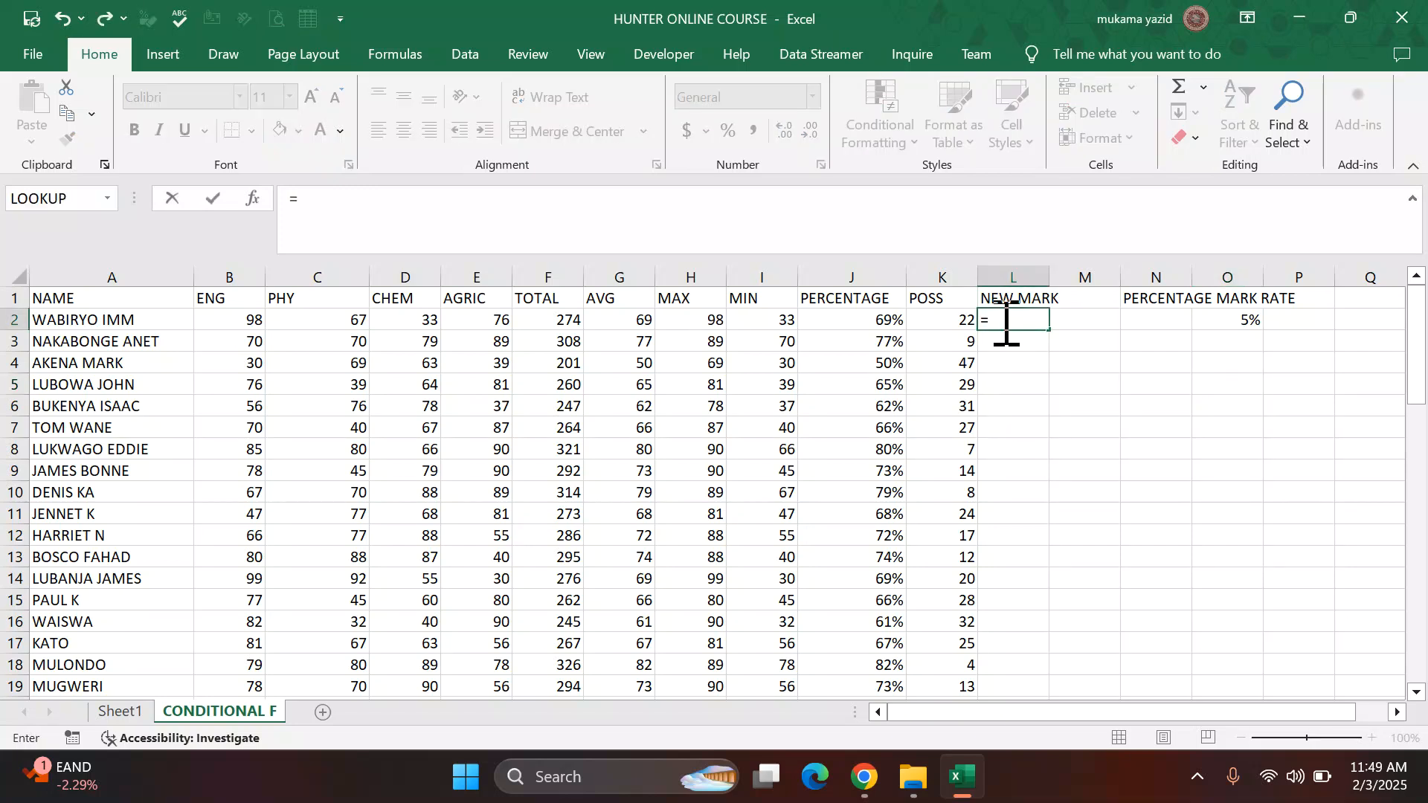
{"action": "type", "text": "("}
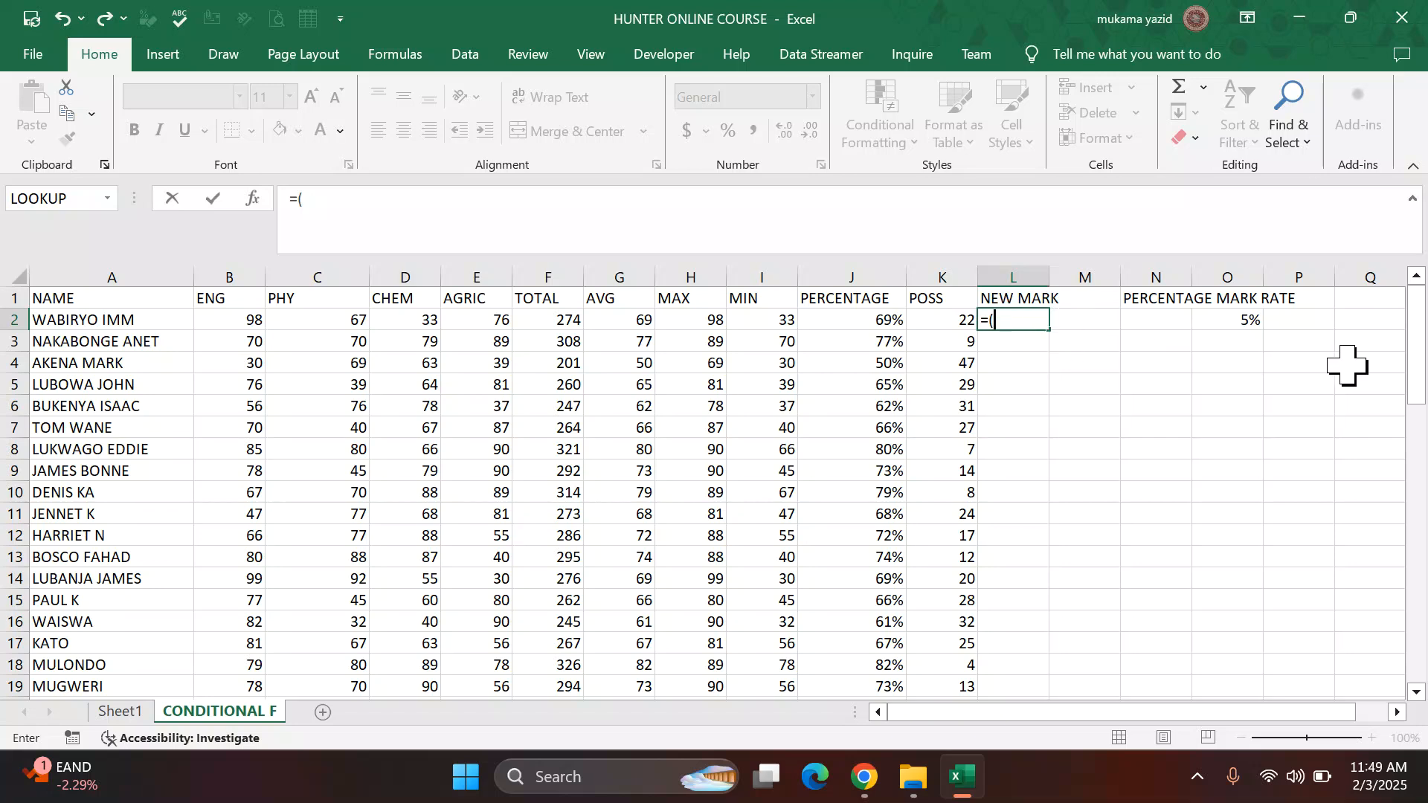
{"action": "left_click", "coordinate": [1237, 320]}
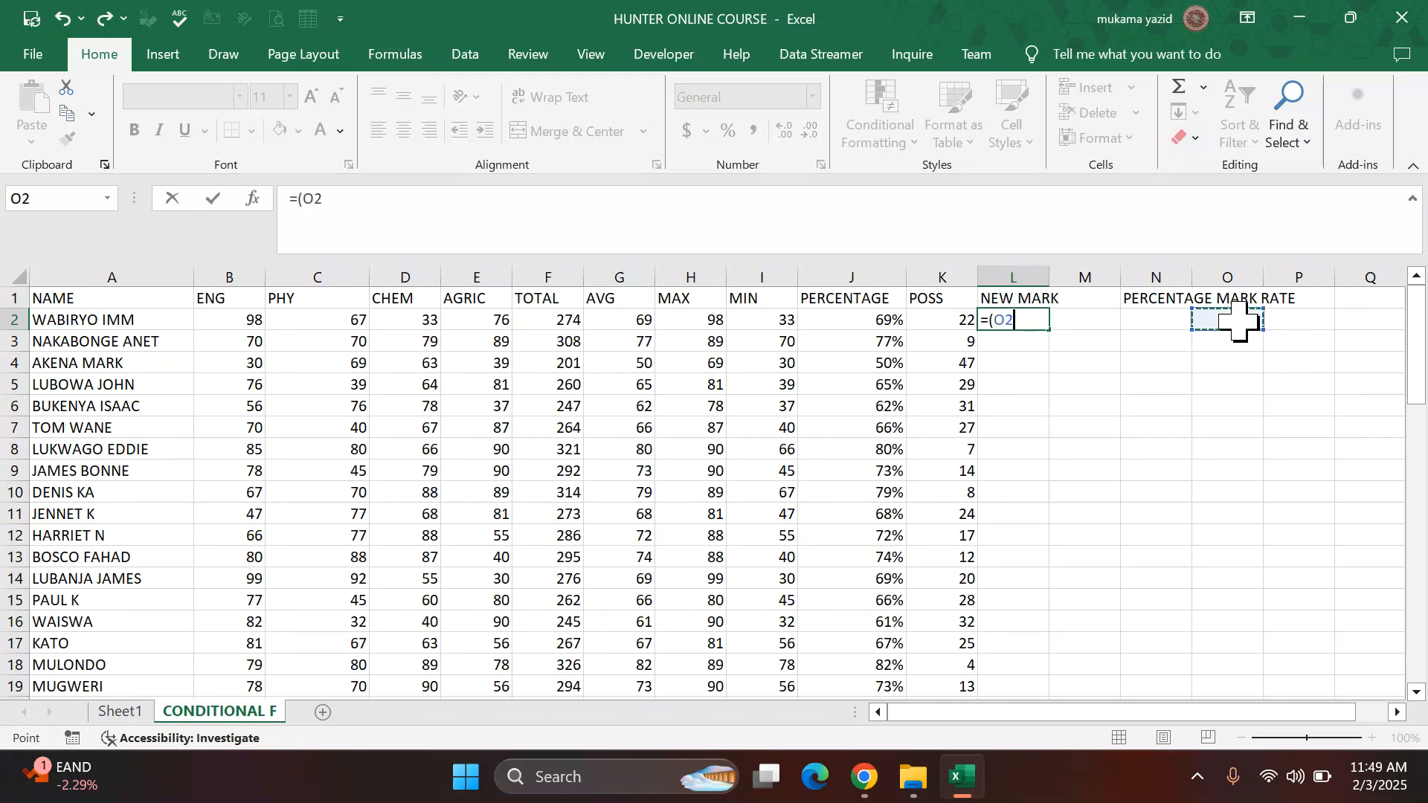
{"action": "type", "text": "*"}
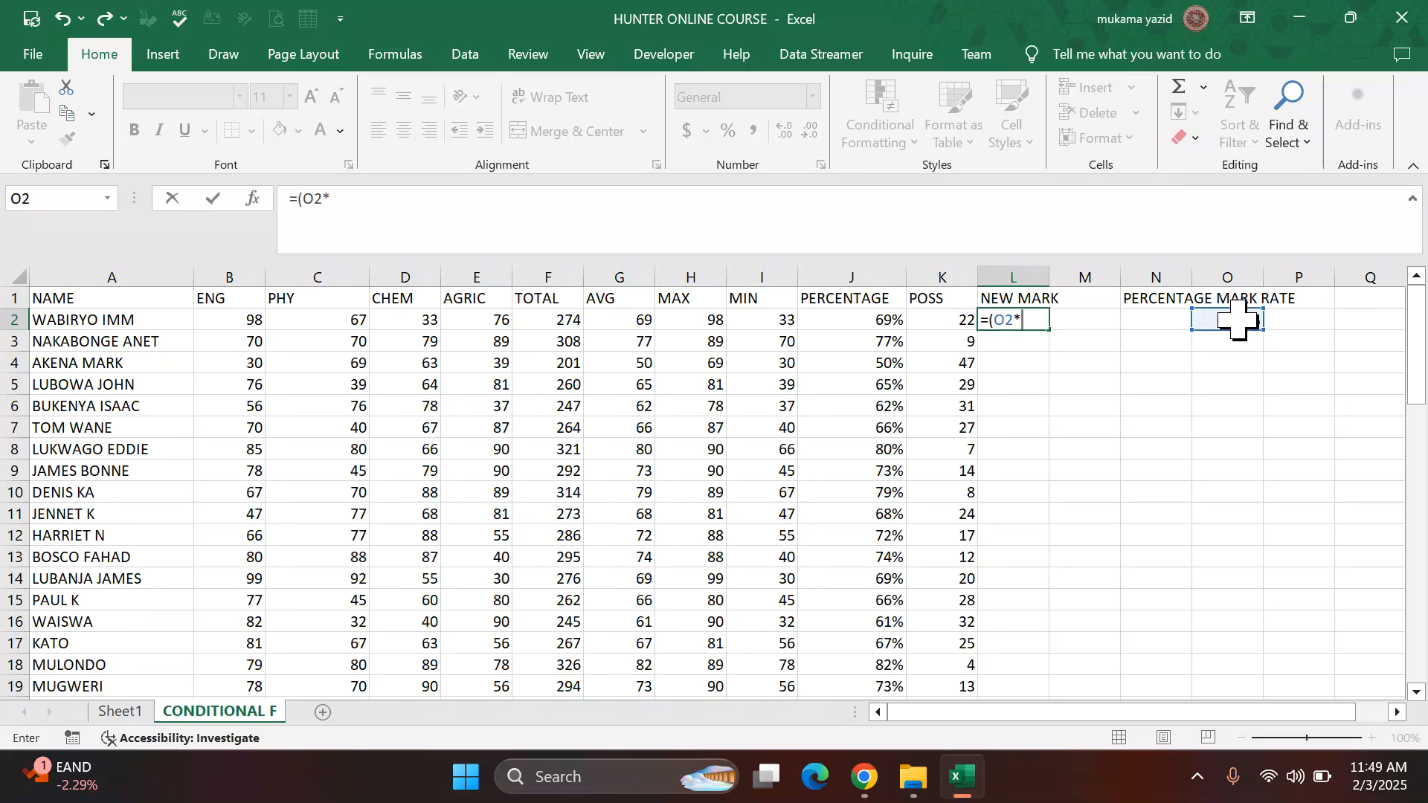
{"action": "left_click", "coordinate": [332, 321]}
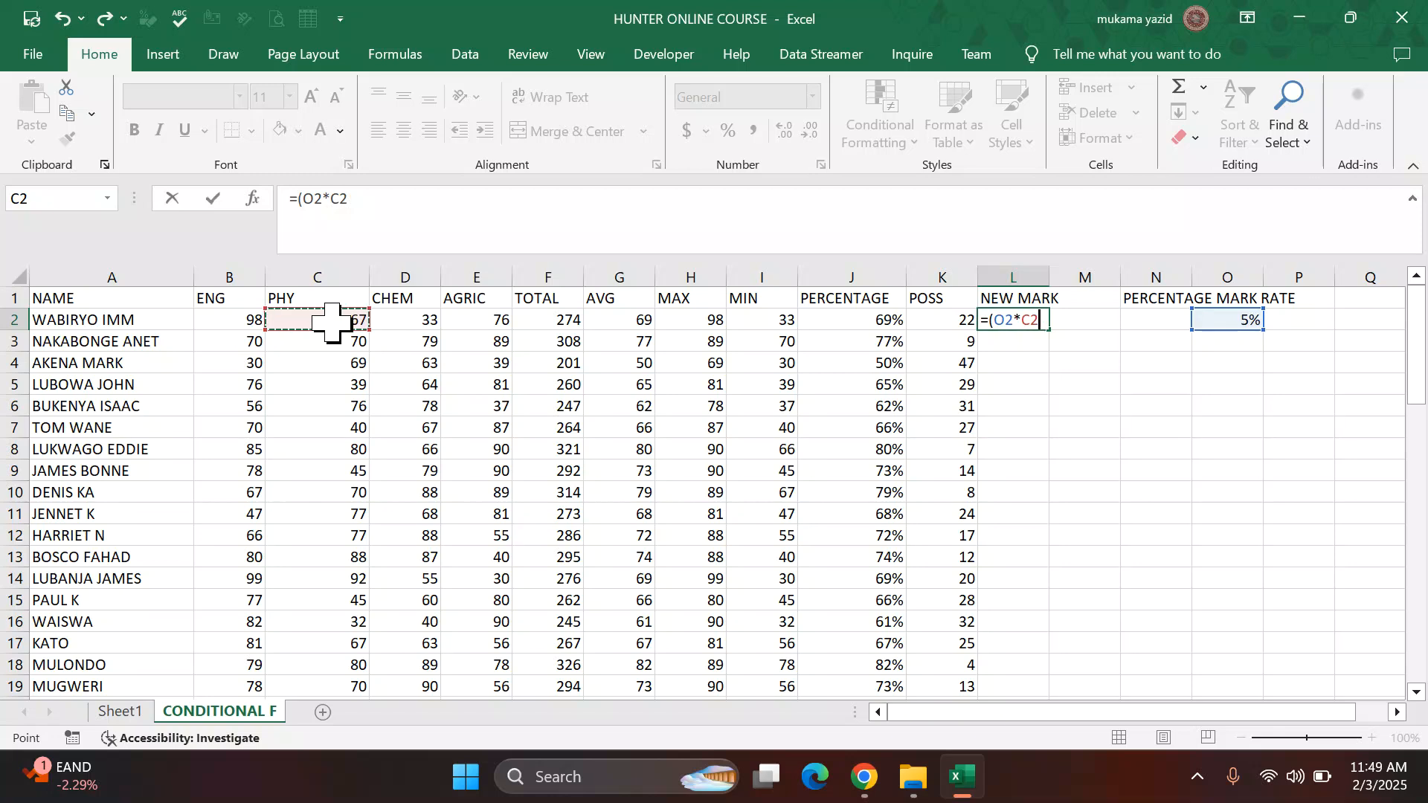
{"action": "type", "text": ")+C2"}
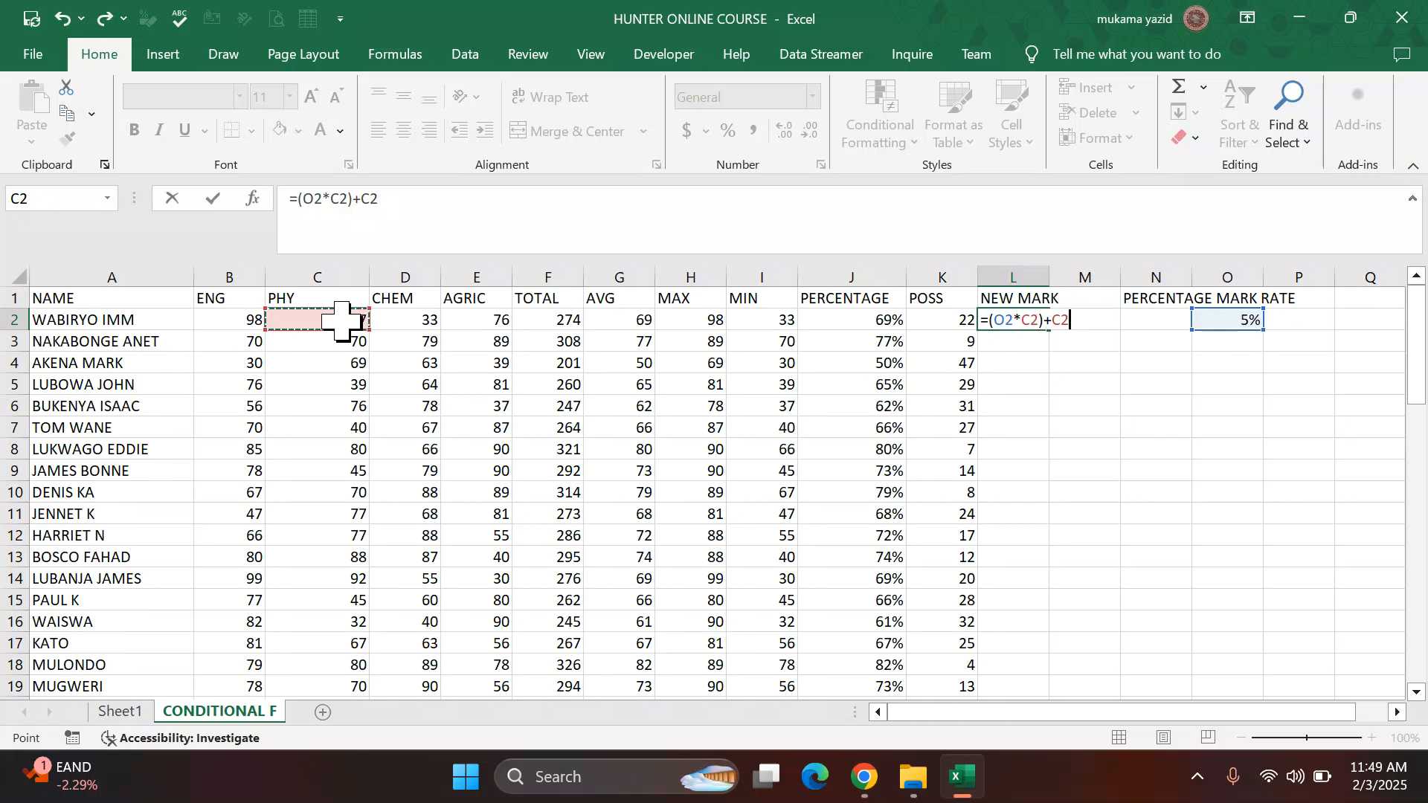
{"action": "key", "text": "Return"}
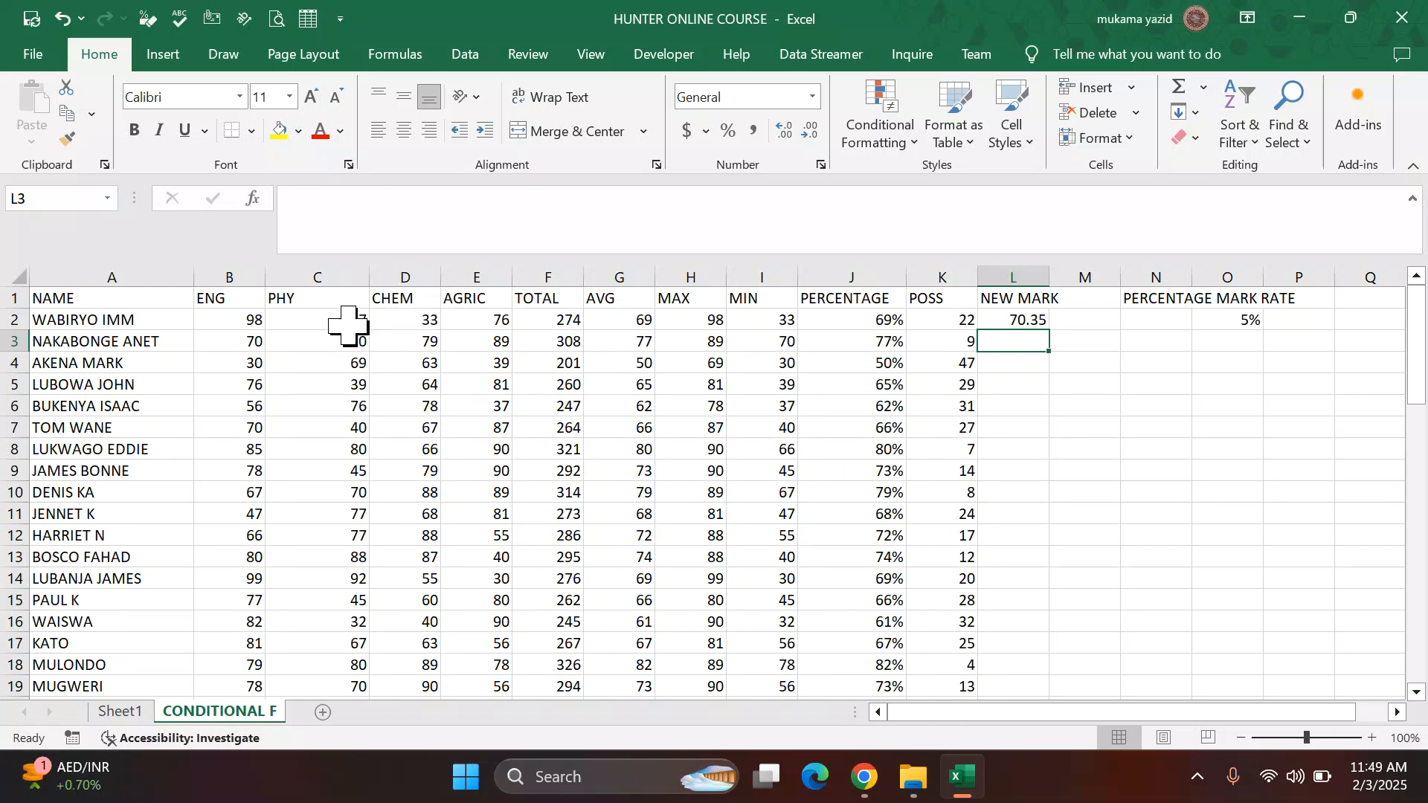
Step: Fill the NEW MARK formula down for all students and display the results with no decimal places
{"action": "left_click", "coordinate": [1014, 320]}
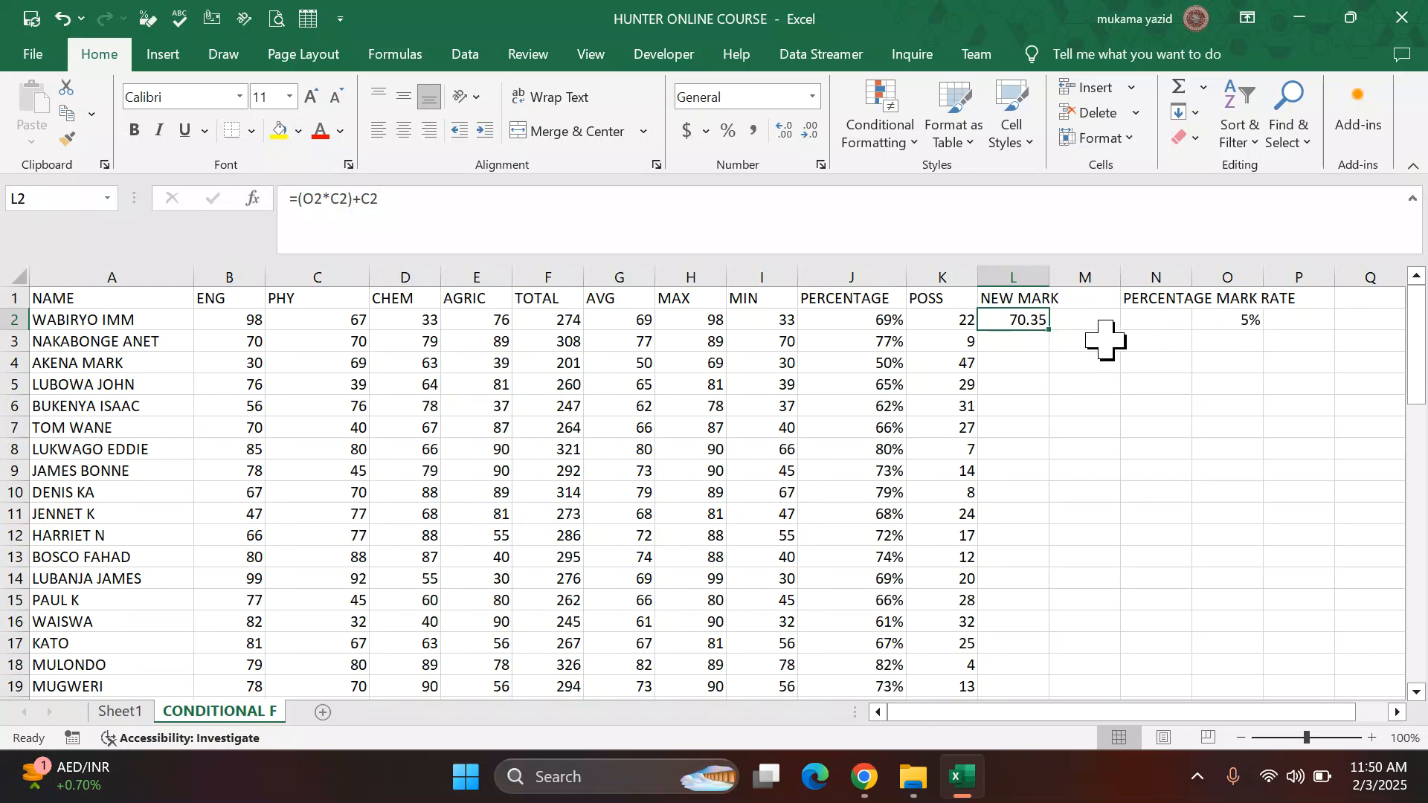
{"action": "double_click", "coordinate": [1050, 328]}
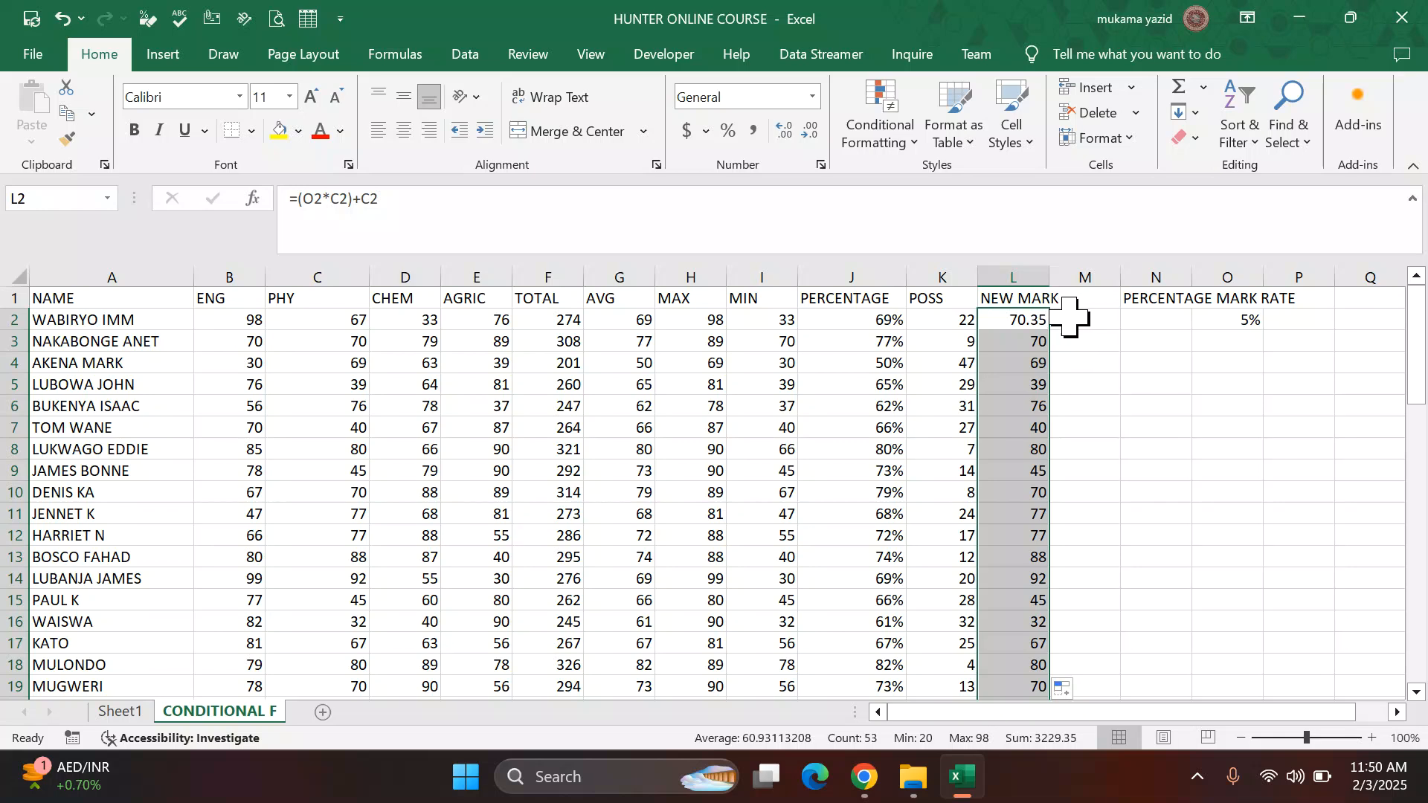
{"action": "scroll", "coordinate": [1056, 331], "scroll_direction": "down", "scroll_amount": 4}
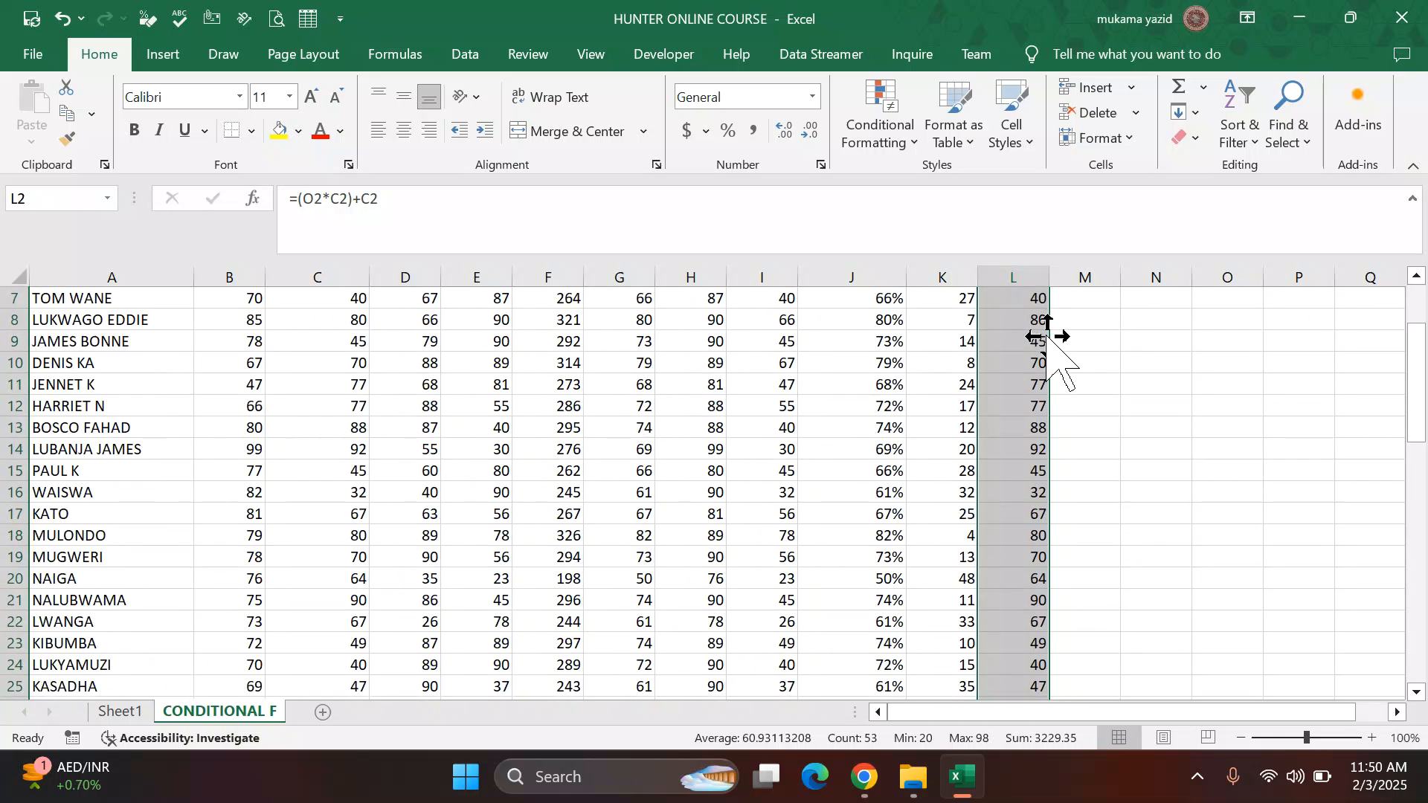
{"action": "scroll", "coordinate": [1049, 336], "scroll_direction": "up", "scroll_amount": 3}
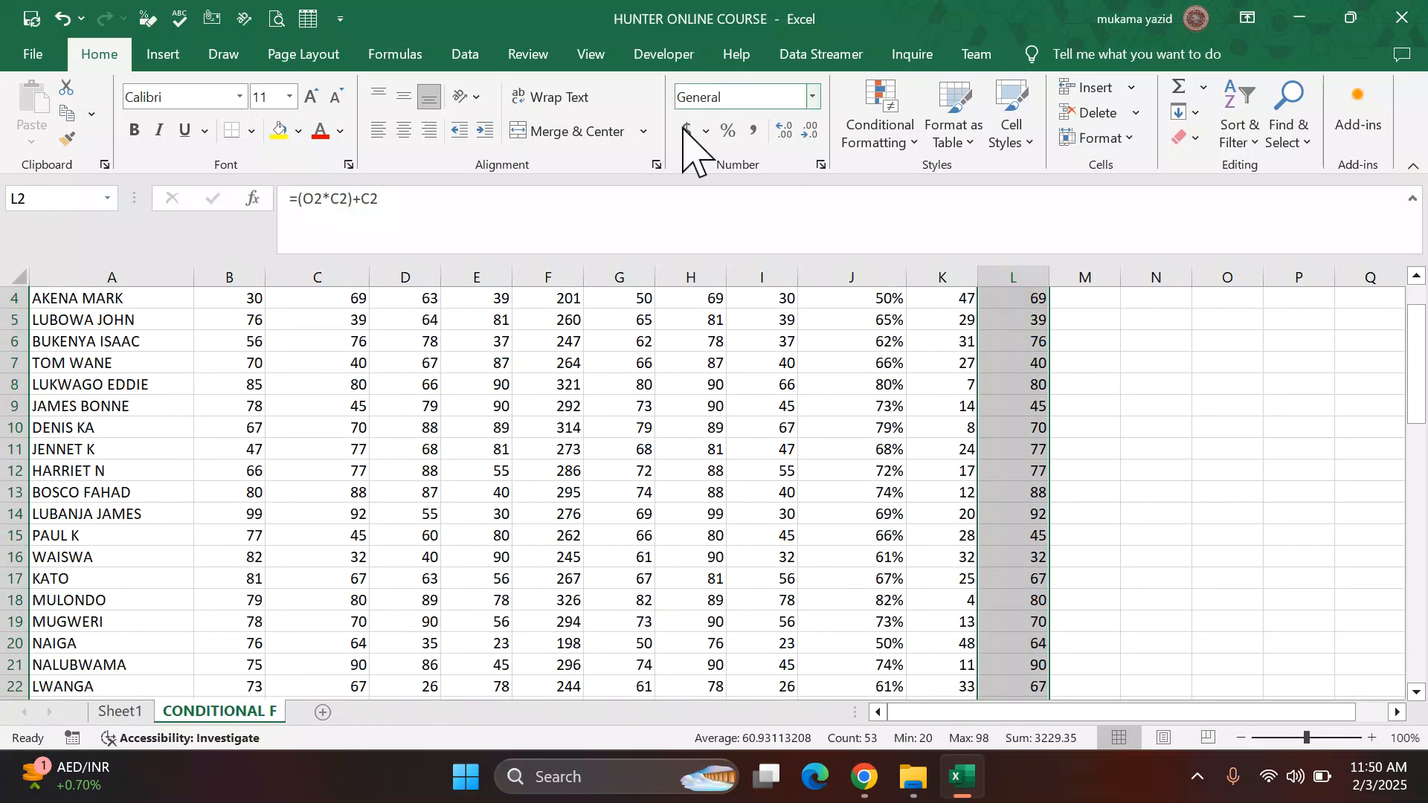
{"action": "scroll", "coordinate": [1026, 360], "scroll_direction": "up", "scroll_amount": 1}
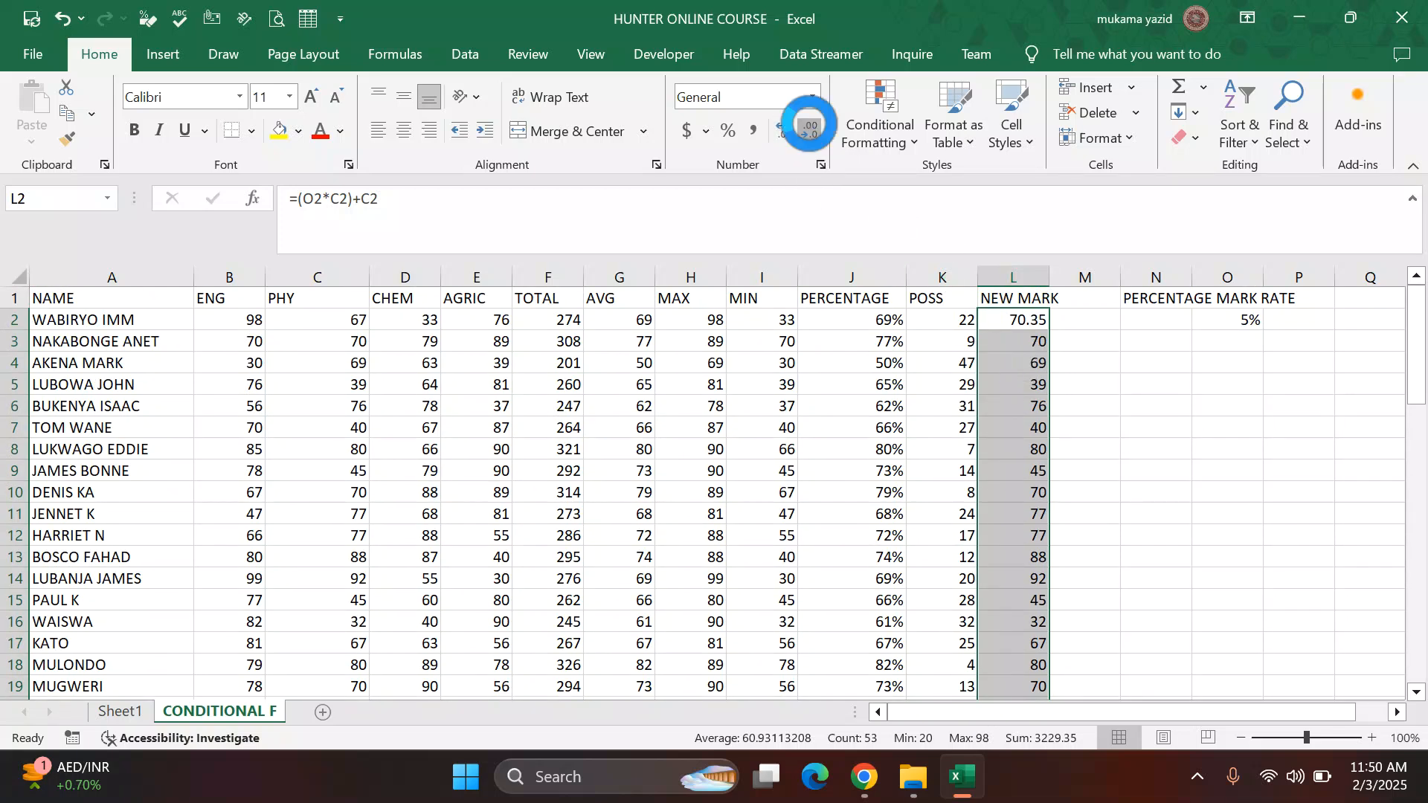
{"action": "left_click", "coordinate": [811, 130]}
{"action": "left_click", "coordinate": [811, 131]}
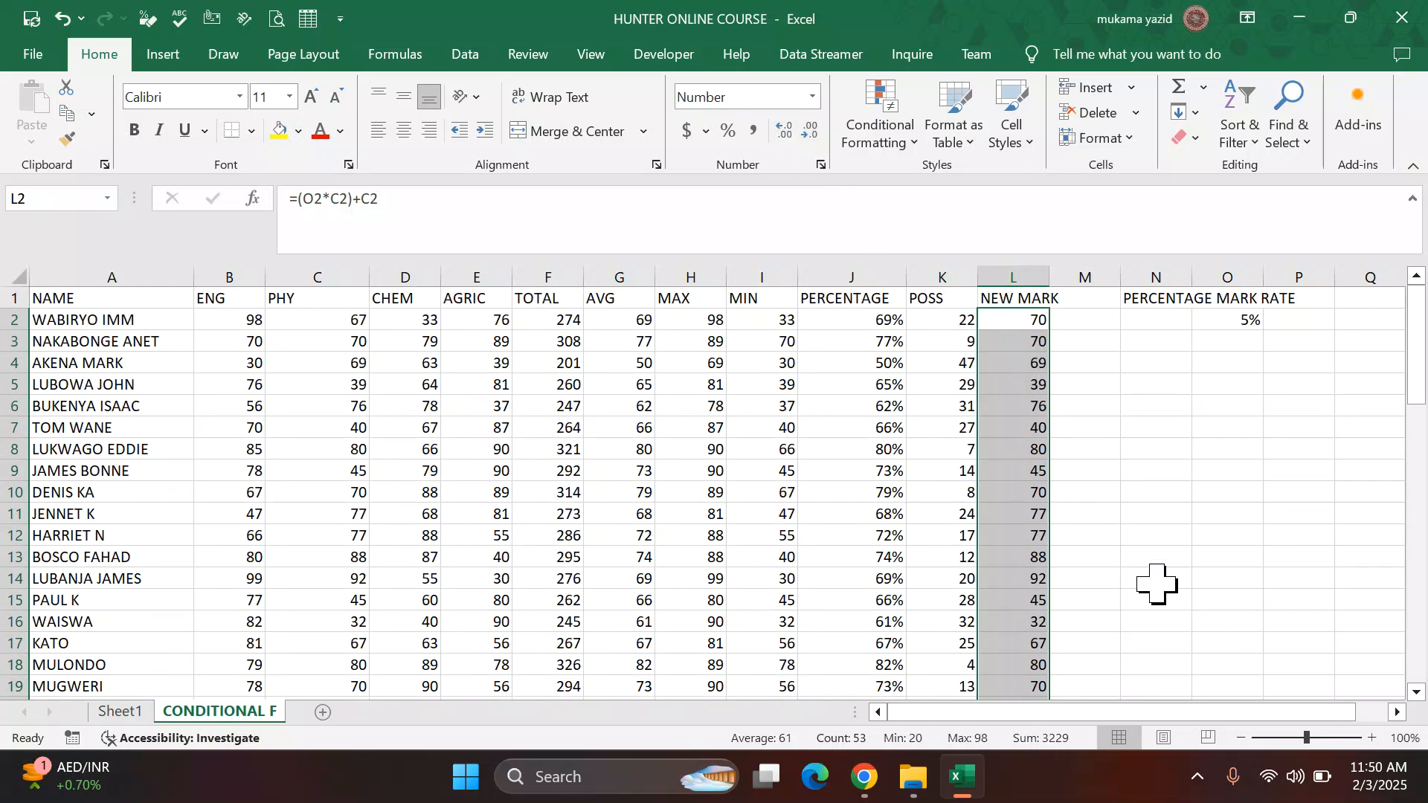
Step: Inspect the NEW MARK column and its formulas in formula view to check how the rate cell is referenced
{"action": "scroll", "coordinate": [1121, 529], "scroll_direction": "down", "scroll_amount": 6}
{"action": "scroll", "coordinate": [1121, 529], "scroll_direction": "down", "scroll_amount": 6}
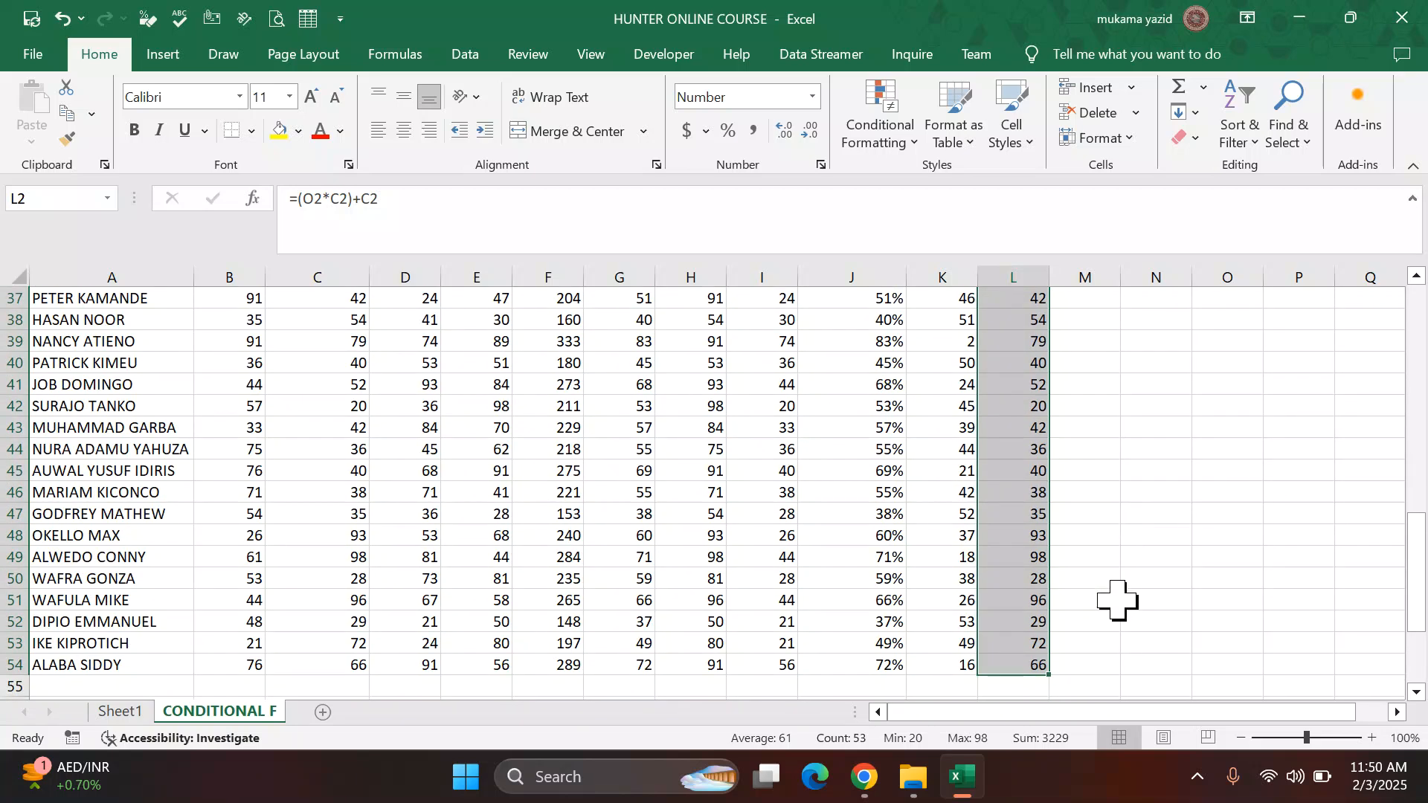
{"action": "scroll", "coordinate": [501, 583], "scroll_direction": "up", "scroll_amount": 8}
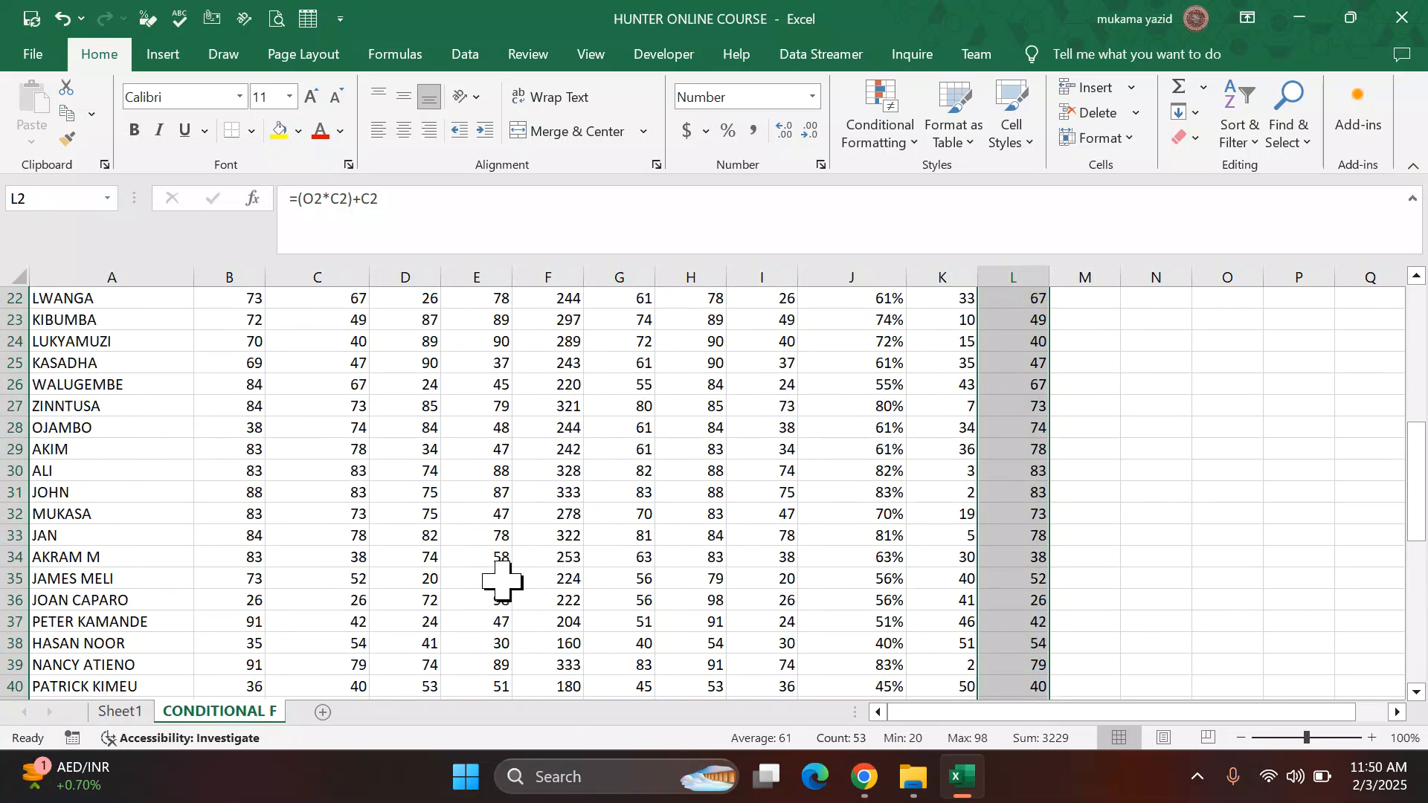
{"action": "scroll", "coordinate": [502, 578], "scroll_direction": "up", "scroll_amount": 4}
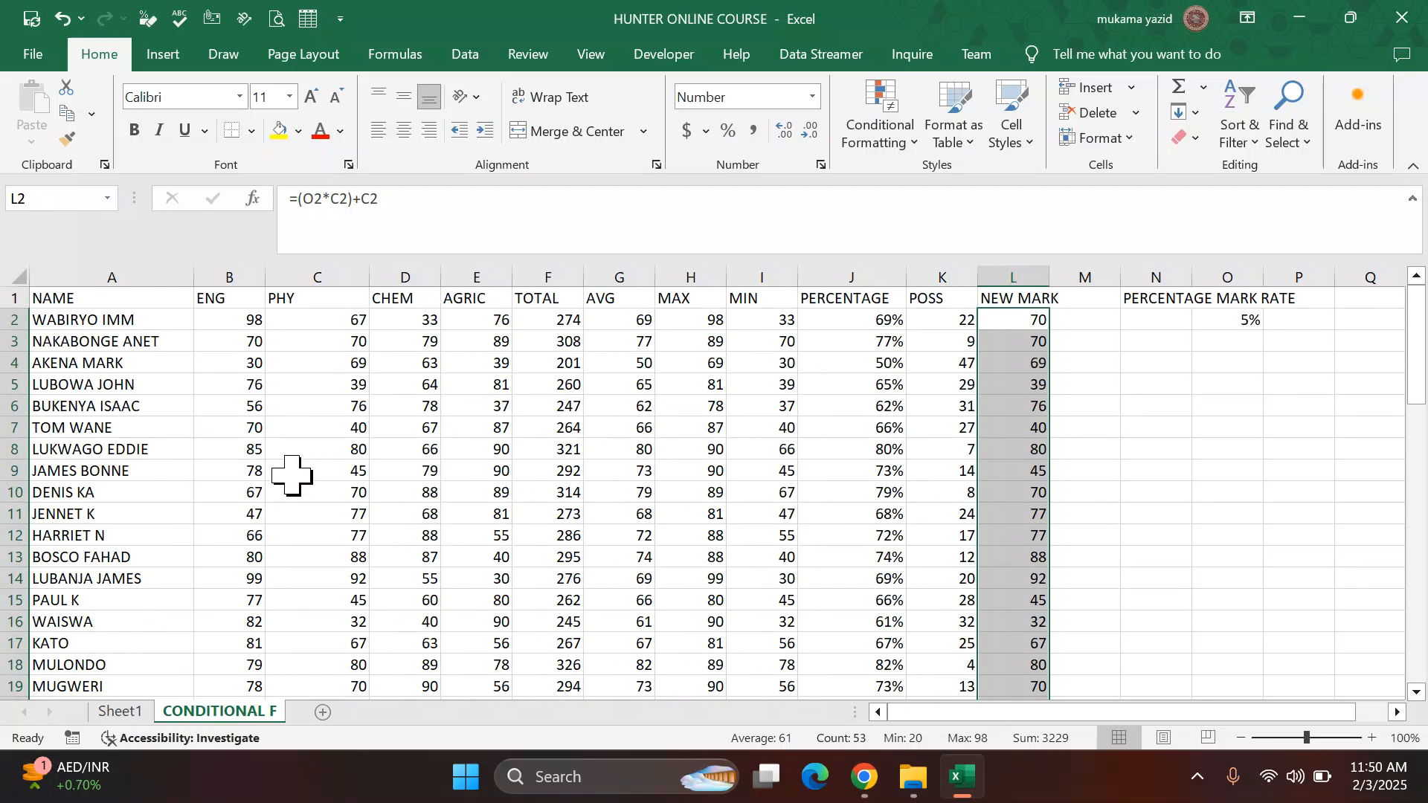
{"action": "left_click", "coordinate": [1031, 327]}
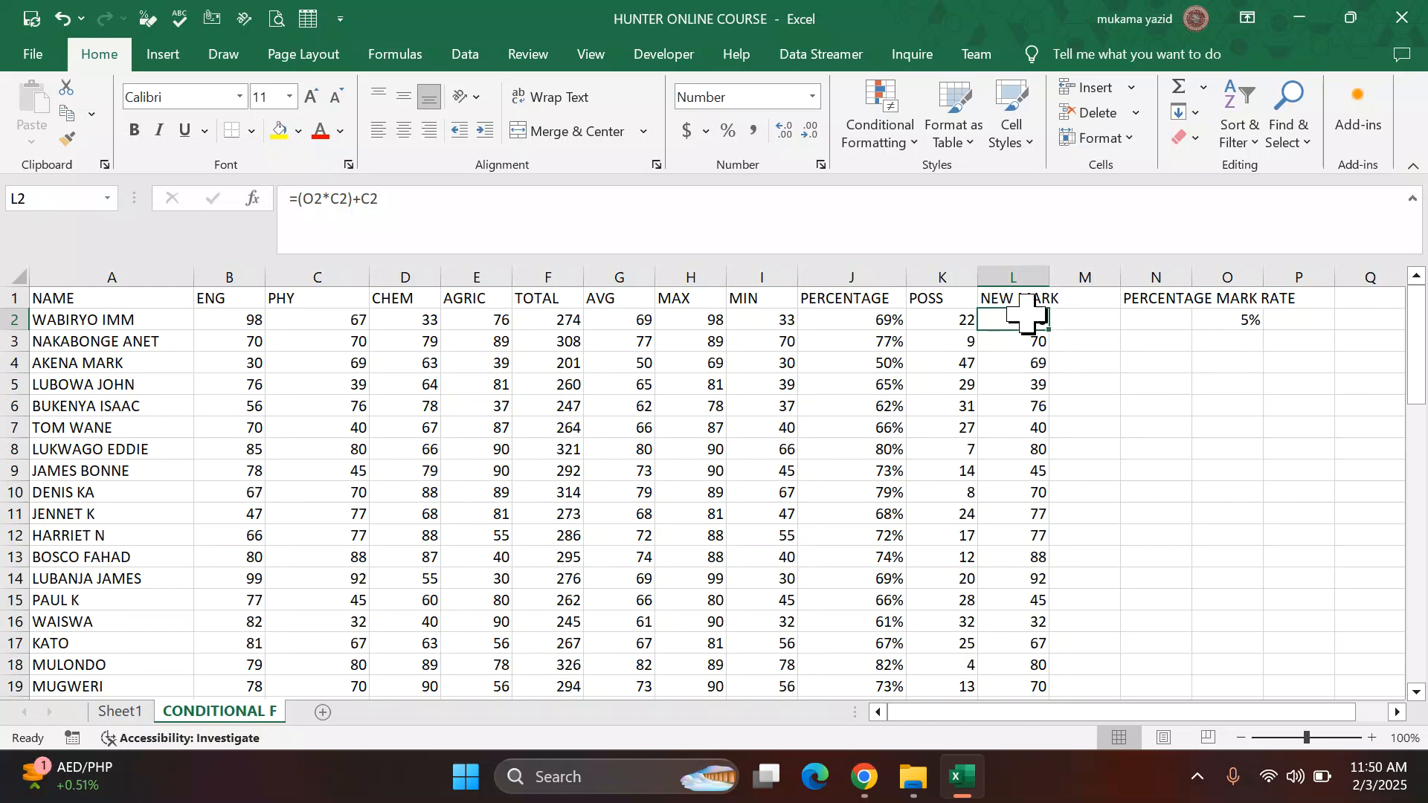
{"action": "left_click_drag", "start_coordinate": [1023, 318], "coordinate": [1042, 563]}
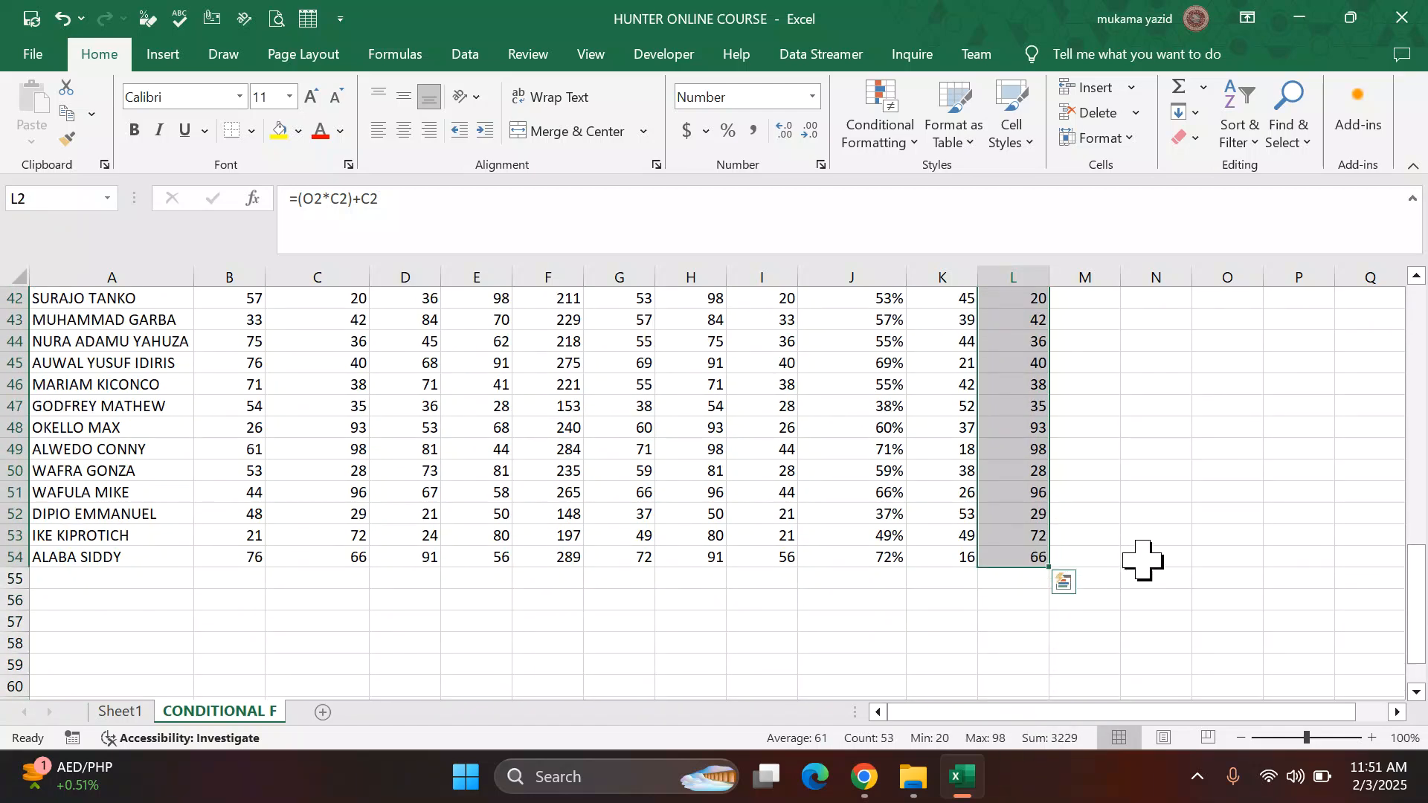
{"action": "key", "text": "ctrl+grave"}
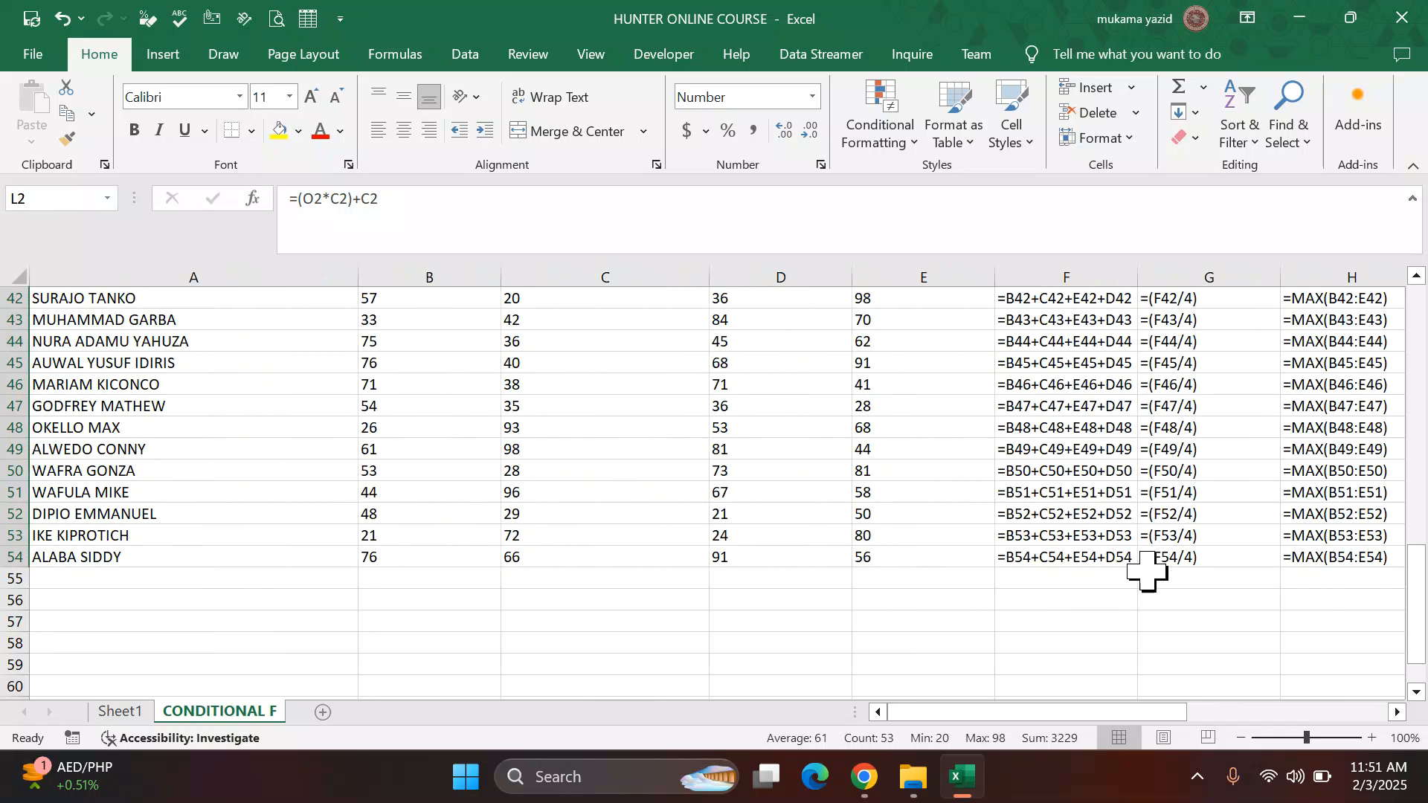
{"action": "scroll", "coordinate": [1145, 610], "scroll_direction": "up", "scroll_amount": 3}
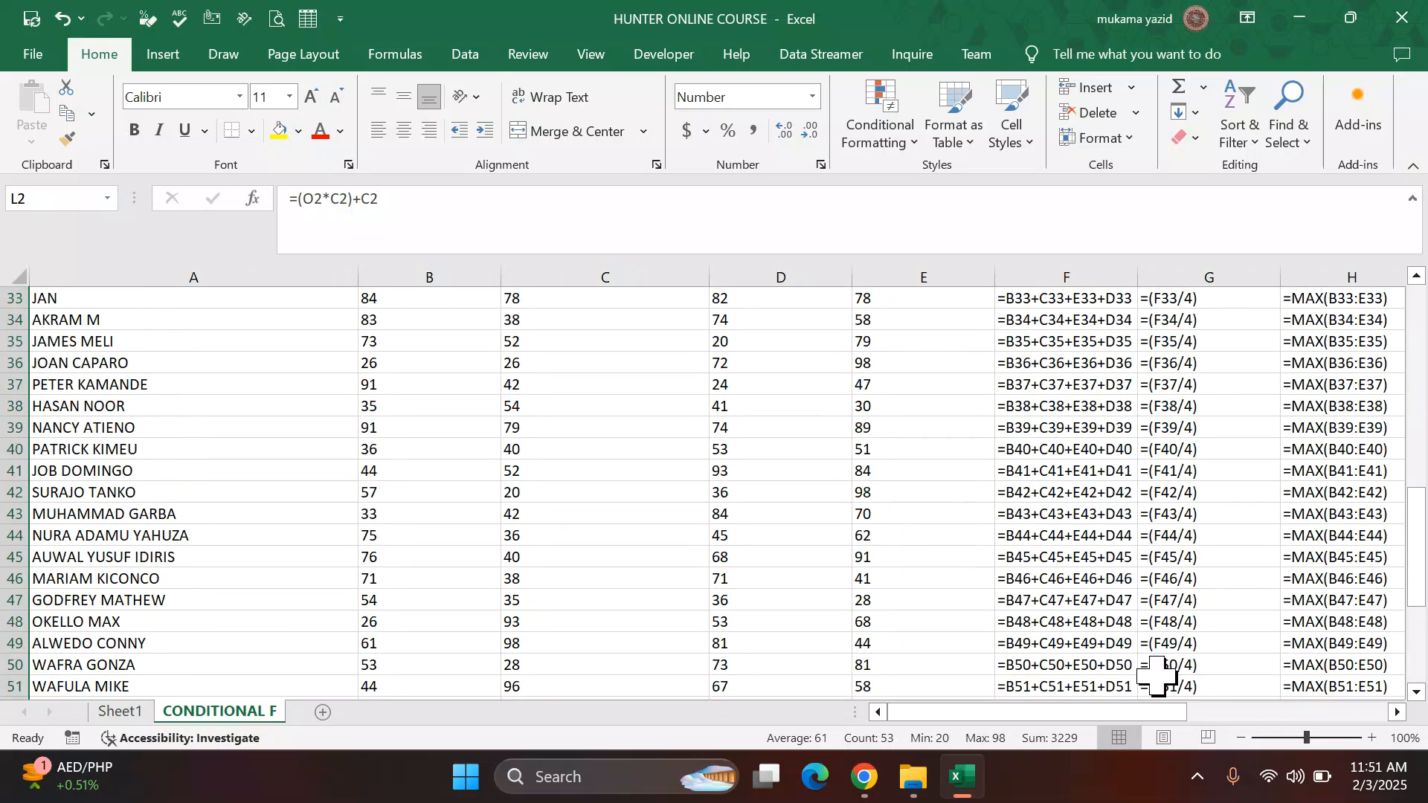
{"action": "left_click", "coordinate": [1399, 712]}
{"action": "left_click", "coordinate": [1398, 712]}
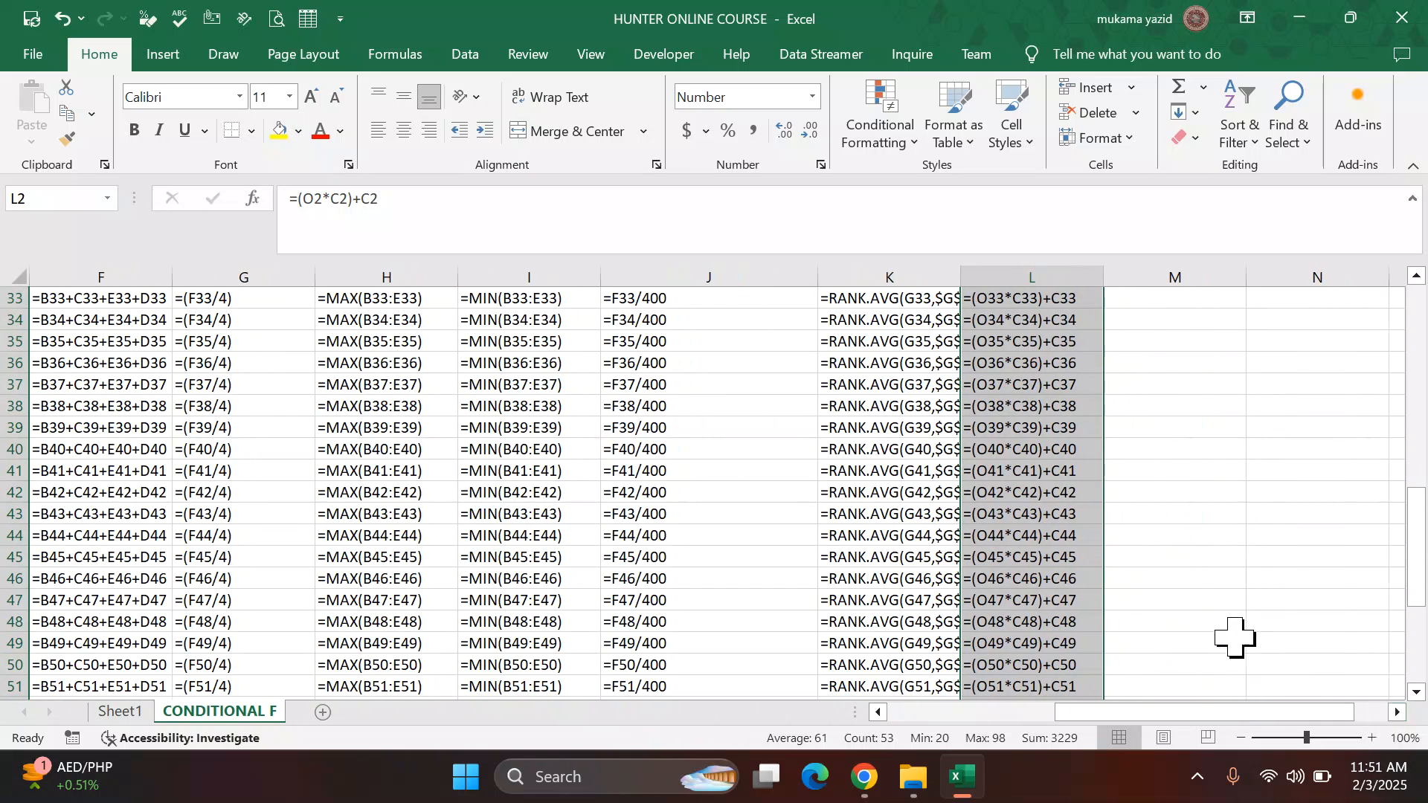
{"action": "left_click", "coordinate": [1172, 578]}
{"action": "scroll", "coordinate": [1008, 505], "scroll_direction": "up", "scroll_amount": 4}
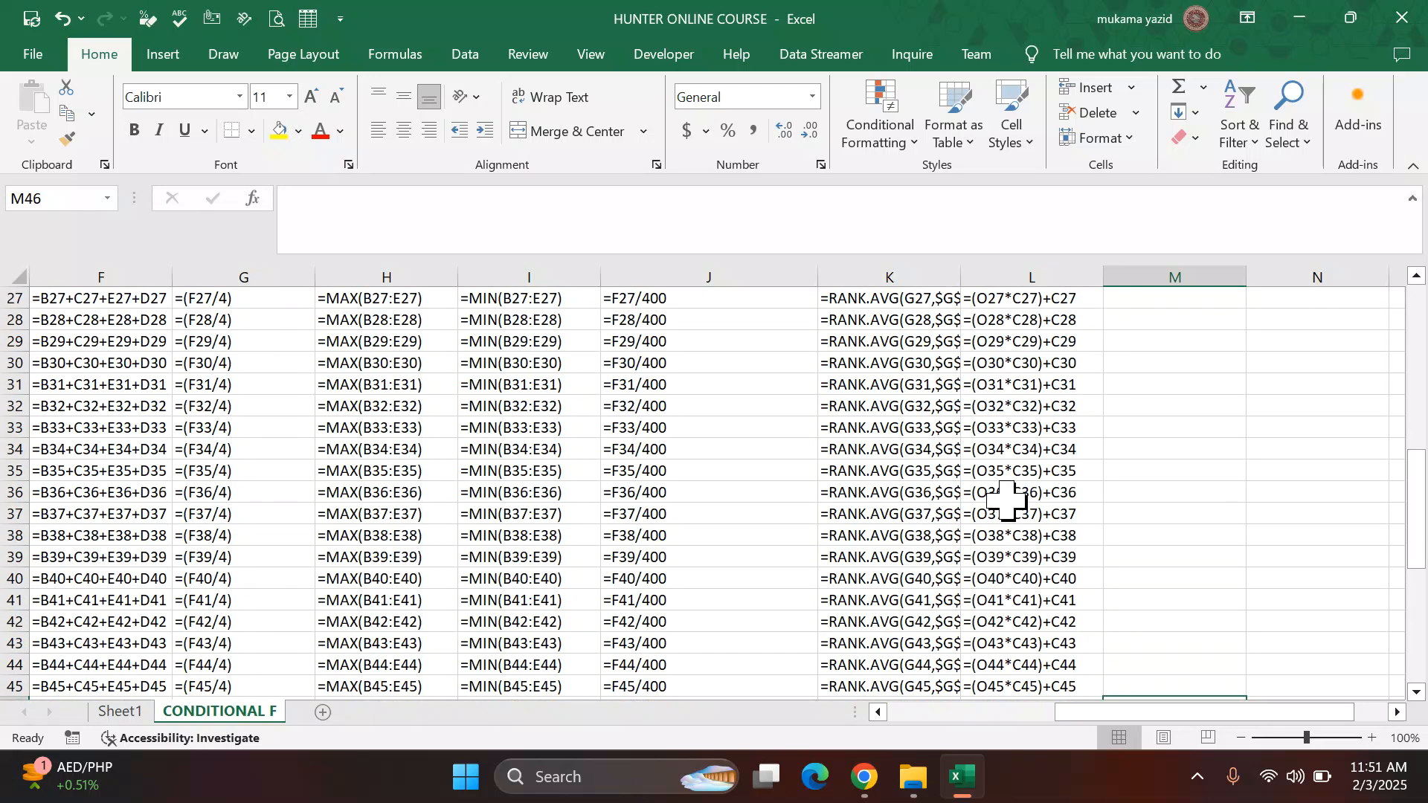
{"action": "scroll", "coordinate": [1025, 476], "scroll_direction": "up", "scroll_amount": 7}
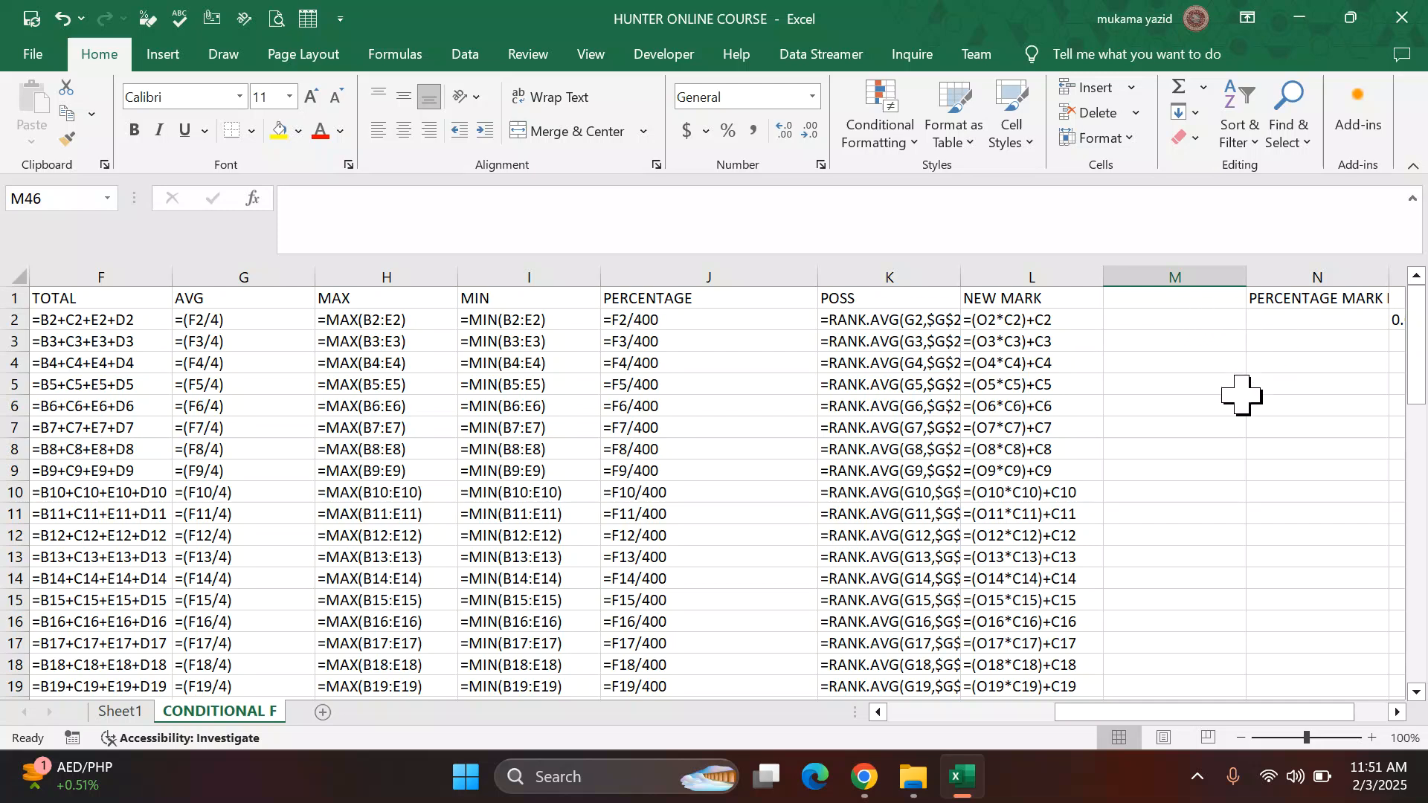
{"action": "left_click", "coordinate": [1376, 389]}
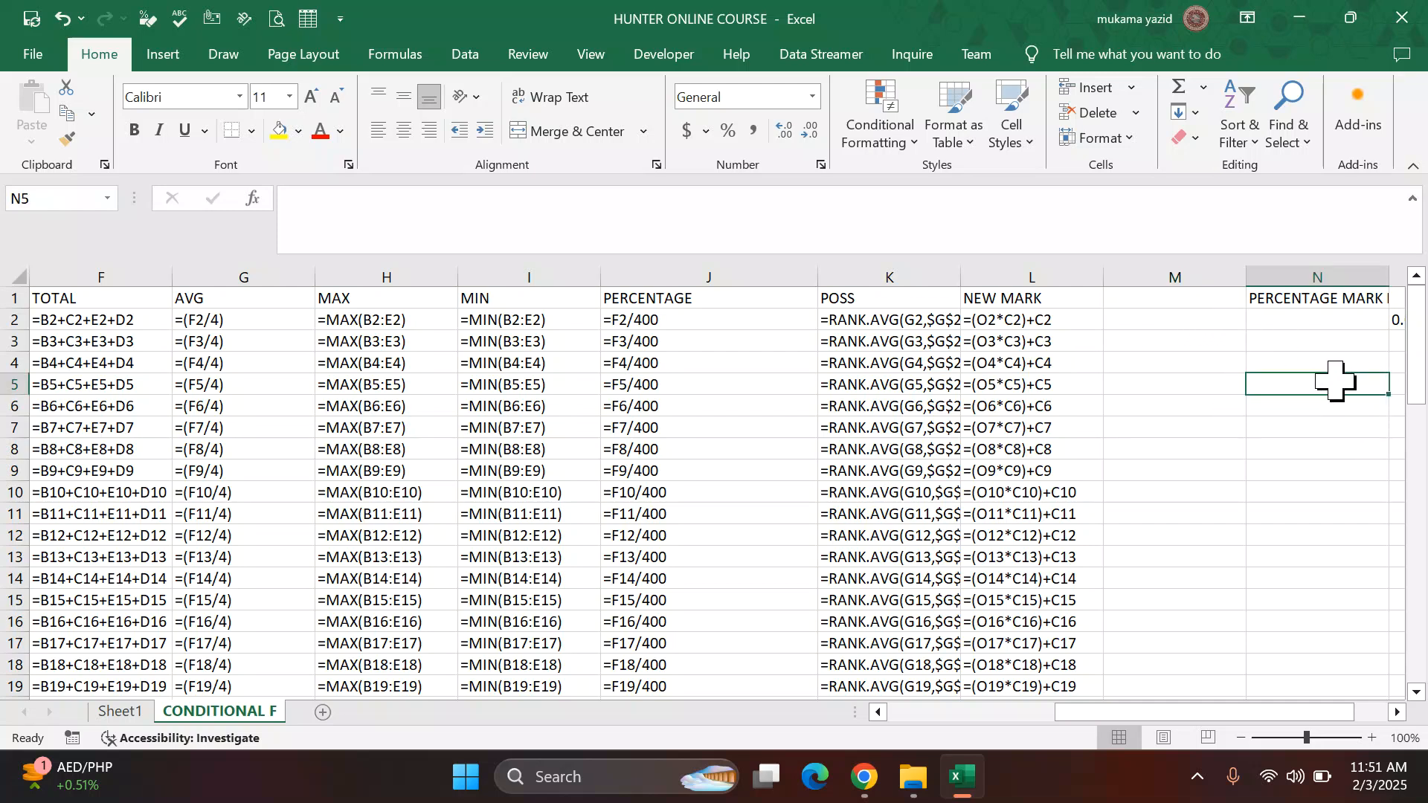
{"action": "left_click", "coordinate": [1401, 714]}
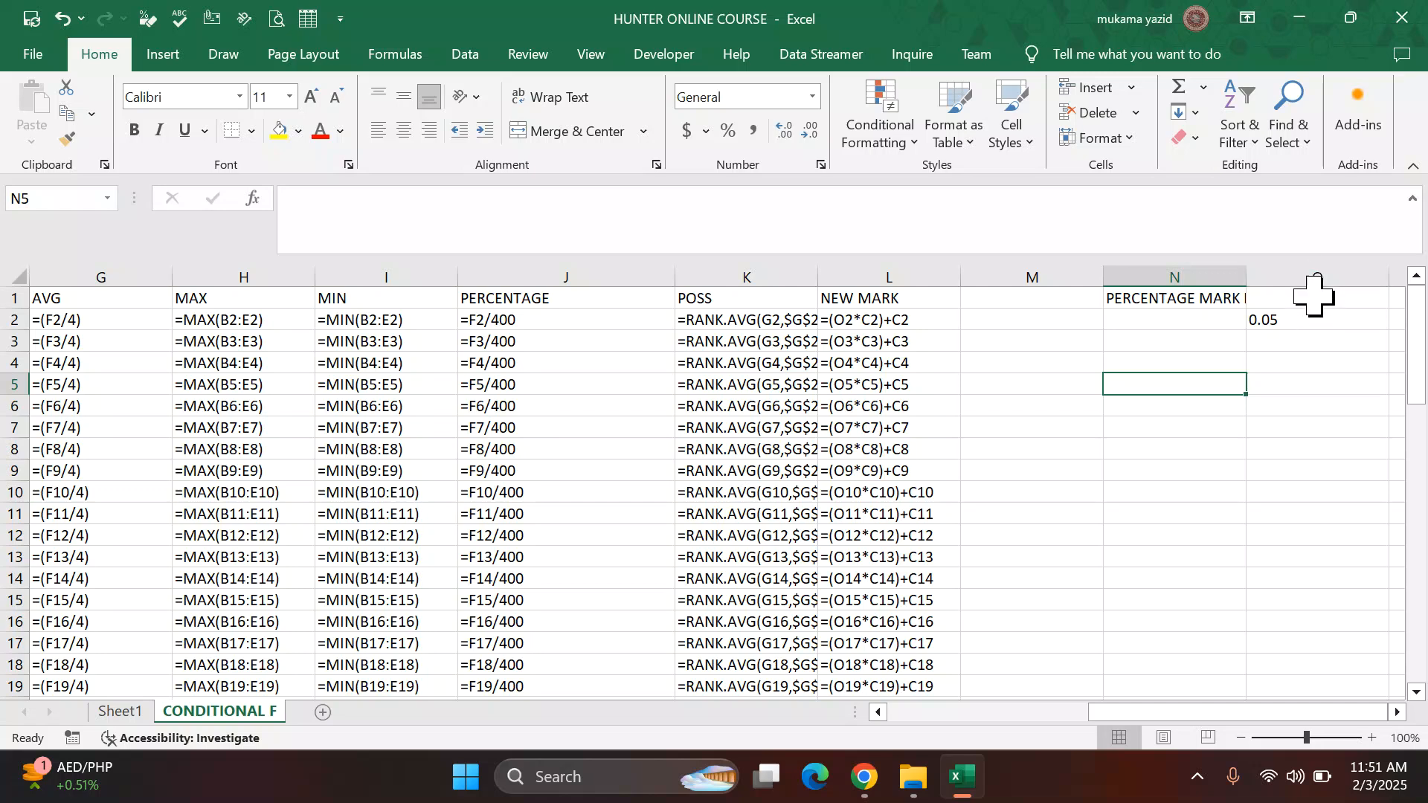
{"action": "left_click", "coordinate": [1322, 272]}
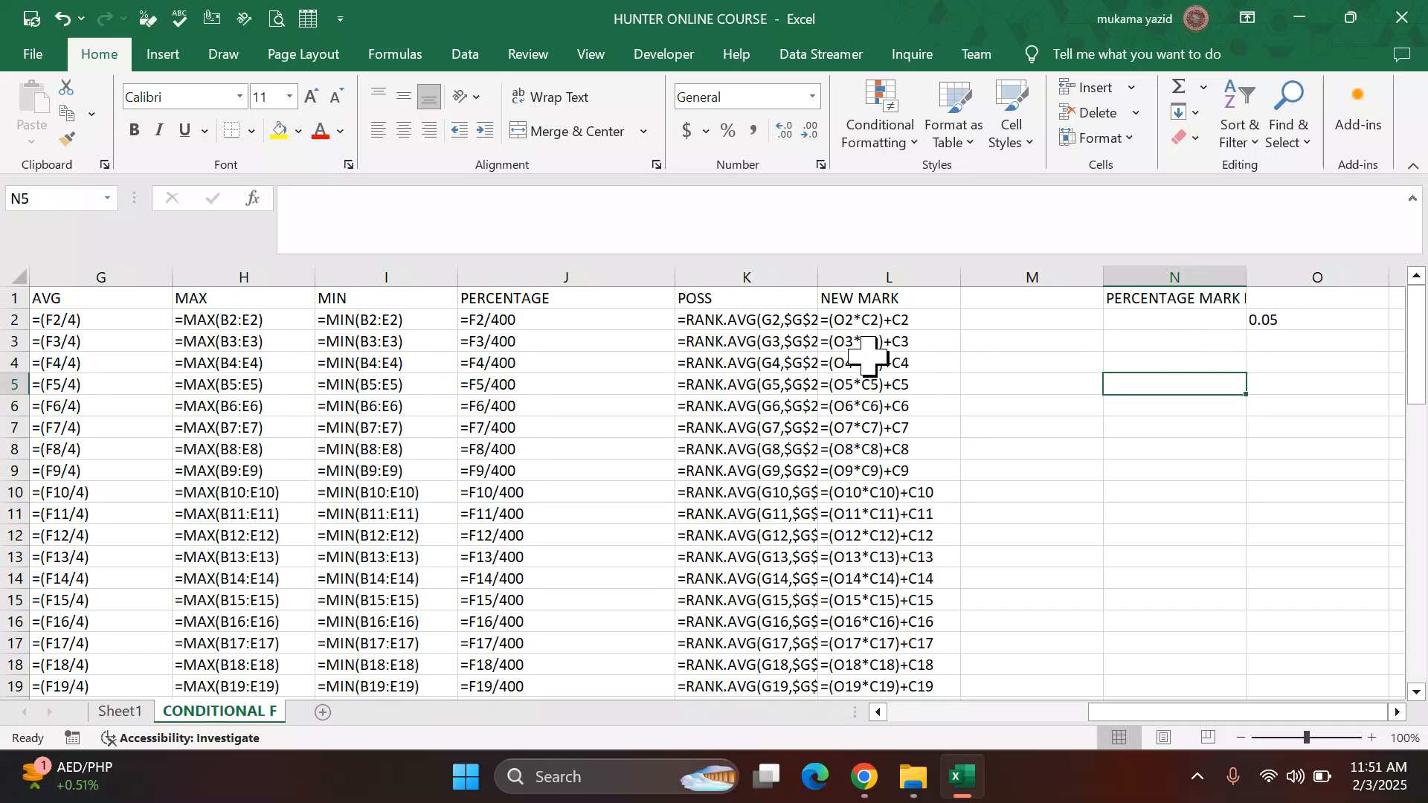
{"action": "key", "text": "ctrl+grave"}
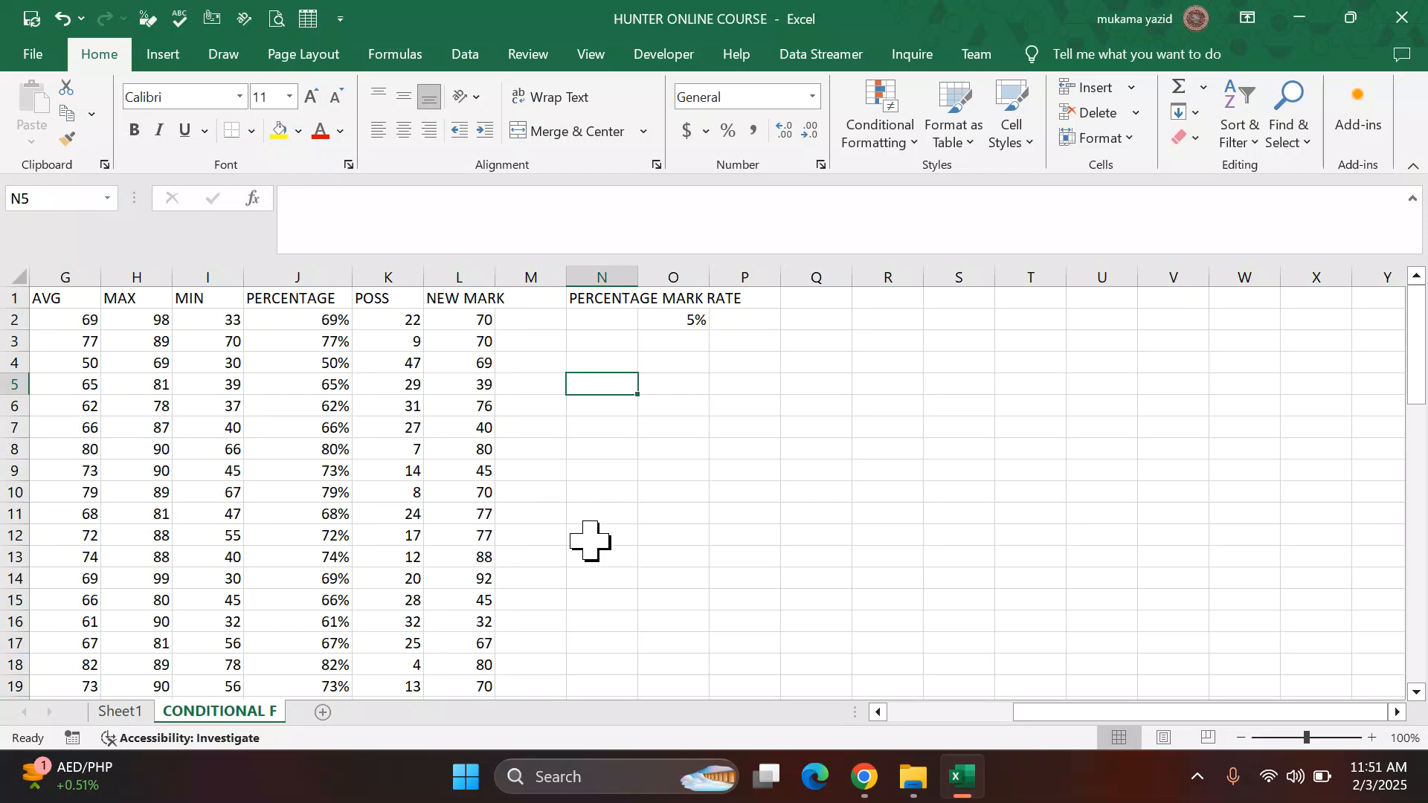
Step: Make the rate reference absolute in the first NEW MARK formula so it reads =($O$2*C2)+C2
{"action": "left_click", "coordinate": [473, 320]}
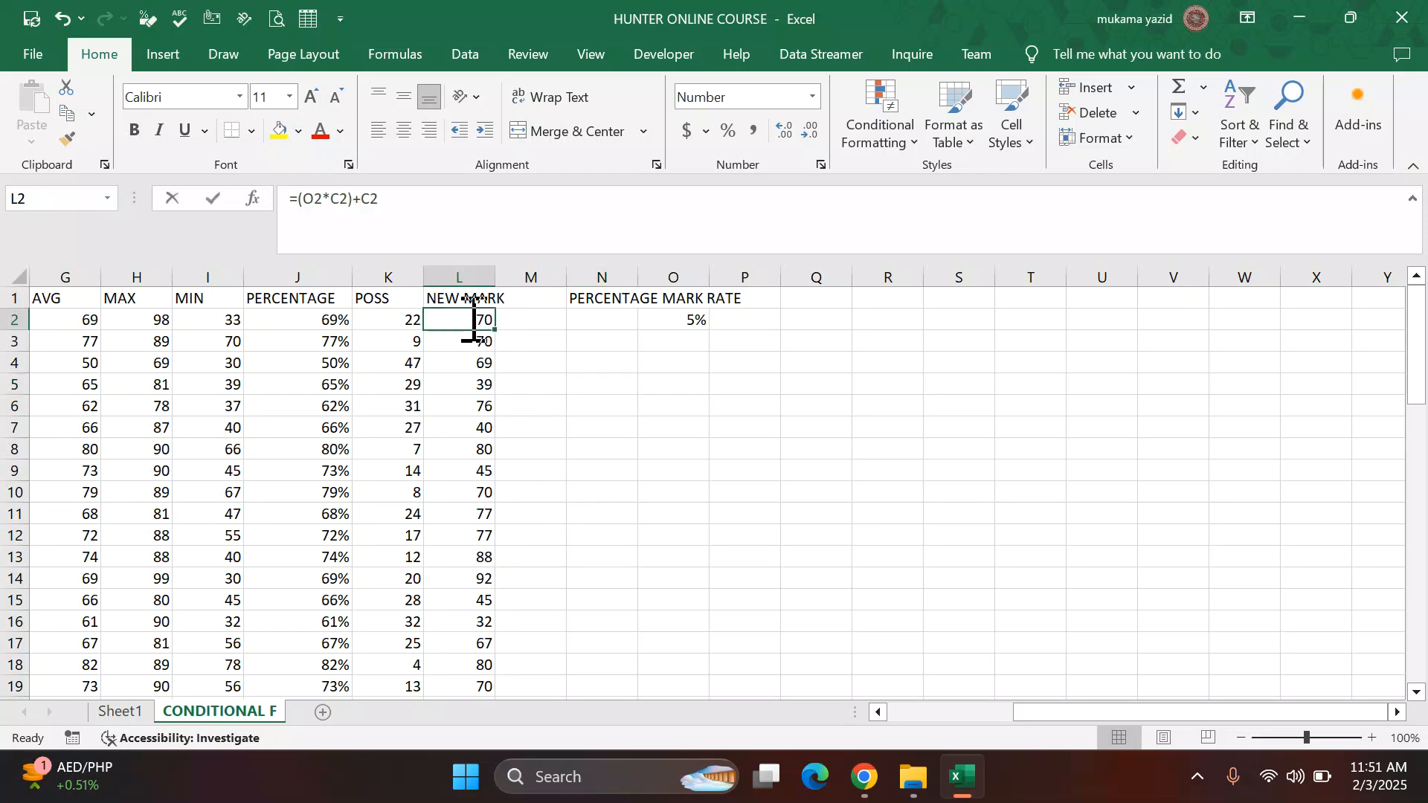
{"action": "double_click", "coordinate": [473, 320]}
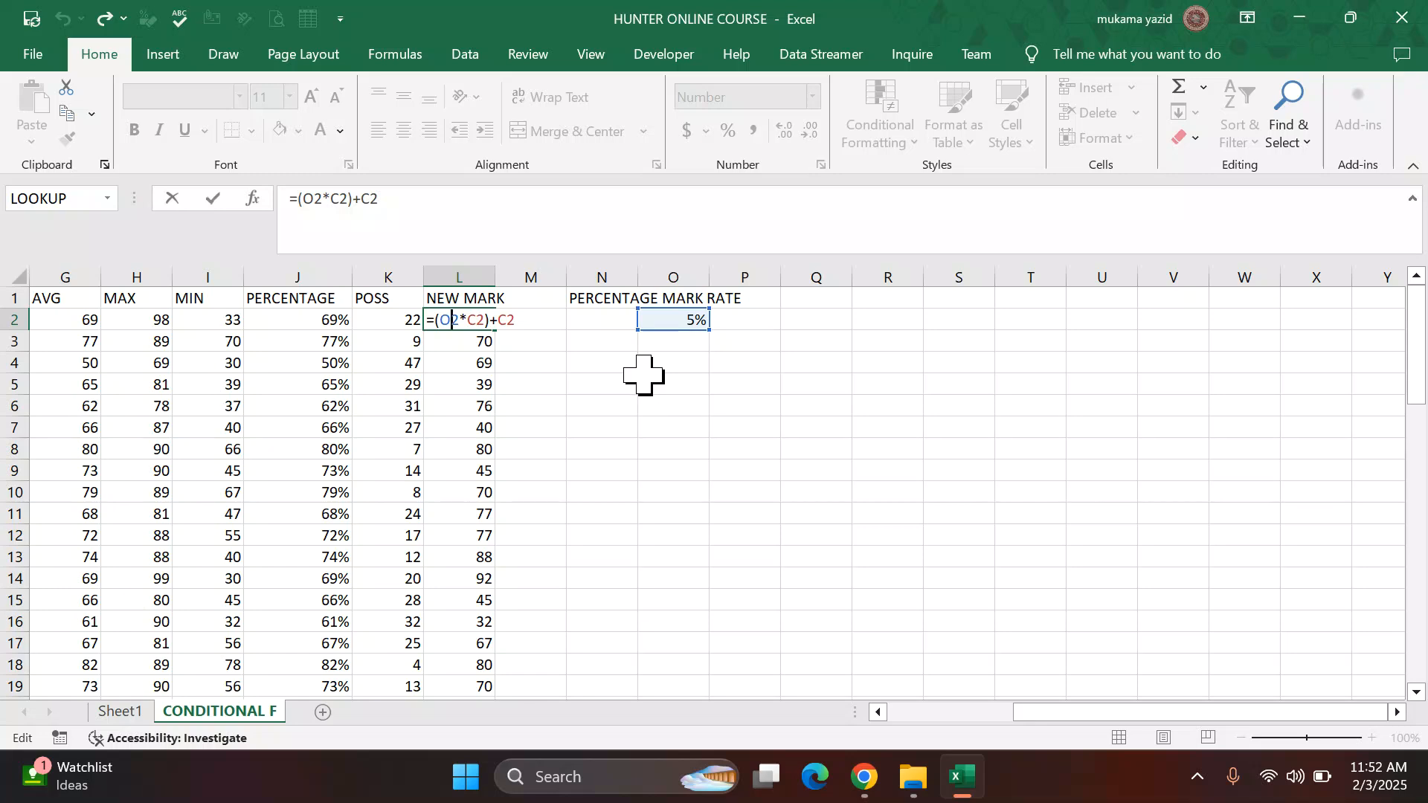
{"action": "key", "text": "F4"}
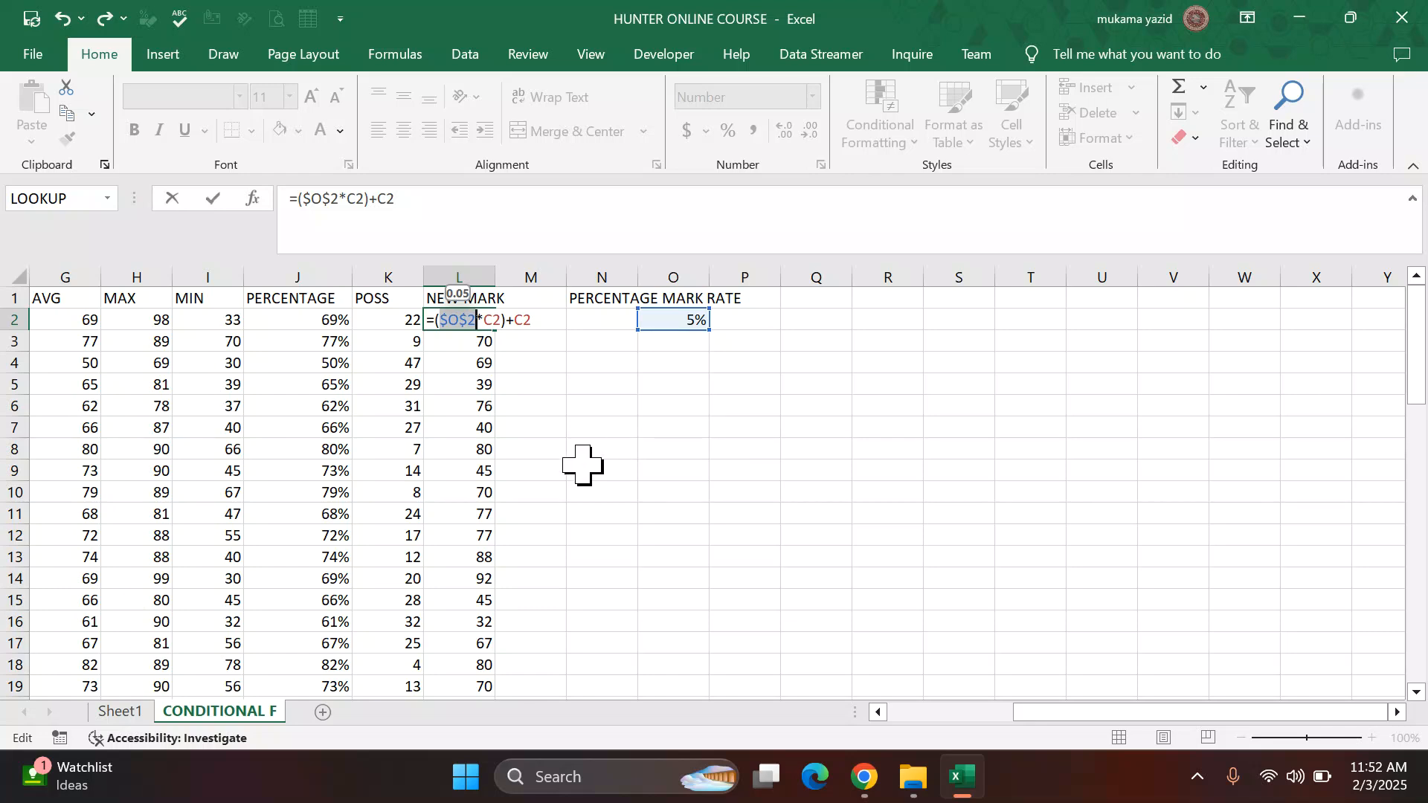
{"action": "key", "text": "Return"}
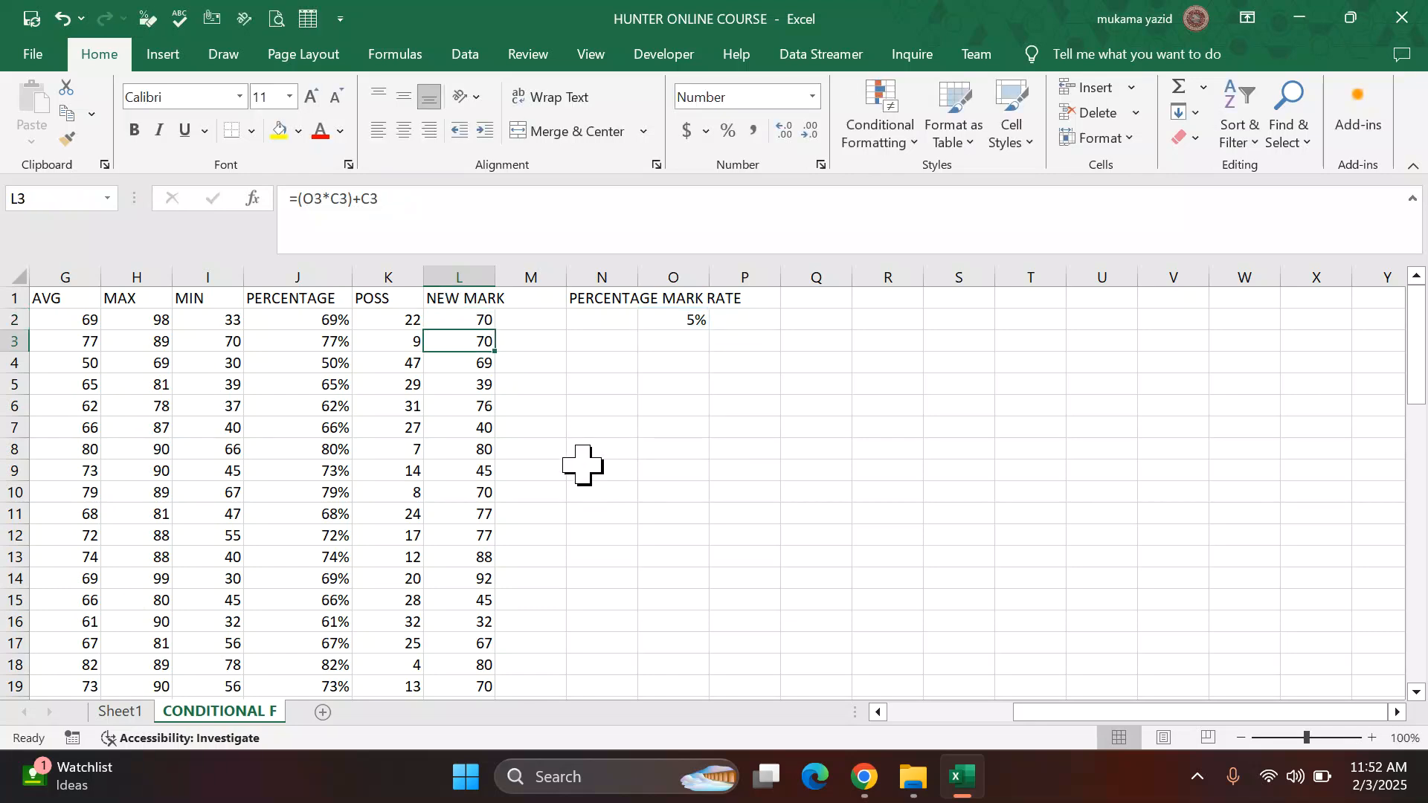
Step: Fill the corrected NEW MARK formula down the column for all students
{"action": "left_click", "coordinate": [483, 320]}
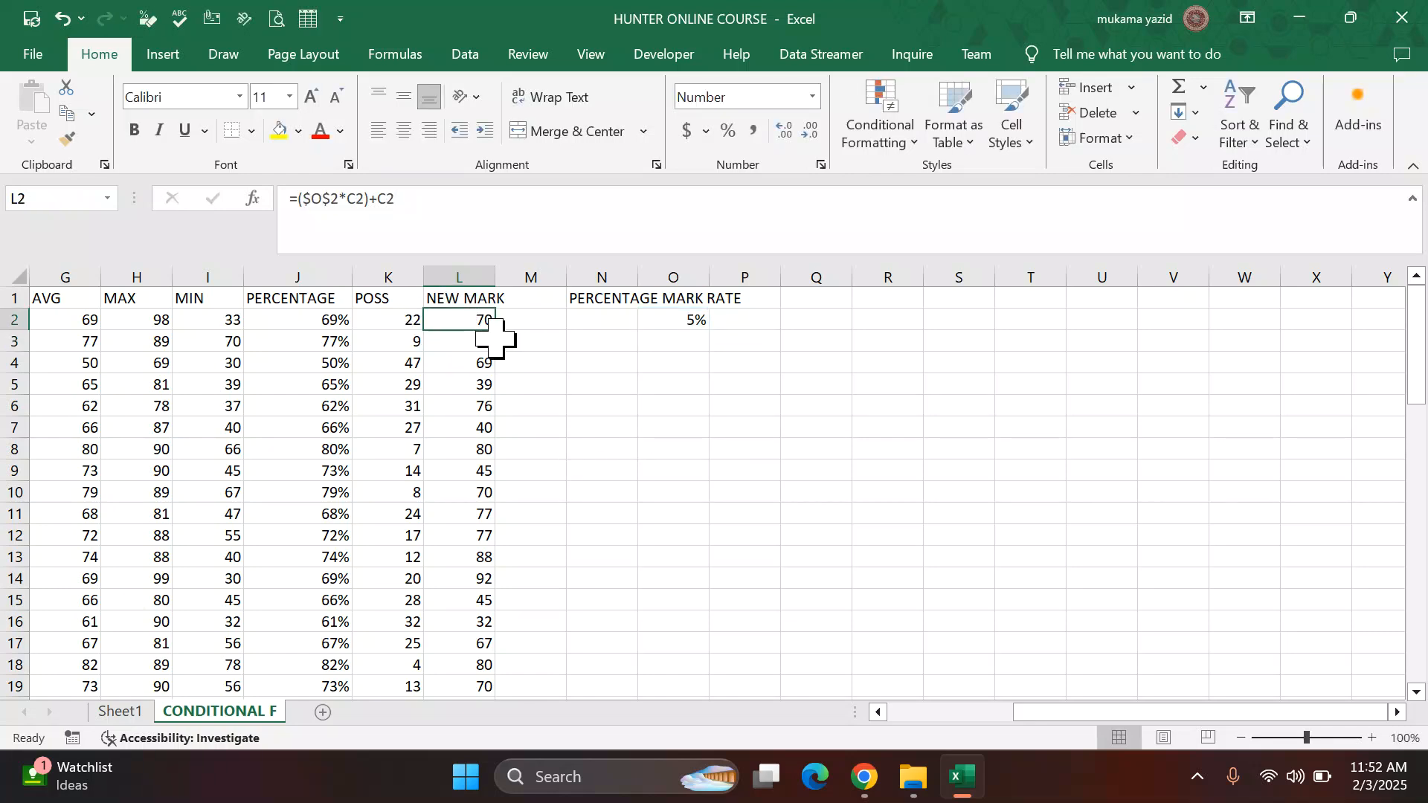
{"action": "double_click", "coordinate": [497, 331]}
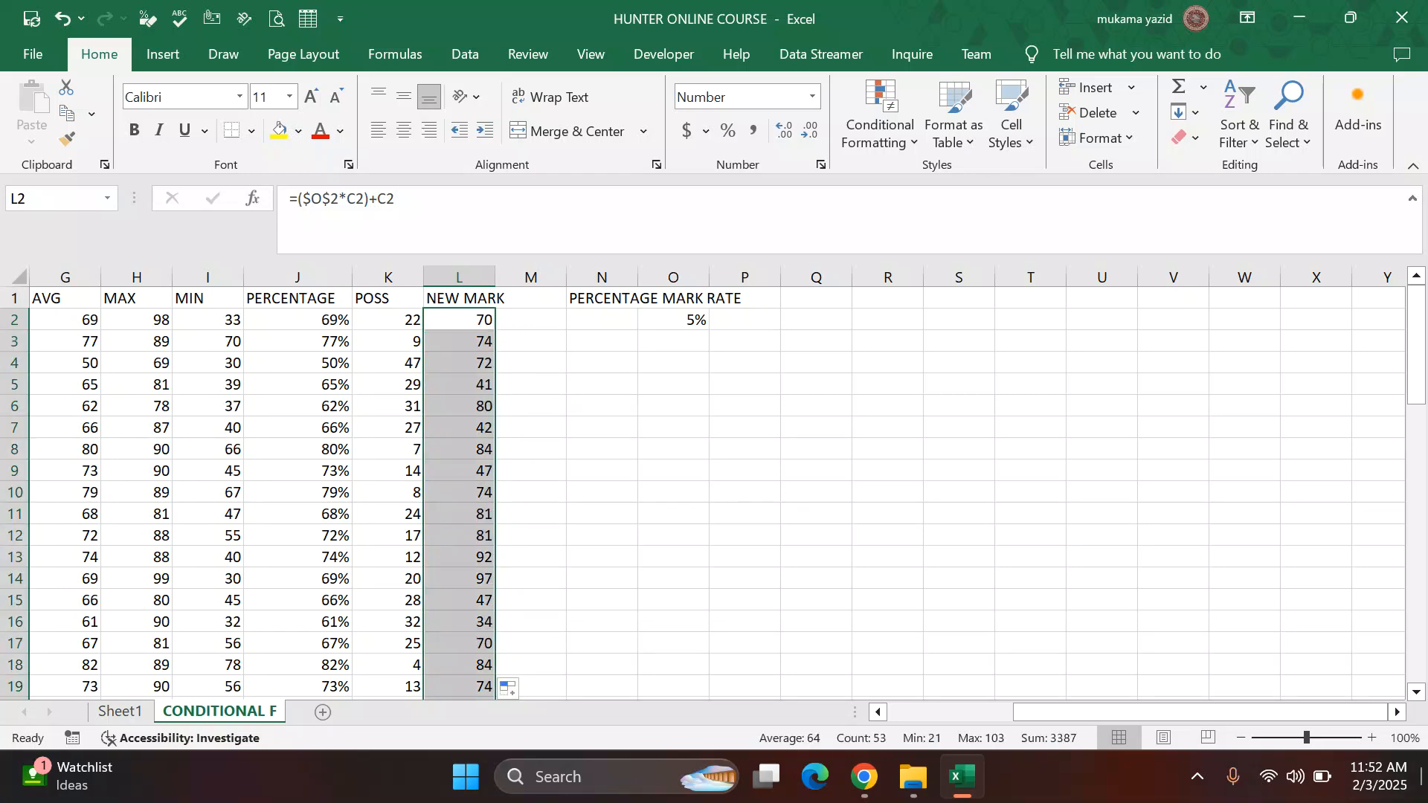
{"action": "left_click", "coordinate": [1399, 711]}
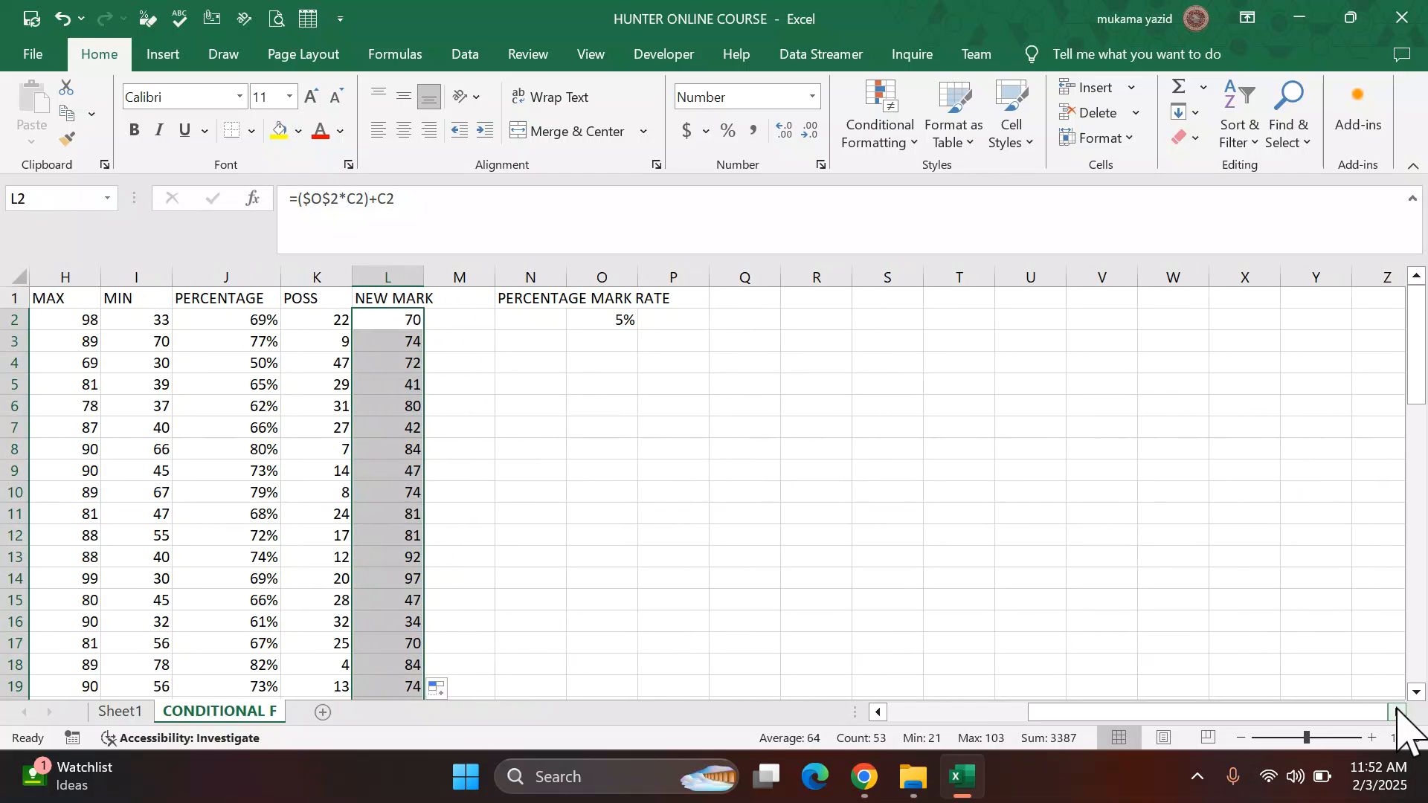
{"action": "left_click", "coordinate": [878, 712]}
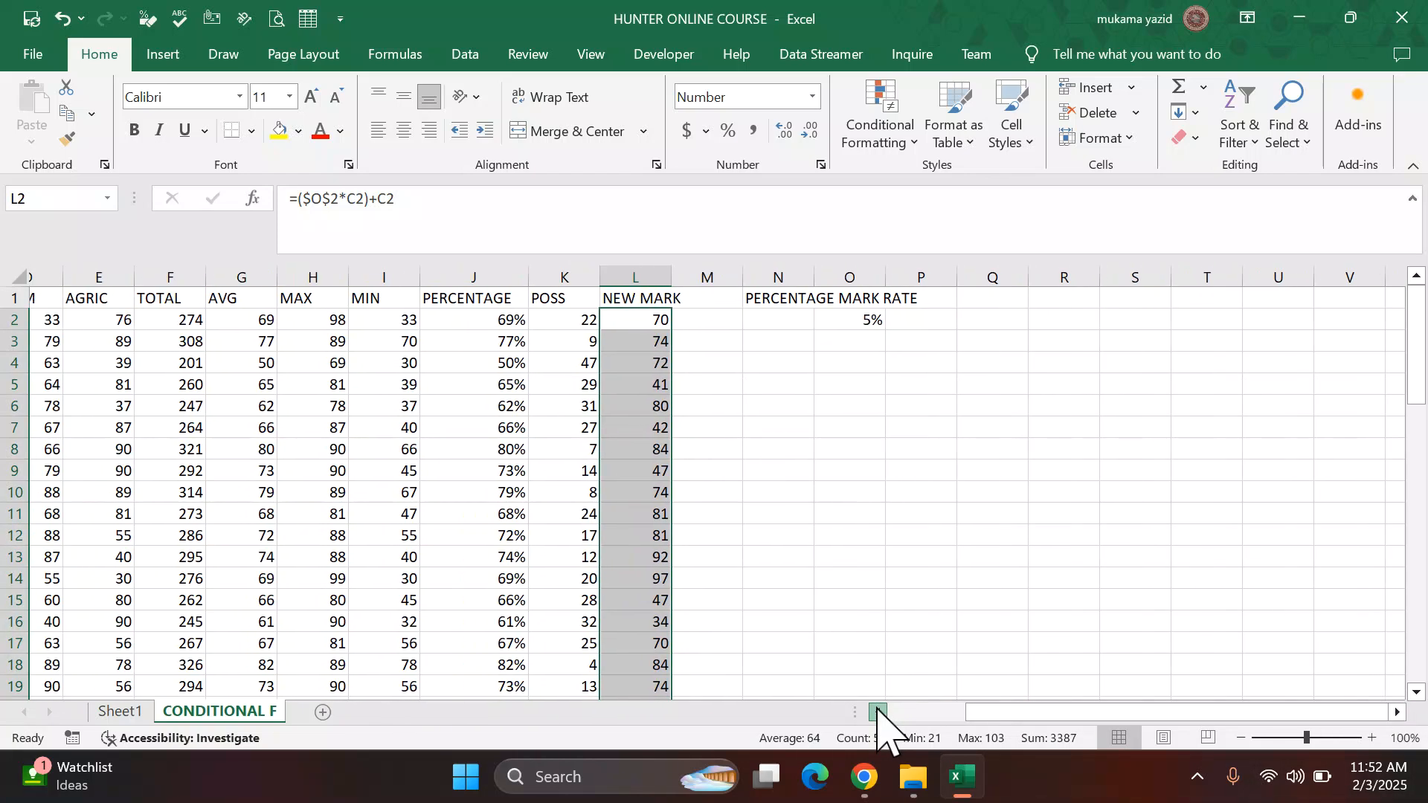
{"action": "left_click", "coordinate": [950, 557]}
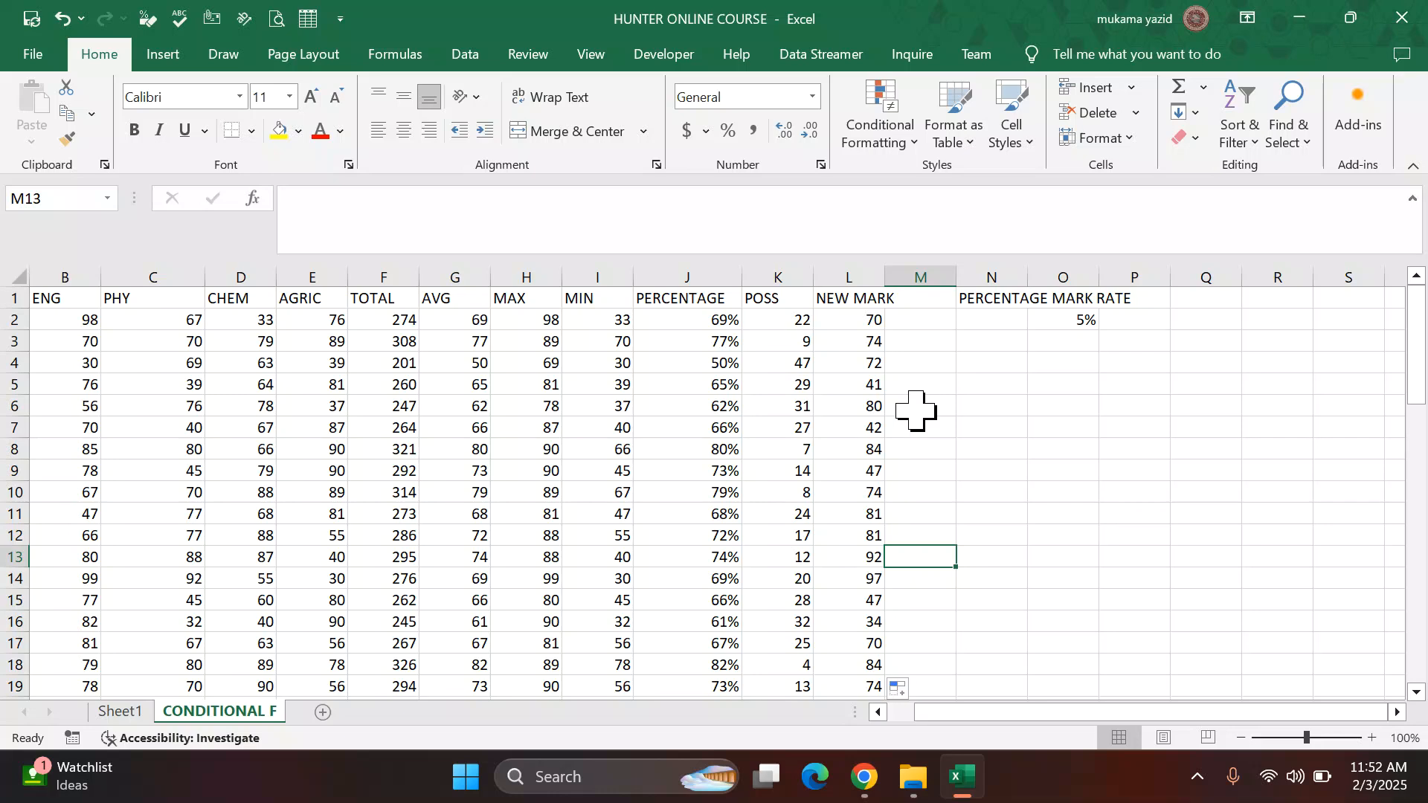
Step: Scroll through the updated NEW MARK values to check the results
{"action": "scroll", "coordinate": [995, 601], "scroll_direction": "down", "scroll_amount": 1}
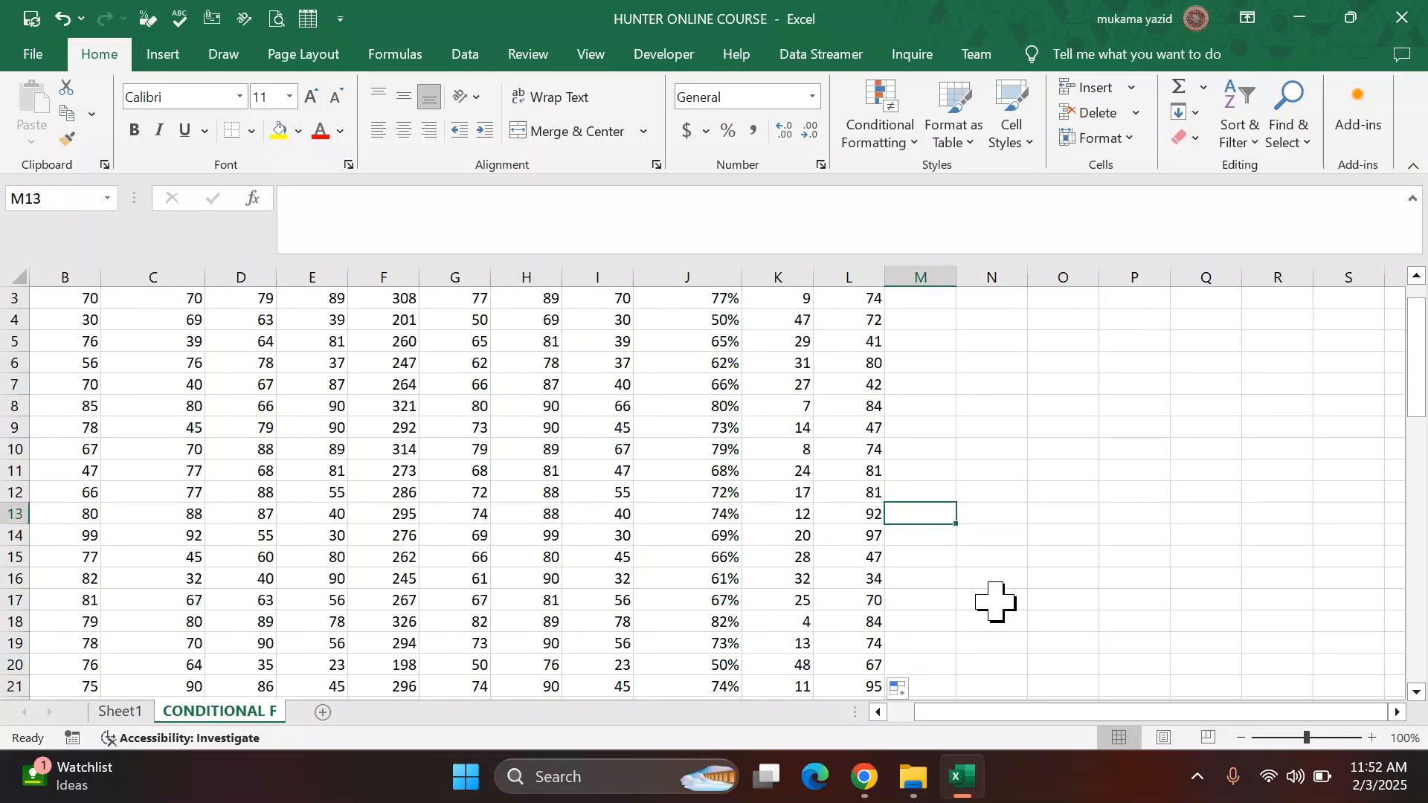
{"action": "scroll", "coordinate": [995, 598], "scroll_direction": "down", "scroll_amount": 1}
{"action": "scroll", "coordinate": [1000, 573], "scroll_direction": "up", "scroll_amount": 2}
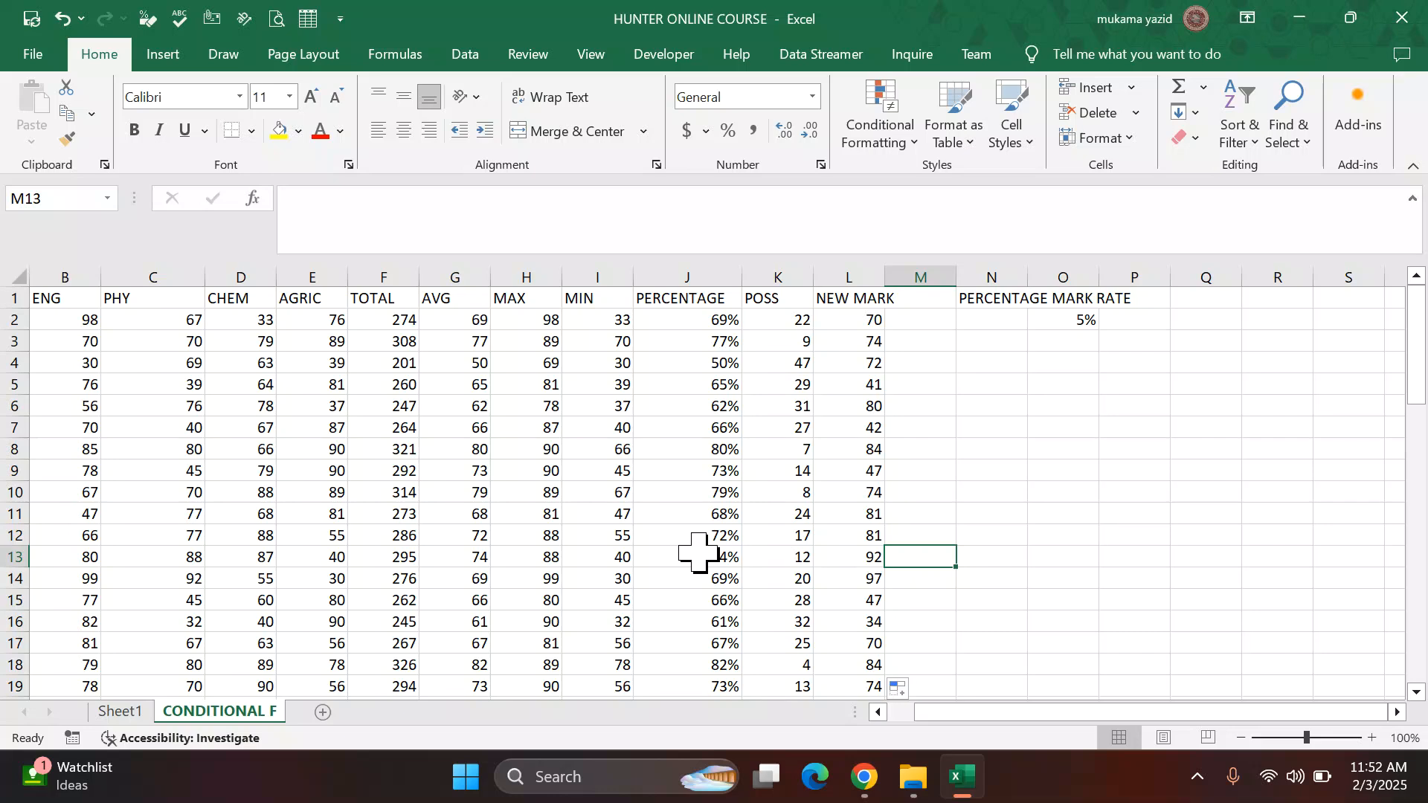
{"action": "scroll", "coordinate": [698, 552], "scroll_direction": "down", "scroll_amount": 2}
{"action": "scroll", "coordinate": [698, 552], "scroll_direction": "up", "scroll_amount": 2}
{"action": "scroll", "coordinate": [580, 534], "scroll_direction": "down", "scroll_amount": 3}
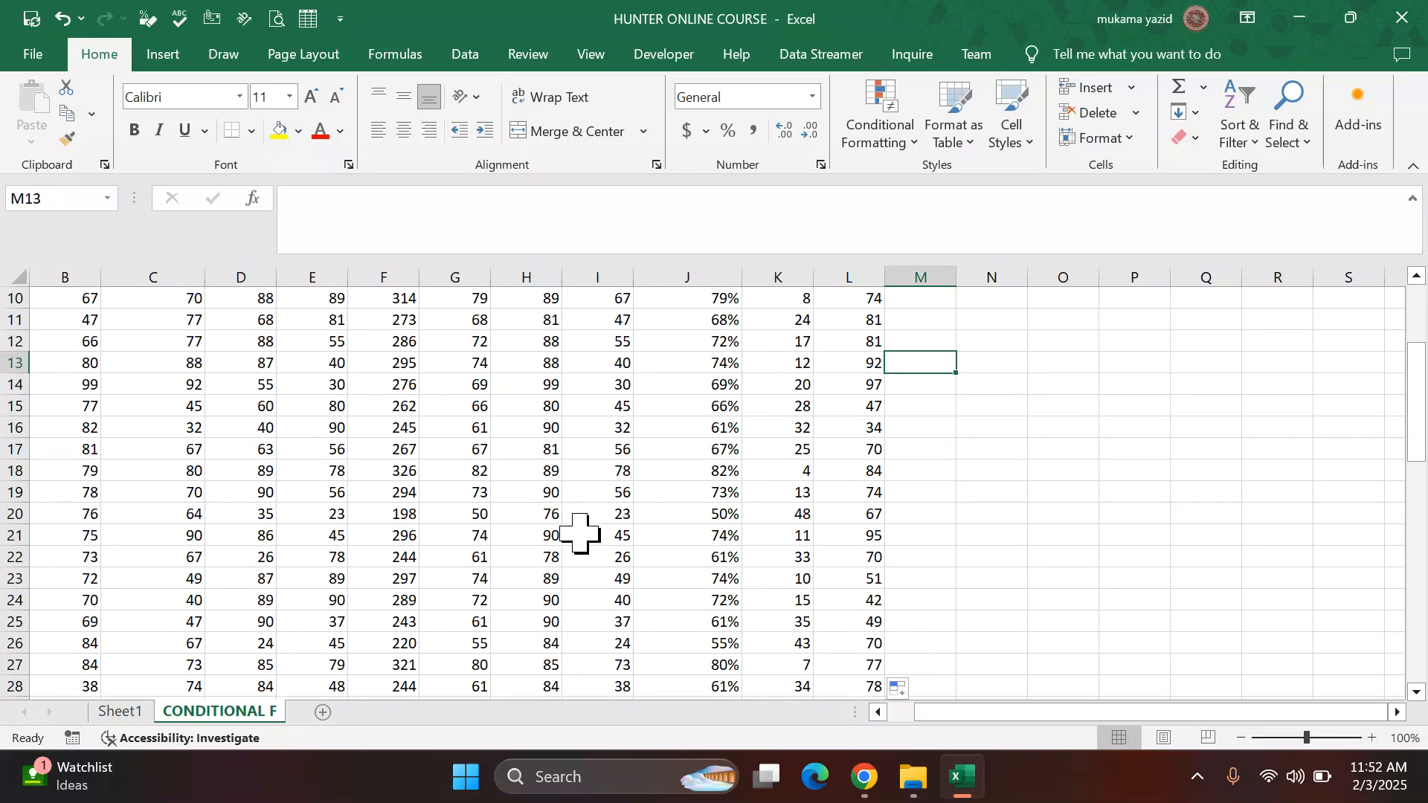
{"action": "scroll", "coordinate": [725, 639], "scroll_direction": "up", "scroll_amount": 1}
{"action": "scroll", "coordinate": [720, 628], "scroll_direction": "down", "scroll_amount": 2}
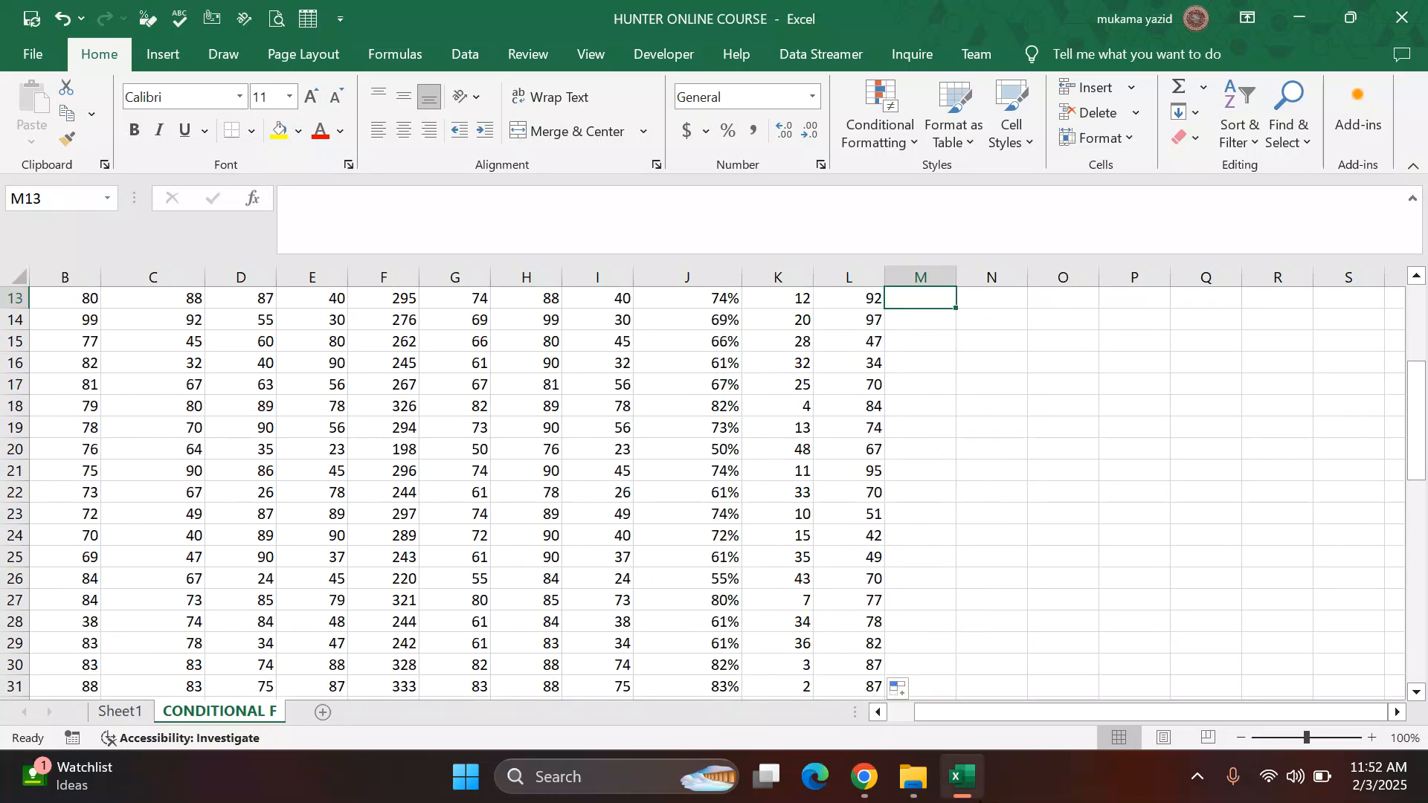
Step: Review task 8's conditional formatting criteria and colour rules in the PDF
{"action": "left_click", "coordinate": [862, 777]}
{"action": "scroll", "coordinate": [714, 603], "scroll_direction": "down", "scroll_amount": 1}
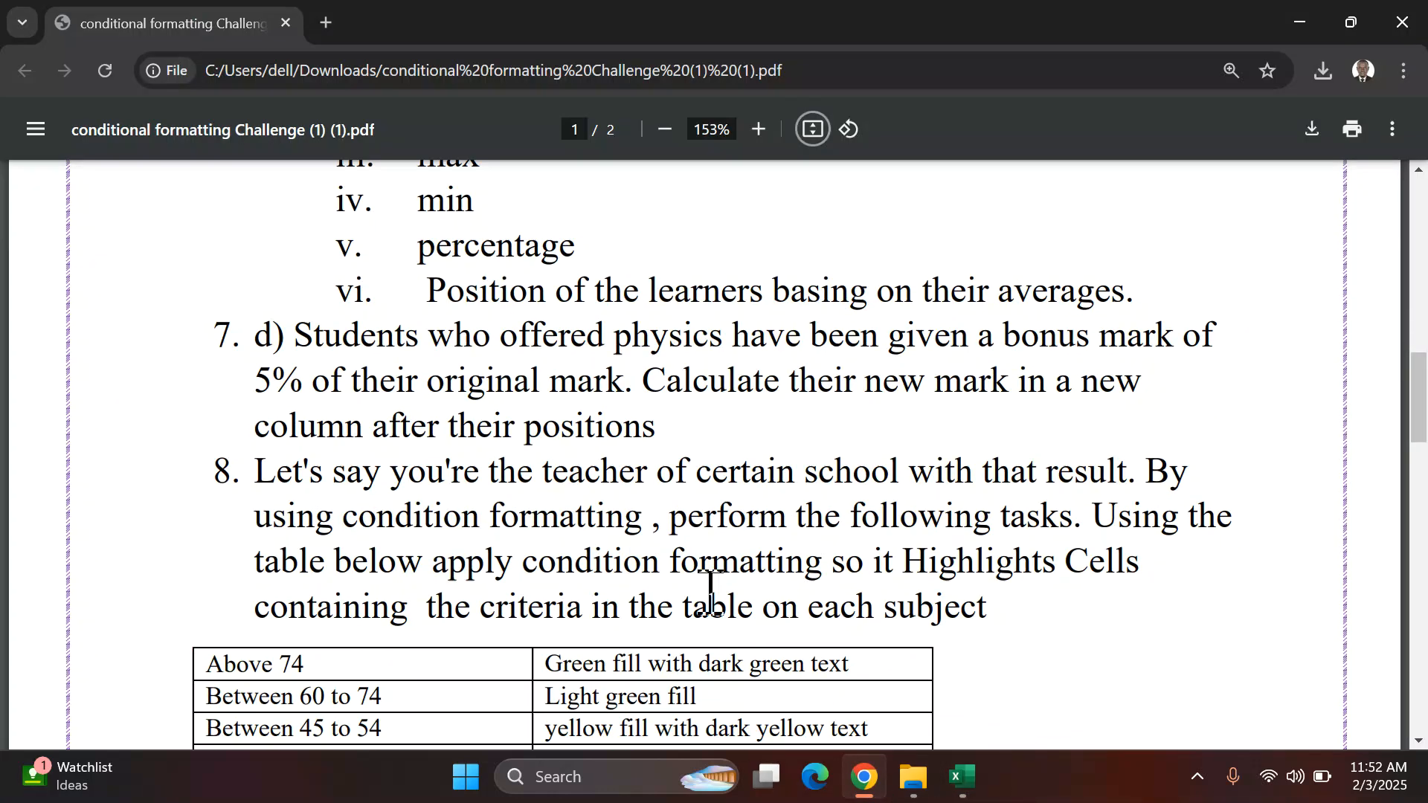
{"action": "scroll", "coordinate": [711, 592], "scroll_direction": "up", "scroll_amount": 2}
{"action": "scroll", "coordinate": [710, 593], "scroll_direction": "up", "scroll_amount": 4}
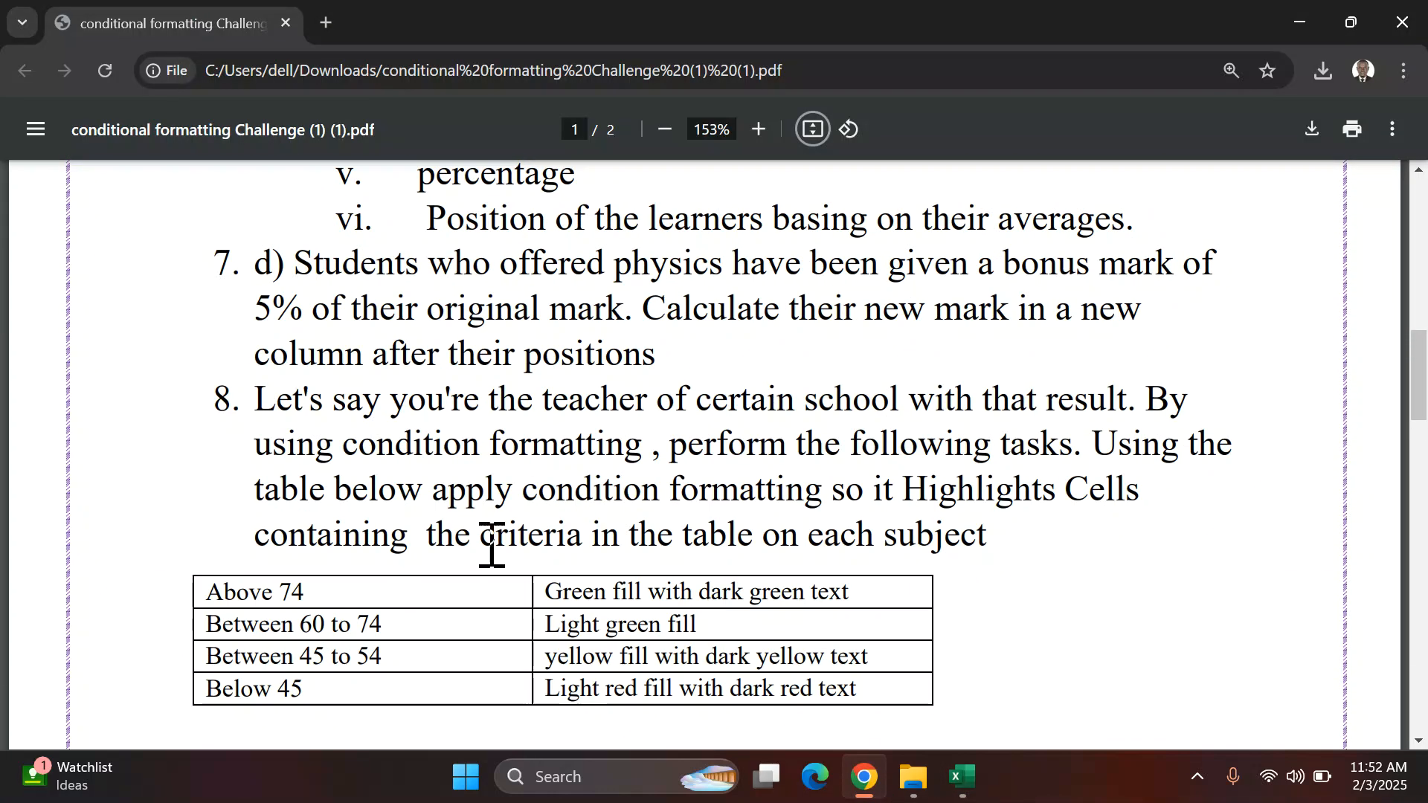
{"action": "scroll", "coordinate": [461, 513], "scroll_direction": "up", "scroll_amount": 1}
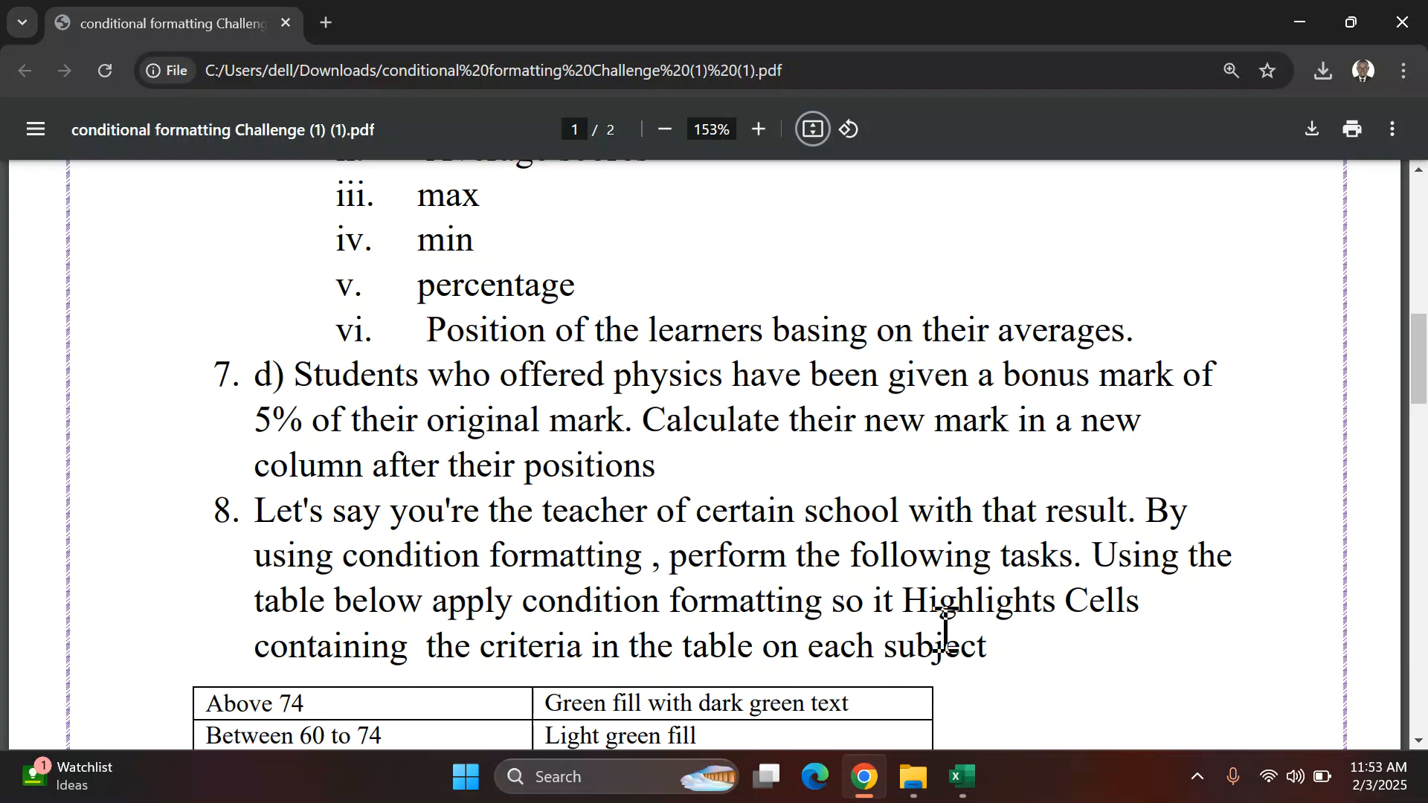
{"action": "scroll", "coordinate": [944, 632], "scroll_direction": "down", "scroll_amount": 3}
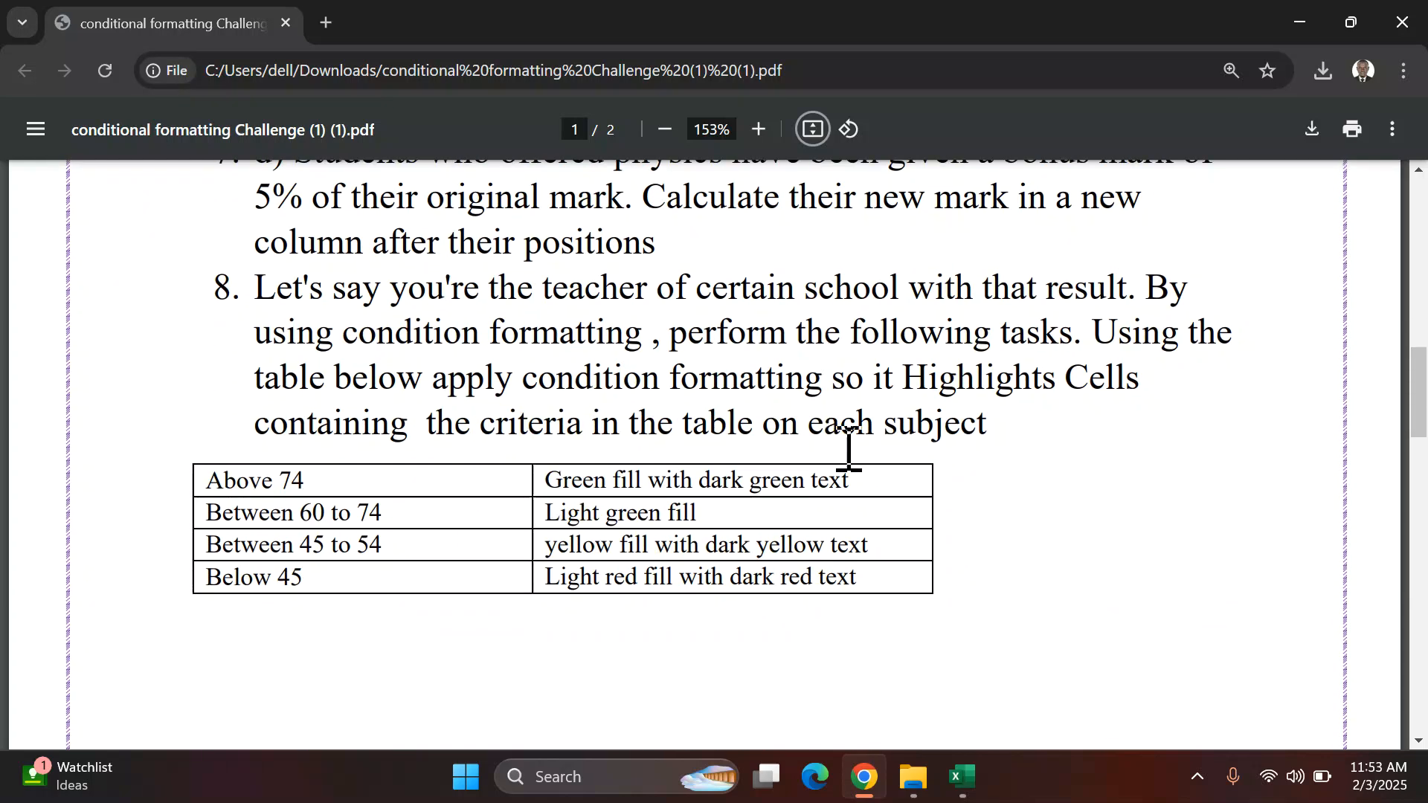
{"action": "scroll", "coordinate": [864, 432], "scroll_direction": "up", "scroll_amount": 3}
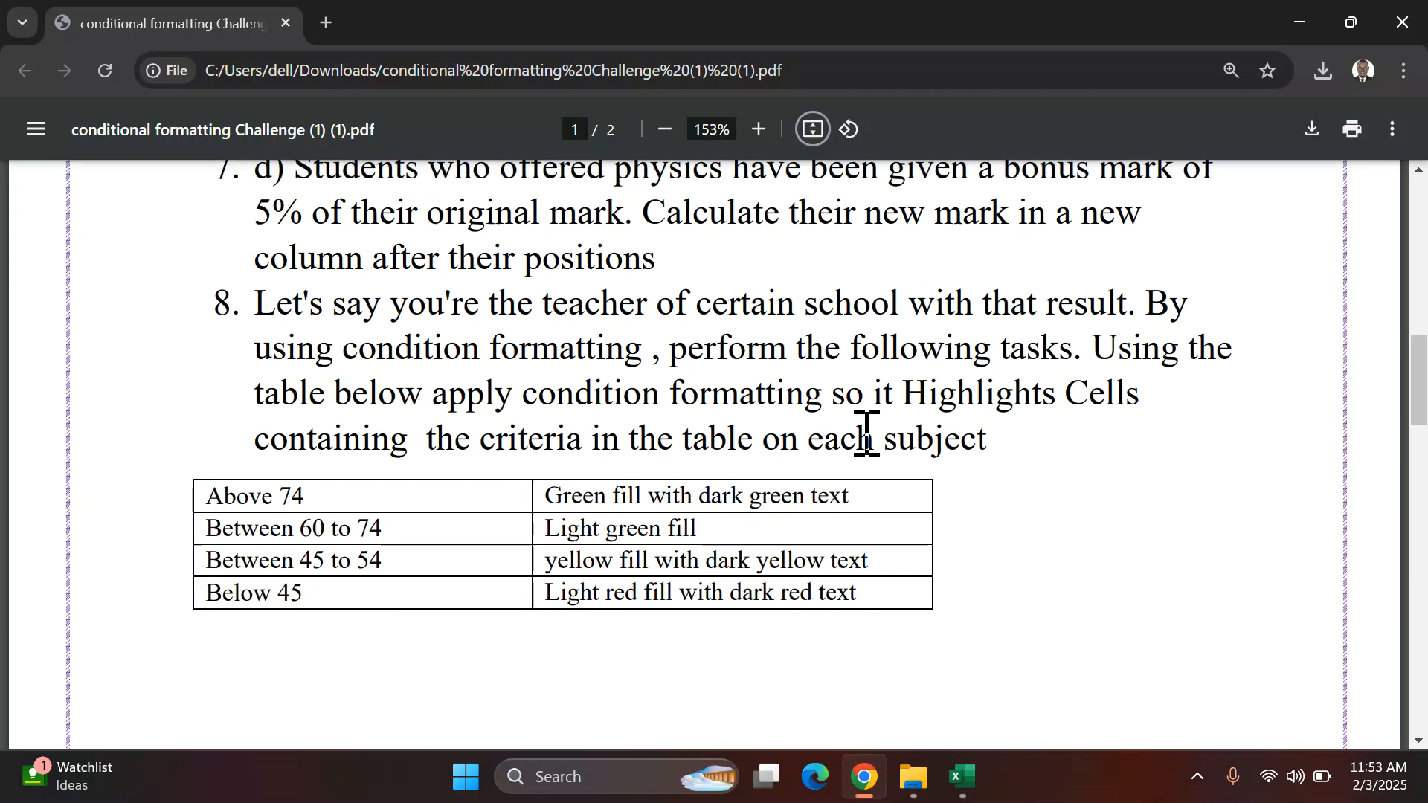
{"action": "scroll", "coordinate": [865, 432], "scroll_direction": "down", "scroll_amount": 1}
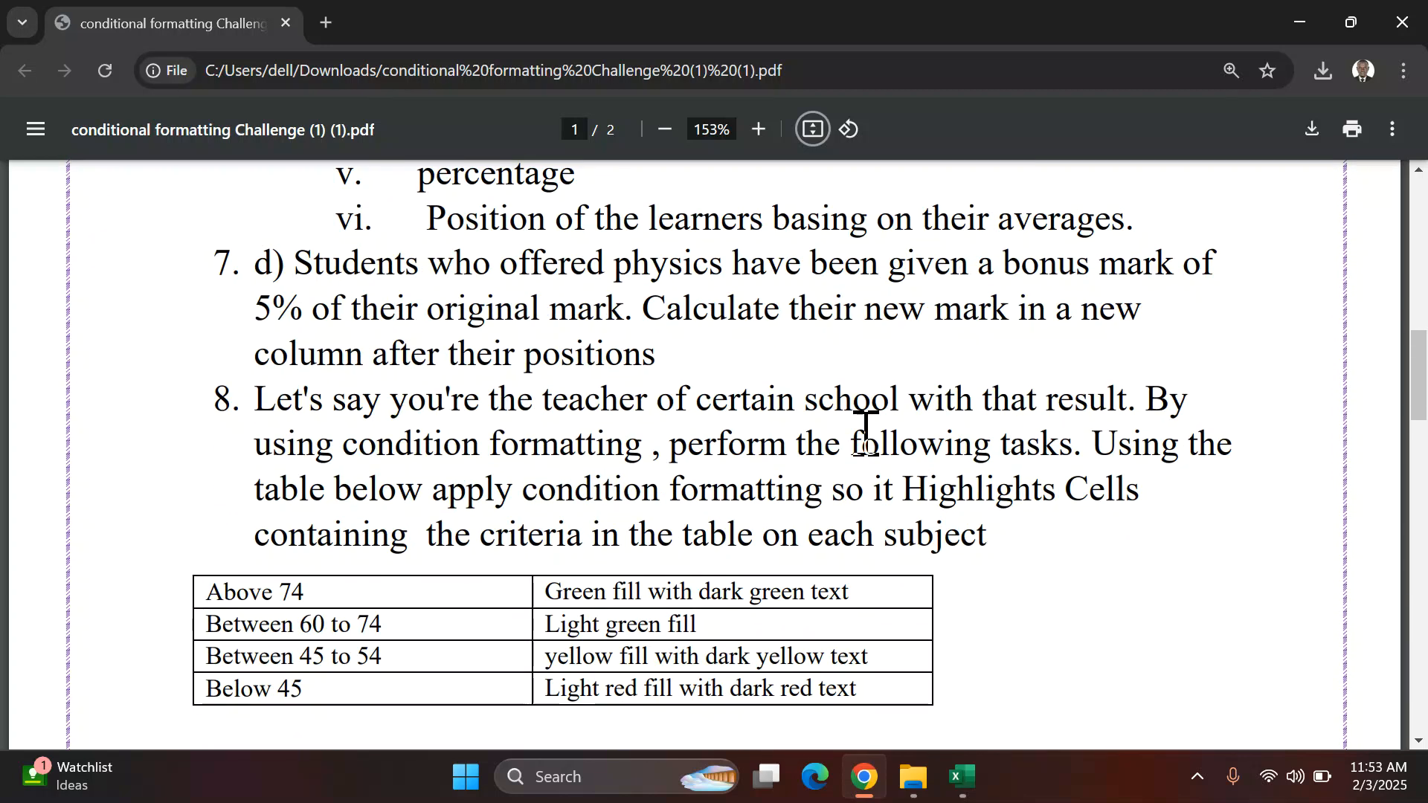
{"action": "left_click", "coordinate": [960, 777]}
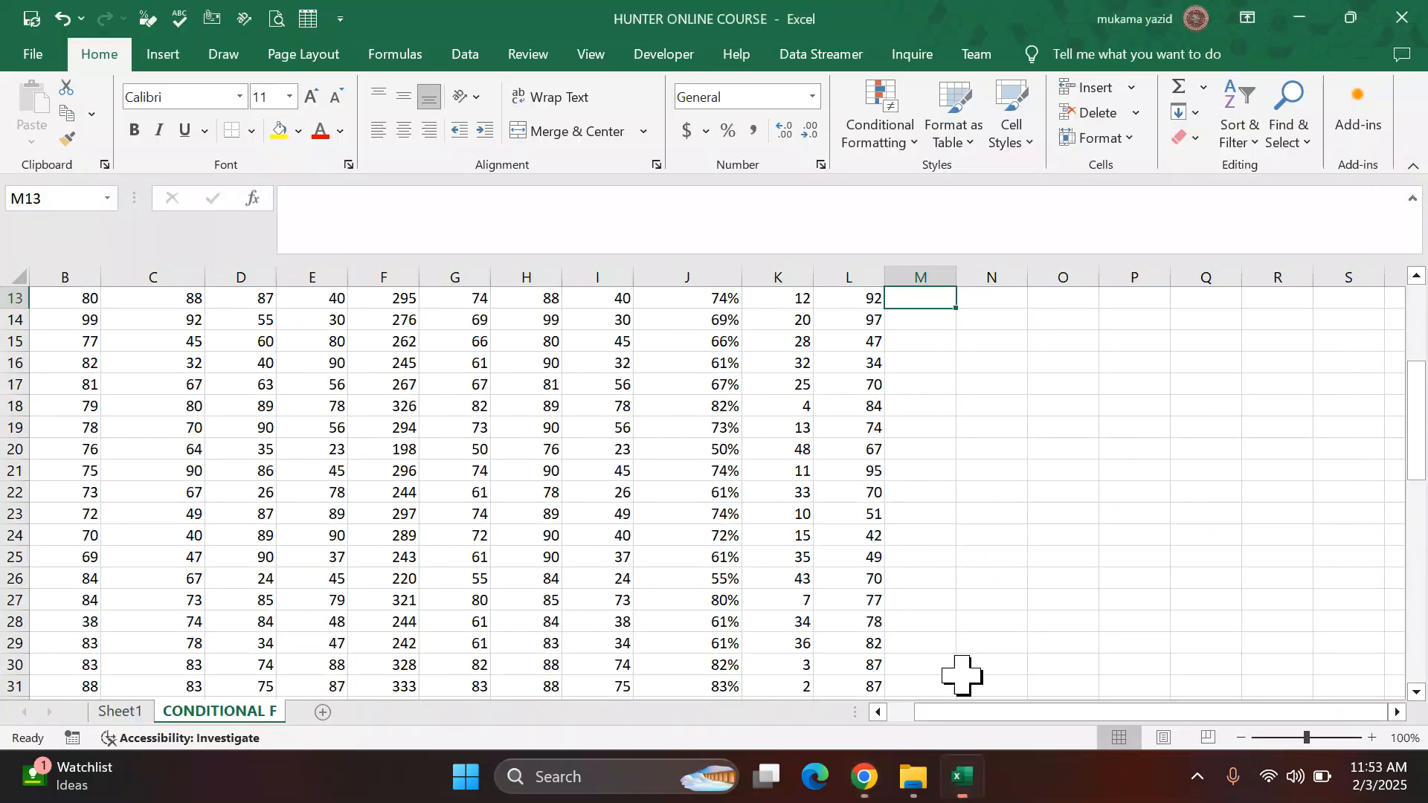
{"action": "scroll", "coordinate": [532, 466], "scroll_direction": "up", "scroll_amount": 6}
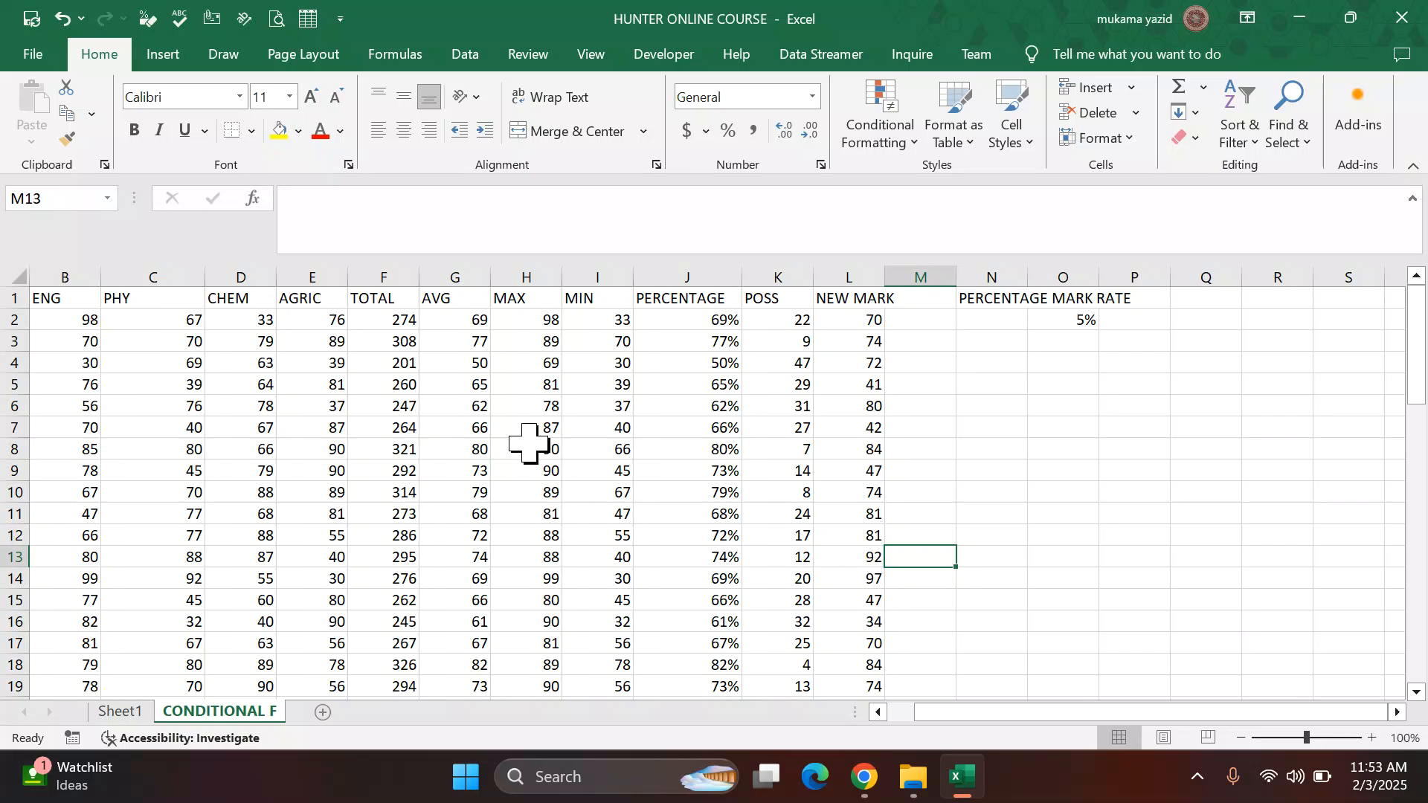
{"action": "left_click", "coordinate": [862, 777]}
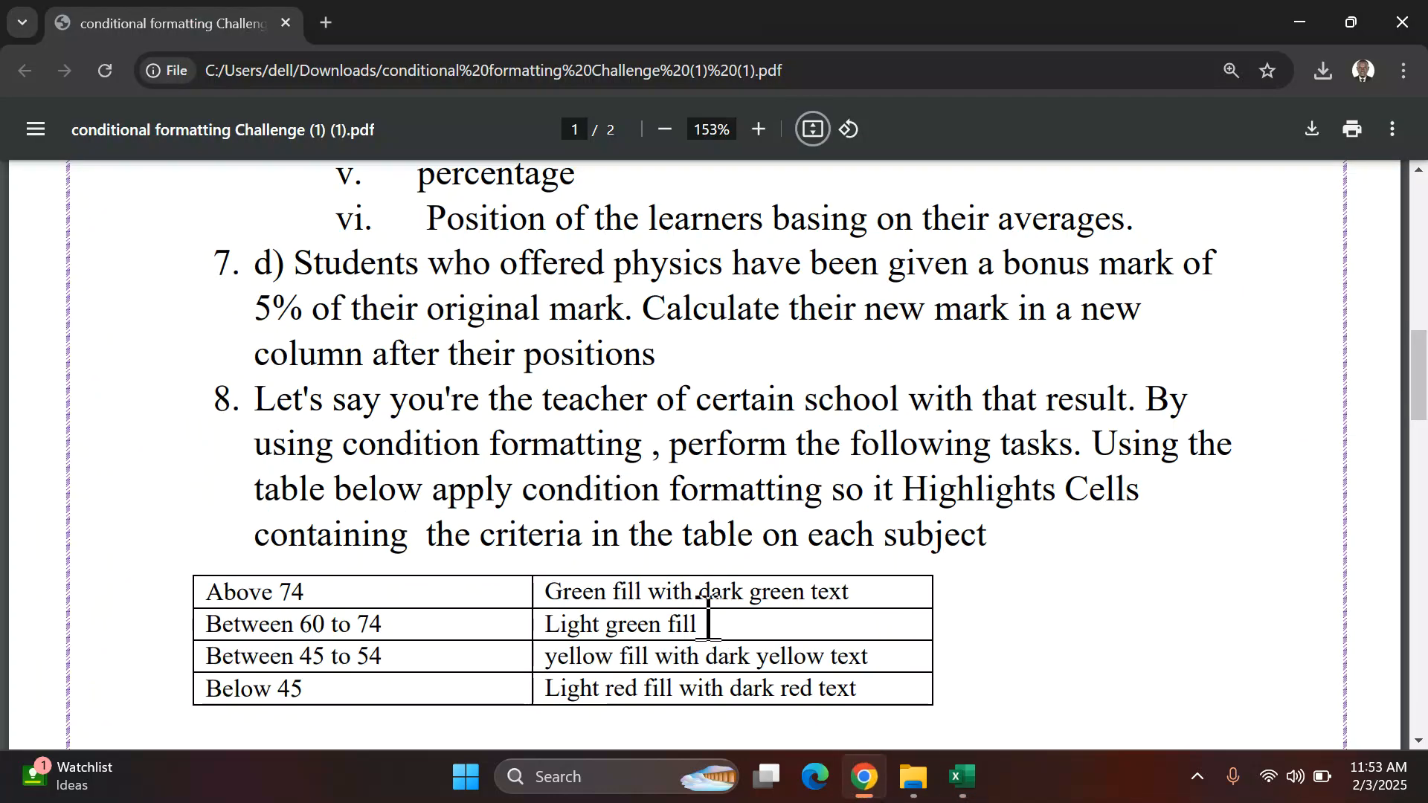
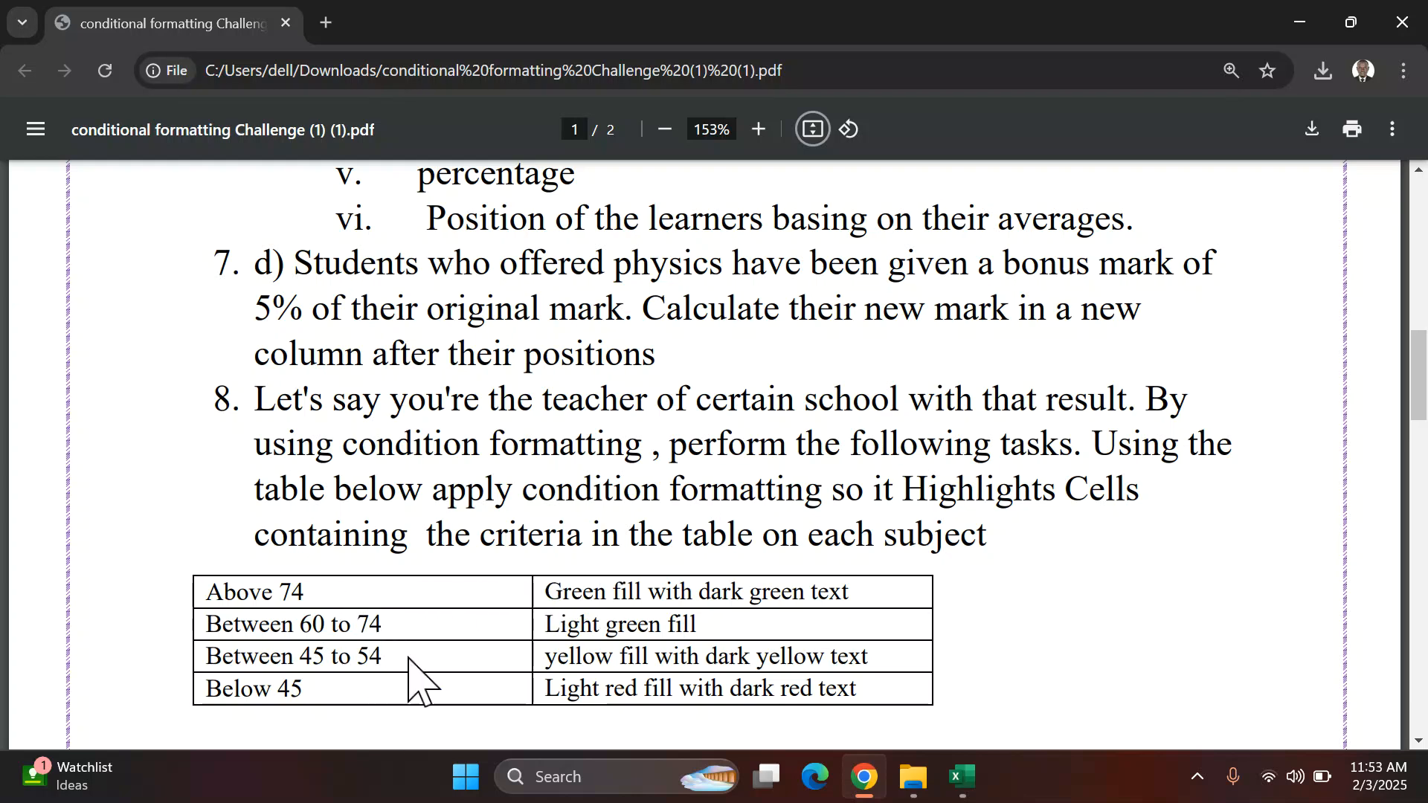
Step: Select the ENG to AGRIC marks for all students and highlight values greater than 74 with green fill and dark green text
{"action": "scroll", "coordinate": [408, 637], "scroll_direction": "down", "scroll_amount": 3}
{"action": "scroll", "coordinate": [405, 630], "scroll_direction": "up", "scroll_amount": 2}
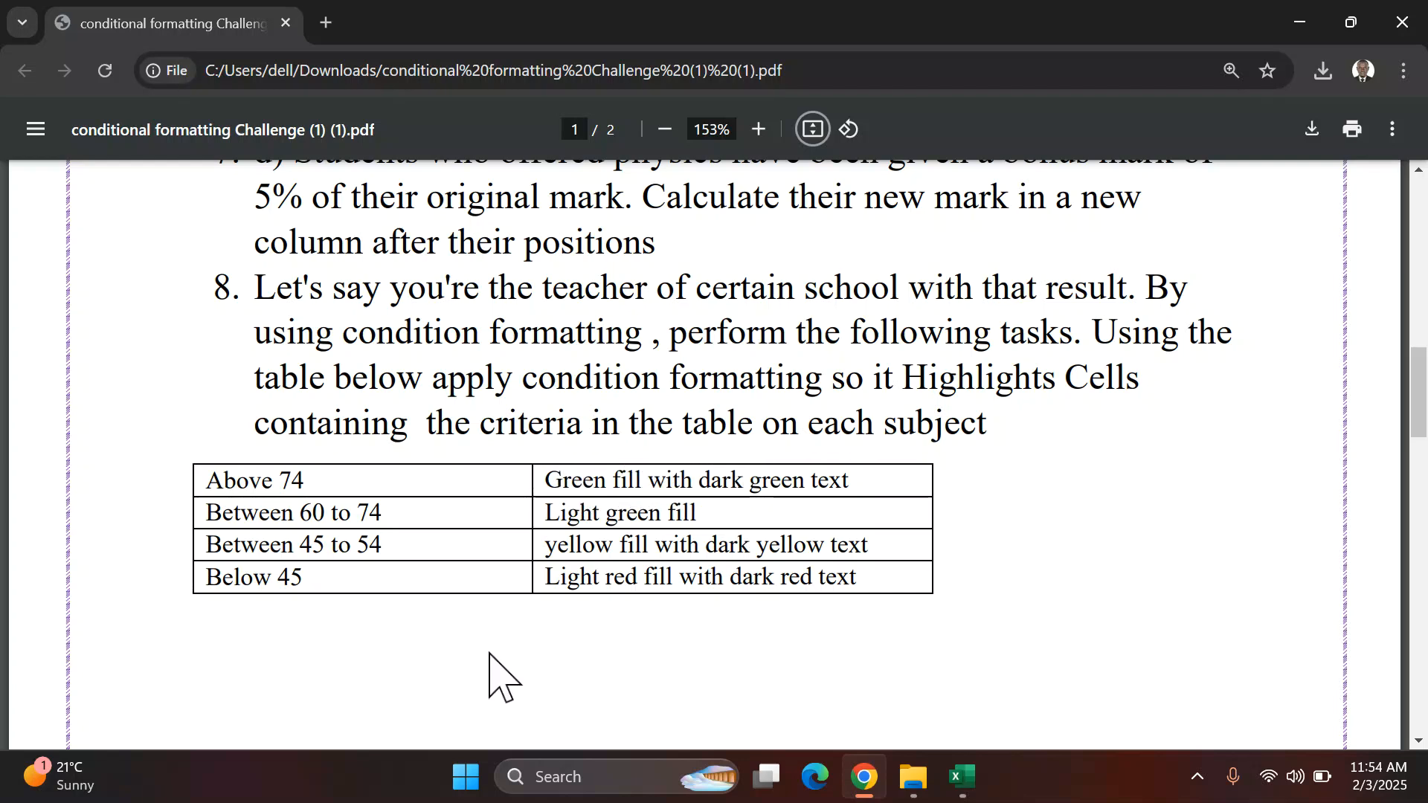
{"action": "left_click", "coordinate": [959, 778]}
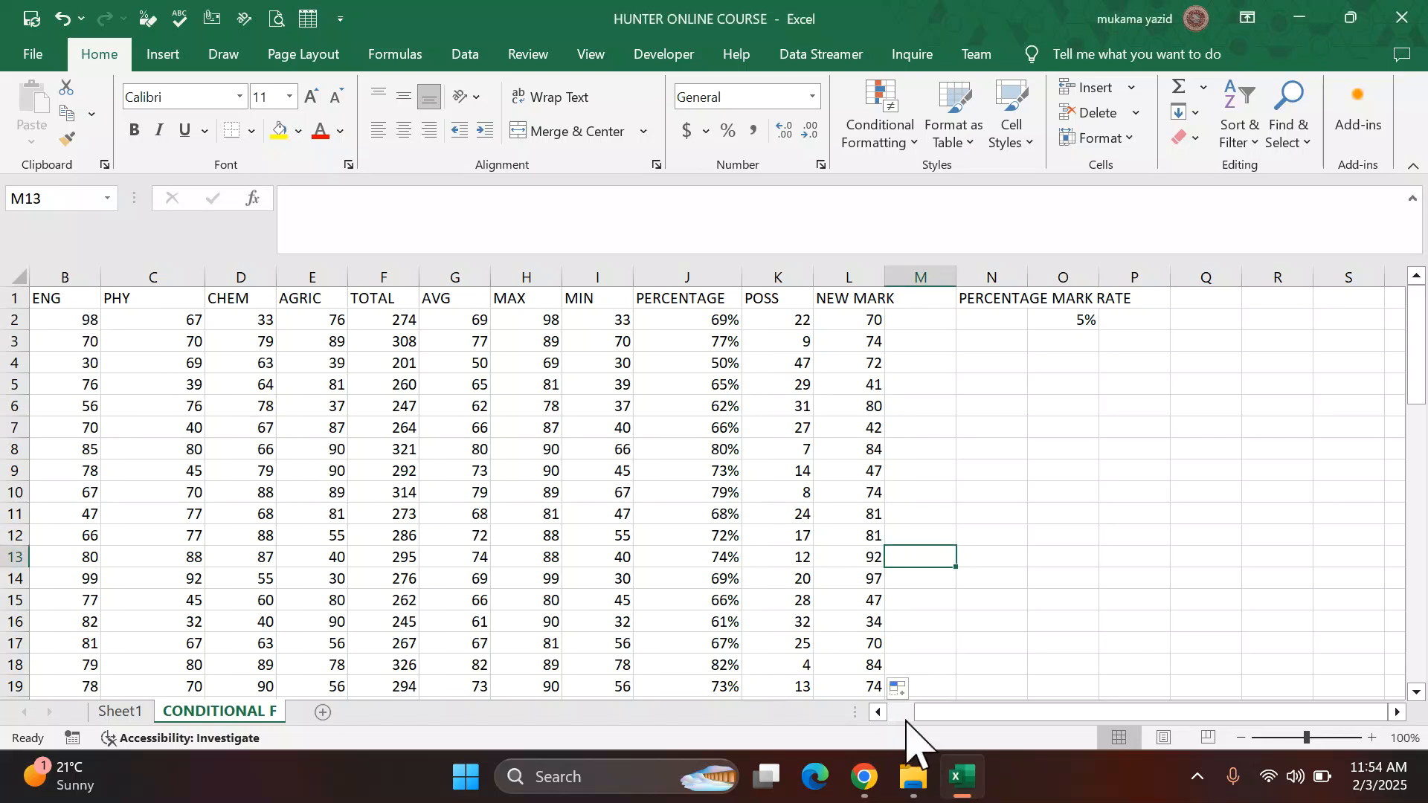
{"action": "left_click", "coordinate": [878, 712]}
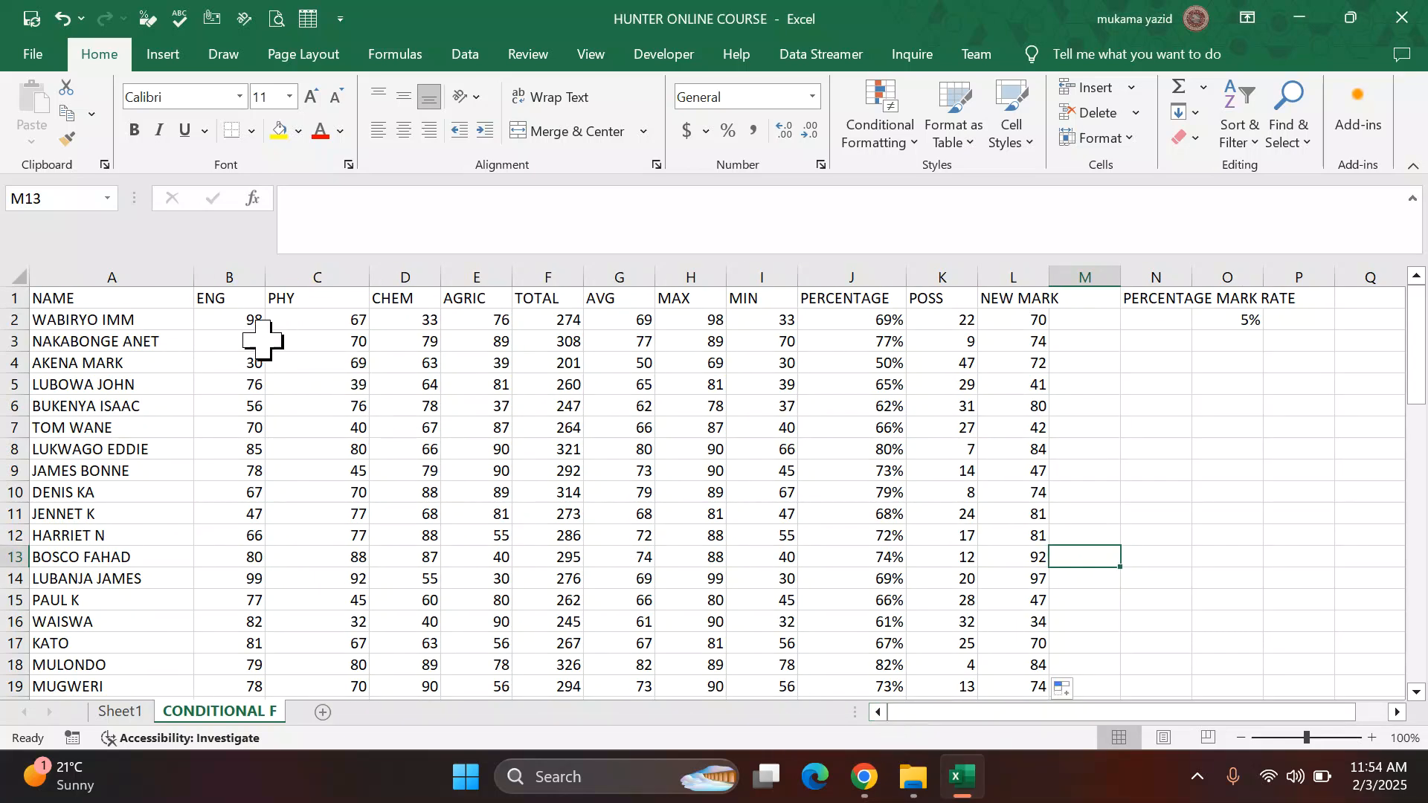
{"action": "left_click_drag", "start_coordinate": [237, 321], "coordinate": [461, 360]}
{"action": "left_click", "coordinate": [460, 424]}
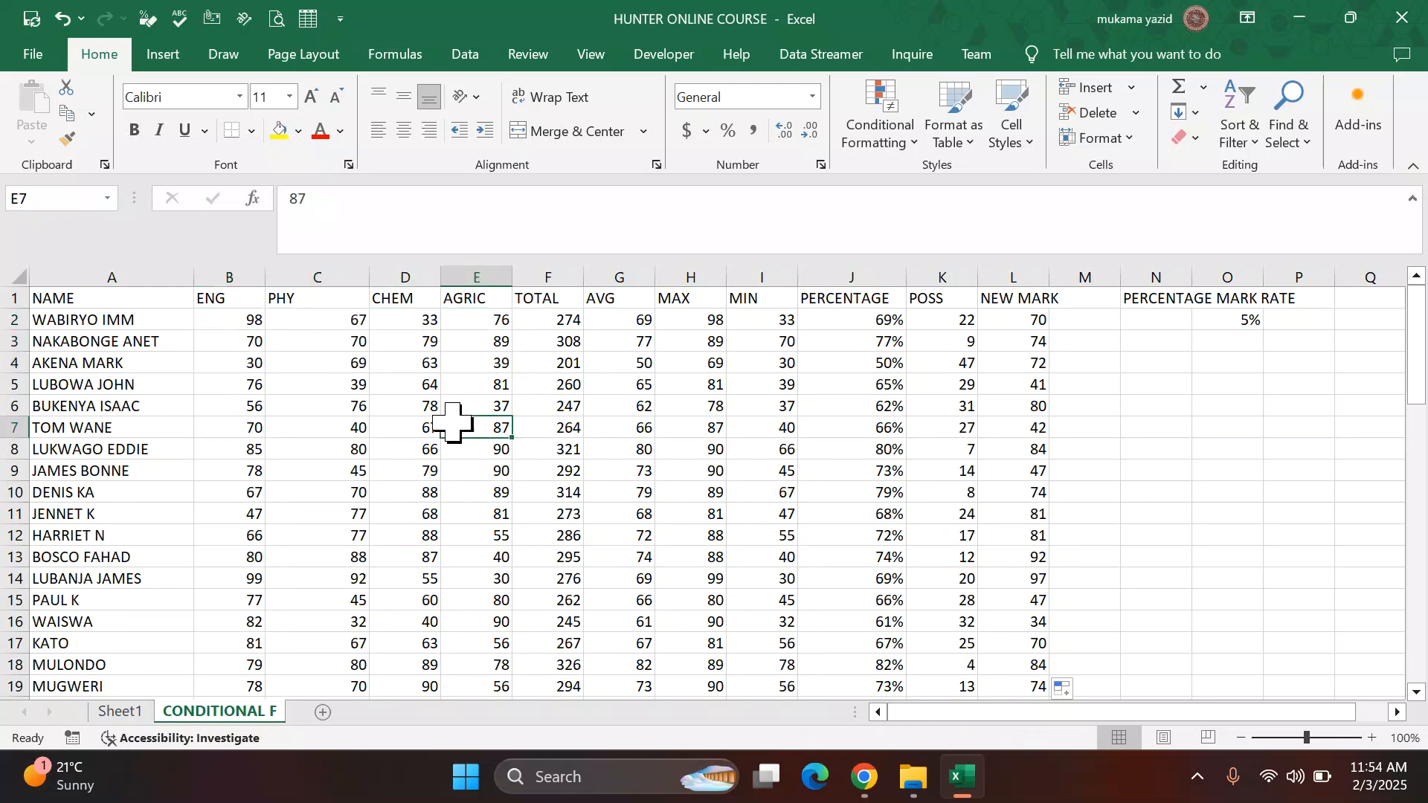
{"action": "left_click_drag", "start_coordinate": [217, 321], "coordinate": [493, 574]}
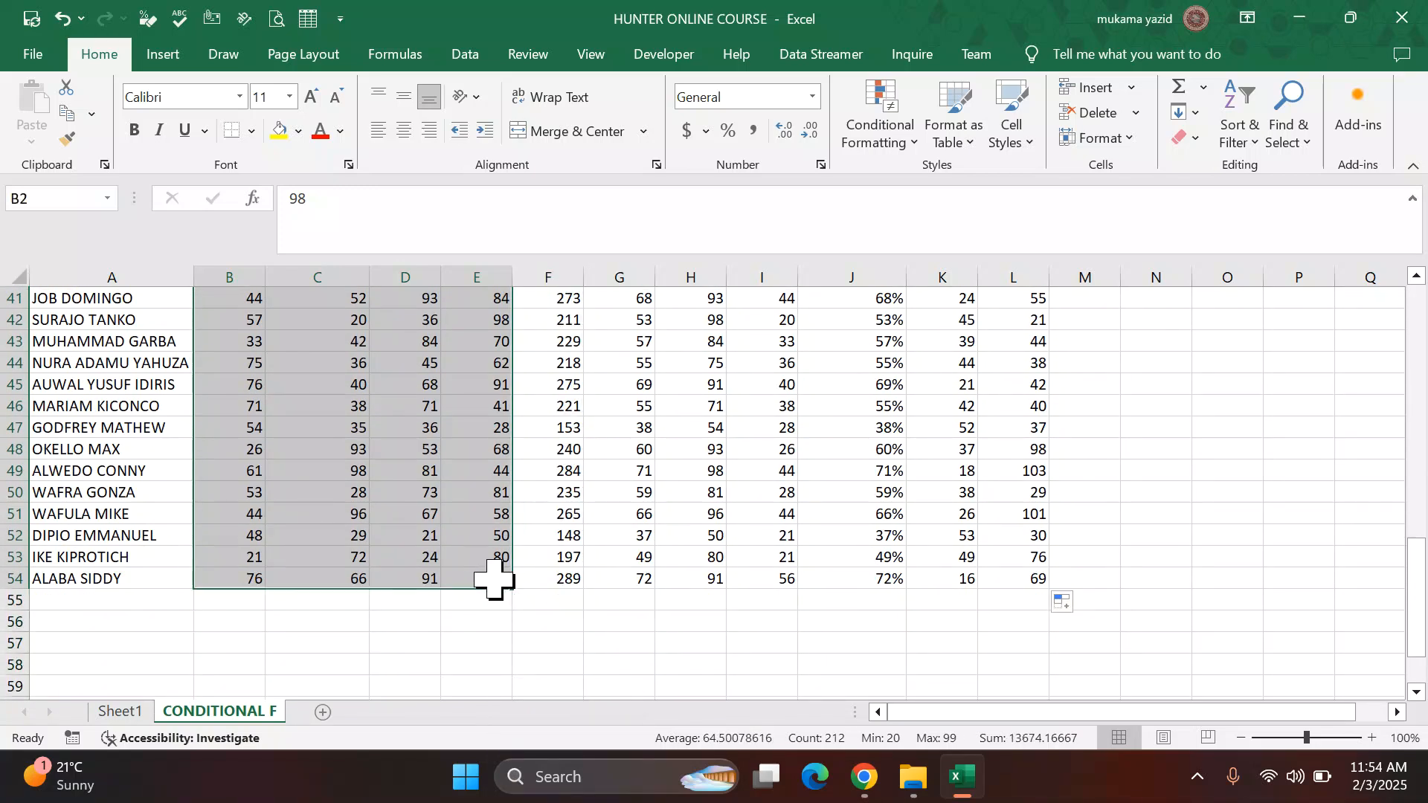
{"action": "scroll", "coordinate": [456, 583], "scroll_direction": "up", "scroll_amount": 11}
{"action": "scroll", "coordinate": [454, 583], "scroll_direction": "up", "scroll_amount": 3}
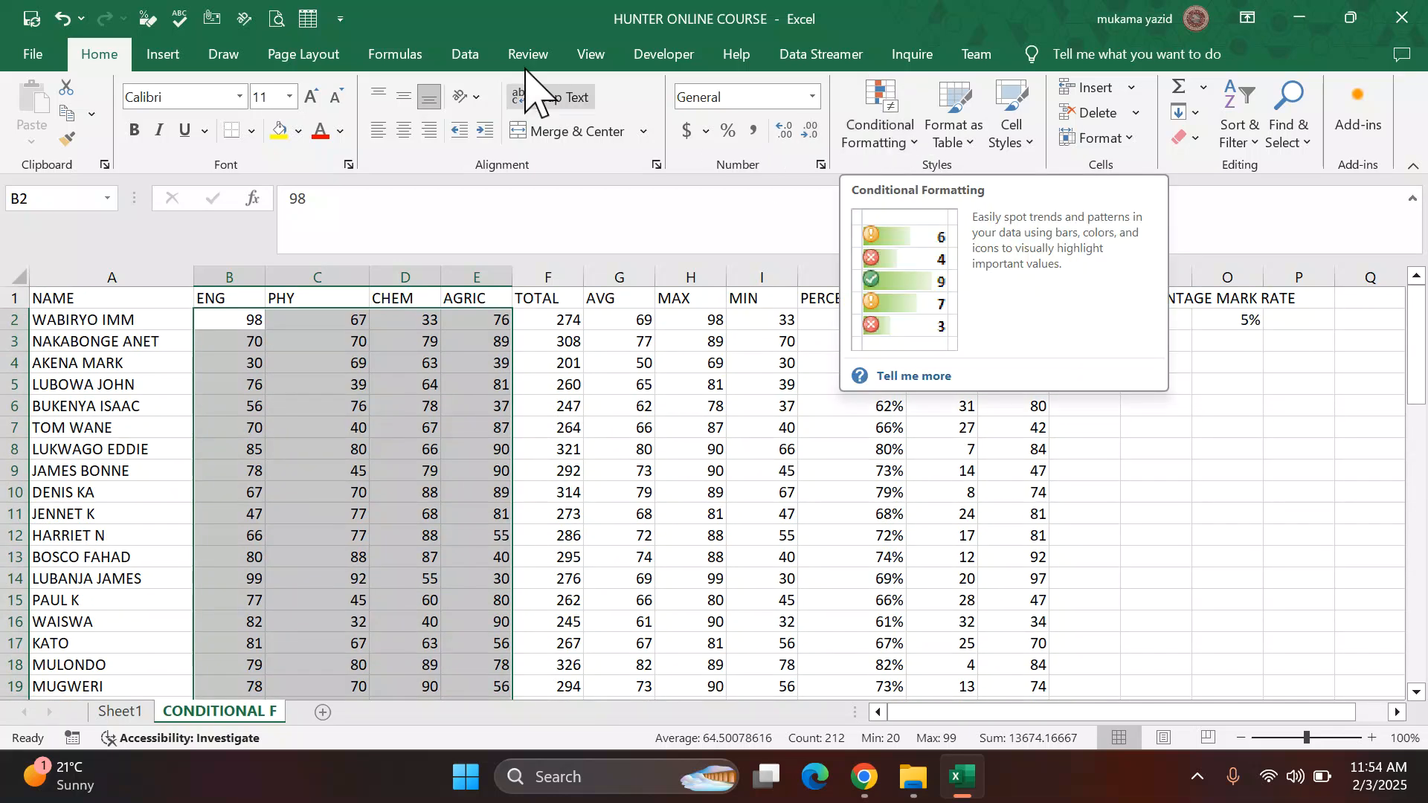
{"action": "left_click", "coordinate": [913, 149]}
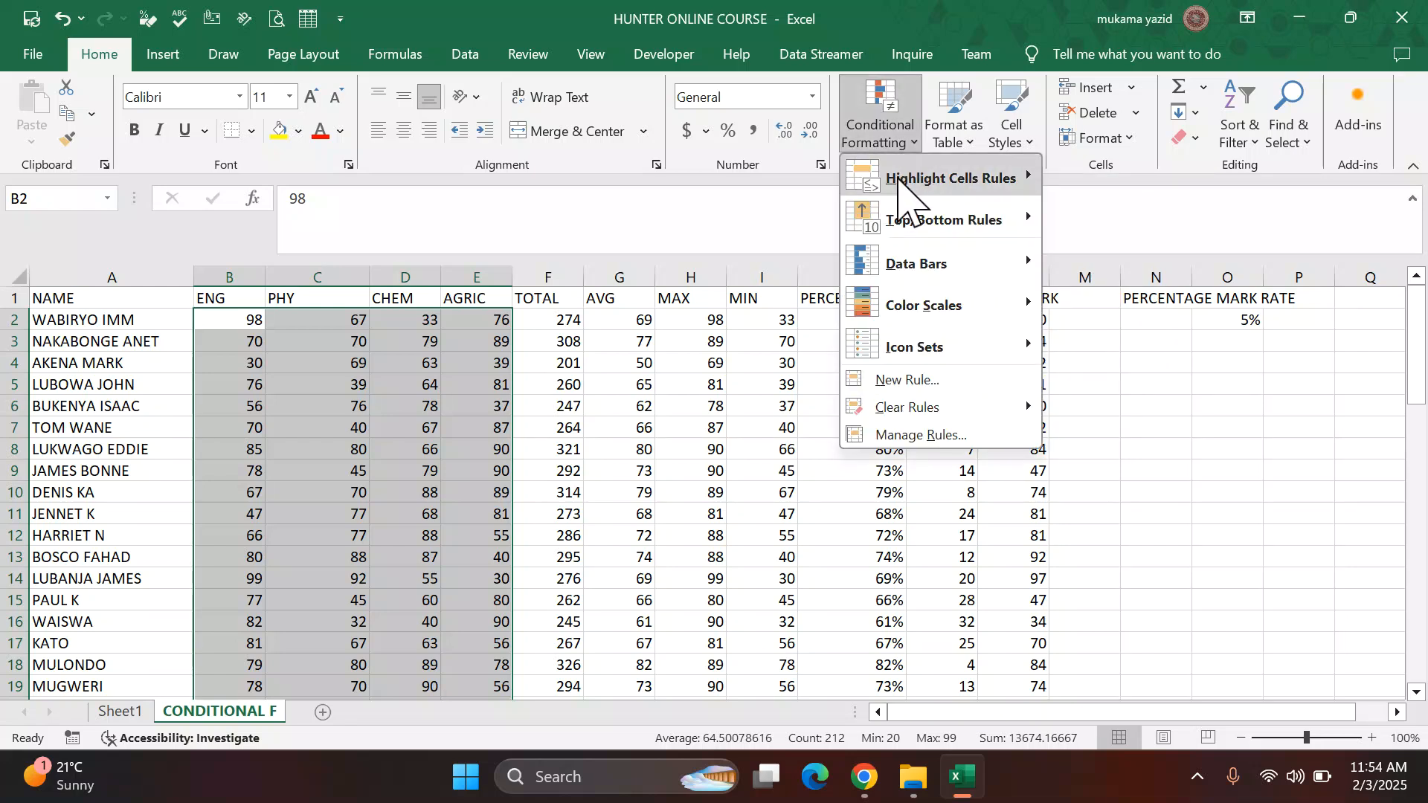
{"action": "mouse_move", "coordinate": [904, 181]}
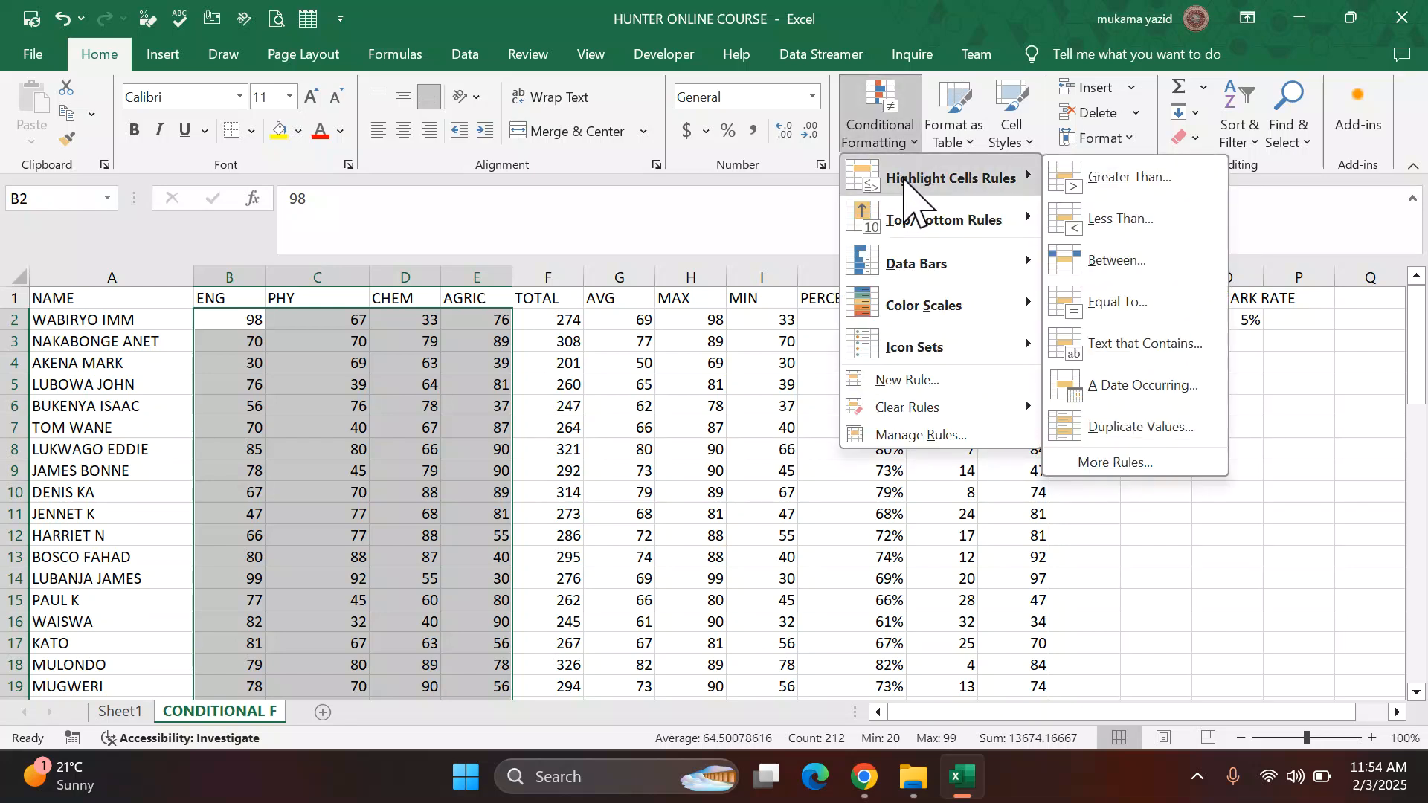
{"action": "left_click", "coordinate": [1139, 178]}
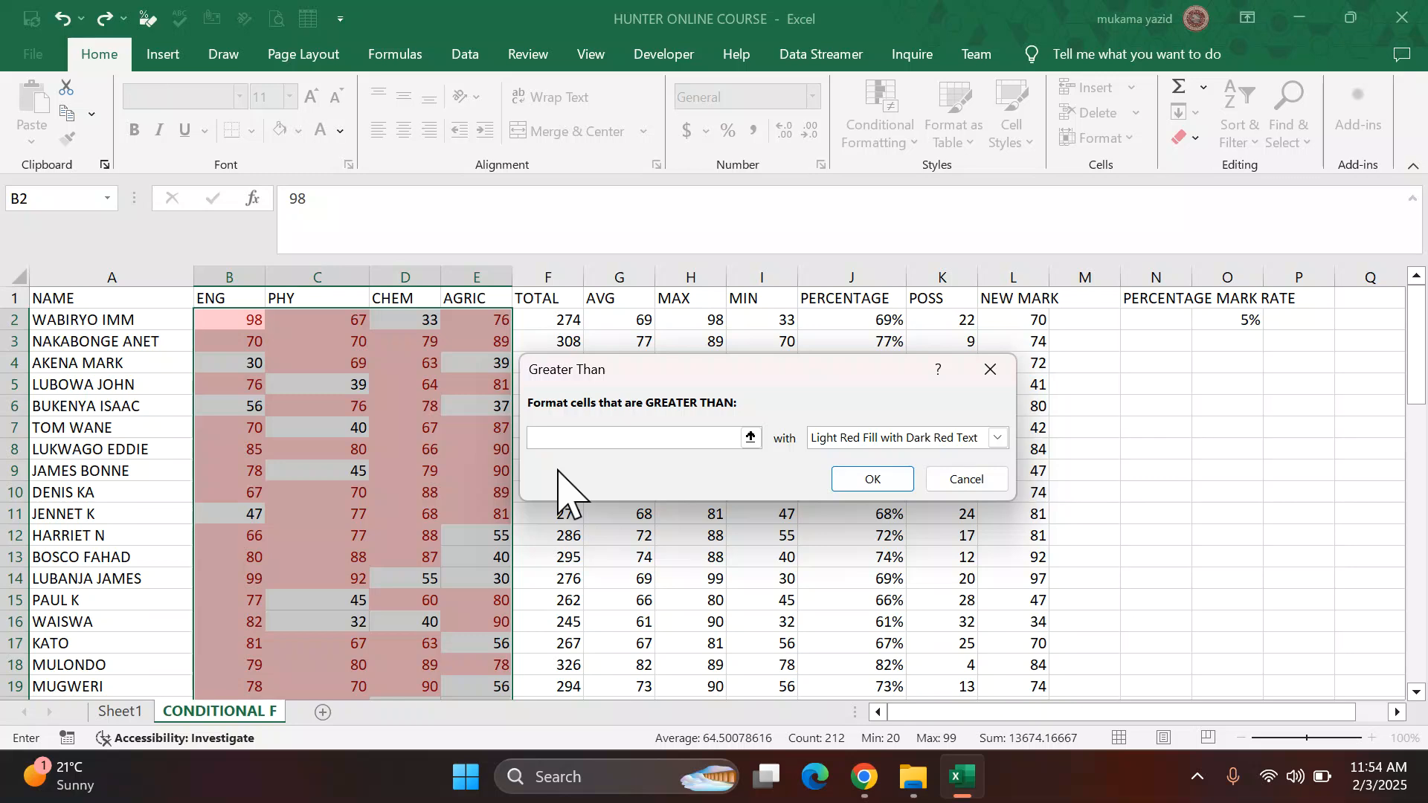
{"action": "type", "text": "74"}
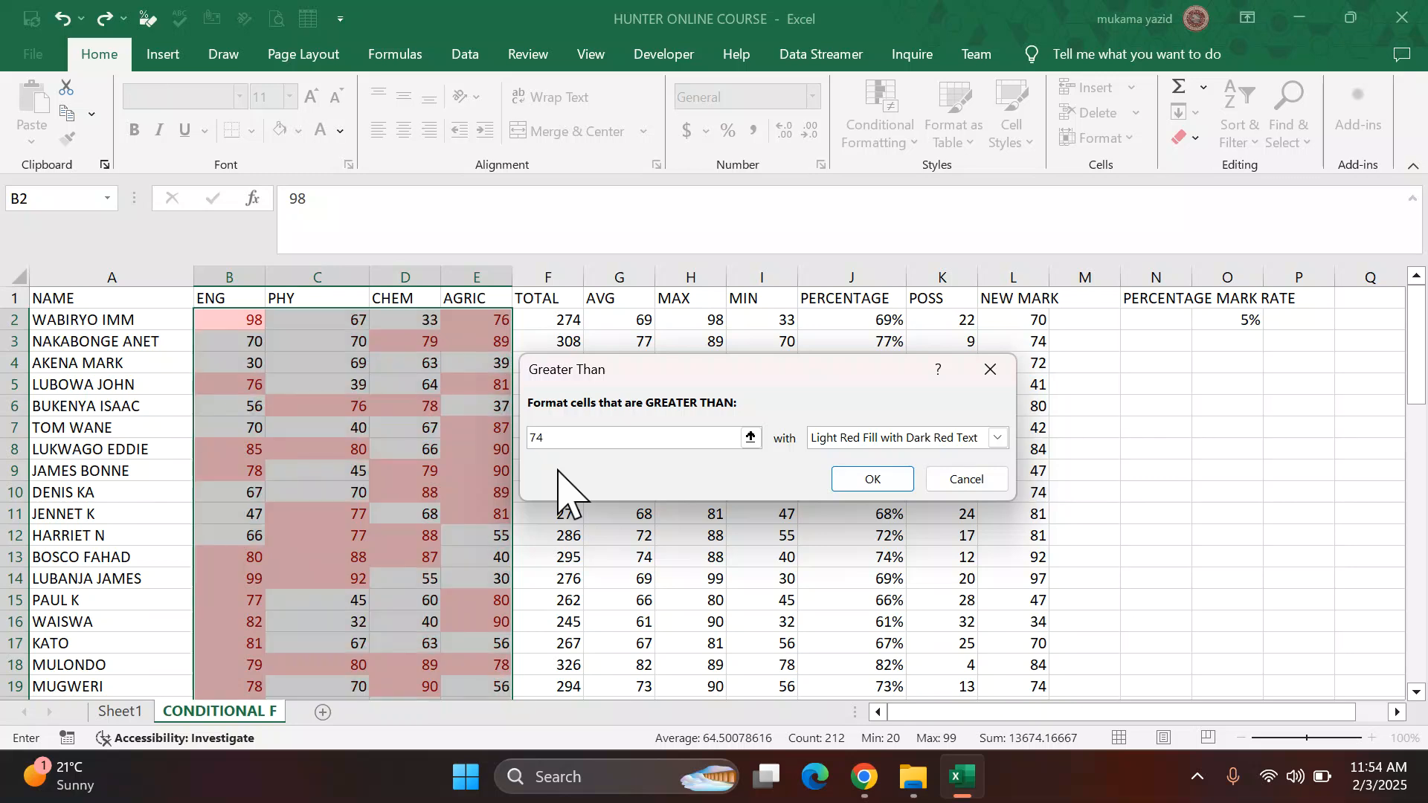
{"action": "mouse_move", "coordinate": [936, 795]}
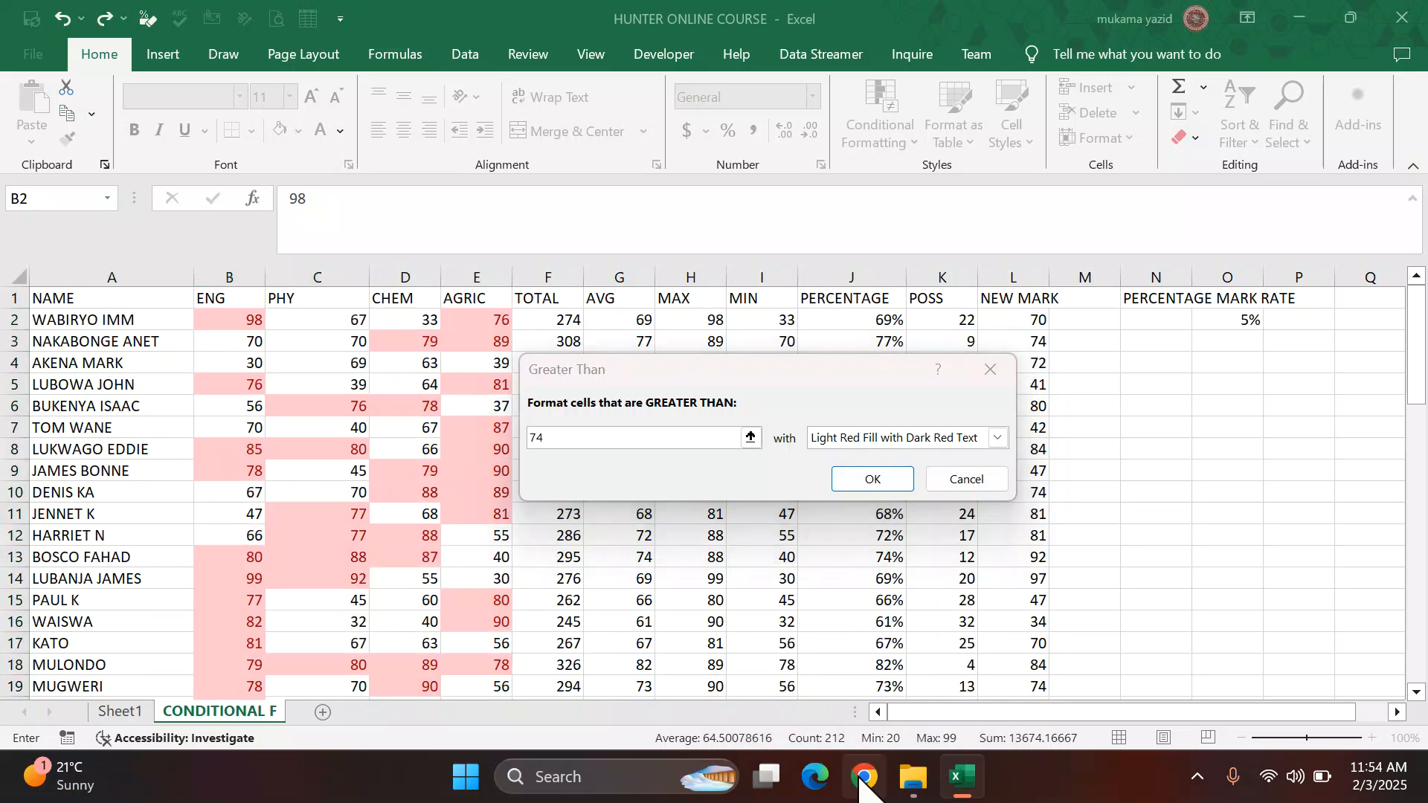
{"action": "left_click", "coordinate": [864, 777]}
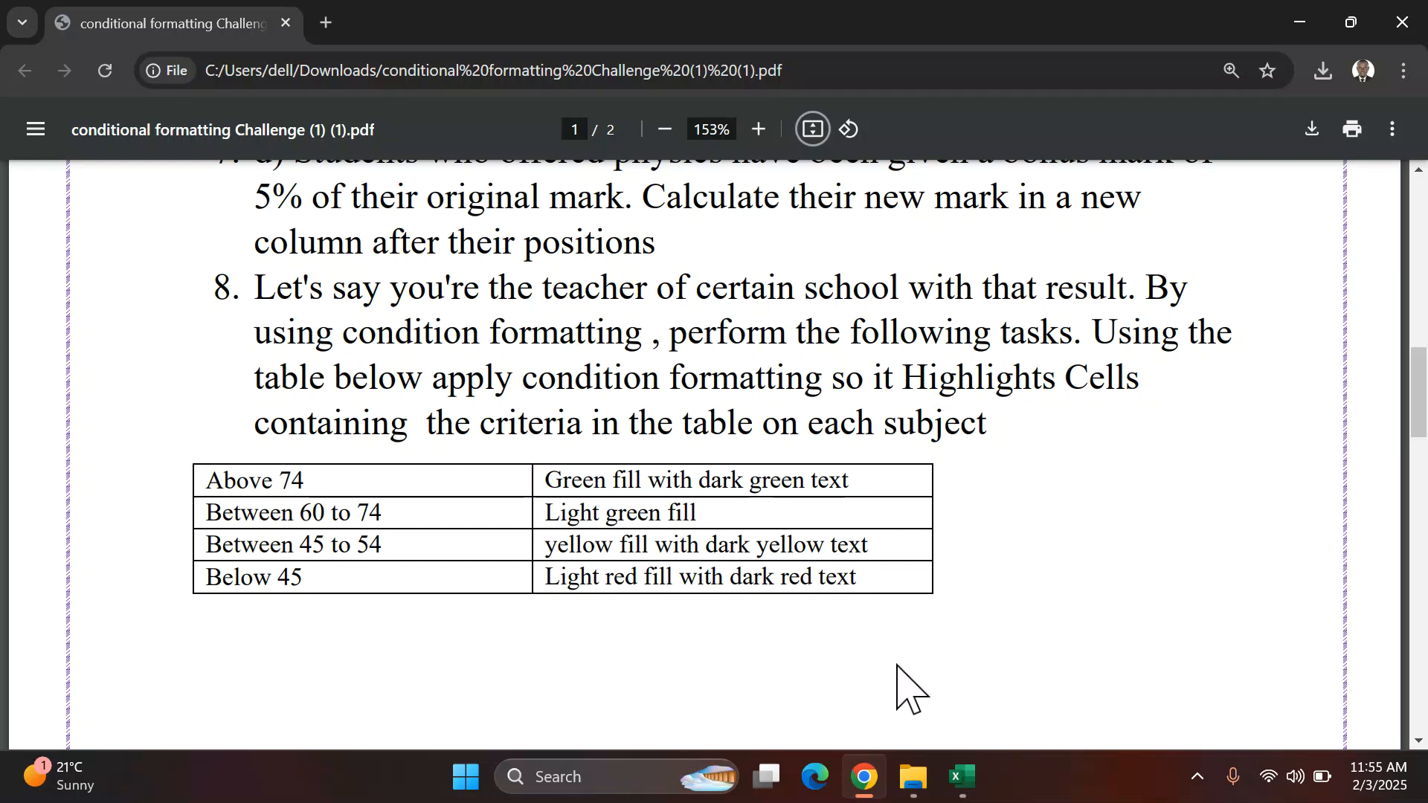
{"action": "left_click", "coordinate": [964, 781]}
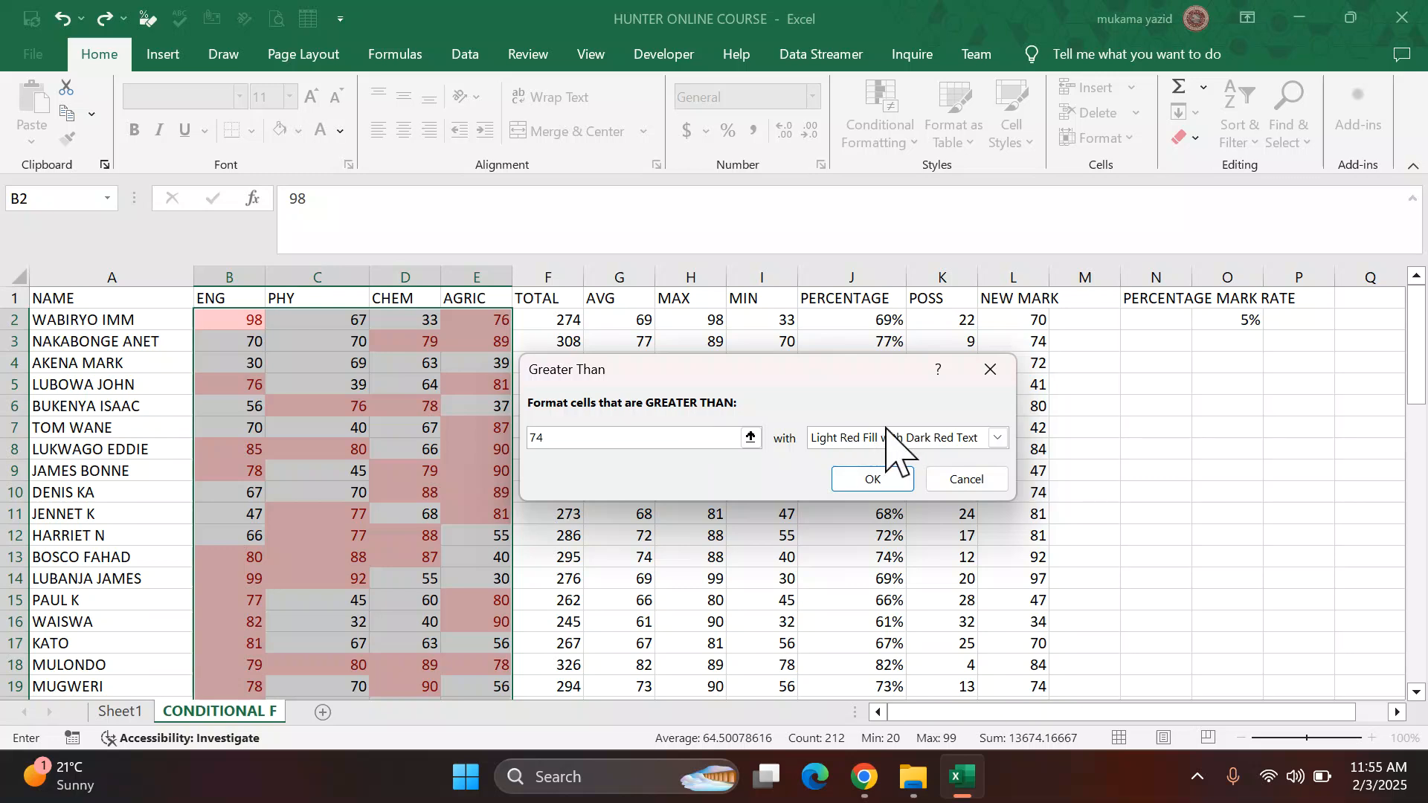
{"action": "left_click", "coordinate": [995, 439]}
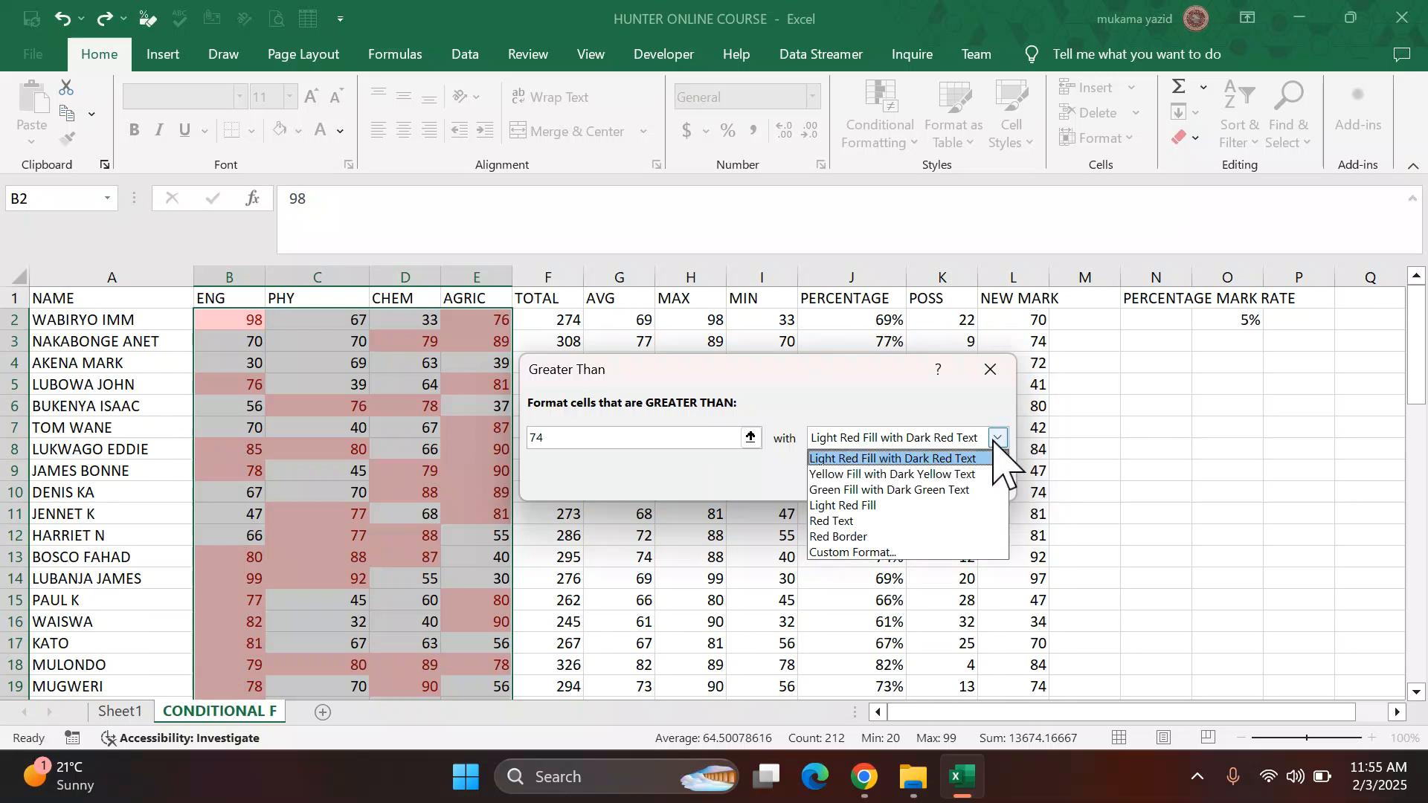
{"action": "left_click", "coordinate": [968, 491]}
{"action": "left_click", "coordinate": [864, 480]}
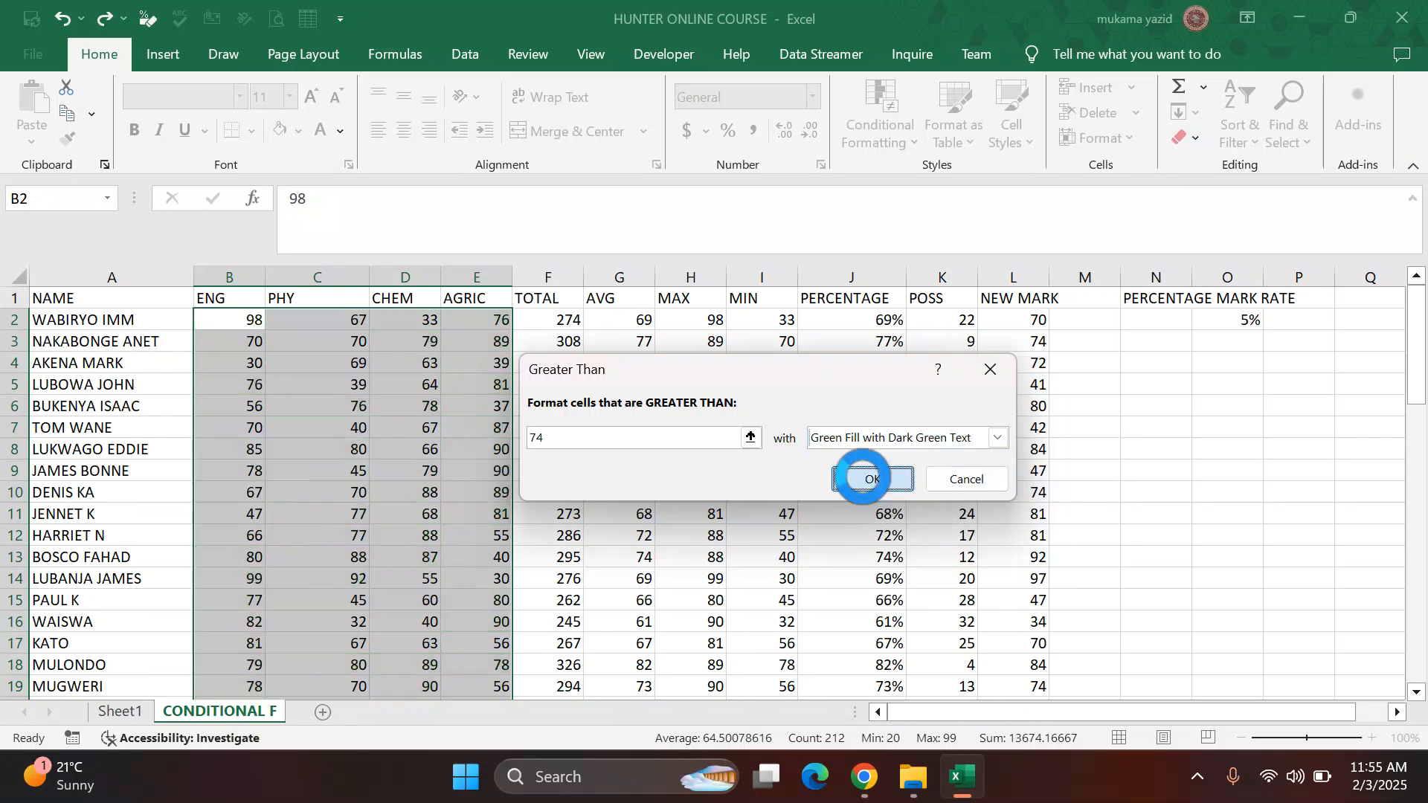
Step: Highlight the selected subject marks between 60 and 74 with a custom light green fill
{"action": "left_click", "coordinate": [863, 777]}
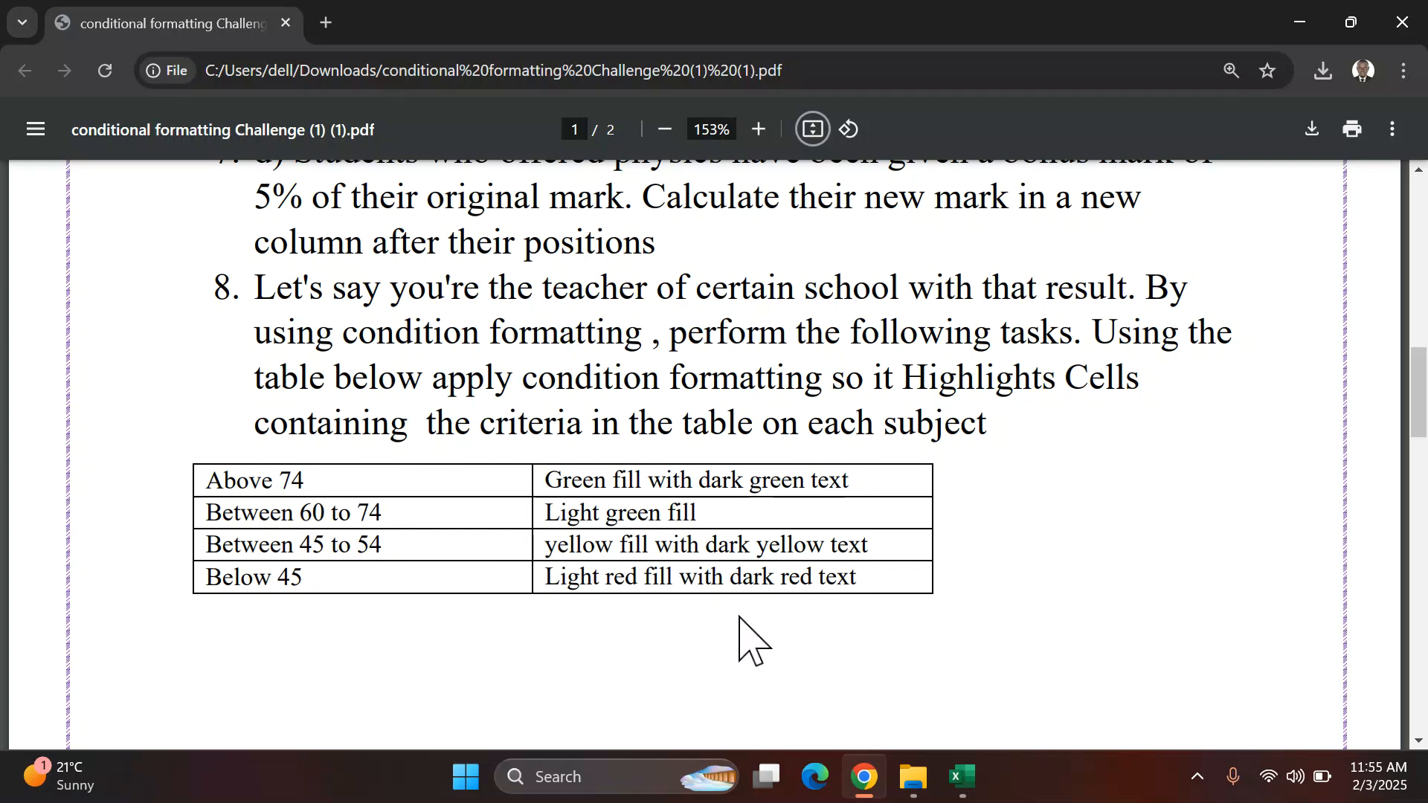
{"action": "left_click", "coordinate": [955, 777]}
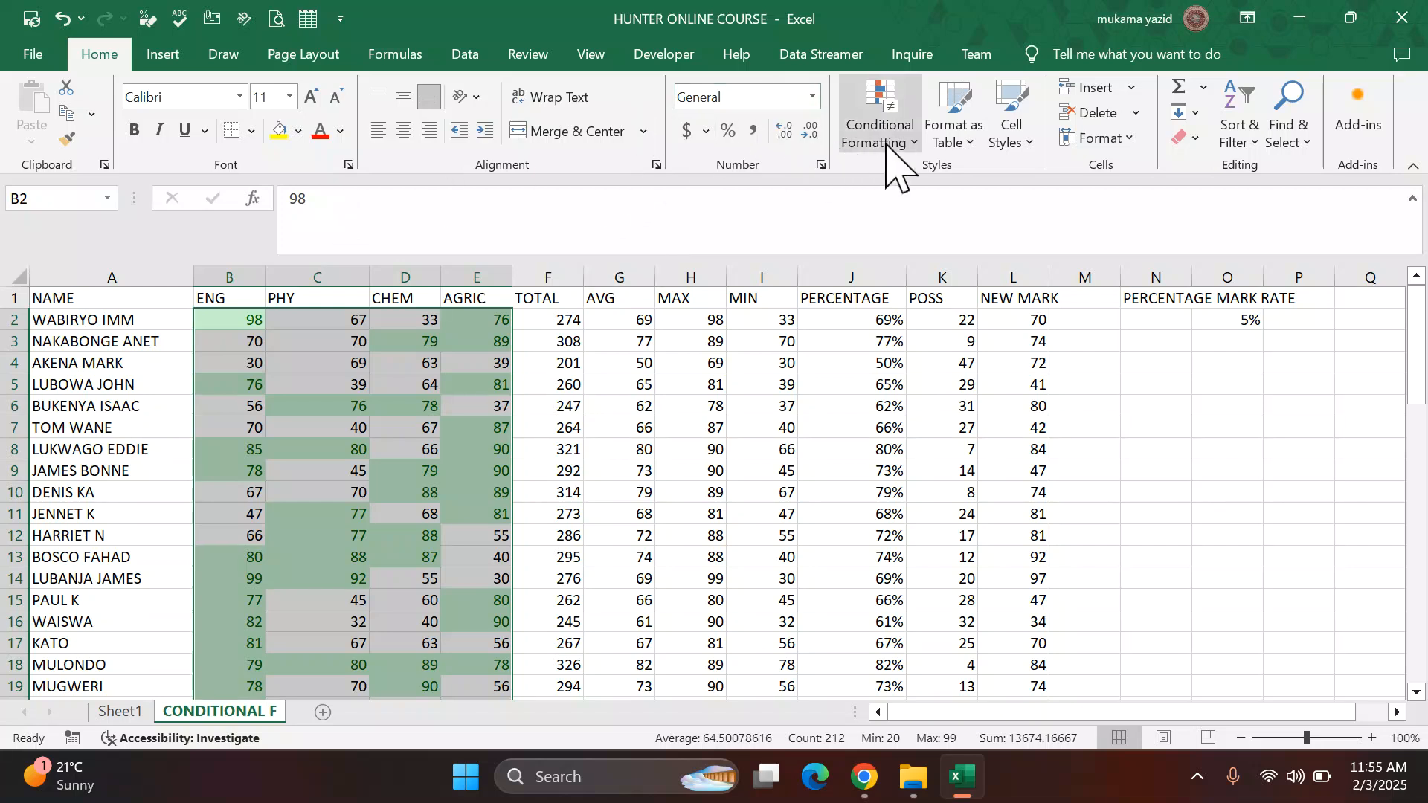
{"action": "left_click", "coordinate": [914, 145]}
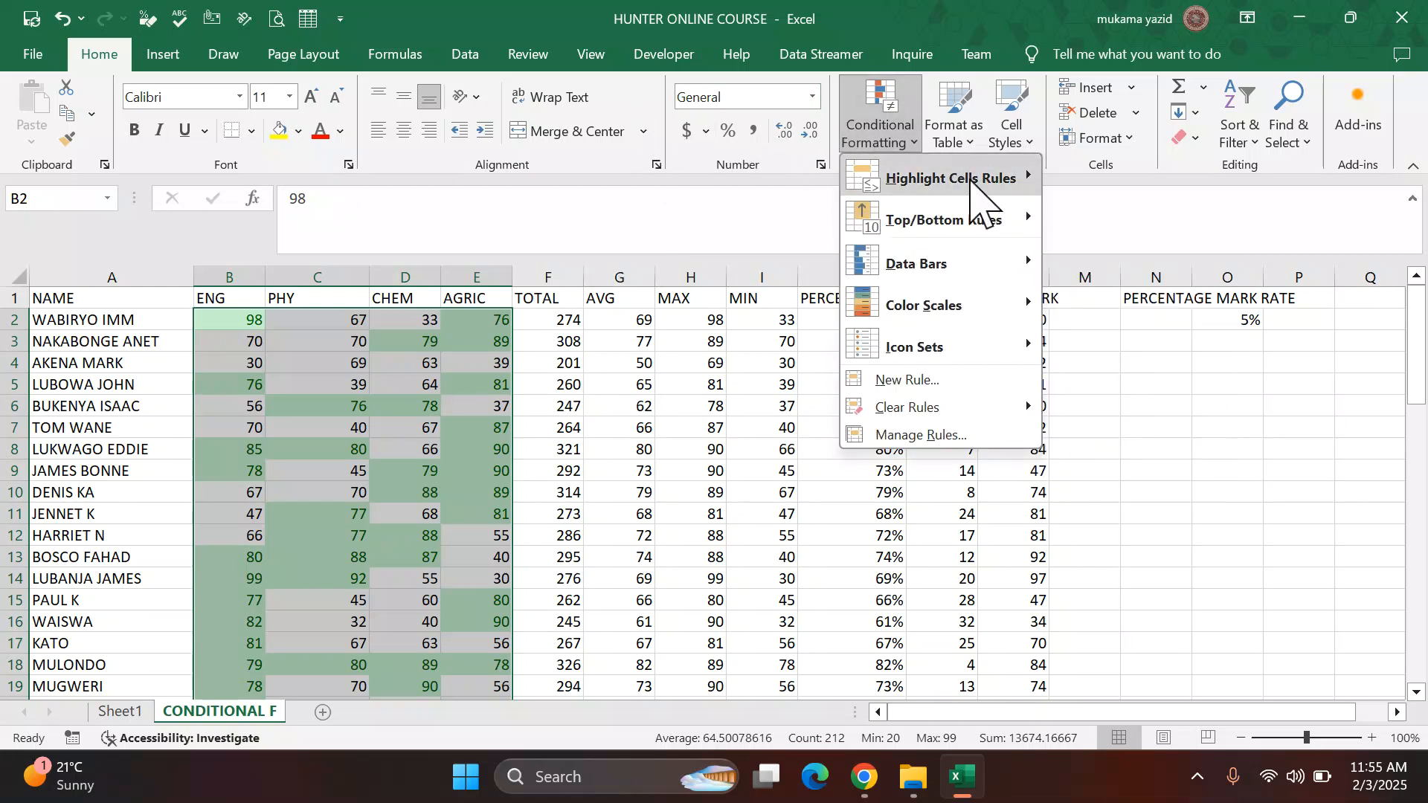
{"action": "mouse_move", "coordinate": [997, 178]}
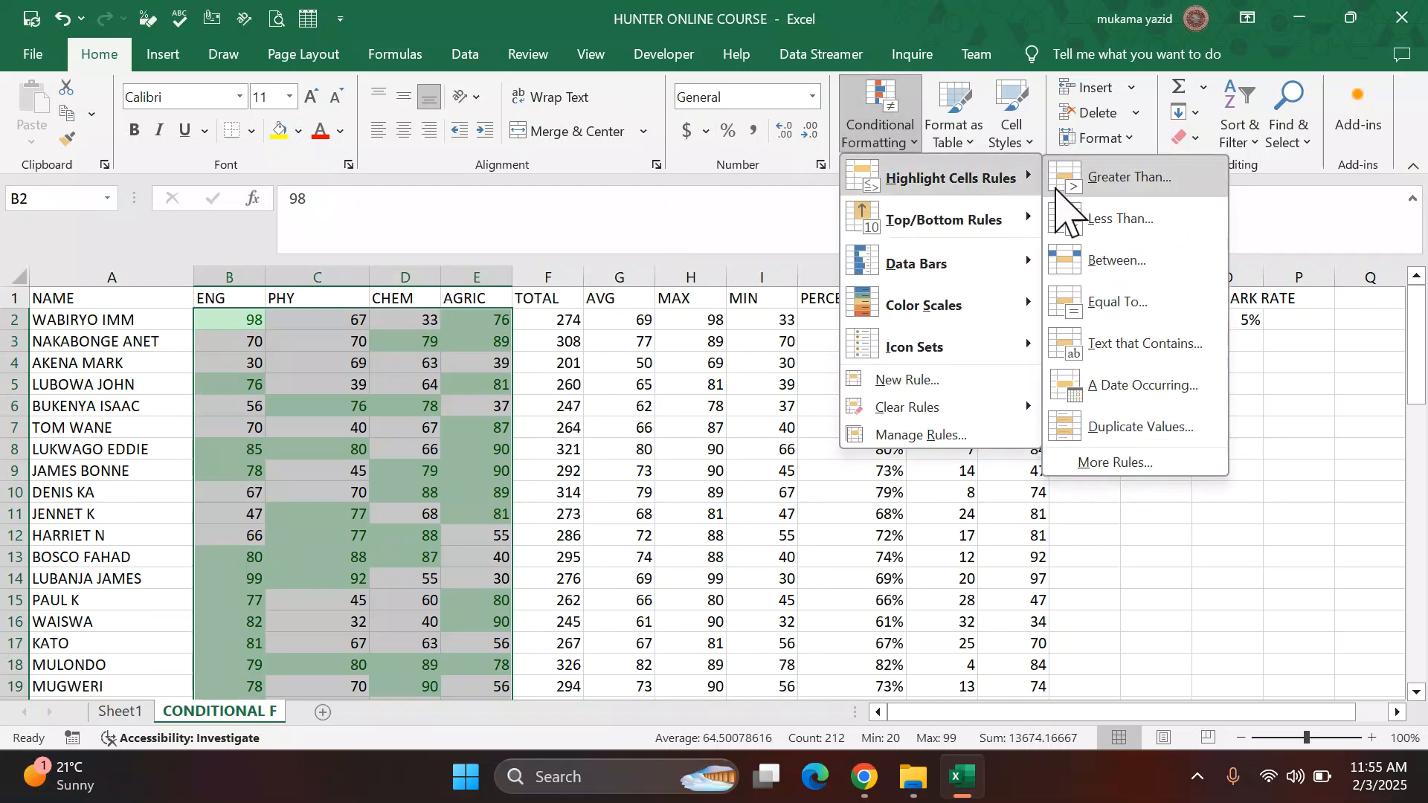
{"action": "left_click", "coordinate": [1123, 261]}
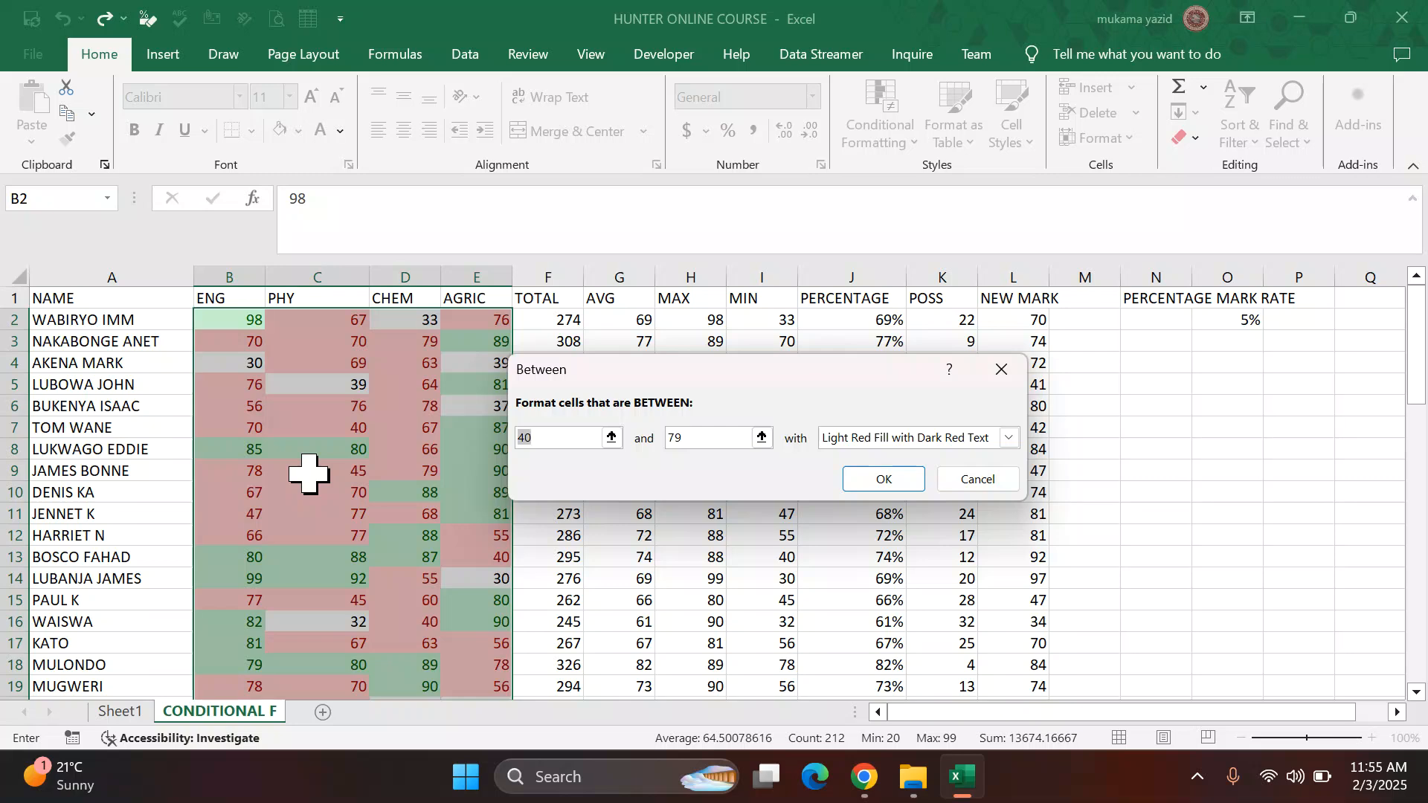
{"action": "type", "text": "60"}
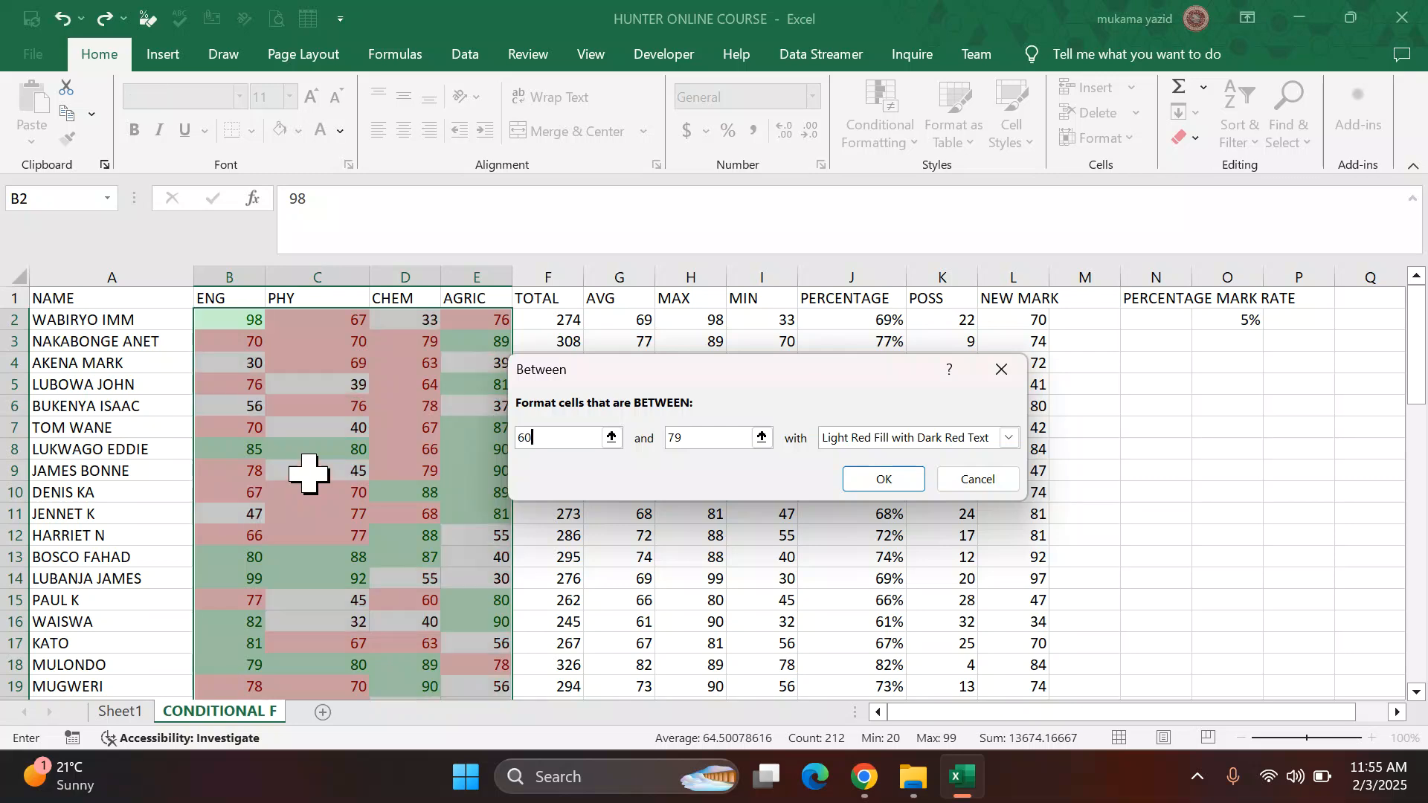
{"action": "left_click", "coordinate": [696, 438]}
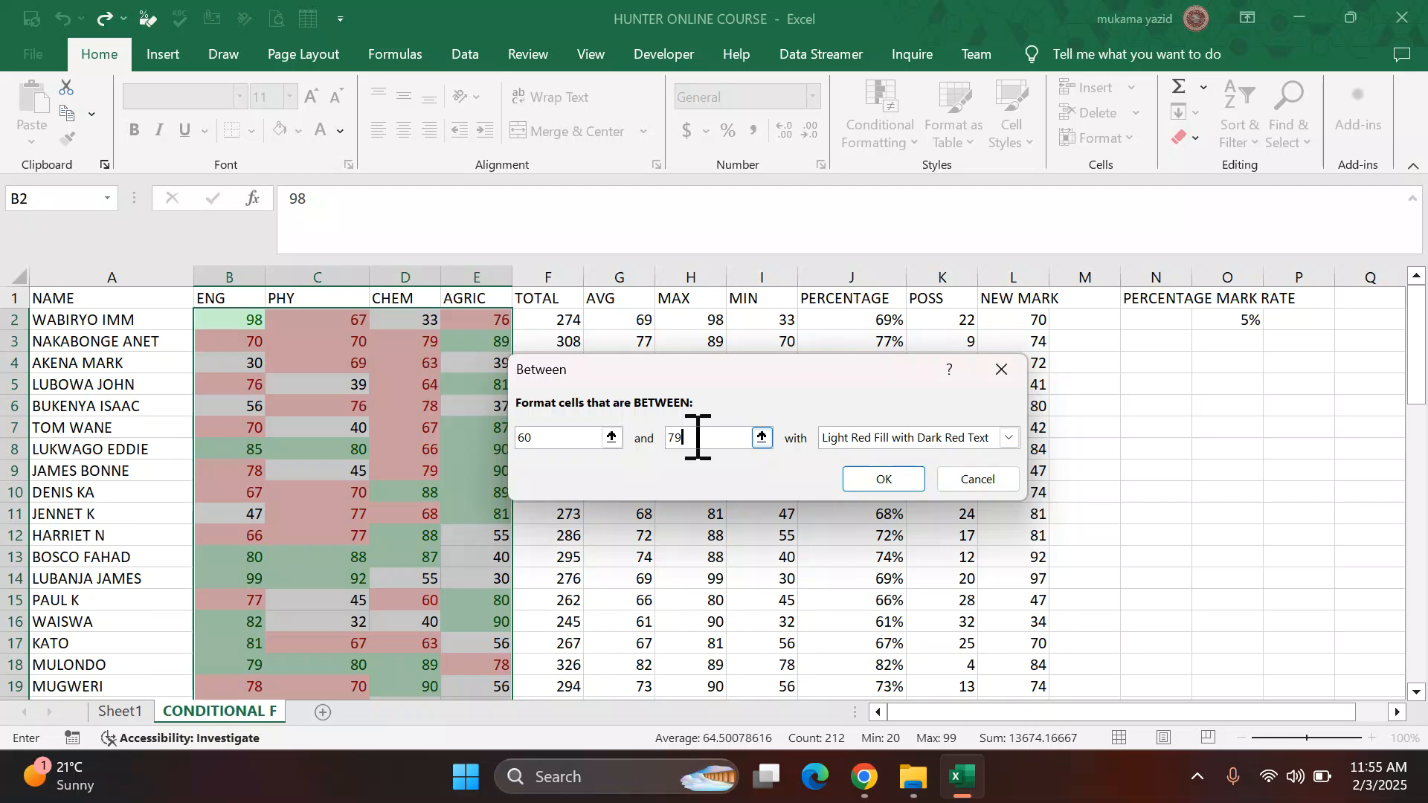
{"action": "key", "text": "BackSpace"}
{"action": "type", "text": "4"}
{"action": "left_click", "coordinate": [1007, 439]}
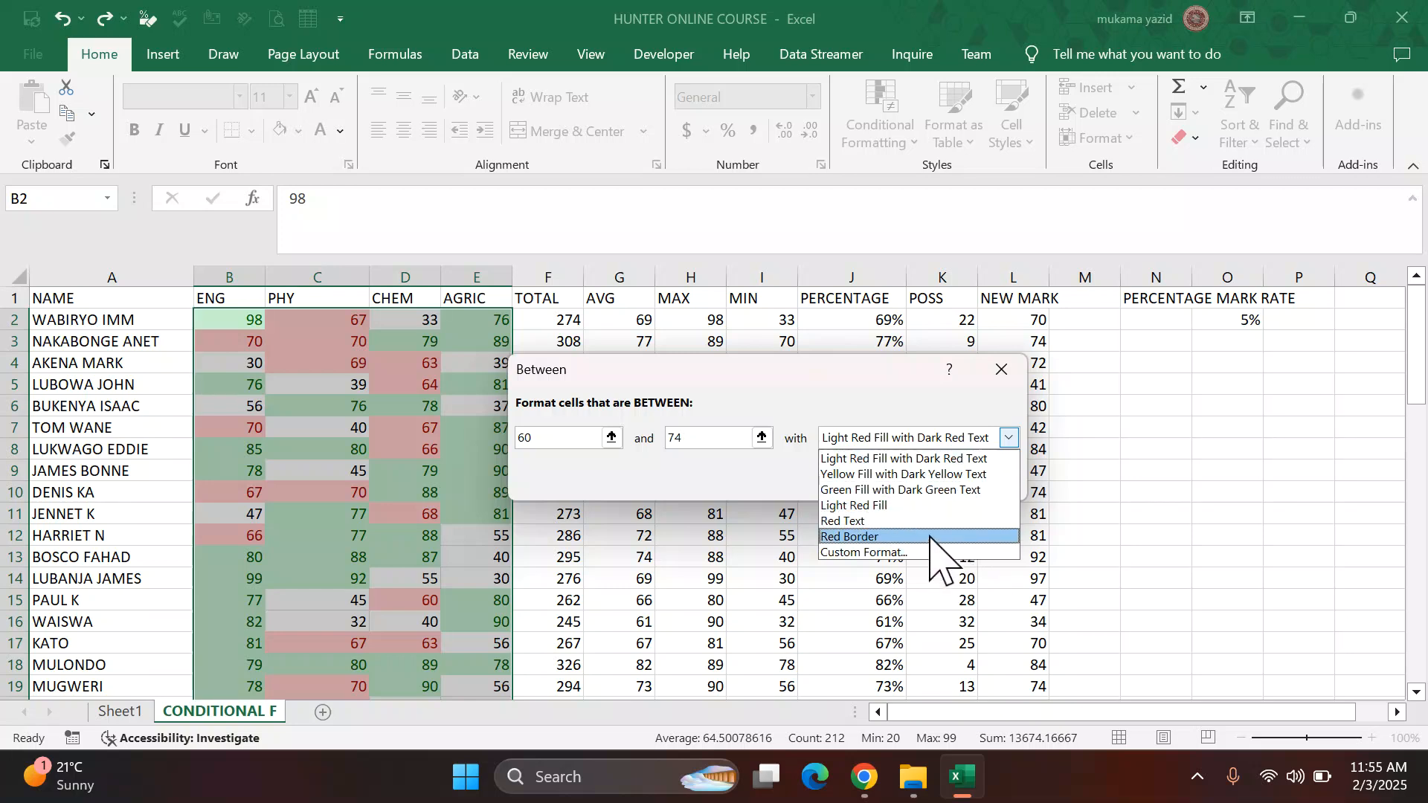
{"action": "key", "text": "Escape"}
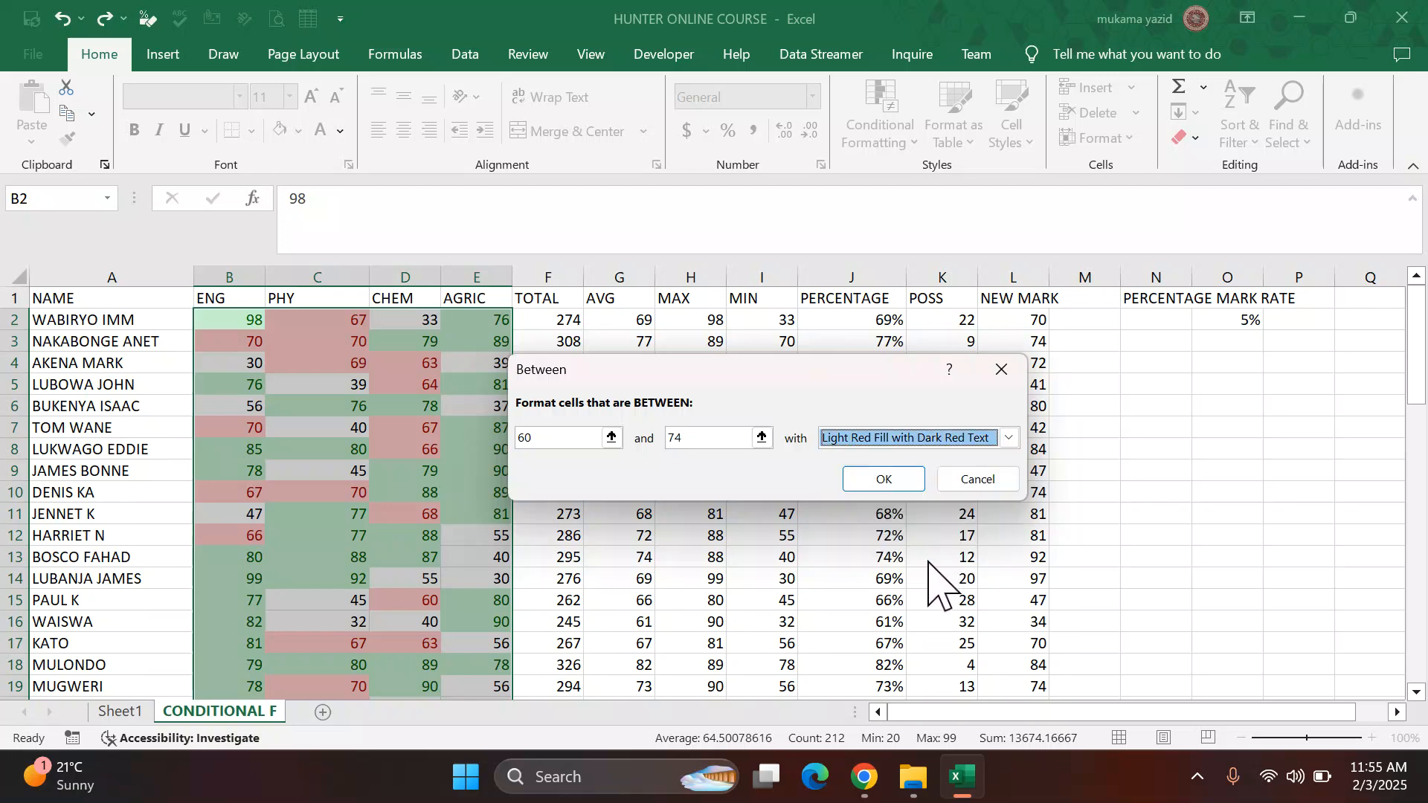
{"action": "left_click", "coordinate": [1010, 439]}
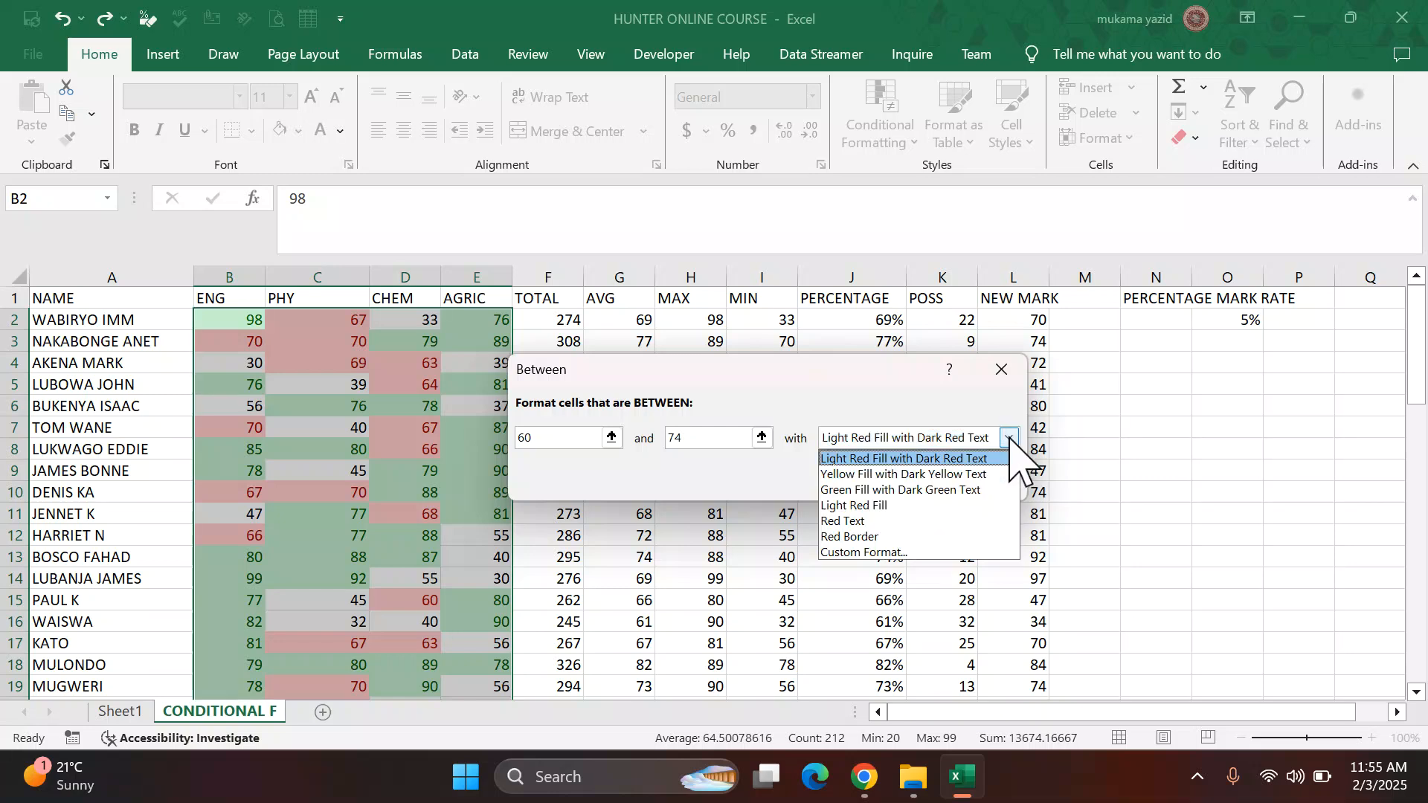
{"action": "left_click", "coordinate": [924, 554]}
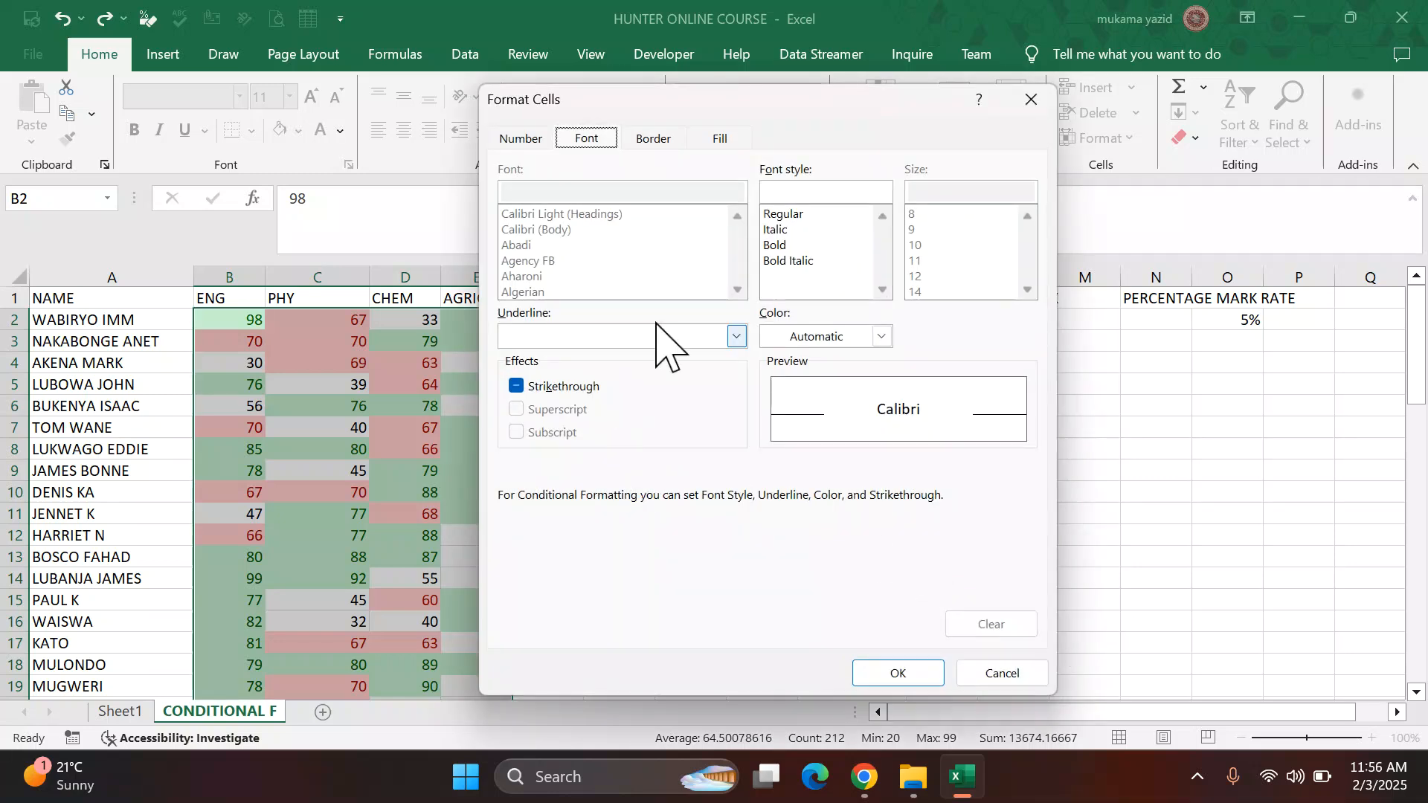
{"action": "left_click", "coordinate": [722, 140]}
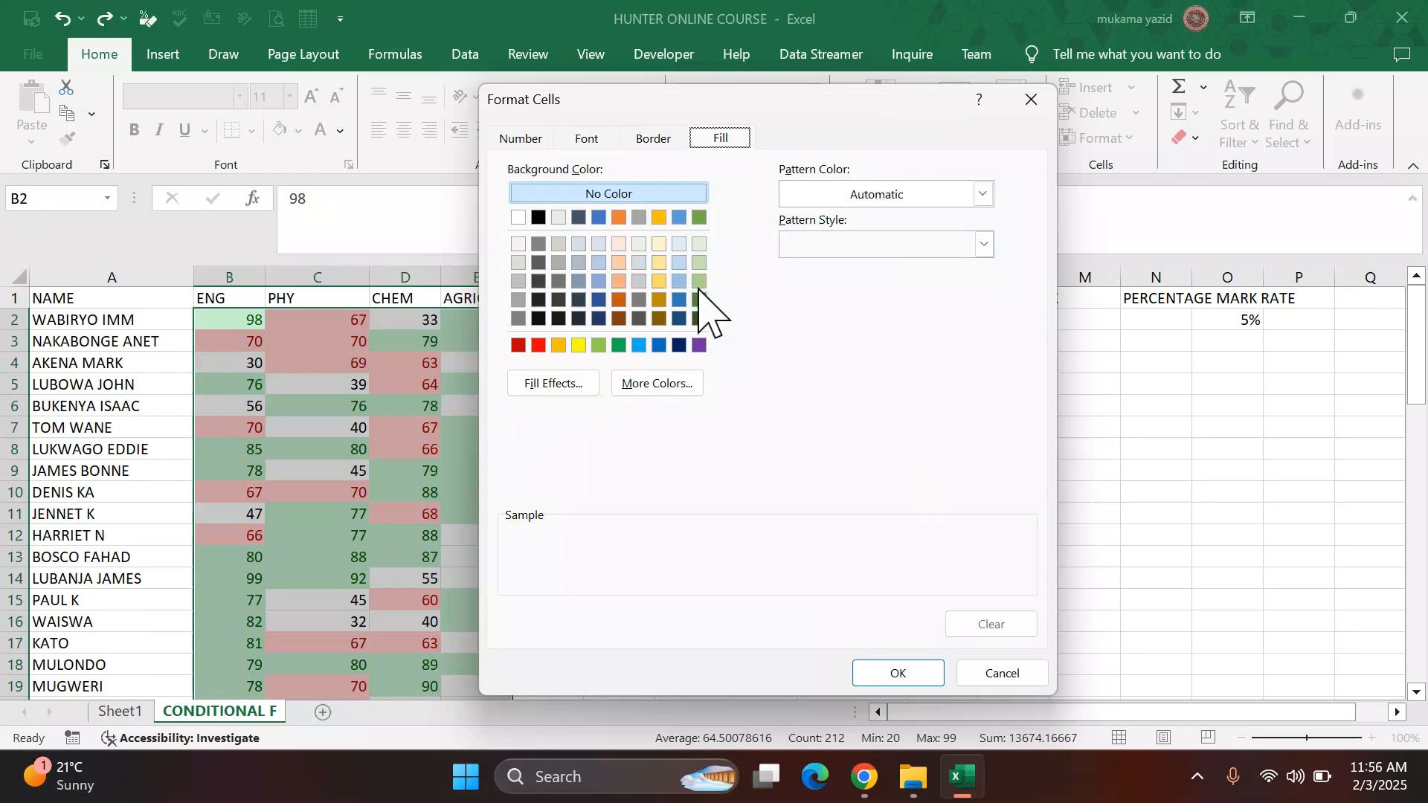
{"action": "left_click", "coordinate": [700, 245]}
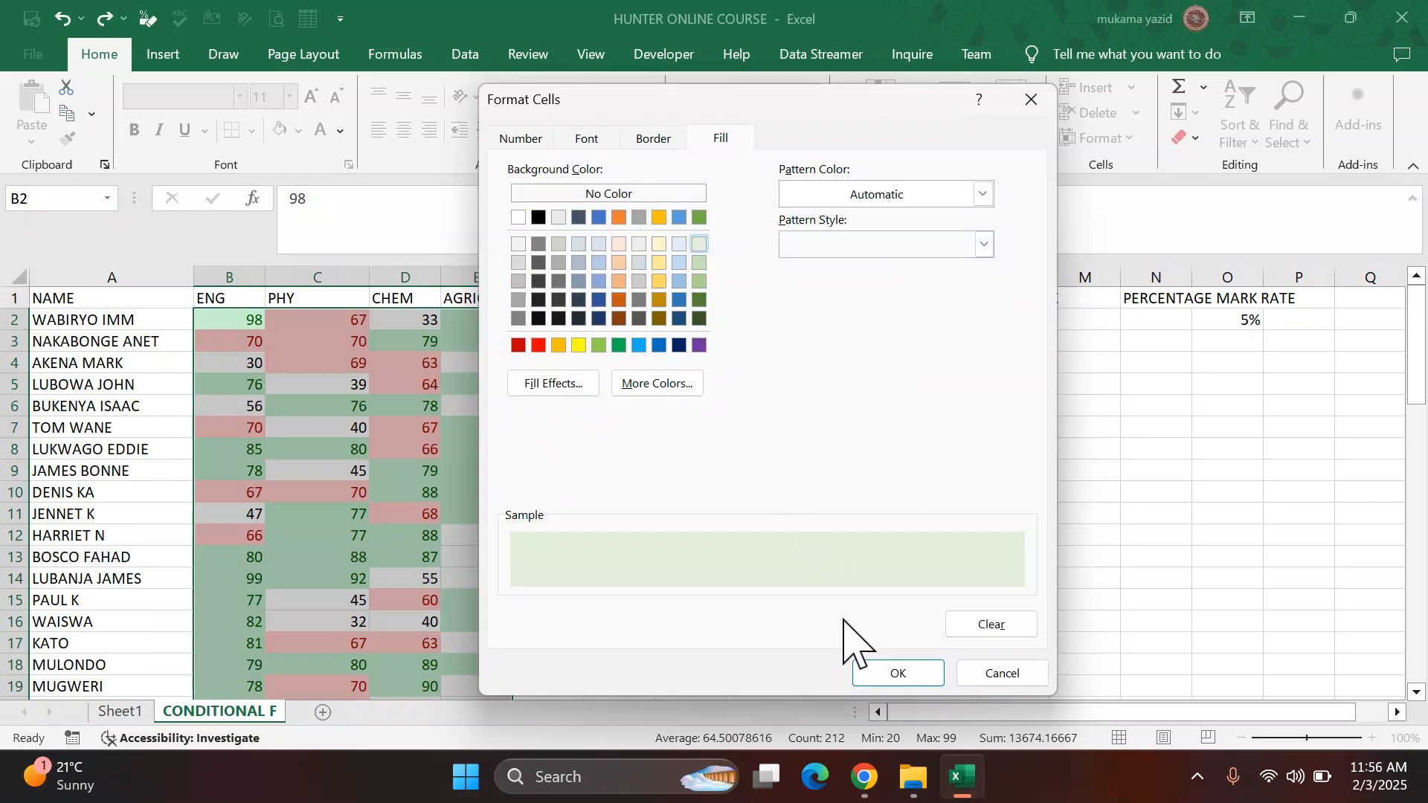
{"action": "left_click", "coordinate": [882, 674]}
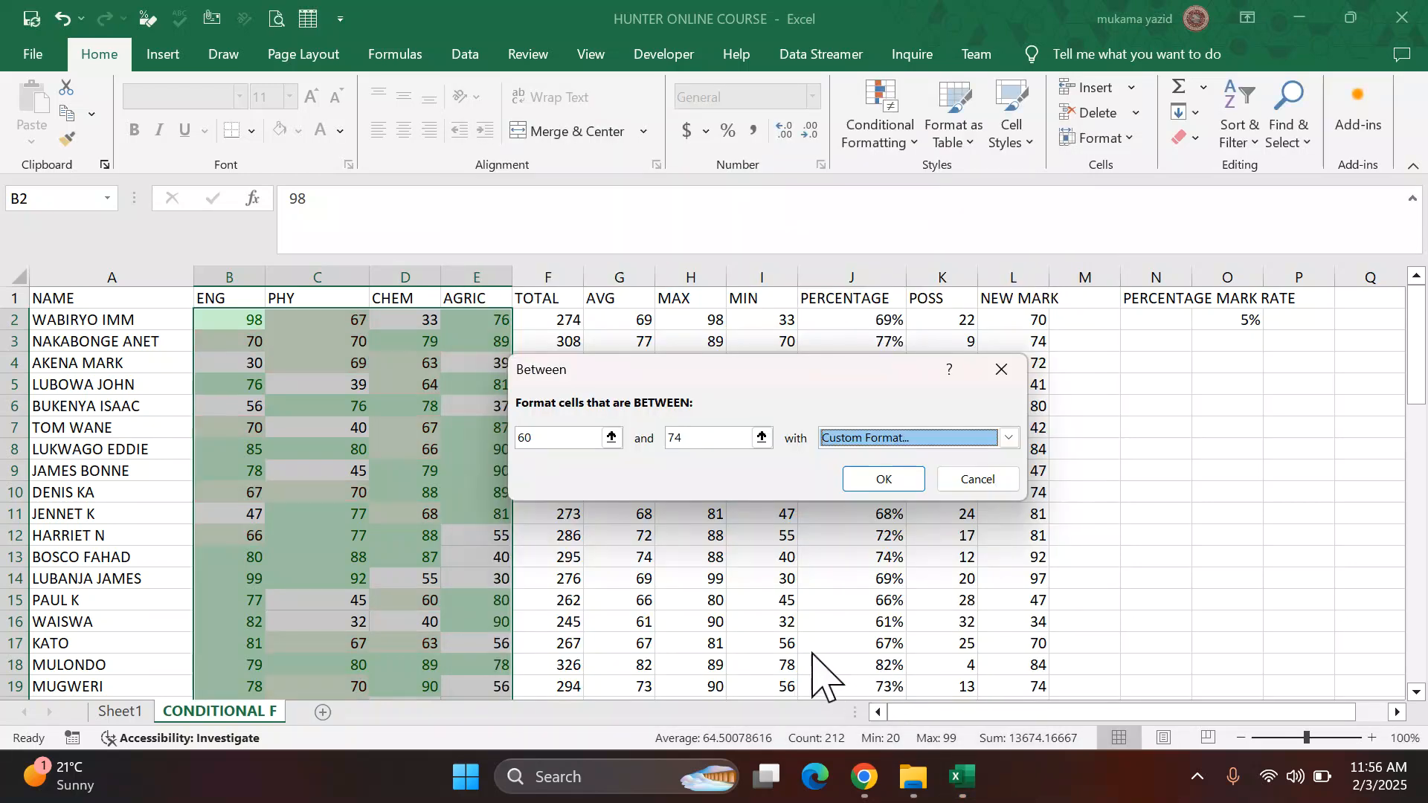
{"action": "left_click", "coordinate": [884, 480]}
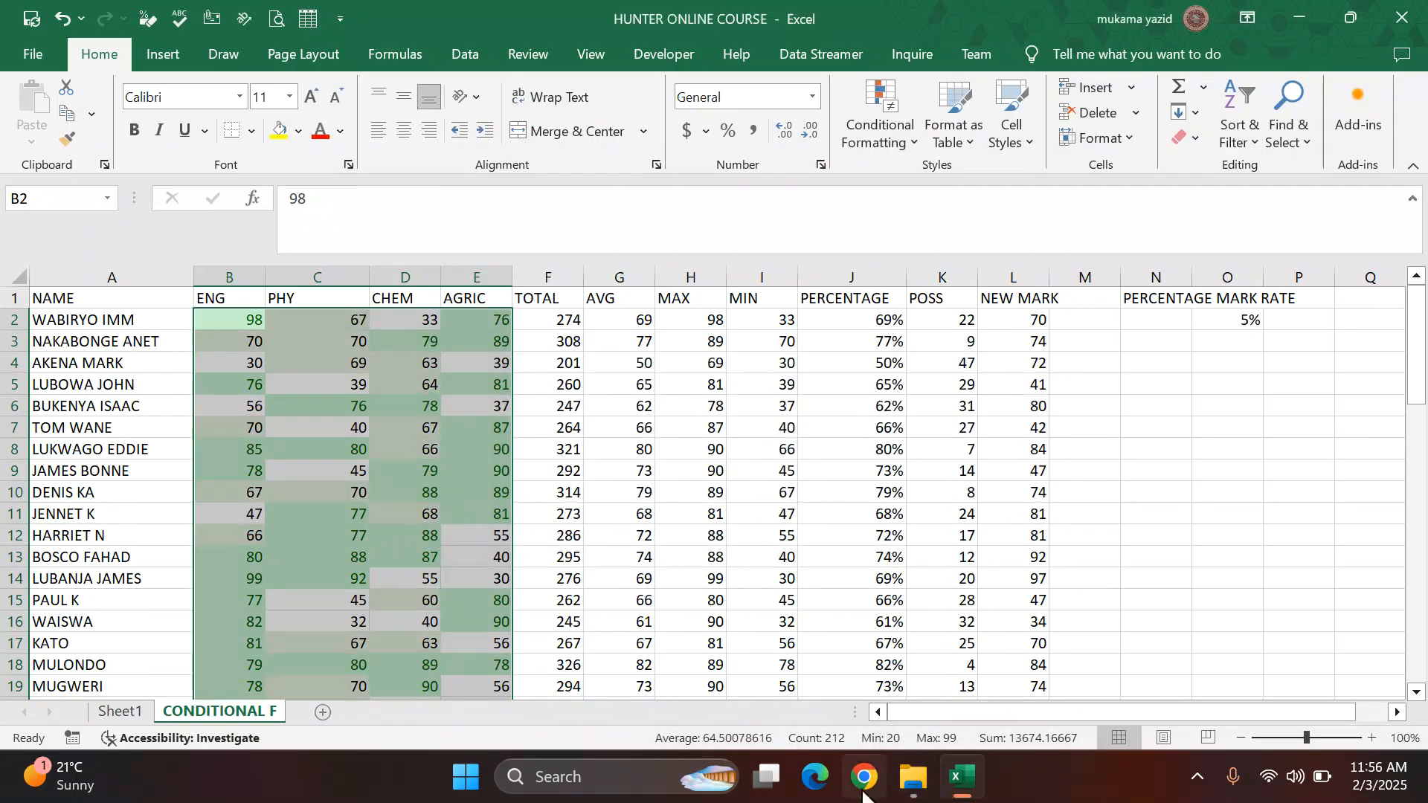
Step: Highlight the selected subject marks between 44 and 54 with yellow fill and dark yellow text
{"action": "left_click", "coordinate": [848, 766]}
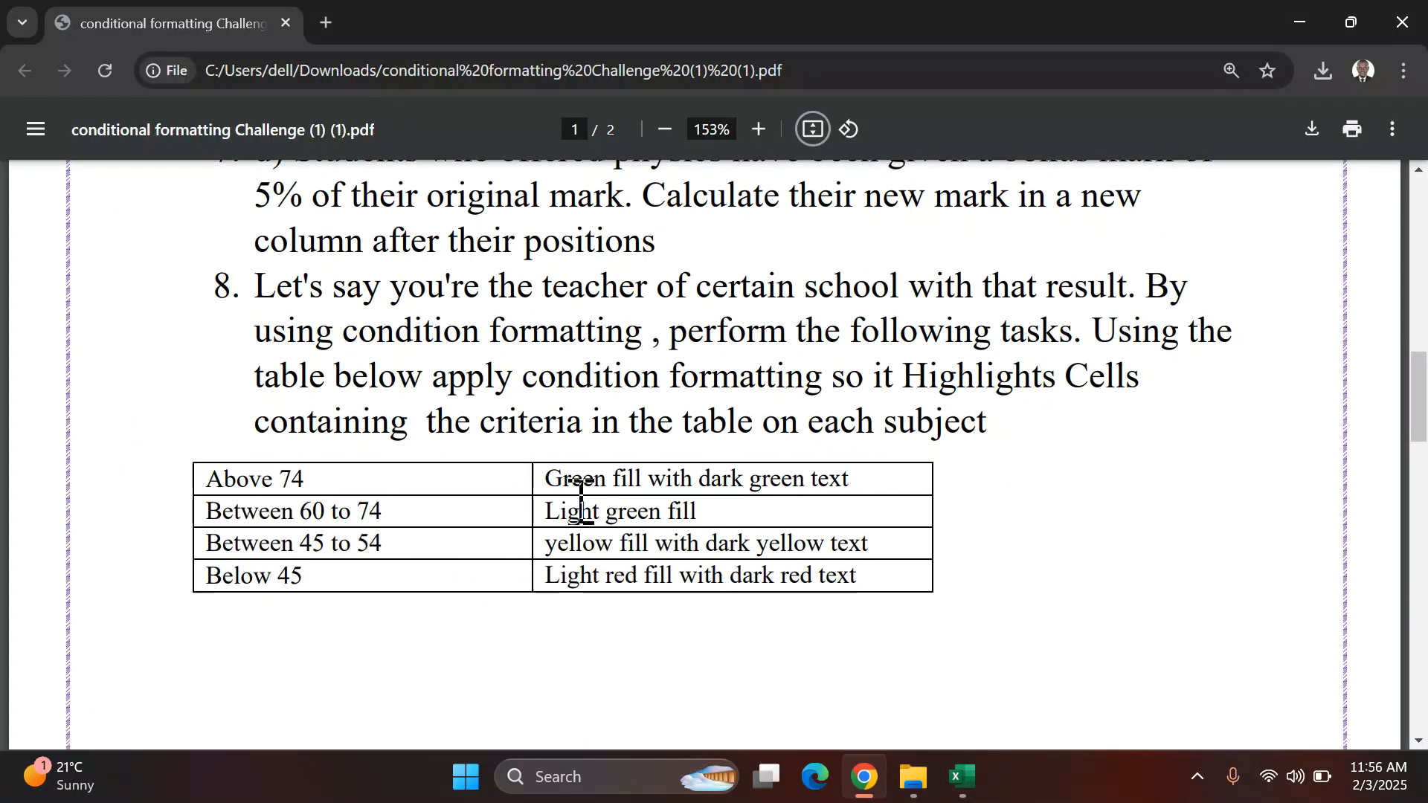
{"action": "scroll", "coordinate": [417, 476], "scroll_direction": "down", "scroll_amount": 1}
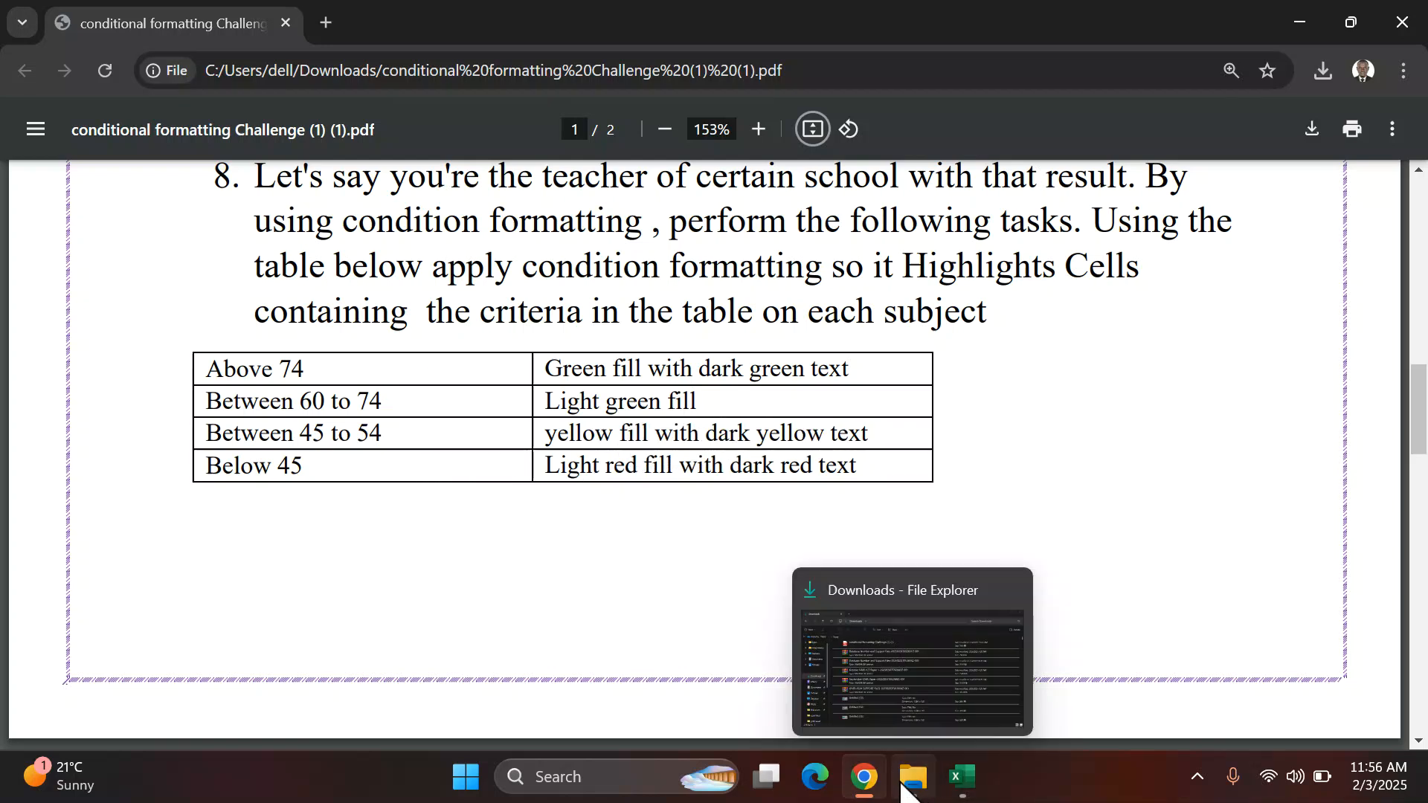
{"action": "left_click", "coordinate": [962, 778]}
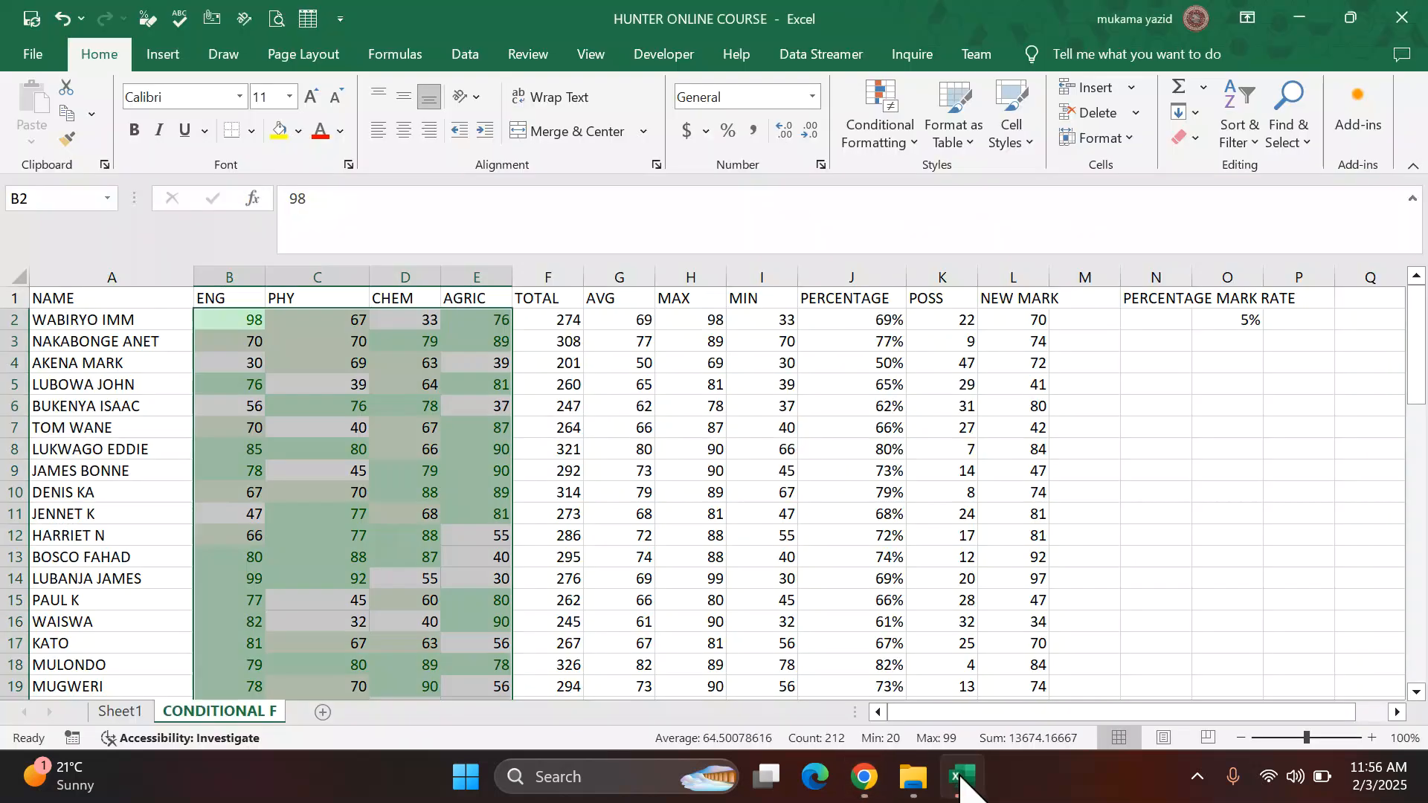
{"action": "left_click", "coordinate": [915, 136]}
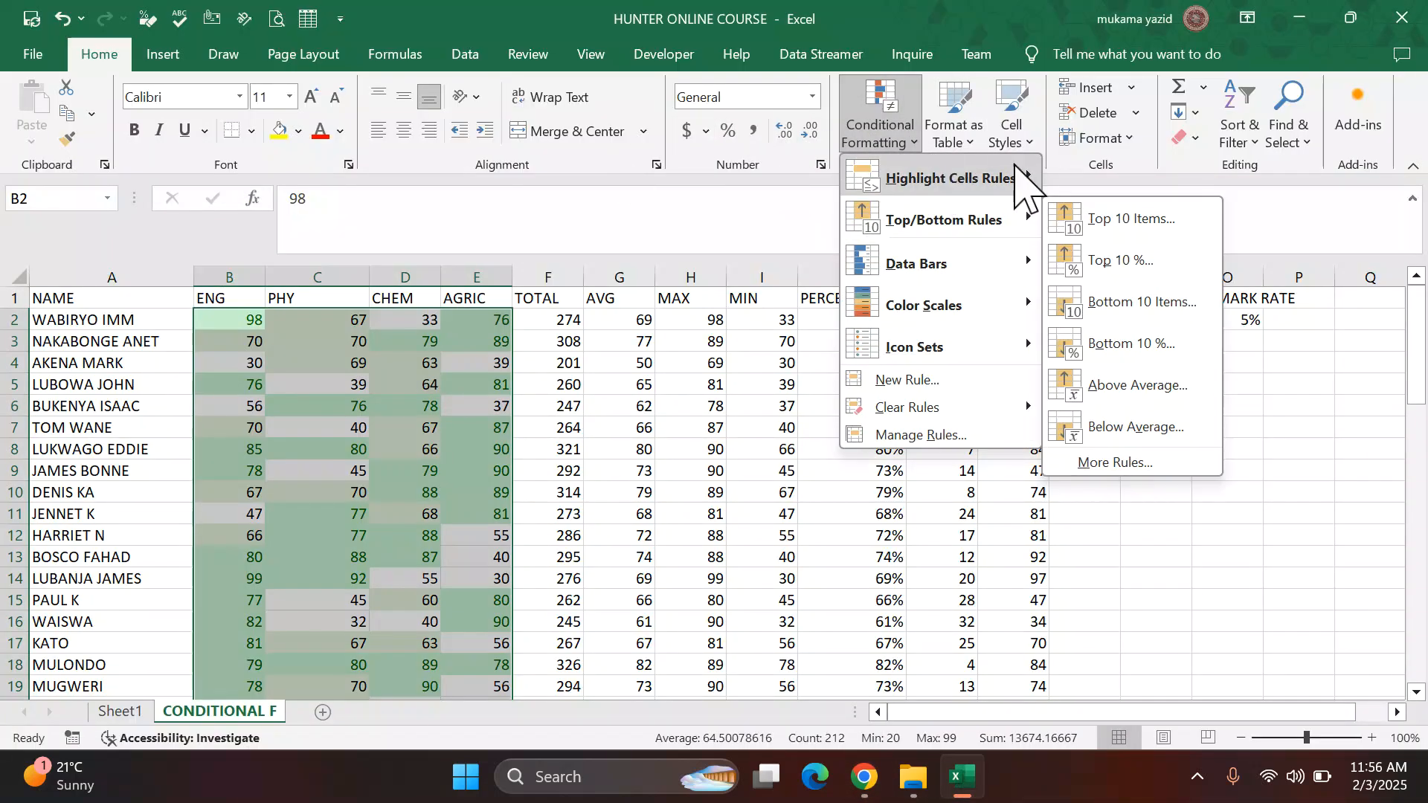
{"action": "mouse_move", "coordinate": [1022, 182]}
{"action": "left_click", "coordinate": [1120, 262]}
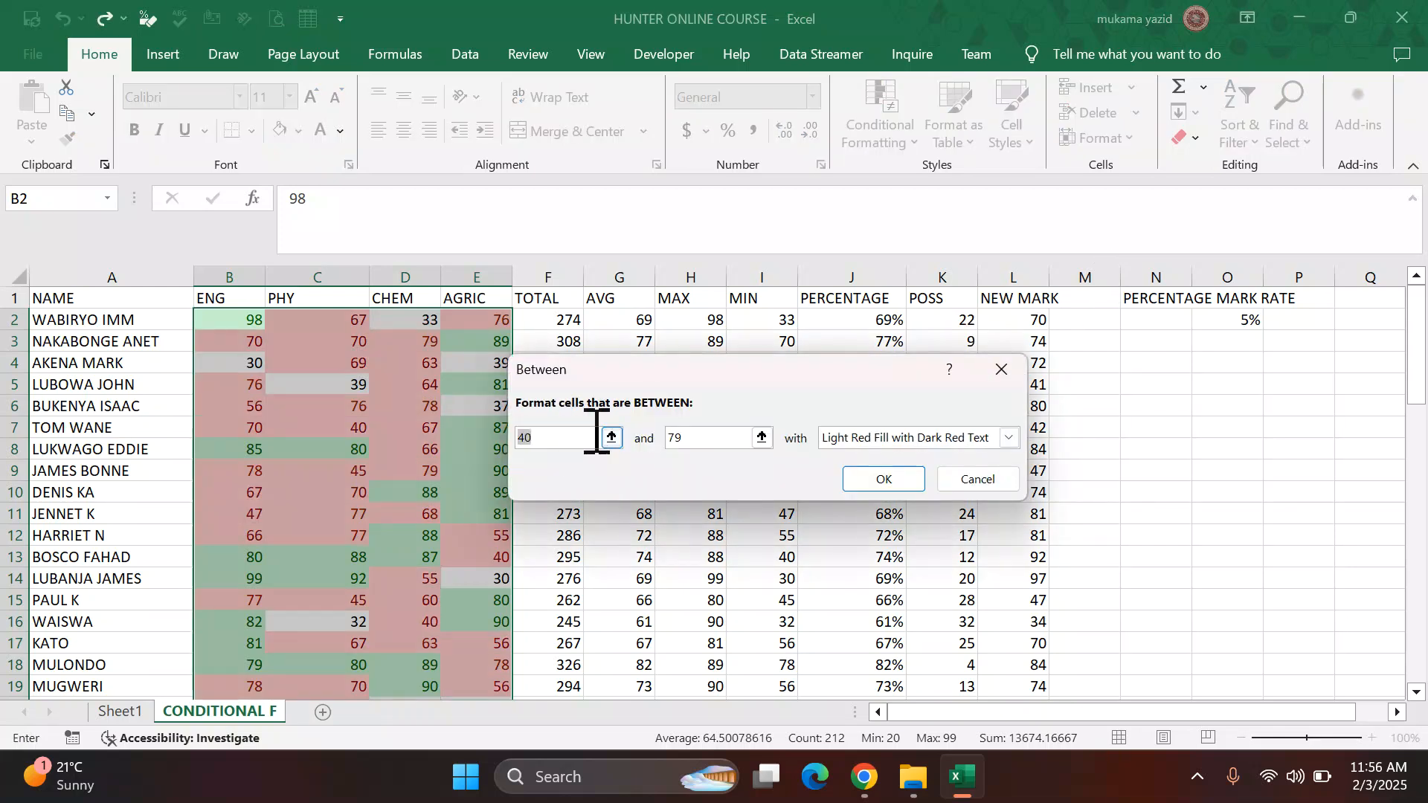
{"action": "type", "text": "4"}
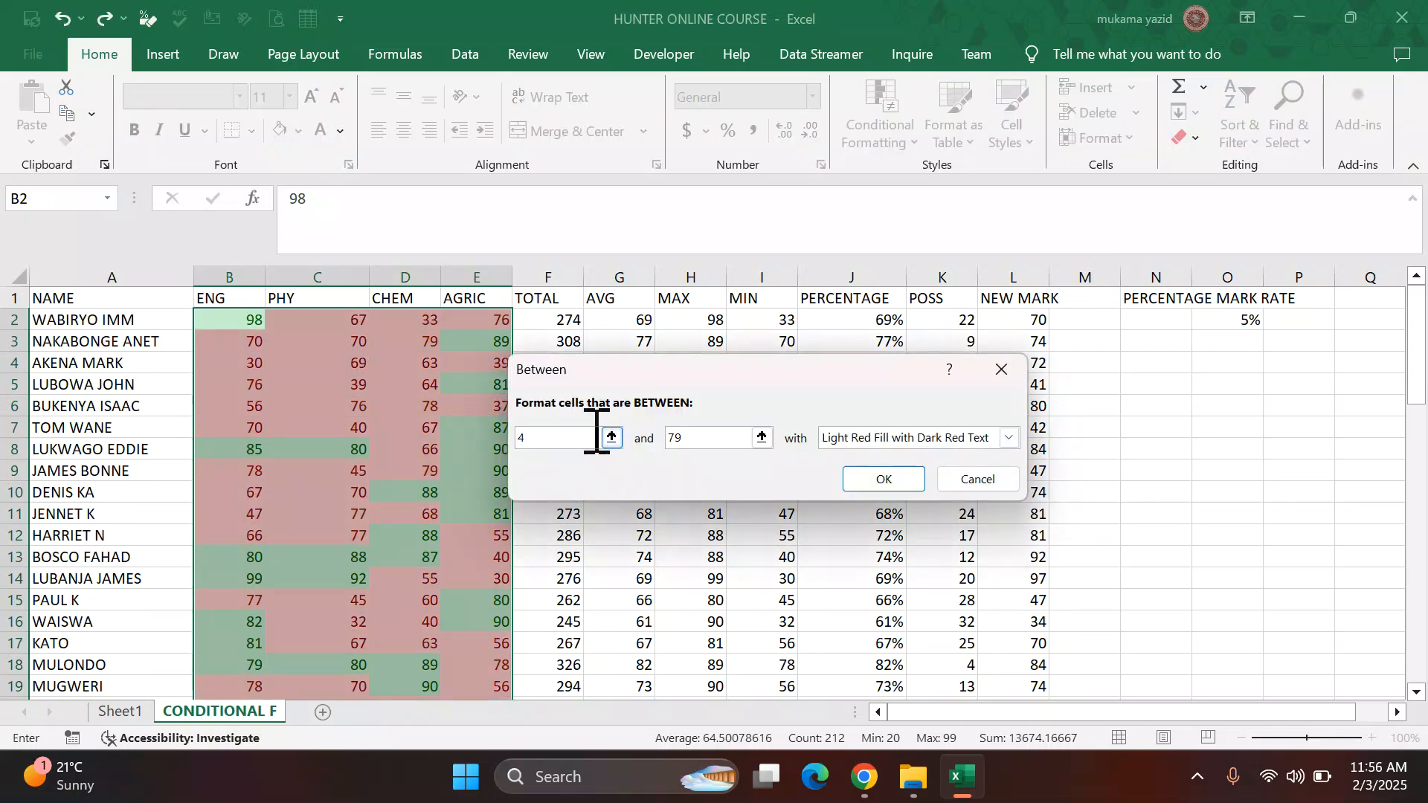
{"action": "type", "text": "44"}
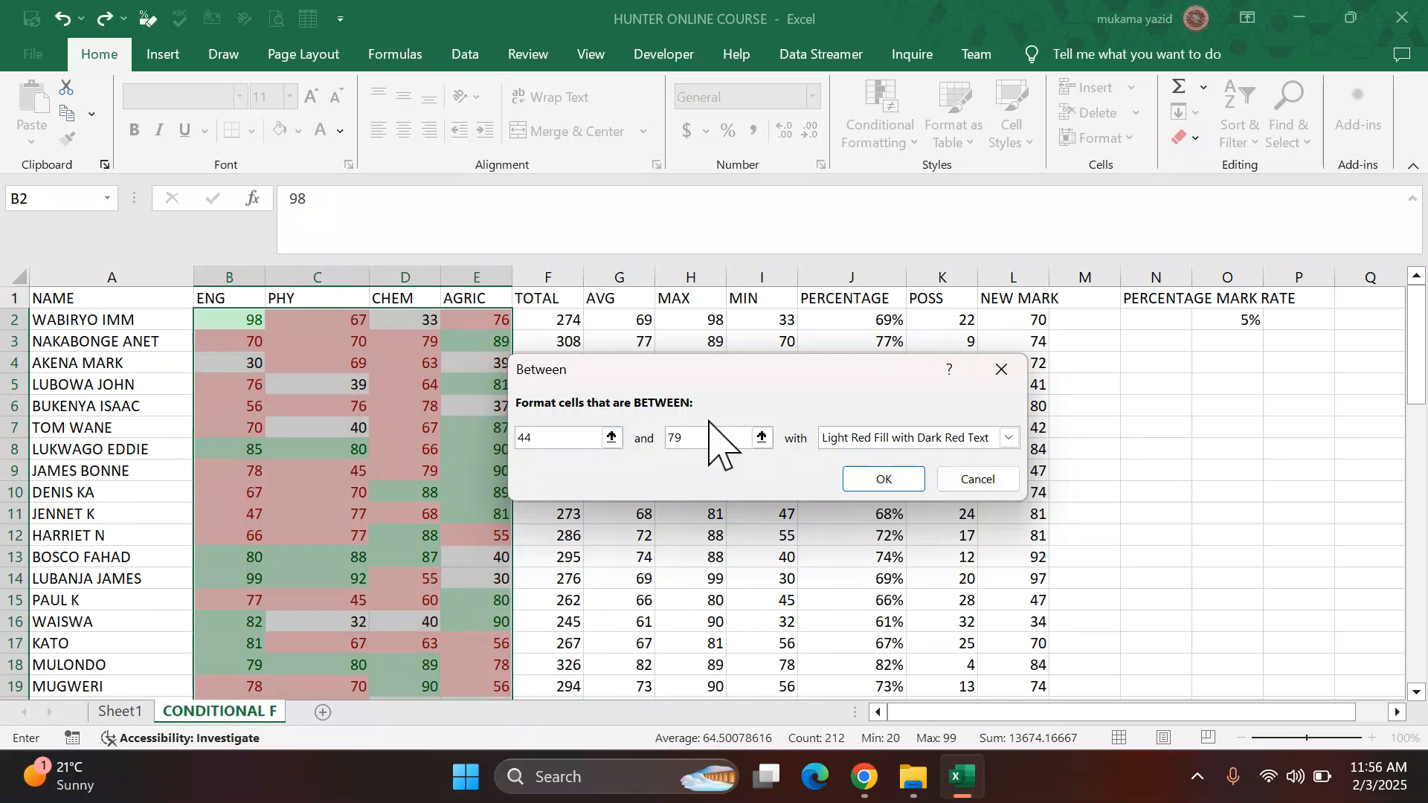
{"action": "left_click", "coordinate": [693, 438]}
{"action": "key", "text": "BackSpace"}
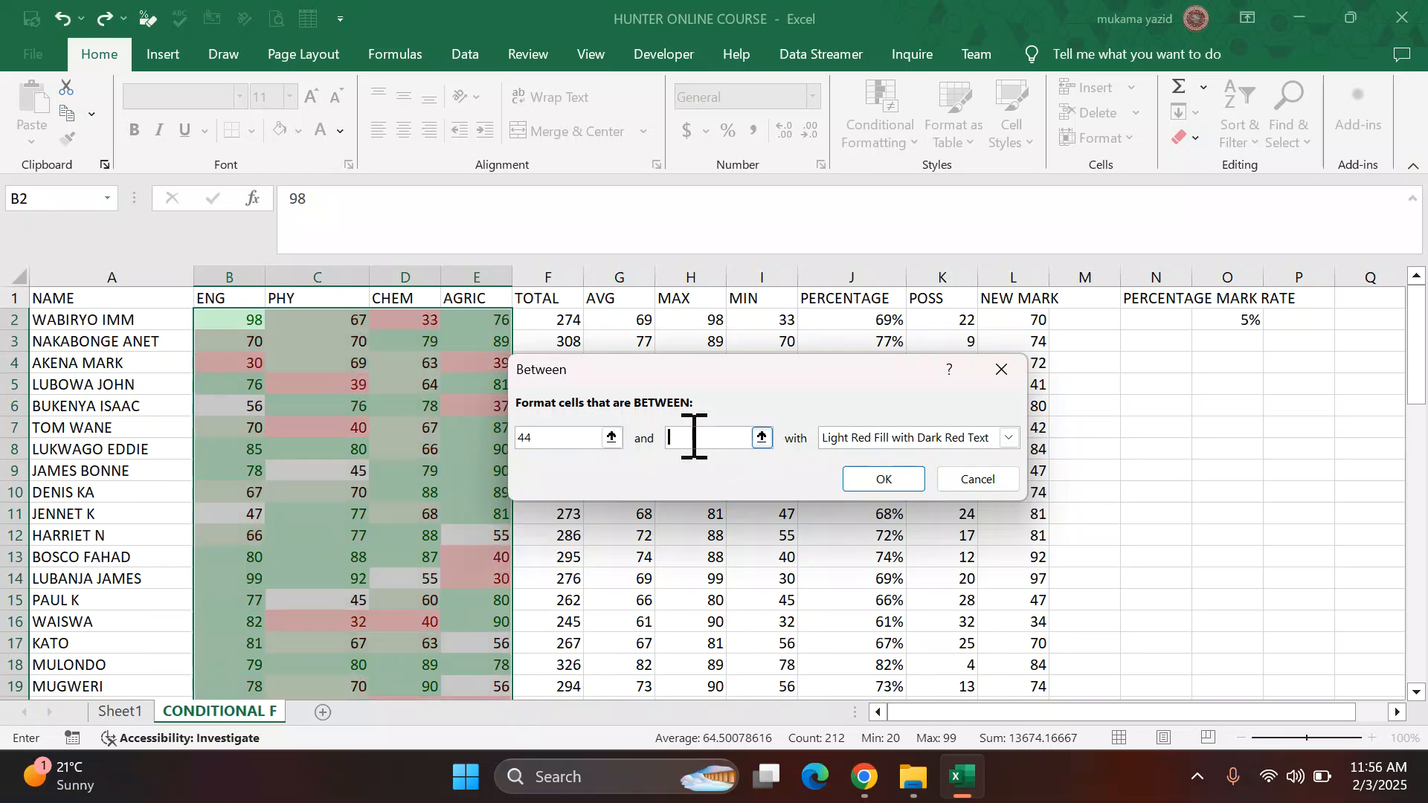
{"action": "type", "text": "54"}
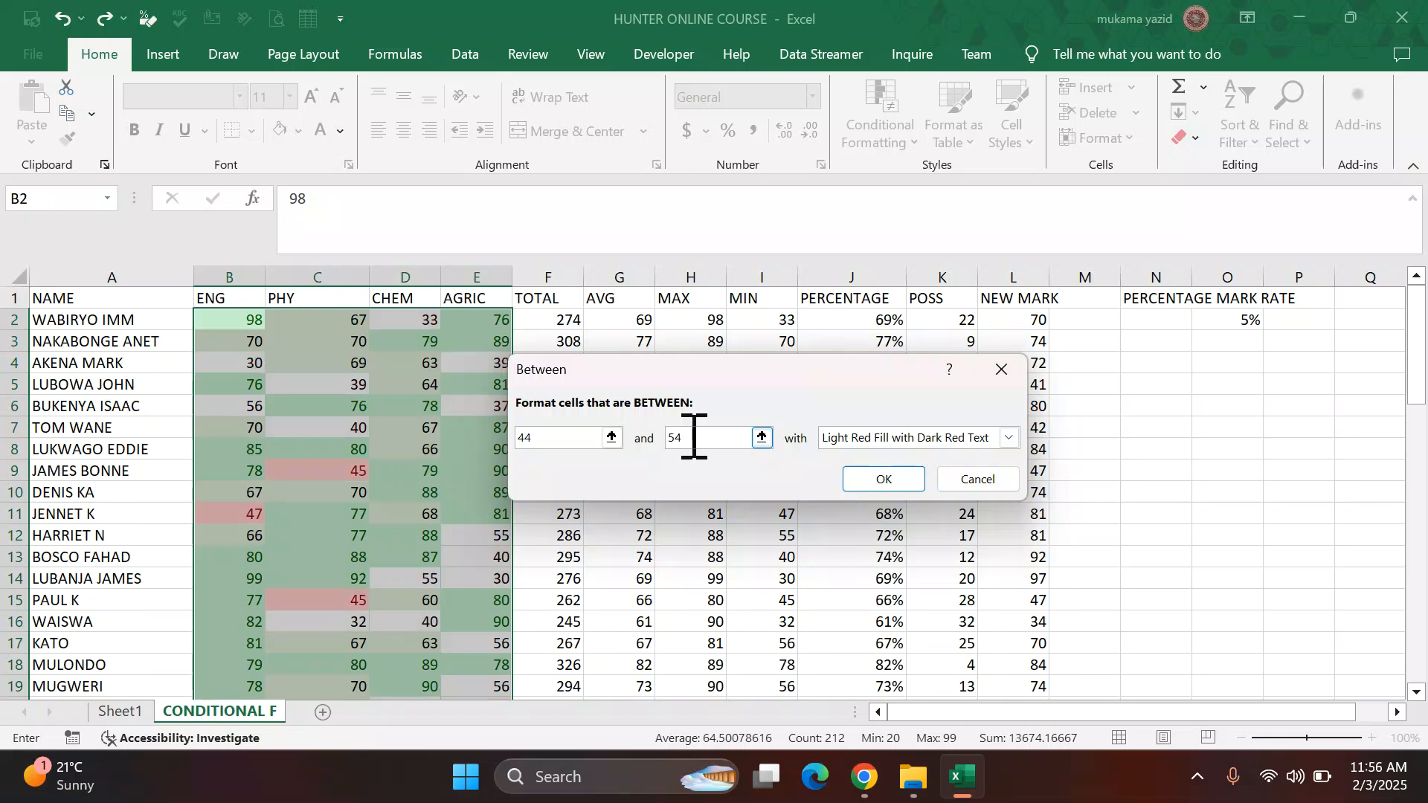
{"action": "left_click", "coordinate": [1008, 439]}
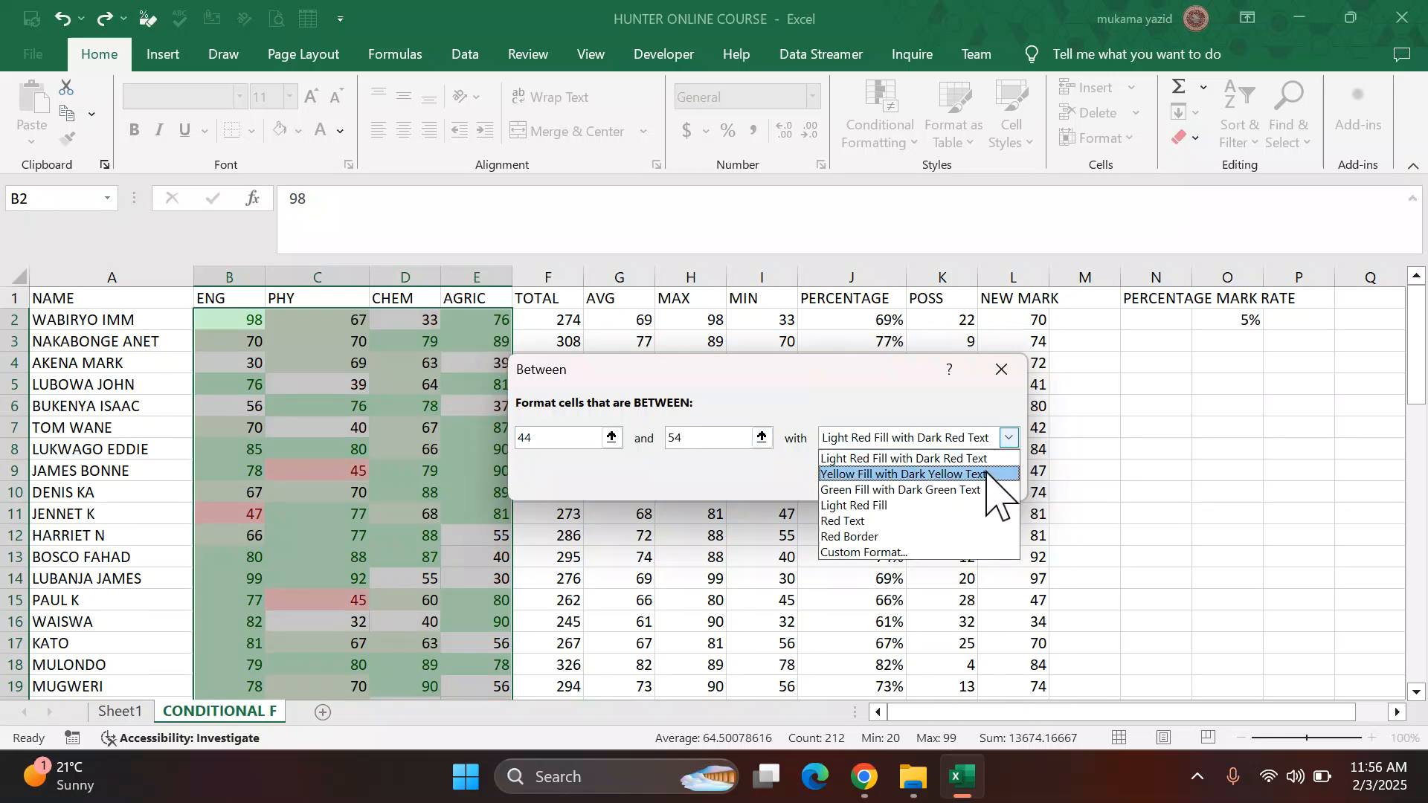
{"action": "left_click", "coordinate": [987, 473]}
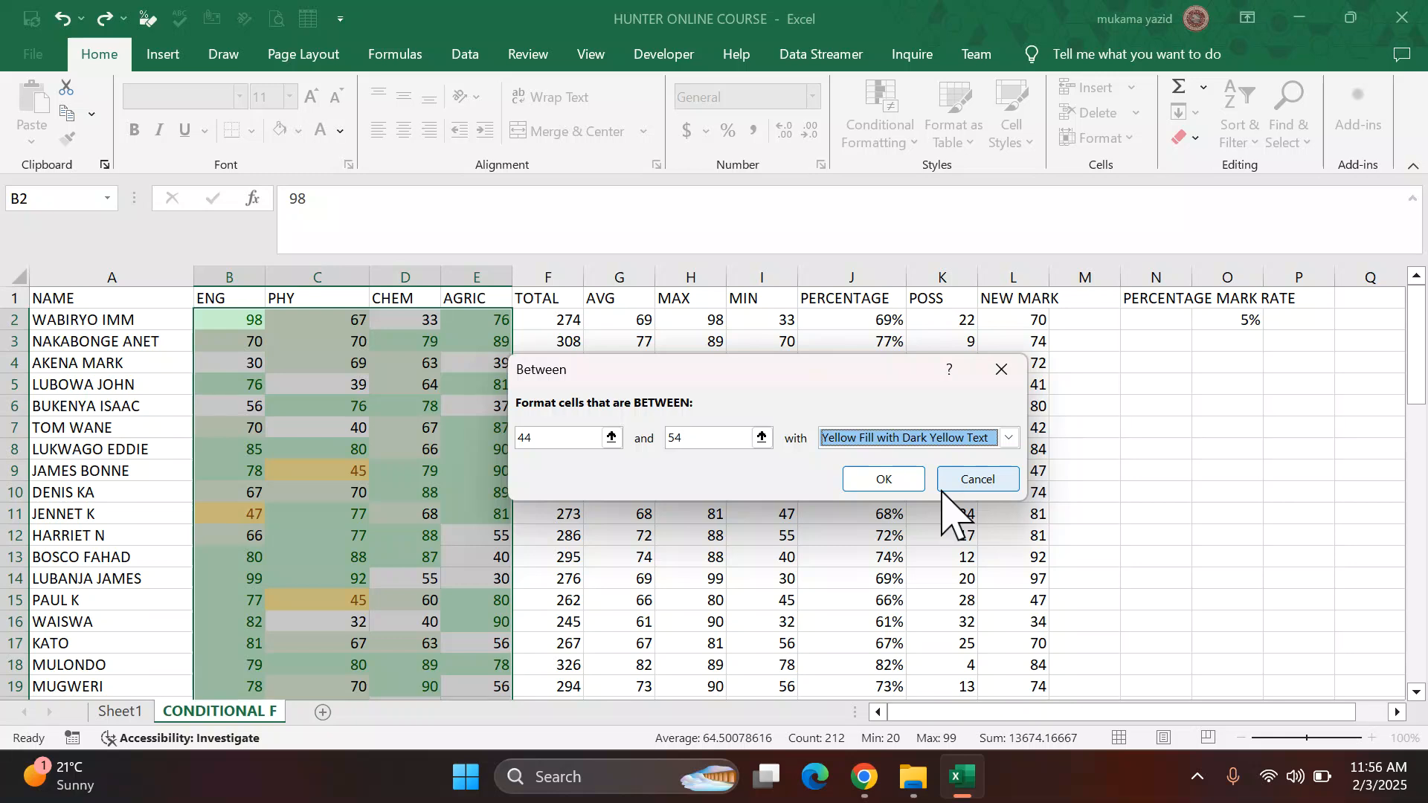
{"action": "left_click", "coordinate": [884, 478]}
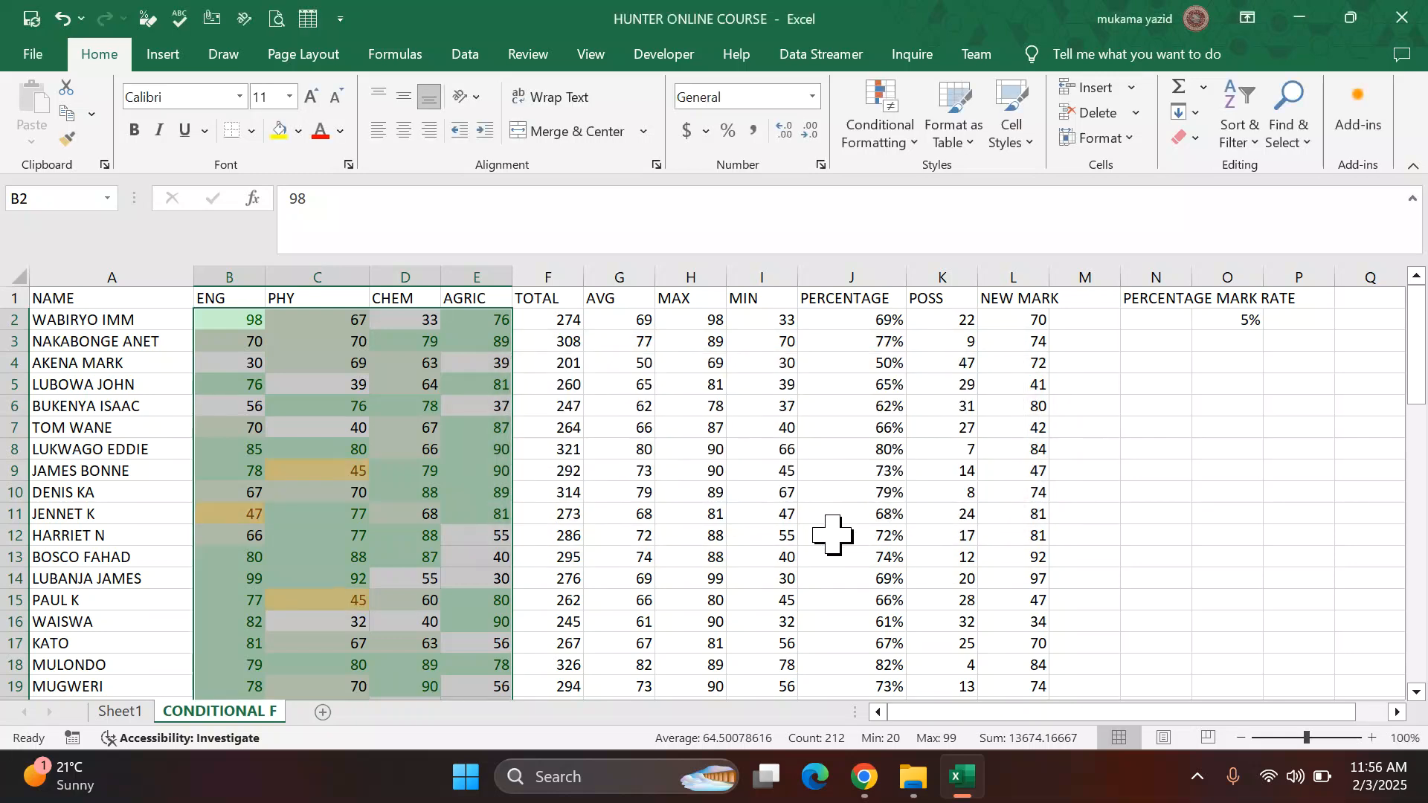
Step: Apply another between rule highlighting marks from 45 to 54 with yellow fill and dark yellow text
{"action": "left_click", "coordinate": [864, 776]}
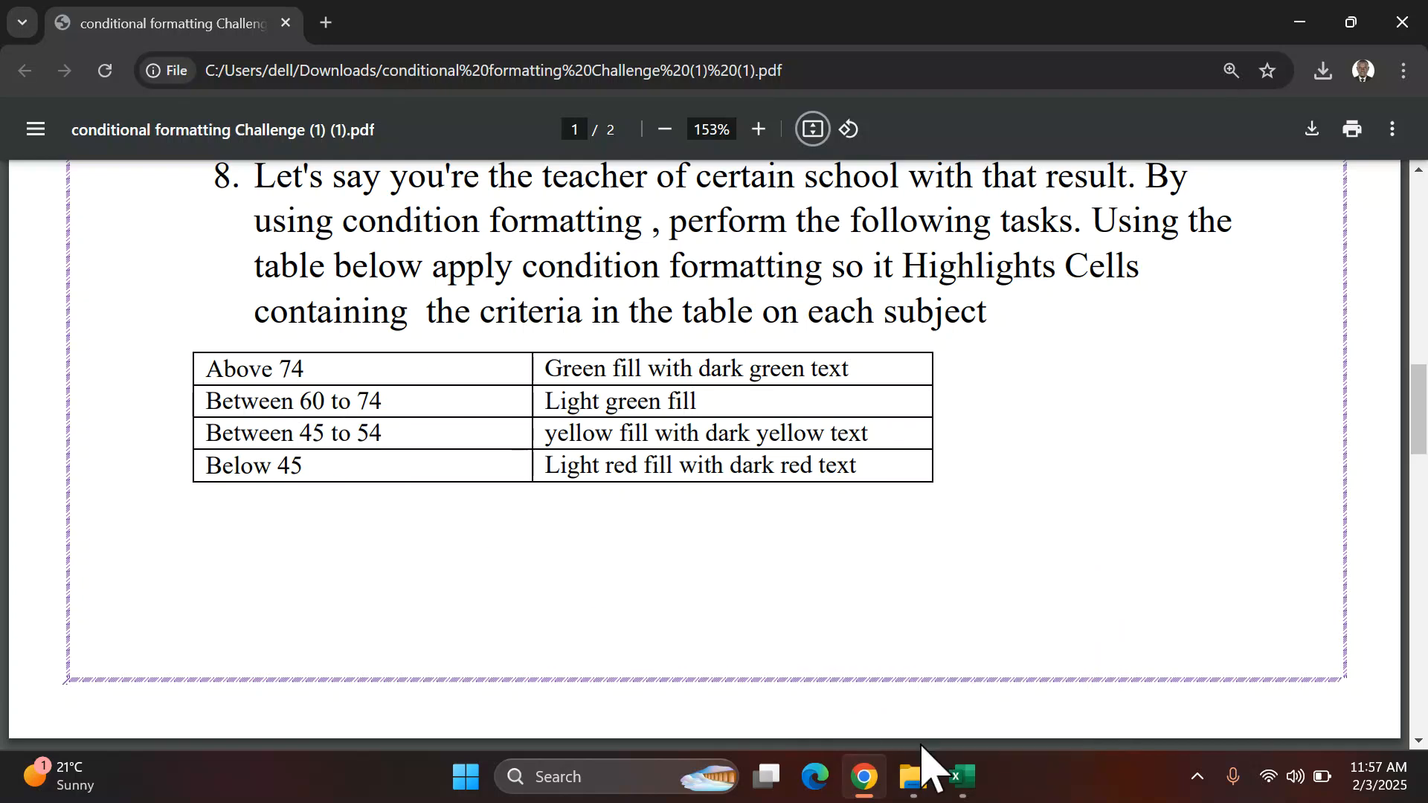
{"action": "left_click", "coordinate": [960, 777]}
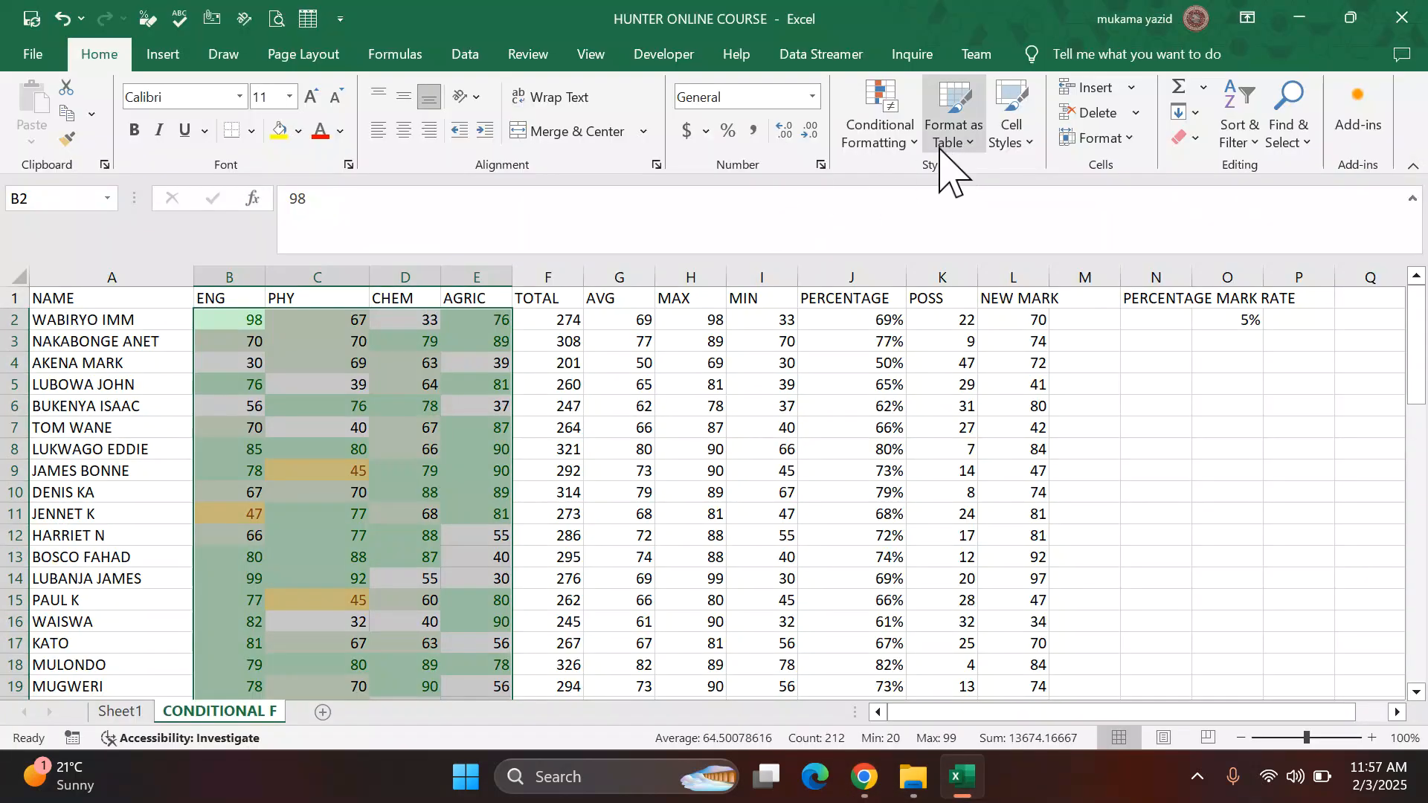
{"action": "left_click", "coordinate": [917, 142]}
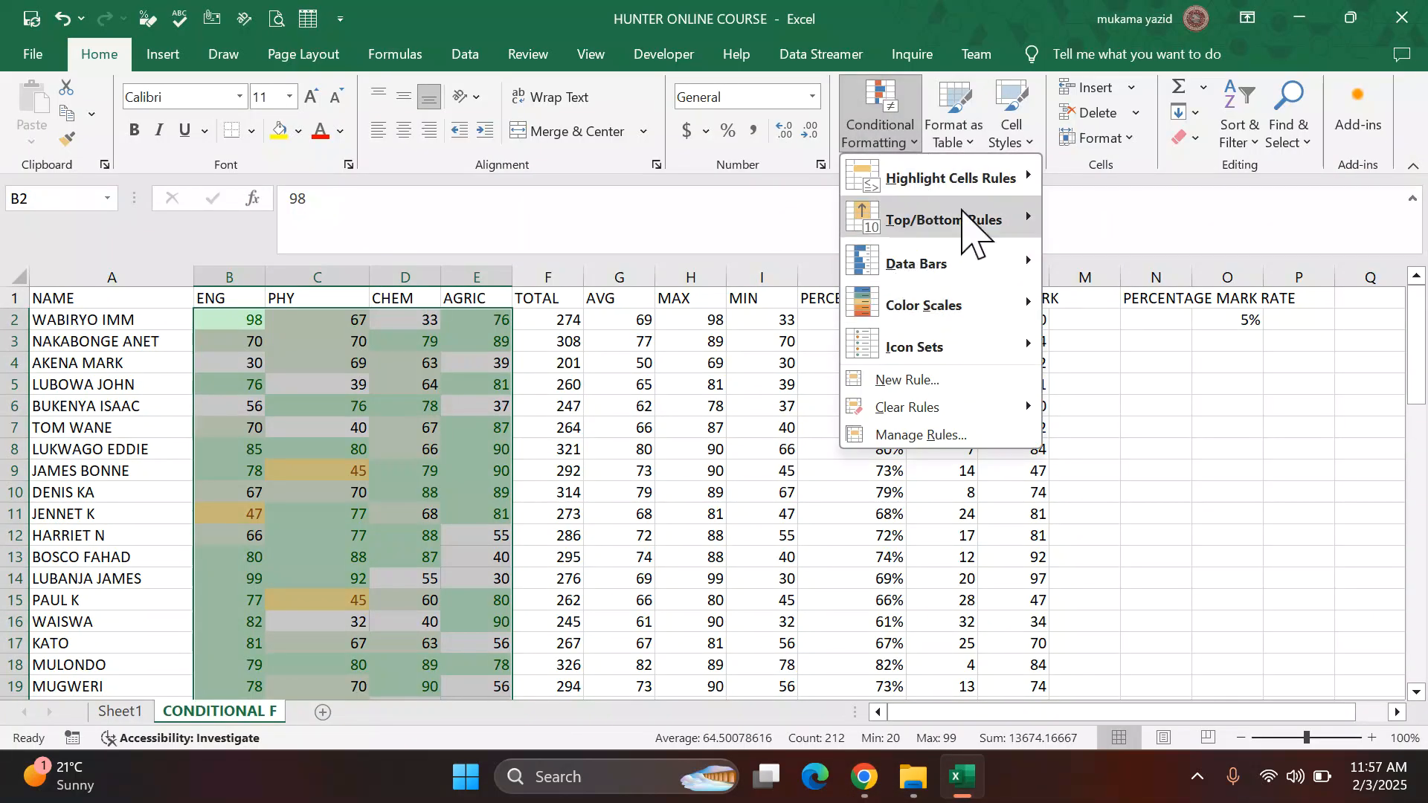
{"action": "mouse_move", "coordinate": [1016, 218]}
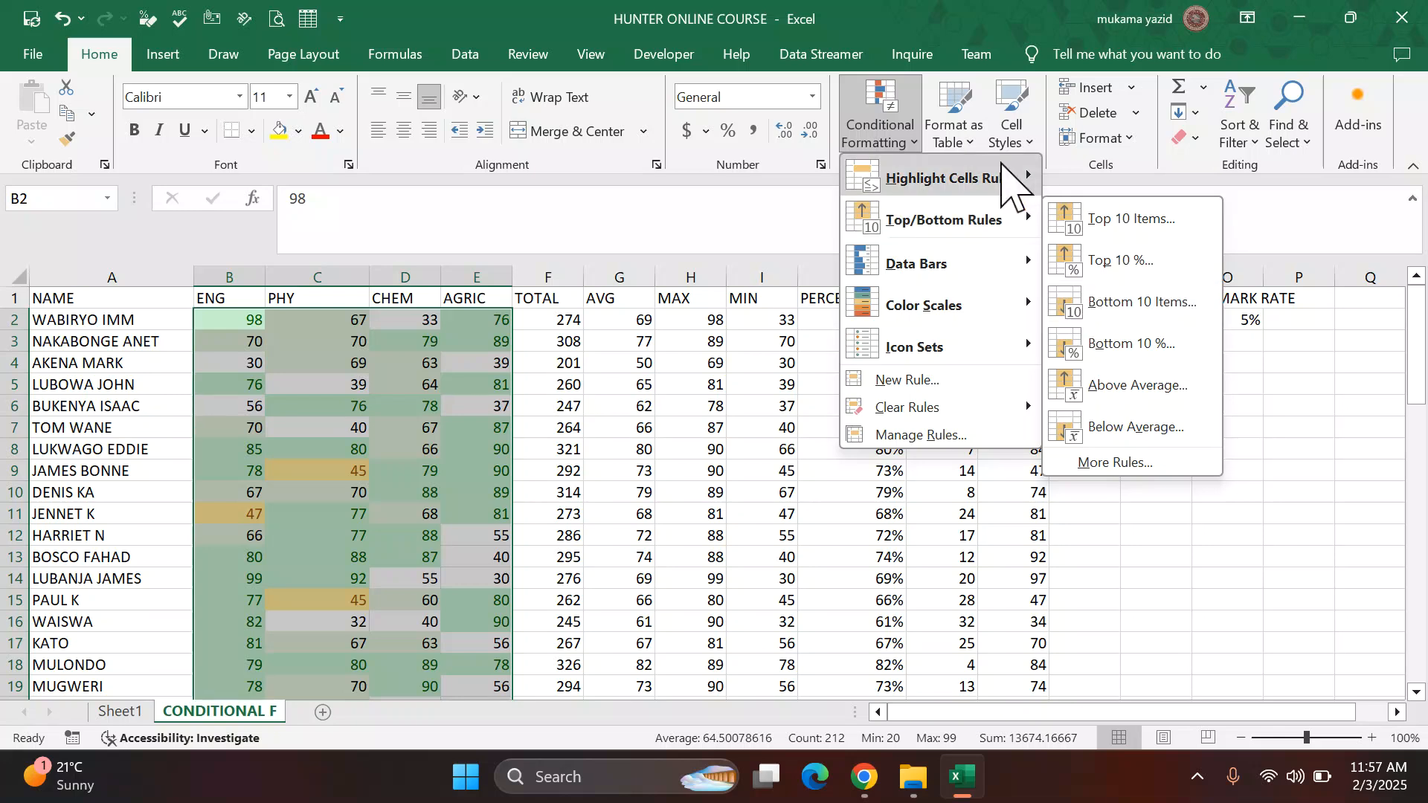
{"action": "mouse_move", "coordinate": [1032, 179]}
{"action": "left_click", "coordinate": [1103, 268]}
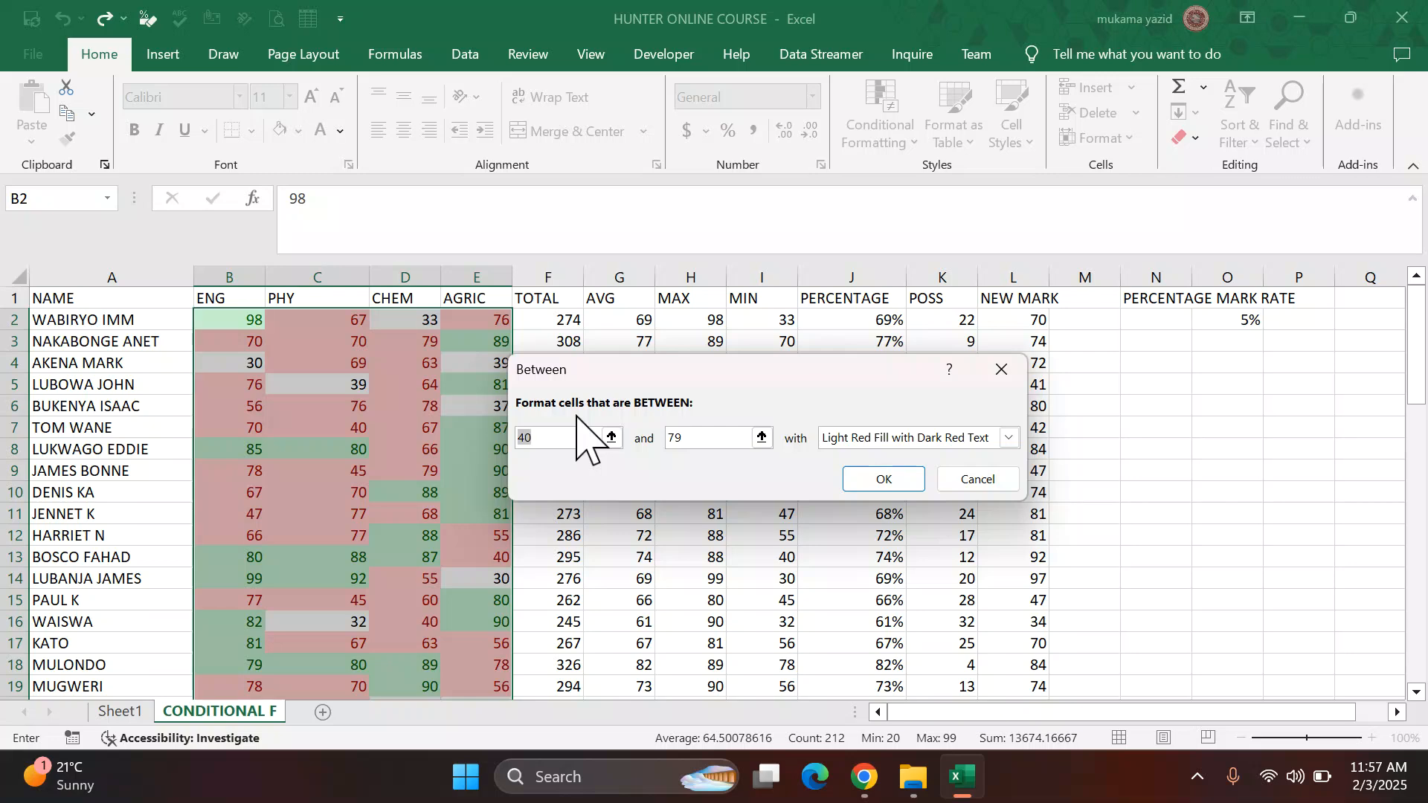
{"action": "type", "text": "4"}
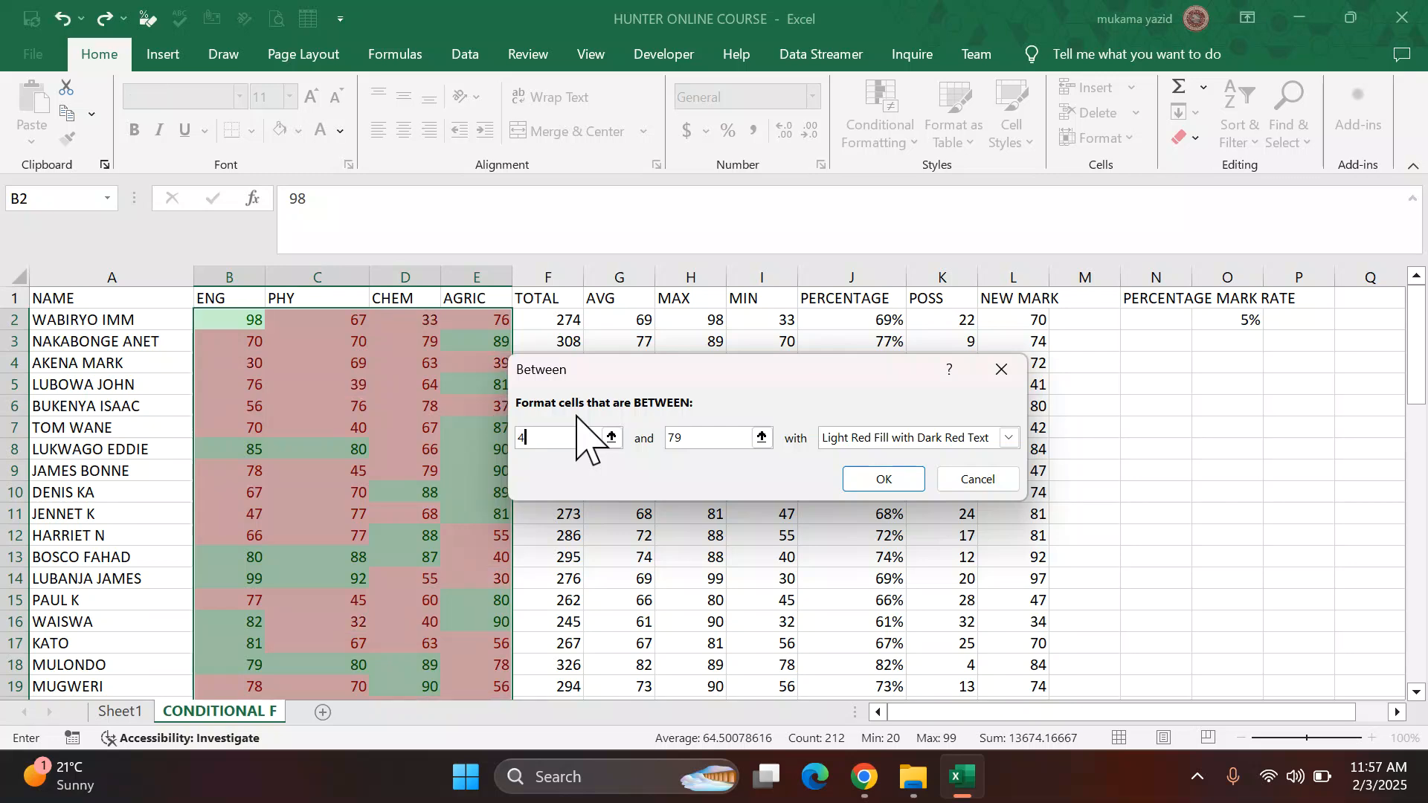
{"action": "type", "text": "5"}
{"action": "left_click", "coordinate": [679, 438]}
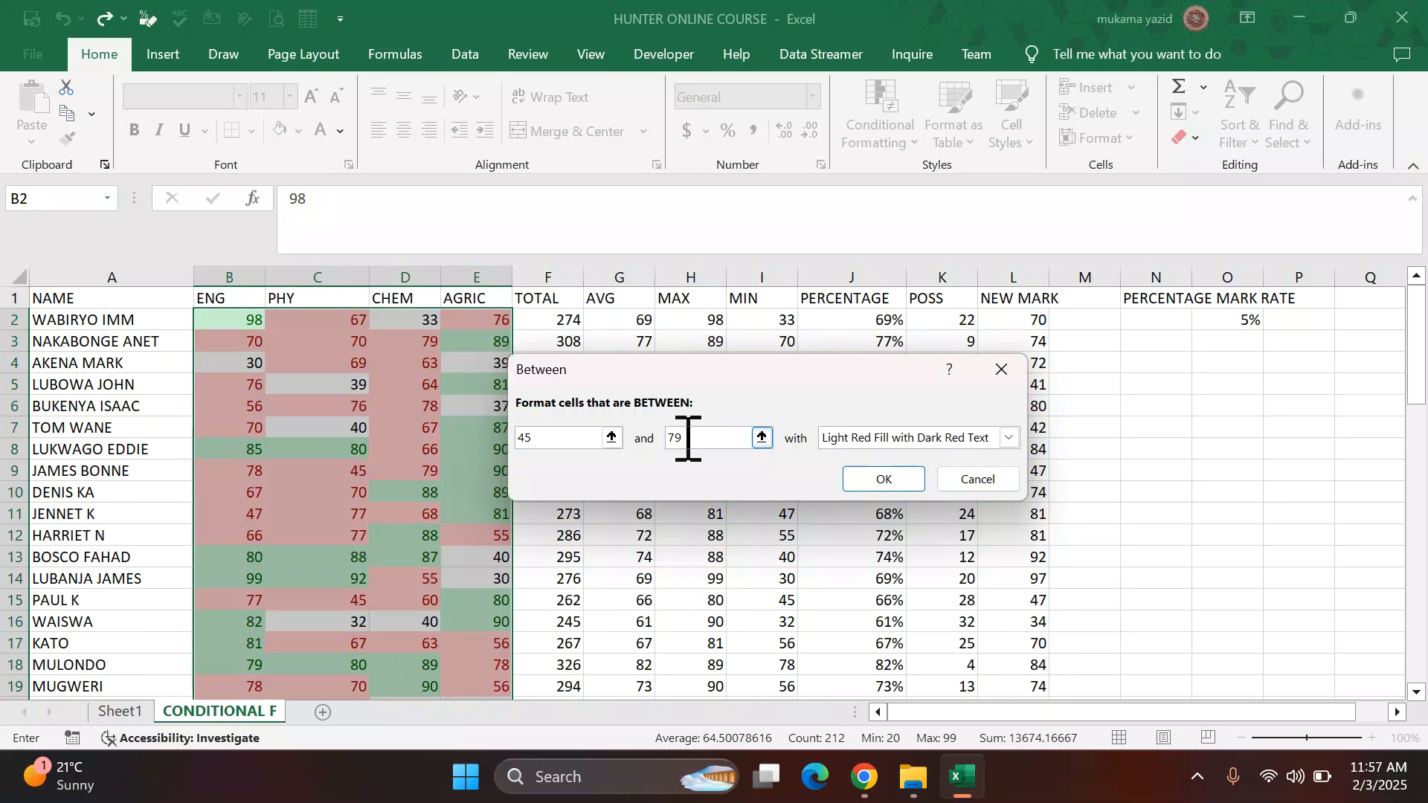
{"action": "key", "text": "BackSpace"}
{"action": "key", "text": "BackSpace"}
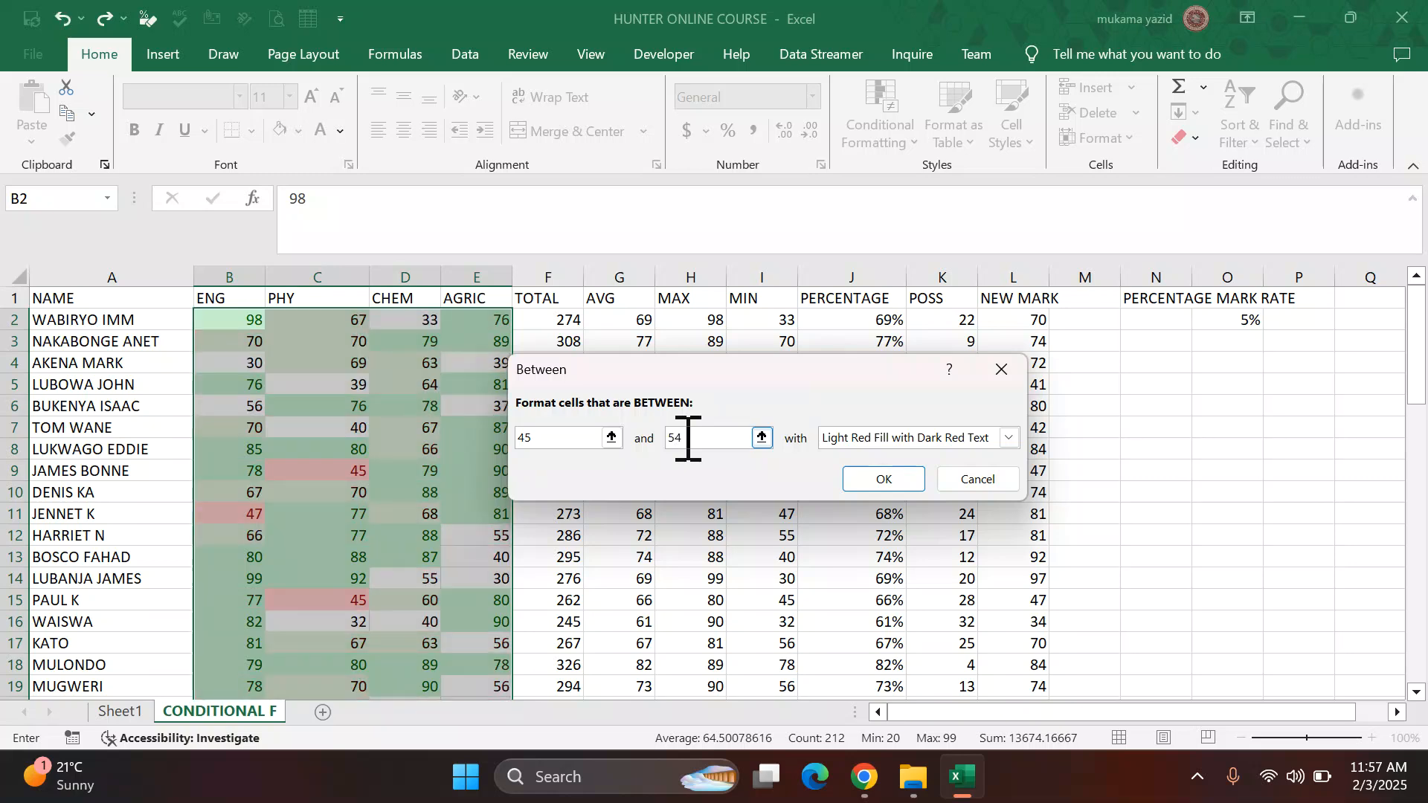
{"action": "left_click", "coordinate": [1010, 439]}
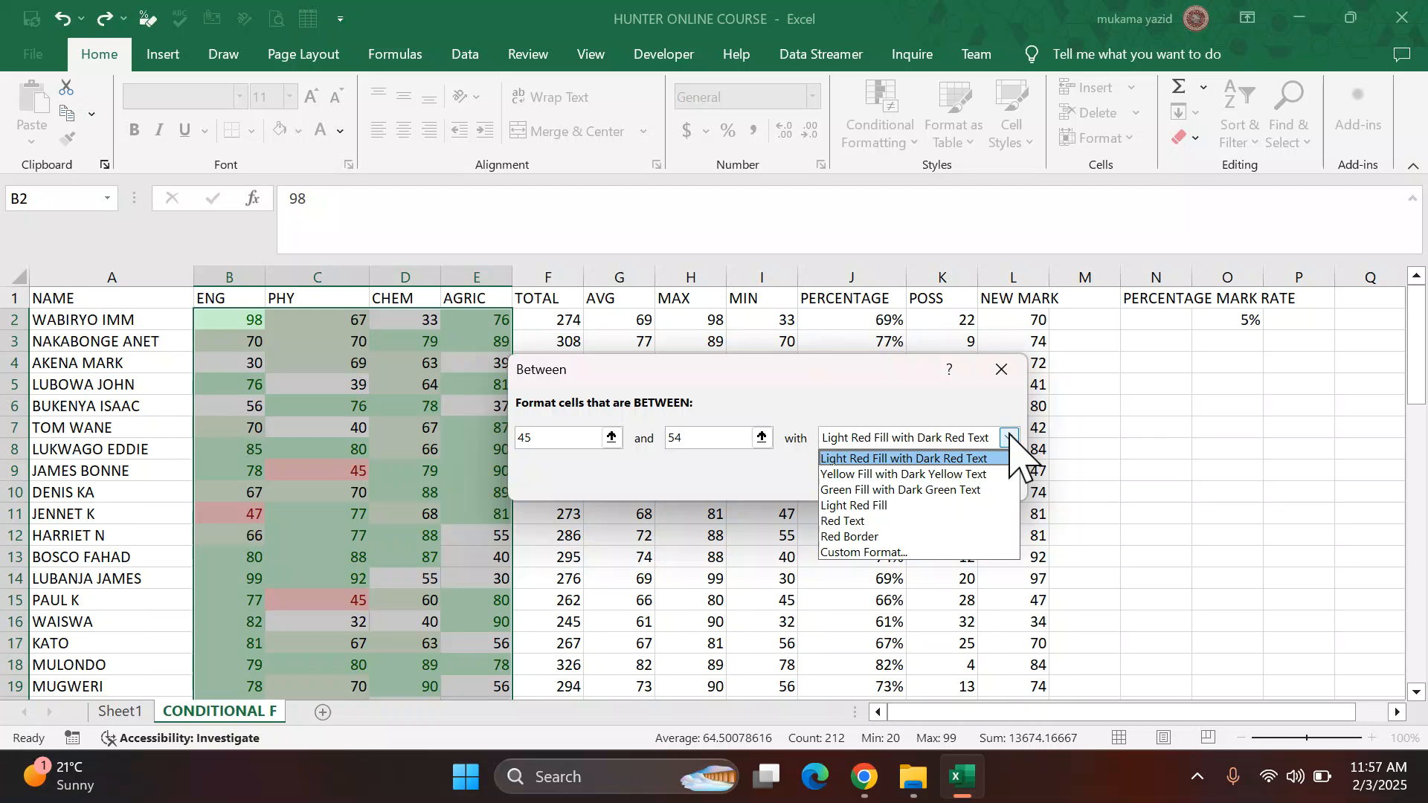
{"action": "left_click", "coordinate": [979, 474]}
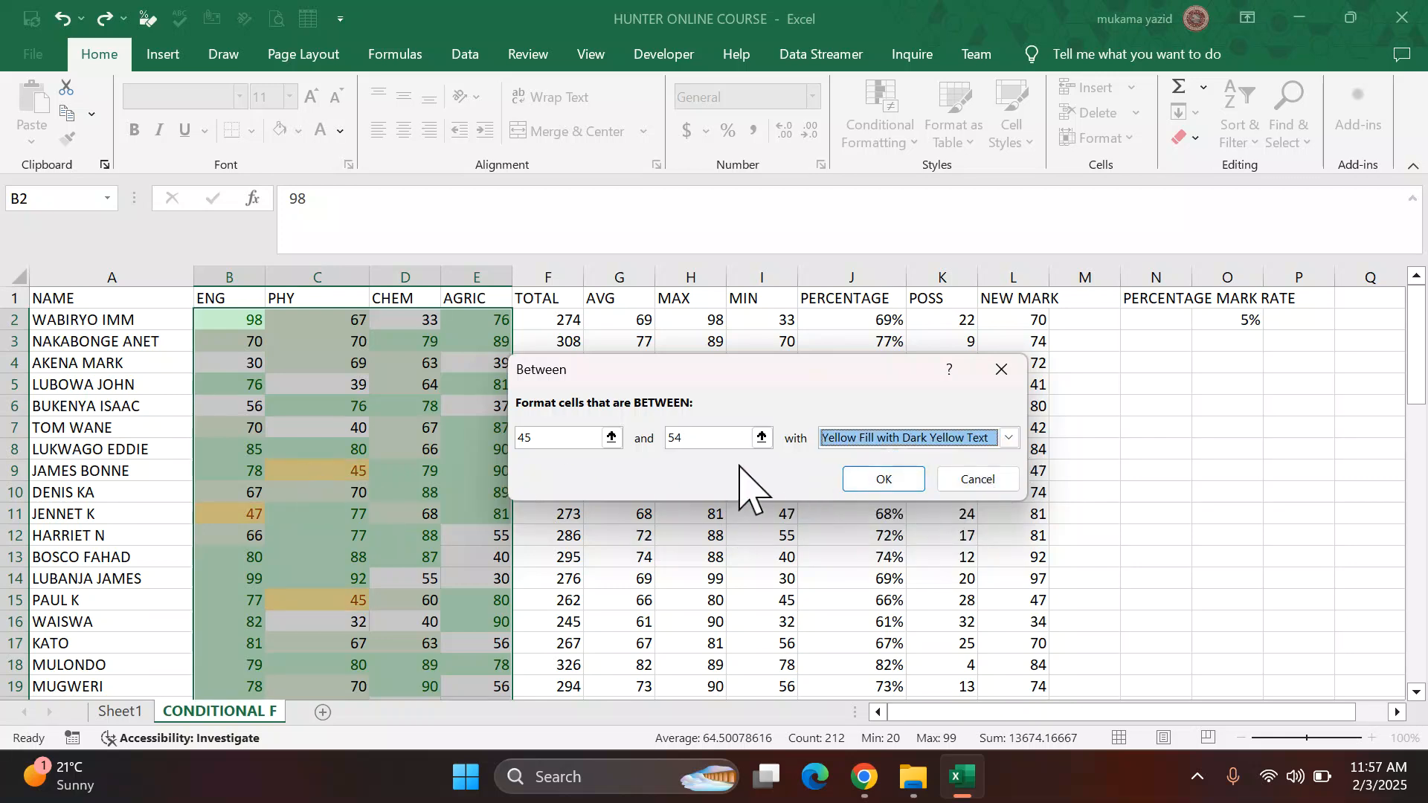
{"action": "left_click", "coordinate": [883, 480]}
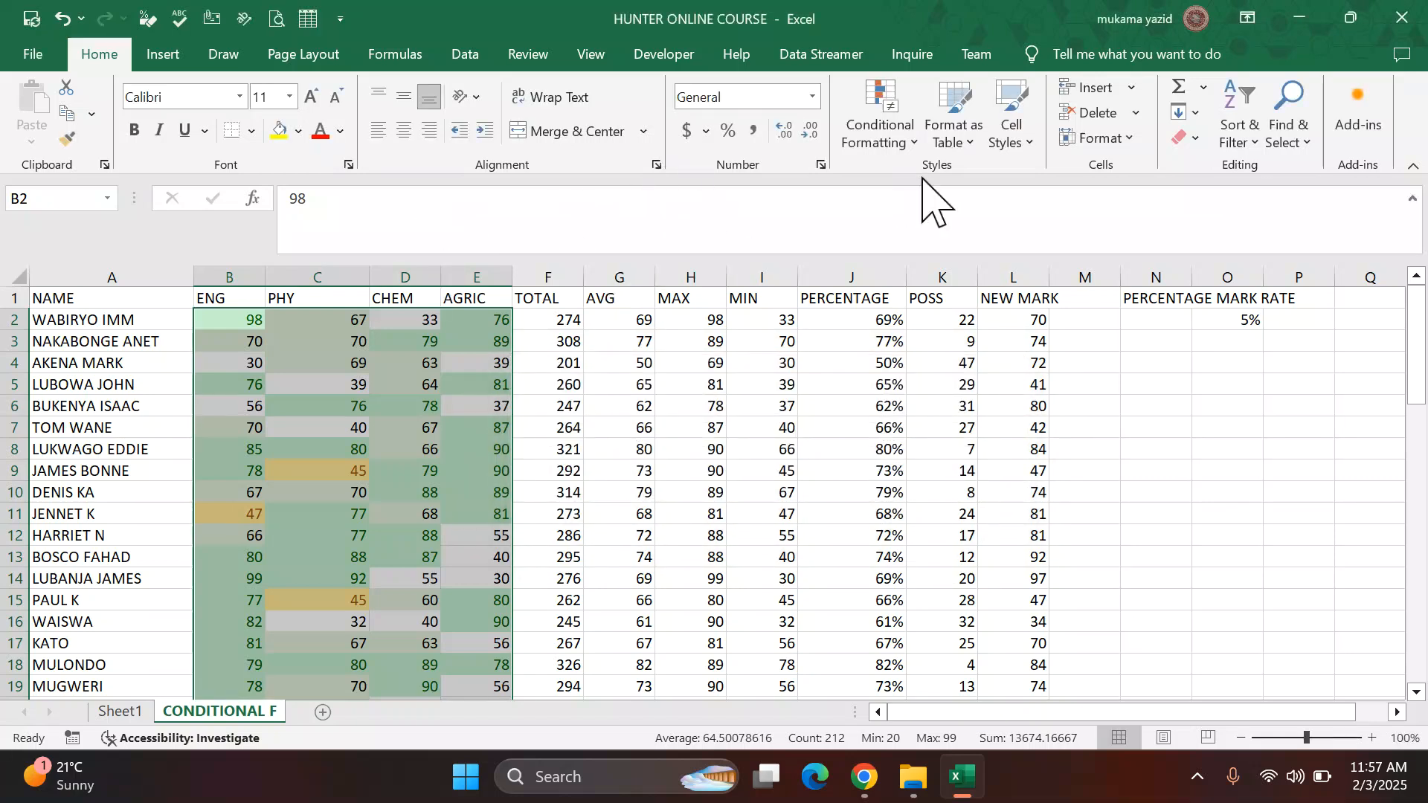
Step: Highlight the selected subject marks less than 45 with light red fill and dark red text
{"action": "left_click", "coordinate": [911, 141]}
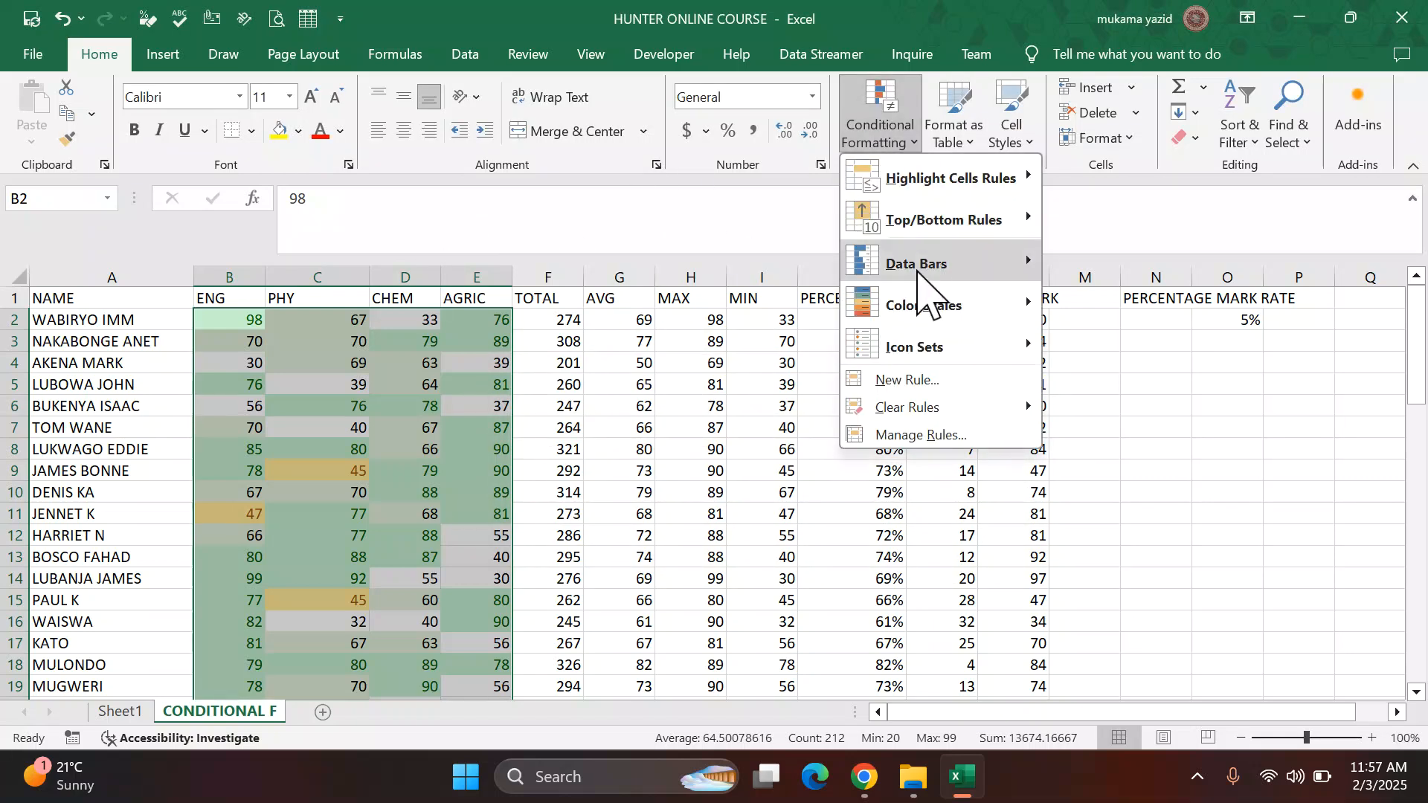
{"action": "mouse_move", "coordinate": [1010, 182]}
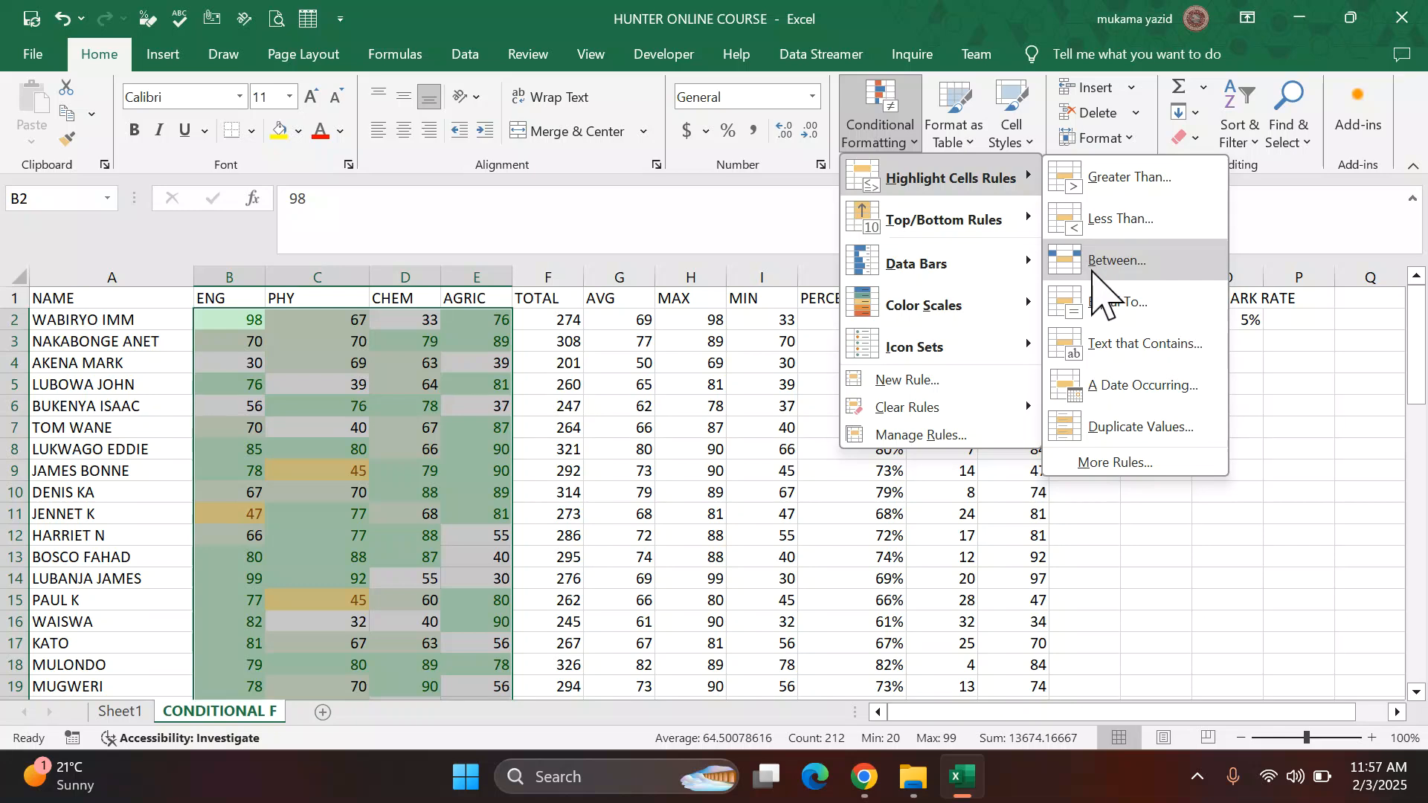
{"action": "left_click", "coordinate": [1138, 223]}
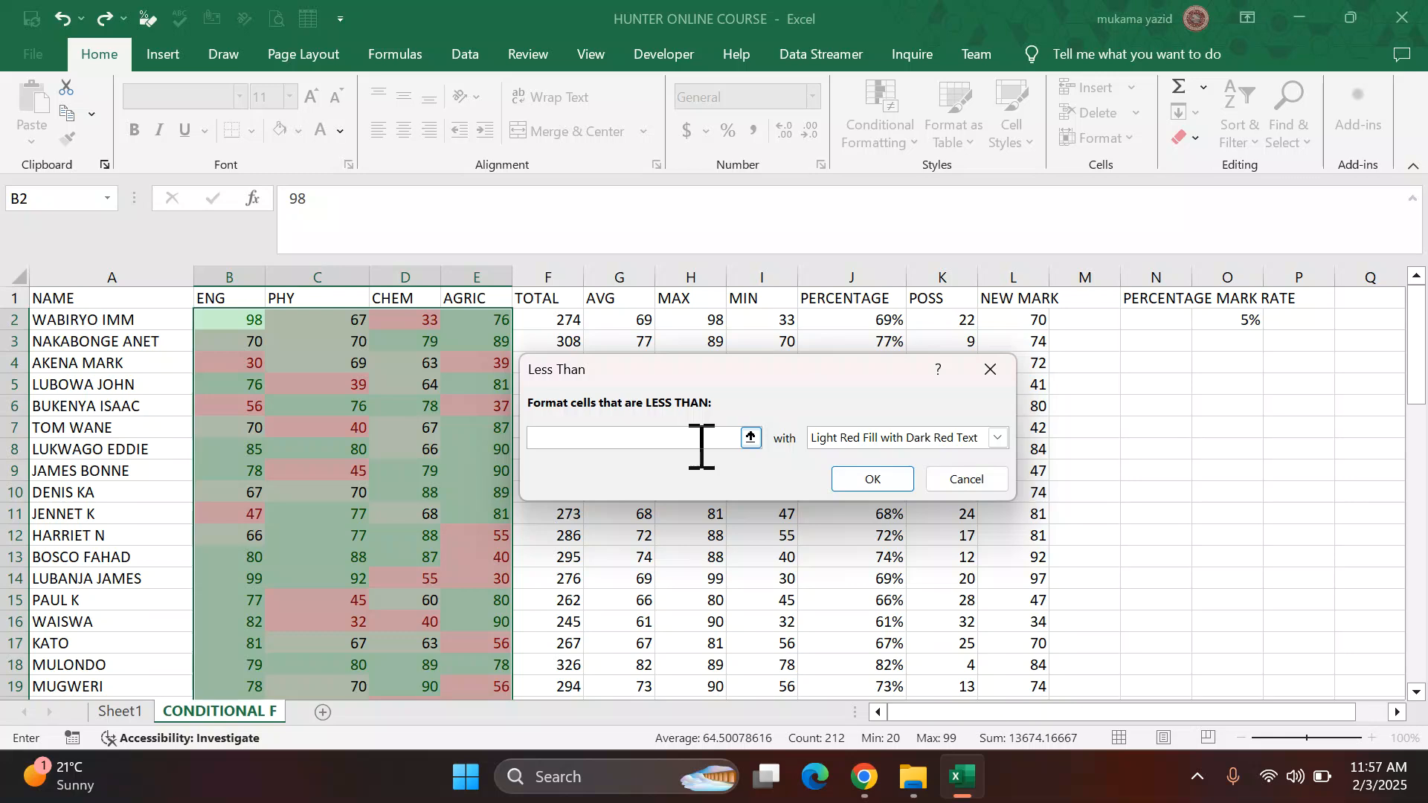
{"action": "type", "text": "45"}
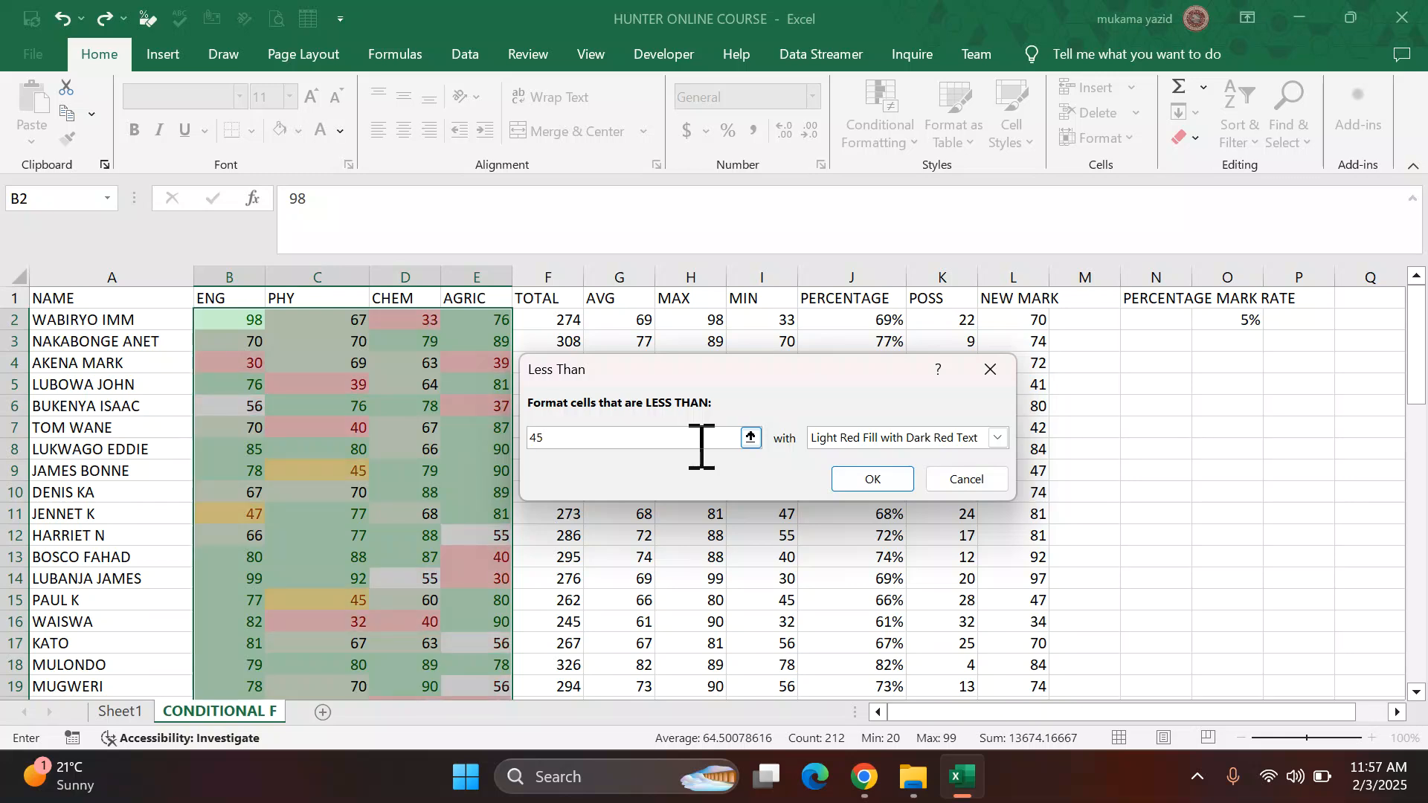
{"action": "left_click", "coordinate": [863, 778]}
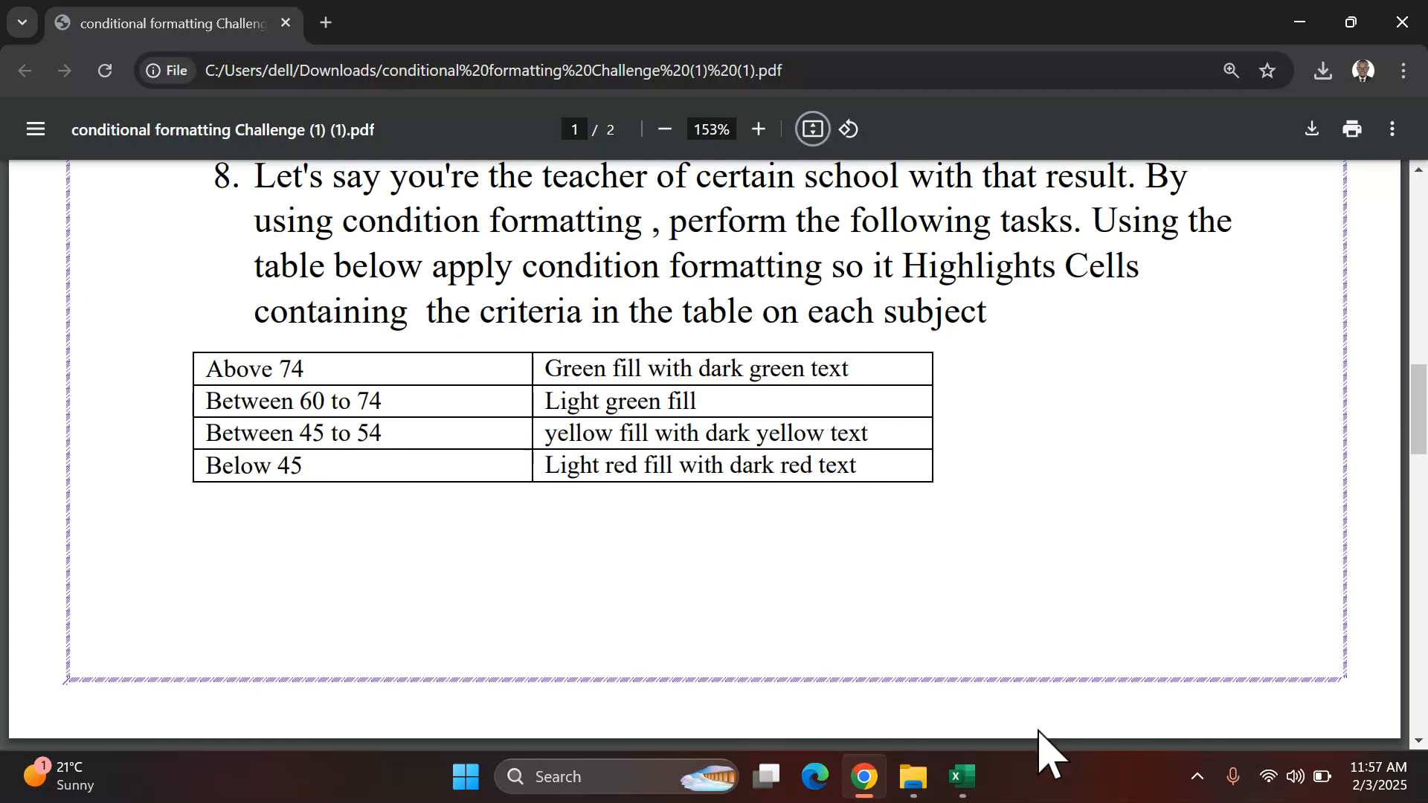
{"action": "left_click", "coordinate": [961, 777]}
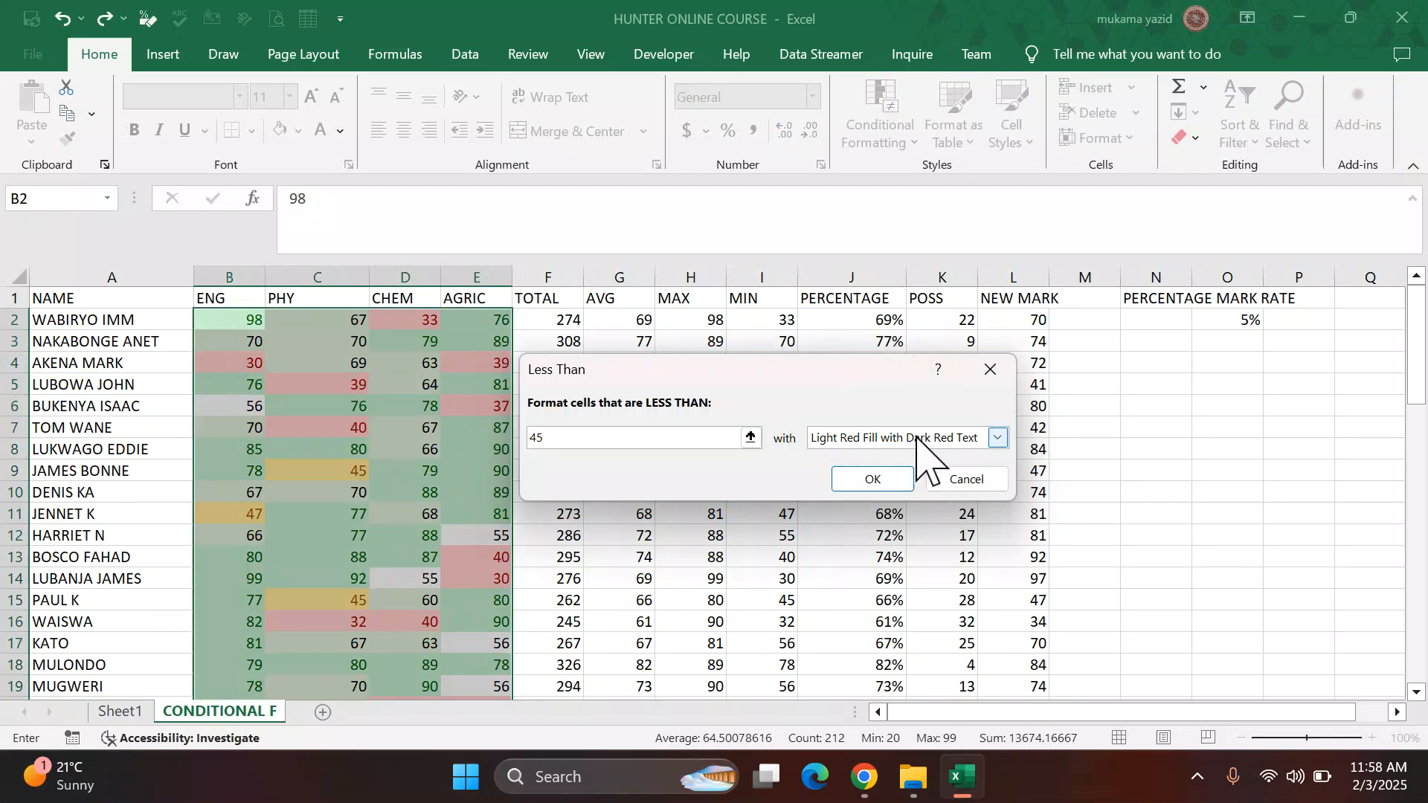
{"action": "left_click", "coordinate": [872, 481]}
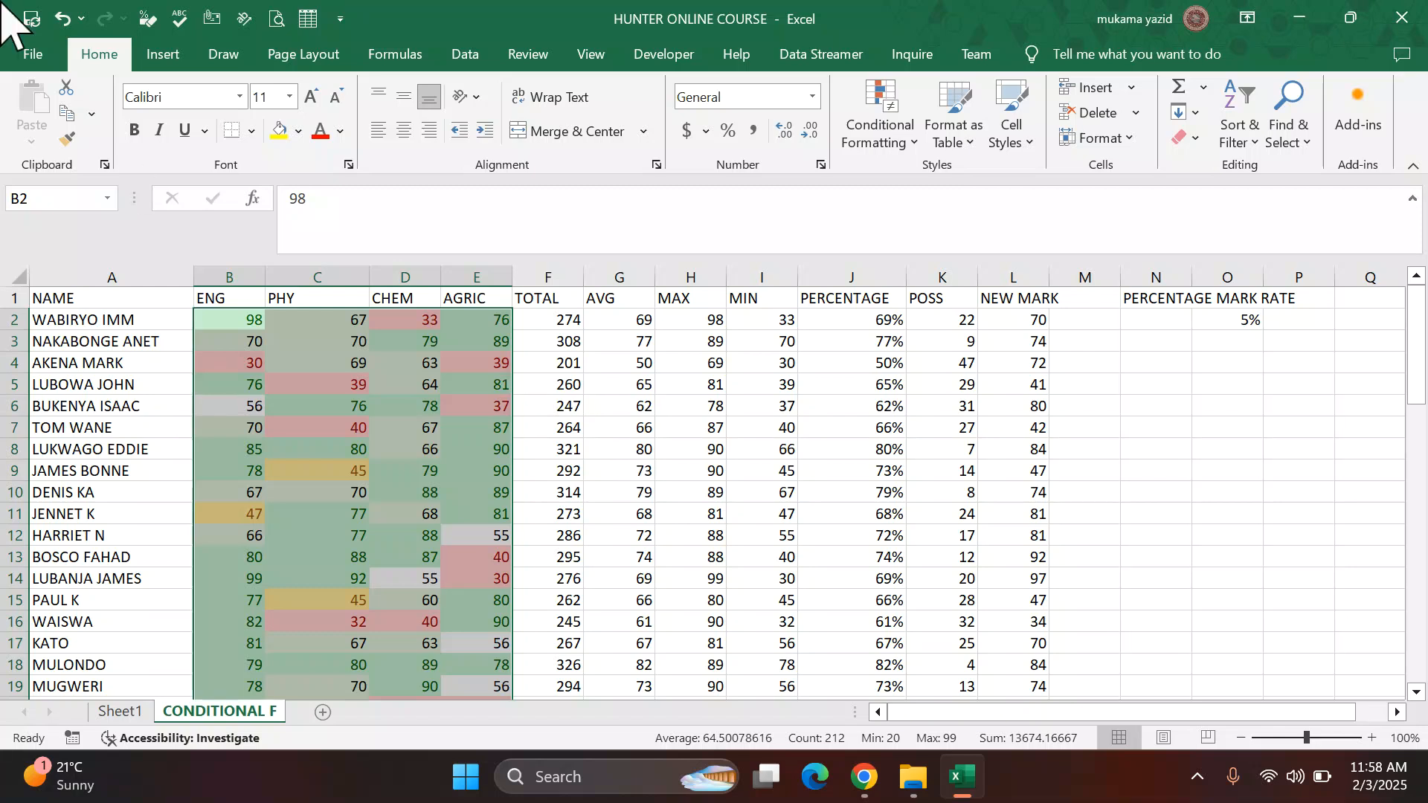
Step: Review the colour-coded subject marks down the sheet and the next tasks in the PDF
{"action": "left_click_drag", "start_coordinate": [777, 578], "coordinate": [777, 558]}
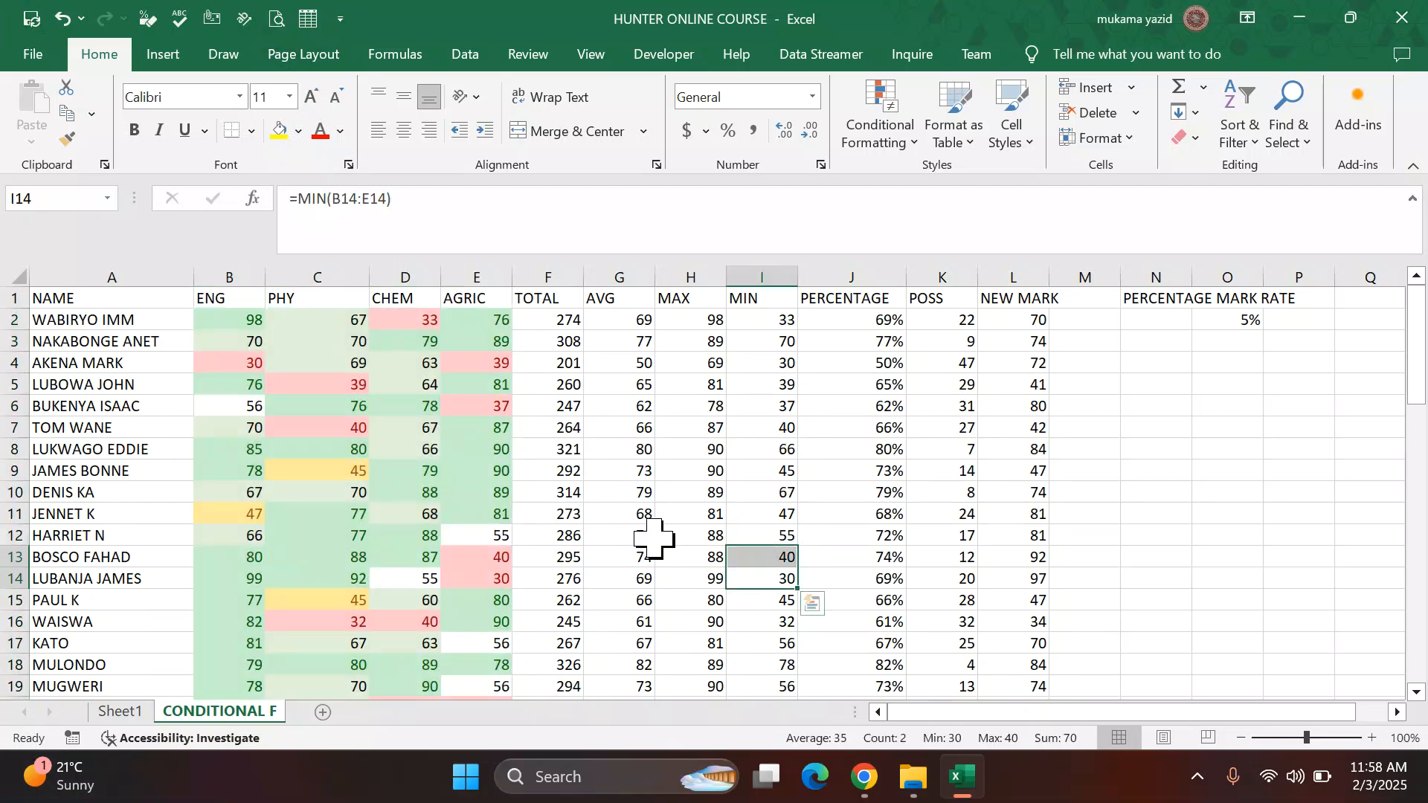
{"action": "scroll", "coordinate": [558, 495], "scroll_direction": "down", "scroll_amount": 8}
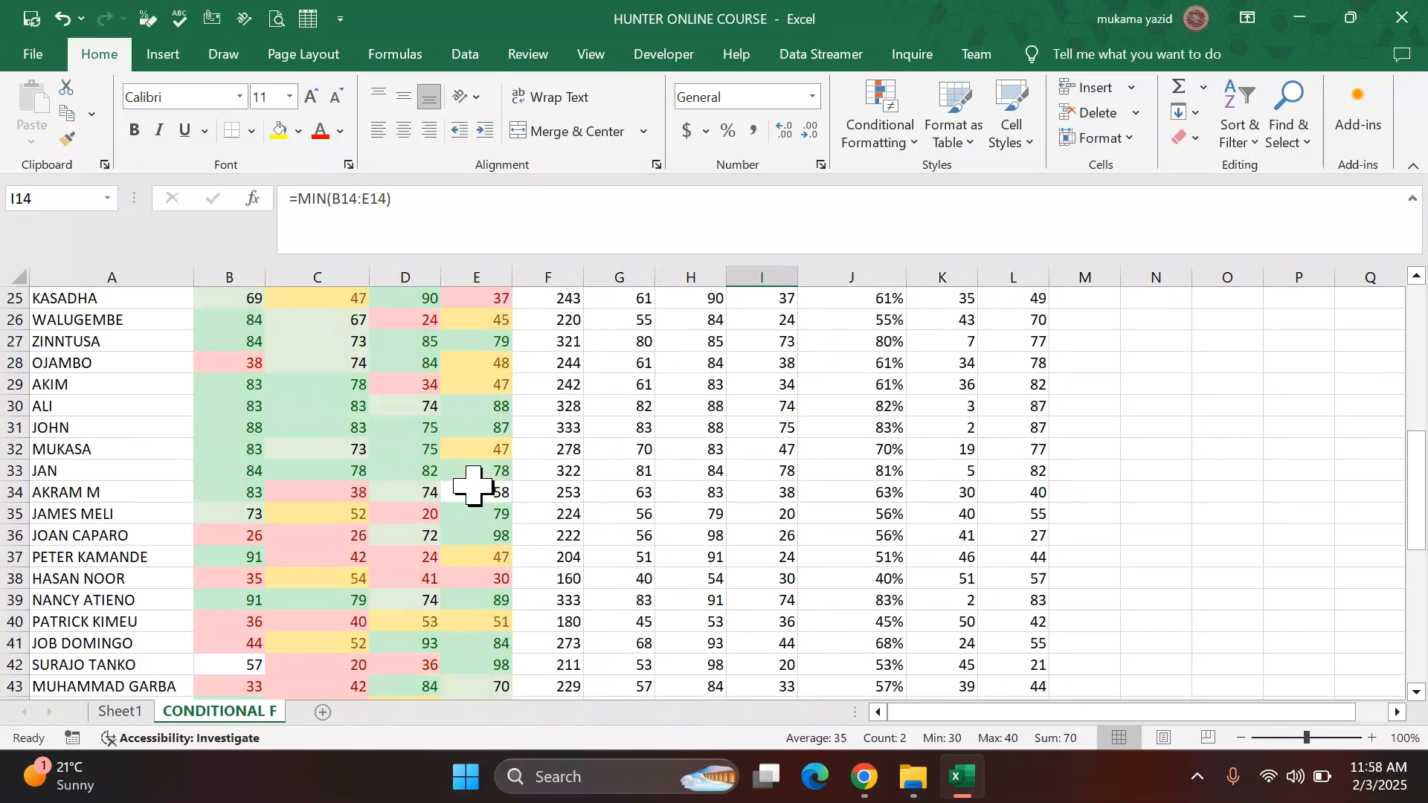
{"action": "scroll", "coordinate": [473, 485], "scroll_direction": "down", "scroll_amount": 7}
{"action": "scroll", "coordinate": [473, 471], "scroll_direction": "up", "scroll_amount": 2}
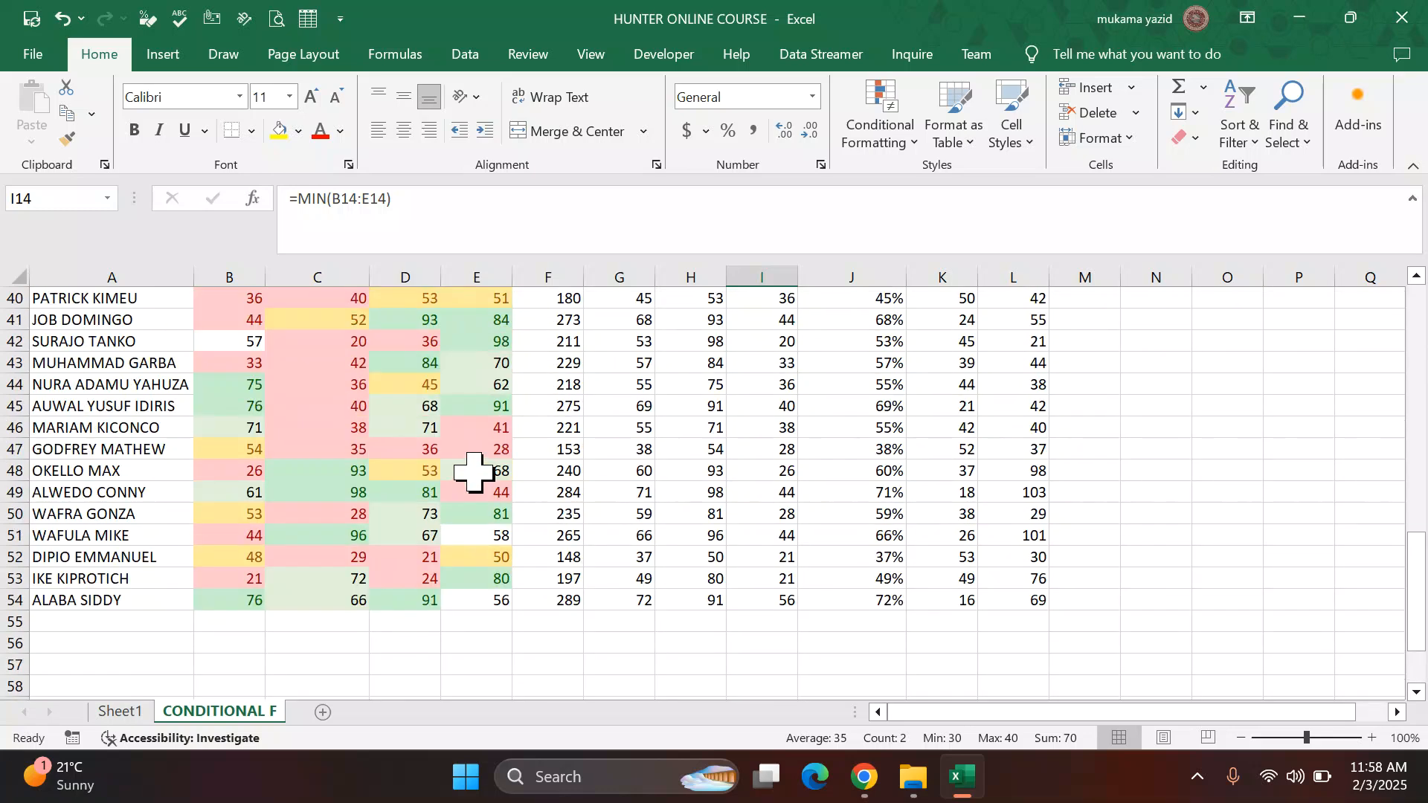
{"action": "scroll", "coordinate": [474, 471], "scroll_direction": "up", "scroll_amount": 2}
{"action": "left_click", "coordinate": [863, 776]}
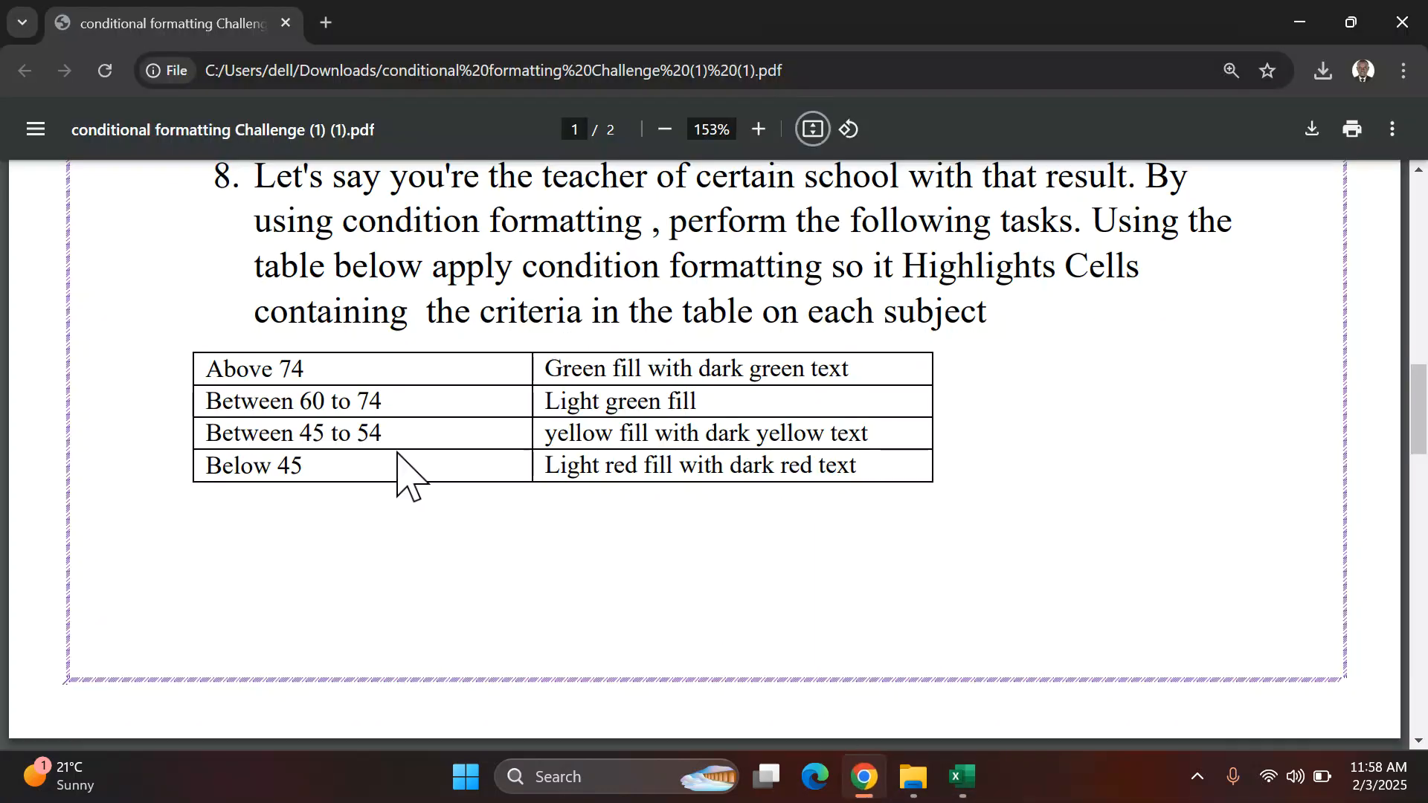
{"action": "scroll", "coordinate": [510, 381], "scroll_direction": "down", "scroll_amount": 7}
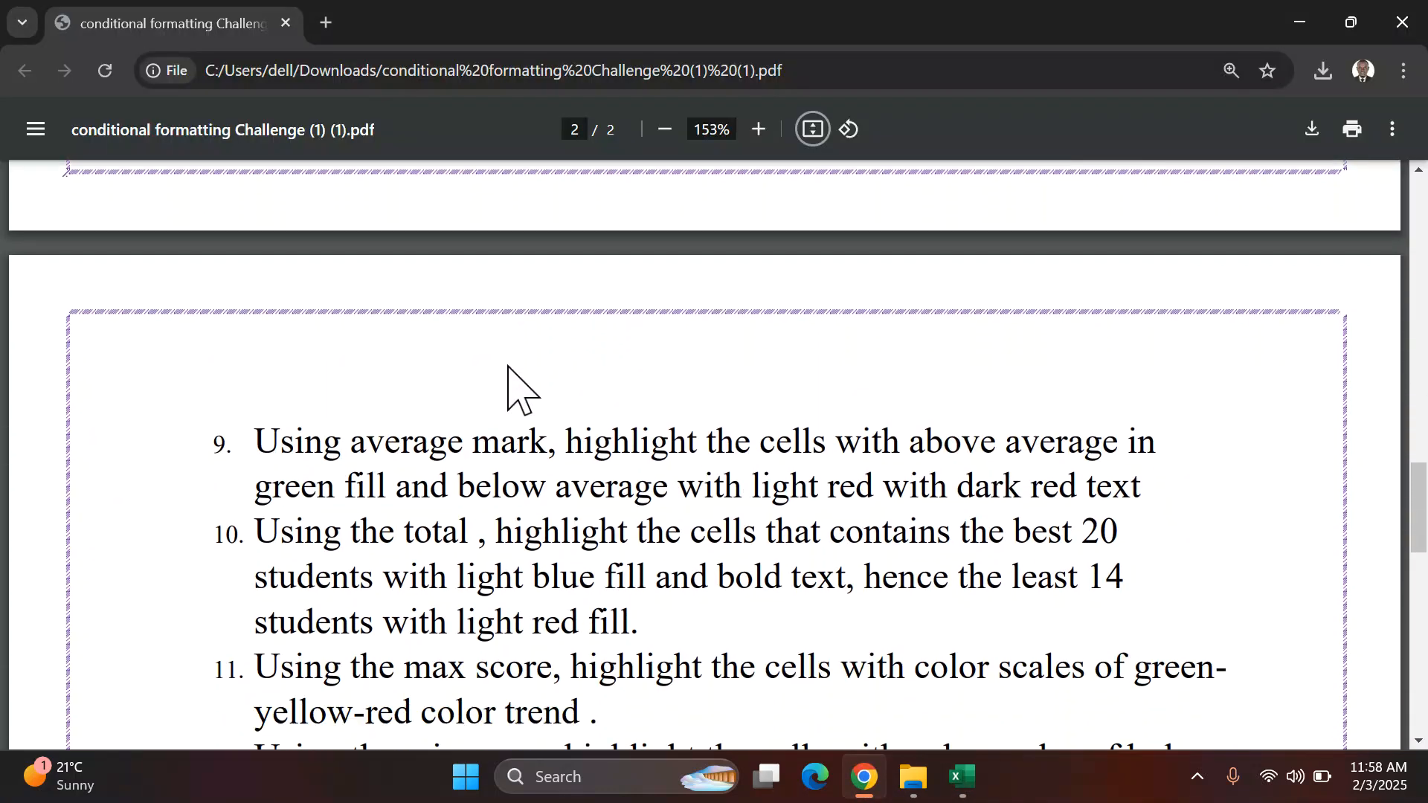
Step: Highlight above-average values in the AVG column with a light green custom fill
{"action": "scroll", "coordinate": [511, 376], "scroll_direction": "down", "scroll_amount": 2}
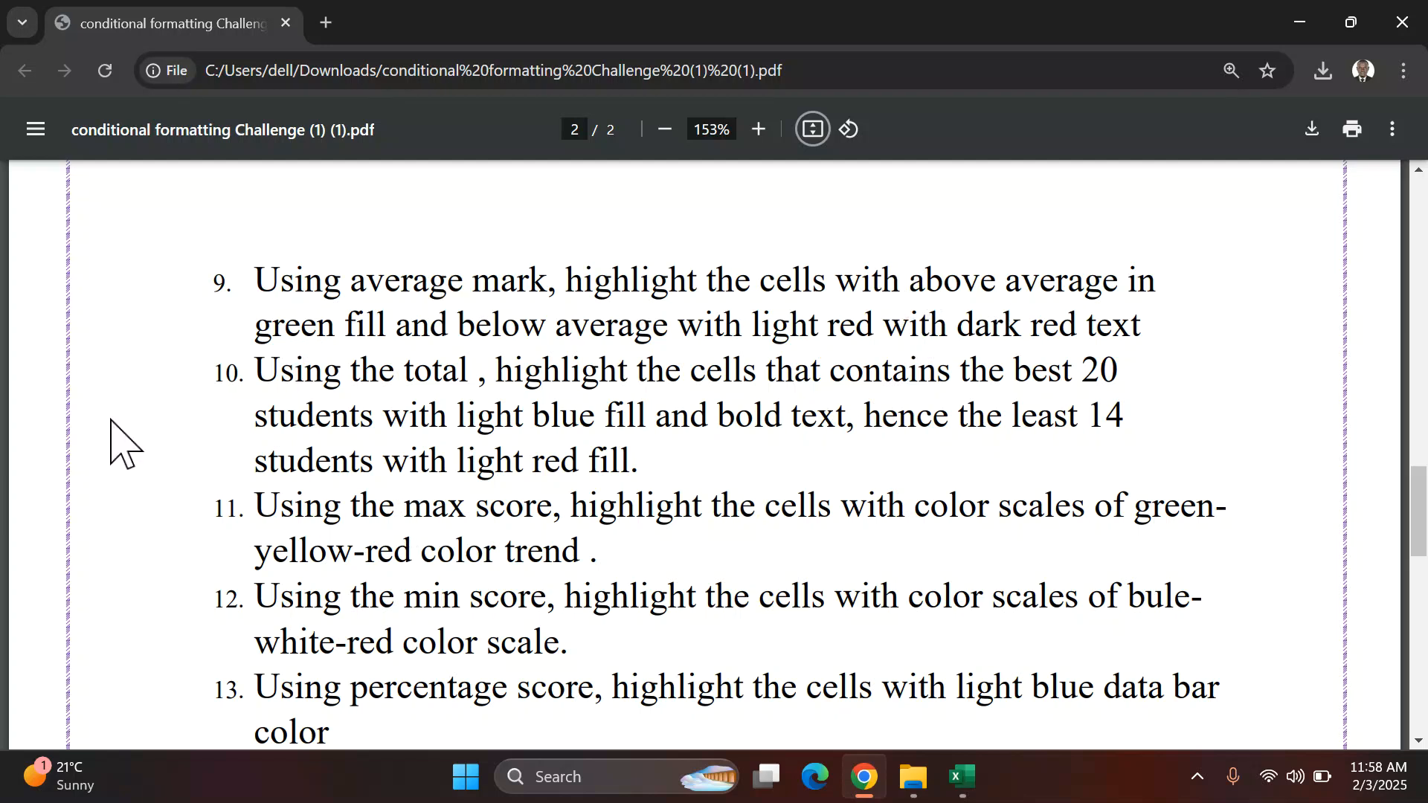
{"action": "left_click", "coordinate": [959, 776]}
{"action": "scroll", "coordinate": [625, 322], "scroll_direction": "up", "scroll_amount": 11}
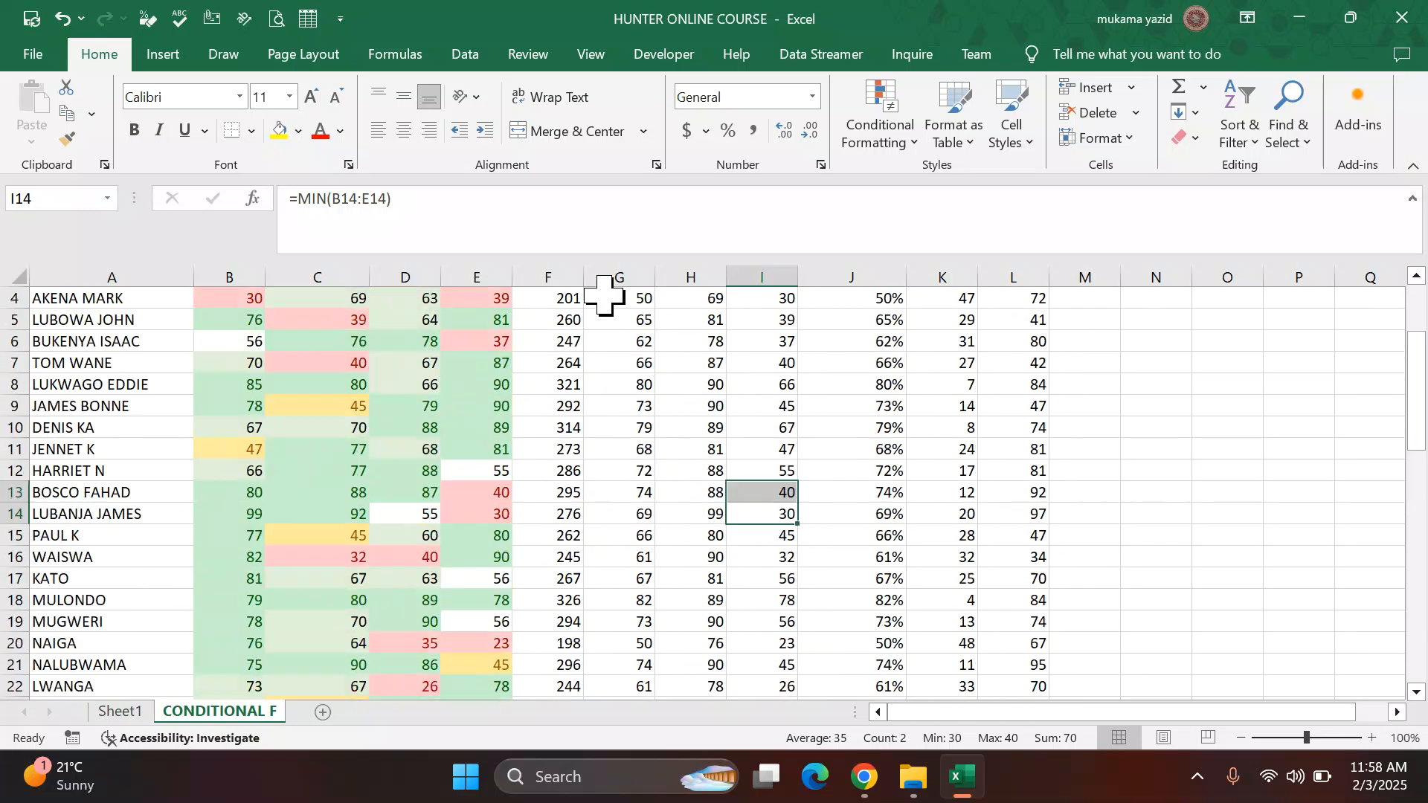
{"action": "left_click", "coordinate": [616, 319]}
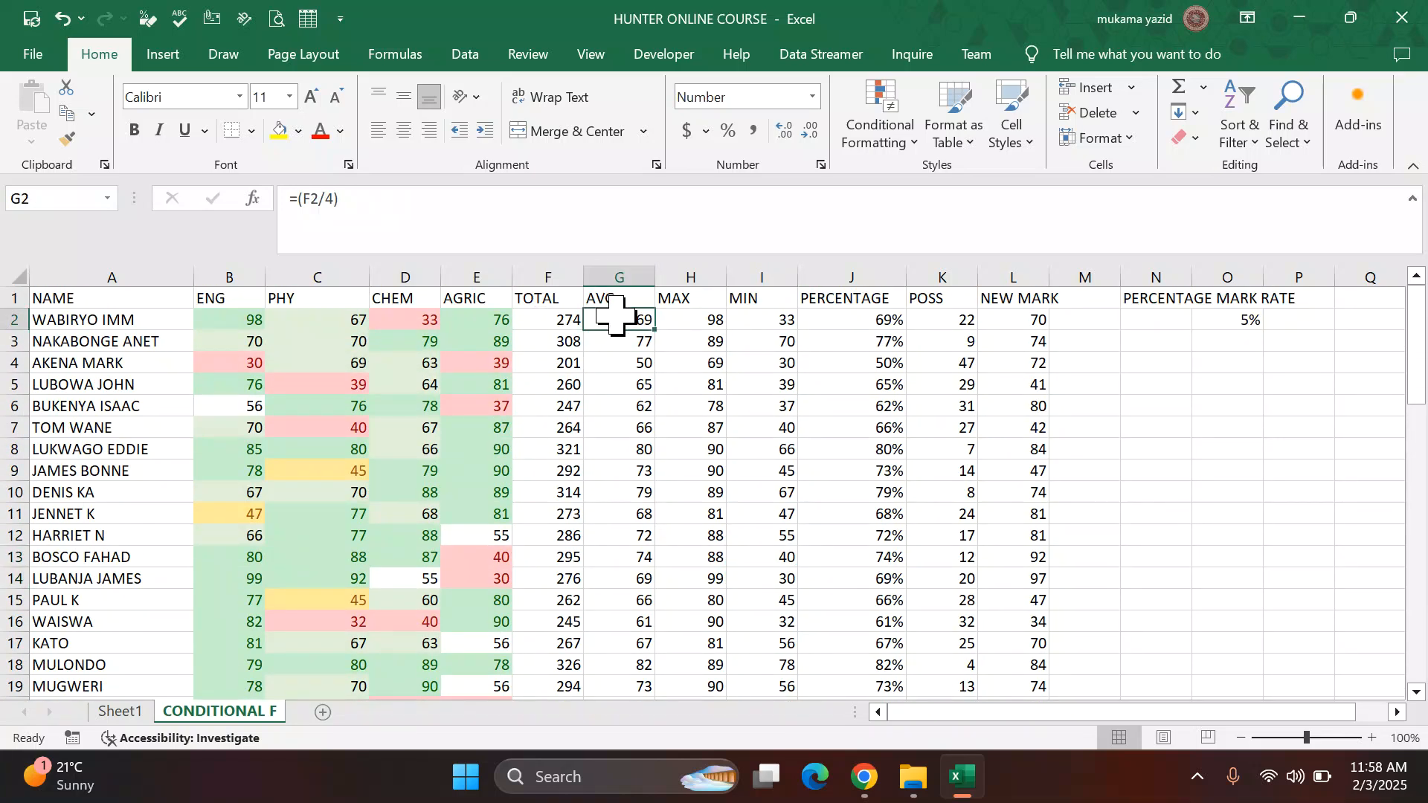
{"action": "key", "text": "ctrl+shift+Down"}
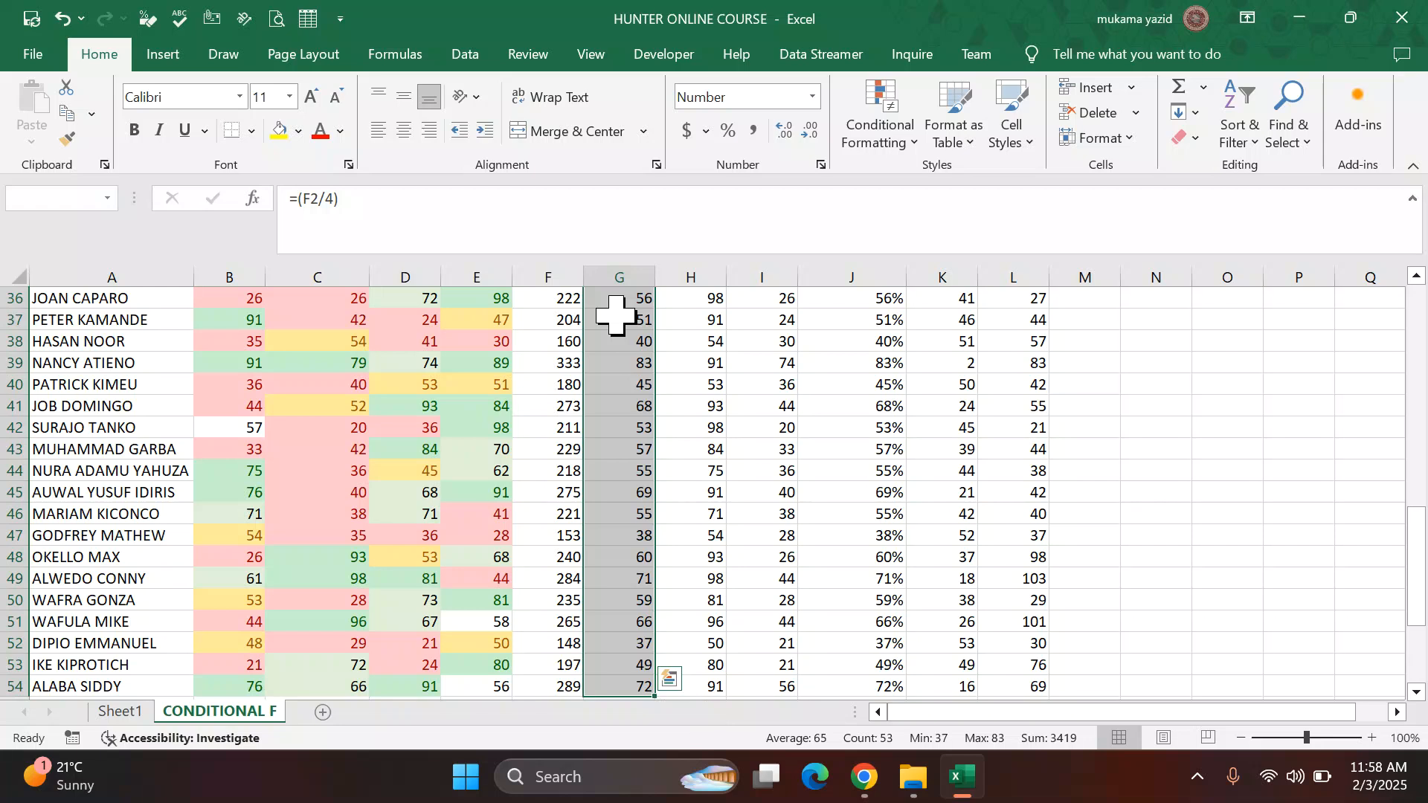
{"action": "scroll", "coordinate": [616, 316], "scroll_direction": "up", "scroll_amount": 2}
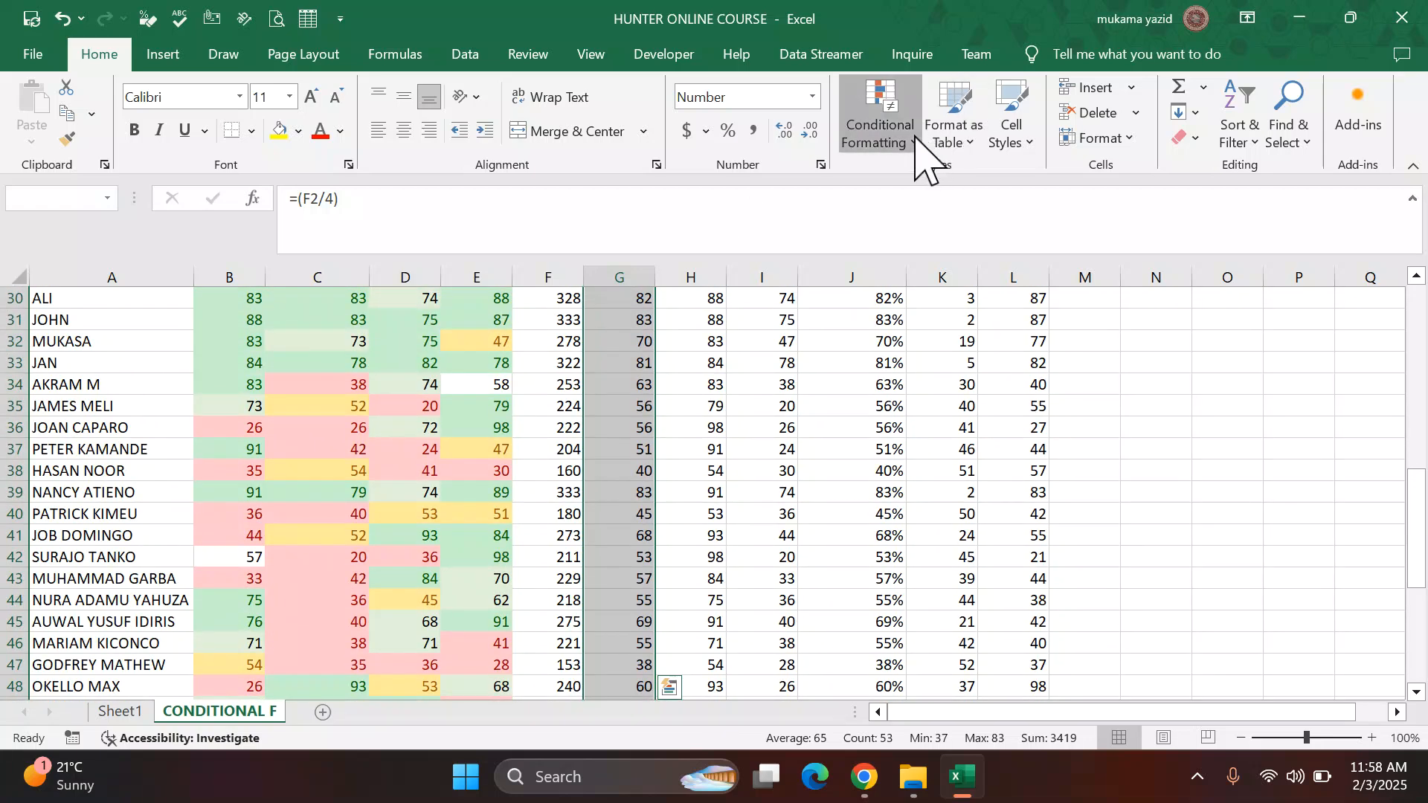
{"action": "left_click", "coordinate": [915, 136]}
{"action": "mouse_move", "coordinate": [904, 227]}
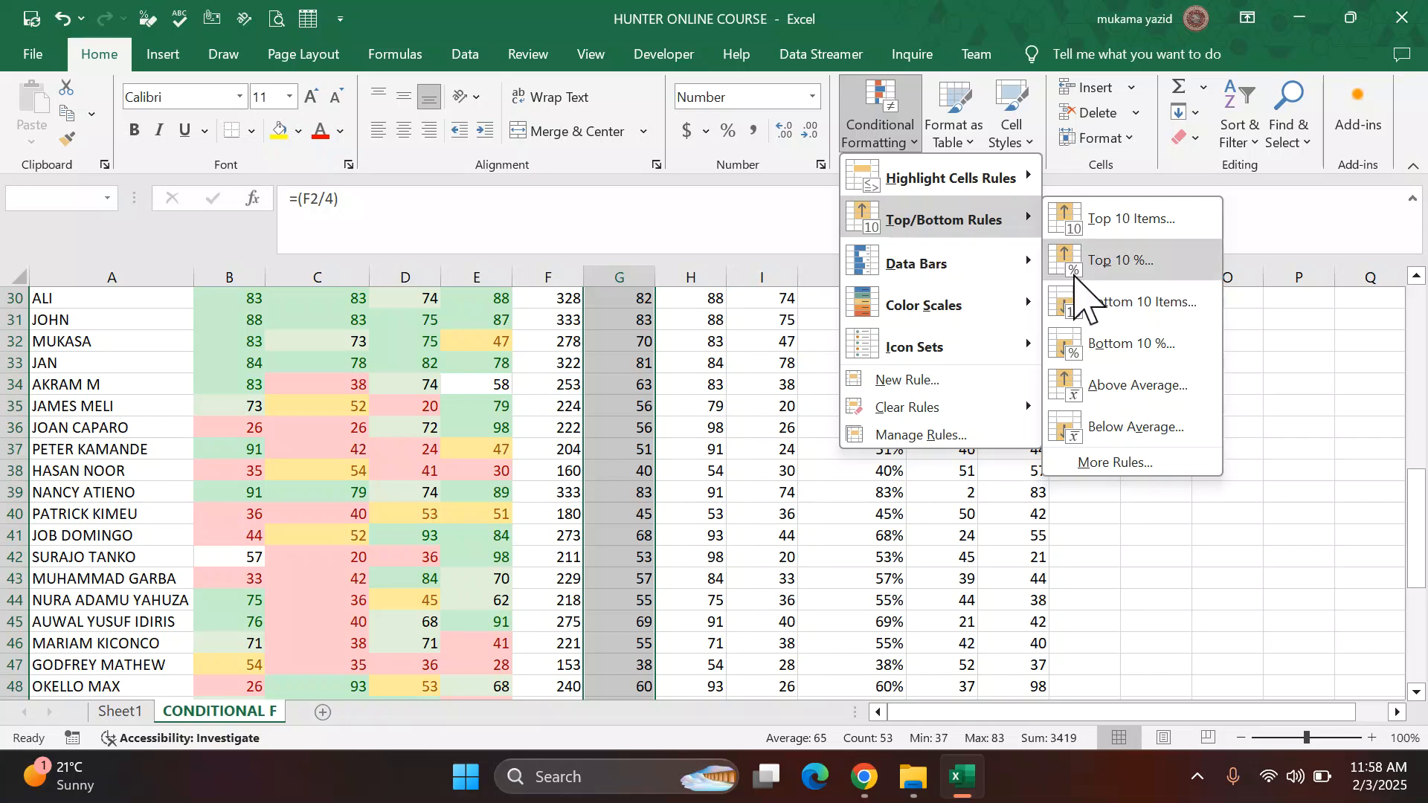
{"action": "left_click", "coordinate": [1115, 389]}
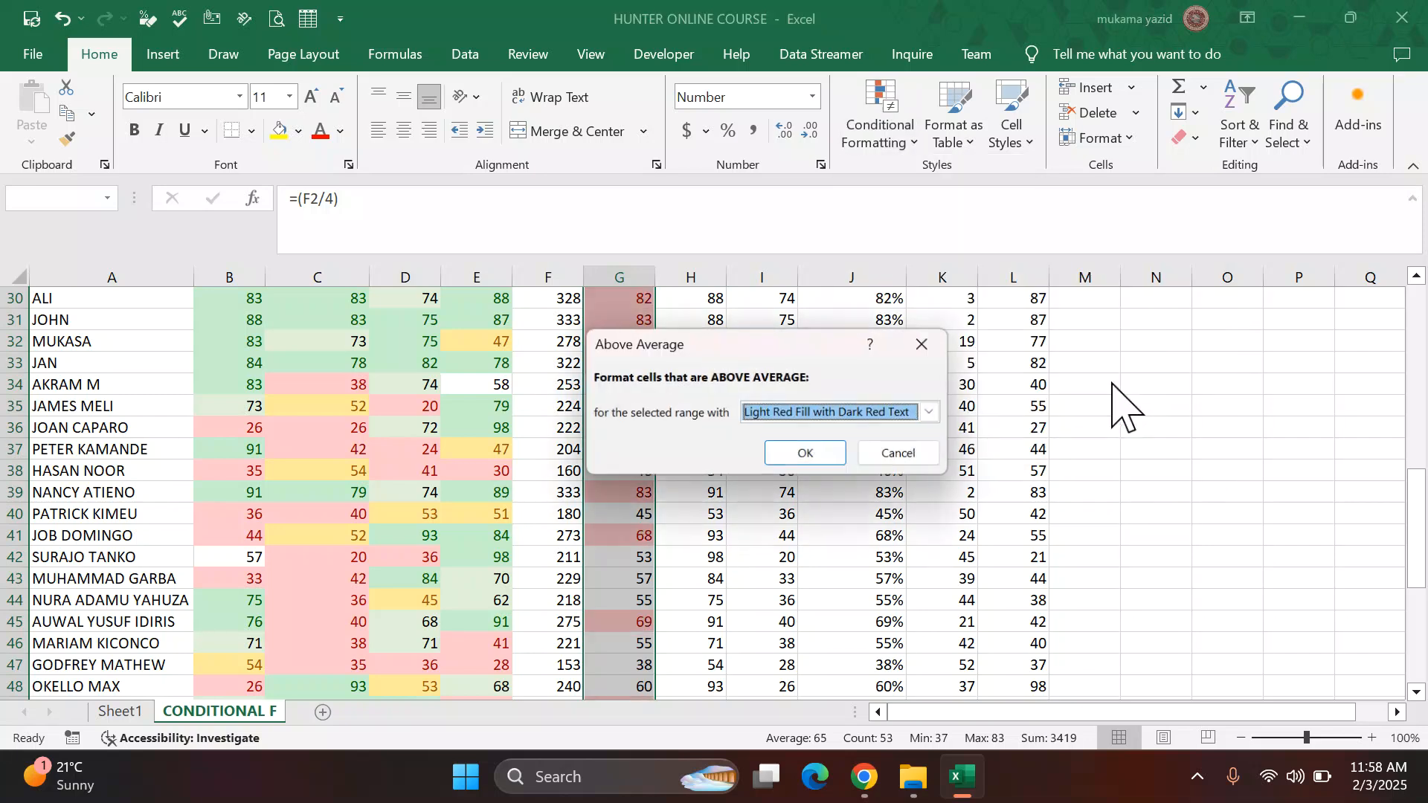
{"action": "left_click", "coordinate": [931, 413]}
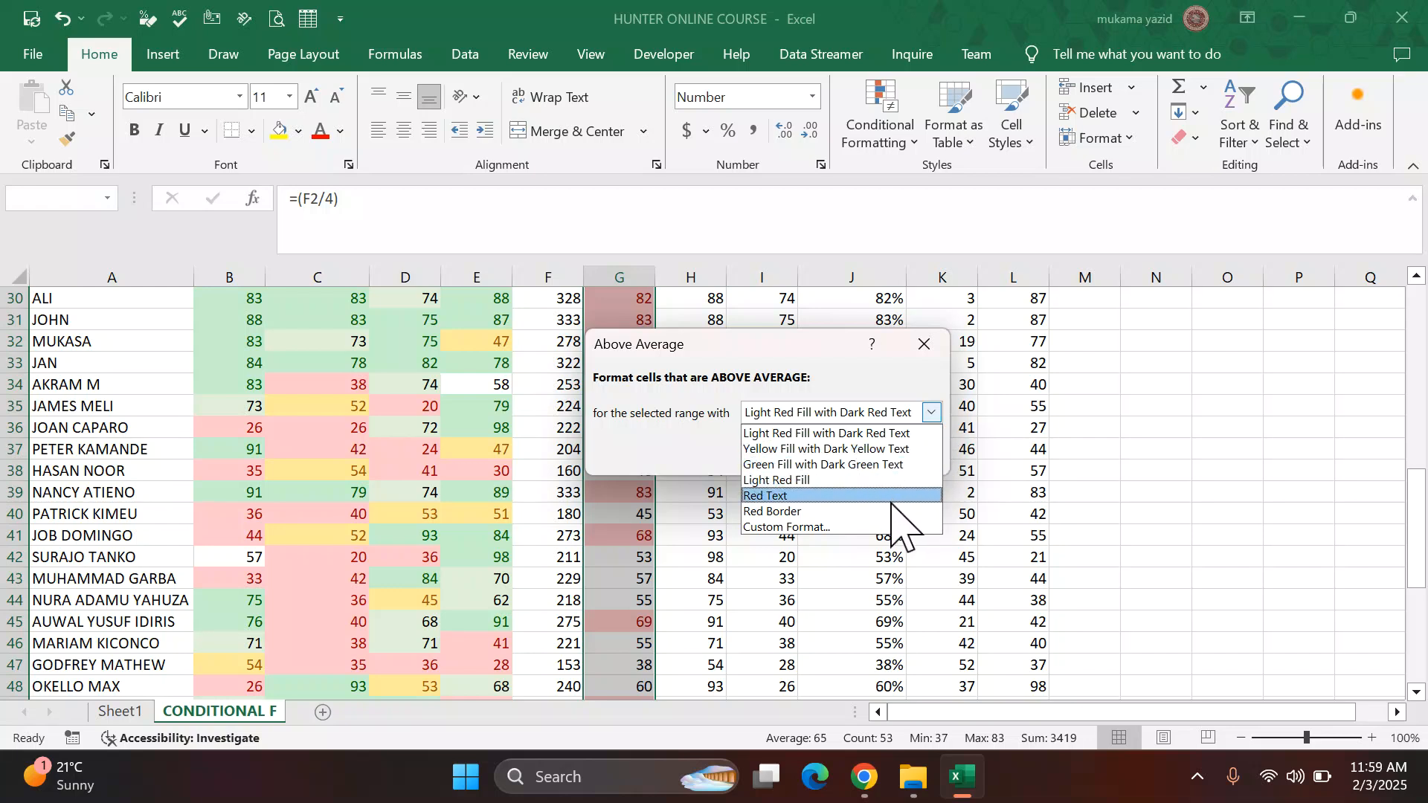
{"action": "left_click", "coordinate": [860, 527]}
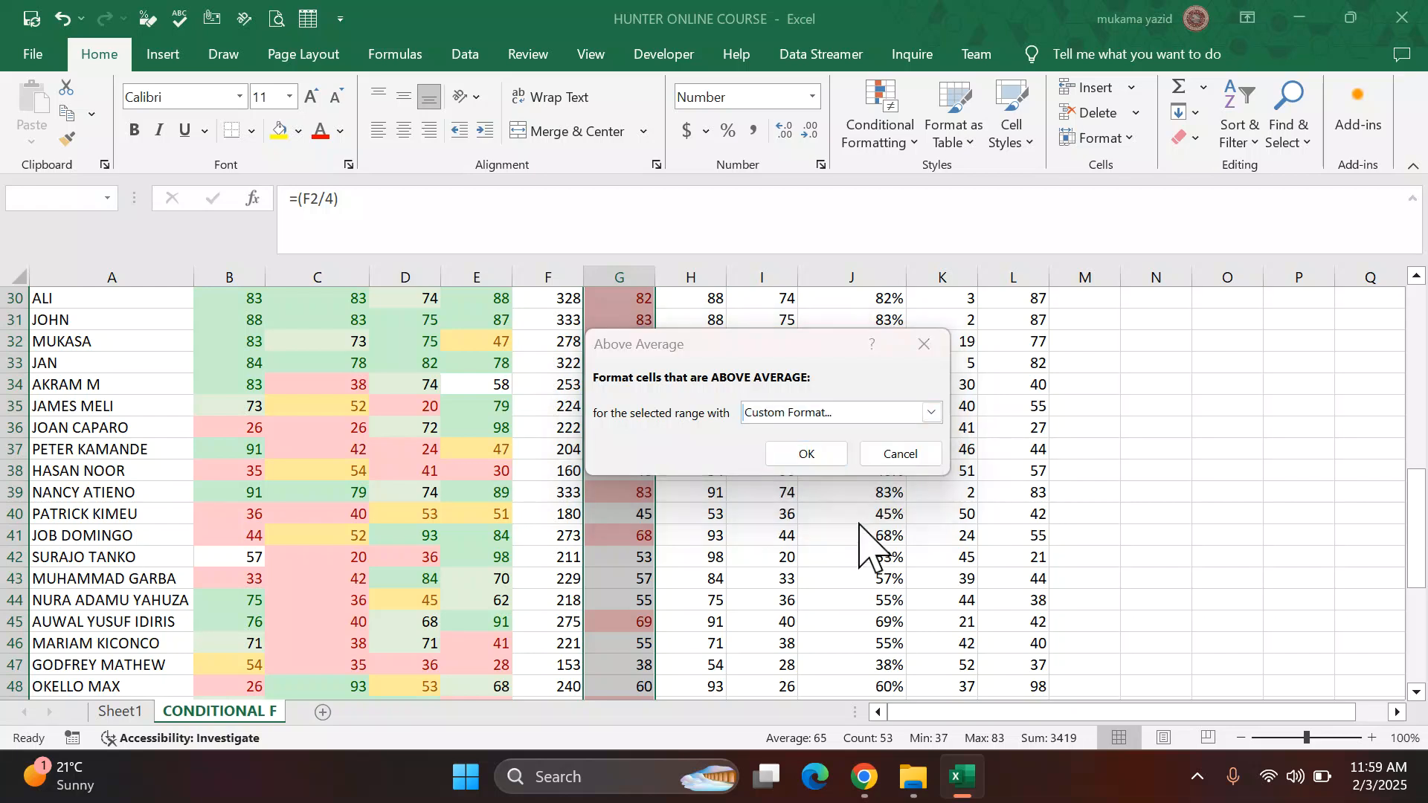
{"action": "left_click", "coordinate": [700, 244]}
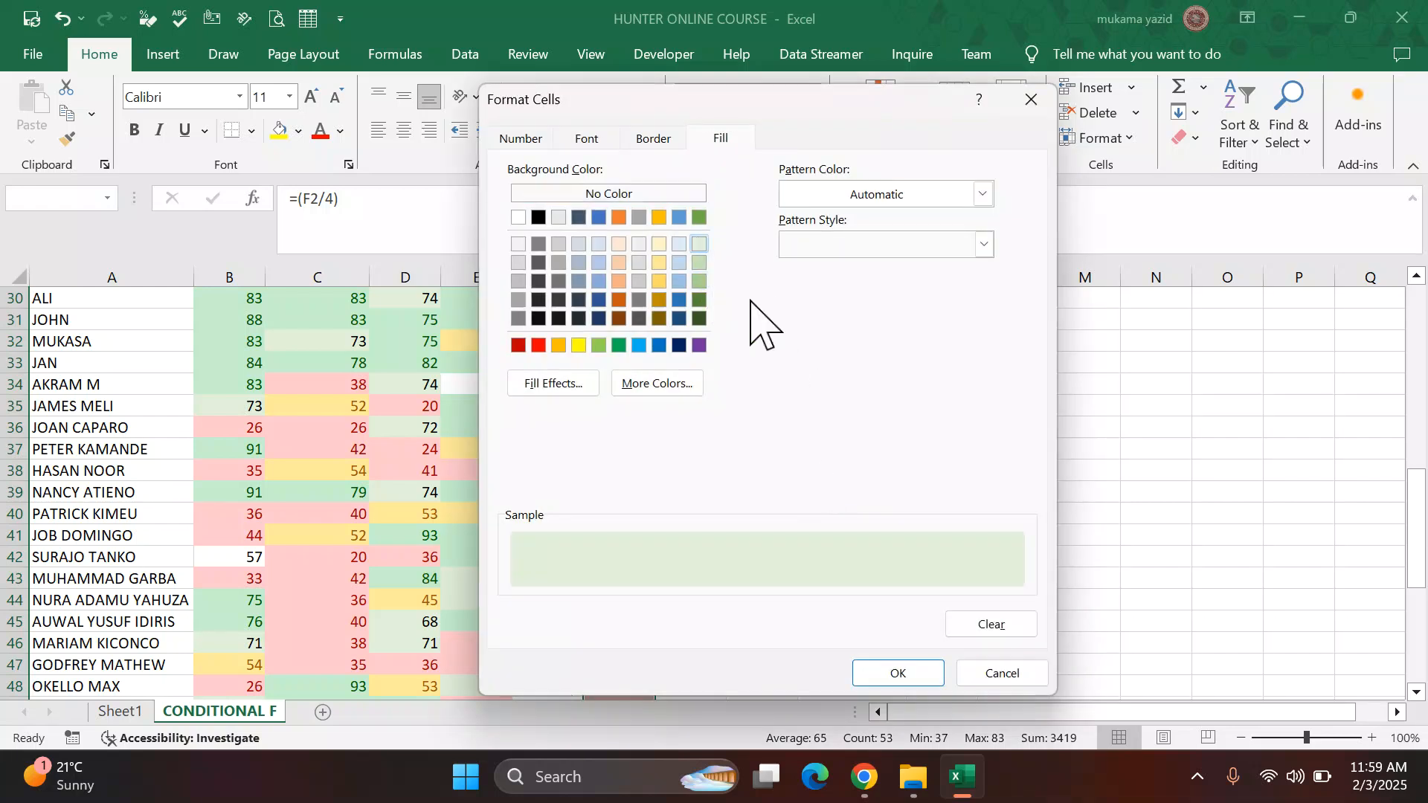
{"action": "left_click", "coordinate": [892, 674]}
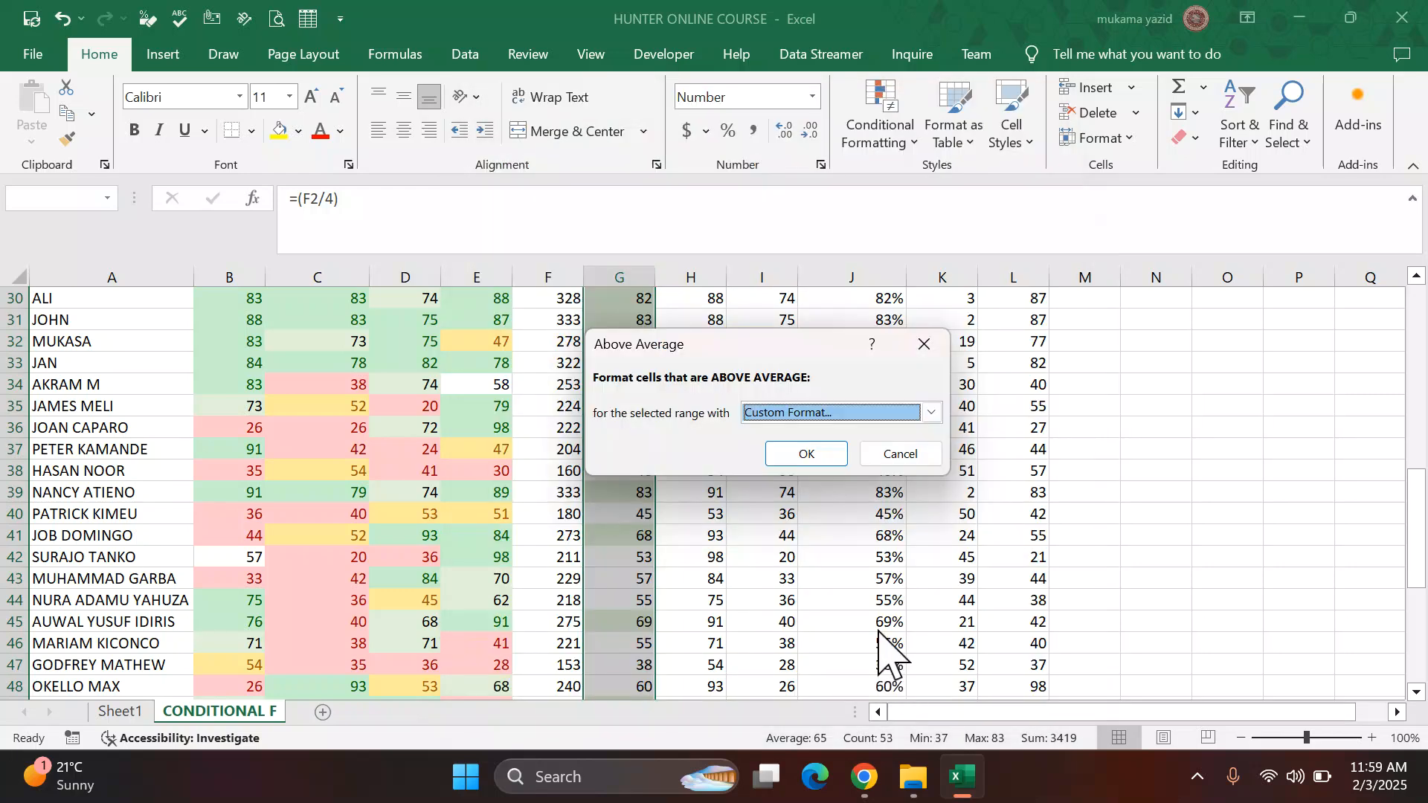
{"action": "left_click", "coordinate": [818, 461]}
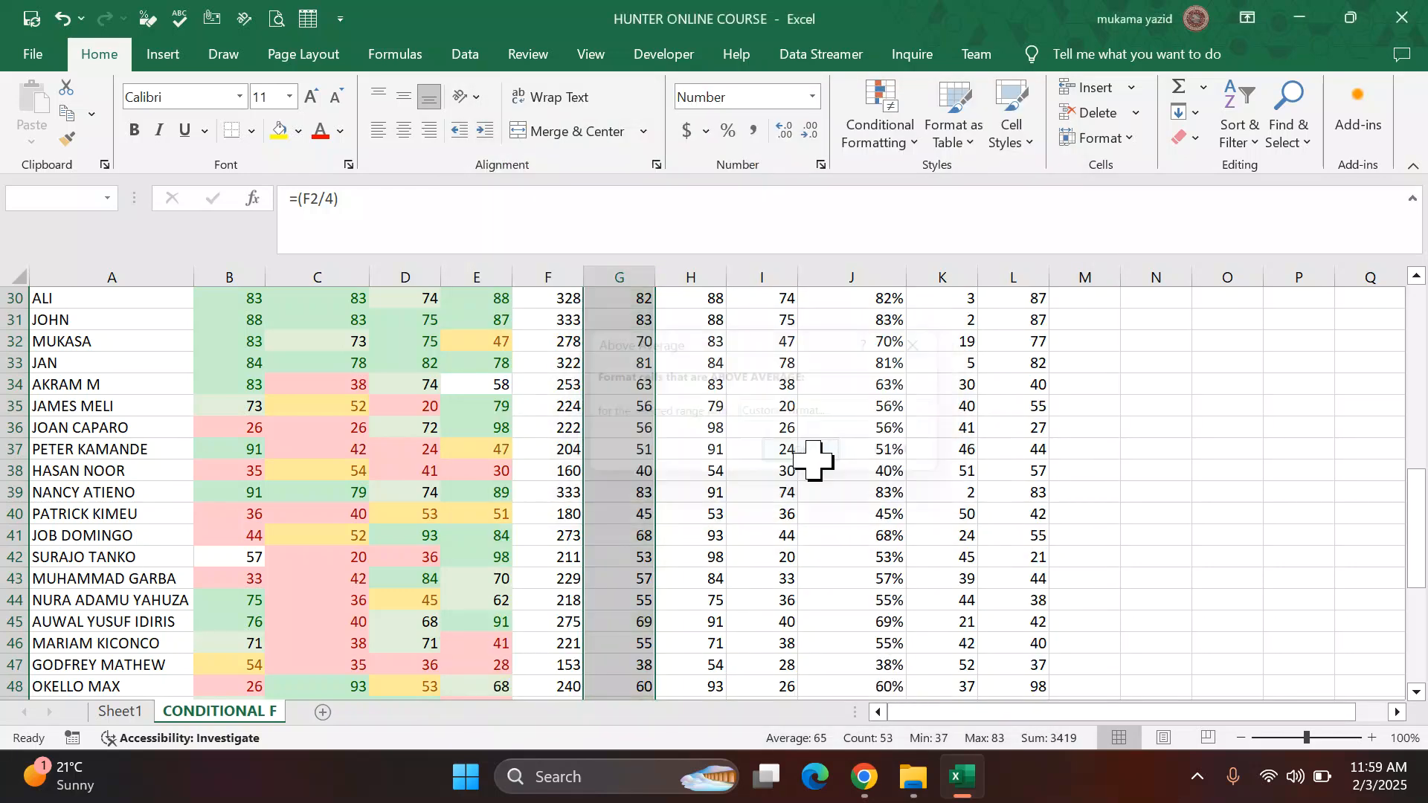
Step: Highlight below-average values in the AVG column with light red fill and dark red text
{"action": "left_click", "coordinate": [914, 141]}
{"action": "mouse_move", "coordinate": [933, 355]}
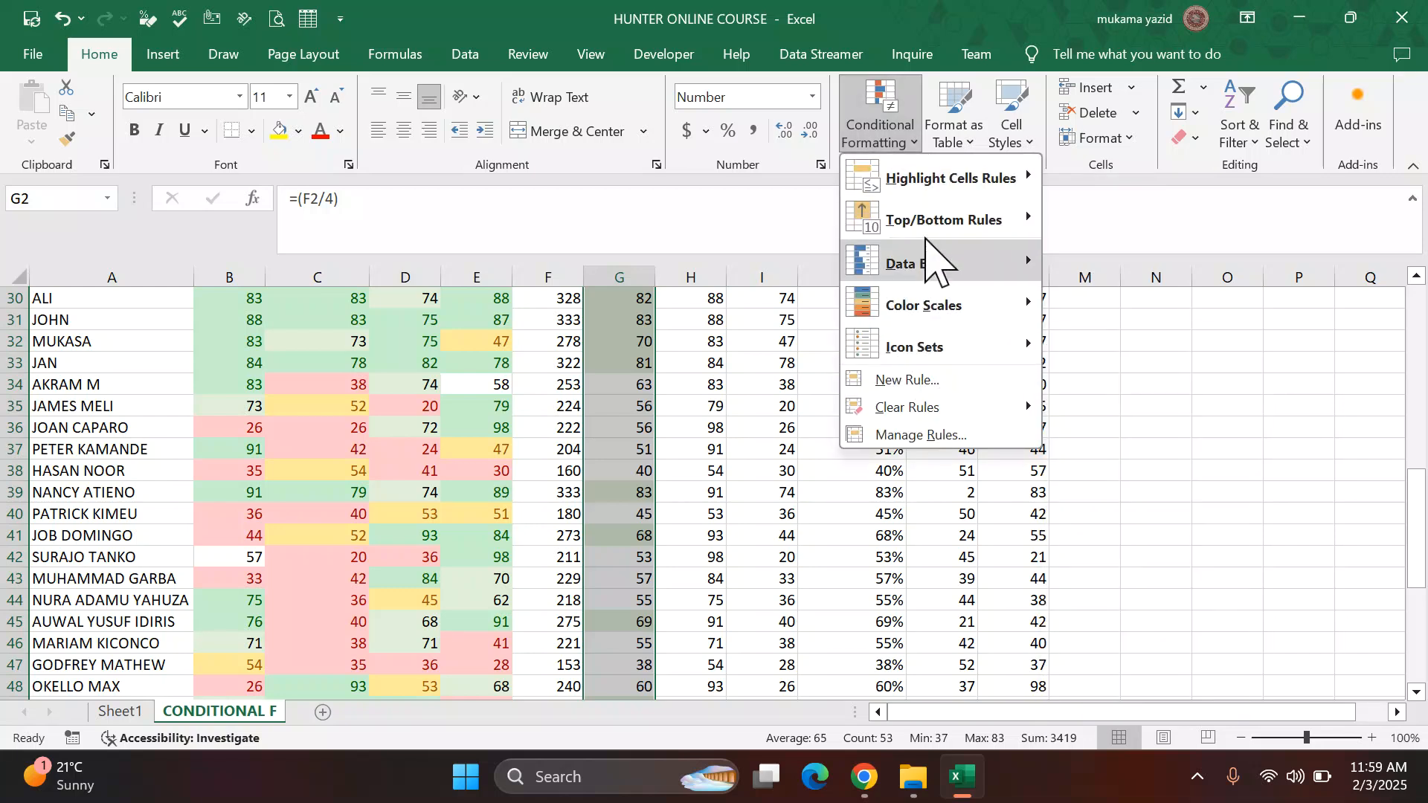
{"action": "mouse_move", "coordinate": [975, 223]}
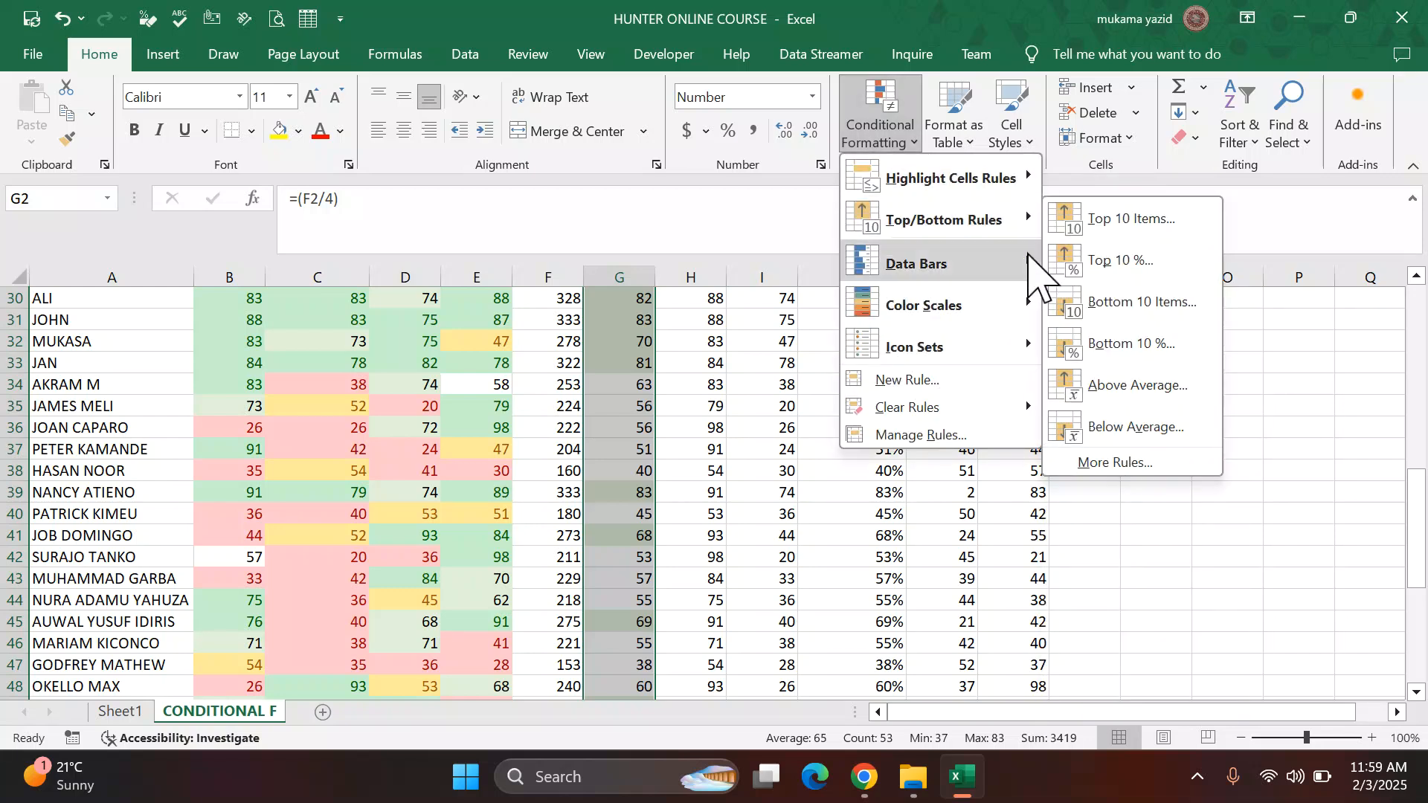
{"action": "left_click", "coordinate": [1111, 427]}
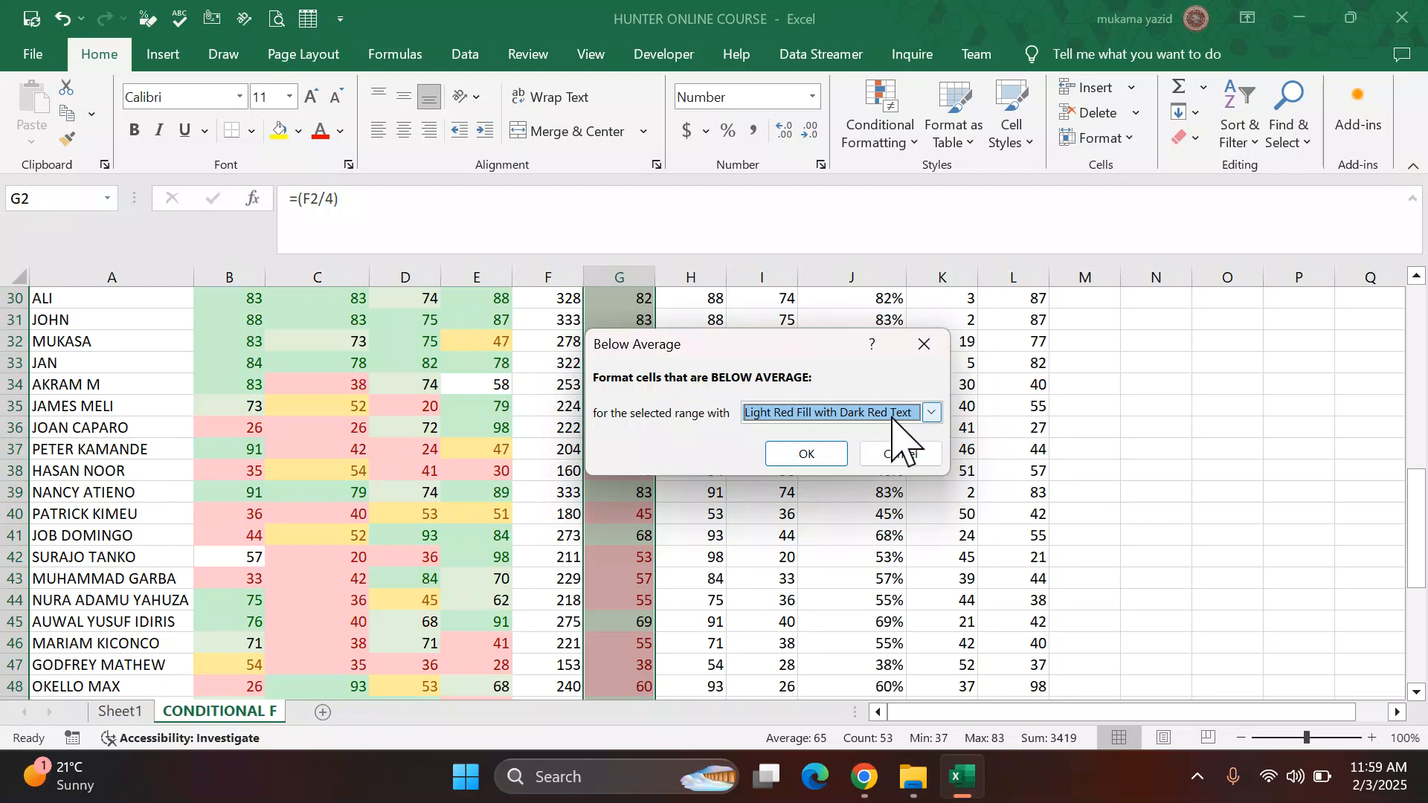
{"action": "left_click", "coordinate": [818, 455]}
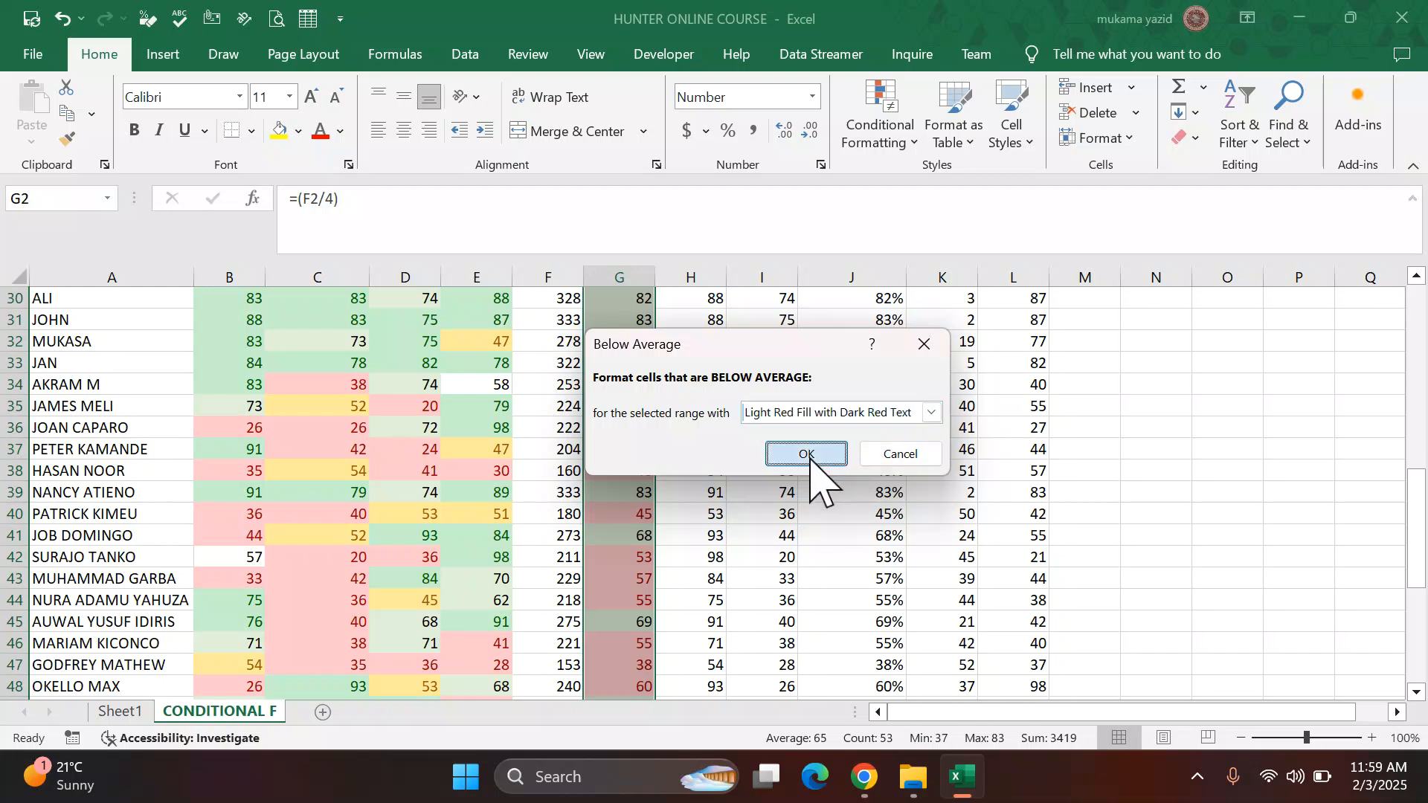
Step: Read the next conditional formatting tasks in the PDF instructions
{"action": "mouse_move", "coordinate": [864, 777]}
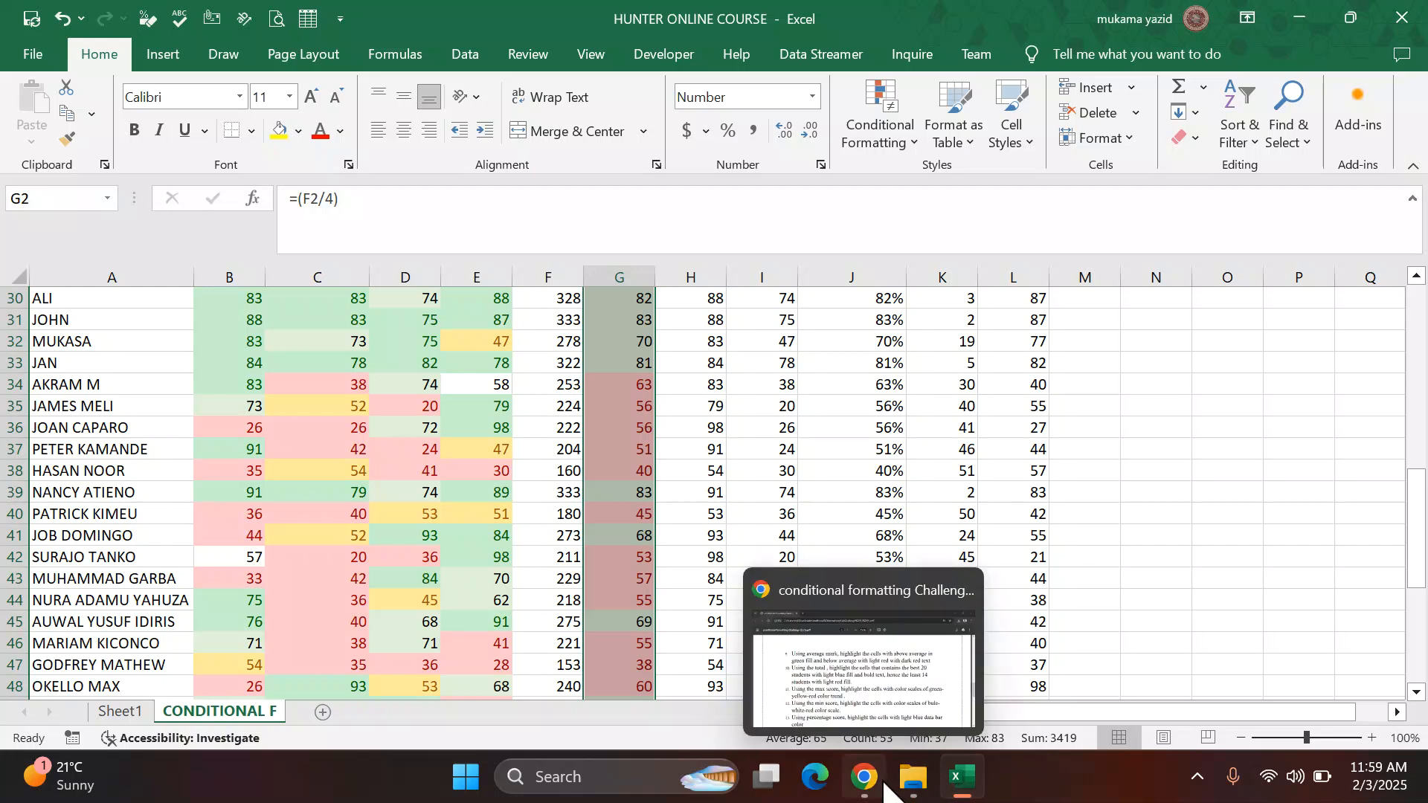
{"action": "left_click", "coordinate": [770, 686]}
{"action": "scroll", "coordinate": [514, 476], "scroll_direction": "down", "scroll_amount": 2}
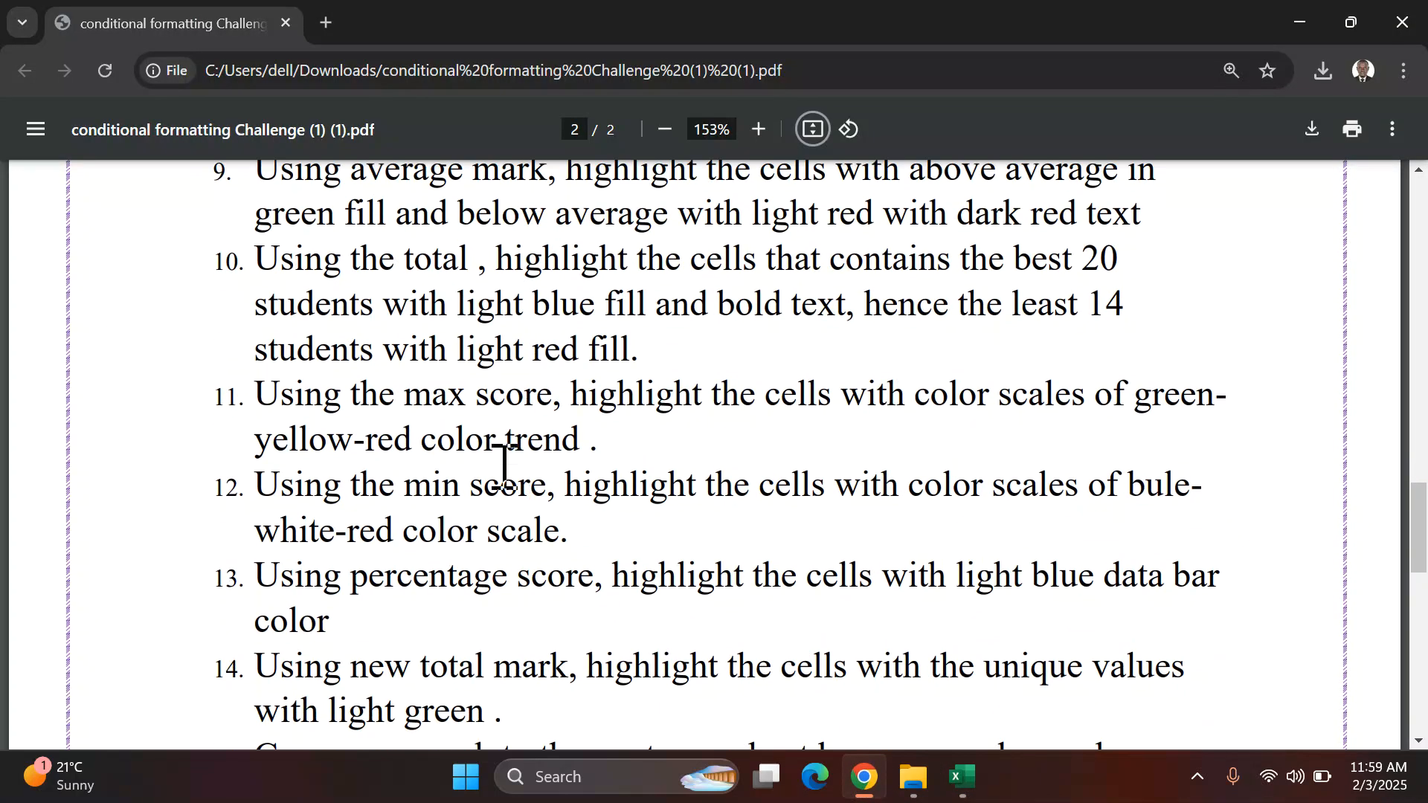
{"action": "scroll", "coordinate": [338, 426], "scroll_direction": "up", "scroll_amount": 2}
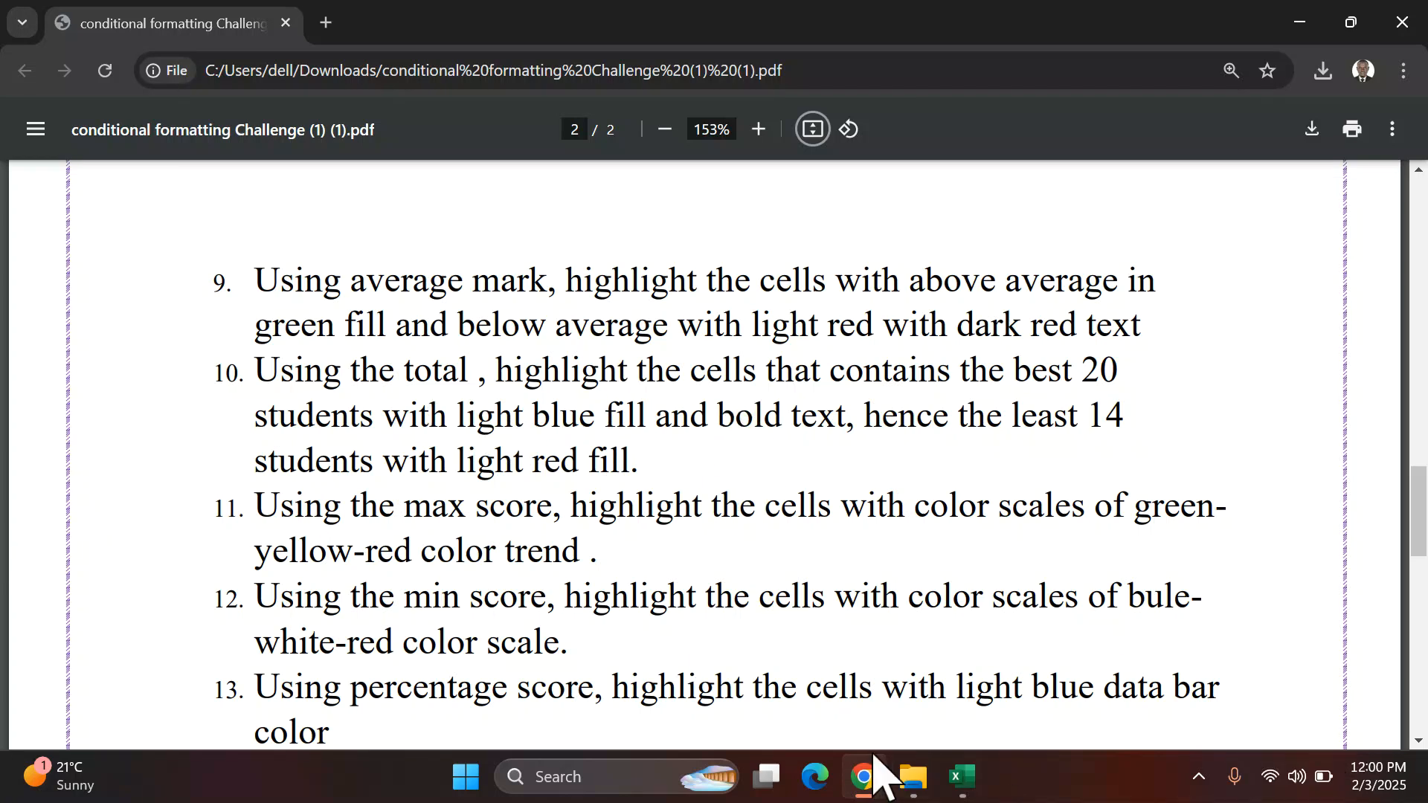
{"action": "mouse_move", "coordinate": [958, 777]}
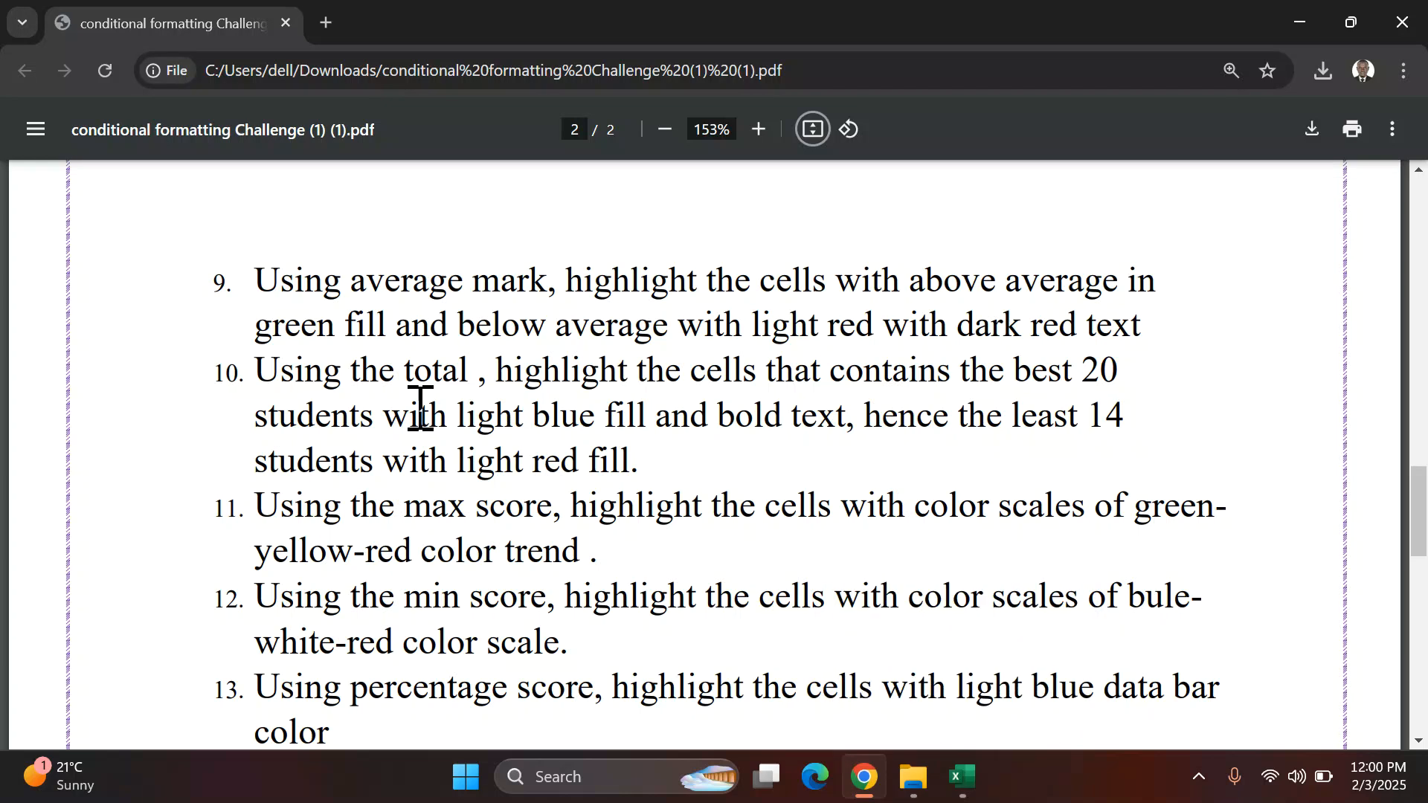
Step: Highlight the top 20 values in the TOTAL column with a light blue custom fill and bold text
{"action": "left_click", "coordinate": [961, 778]}
{"action": "left_click", "coordinate": [718, 451]}
{"action": "scroll", "coordinate": [606, 379], "scroll_direction": "up", "scroll_amount": 8}
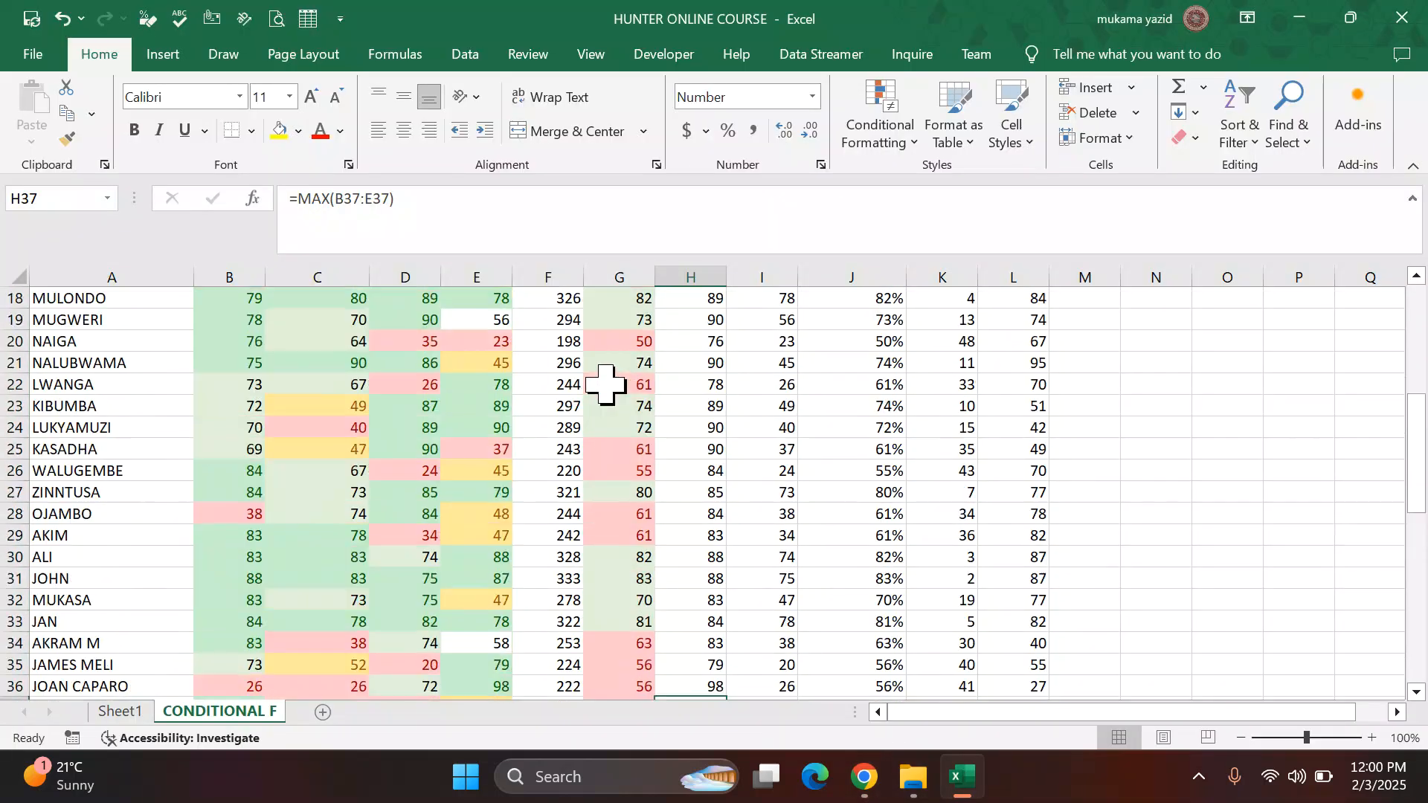
{"action": "scroll", "coordinate": [602, 370], "scroll_direction": "up", "scroll_amount": 2}
{"action": "left_click", "coordinate": [560, 320]}
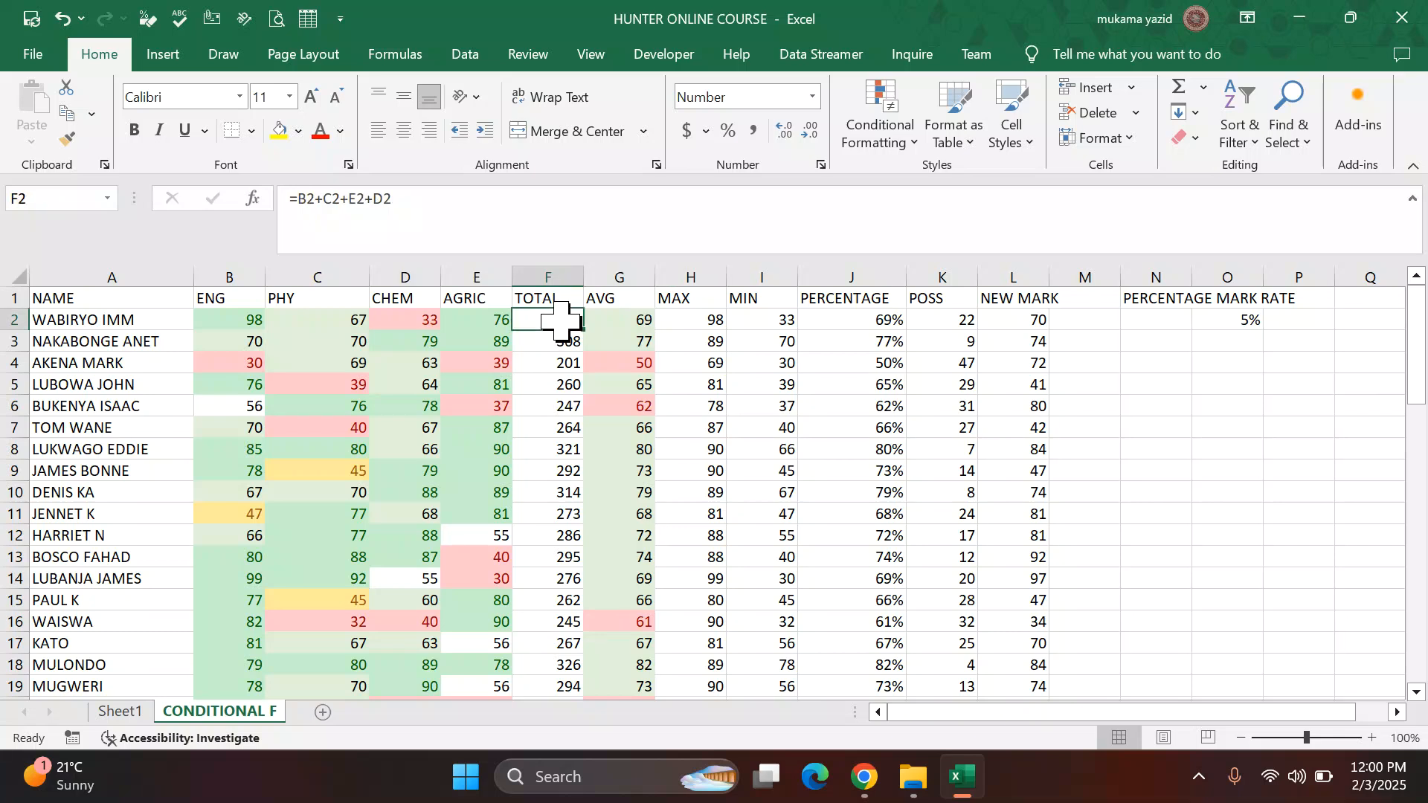
{"action": "key", "text": "ctrl+shift+Down"}
{"action": "scroll", "coordinate": [647, 361], "scroll_direction": "up", "scroll_amount": 12}
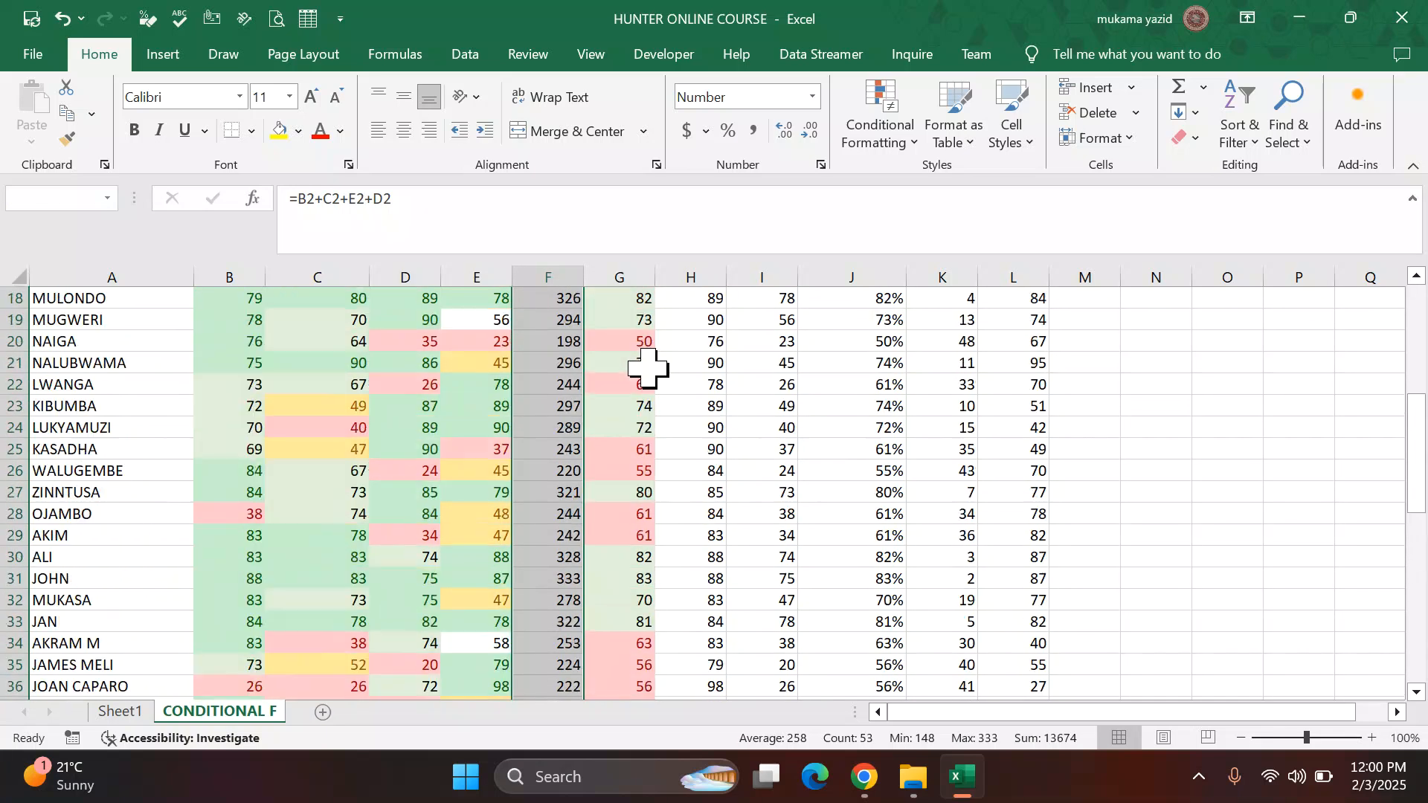
{"action": "left_click", "coordinate": [915, 141]}
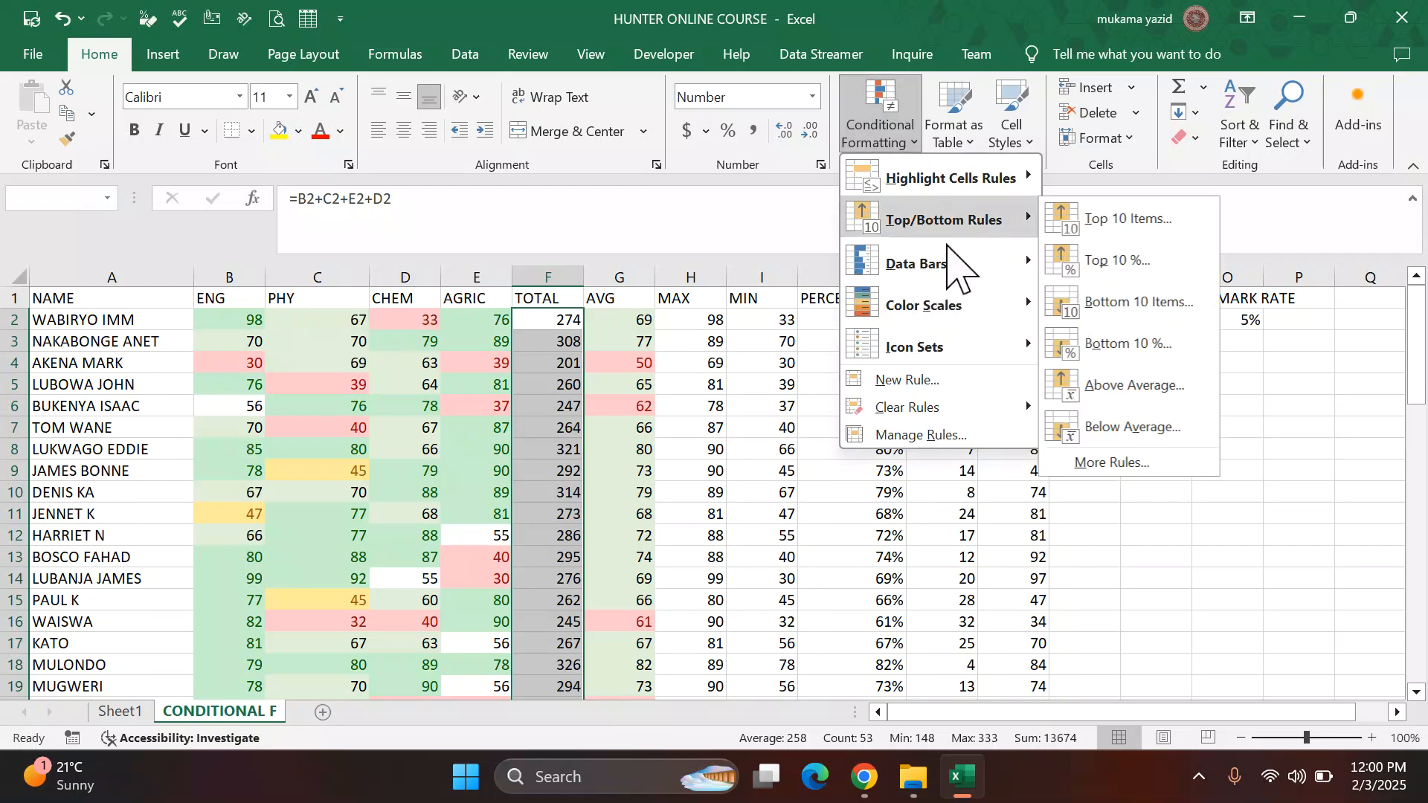
{"action": "mouse_move", "coordinate": [928, 262]}
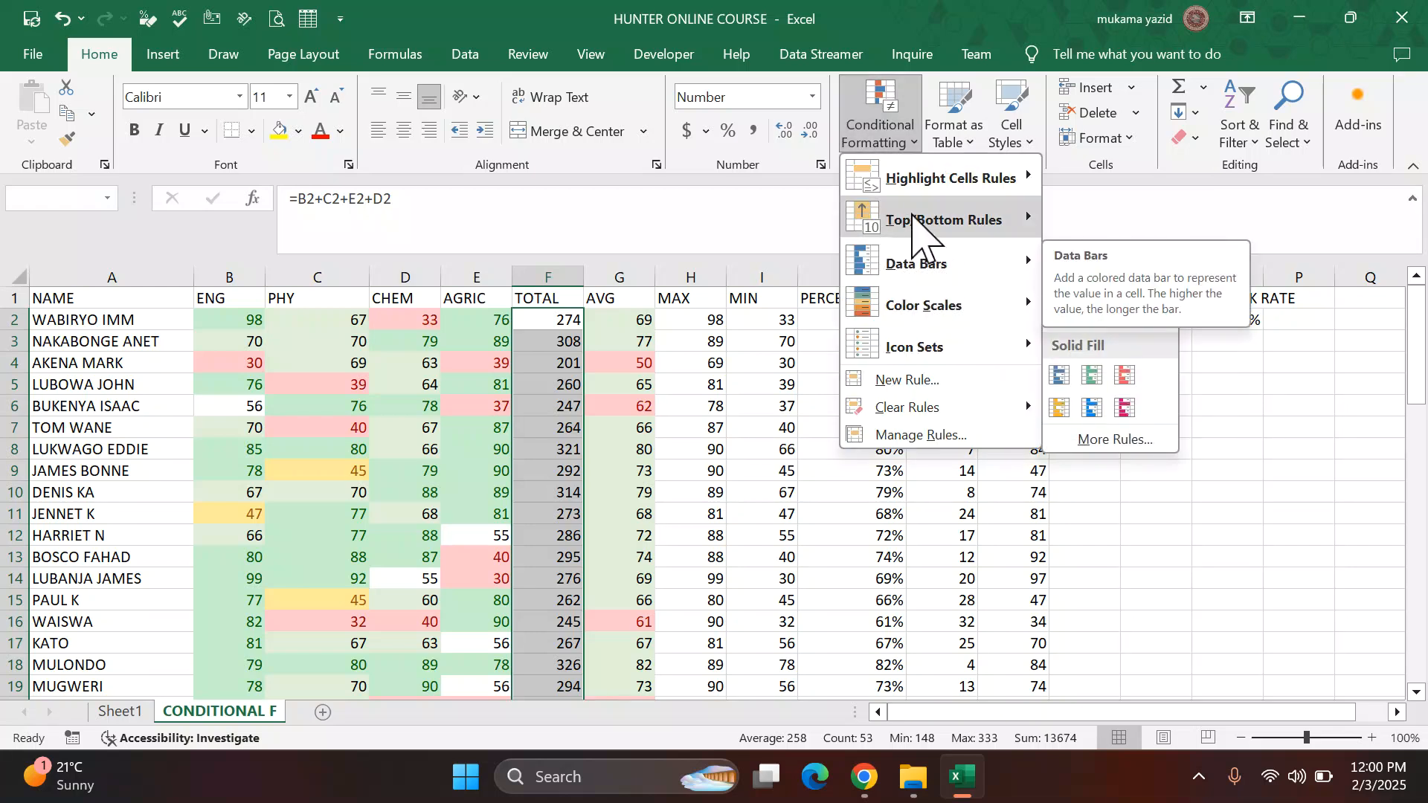
{"action": "mouse_move", "coordinate": [967, 219]}
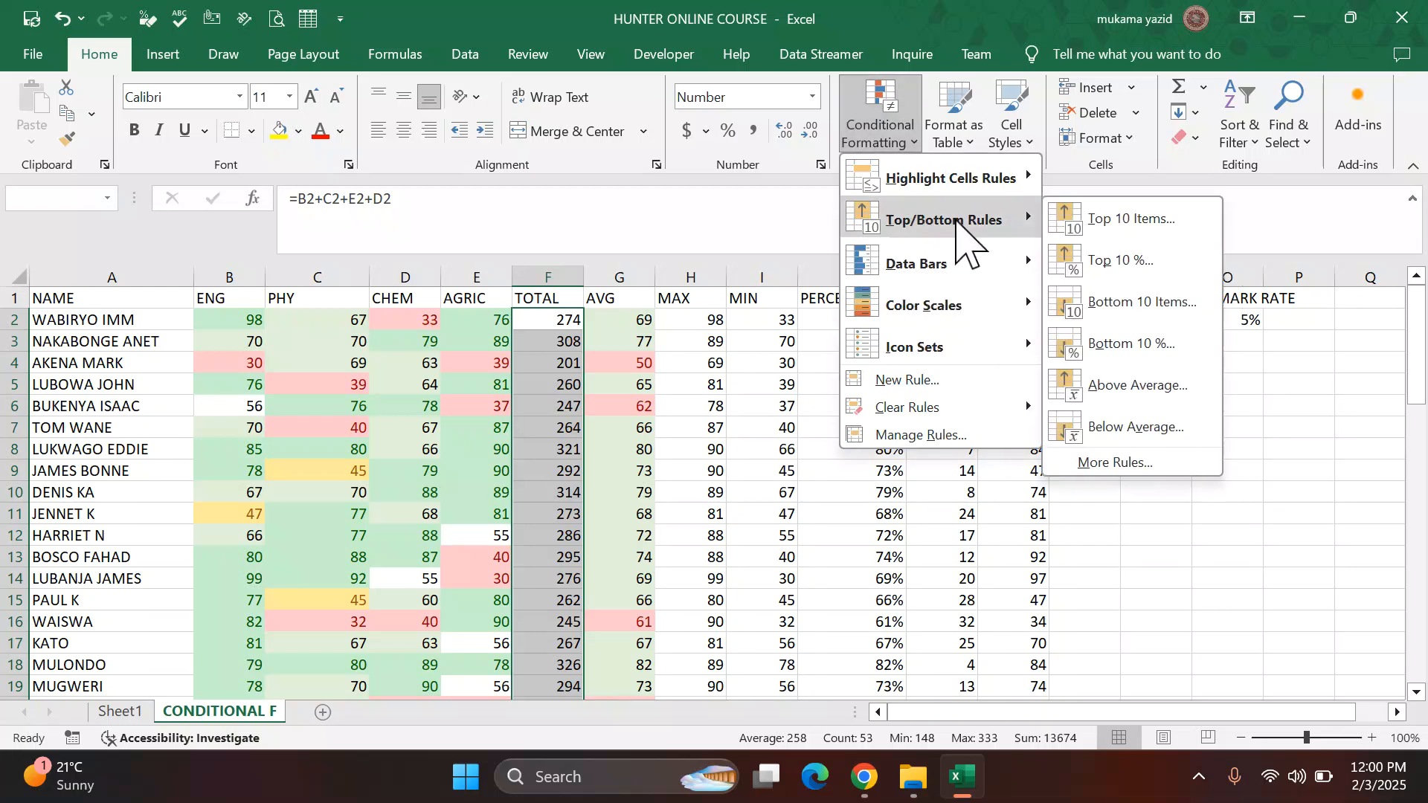
{"action": "left_click", "coordinate": [1106, 223]}
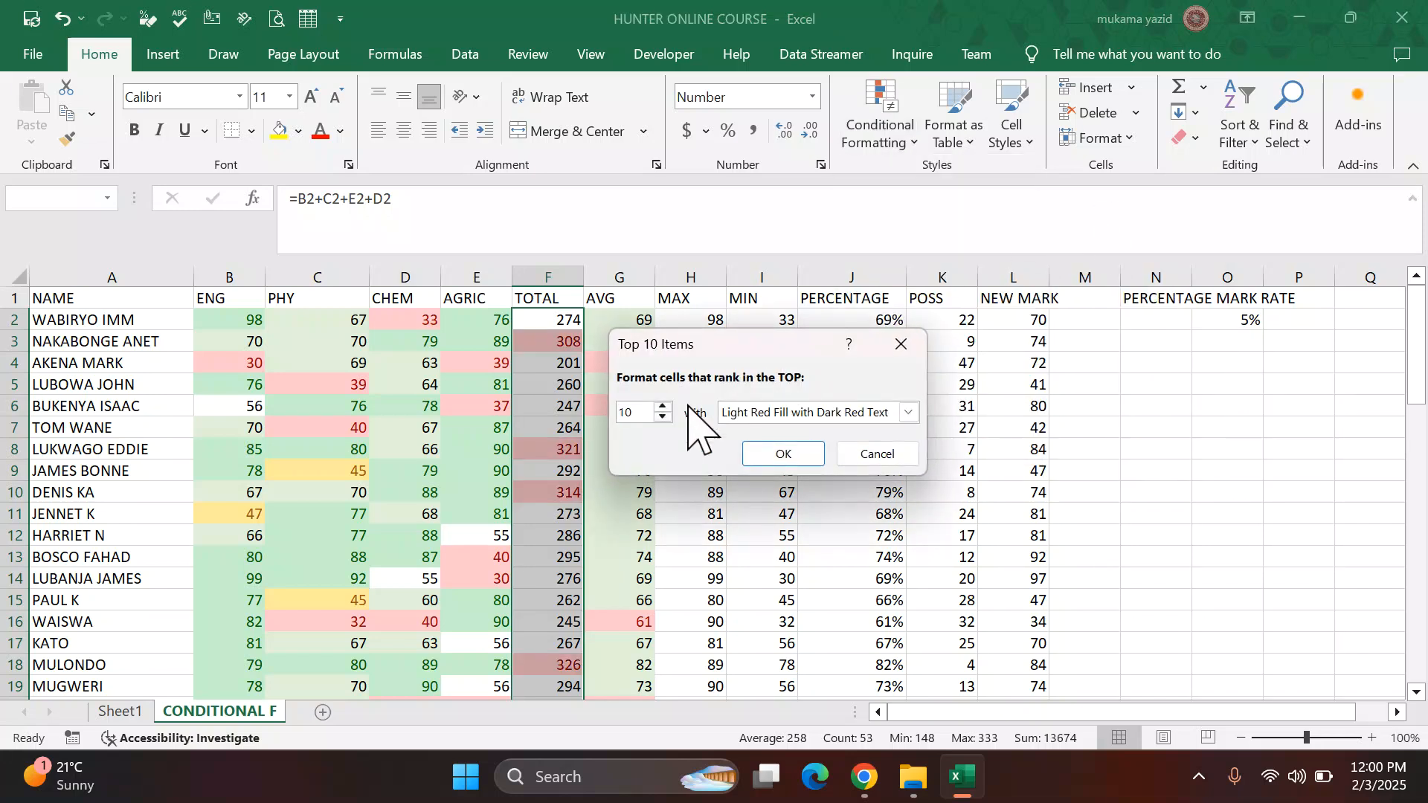
{"action": "left_click", "coordinate": [662, 407]}
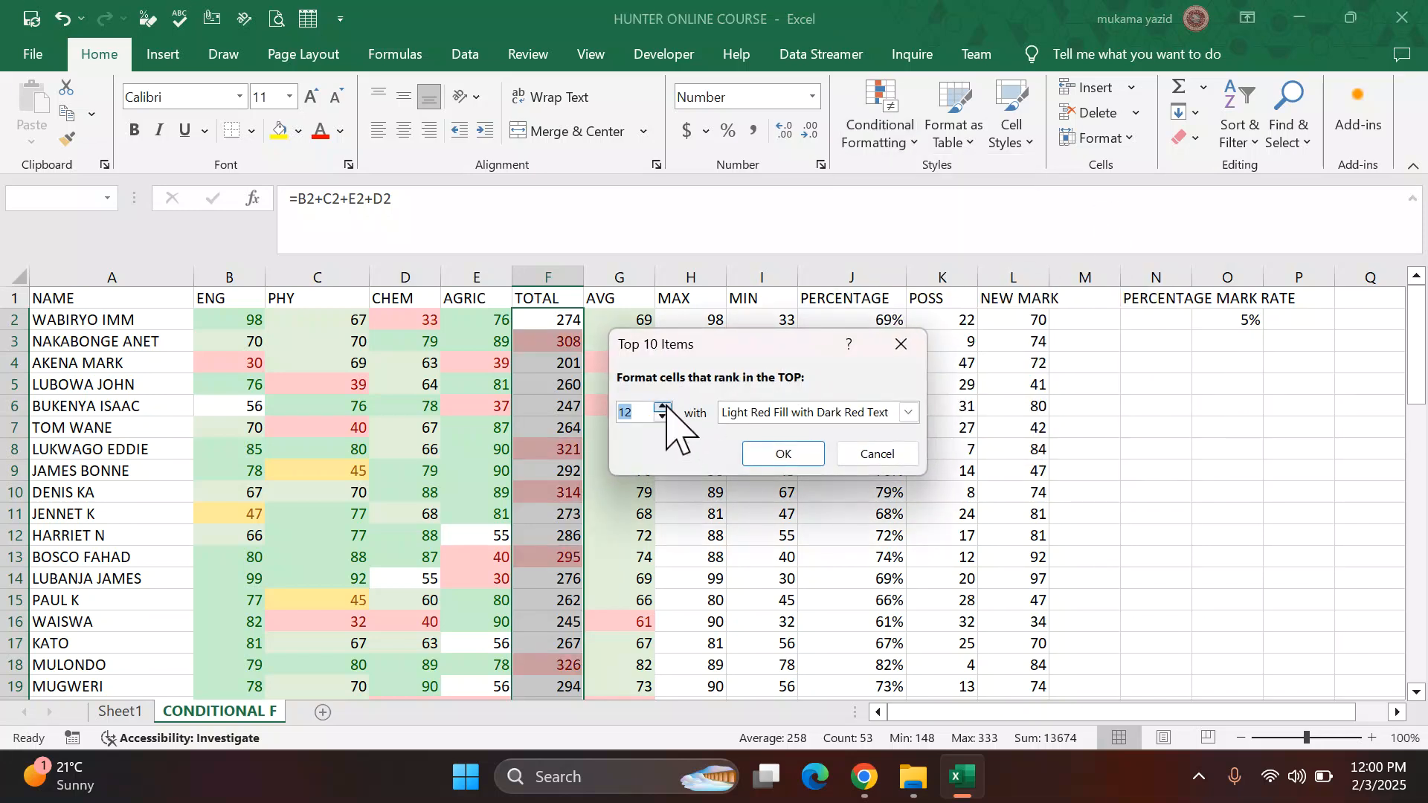
{"action": "type", "text": "20"}
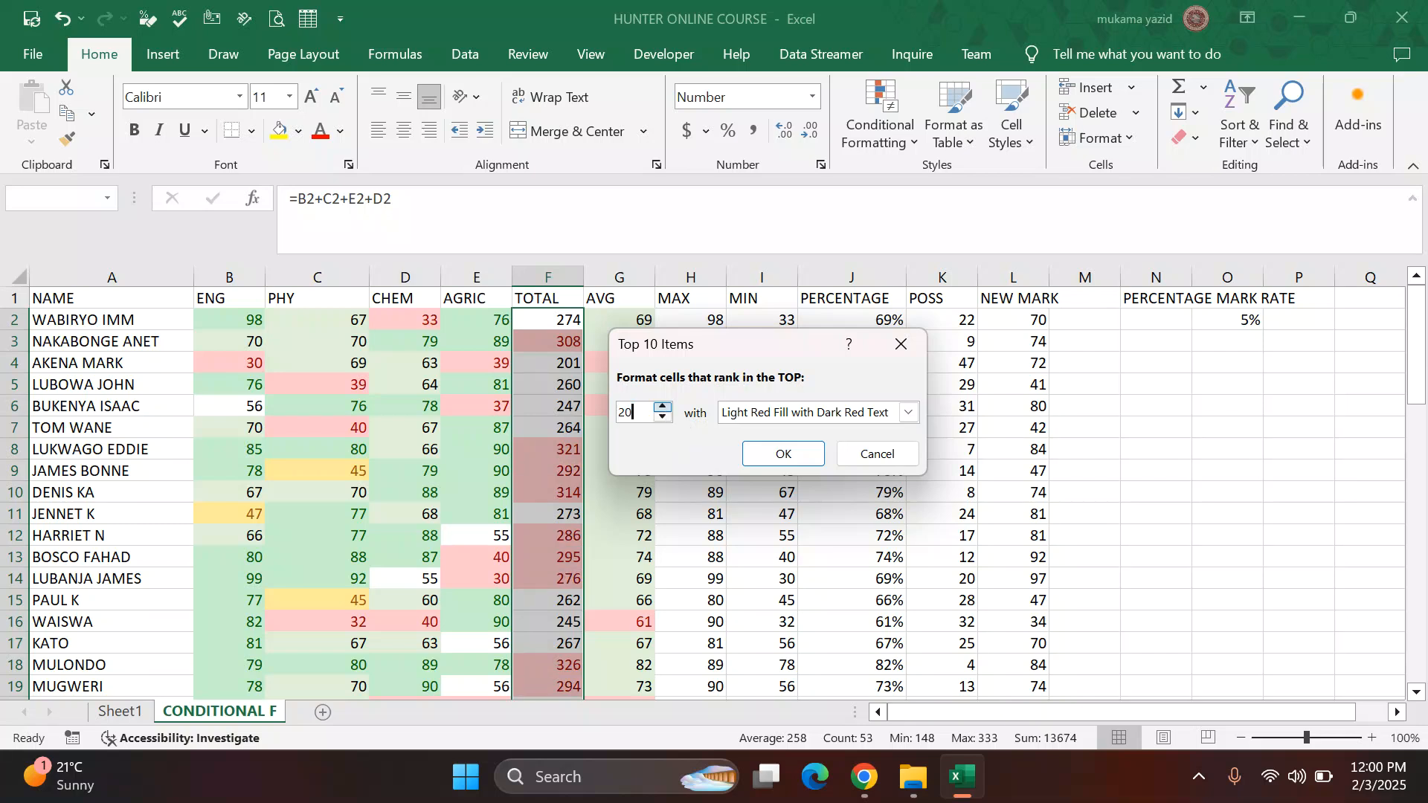
{"action": "left_click", "coordinate": [909, 413]}
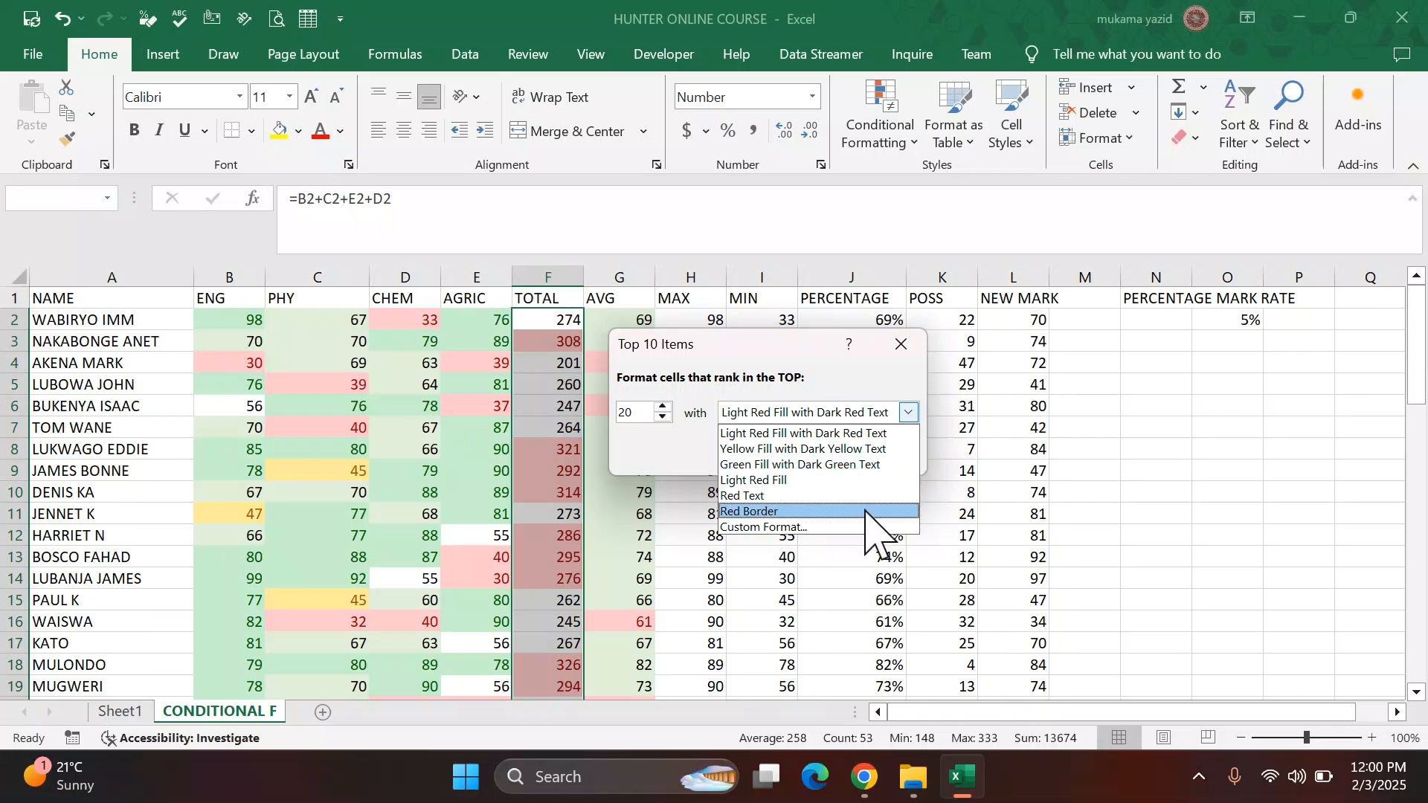
{"action": "left_click", "coordinate": [814, 527]}
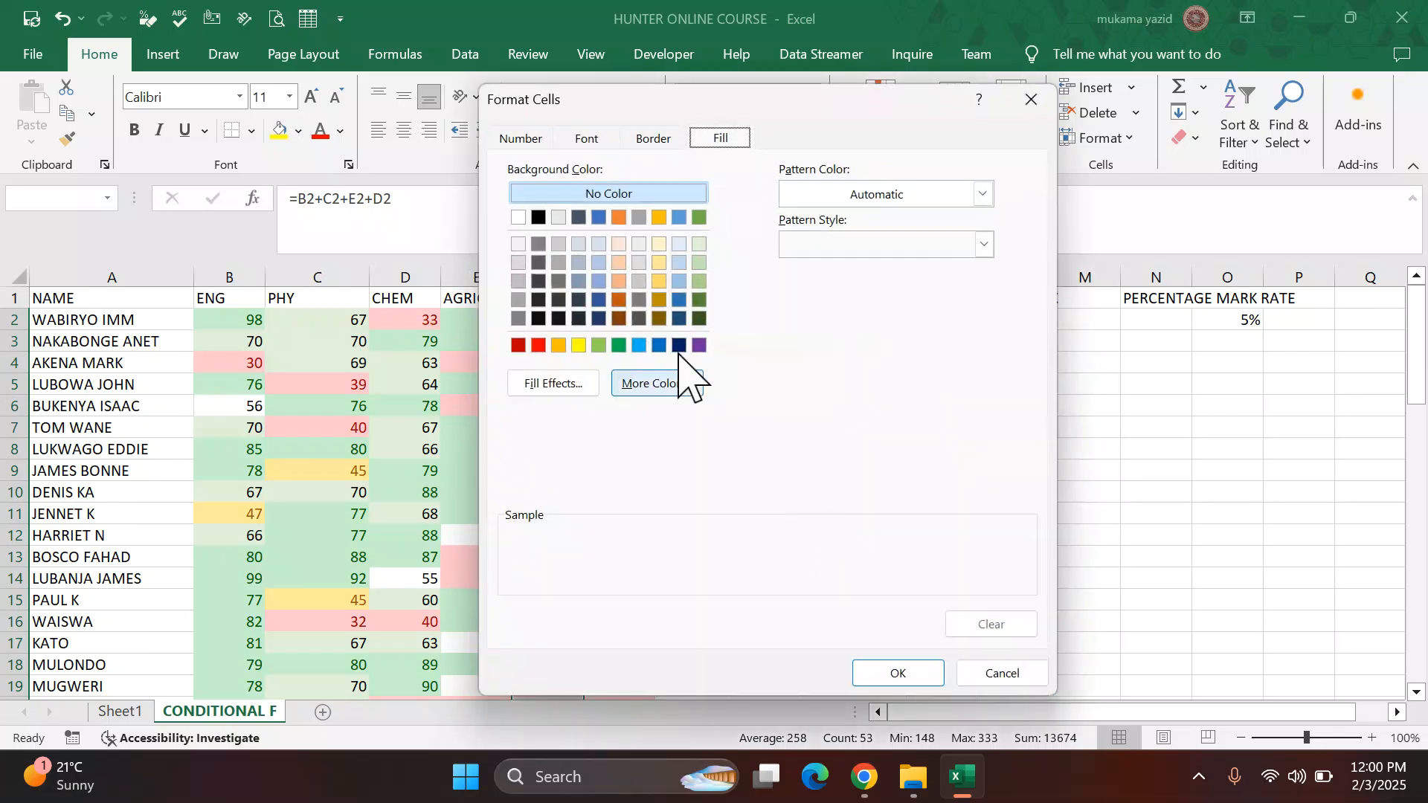
{"action": "left_click", "coordinate": [678, 244]}
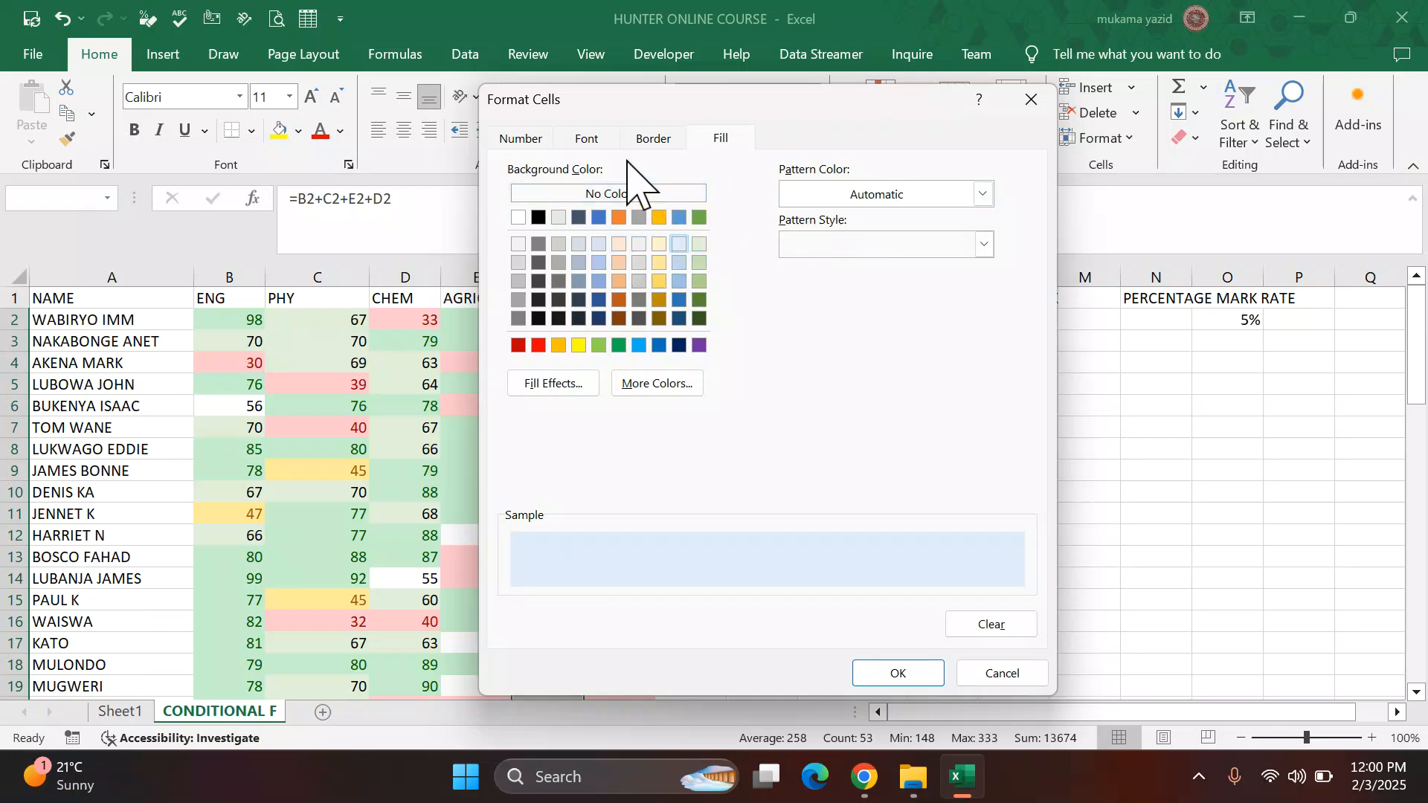
{"action": "left_click", "coordinate": [595, 138]}
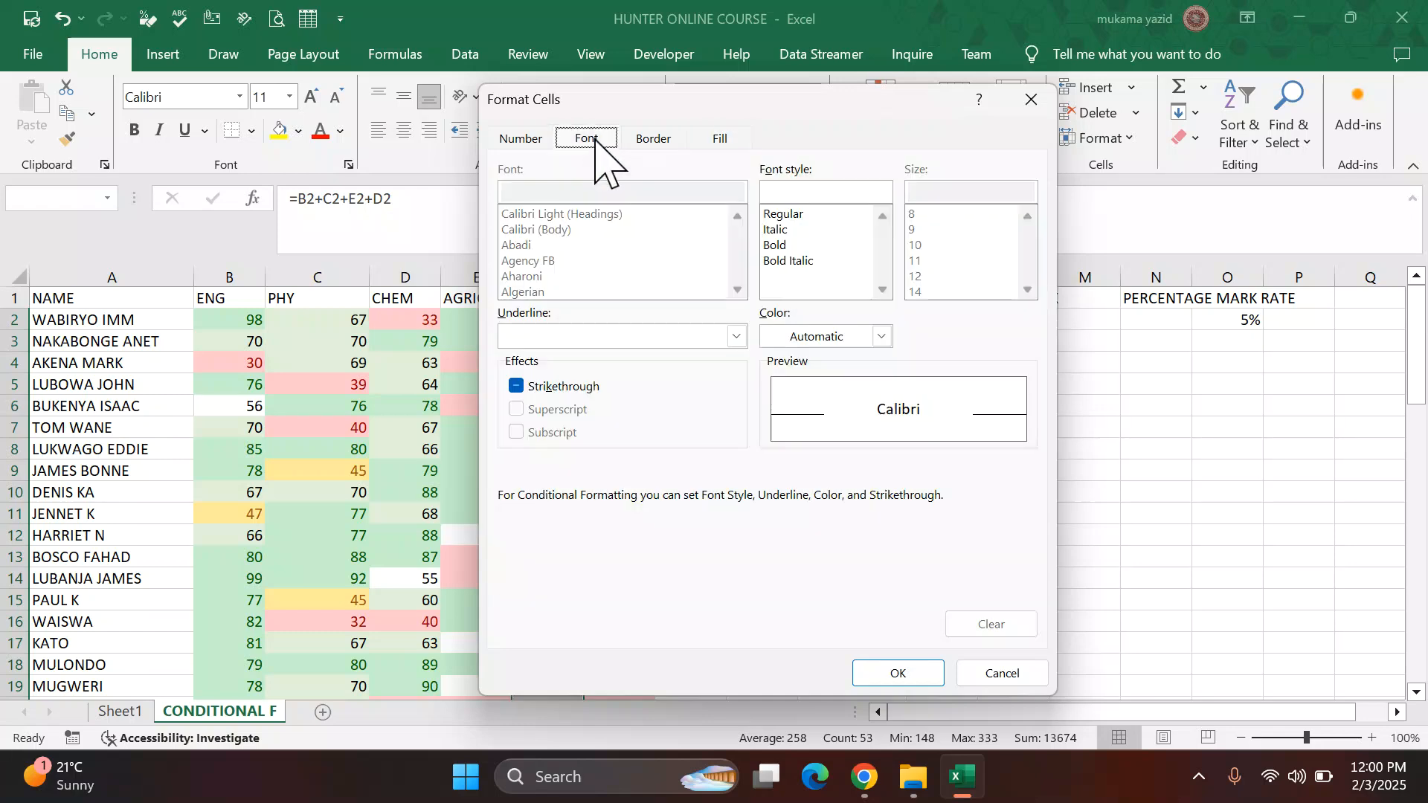
{"action": "left_click", "coordinate": [777, 245]}
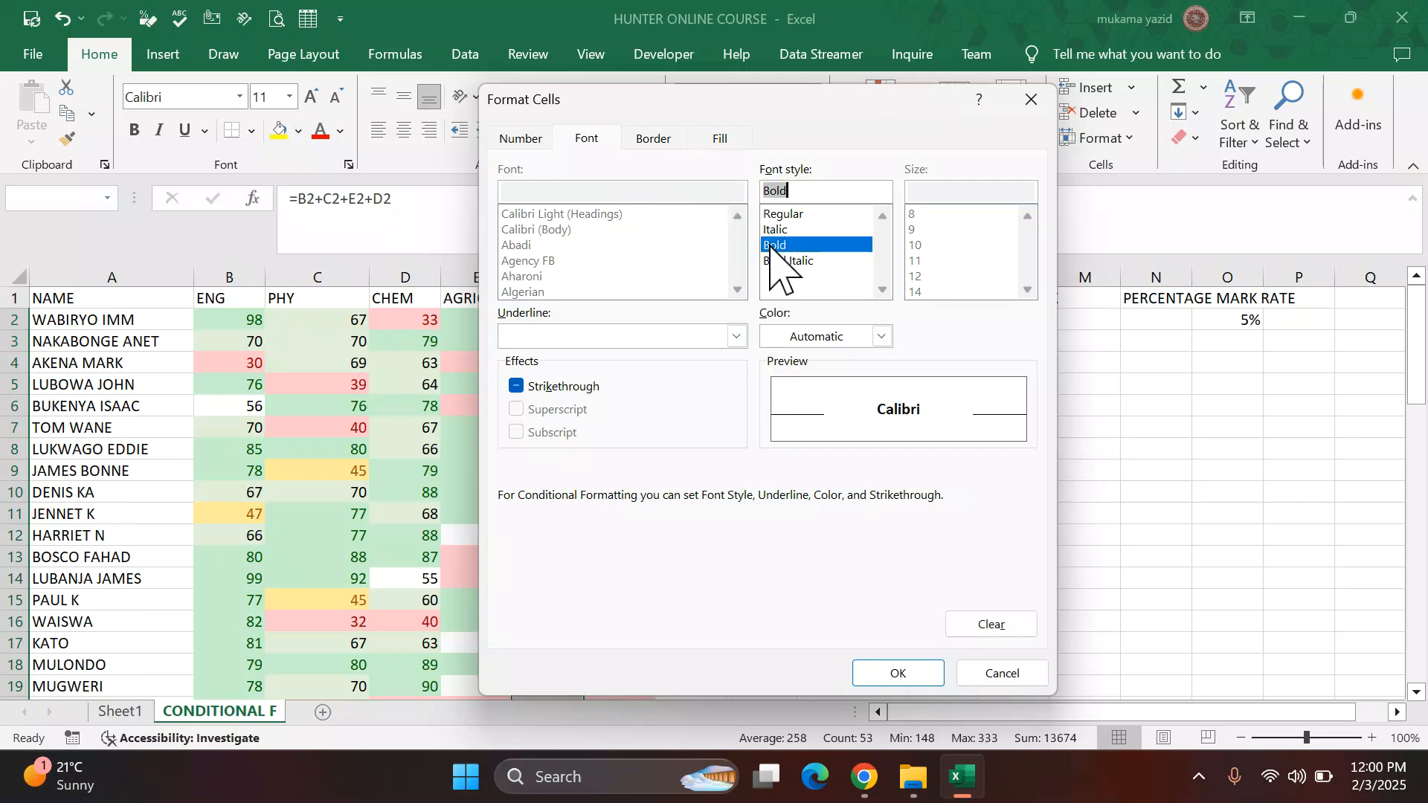
{"action": "left_click", "coordinate": [904, 675]}
{"action": "left_click", "coordinate": [766, 455]}
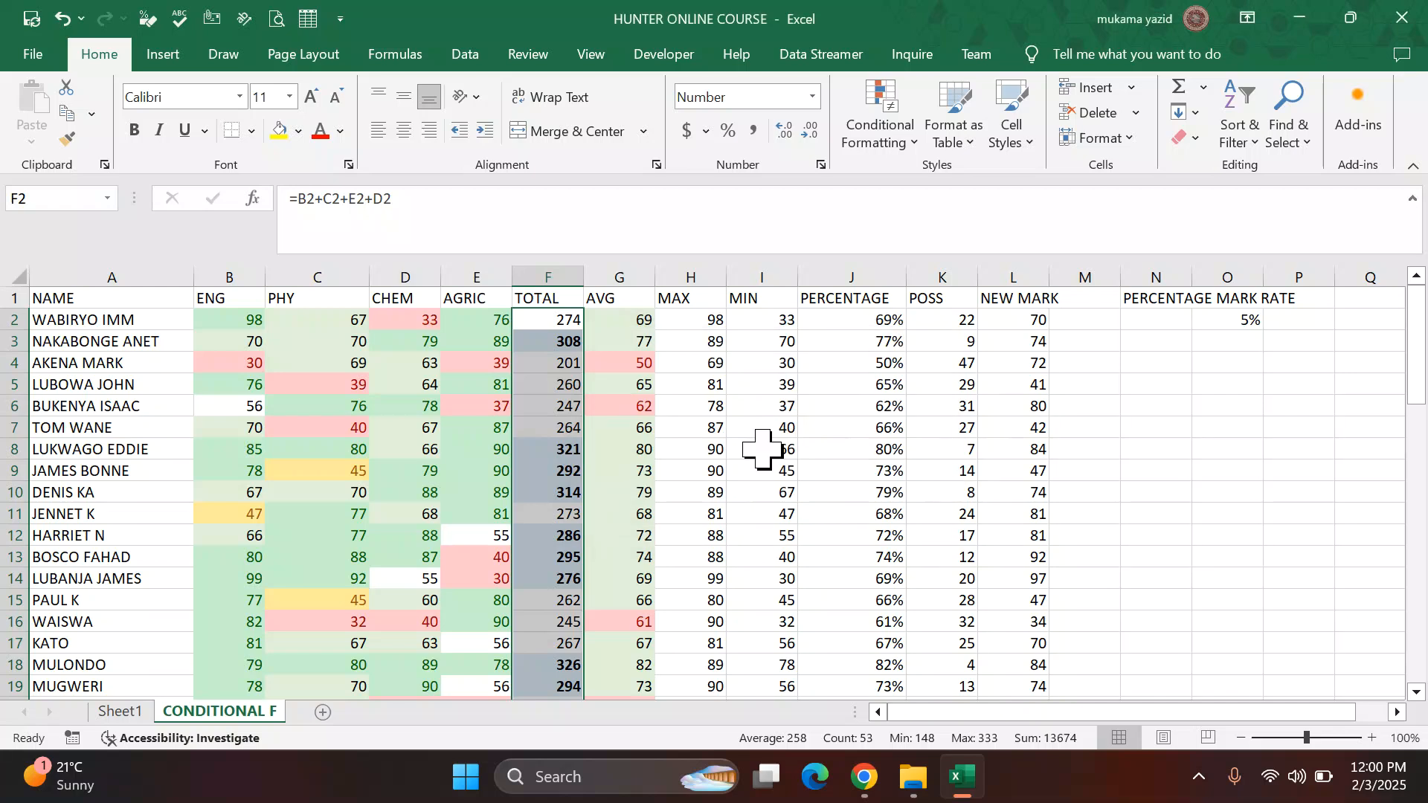
Step: Highlight the bottom 14 values in the TOTAL column with light red fill
{"action": "left_click", "coordinate": [915, 145]}
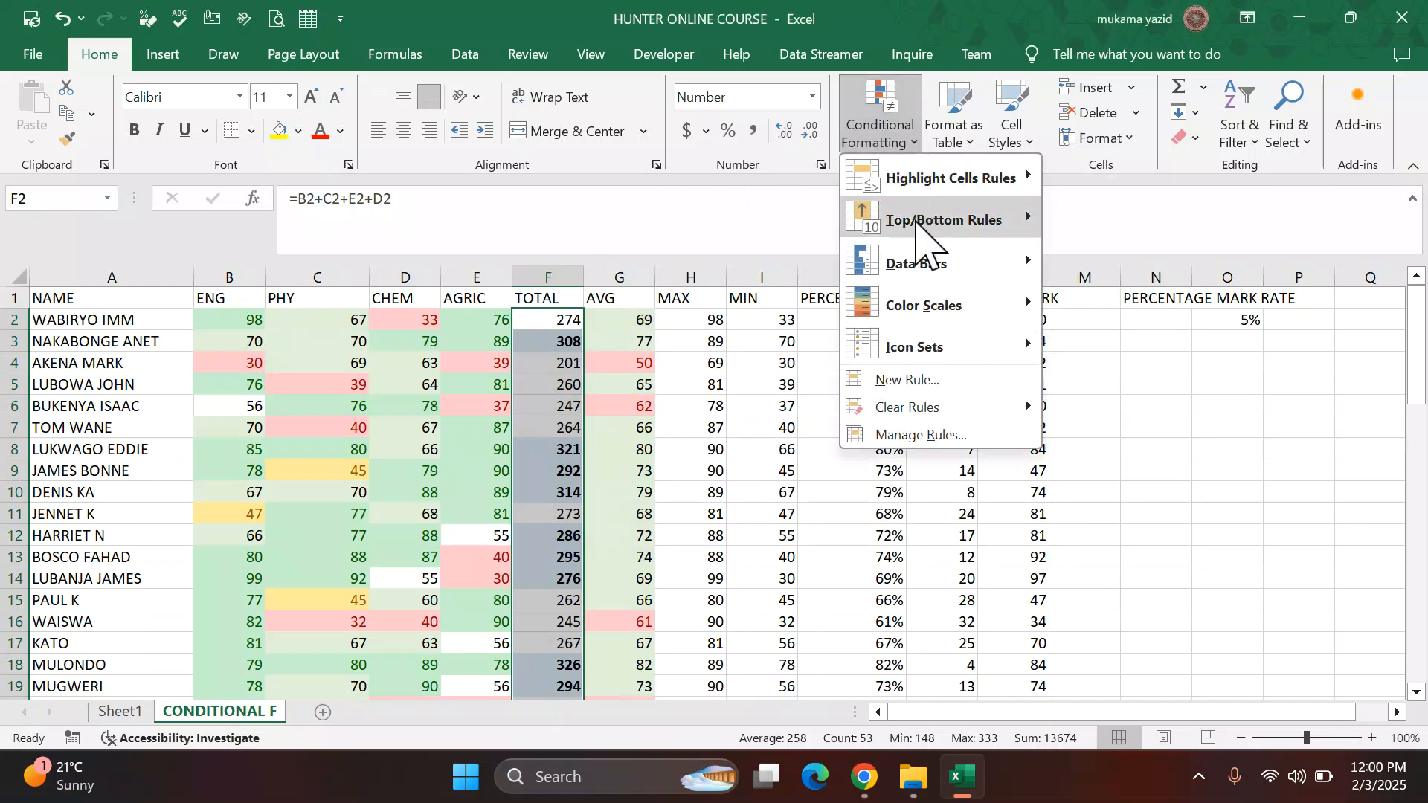
{"action": "mouse_move", "coordinate": [917, 223]}
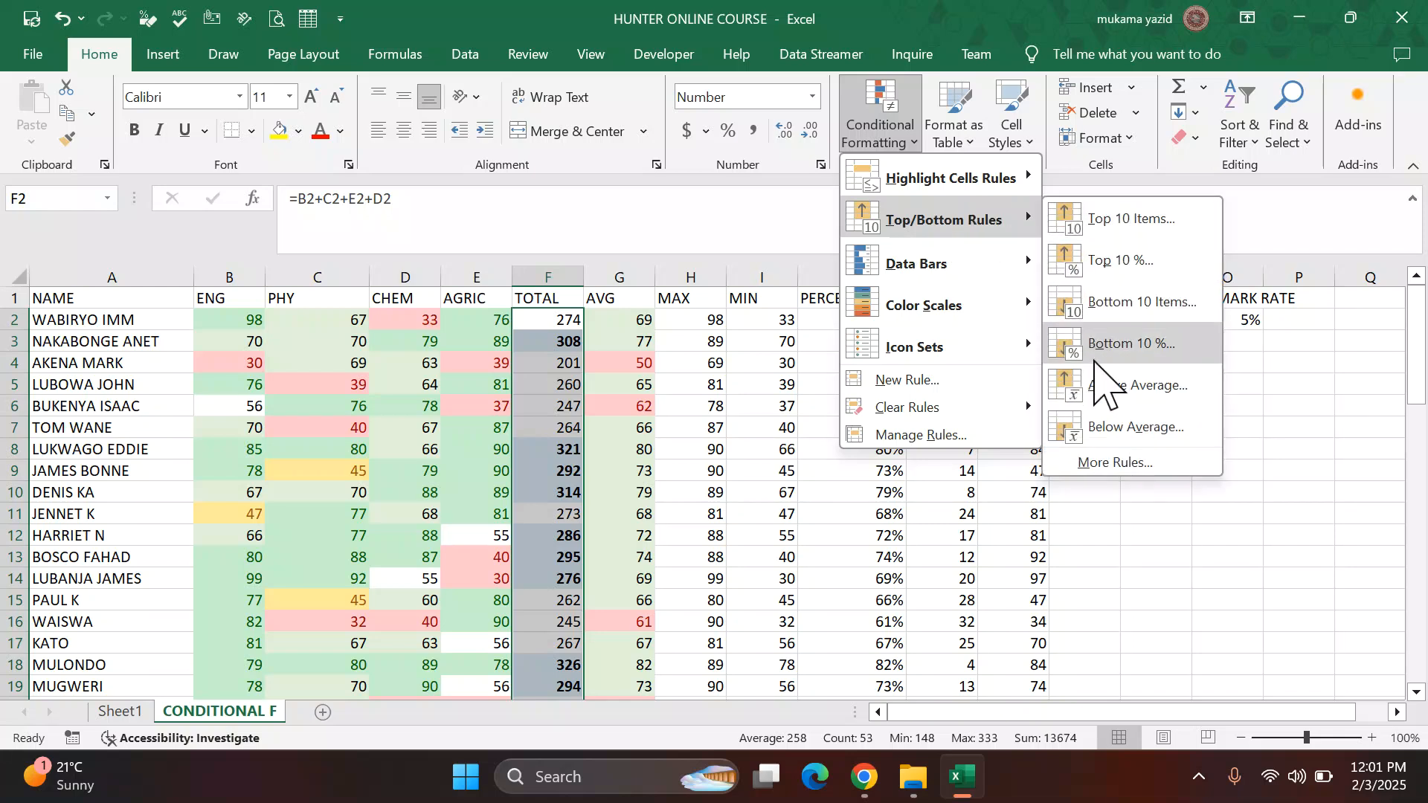
{"action": "left_click", "coordinate": [1115, 316]}
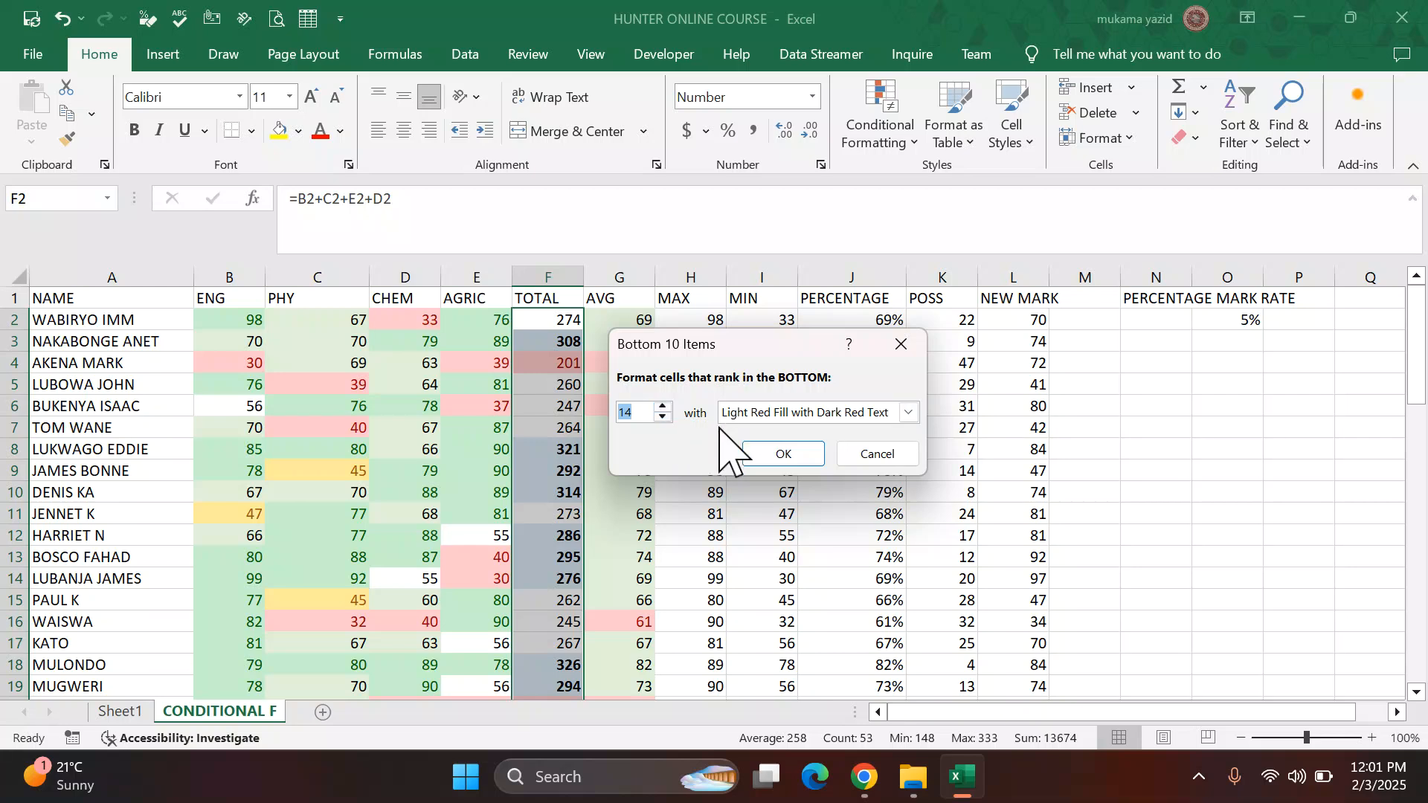
{"action": "left_click", "coordinate": [909, 413]}
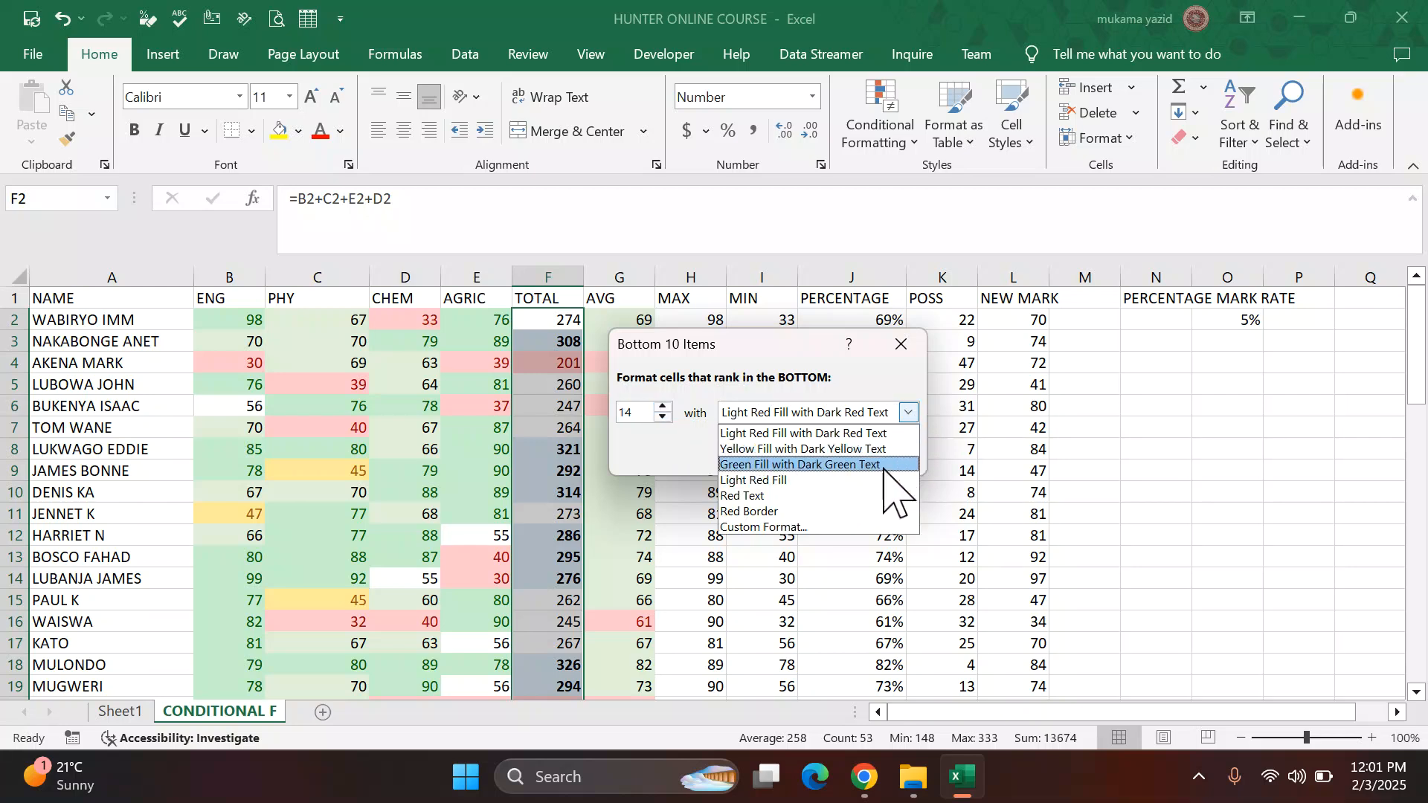
{"action": "left_click", "coordinate": [800, 481]}
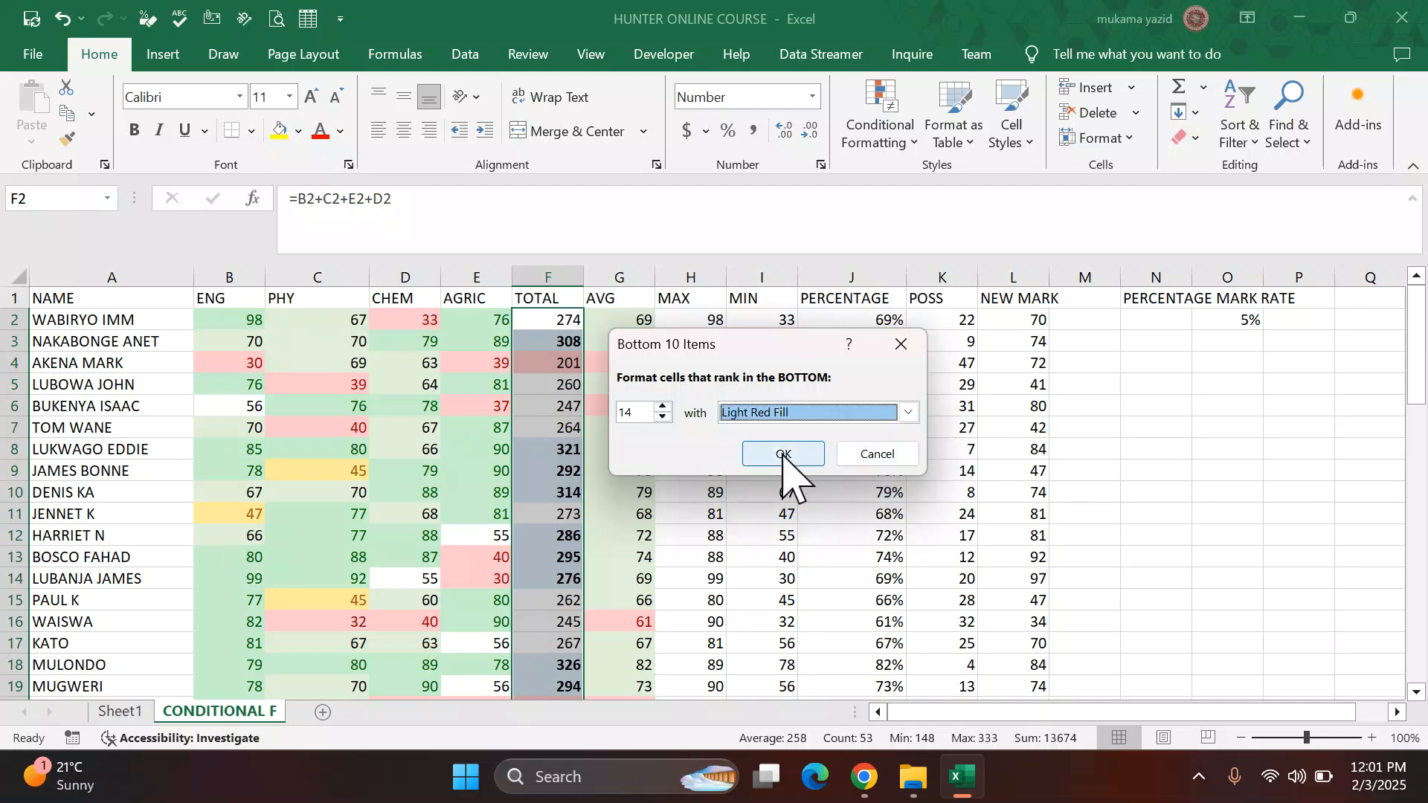
{"action": "left_click", "coordinate": [781, 455]}
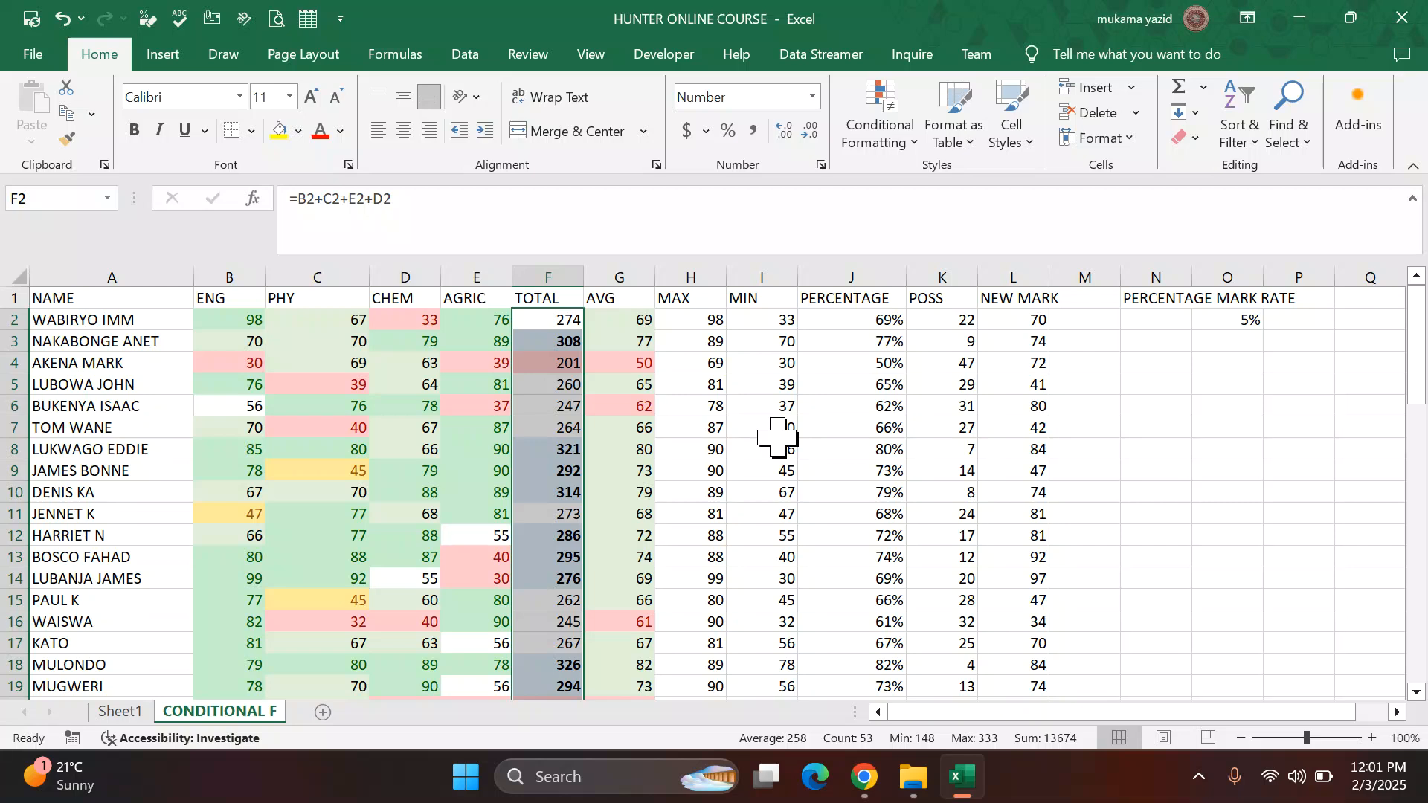
Step: Apply a Green-Yellow-Red color scale to the MAX column values from row 2 downward
{"action": "scroll", "coordinate": [777, 438], "scroll_direction": "down", "scroll_amount": 9}
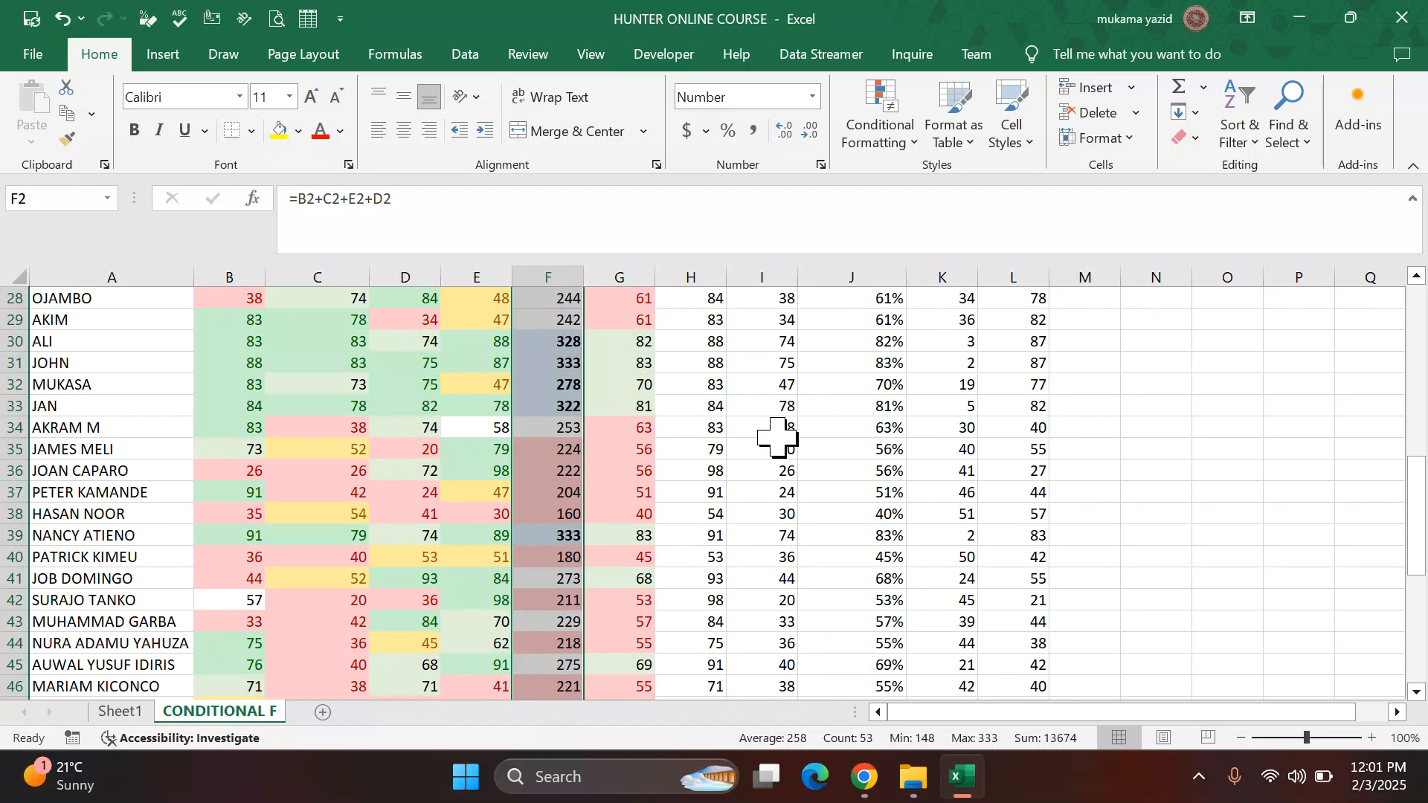
{"action": "scroll", "coordinate": [777, 438], "scroll_direction": "down", "scroll_amount": 1}
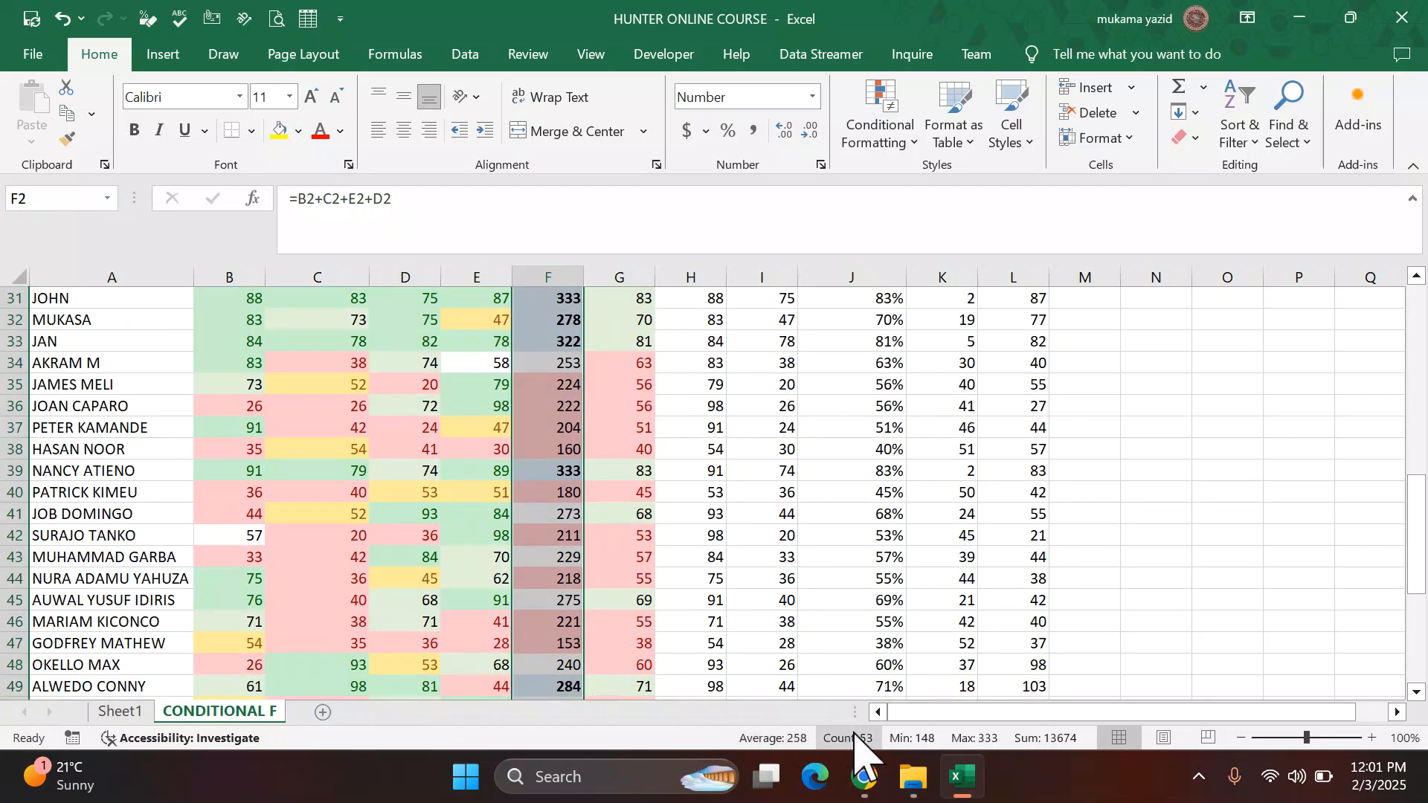
{"action": "left_click", "coordinate": [864, 778]}
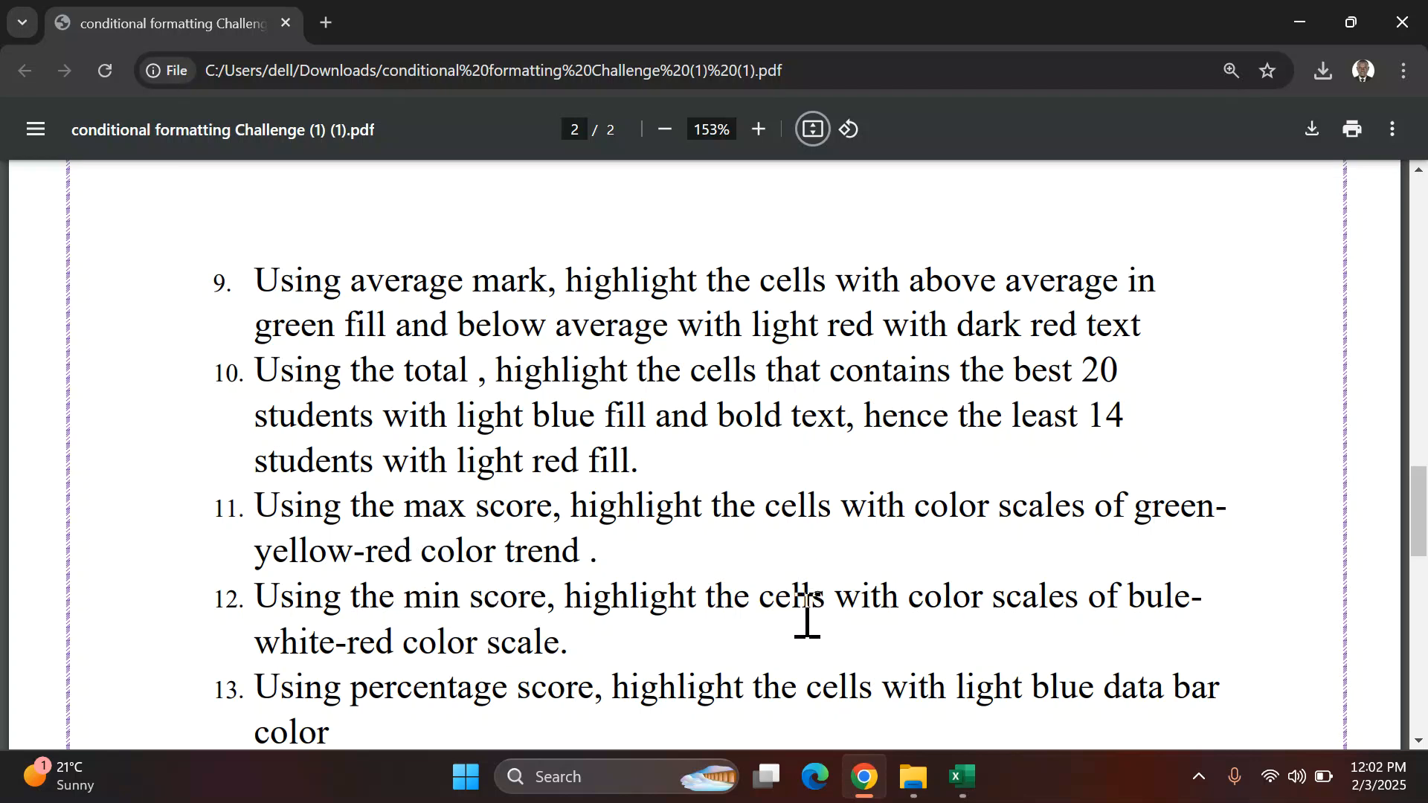
{"action": "left_click", "coordinate": [958, 778]}
{"action": "scroll", "coordinate": [794, 352], "scroll_direction": "up", "scroll_amount": 10}
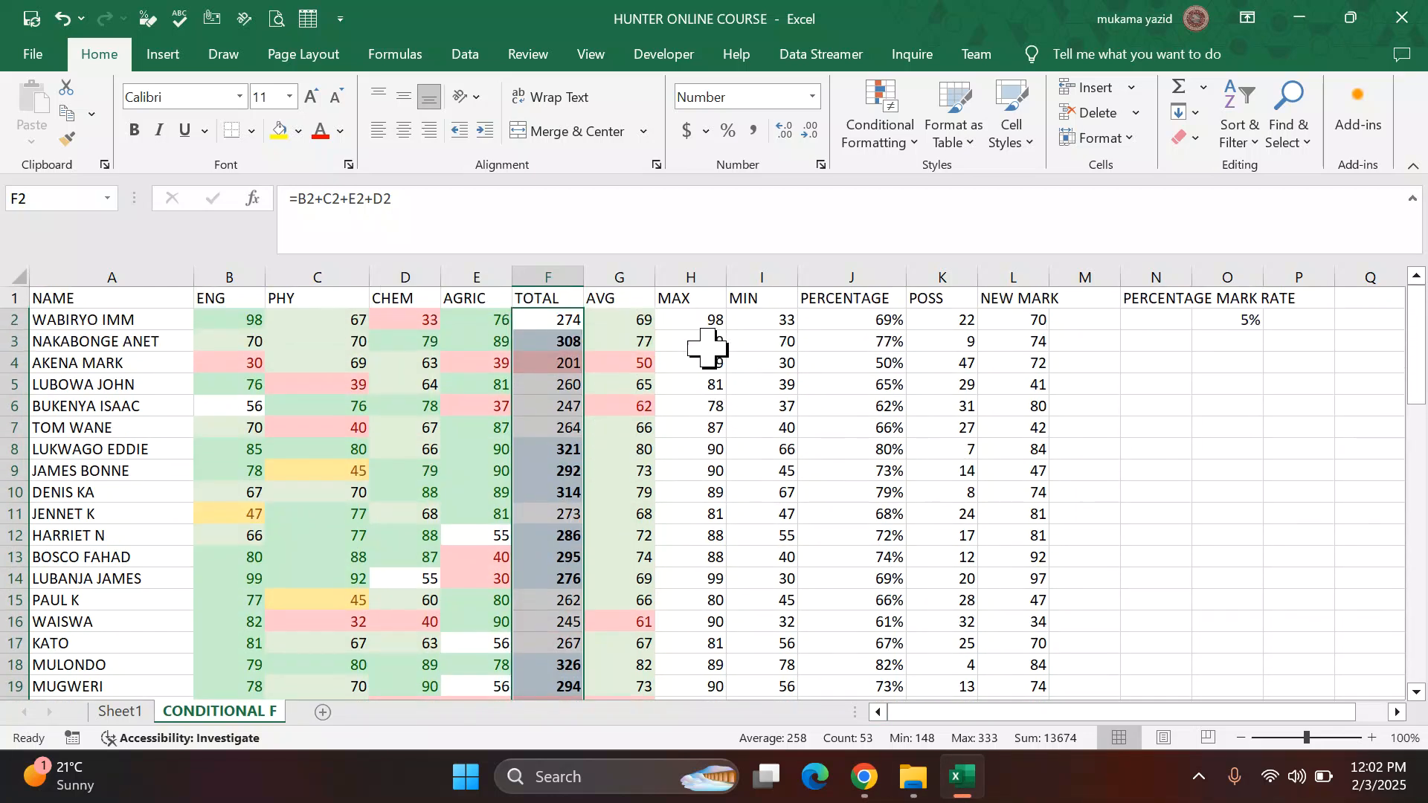
{"action": "left_click", "coordinate": [695, 299]}
{"action": "left_click", "coordinate": [699, 320]}
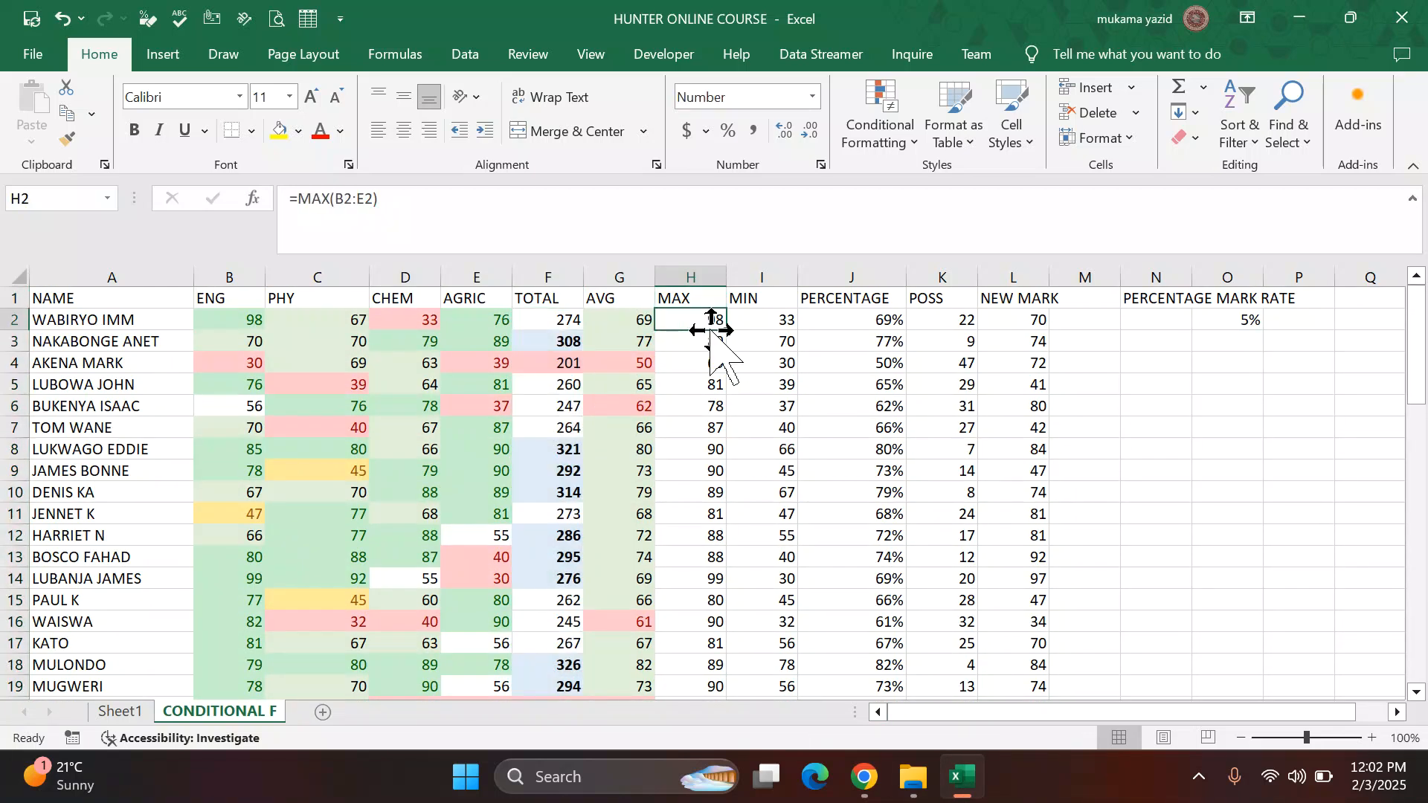
{"action": "key", "text": "ctrl+shift+Down"}
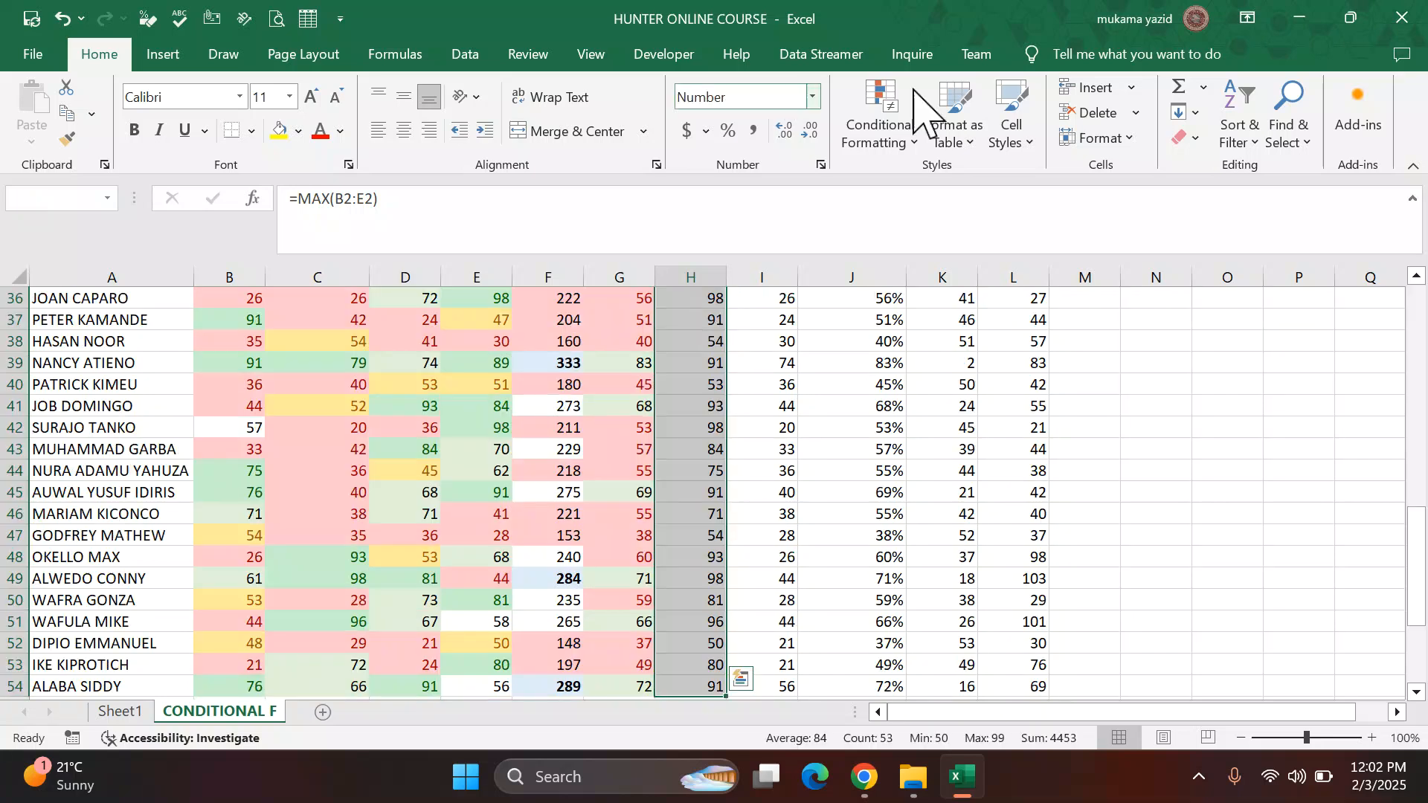
{"action": "left_click", "coordinate": [917, 134]}
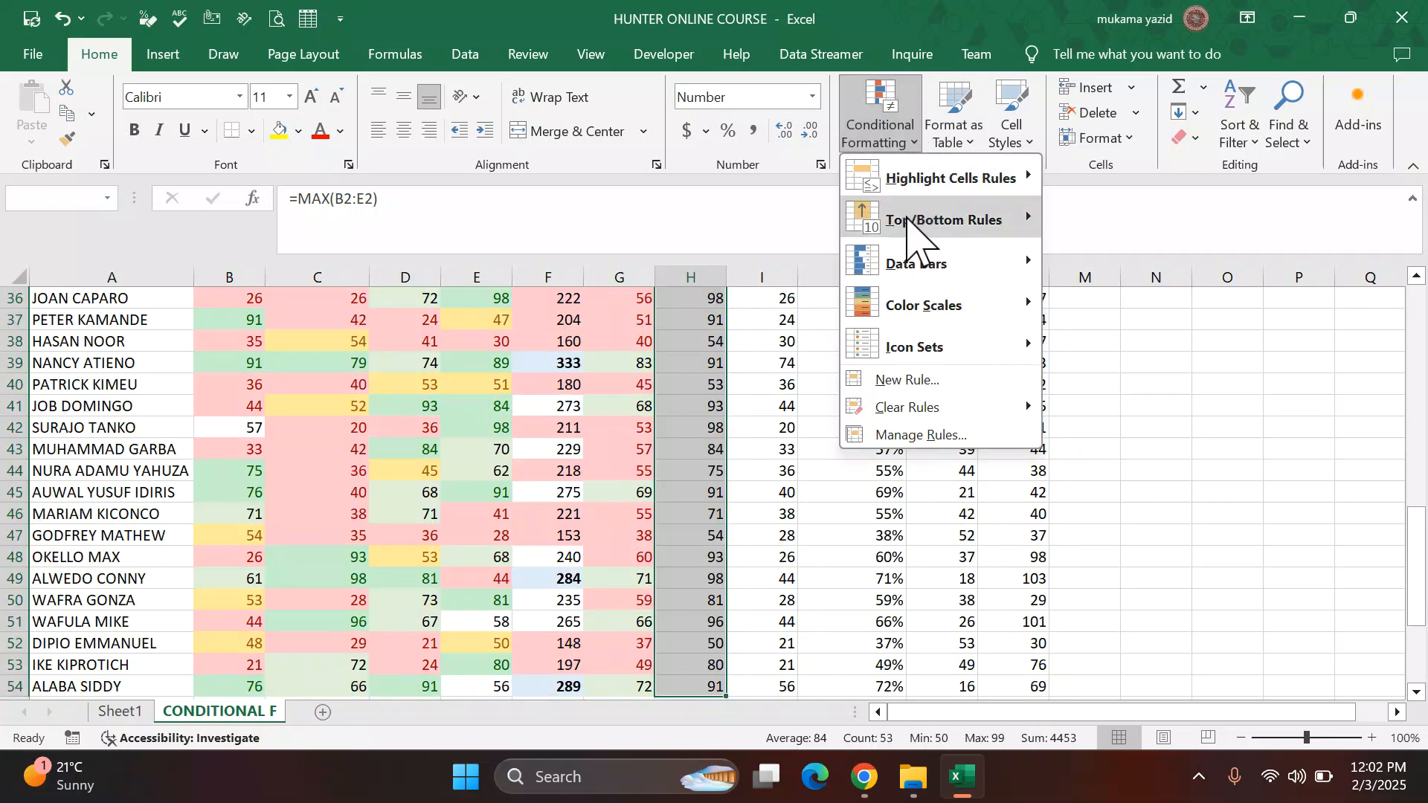
{"action": "mouse_move", "coordinate": [997, 313]}
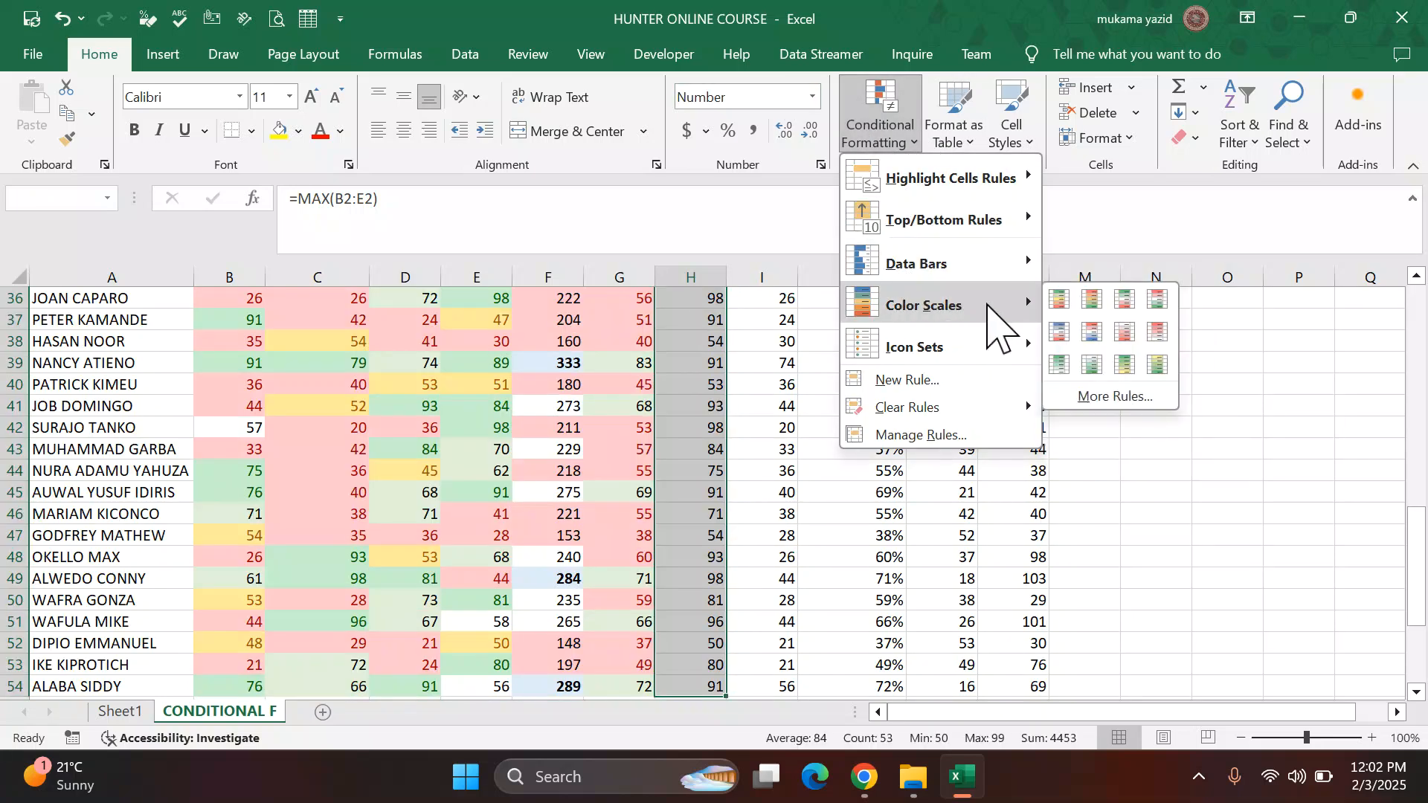
{"action": "left_click", "coordinate": [1074, 306]}
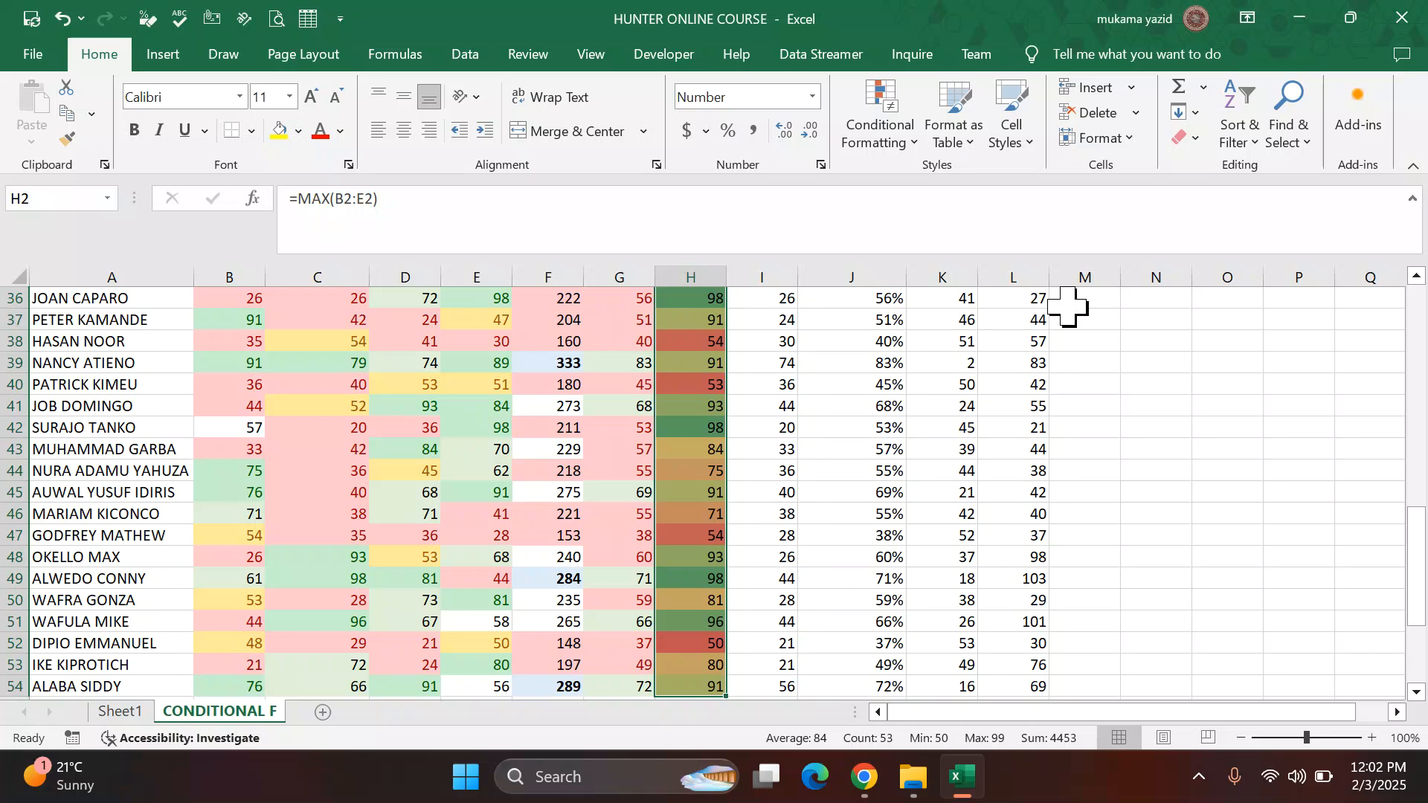
Step: Review the color-scaled MAX column and the next task in the PDF instructions
{"action": "left_click", "coordinate": [787, 424]}
{"action": "scroll", "coordinate": [789, 409], "scroll_direction": "up", "scroll_amount": 8}
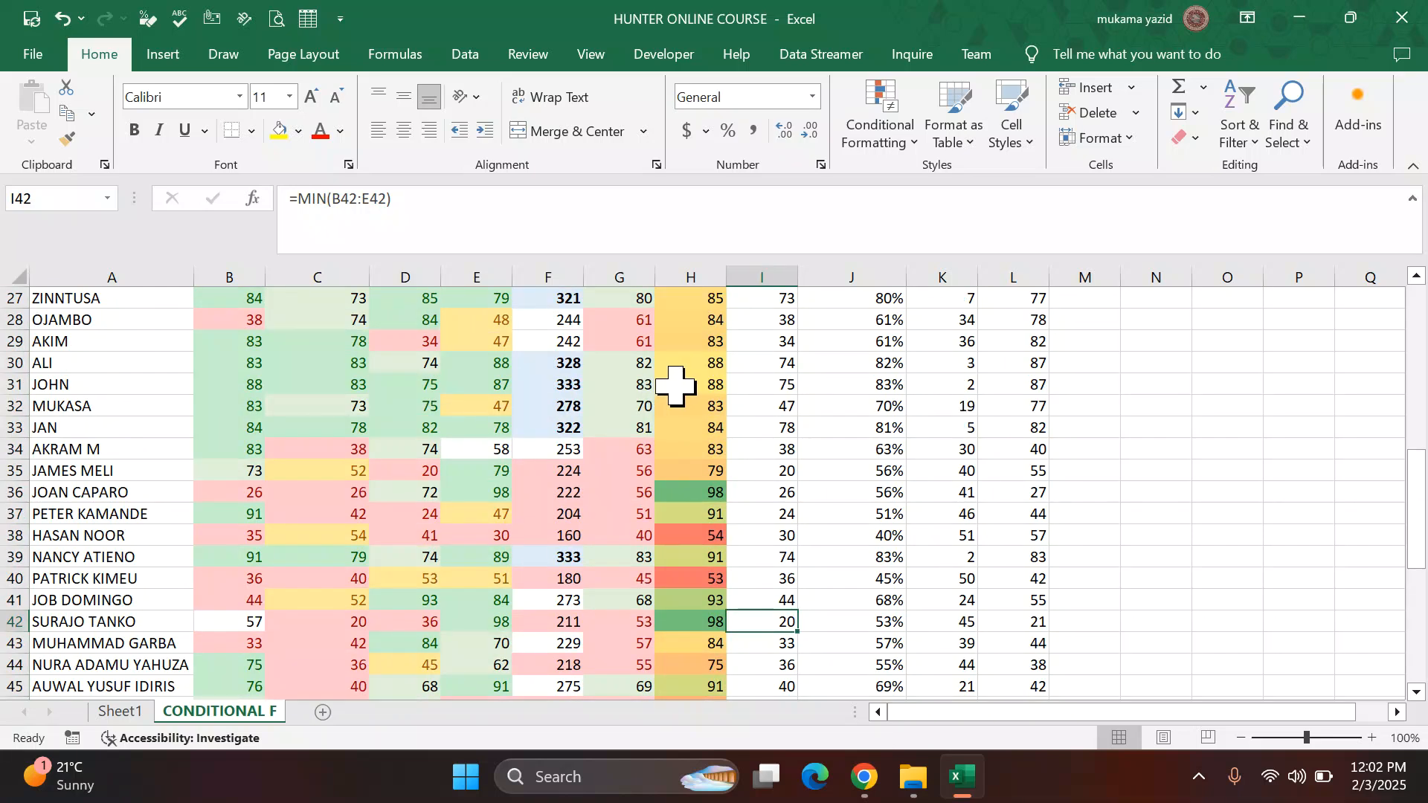
{"action": "scroll", "coordinate": [736, 398], "scroll_direction": "up", "scroll_amount": 4}
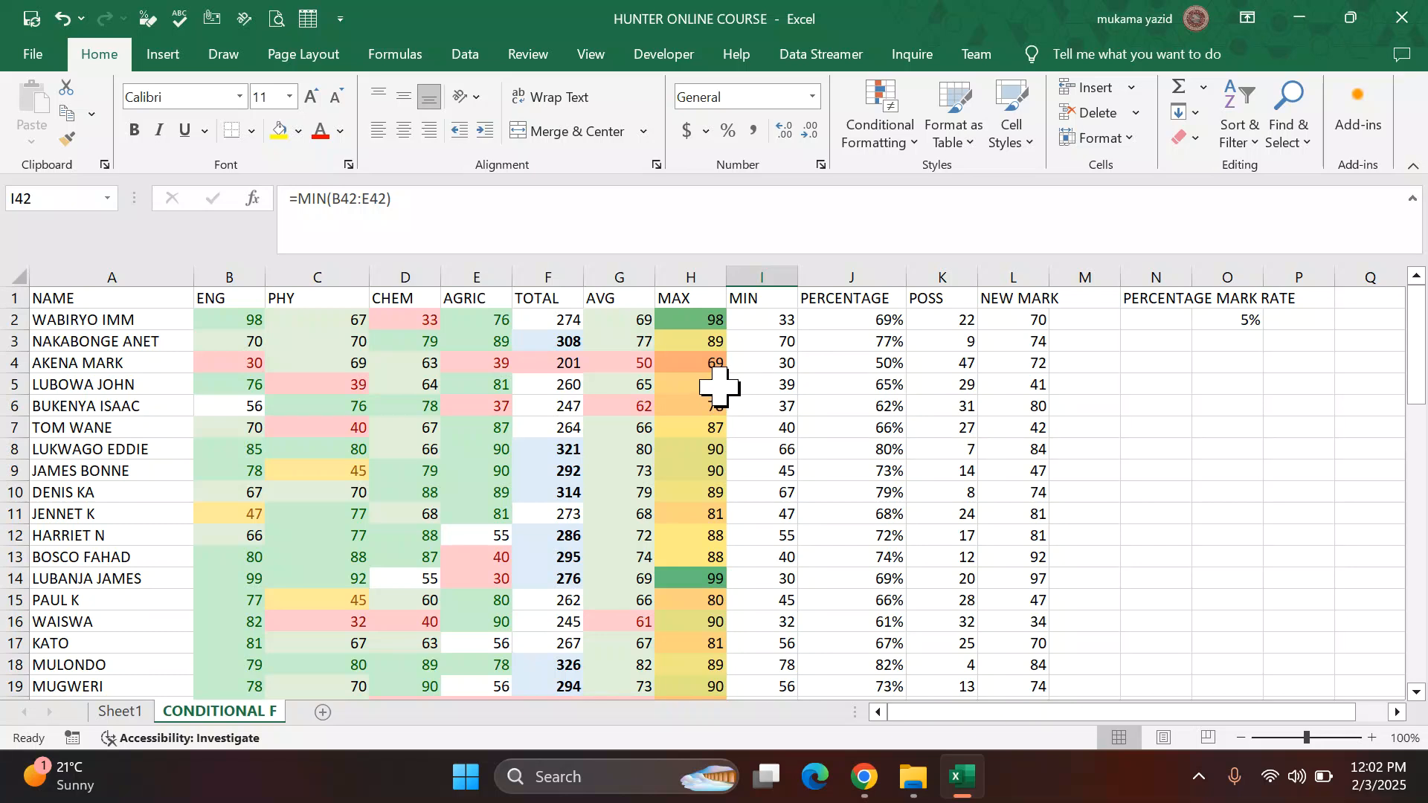
{"action": "scroll", "coordinate": [717, 383], "scroll_direction": "down", "scroll_amount": 9}
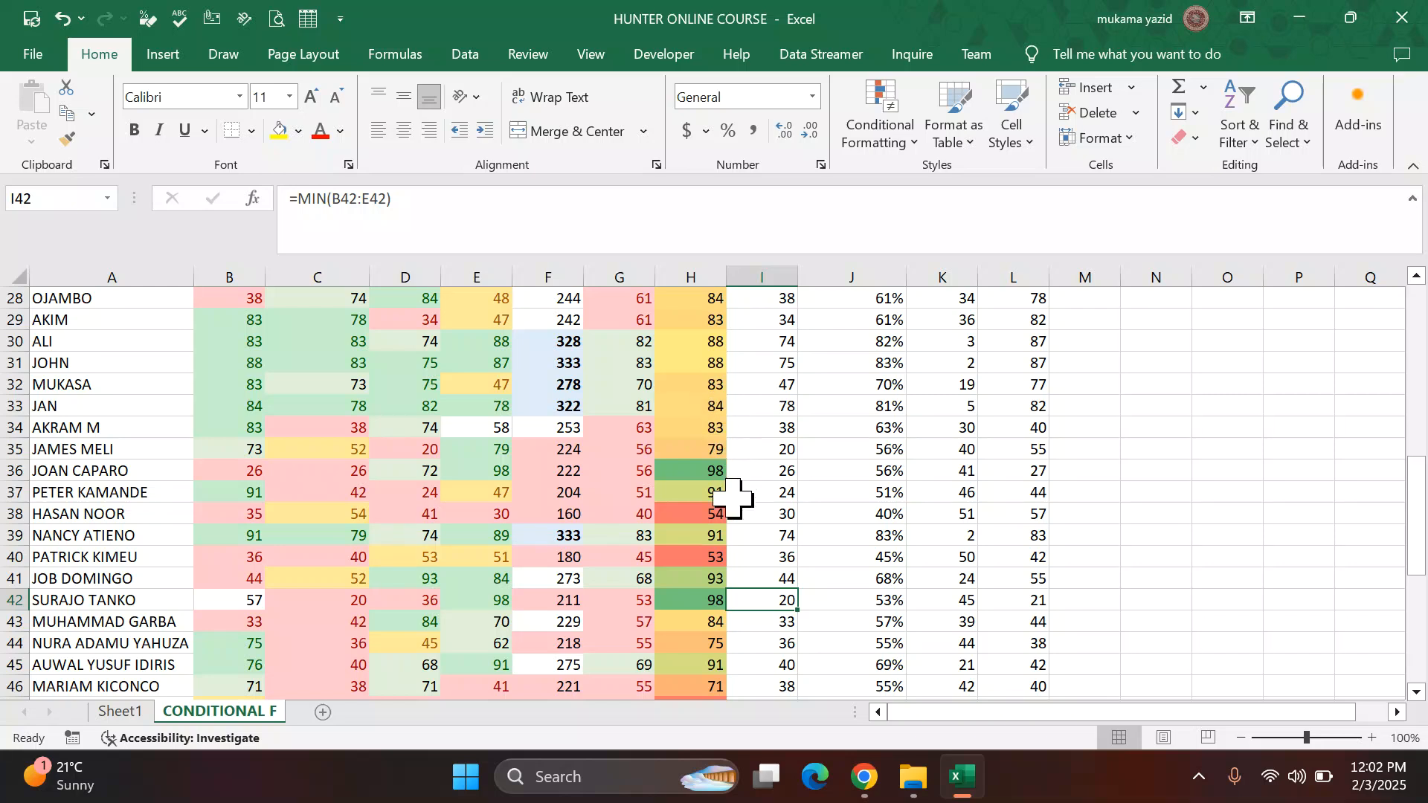
{"action": "scroll", "coordinate": [736, 498], "scroll_direction": "up", "scroll_amount": 1}
{"action": "scroll", "coordinate": [777, 427], "scroll_direction": "up", "scroll_amount": 8}
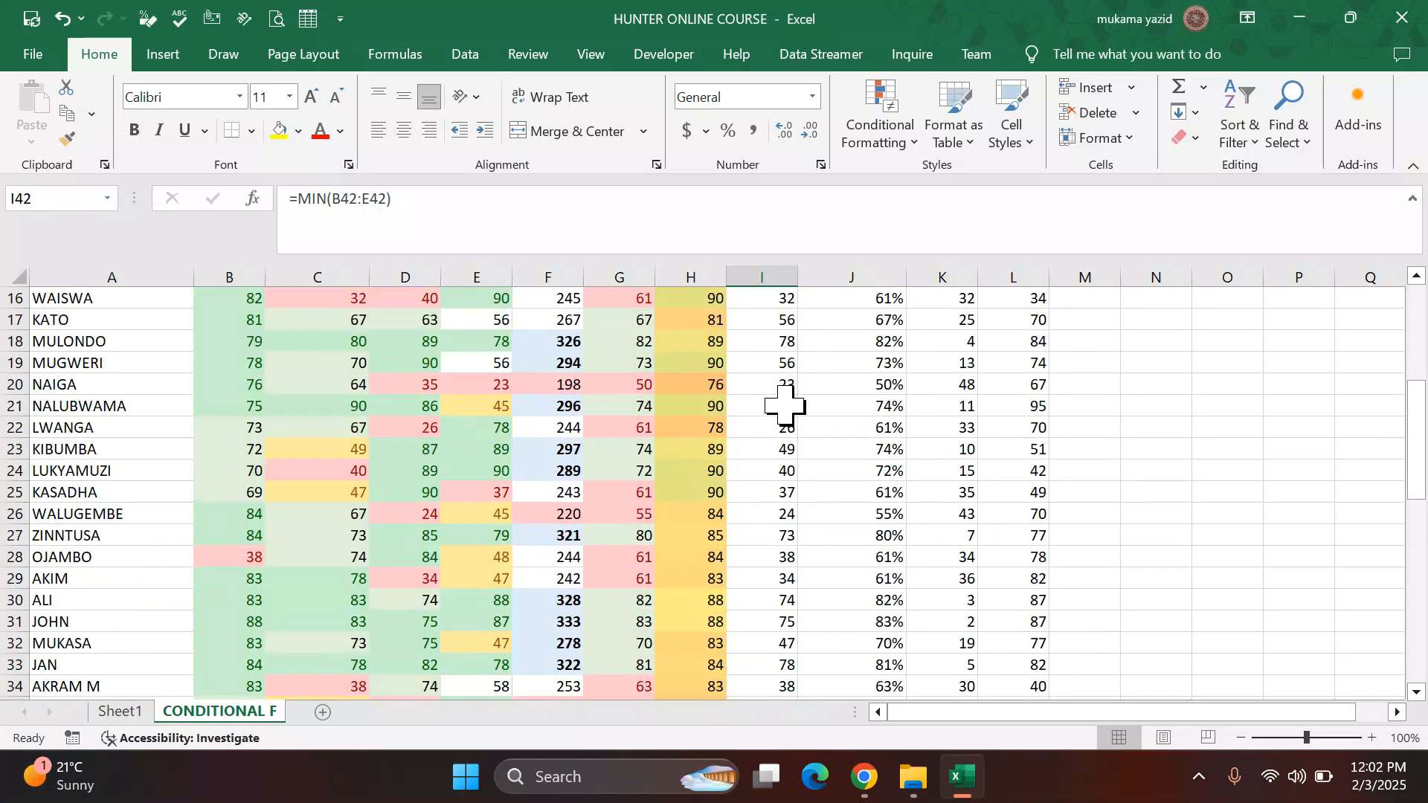
{"action": "mouse_move", "coordinate": [914, 781]}
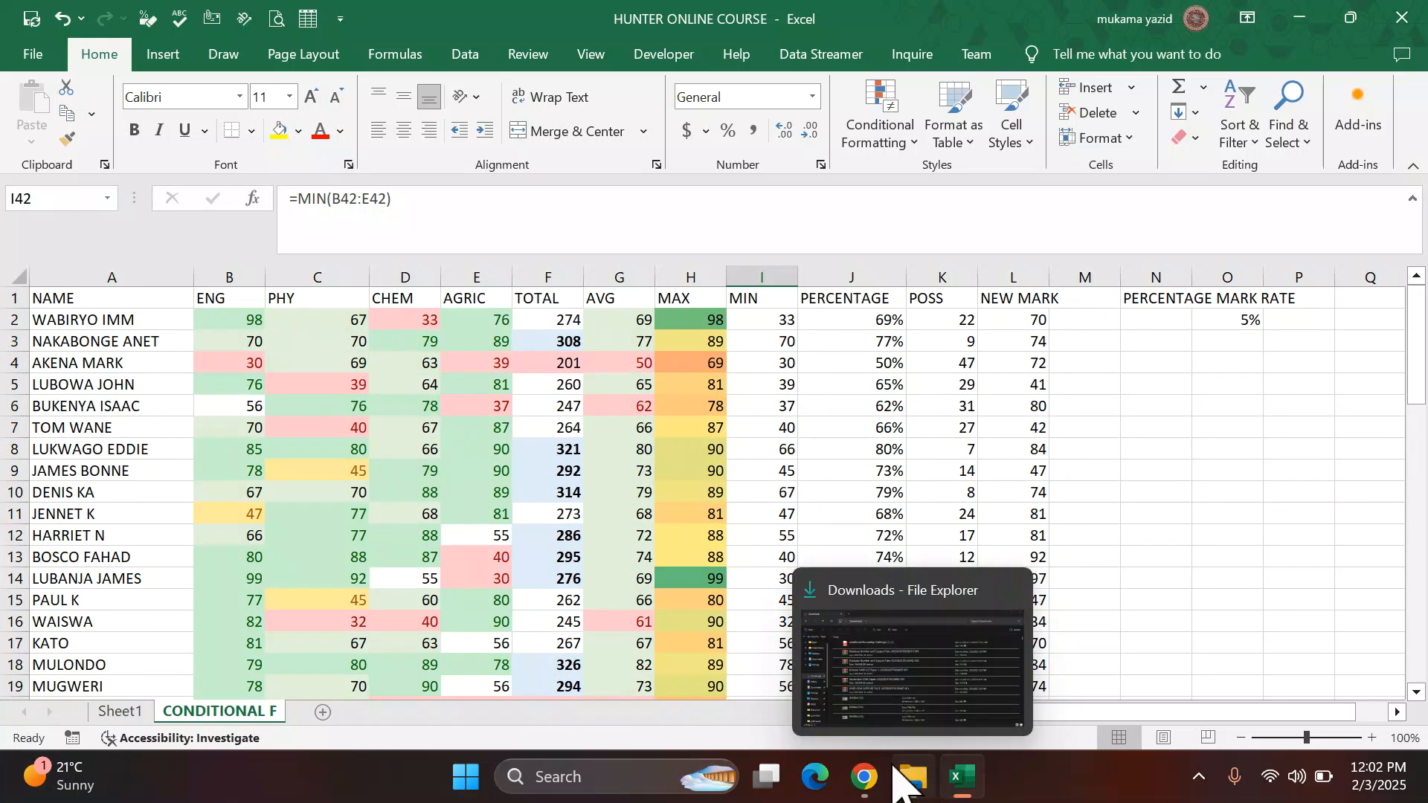
{"action": "left_click", "coordinate": [863, 776]}
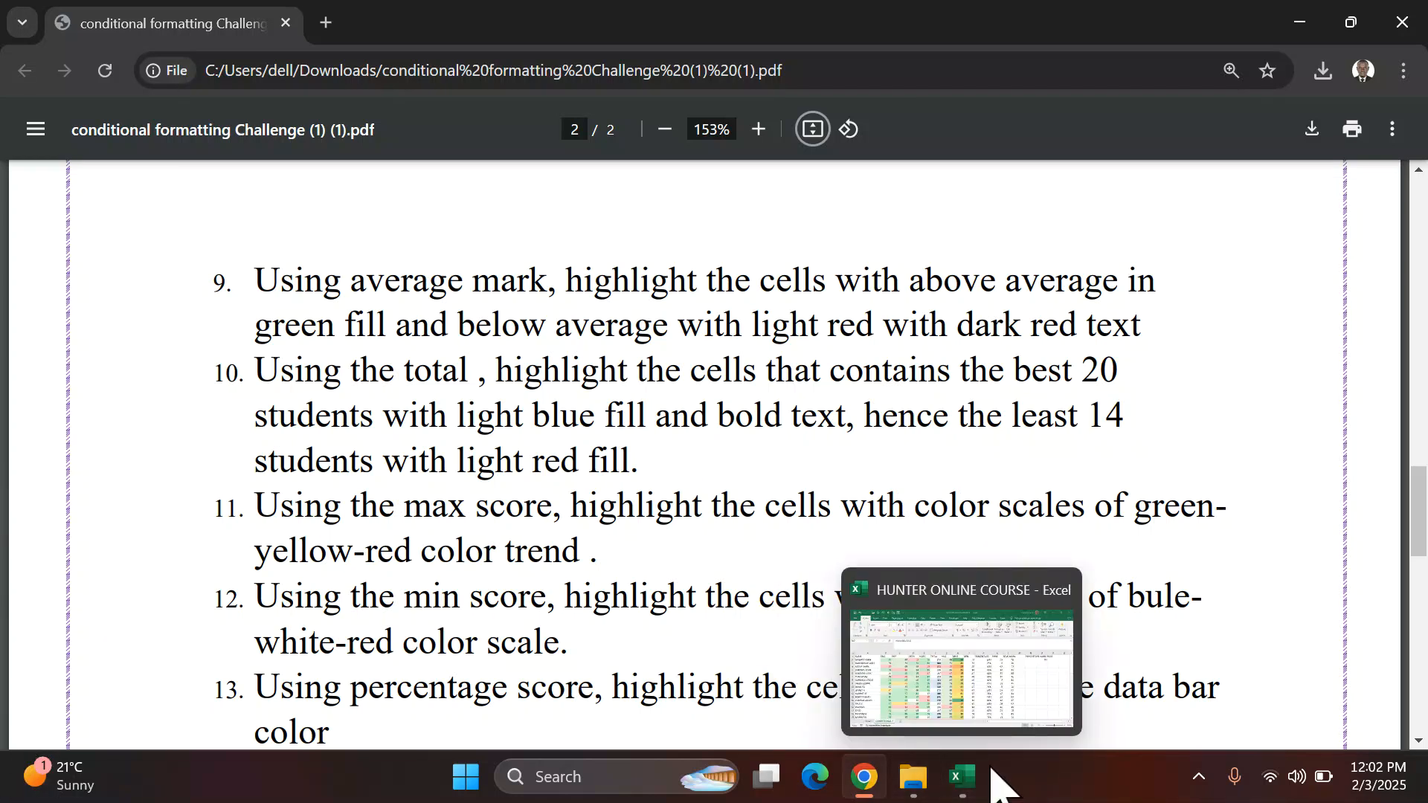
{"action": "left_click", "coordinate": [964, 779]}
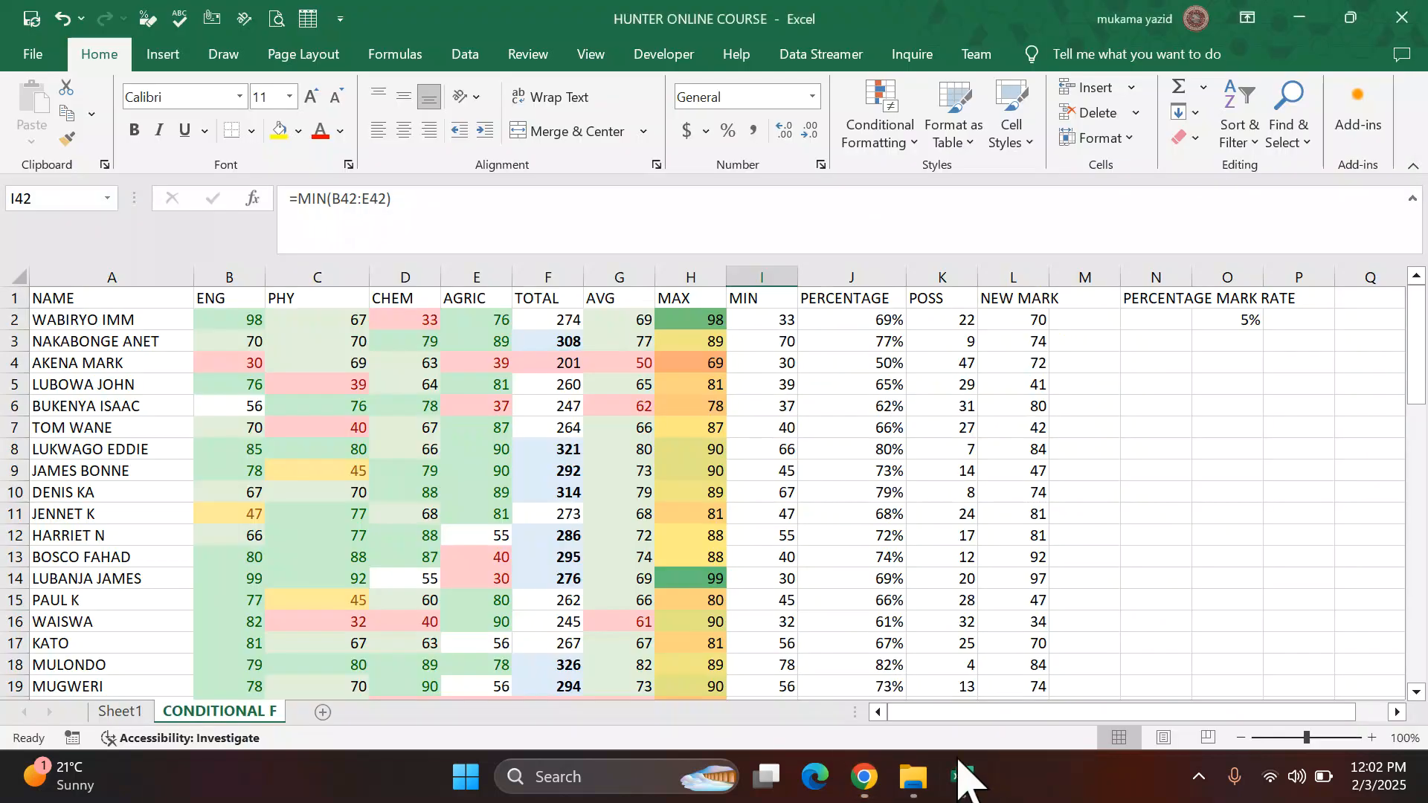
Step: Apply a Blue-White-Red color scale to the MIN column values from row 2 downward
{"action": "left_click", "coordinate": [773, 303]}
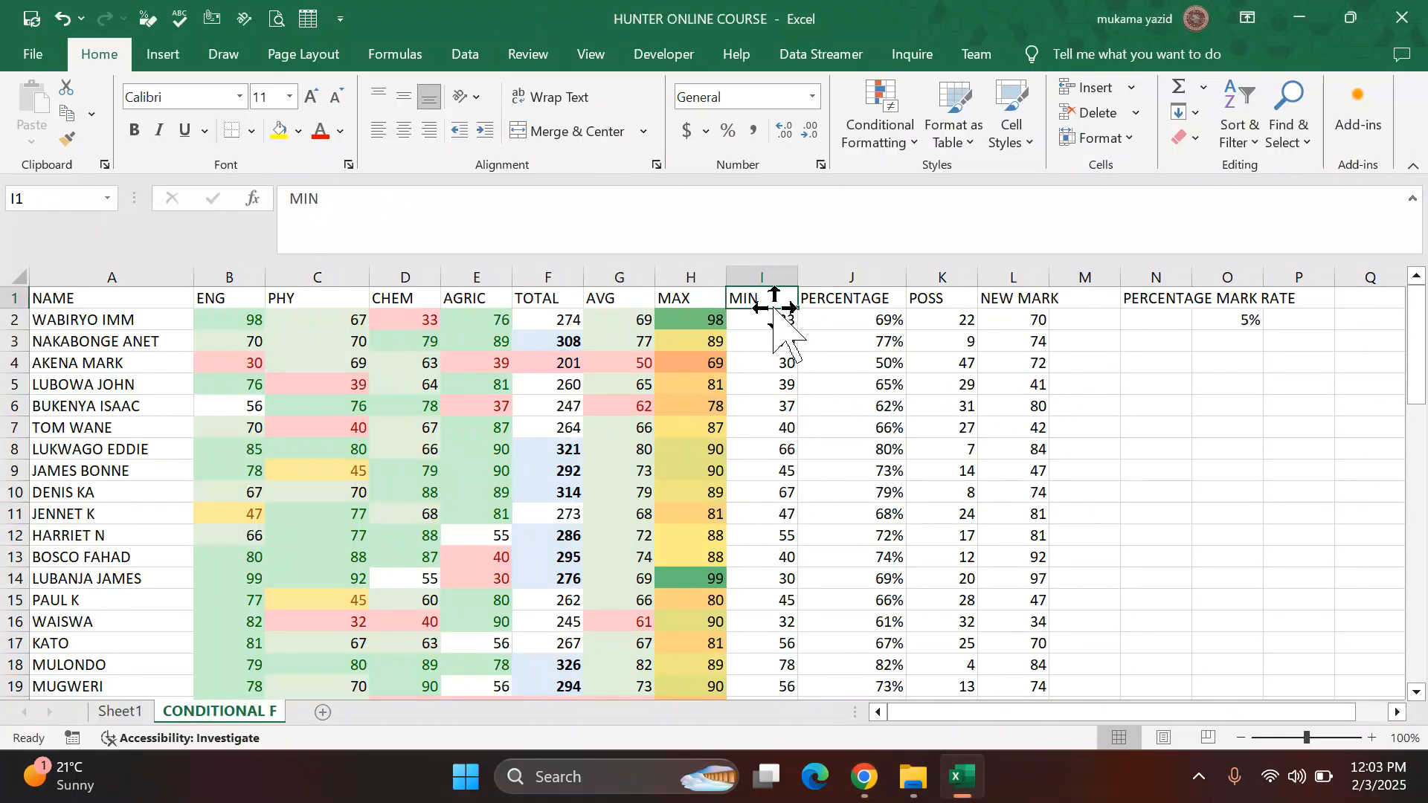
{"action": "left_click", "coordinate": [773, 323]}
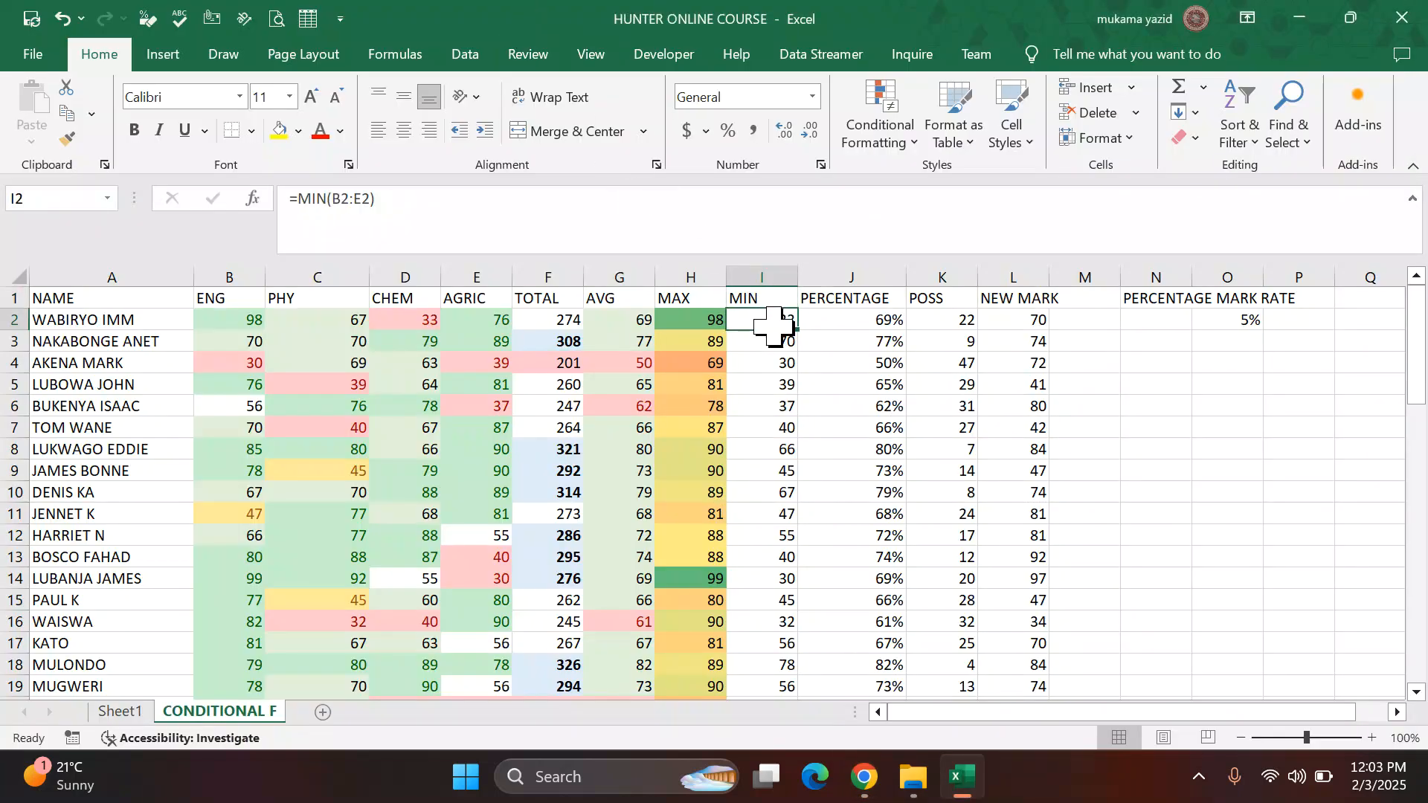
{"action": "key", "text": "ctrl+shift+Down"}
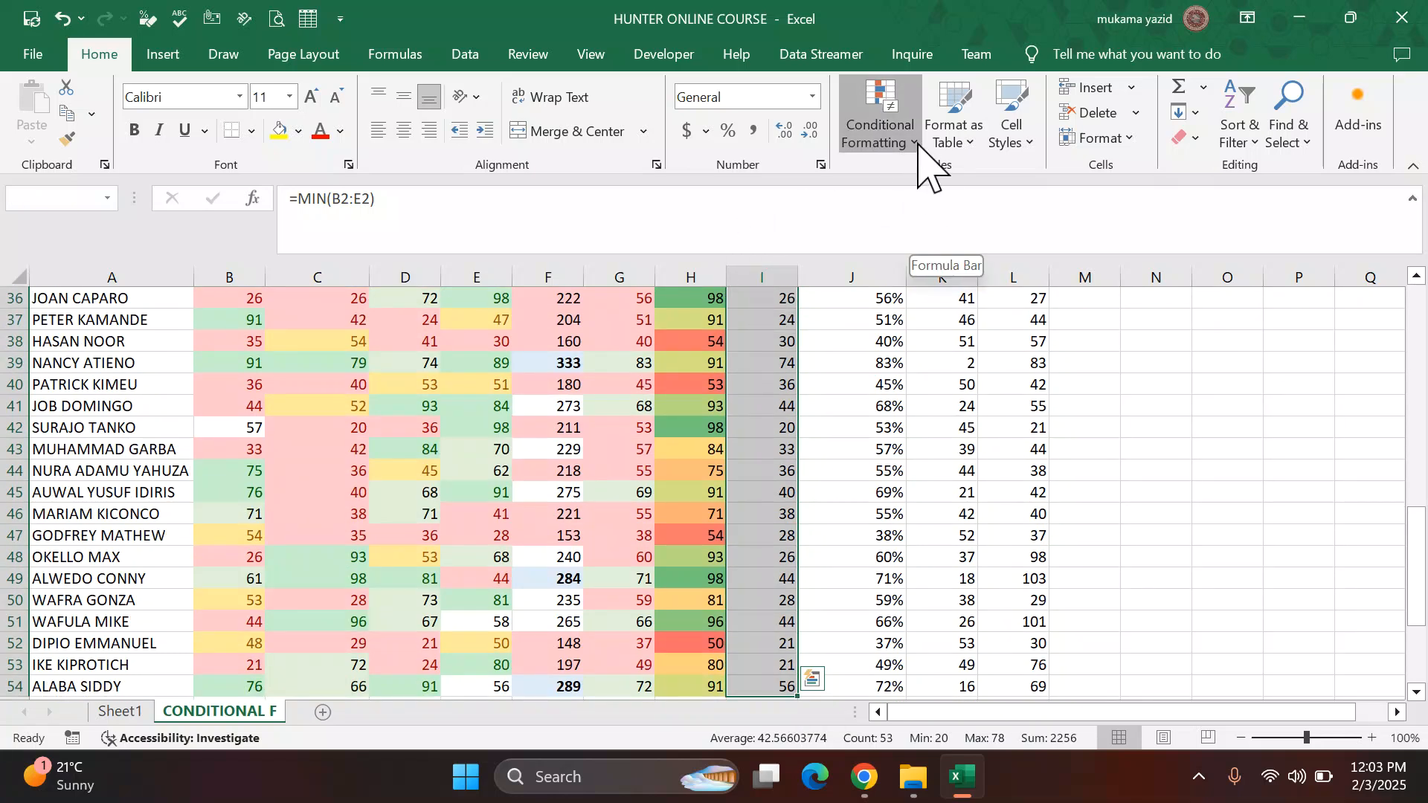
{"action": "left_click", "coordinate": [881, 131]}
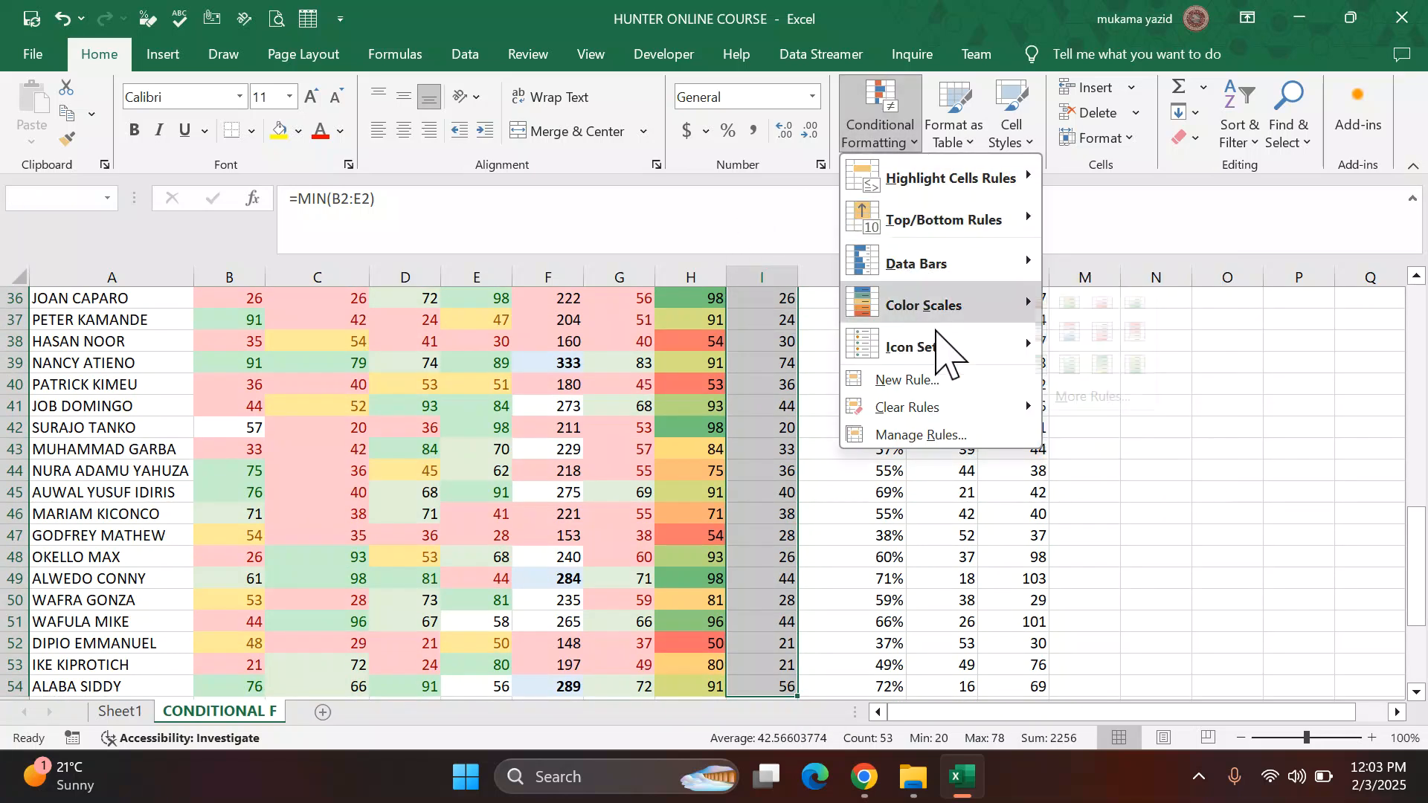
{"action": "mouse_move", "coordinate": [1034, 344]}
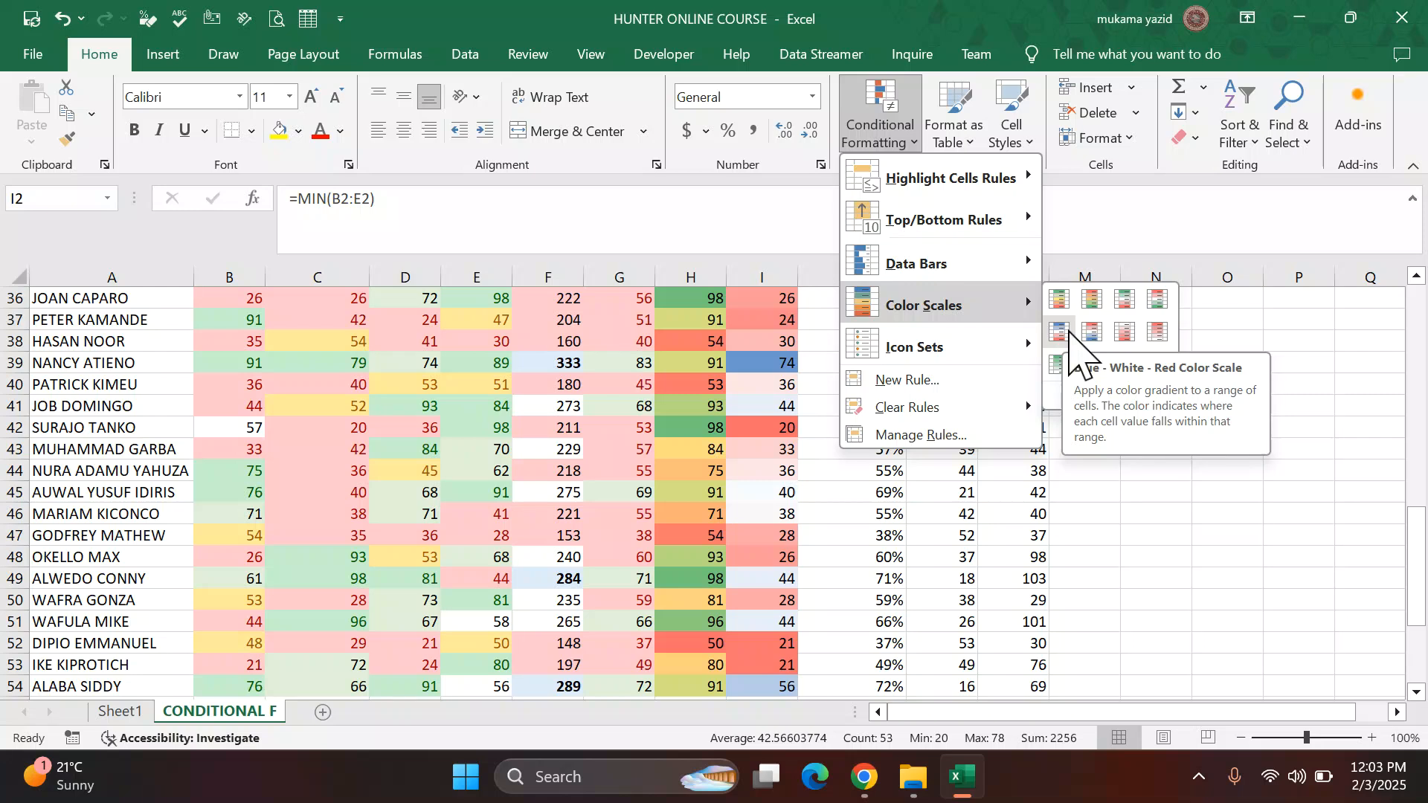
{"action": "left_click", "coordinate": [1068, 334]}
{"action": "left_click", "coordinate": [876, 362]}
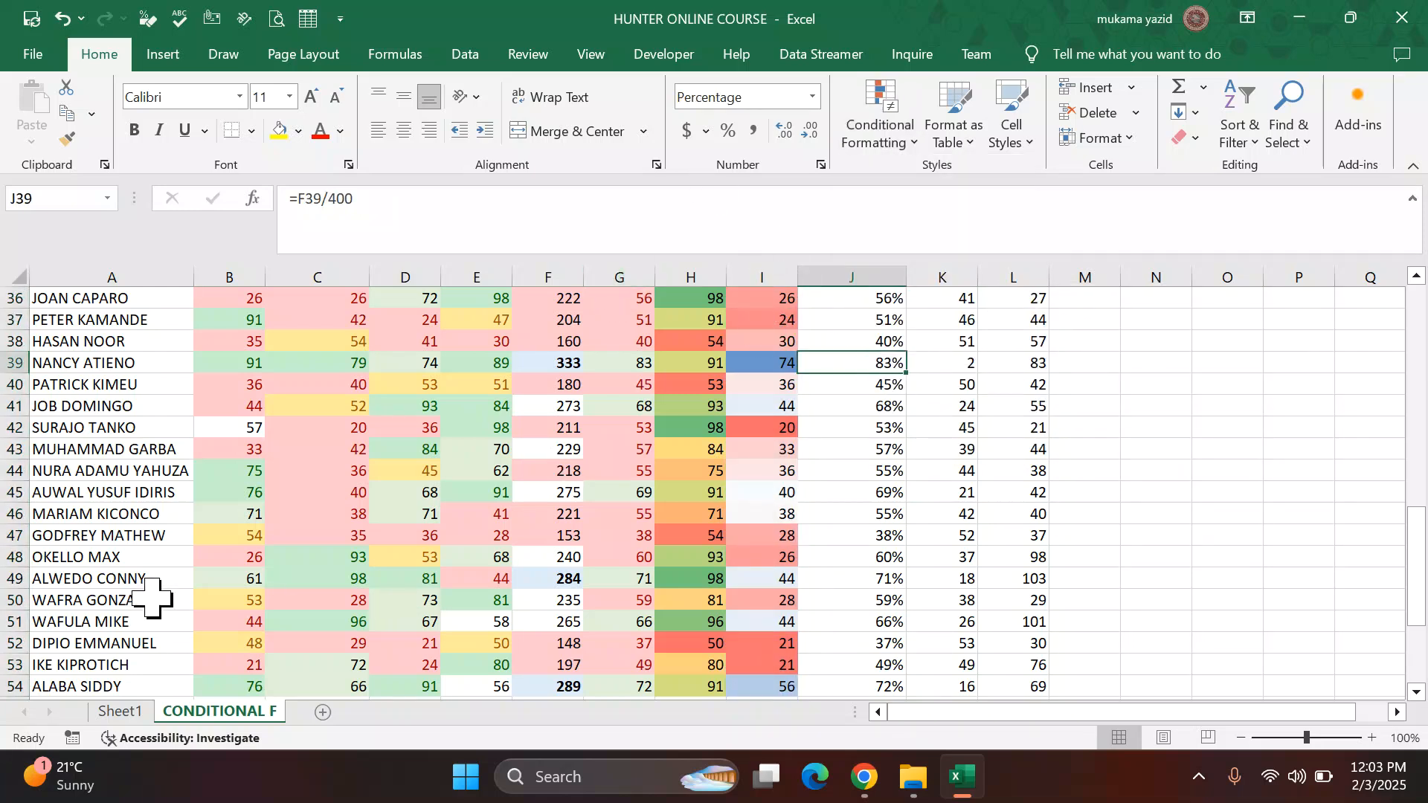
Step: Review the color-scaled MIN column and read the following tasks in the PDF instructions
{"action": "scroll", "coordinate": [788, 402], "scroll_direction": "up", "scroll_amount": 4}
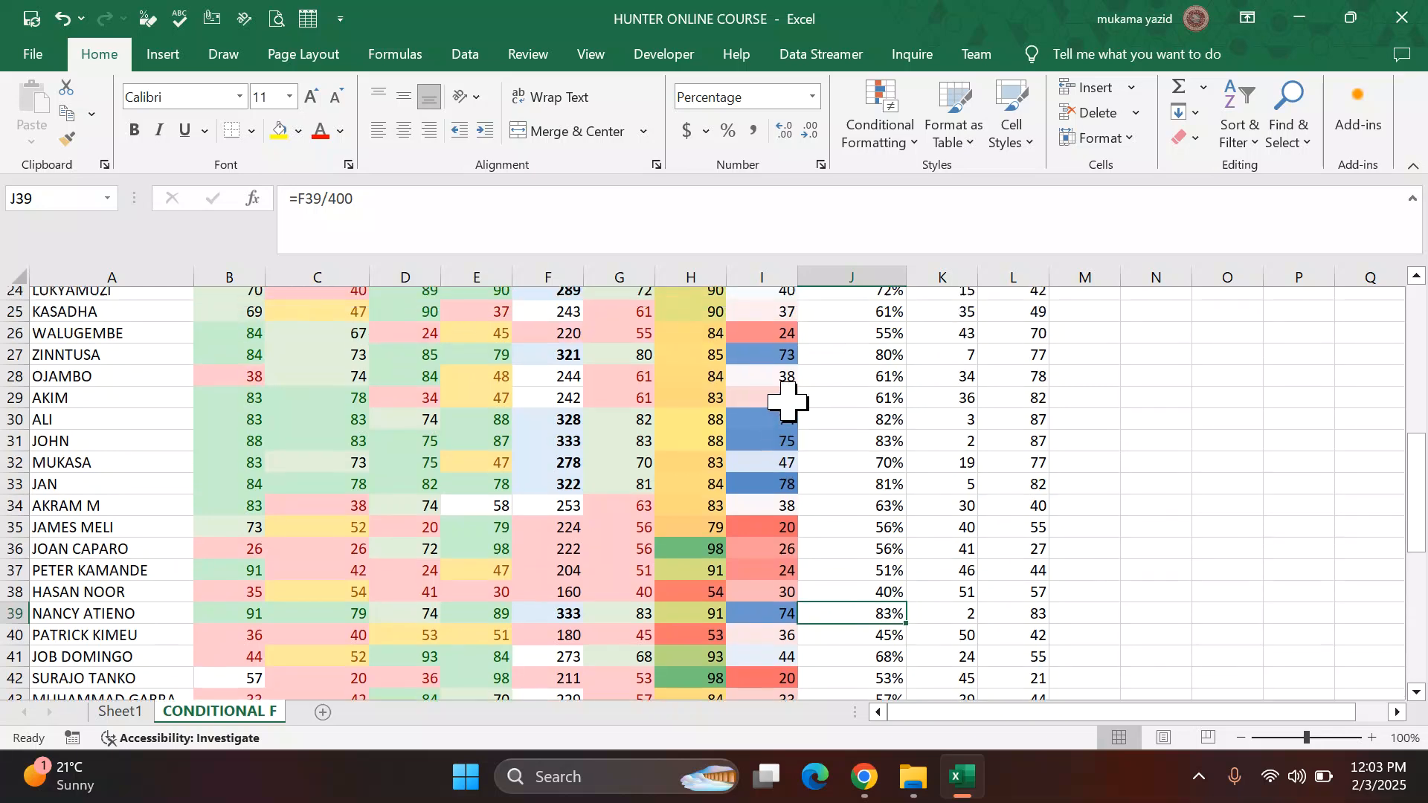
{"action": "scroll", "coordinate": [788, 402], "scroll_direction": "up", "scroll_amount": 4}
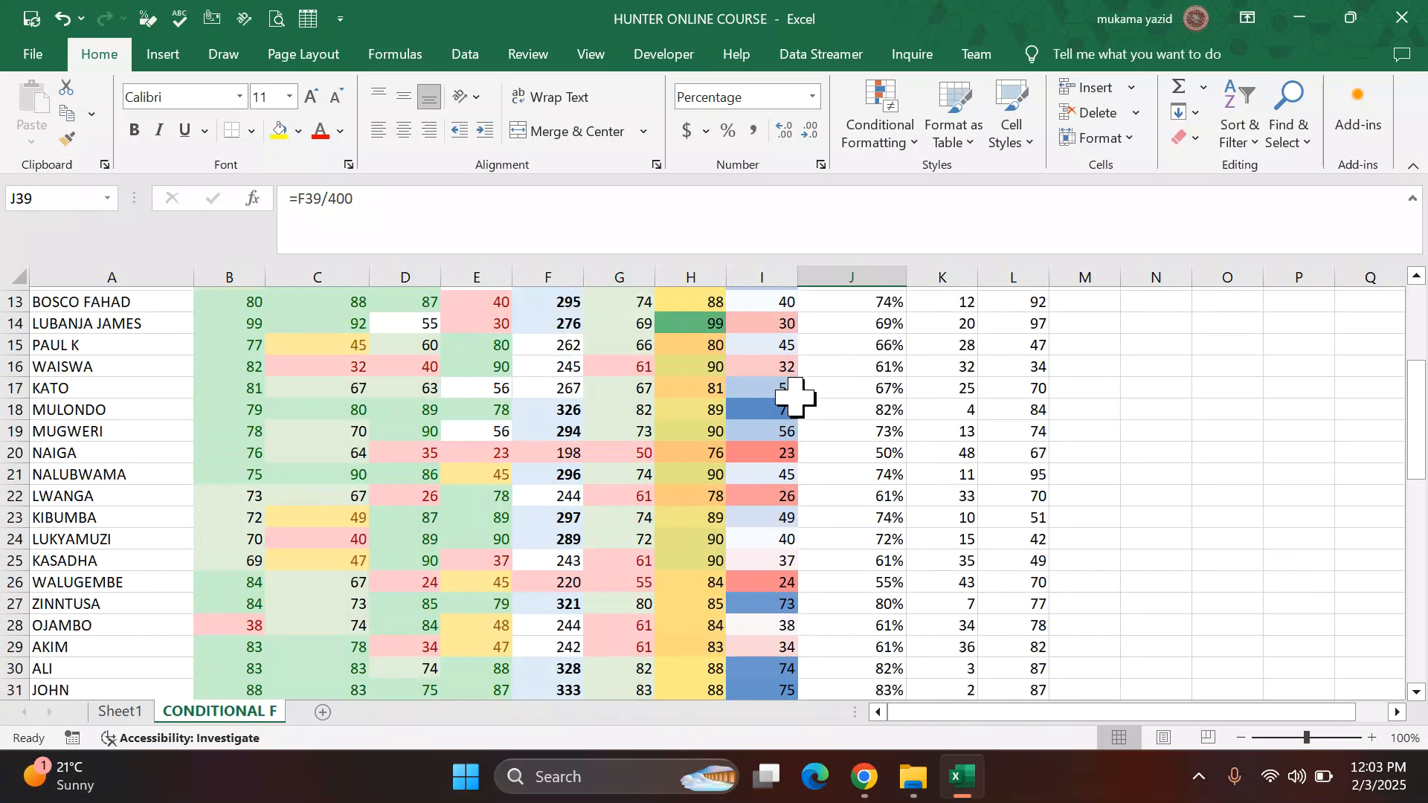
{"action": "scroll", "coordinate": [794, 398], "scroll_direction": "up", "scroll_amount": 1}
{"action": "scroll", "coordinate": [794, 396], "scroll_direction": "up", "scroll_amount": 3}
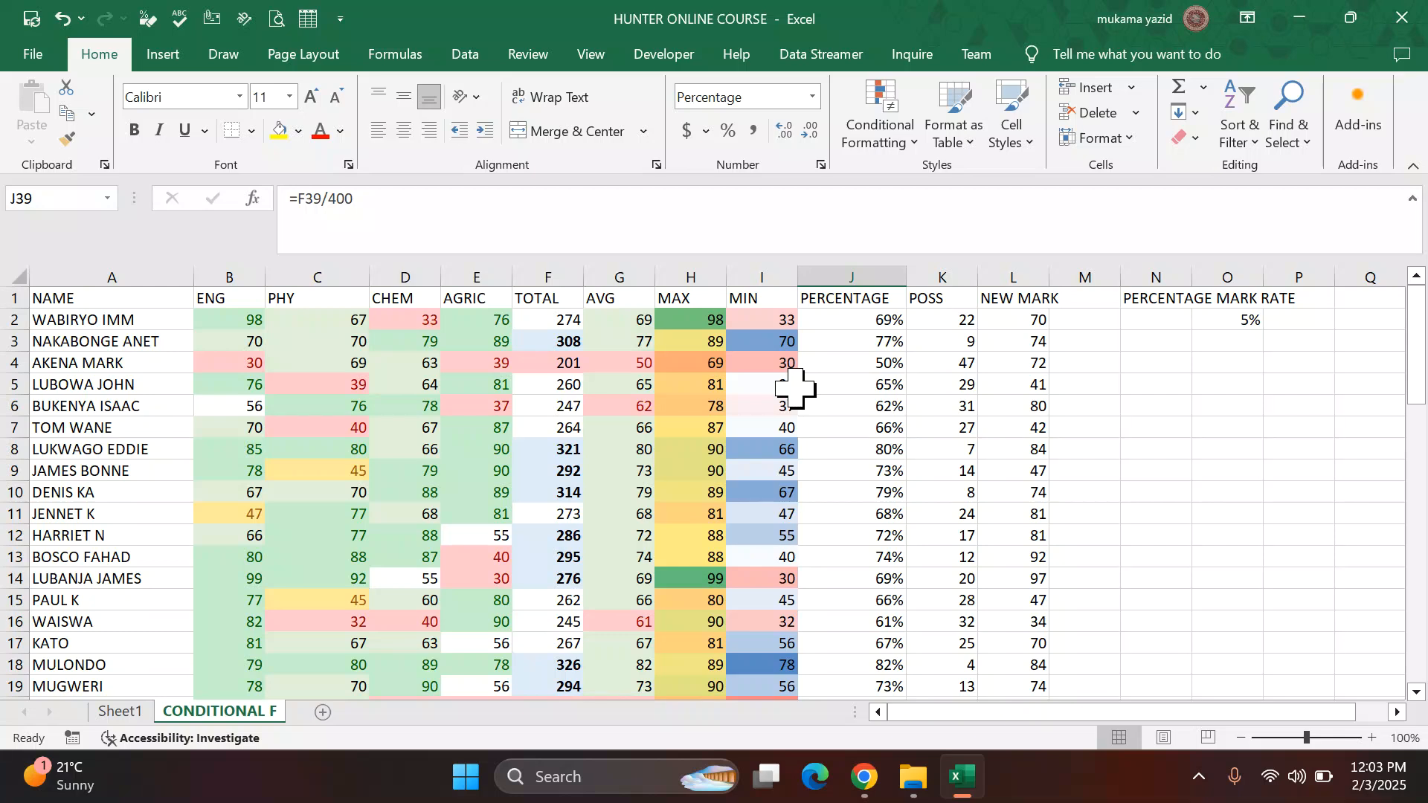
{"action": "scroll", "coordinate": [794, 388], "scroll_direction": "down", "scroll_amount": 1}
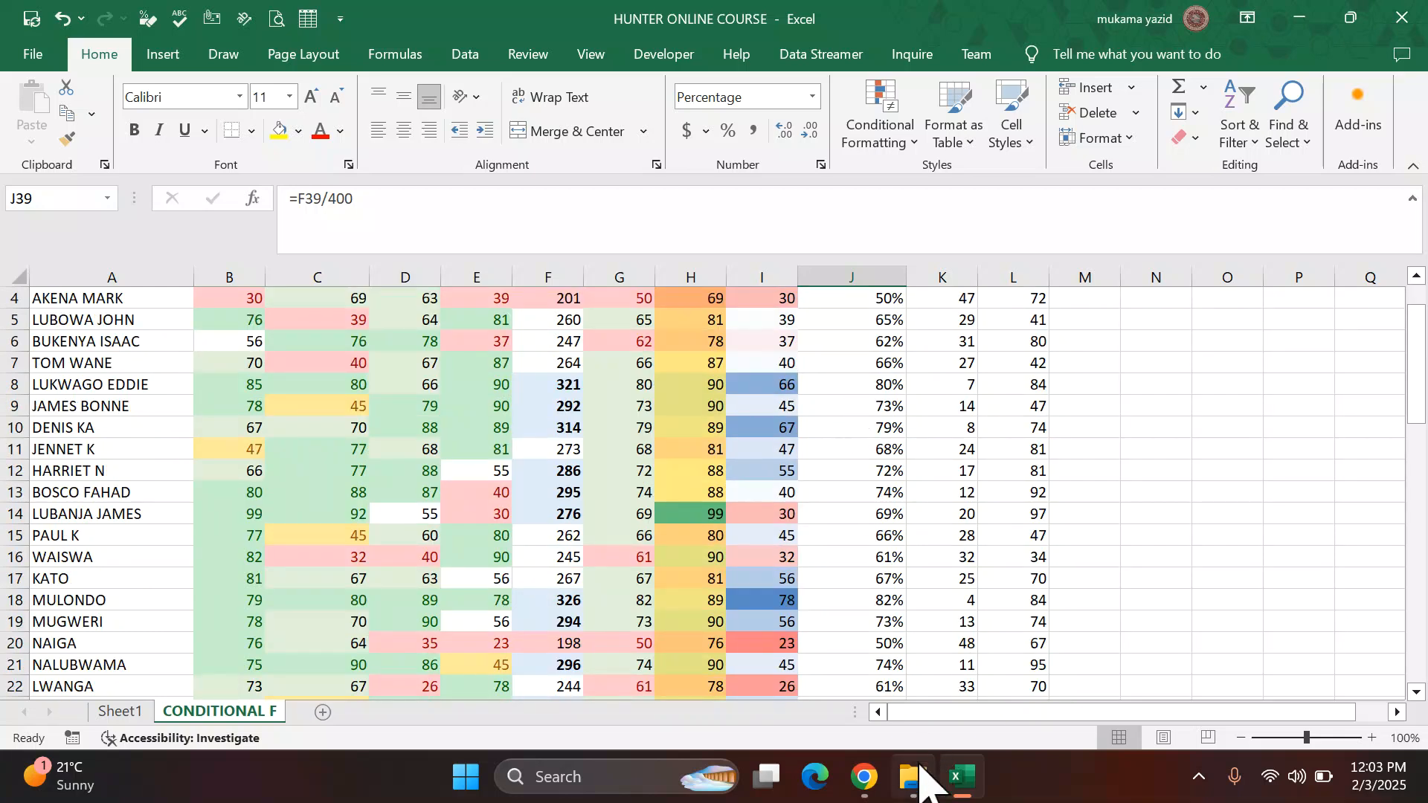
{"action": "left_click", "coordinate": [865, 779]}
{"action": "scroll", "coordinate": [558, 524], "scroll_direction": "down", "scroll_amount": 1}
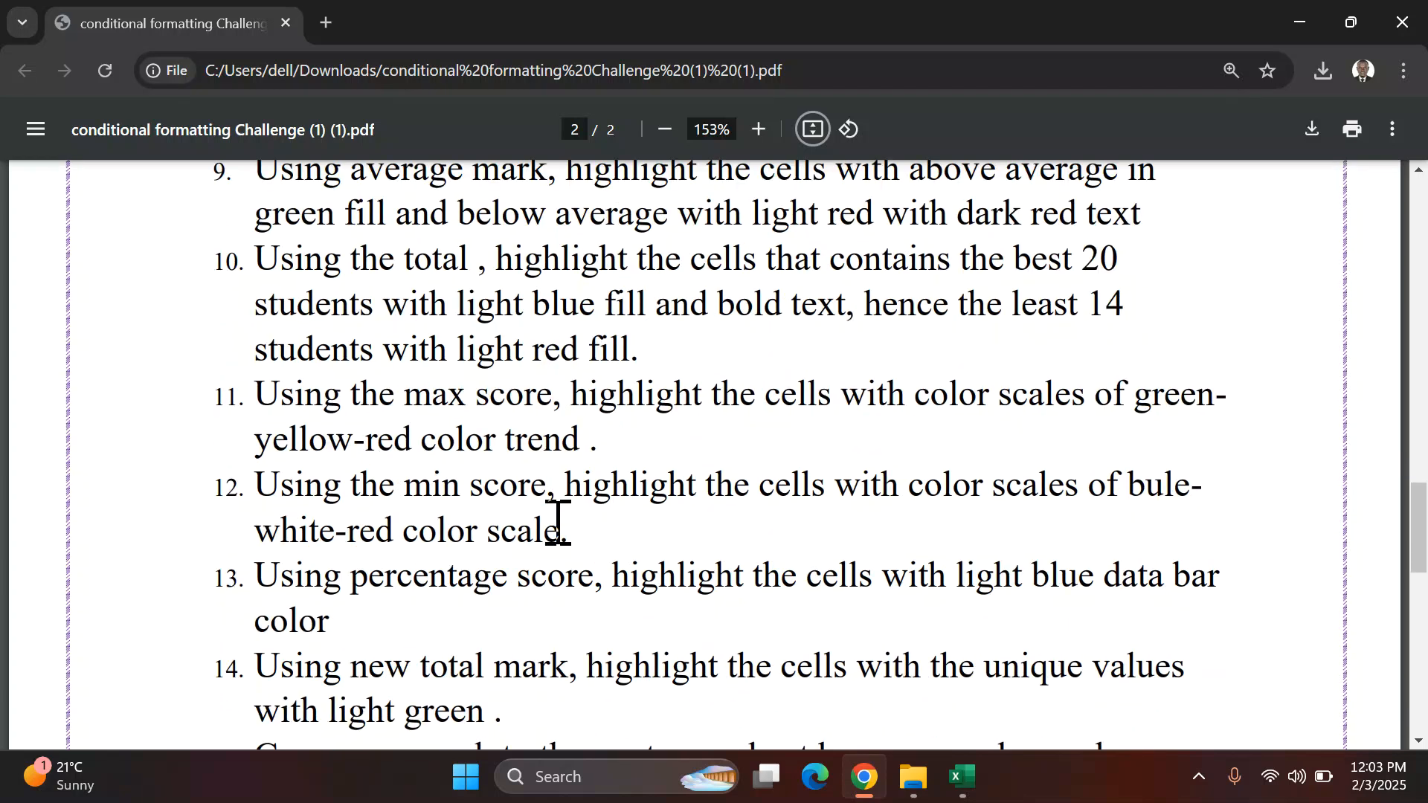
{"action": "scroll", "coordinate": [448, 548], "scroll_direction": "down", "scroll_amount": 1}
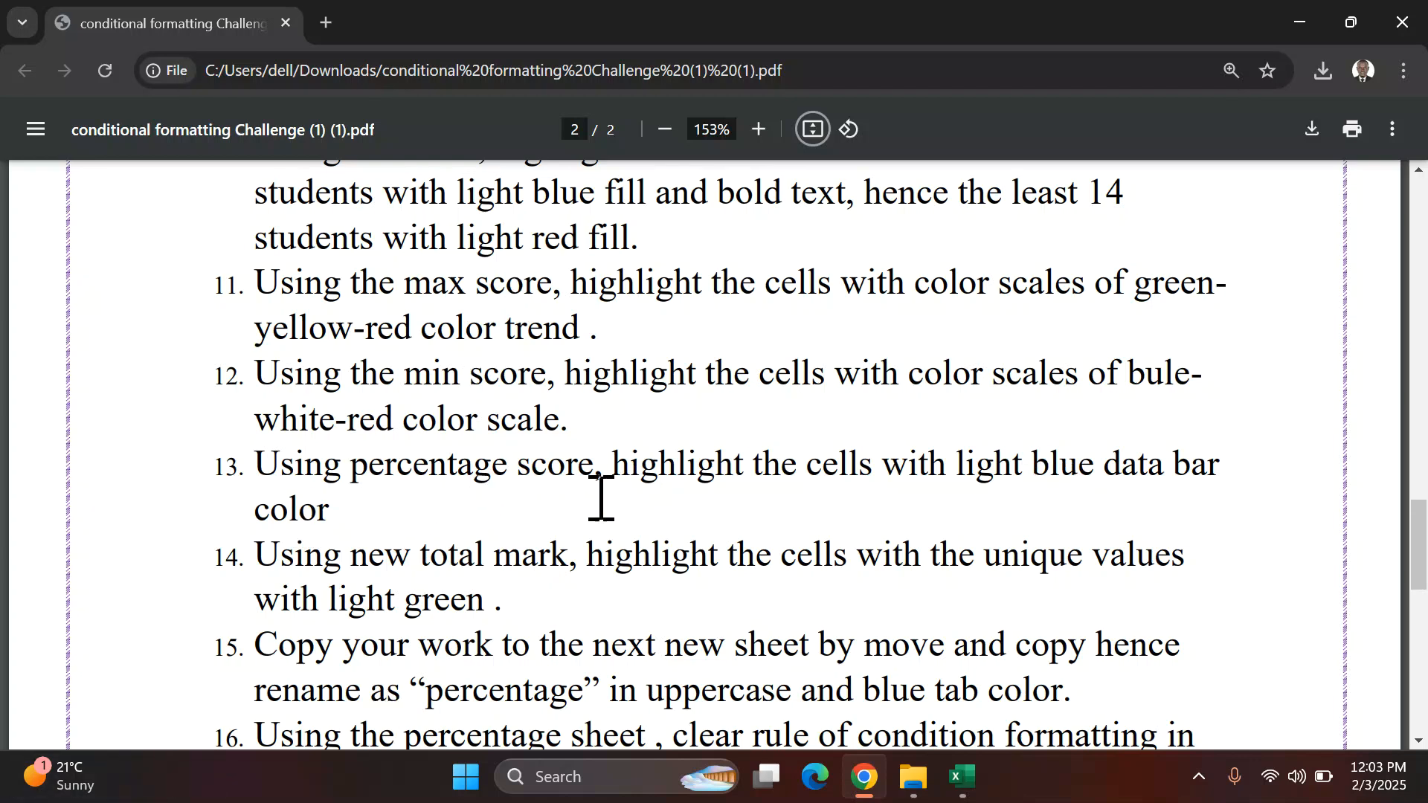
{"action": "left_click", "coordinate": [962, 776]}
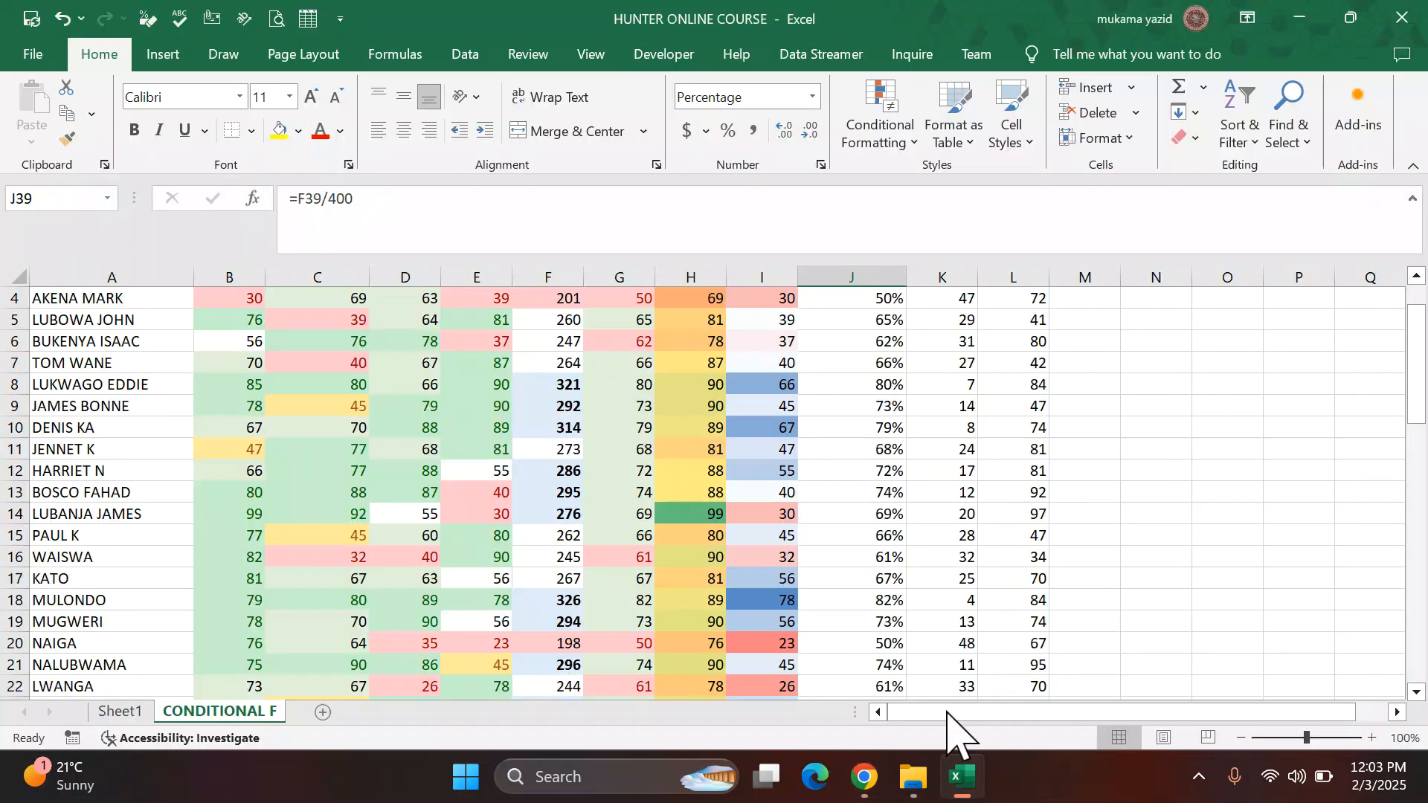
Step: Apply a light blue solid-fill data bar to the PERCENTAGE column values from row 2 downward
{"action": "scroll", "coordinate": [918, 444], "scroll_direction": "up", "scroll_amount": 1}
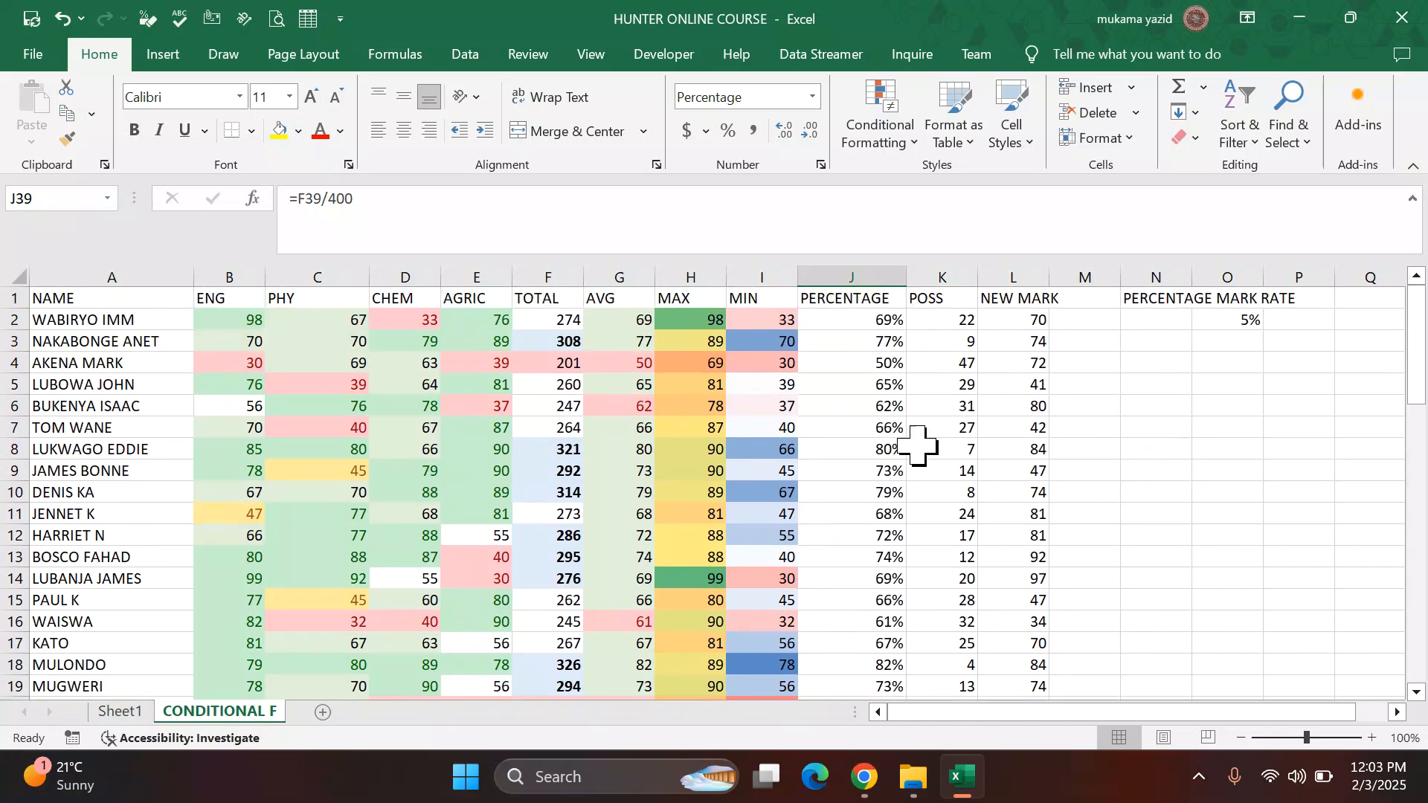
{"action": "left_click", "coordinate": [855, 321]}
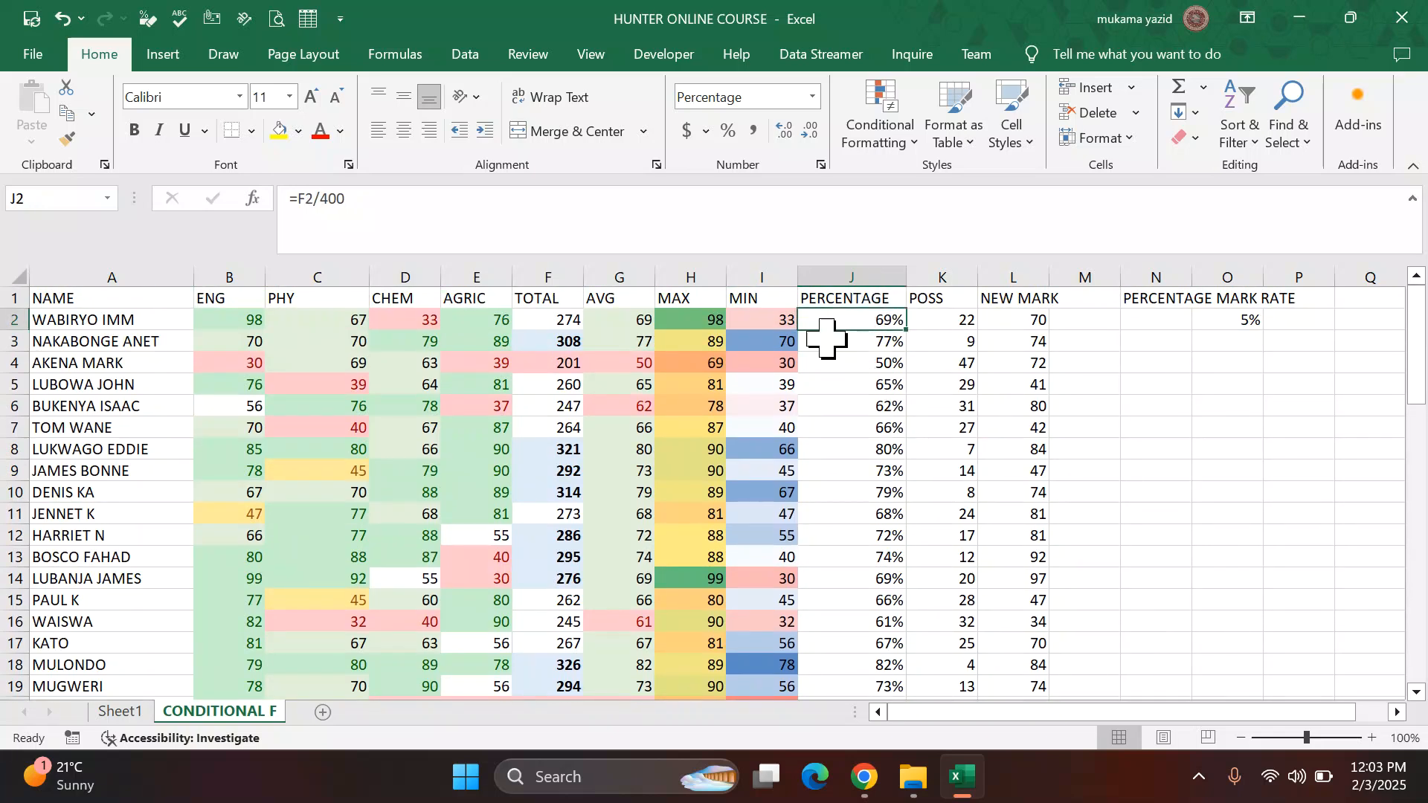
{"action": "key", "text": "ctrl+shift+Down"}
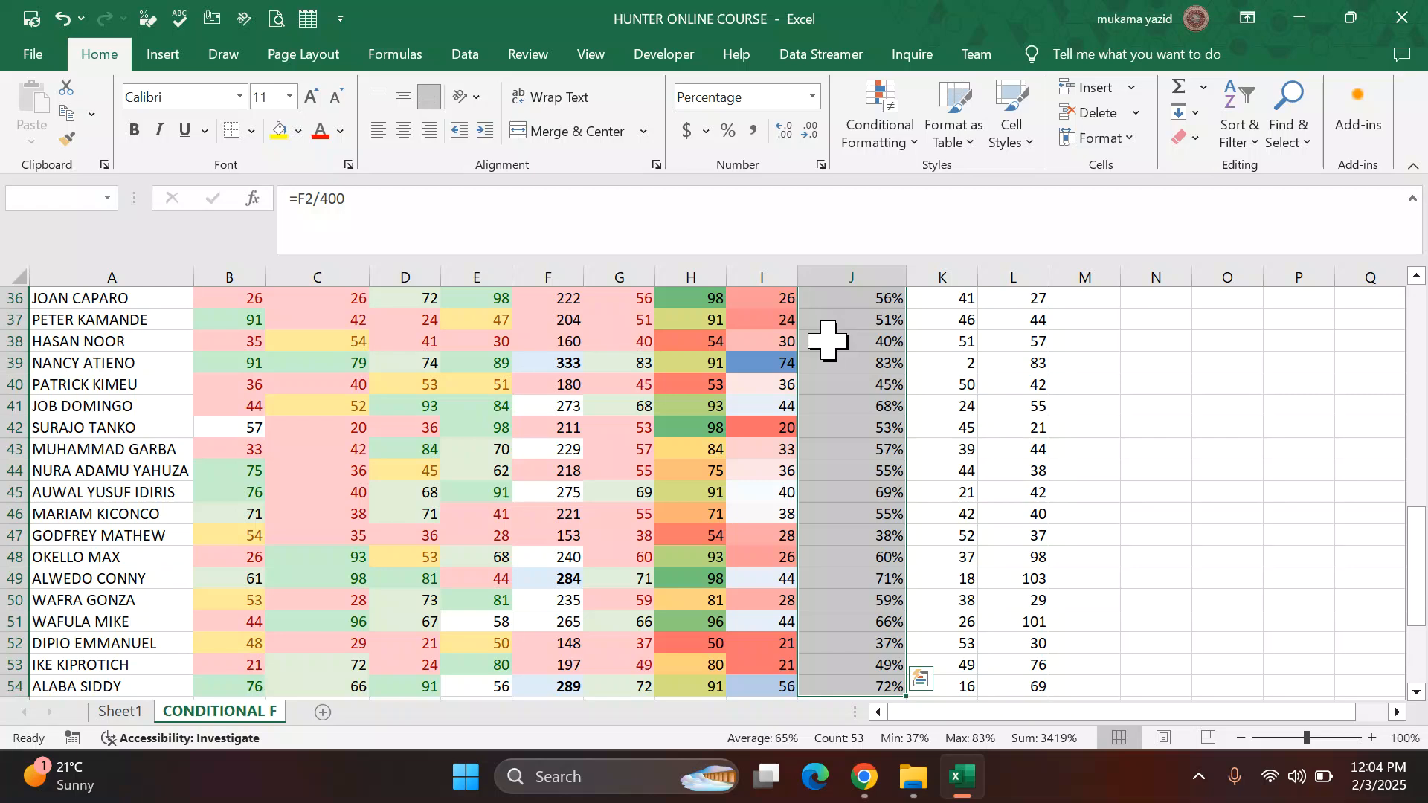
{"action": "left_click", "coordinate": [915, 142]}
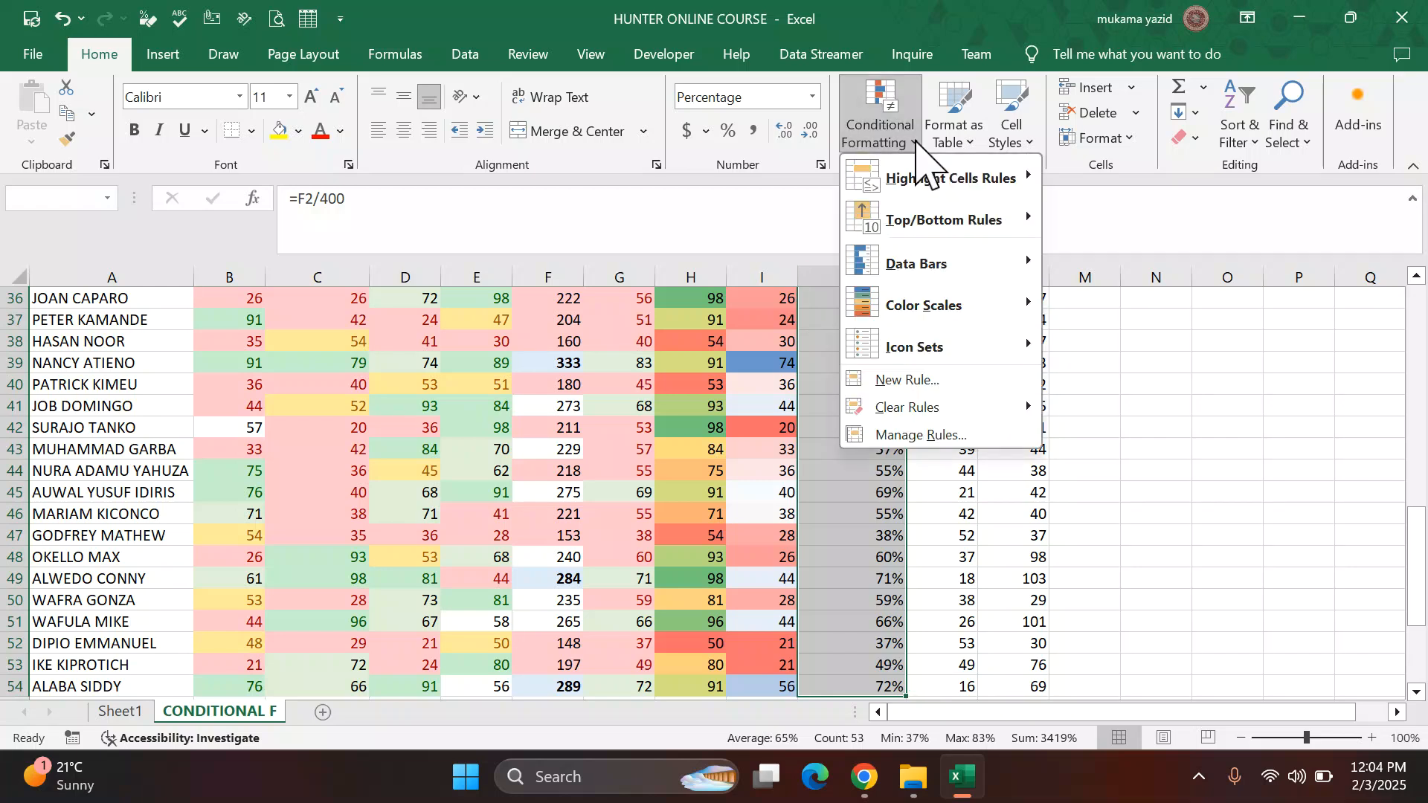
{"action": "mouse_move", "coordinate": [923, 275]}
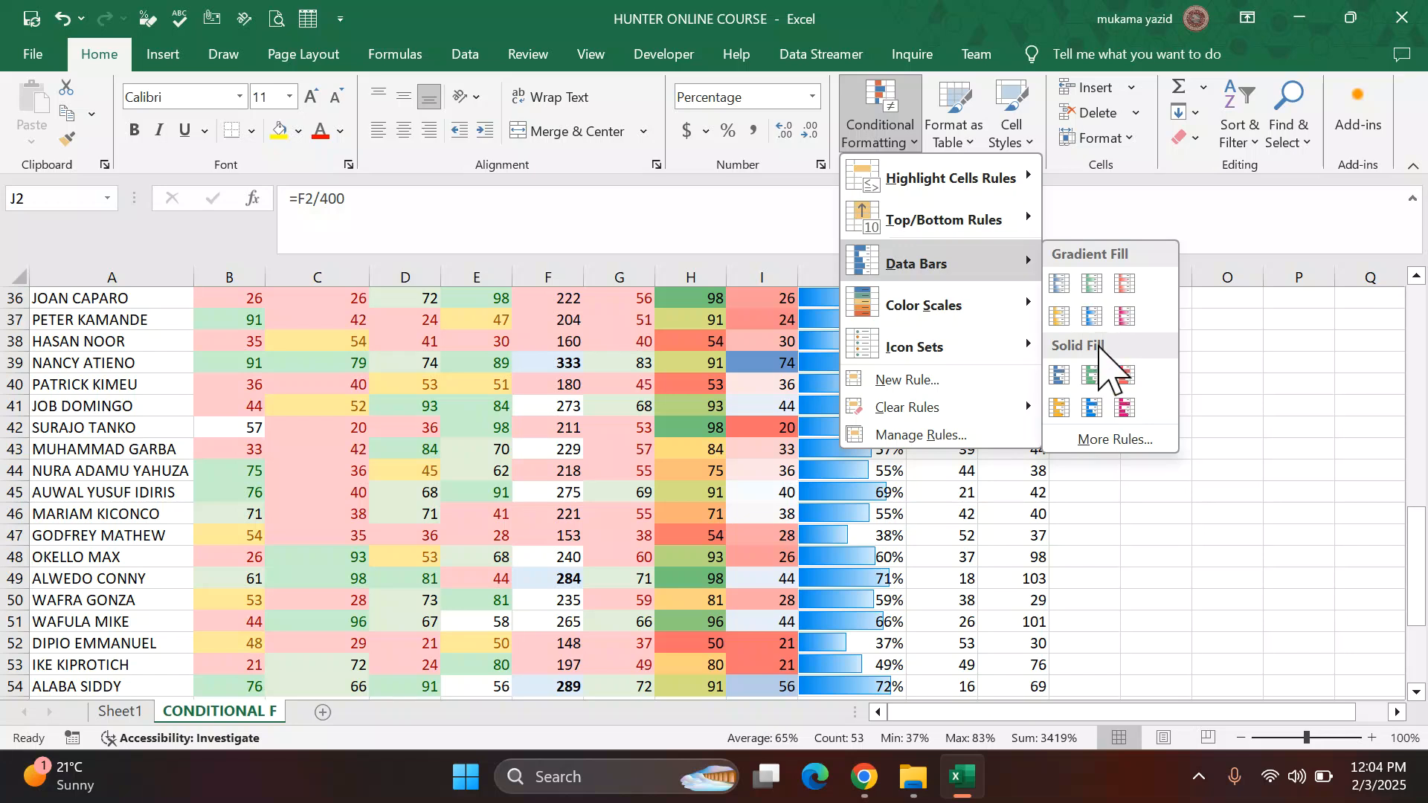
{"action": "left_click", "coordinate": [1091, 407]}
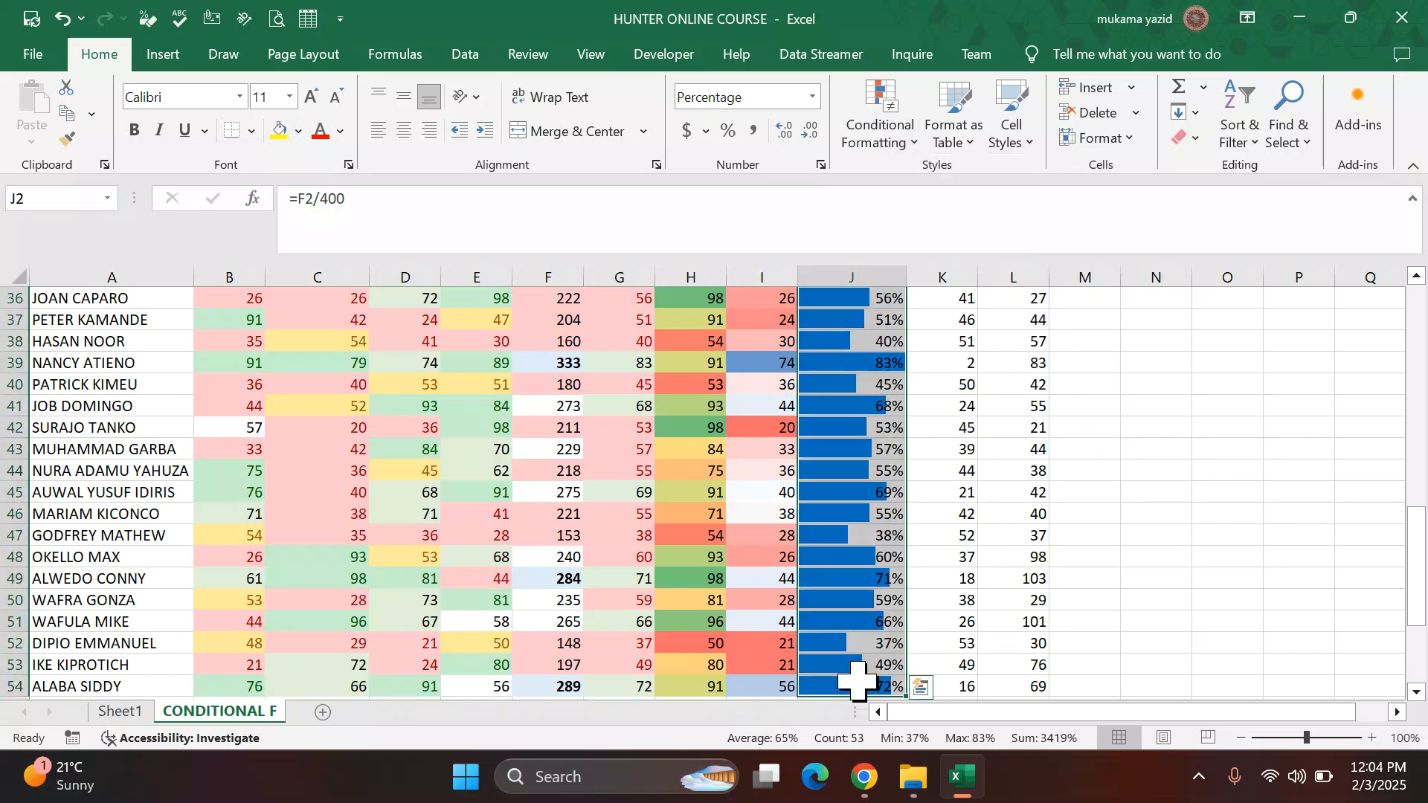
Step: Check the PDF task, then start a Unique values highlight rule on the NEW MARK column from row 2 downward
{"action": "left_click", "coordinate": [857, 781]}
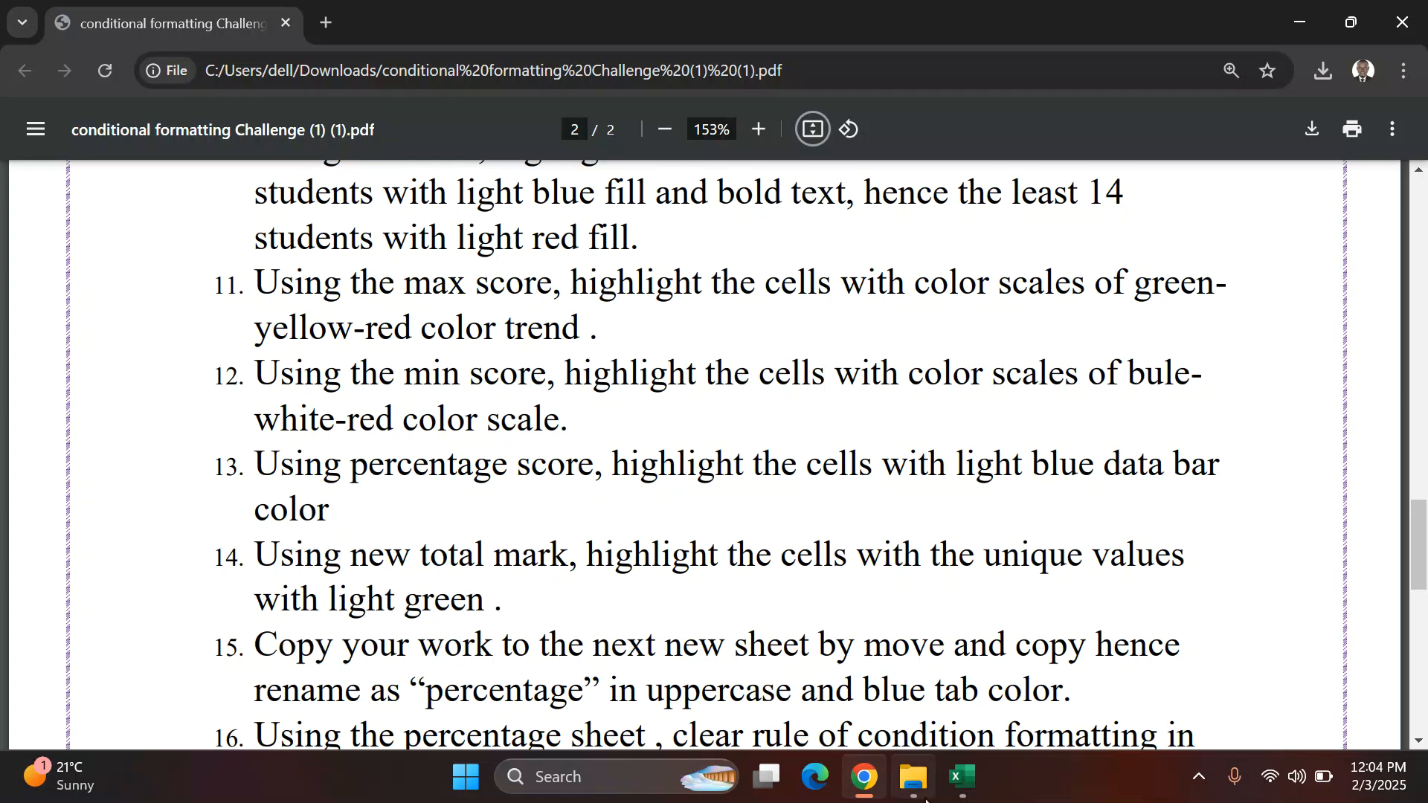
{"action": "left_click", "coordinate": [962, 777]}
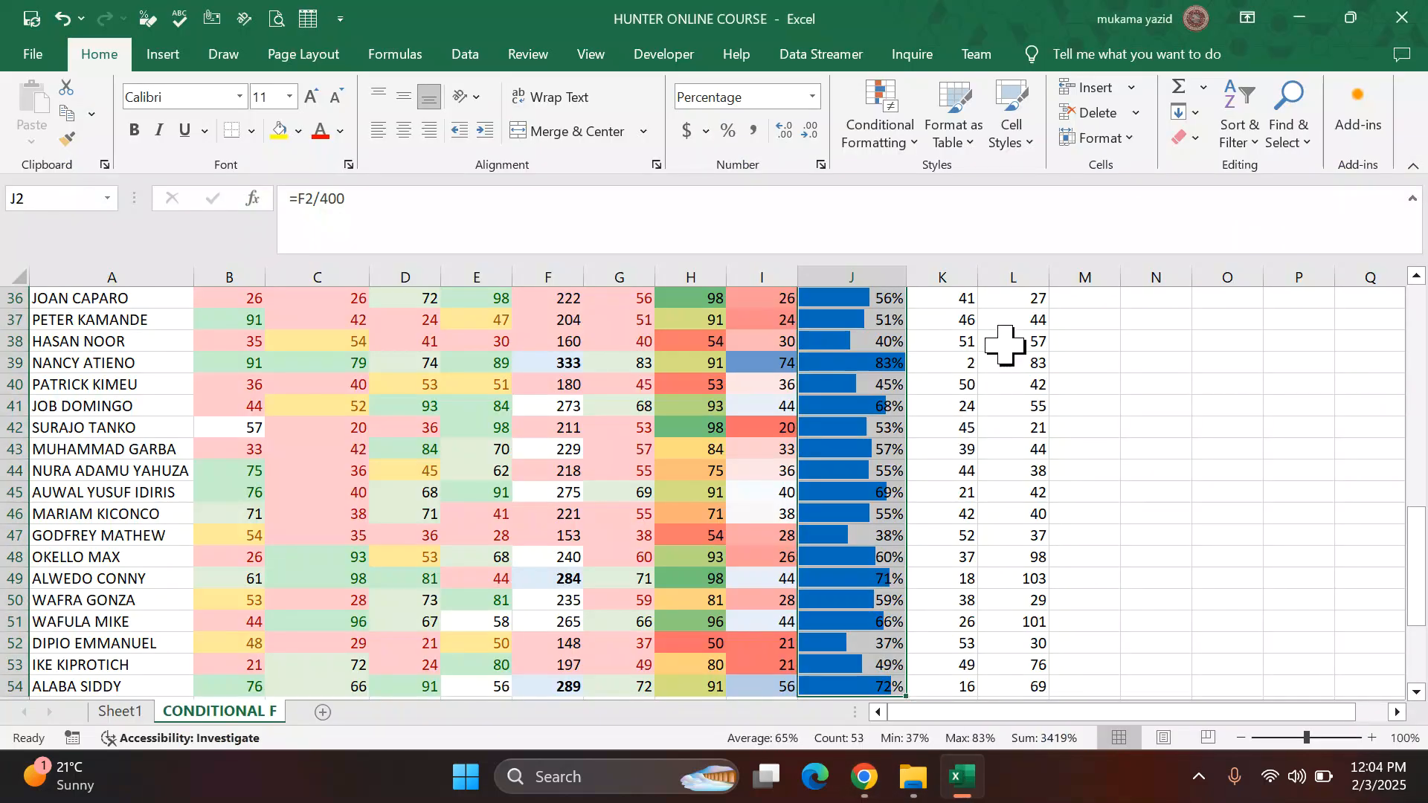
{"action": "left_click", "coordinate": [1016, 320]}
{"action": "scroll", "coordinate": [1075, 313], "scroll_direction": "up", "scroll_amount": 3}
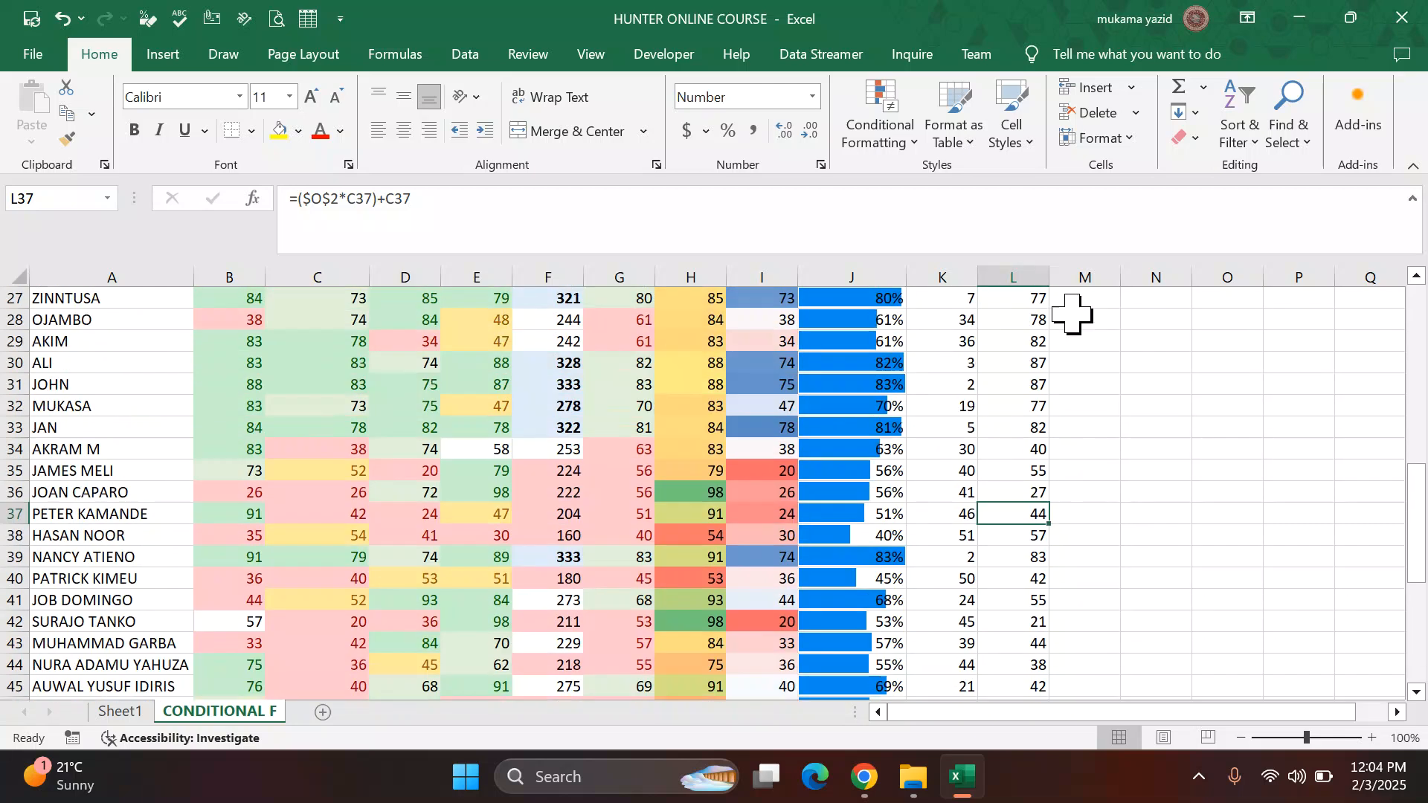
{"action": "scroll", "coordinate": [1072, 312], "scroll_direction": "up", "scroll_amount": 9}
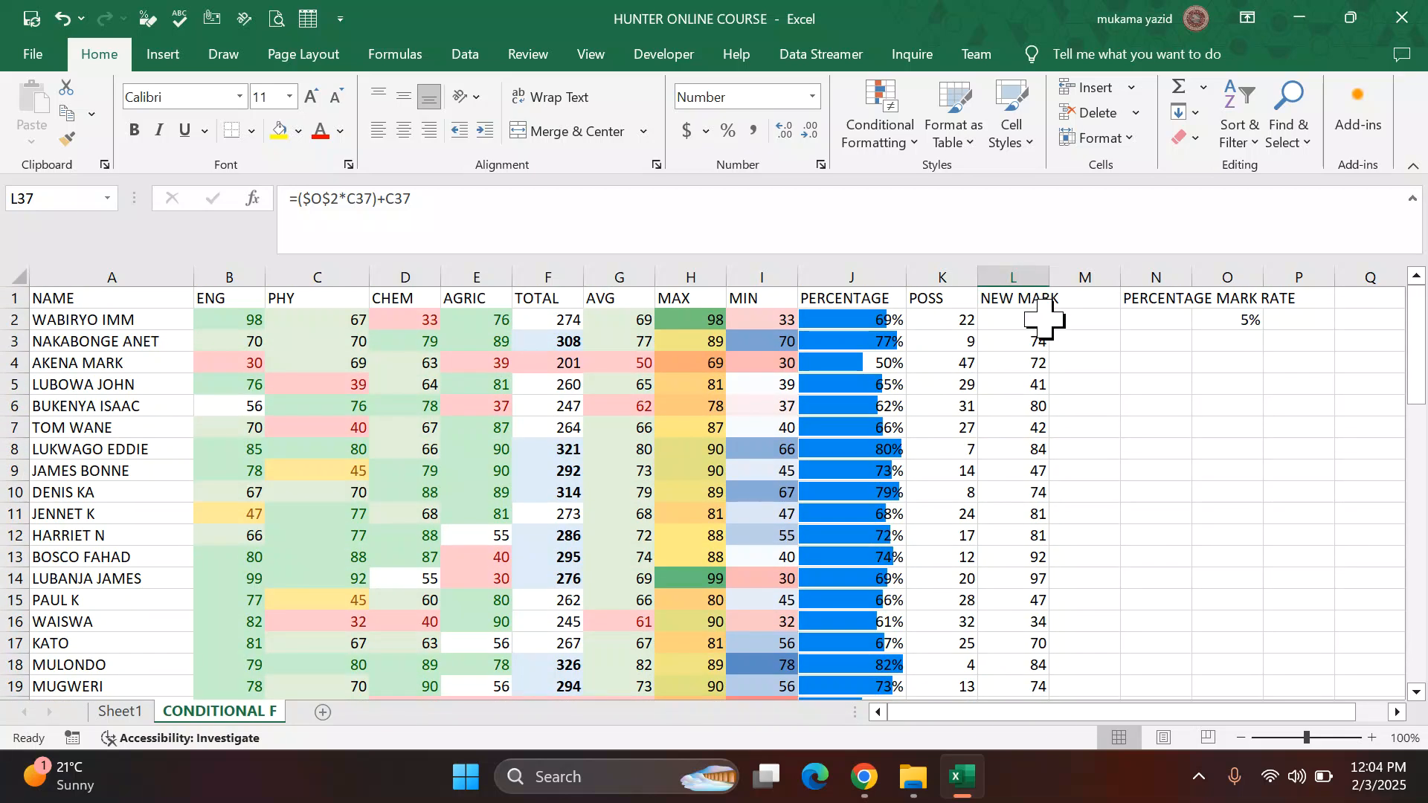
{"action": "left_click", "coordinate": [1041, 319]}
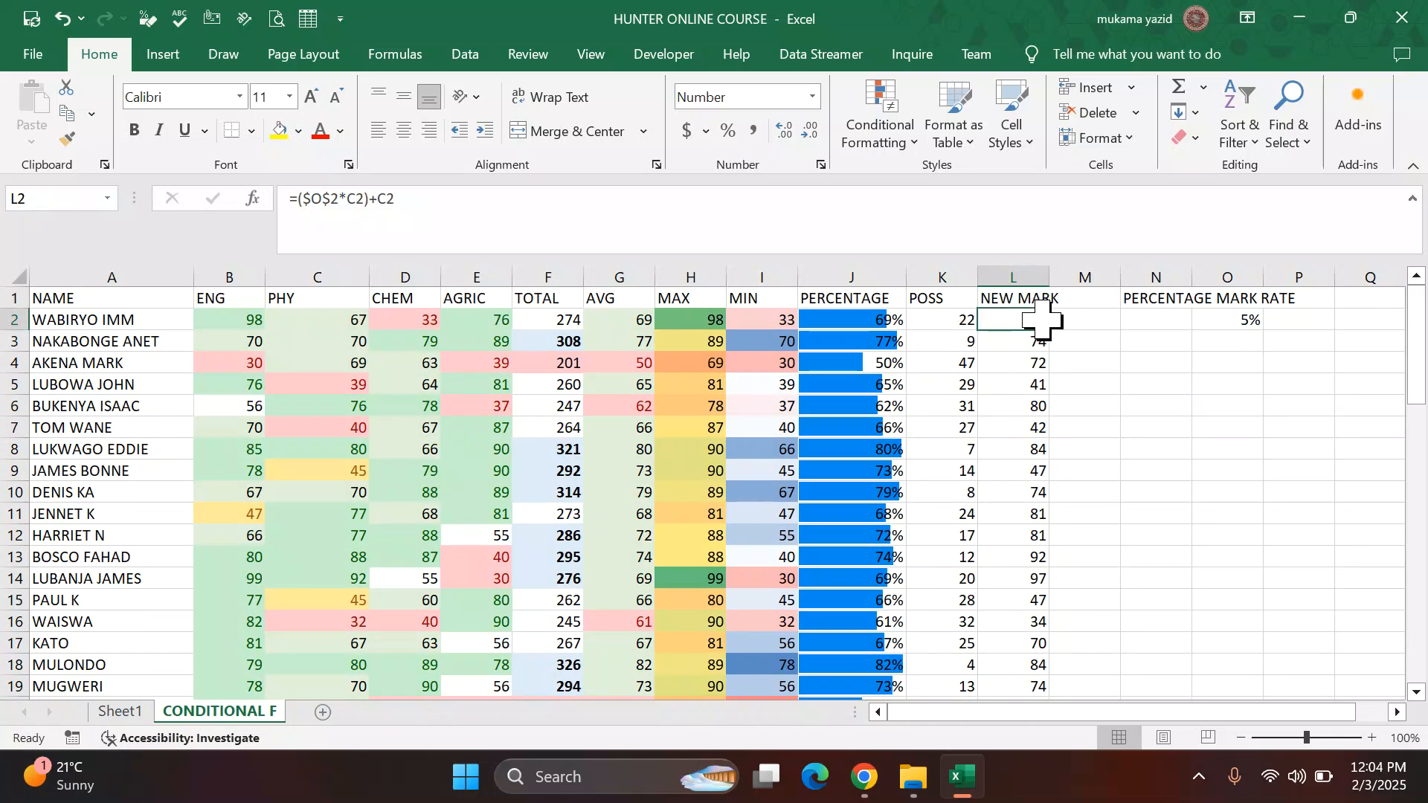
{"action": "key", "text": "ctrl+shift+Down"}
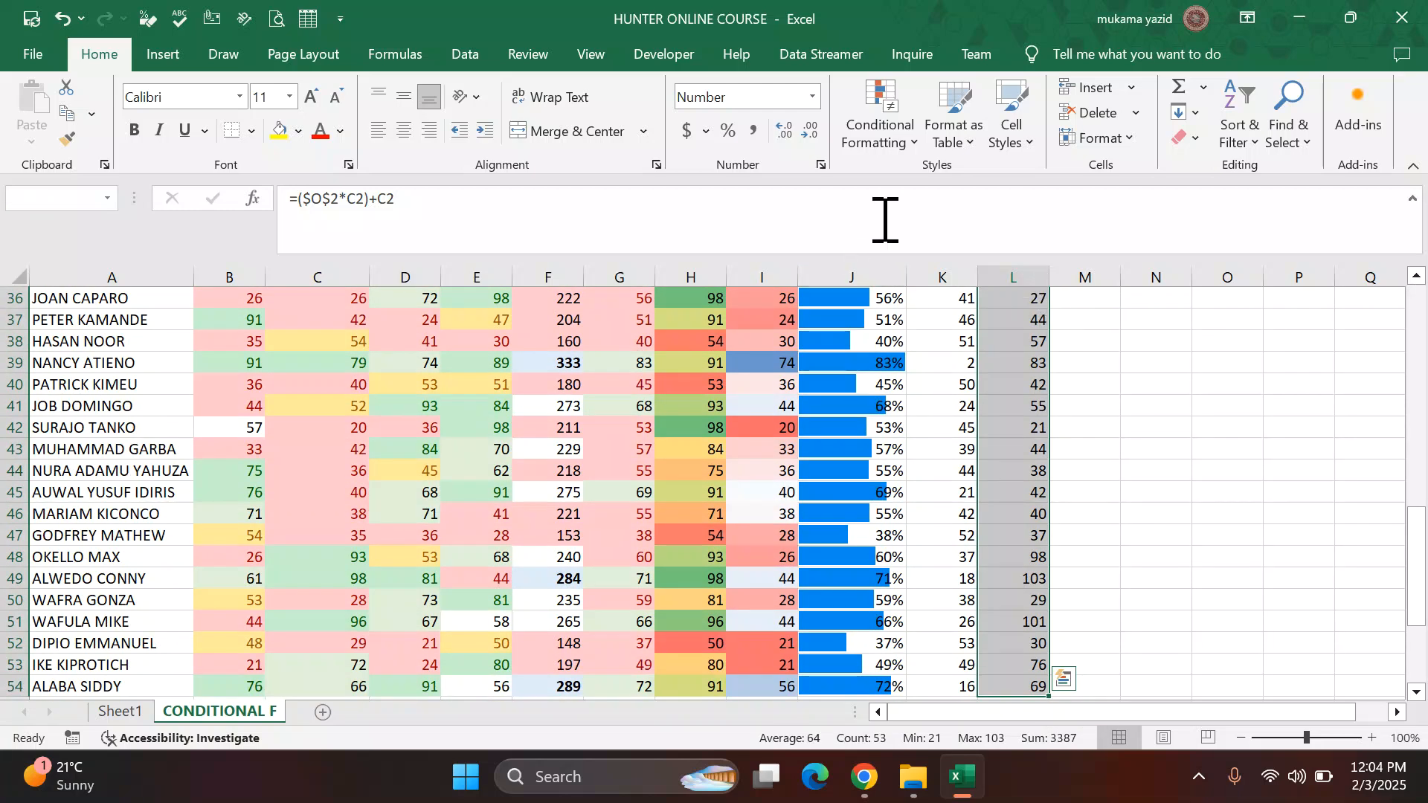
{"action": "left_click", "coordinate": [913, 147]}
{"action": "mouse_move", "coordinate": [963, 182]}
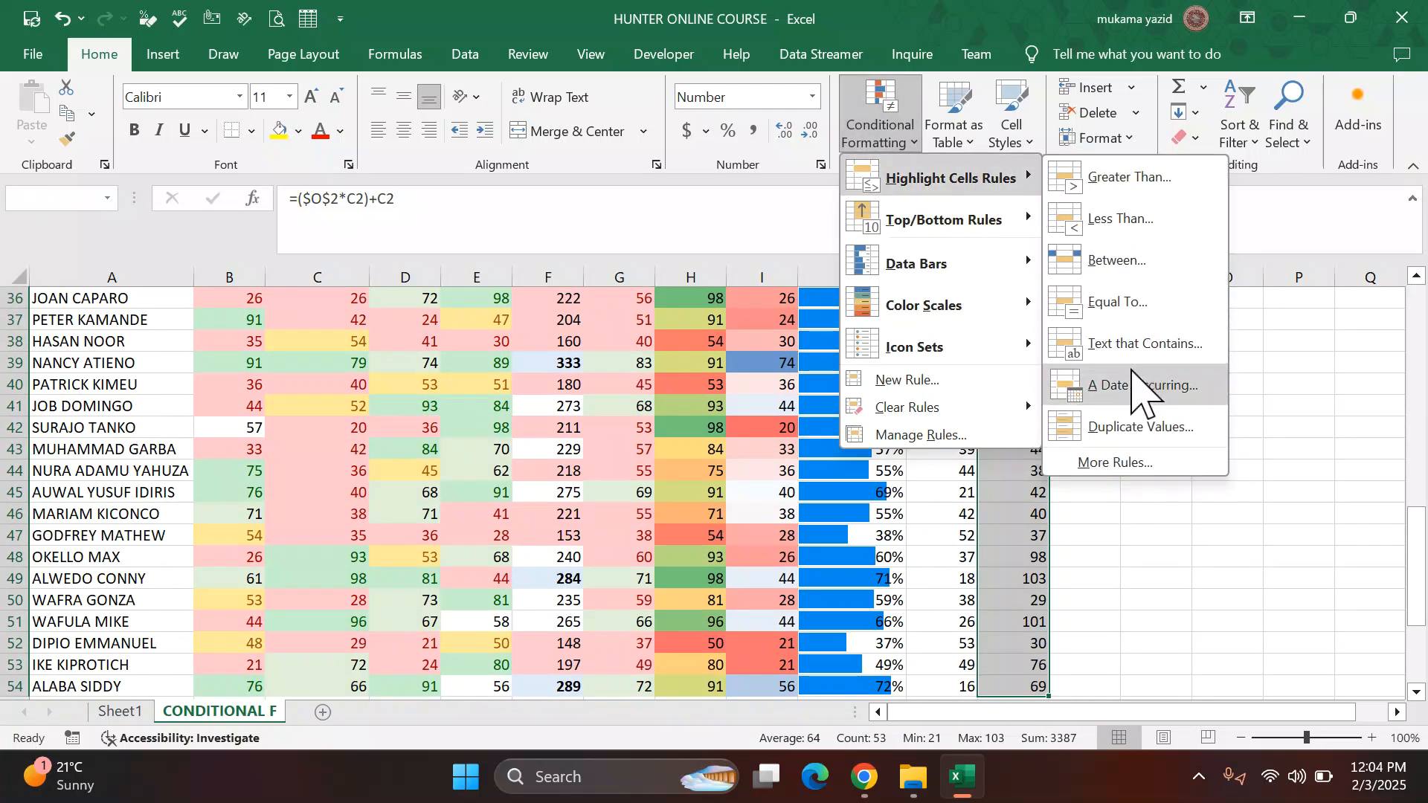
{"action": "left_click", "coordinate": [1130, 427]}
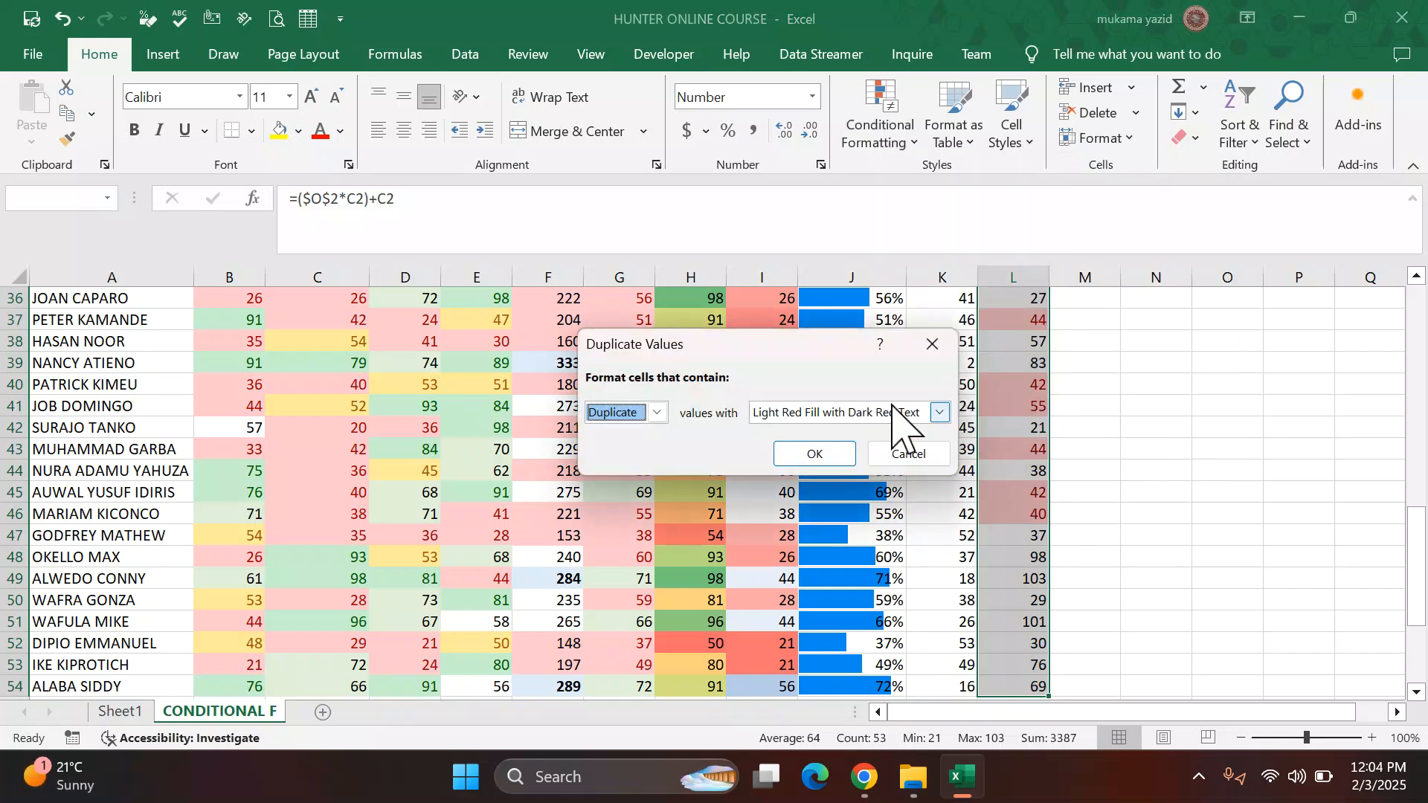
{"action": "left_click", "coordinate": [657, 412]}
{"action": "left_click", "coordinate": [644, 447]}
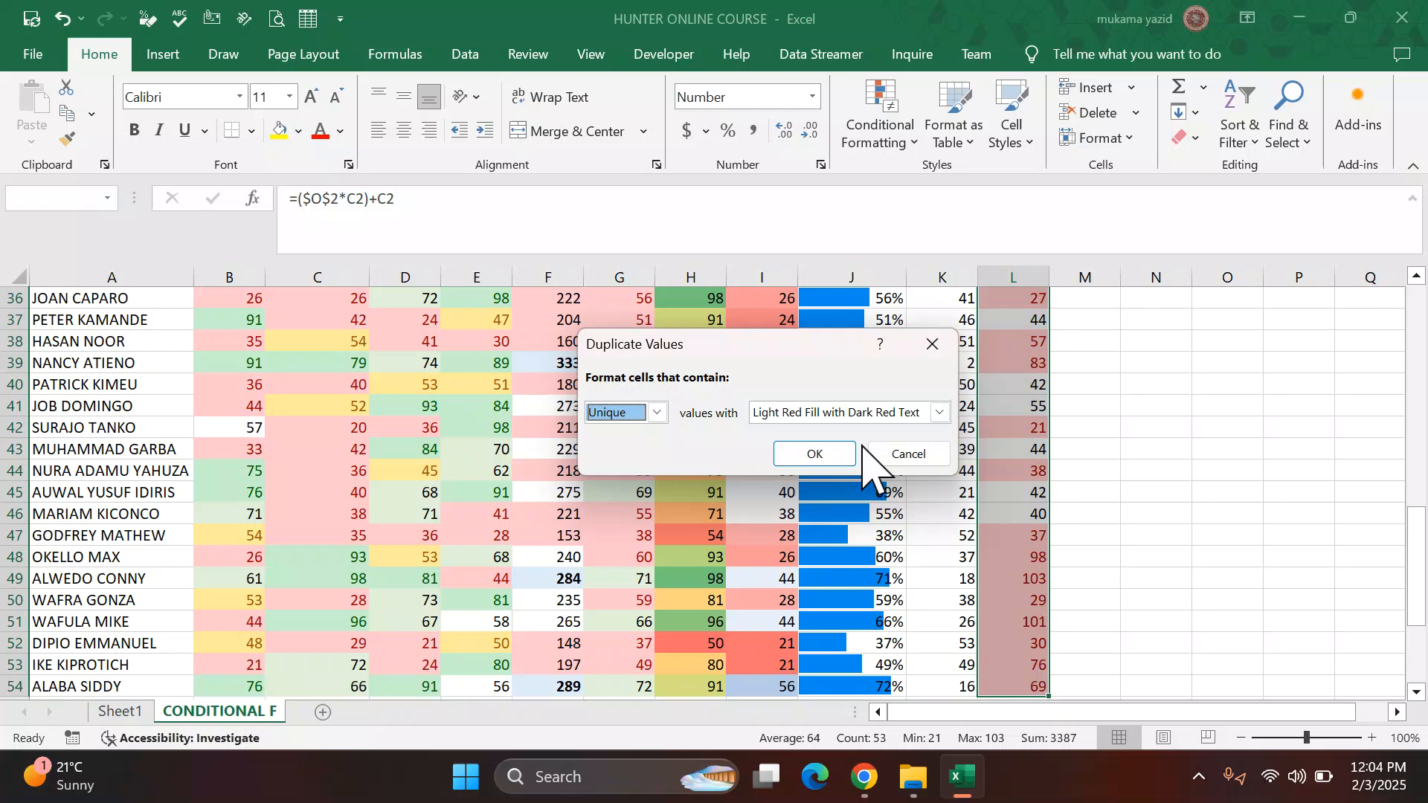
Step: Set the unique-values rule's format to a custom light green fill
{"action": "left_click", "coordinate": [940, 413]}
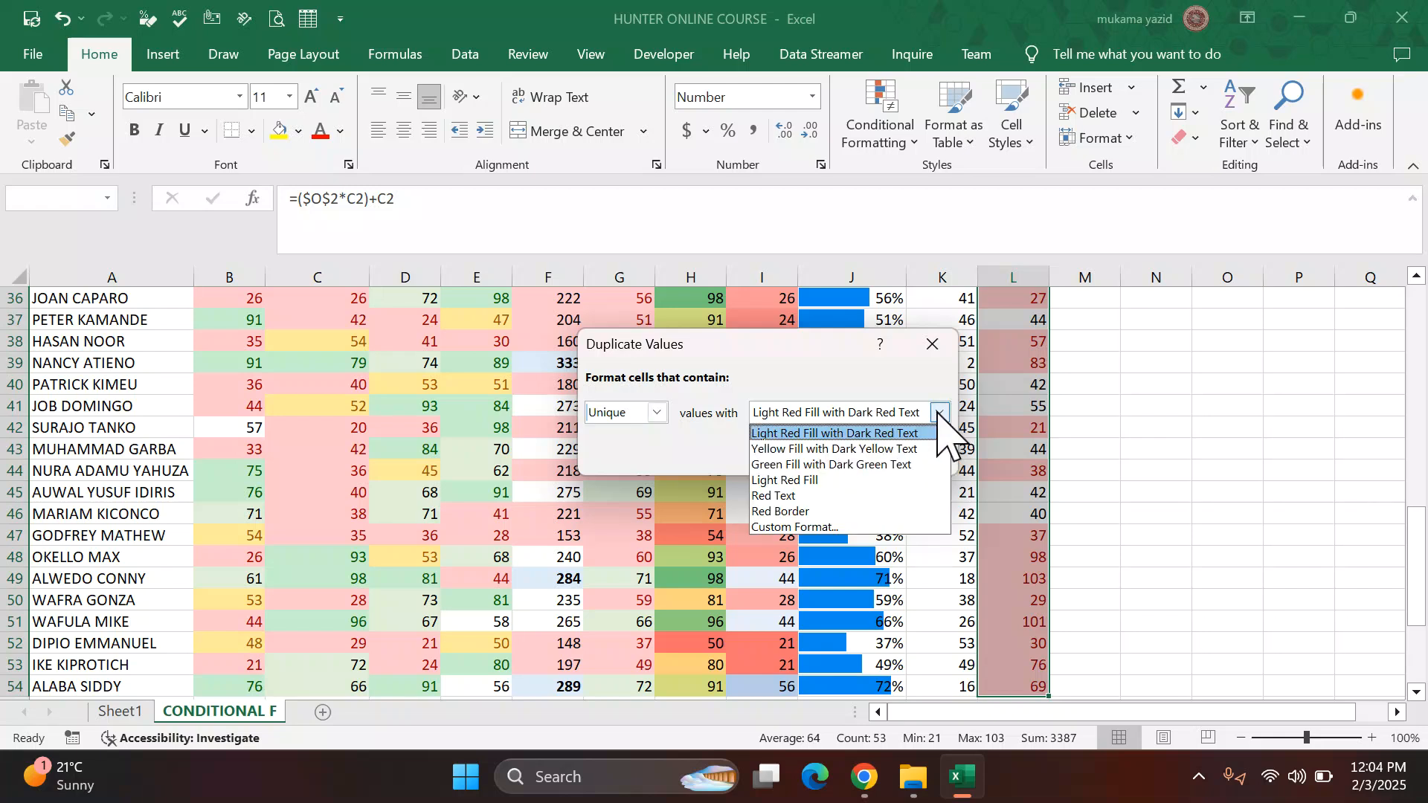
{"action": "left_click", "coordinate": [940, 413]}
{"action": "left_click", "coordinate": [940, 413]}
{"action": "left_click", "coordinate": [846, 527]}
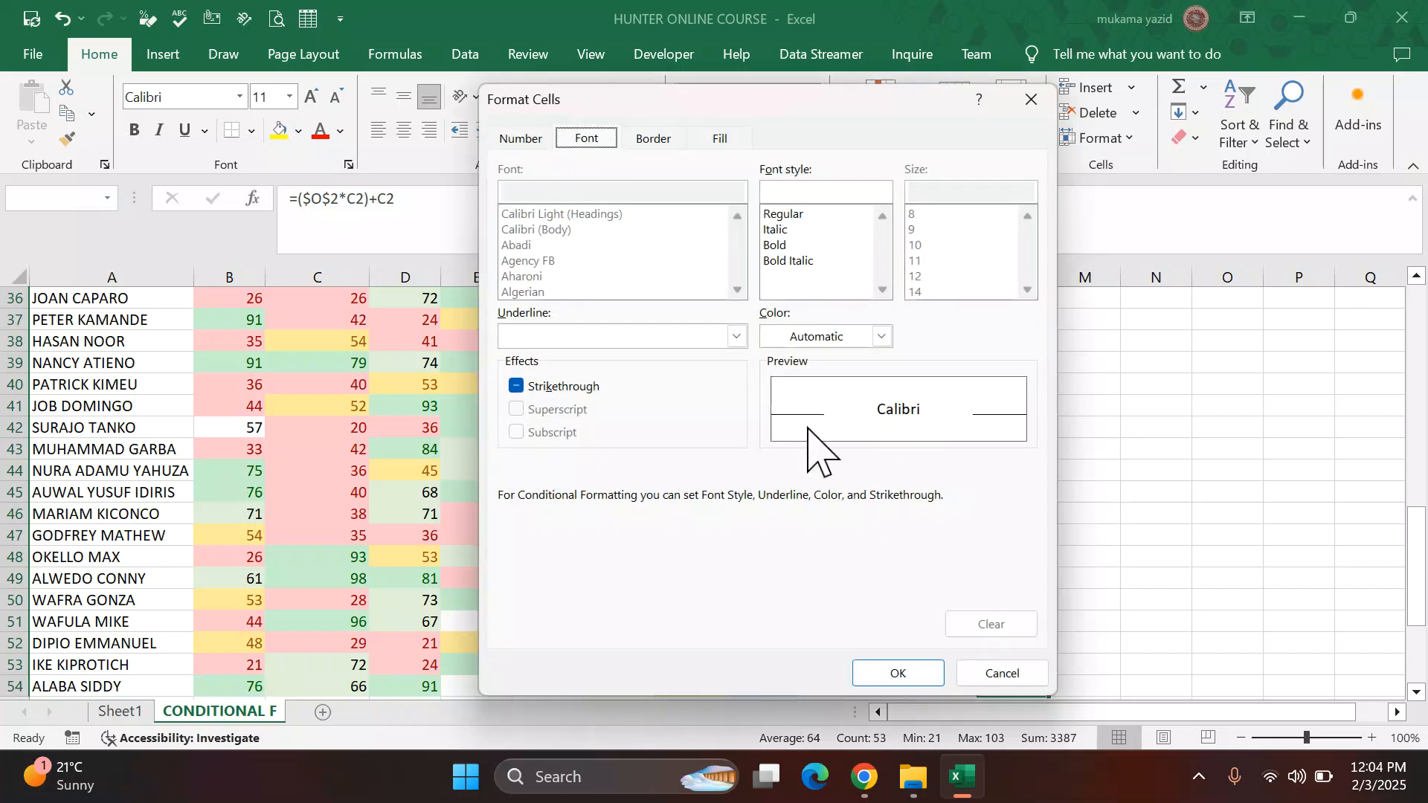
{"action": "left_click", "coordinate": [719, 145]}
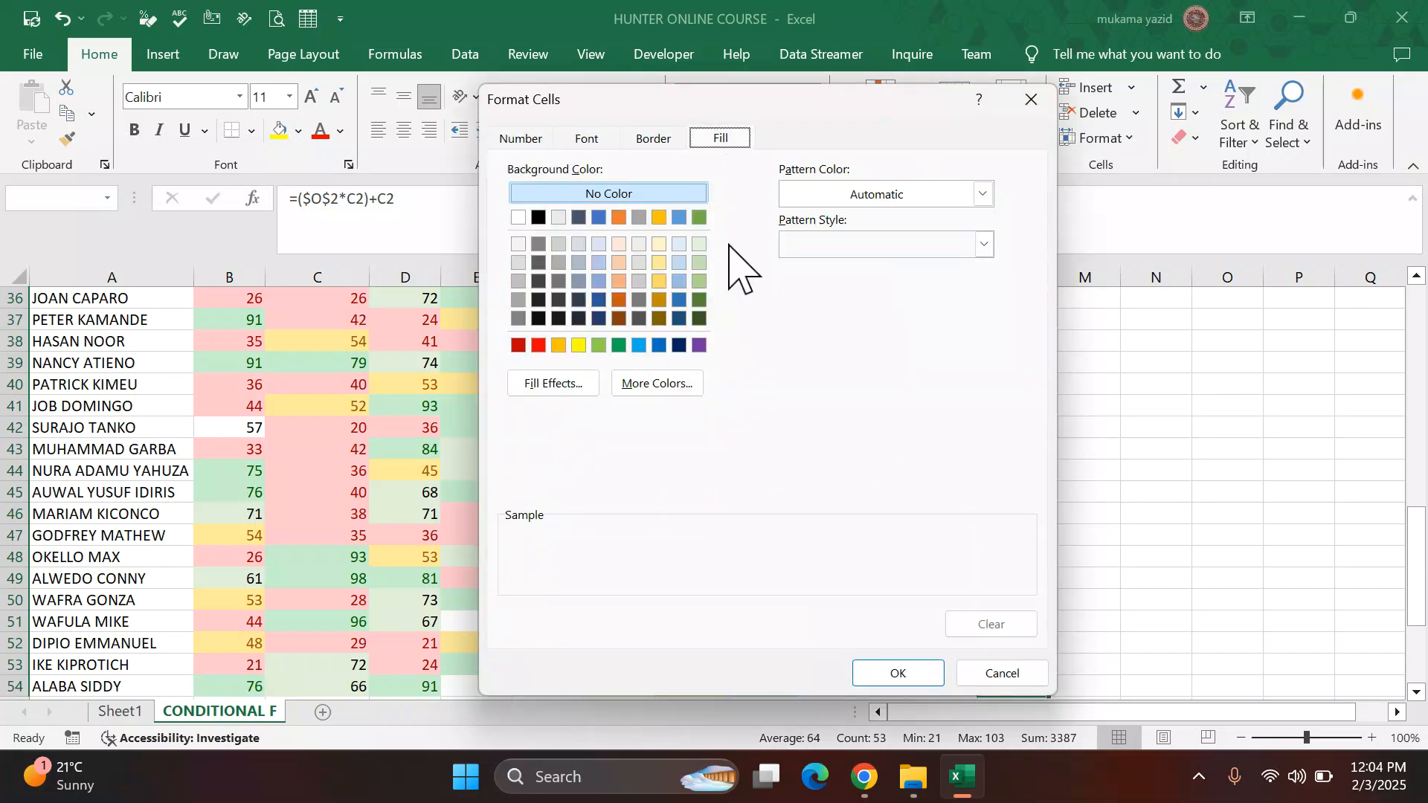
{"action": "left_click", "coordinate": [699, 246]}
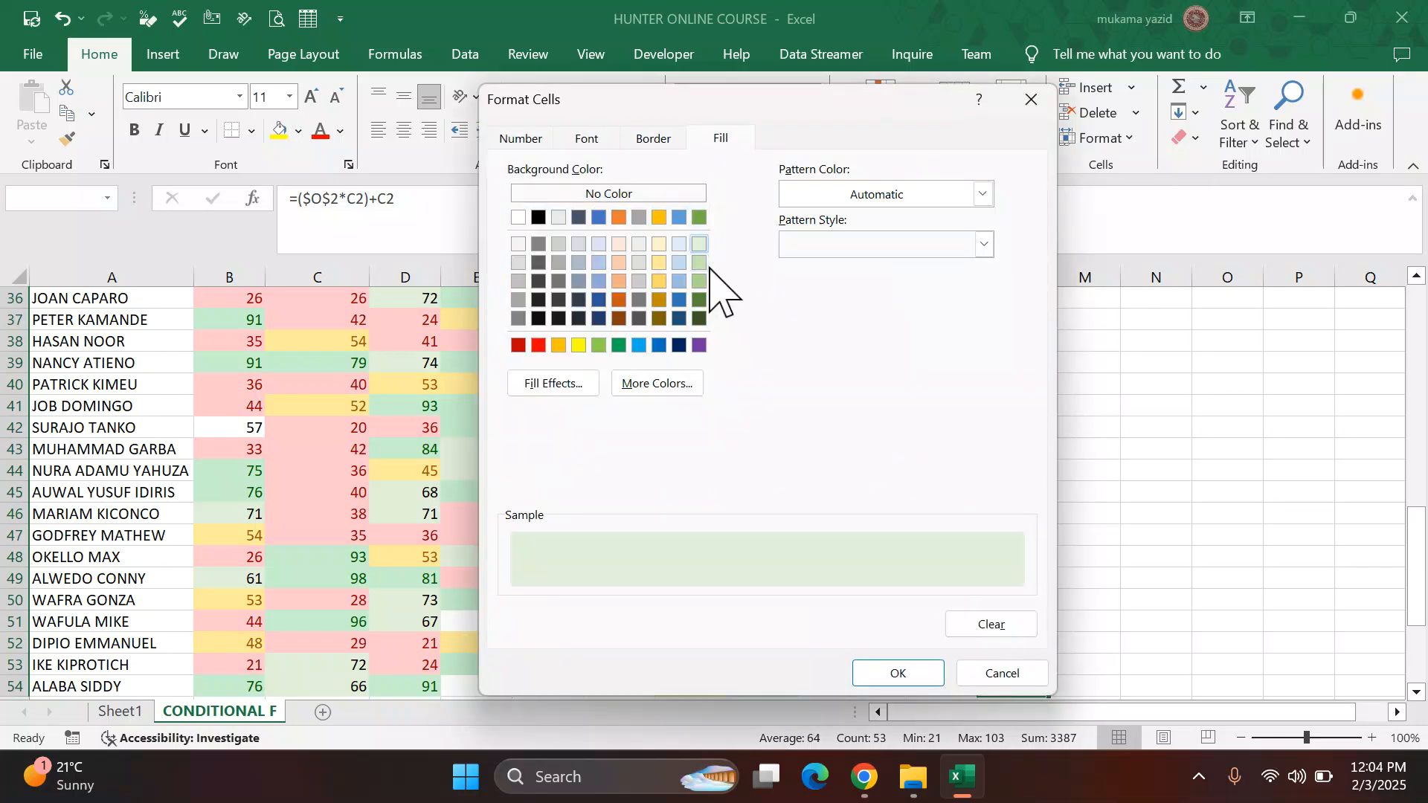
{"action": "left_click", "coordinate": [896, 675]}
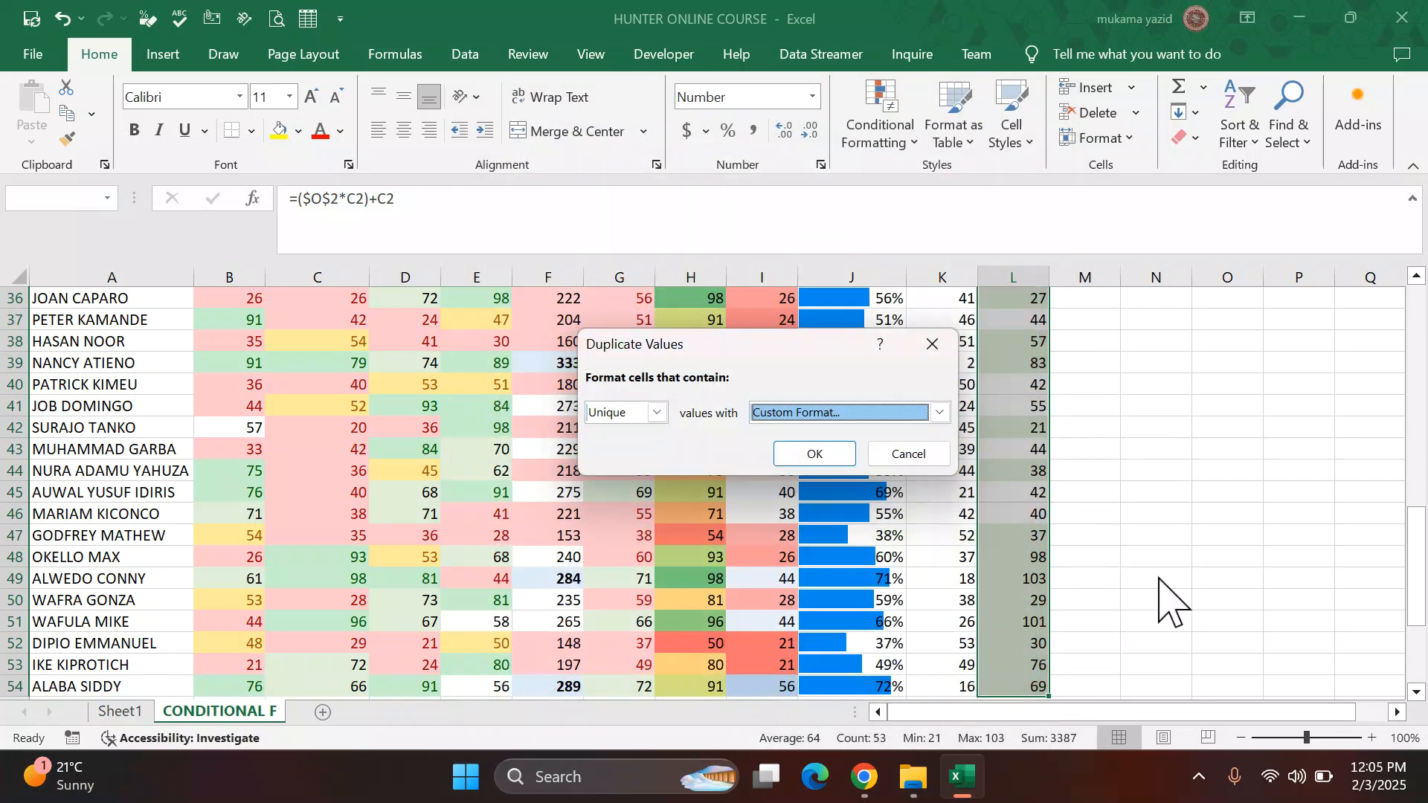
Step: Read the remaining tasks in the PDF instructions and confirm the light green unique-values rule
{"action": "left_click", "coordinate": [863, 777]}
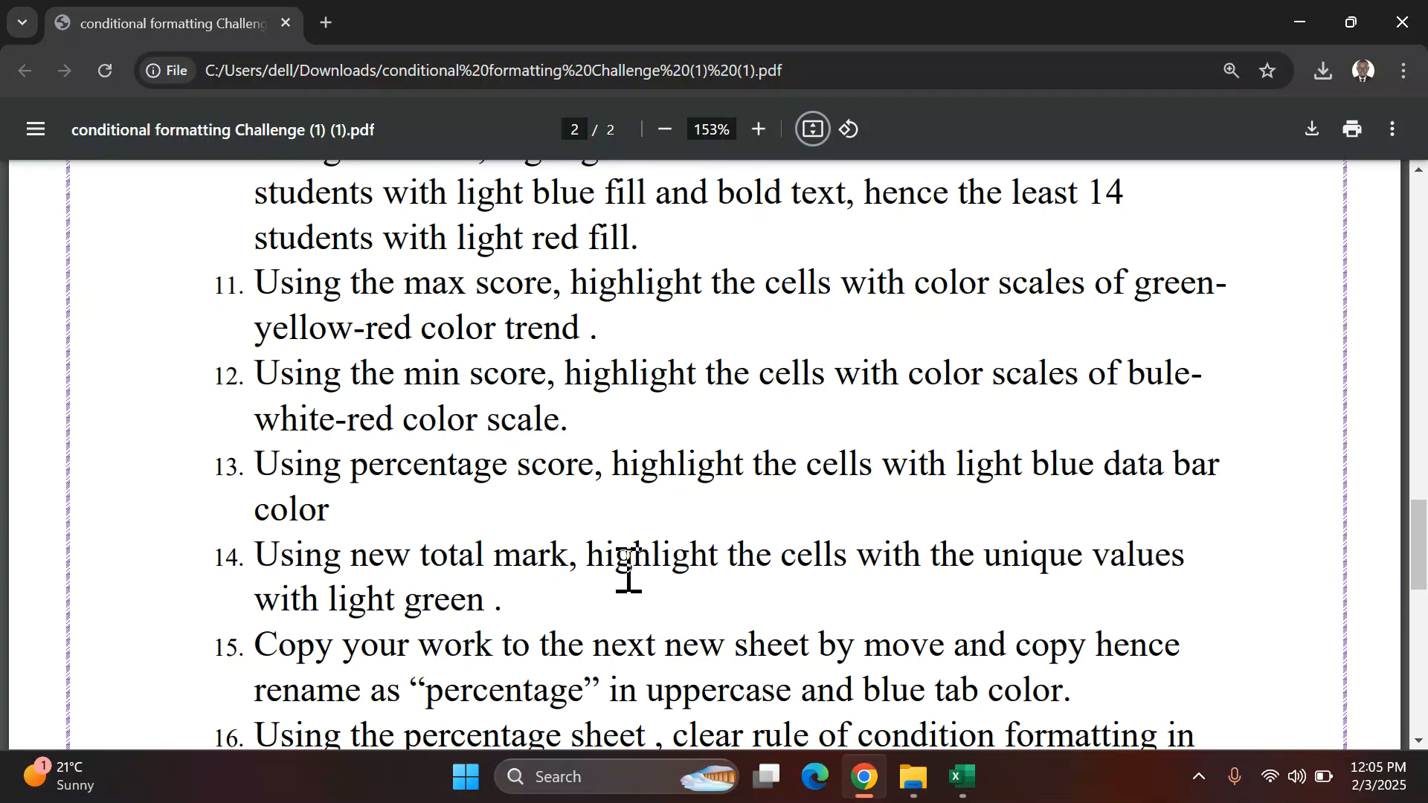
{"action": "scroll", "coordinate": [627, 548], "scroll_direction": "down", "scroll_amount": 3}
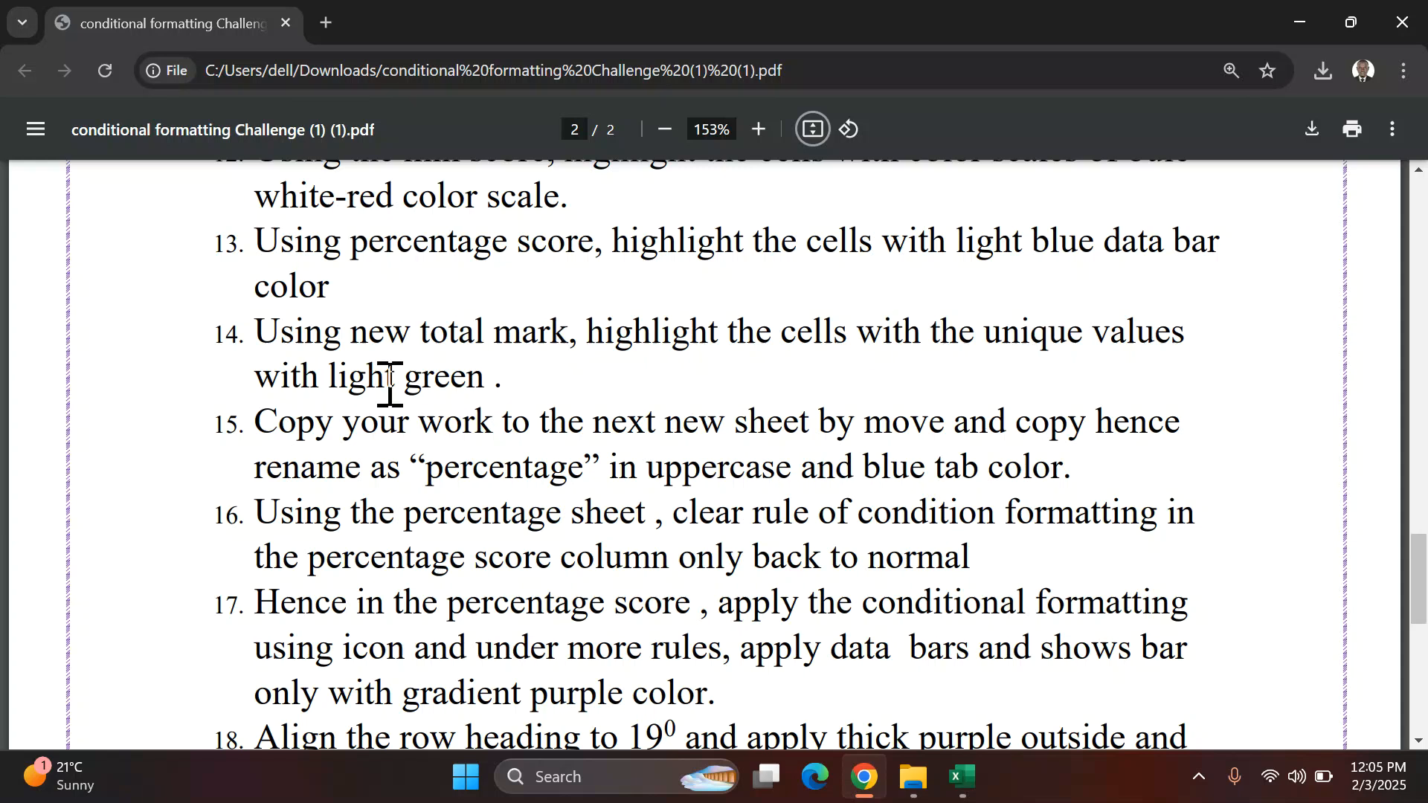
{"action": "scroll", "coordinate": [435, 362], "scroll_direction": "down", "scroll_amount": 2}
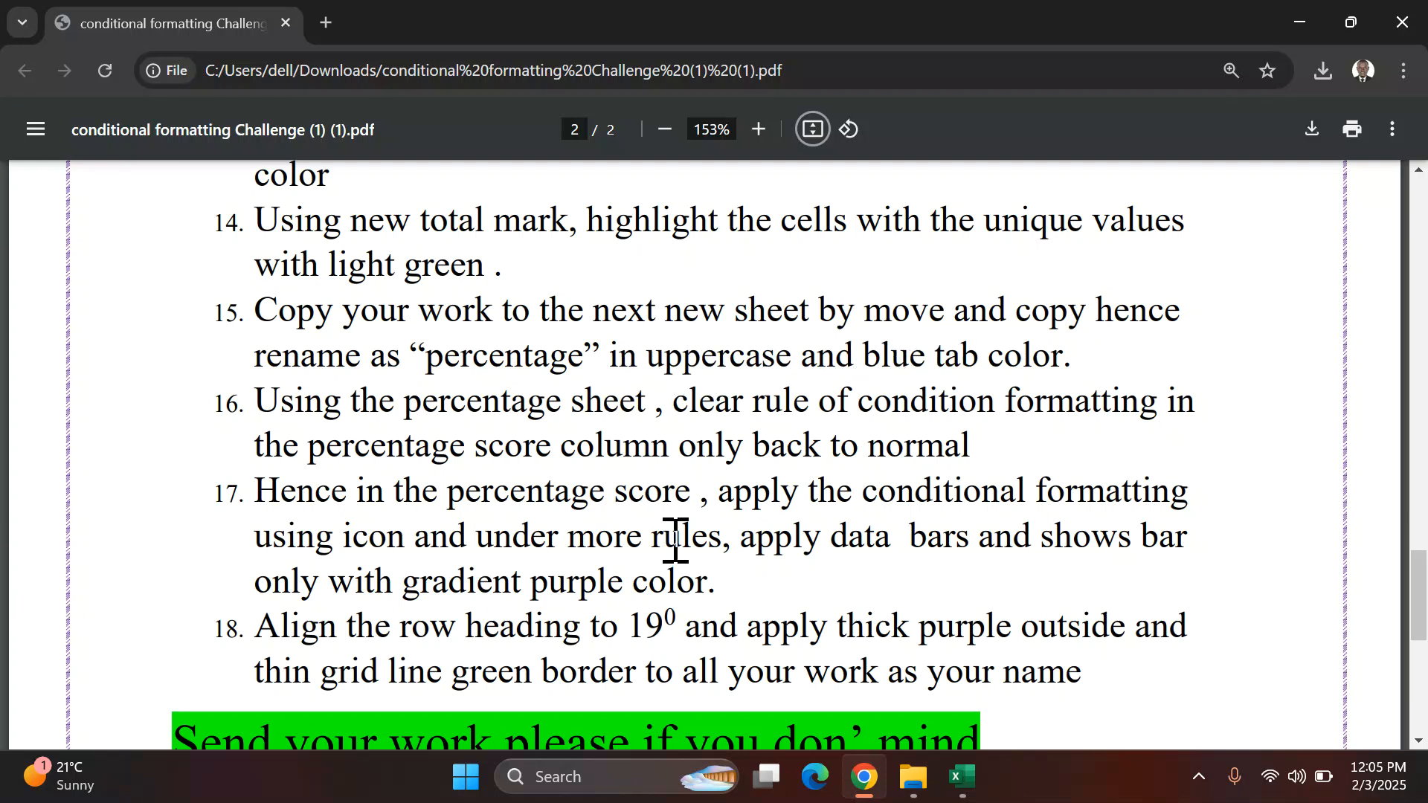
{"action": "mouse_move", "coordinate": [962, 776]}
{"action": "left_click", "coordinate": [938, 714]}
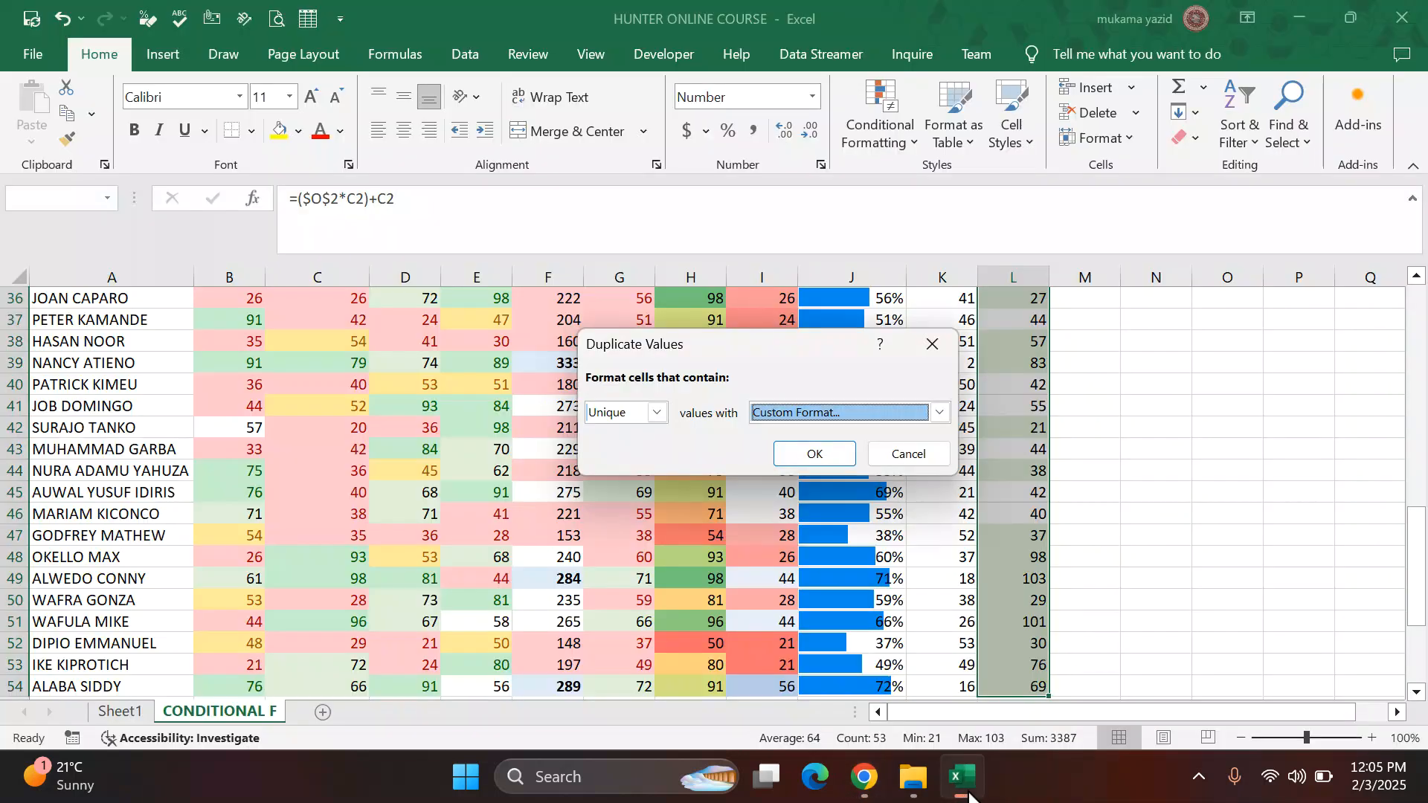
{"action": "left_click", "coordinate": [813, 453]}
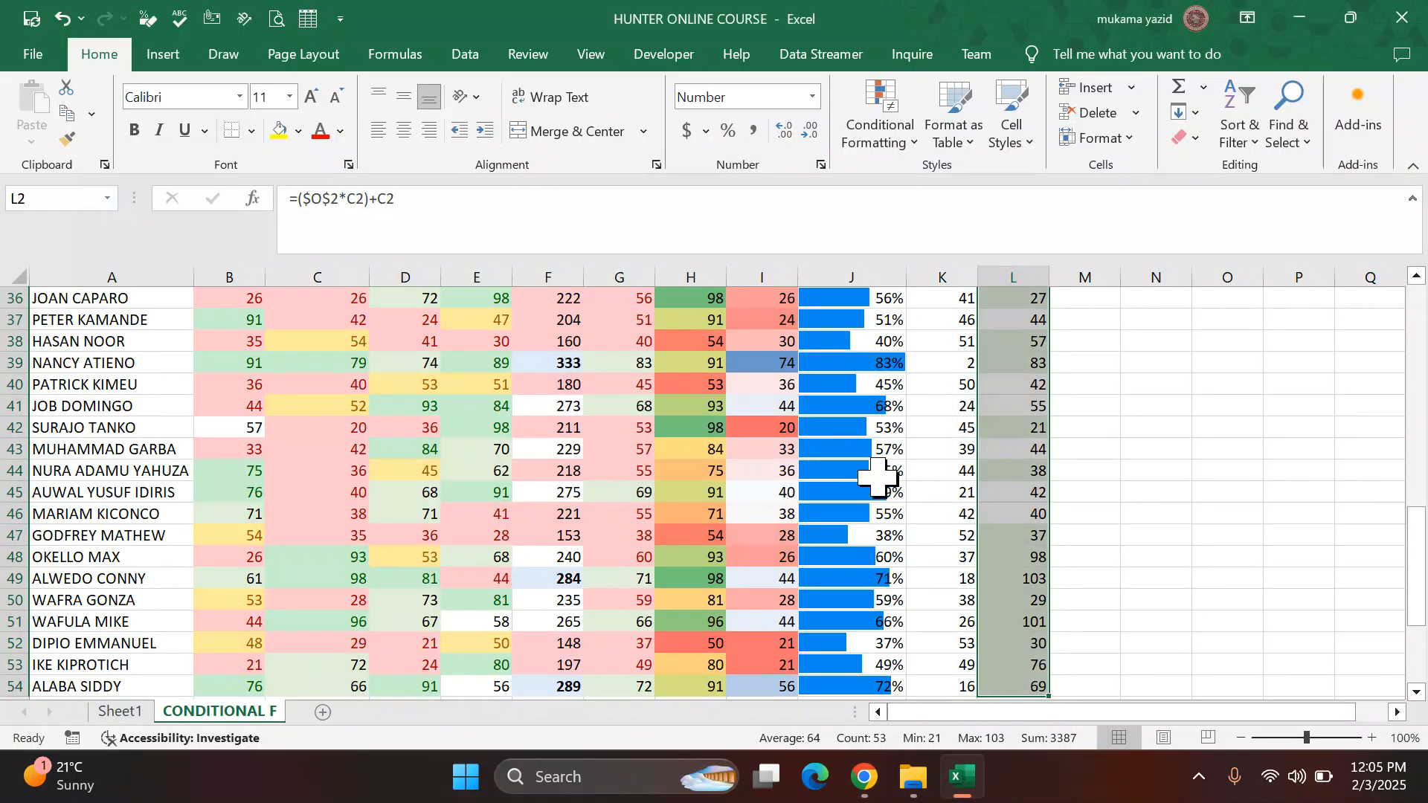
Step: Copy the CONDITIONAL F sheet to a new sheet placed after it
{"action": "left_click", "coordinate": [1108, 490]}
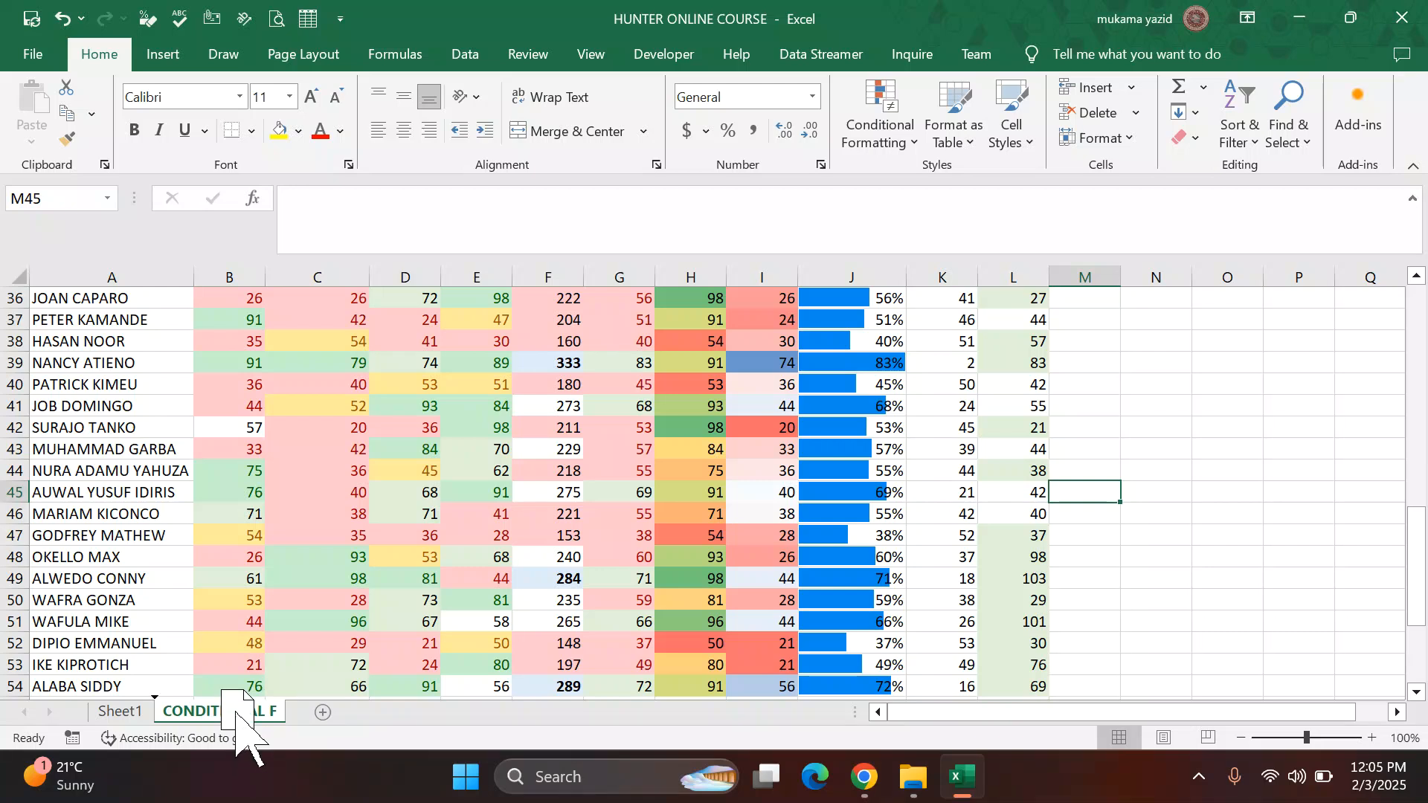
{"action": "mouse_move", "coordinate": [235, 714]}
{"action": "left_mouse_down"}
{"action": "mouse_move", "coordinate": [297, 691]}
{"action": "mouse_move", "coordinate": [322, 713]}
{"action": "mouse_move", "coordinate": [250, 711]}
{"action": "mouse_move", "coordinate": [258, 684]}
{"action": "mouse_move", "coordinate": [307, 693]}
{"action": "mouse_move", "coordinate": [324, 720]}
{"action": "left_mouse_up"}
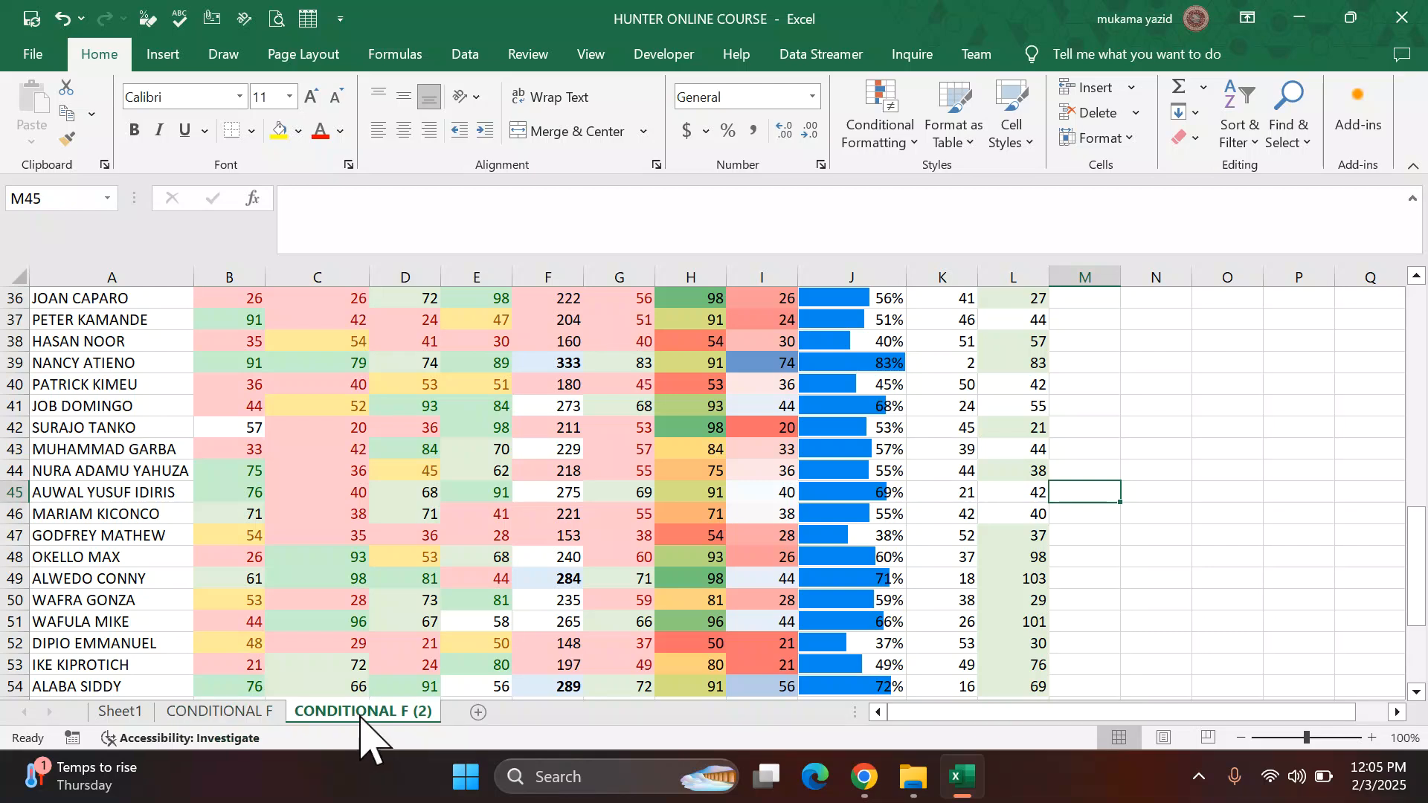
{"action": "left_click", "coordinate": [220, 711]}
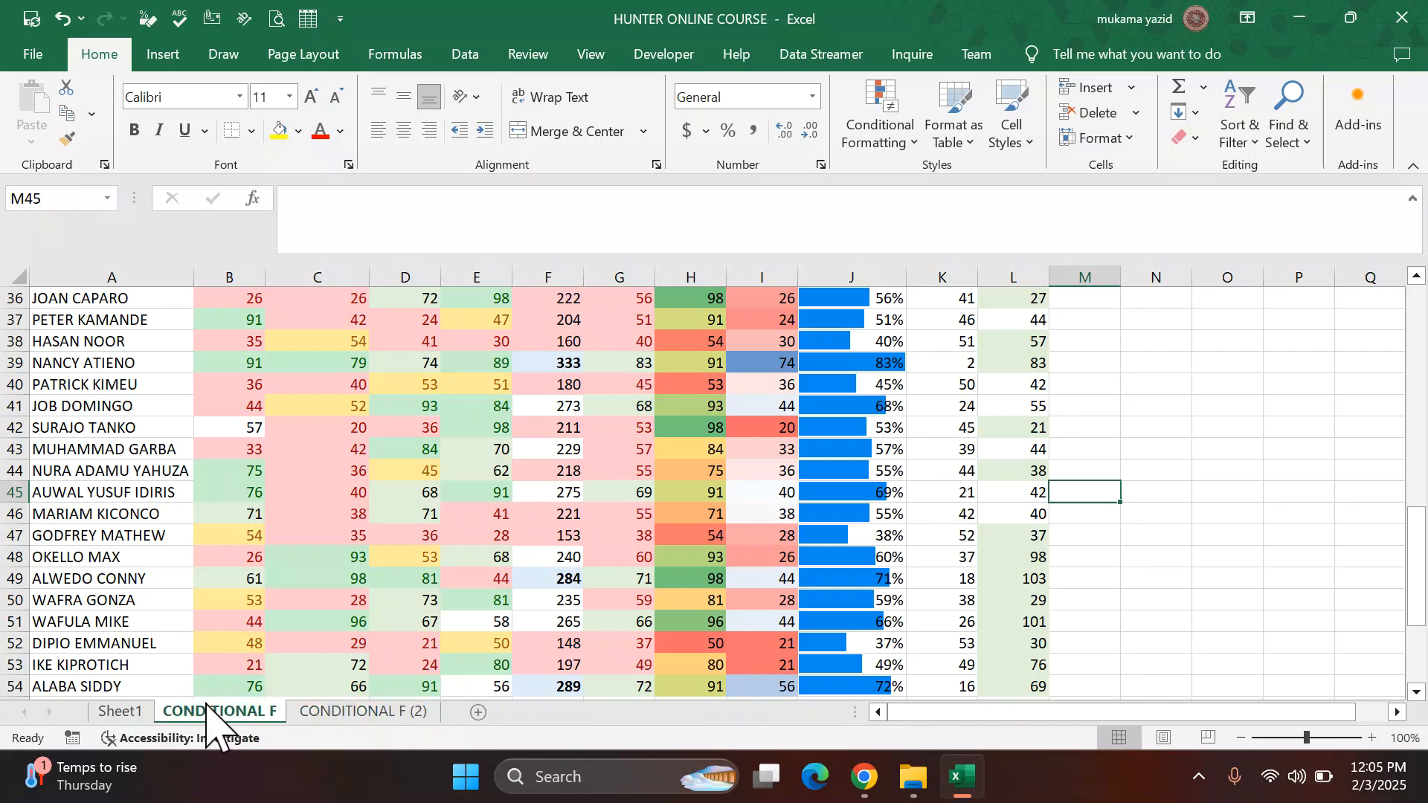
{"action": "left_click", "coordinate": [381, 717]}
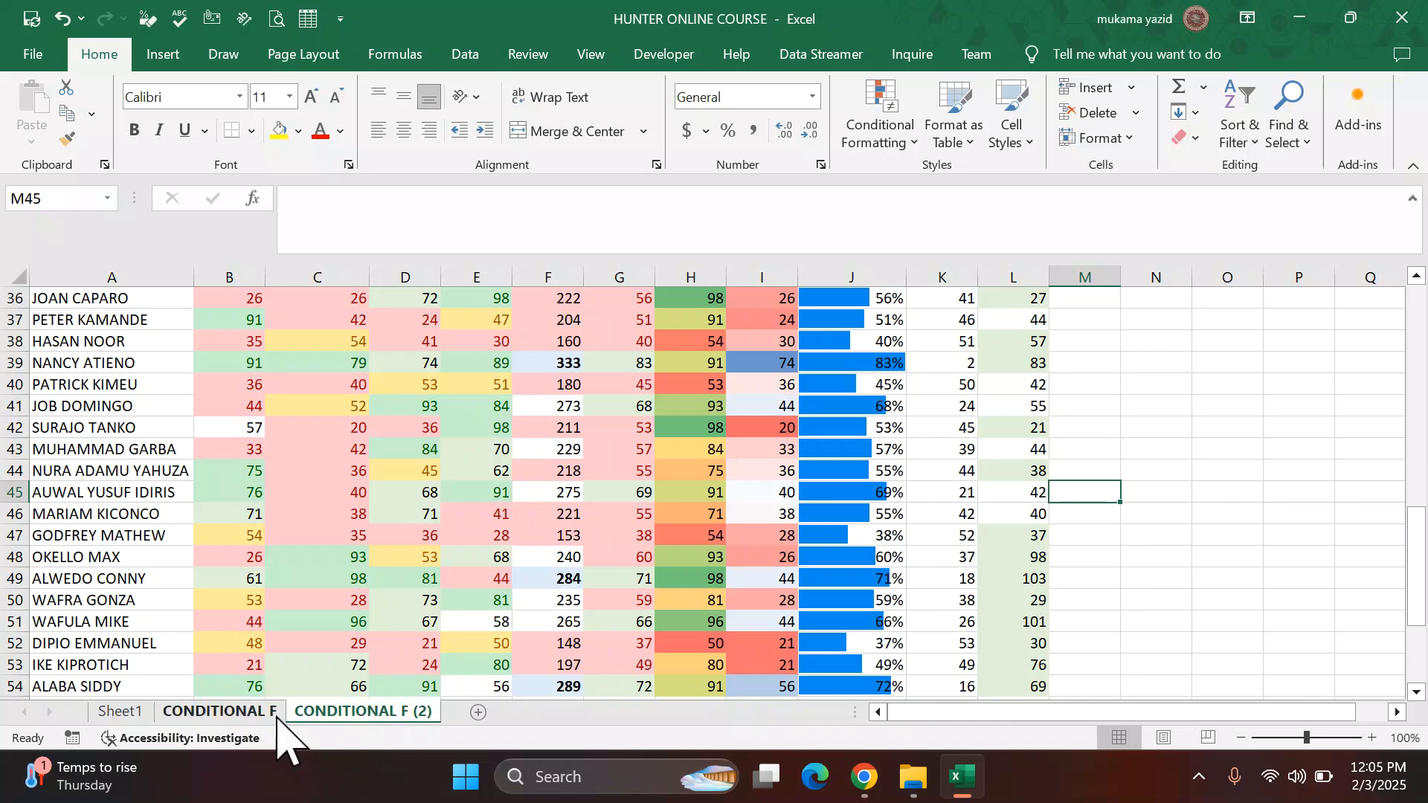
Step: Rename the copied sheet as PERCENTAGE
{"action": "double_click", "coordinate": [381, 712]}
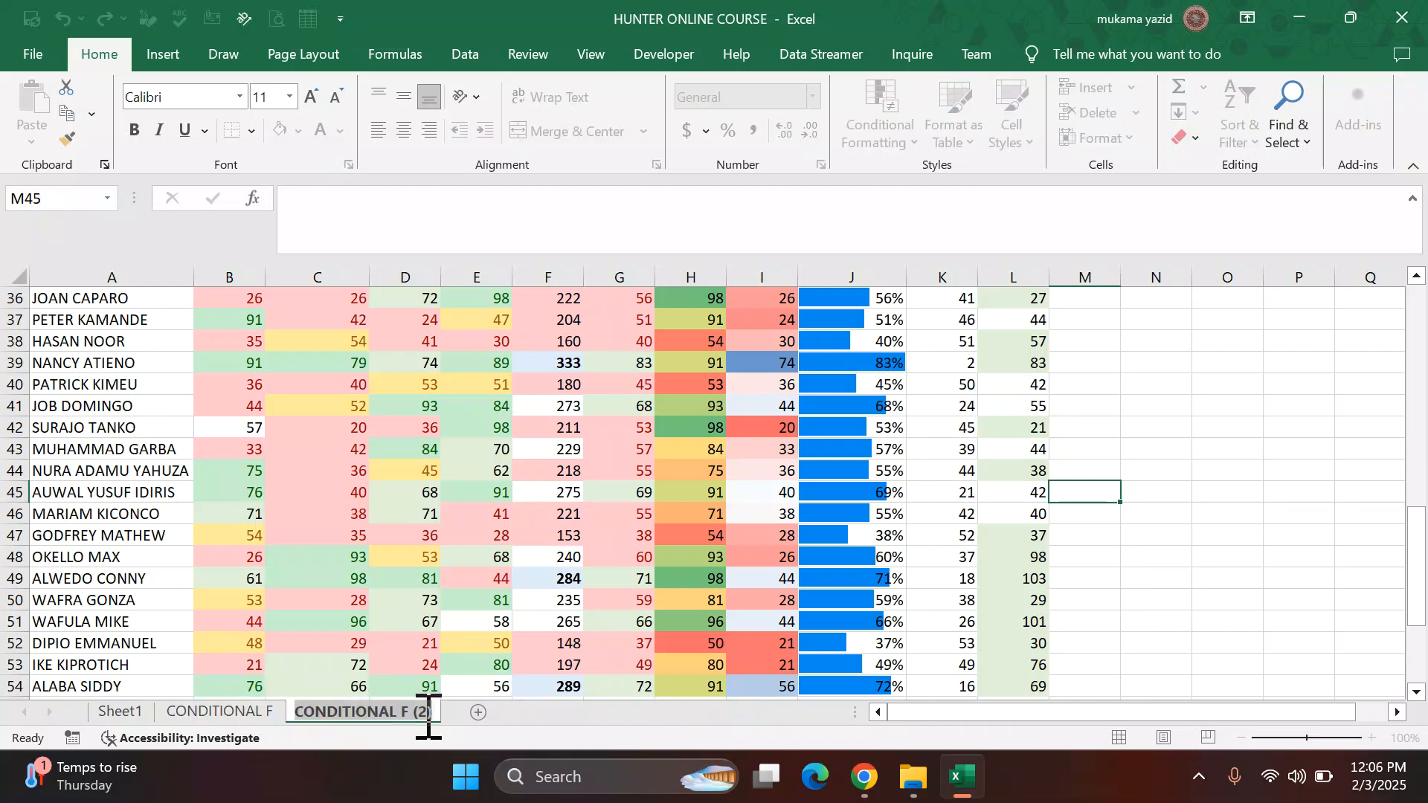
{"action": "type", "text": "PERCENTAGE"}
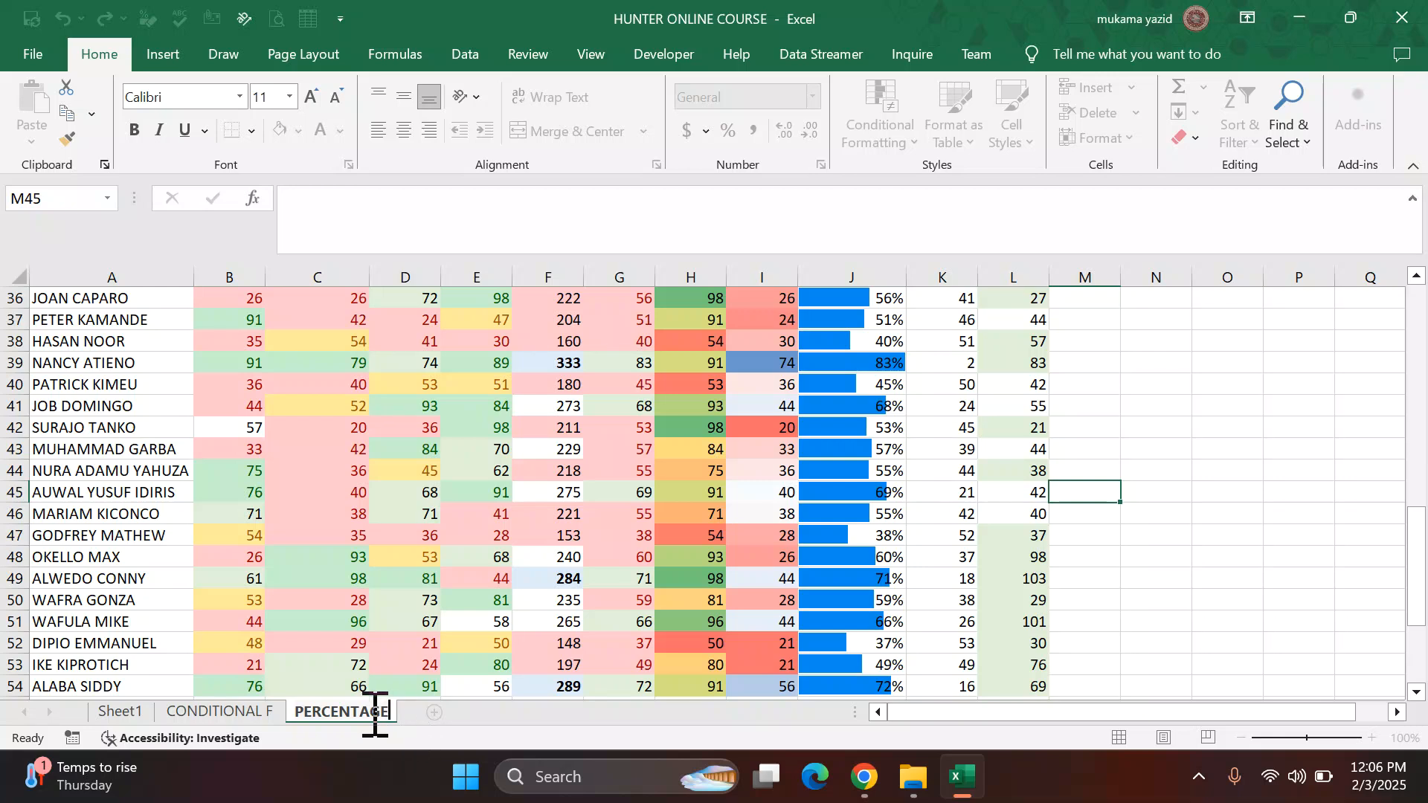
{"action": "left_click", "coordinate": [551, 643]}
Step: Set the PERCENTAGE sheet's tab color to blue
{"action": "right_click", "coordinate": [345, 715]}
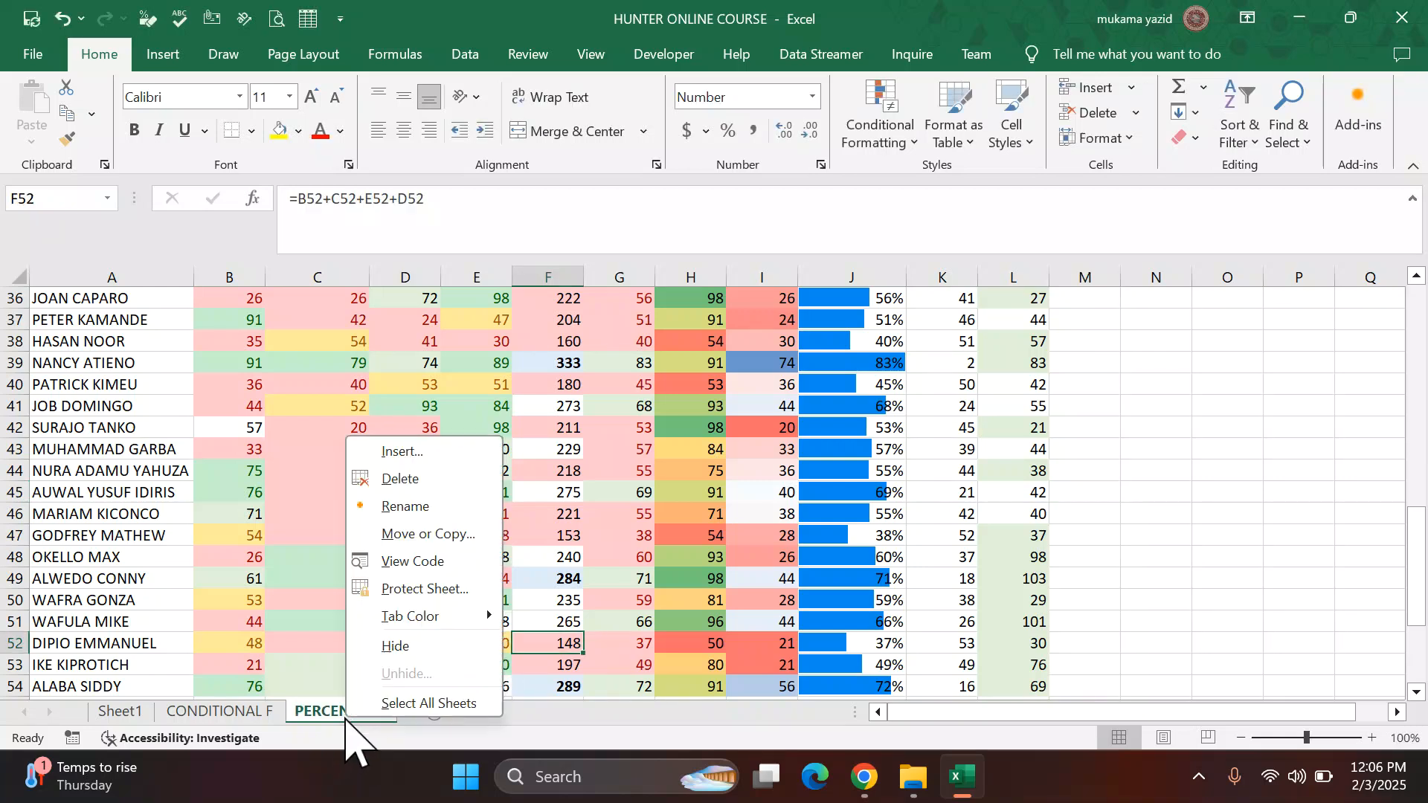
{"action": "mouse_move", "coordinate": [476, 617]}
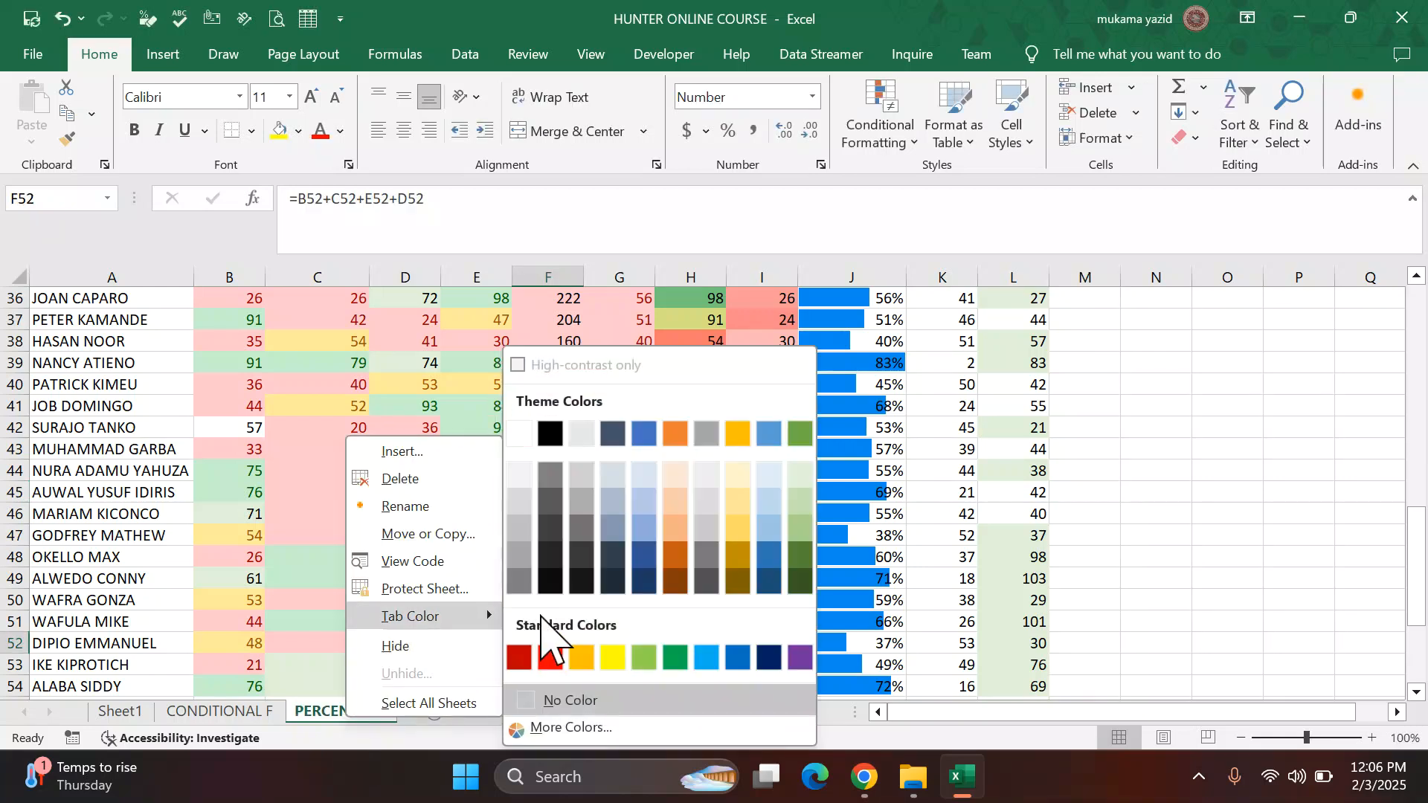
{"action": "left_click", "coordinate": [735, 659]}
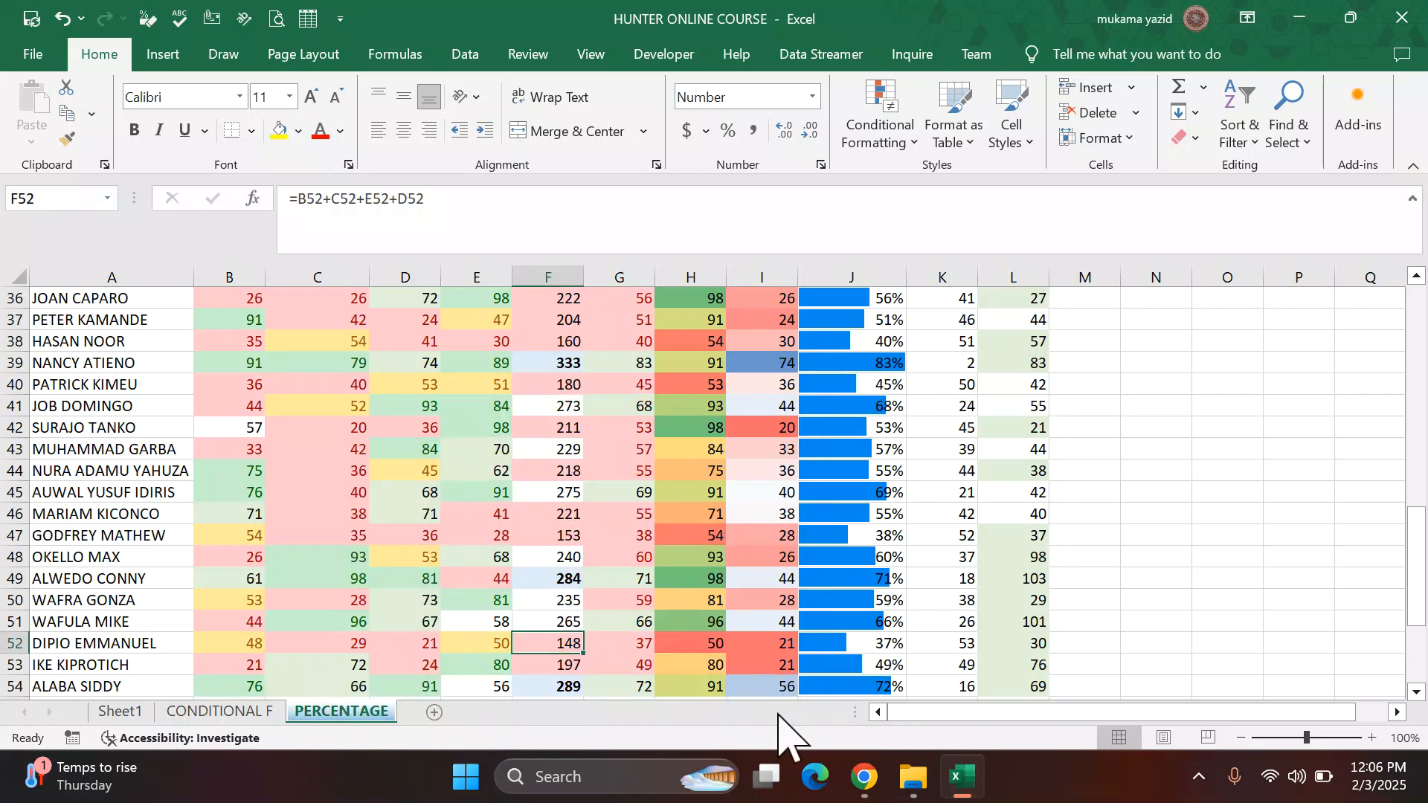
Step: Review tasks 16 and 17 in the PDF instructions, then return to the workbook's PERCENTAGE sheet
{"action": "left_click", "coordinate": [864, 776]}
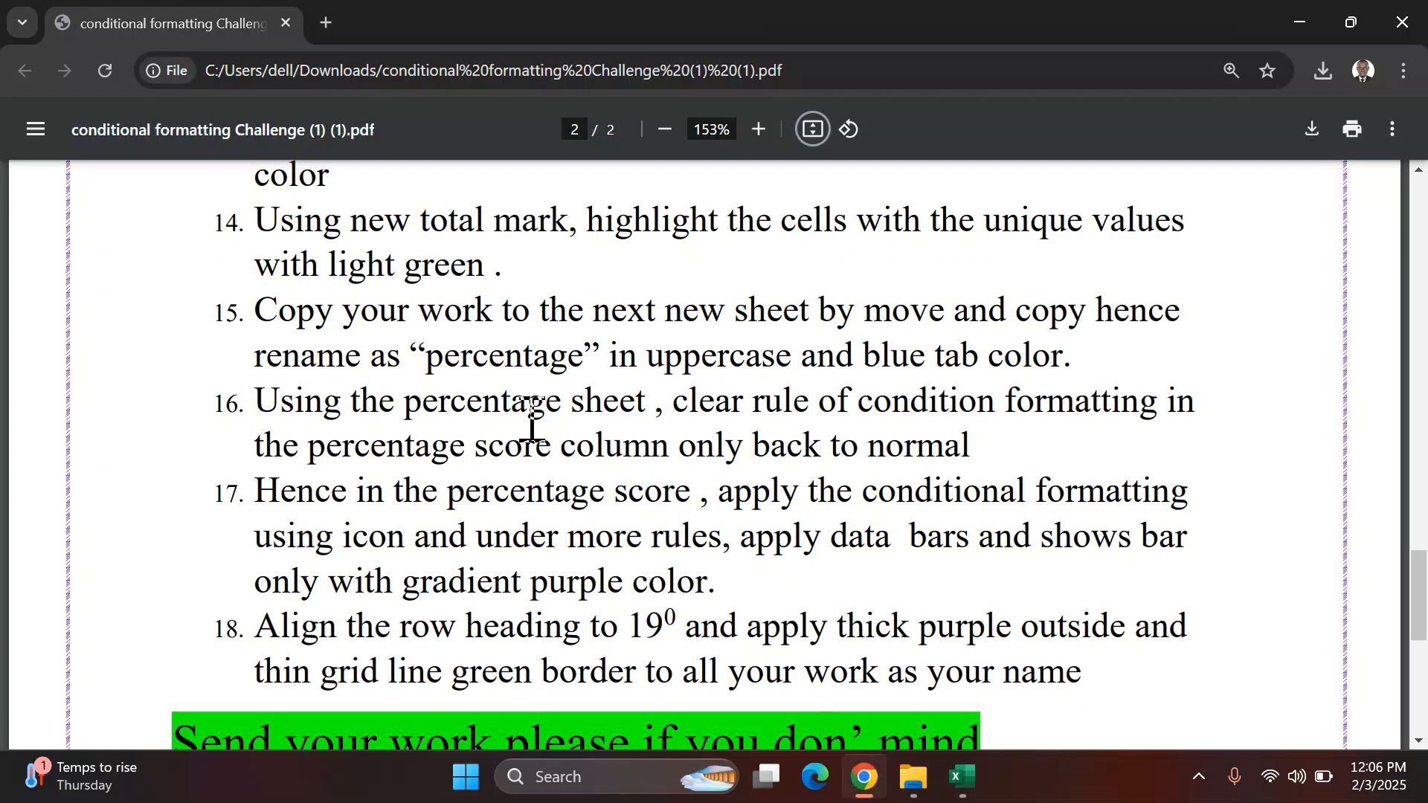
{"action": "scroll", "coordinate": [529, 416], "scroll_direction": "down", "scroll_amount": 1}
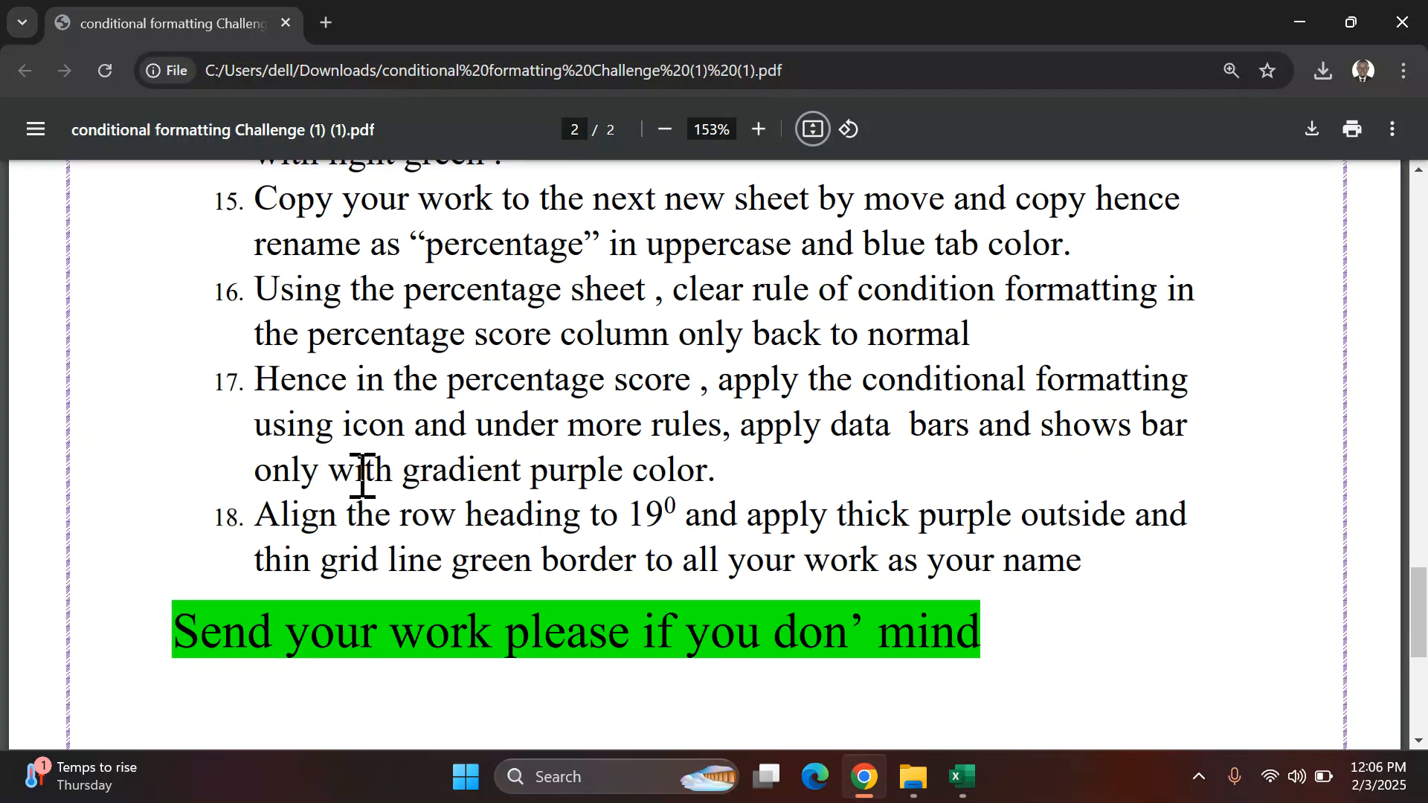
{"action": "scroll", "coordinate": [478, 428], "scroll_direction": "up", "scroll_amount": 1}
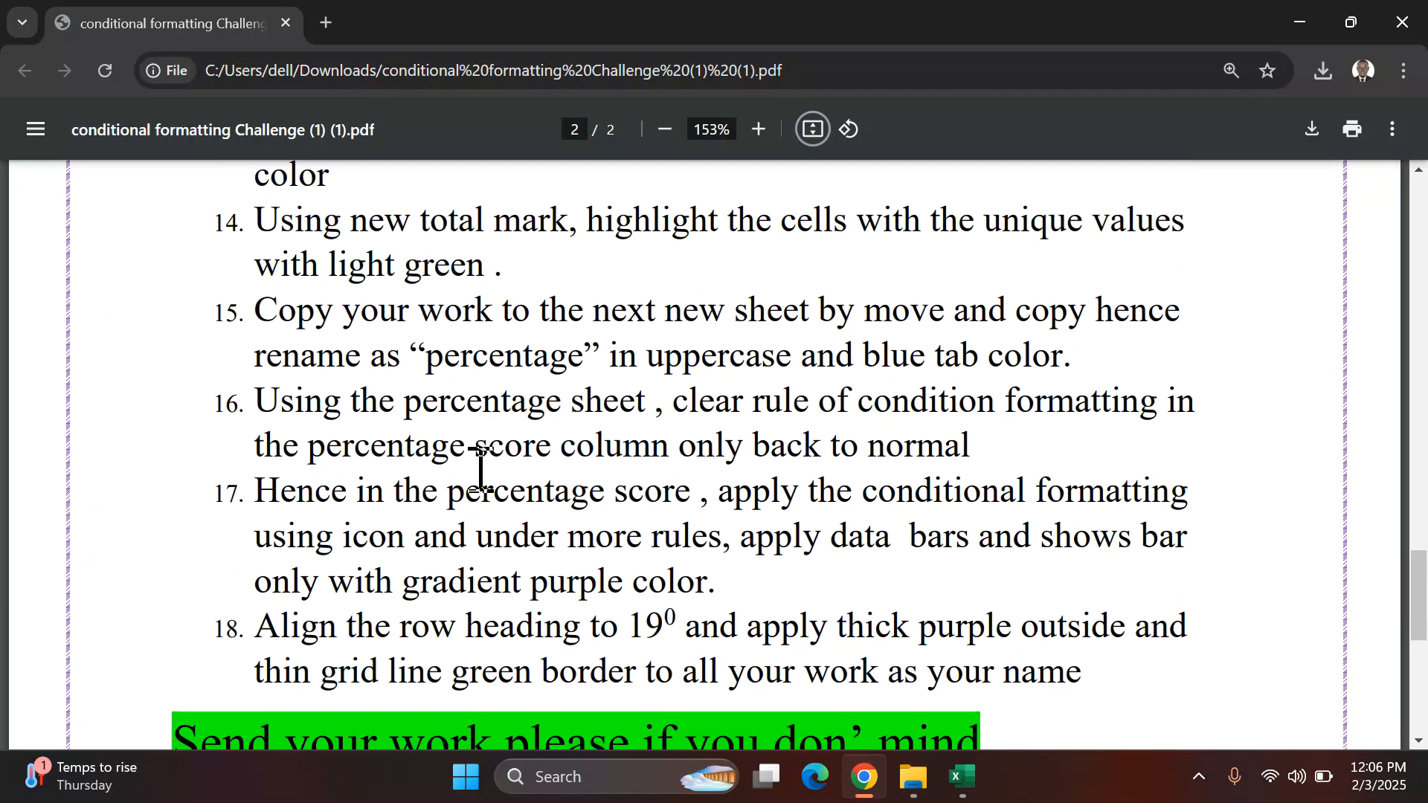
{"action": "scroll", "coordinate": [456, 509], "scroll_direction": "down", "scroll_amount": 1}
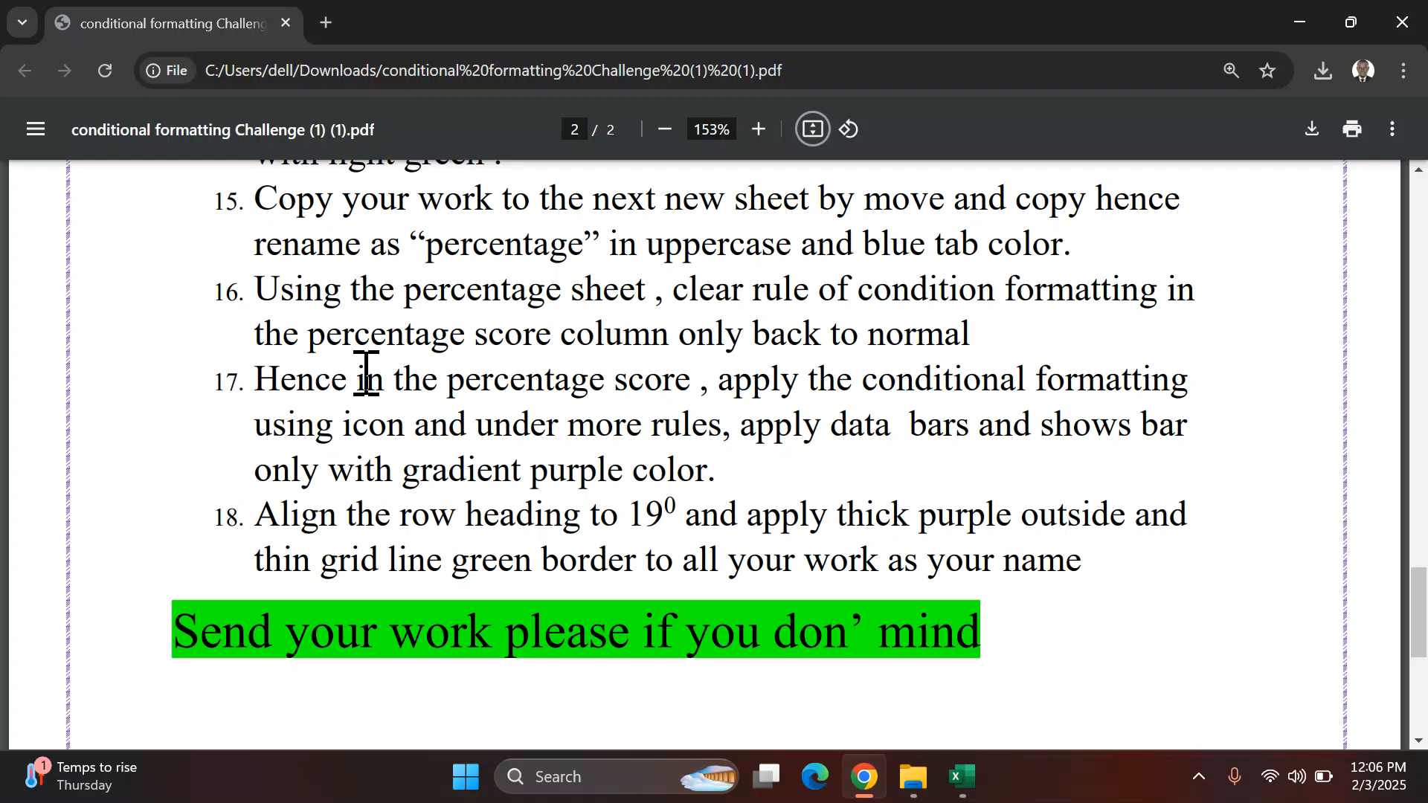
{"action": "scroll", "coordinate": [370, 357], "scroll_direction": "up", "scroll_amount": 1}
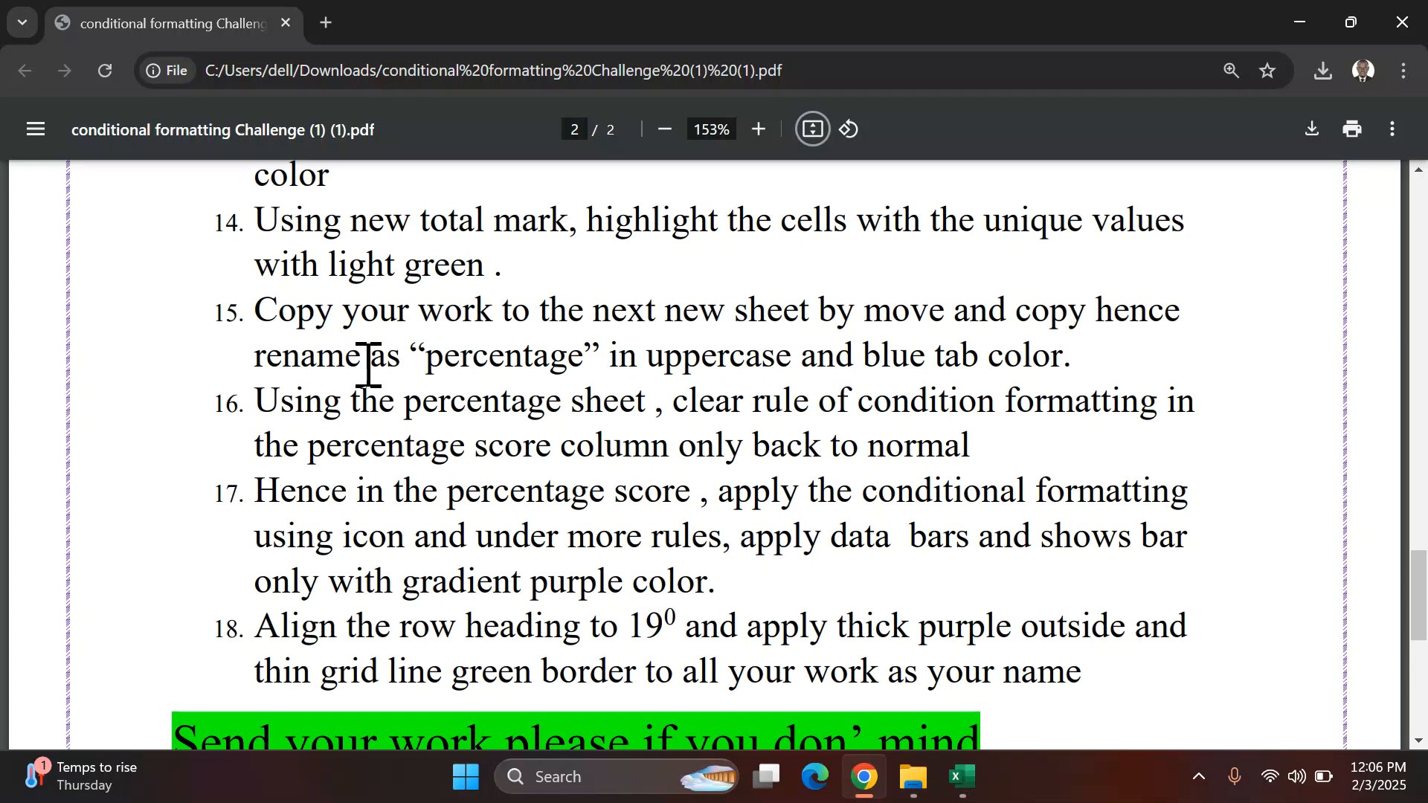
{"action": "scroll", "coordinate": [357, 372], "scroll_direction": "up", "scroll_amount": 1}
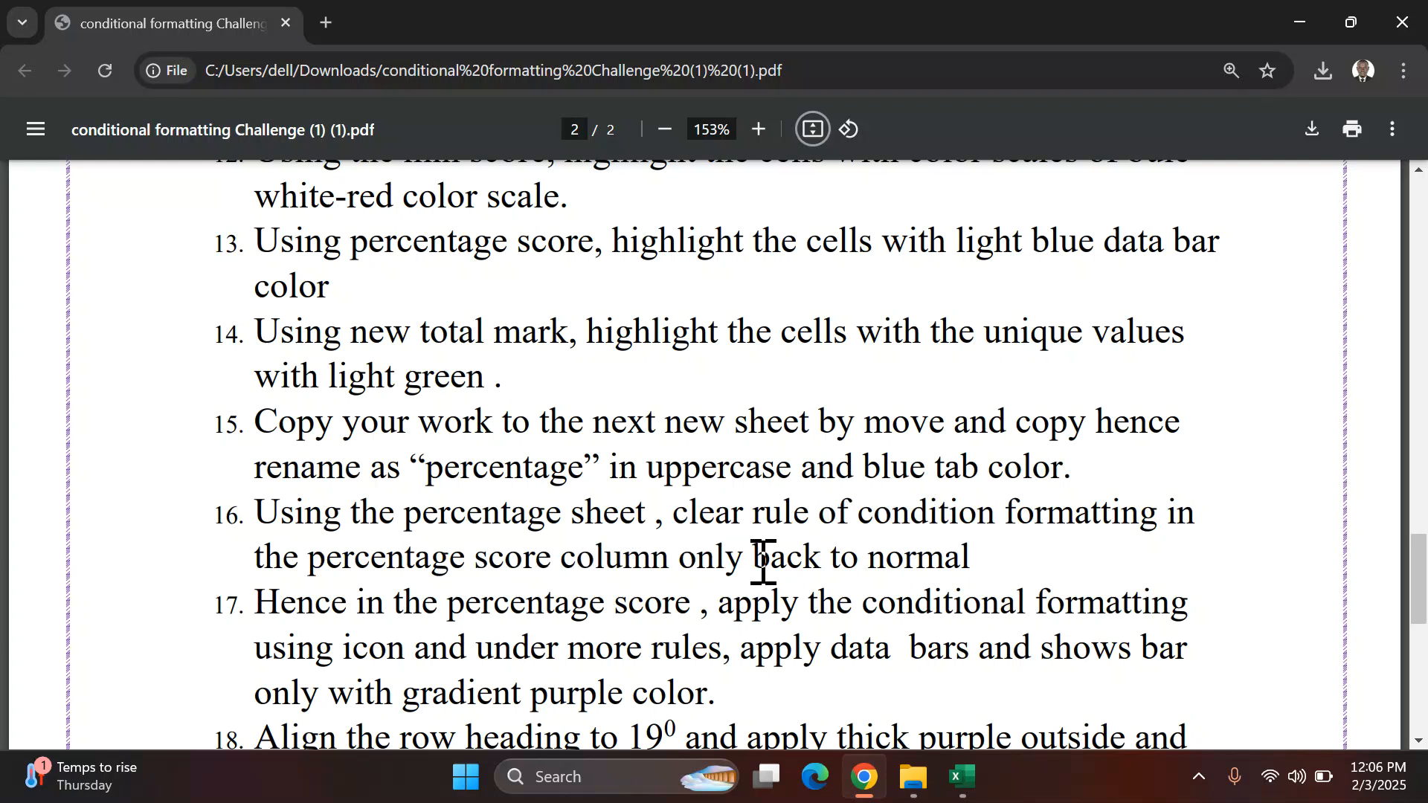
{"action": "left_click", "coordinate": [959, 776]}
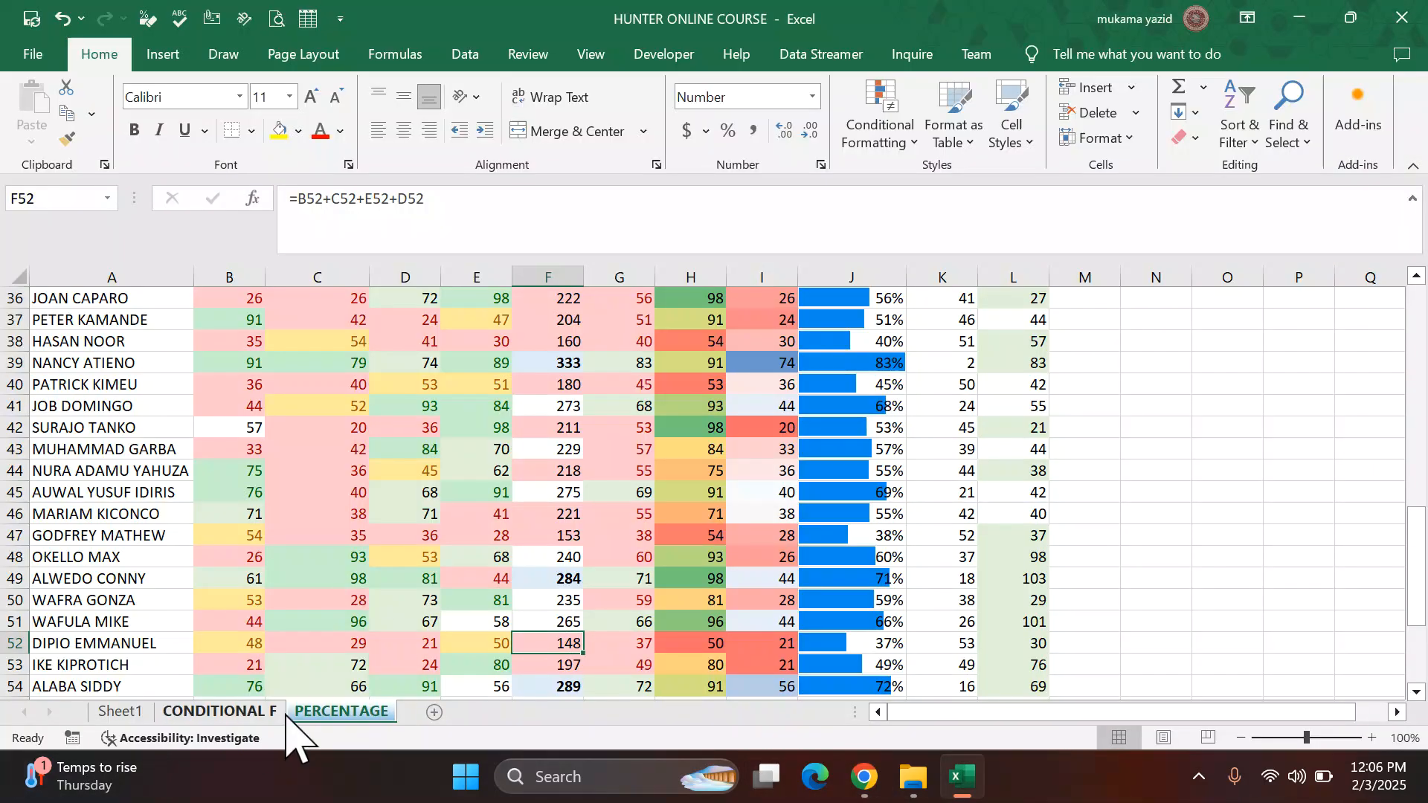
{"action": "left_click", "coordinate": [240, 713]}
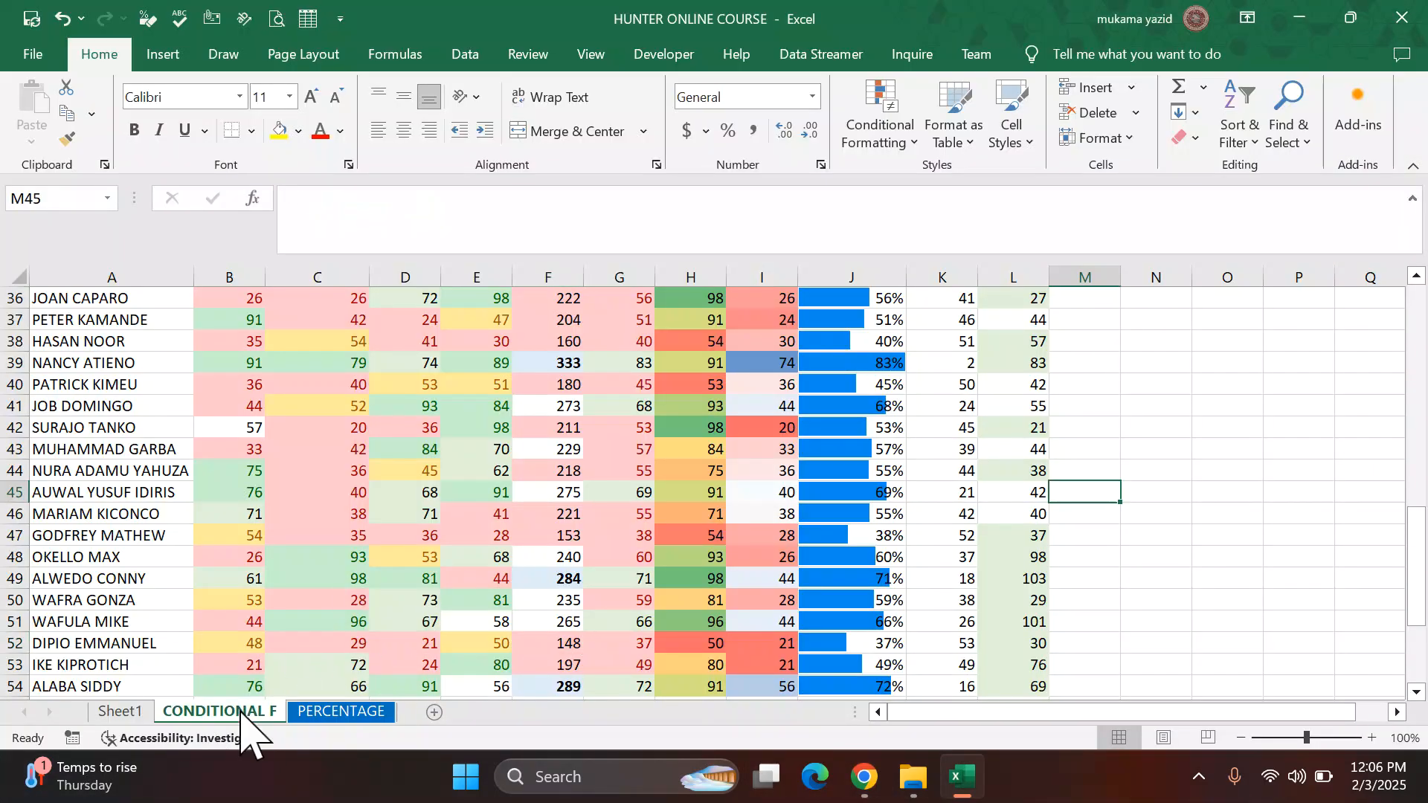
{"action": "left_click", "coordinate": [341, 712]}
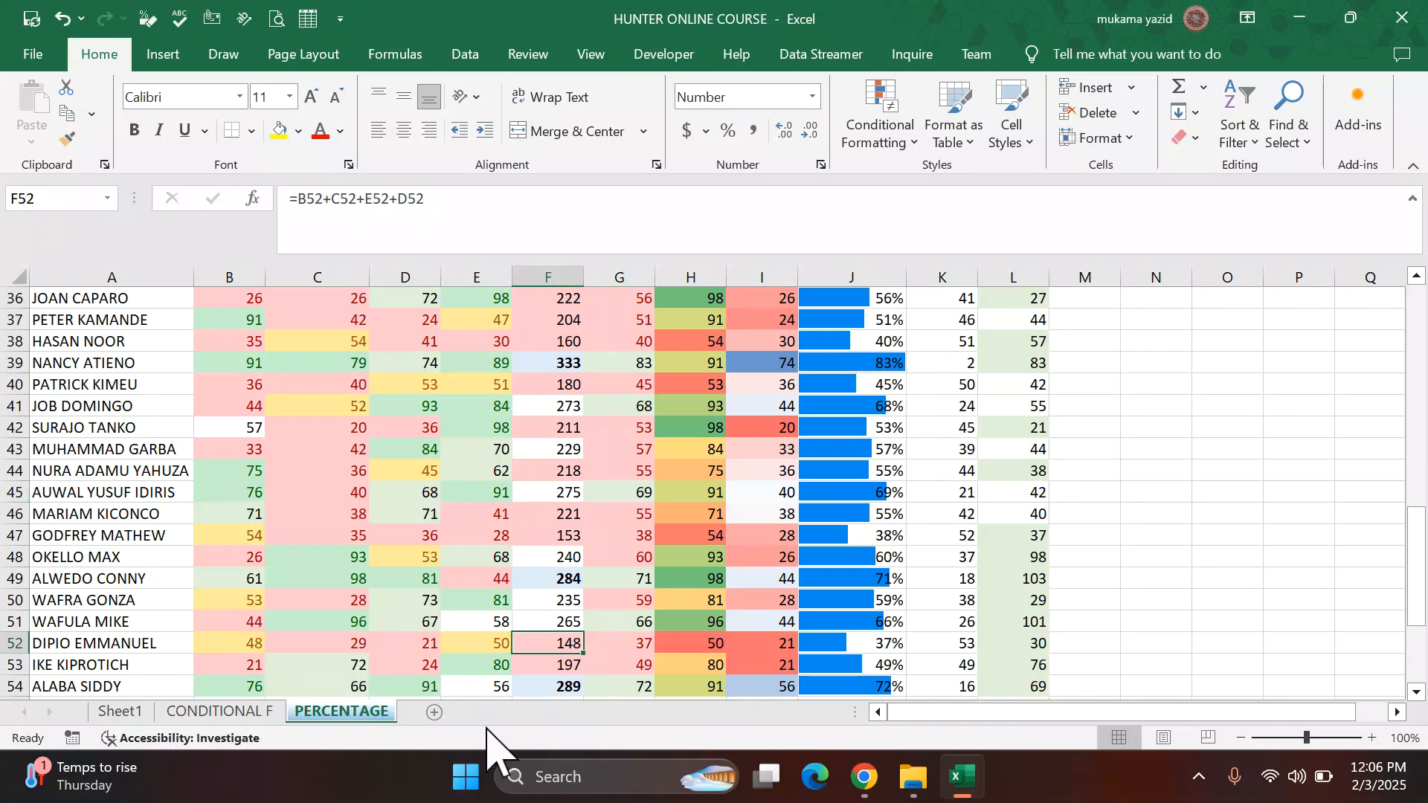
Step: Clear the conditional formatting rules from the selected percentage column cells J2:J54 only
{"action": "scroll", "coordinate": [846, 377], "scroll_direction": "up", "scroll_amount": 8}
{"action": "scroll", "coordinate": [845, 377], "scroll_direction": "up", "scroll_amount": 4}
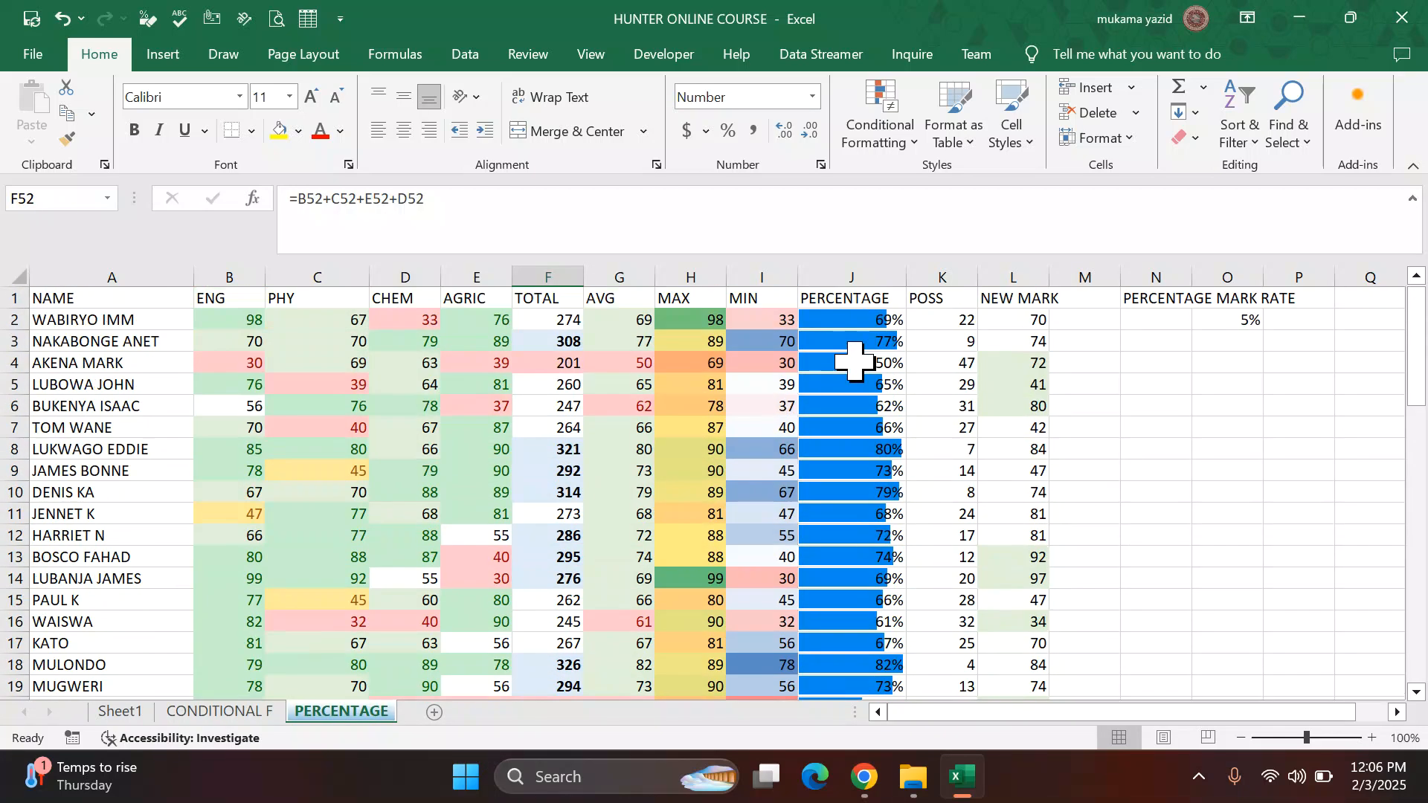
{"action": "left_click", "coordinate": [853, 318]}
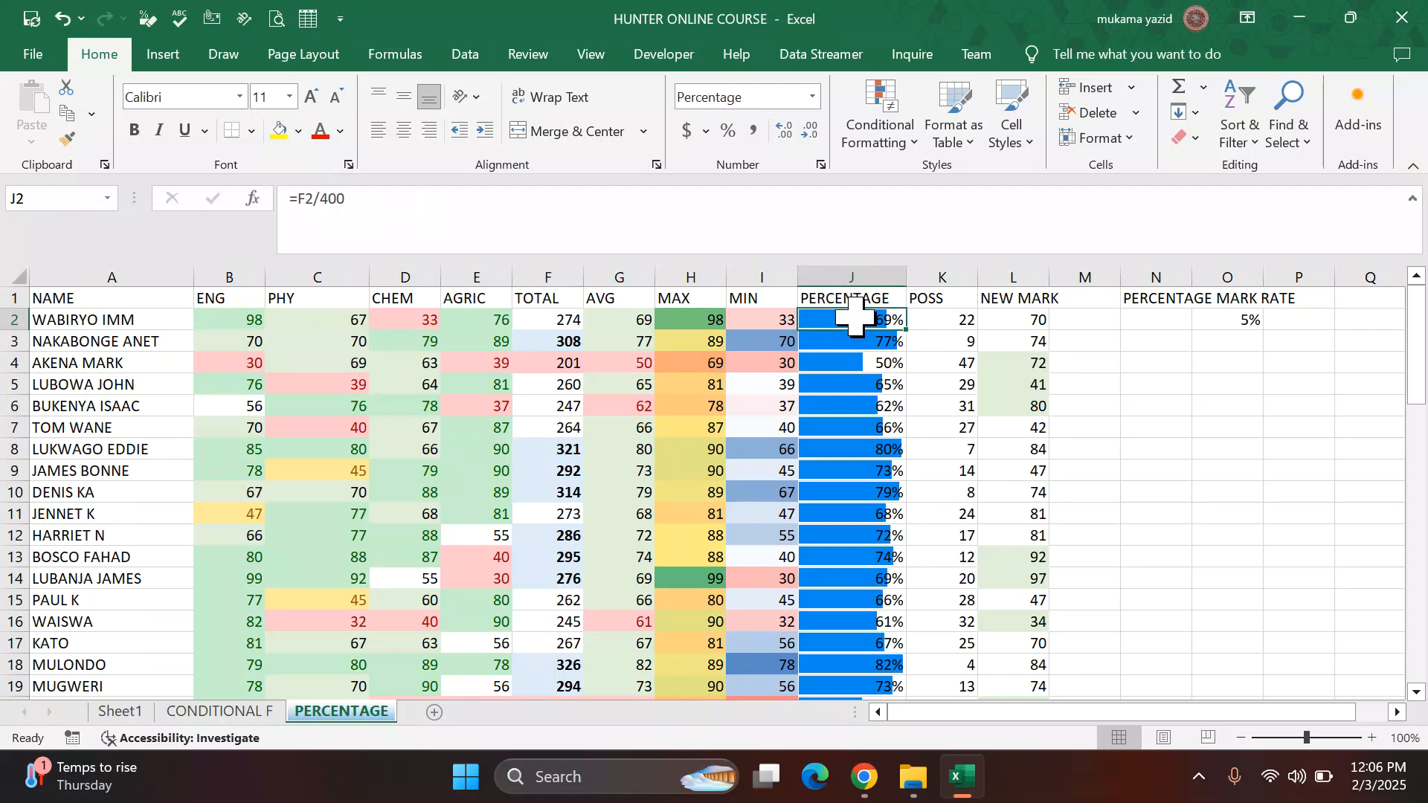
{"action": "key", "text": "ctrl+shift+Down"}
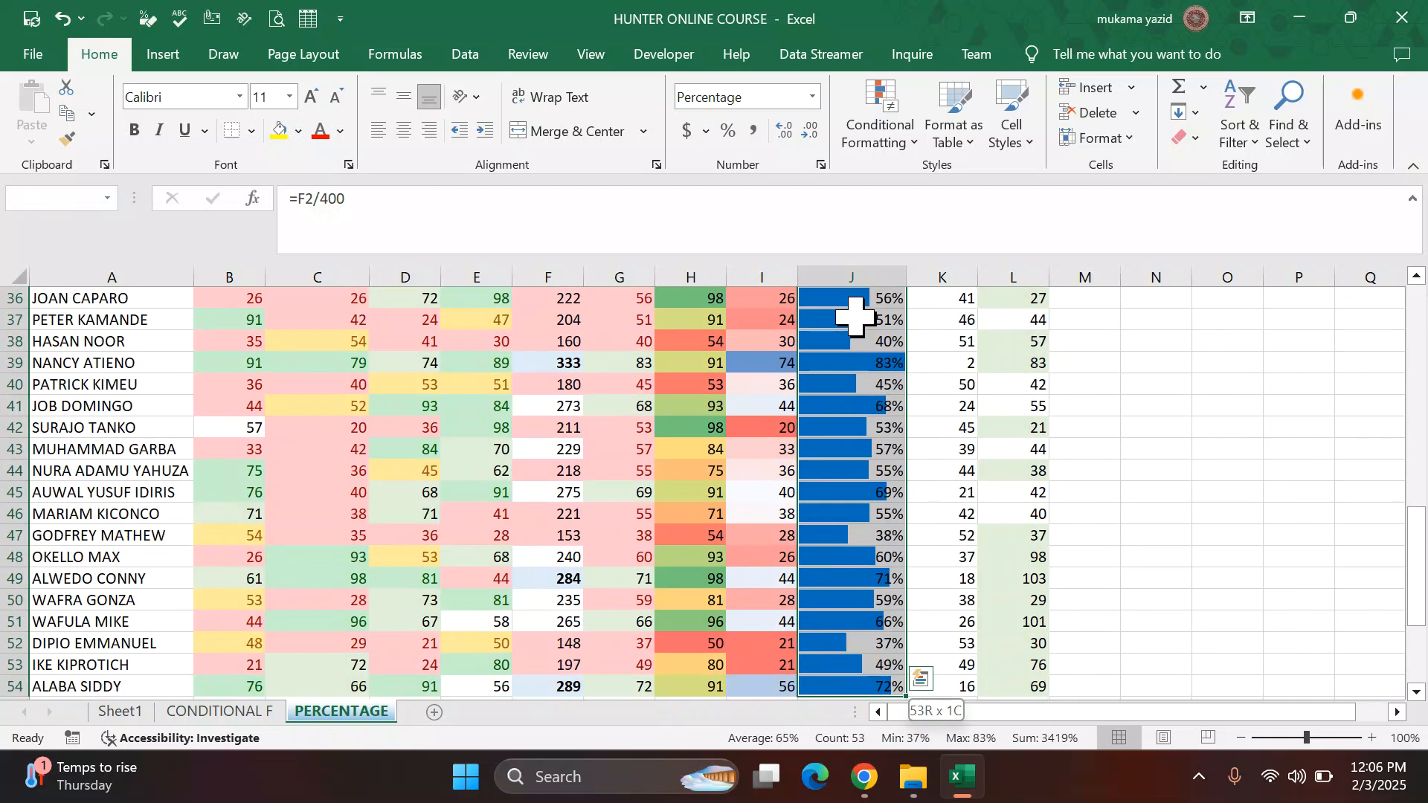
{"action": "scroll", "coordinate": [995, 344], "scroll_direction": "up", "scroll_amount": 4}
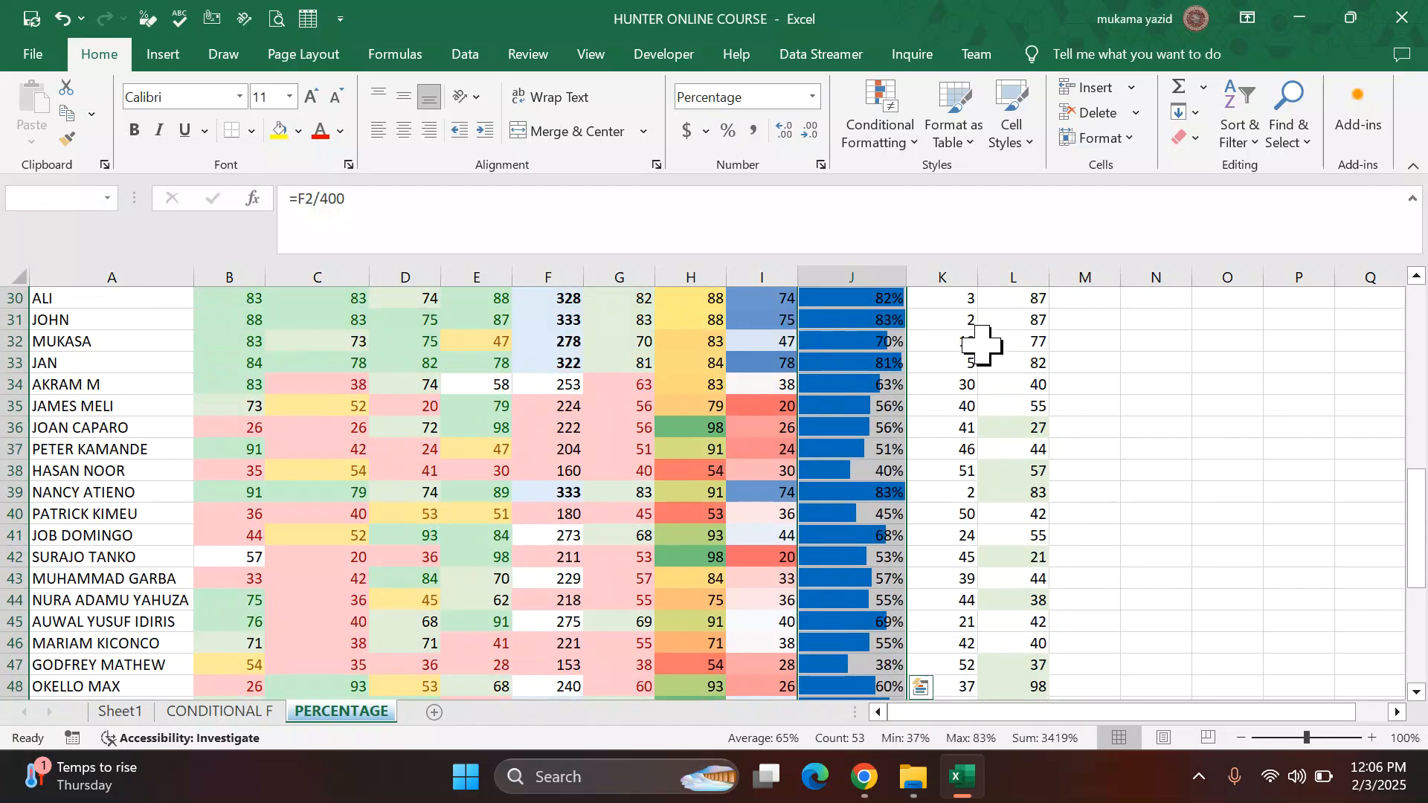
{"action": "scroll", "coordinate": [939, 337], "scroll_direction": "up", "scroll_amount": 6}
{"action": "scroll", "coordinate": [930, 331], "scroll_direction": "down", "scroll_amount": 16}
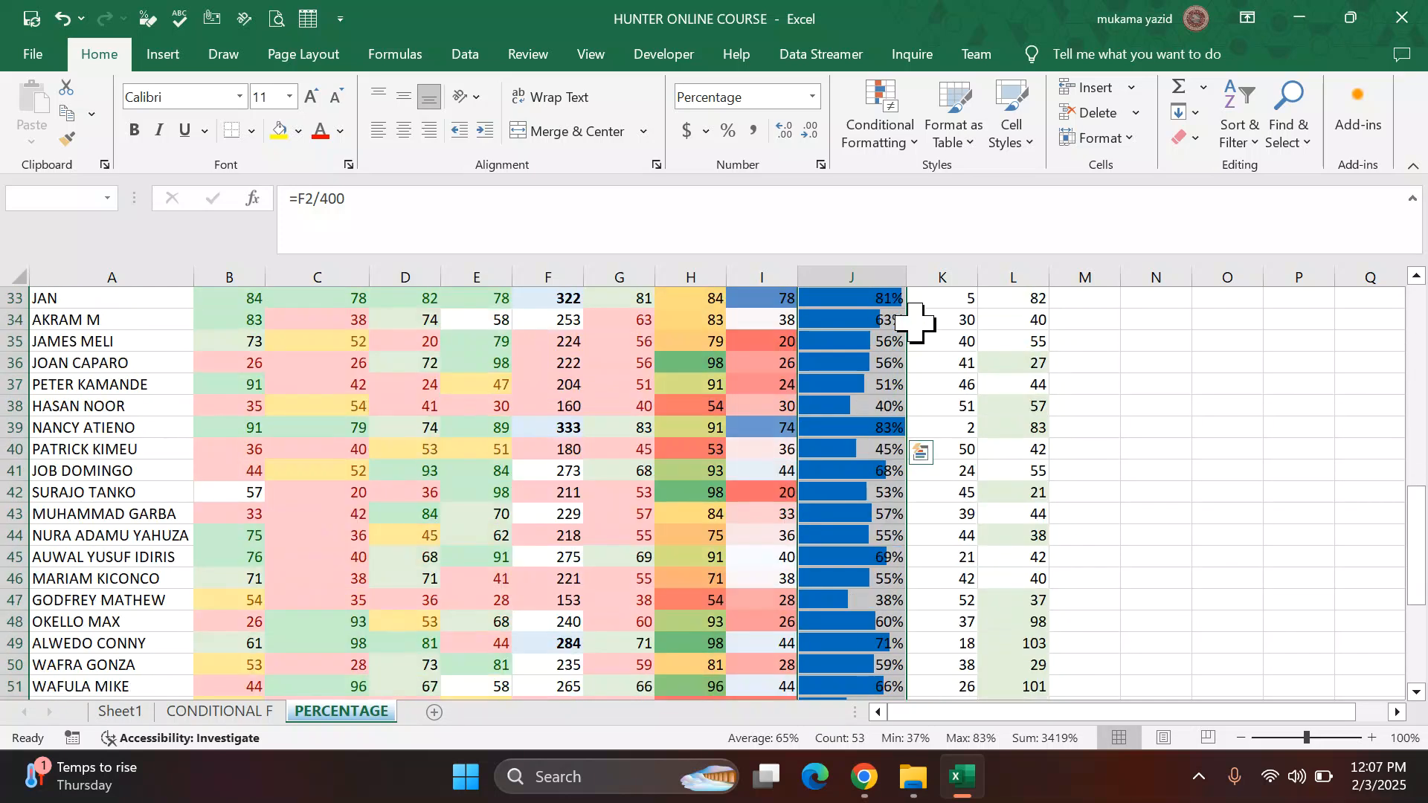
{"action": "scroll", "coordinate": [922, 331], "scroll_direction": "up", "scroll_amount": 18}
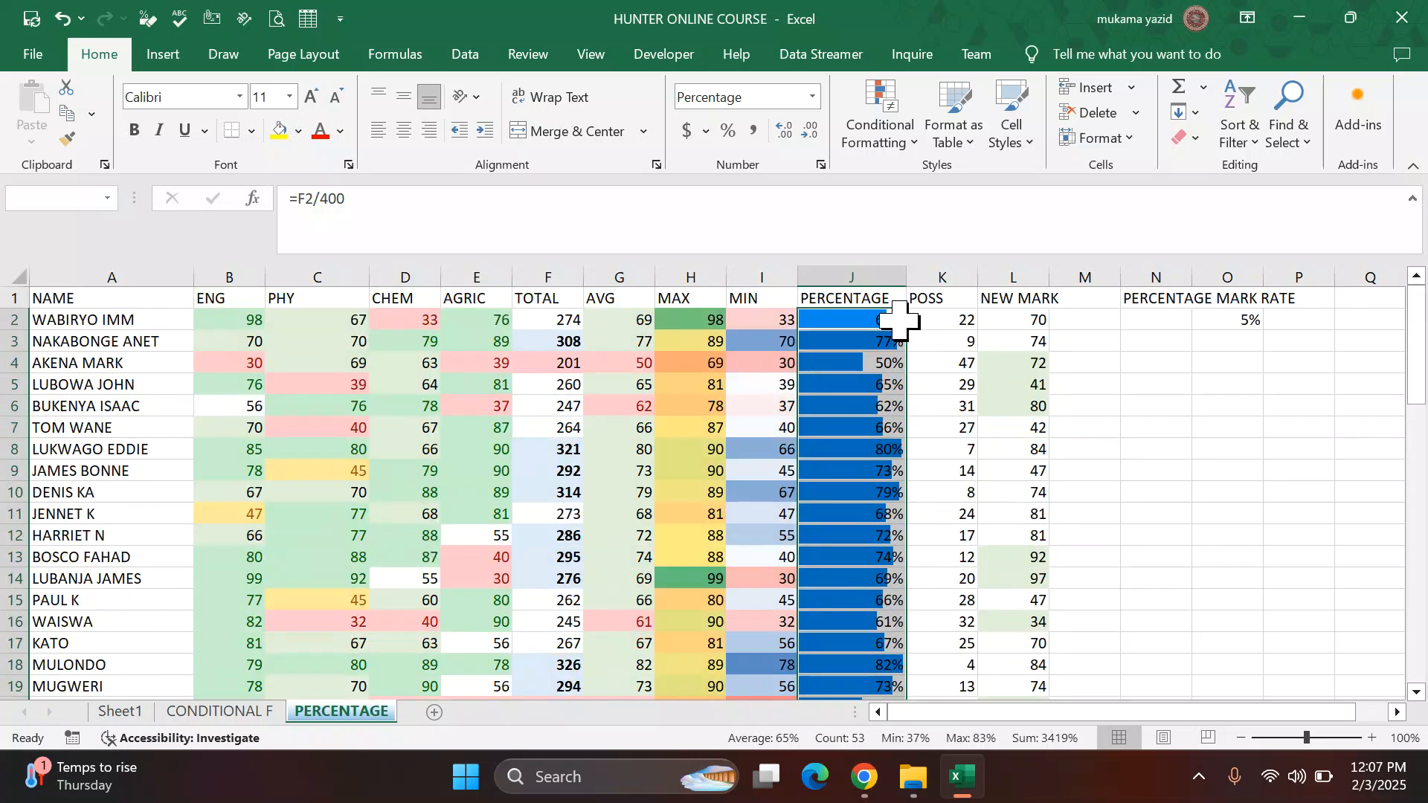
{"action": "left_click", "coordinate": [912, 137]}
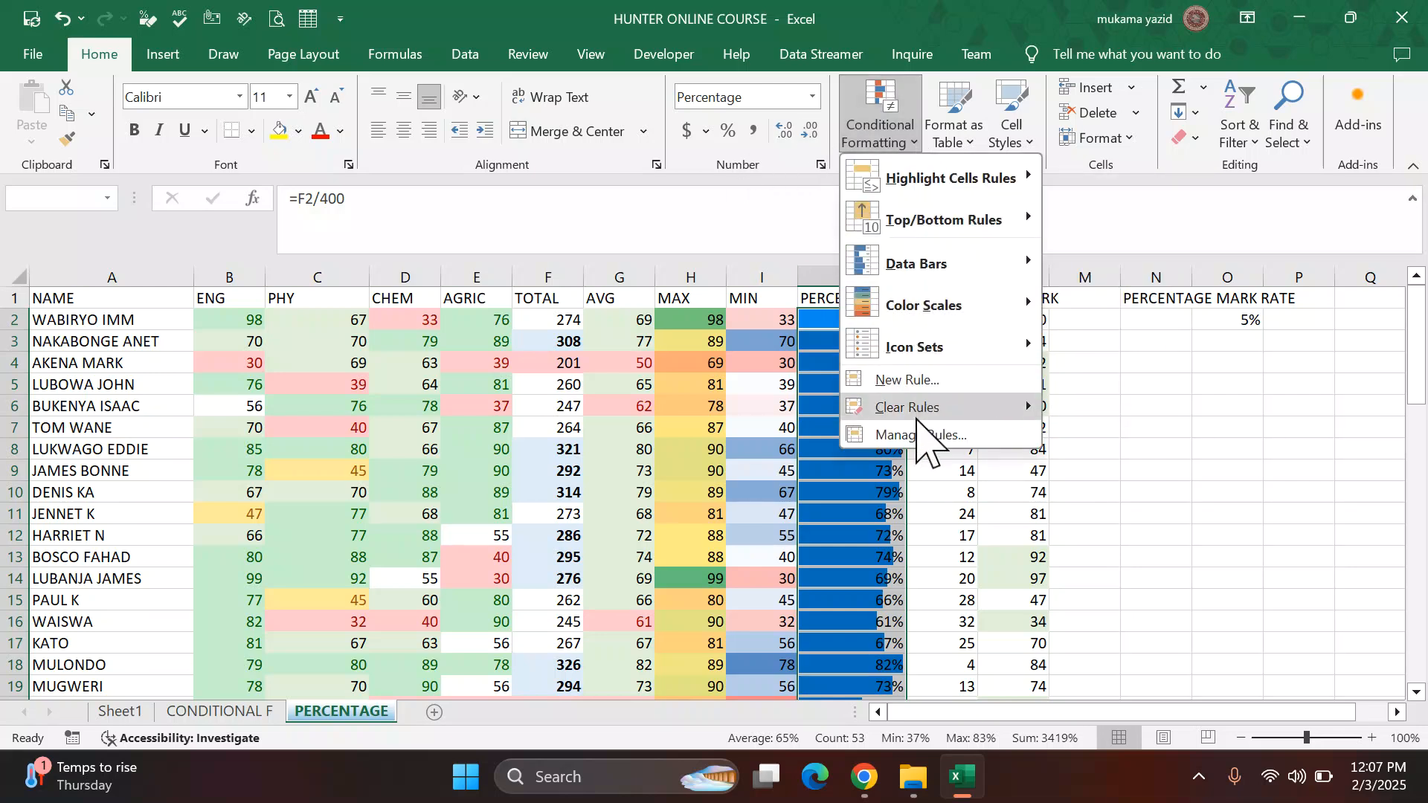
{"action": "mouse_move", "coordinate": [924, 409]}
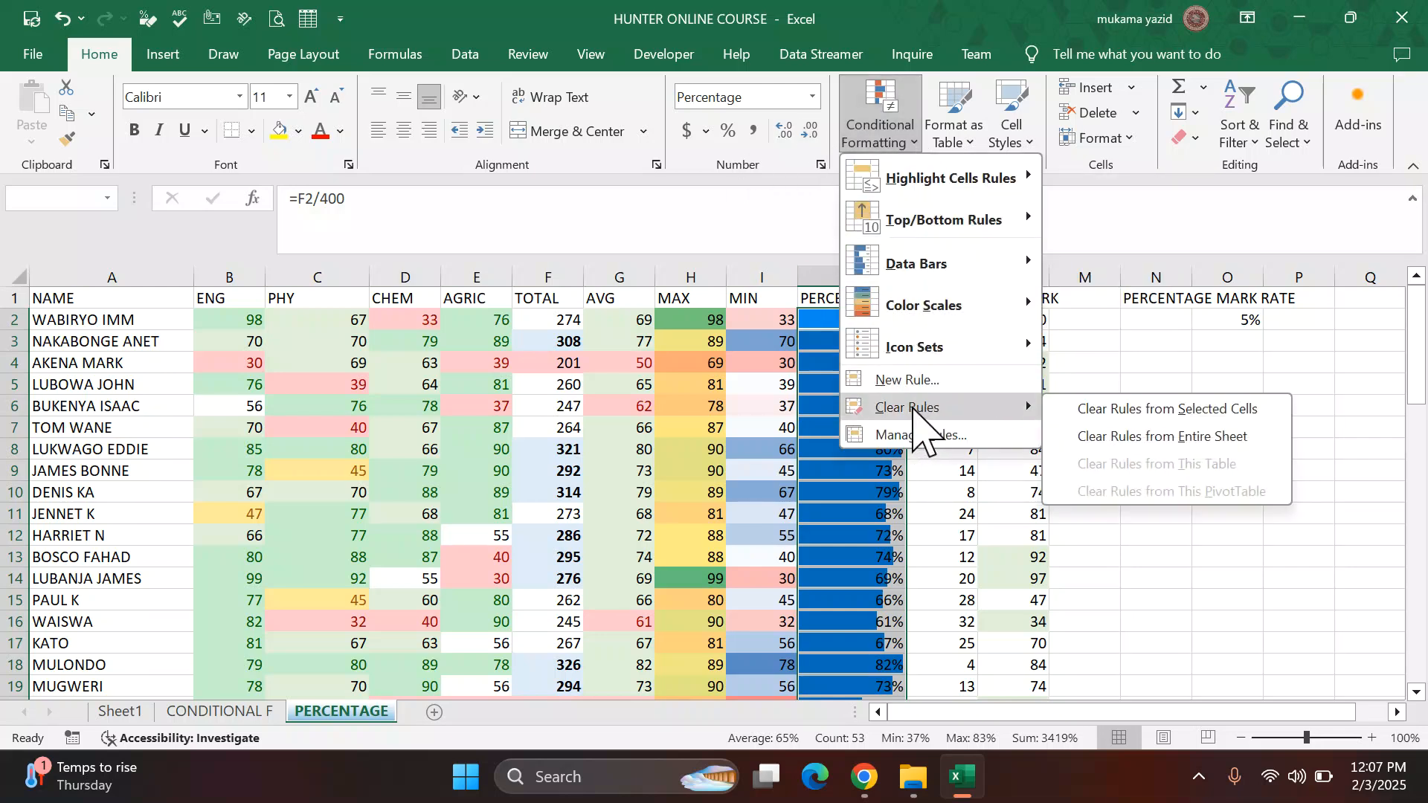
{"action": "left_click", "coordinate": [1097, 411]}
{"action": "left_click", "coordinate": [855, 421]}
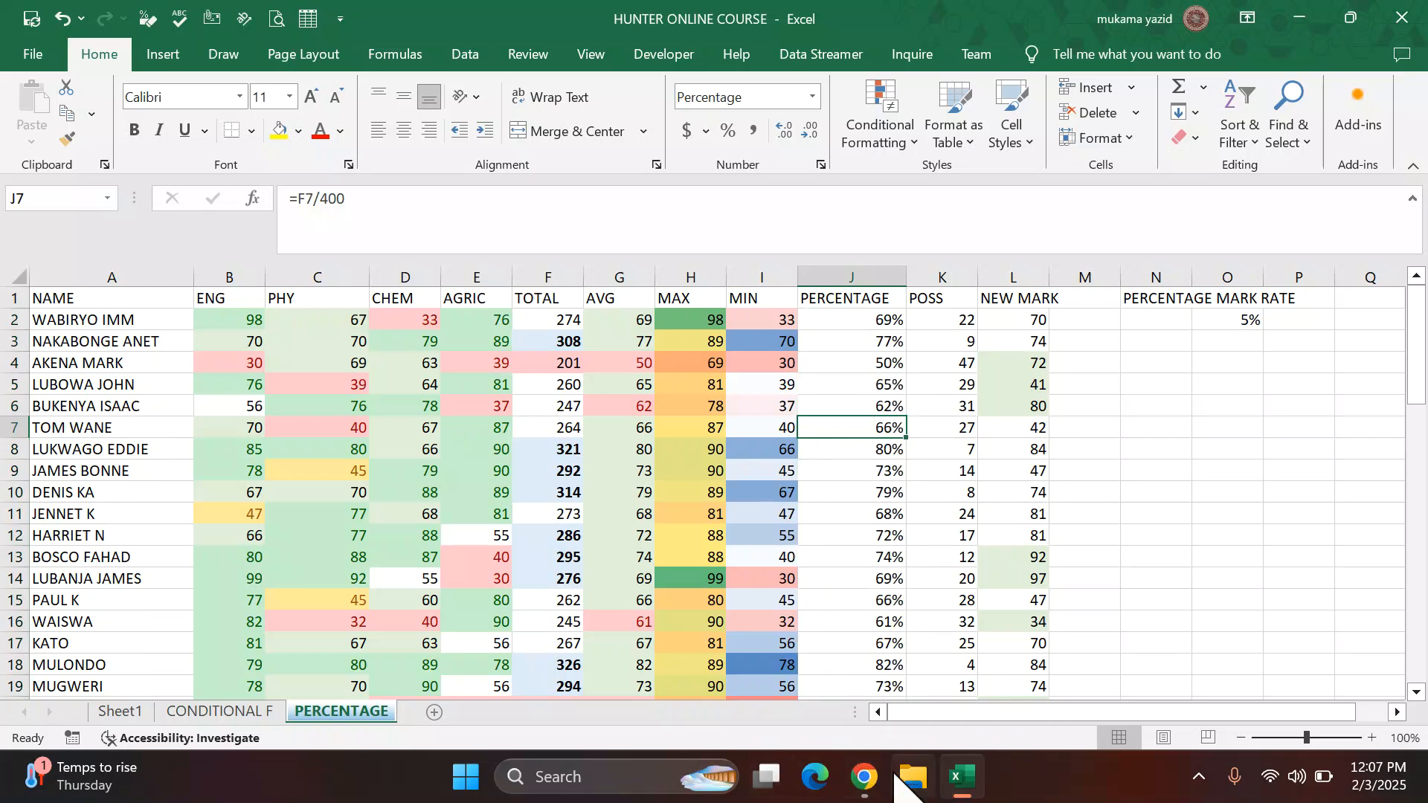
Step: Create a new conditional formatting rule for the percentage column from Icon Sets' more rules, switching its format style to Data Bar
{"action": "left_click", "coordinate": [865, 777]}
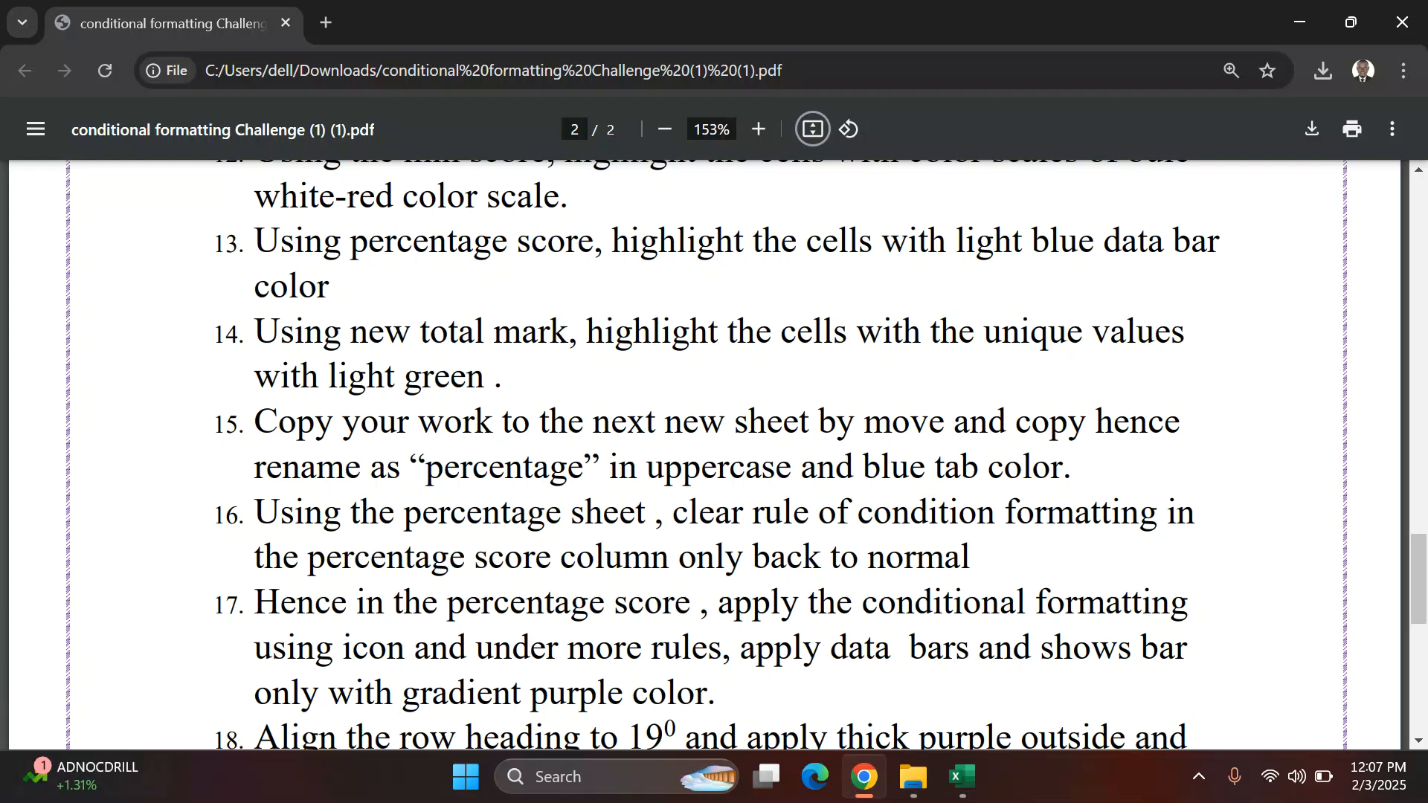
{"action": "left_click", "coordinate": [962, 776]}
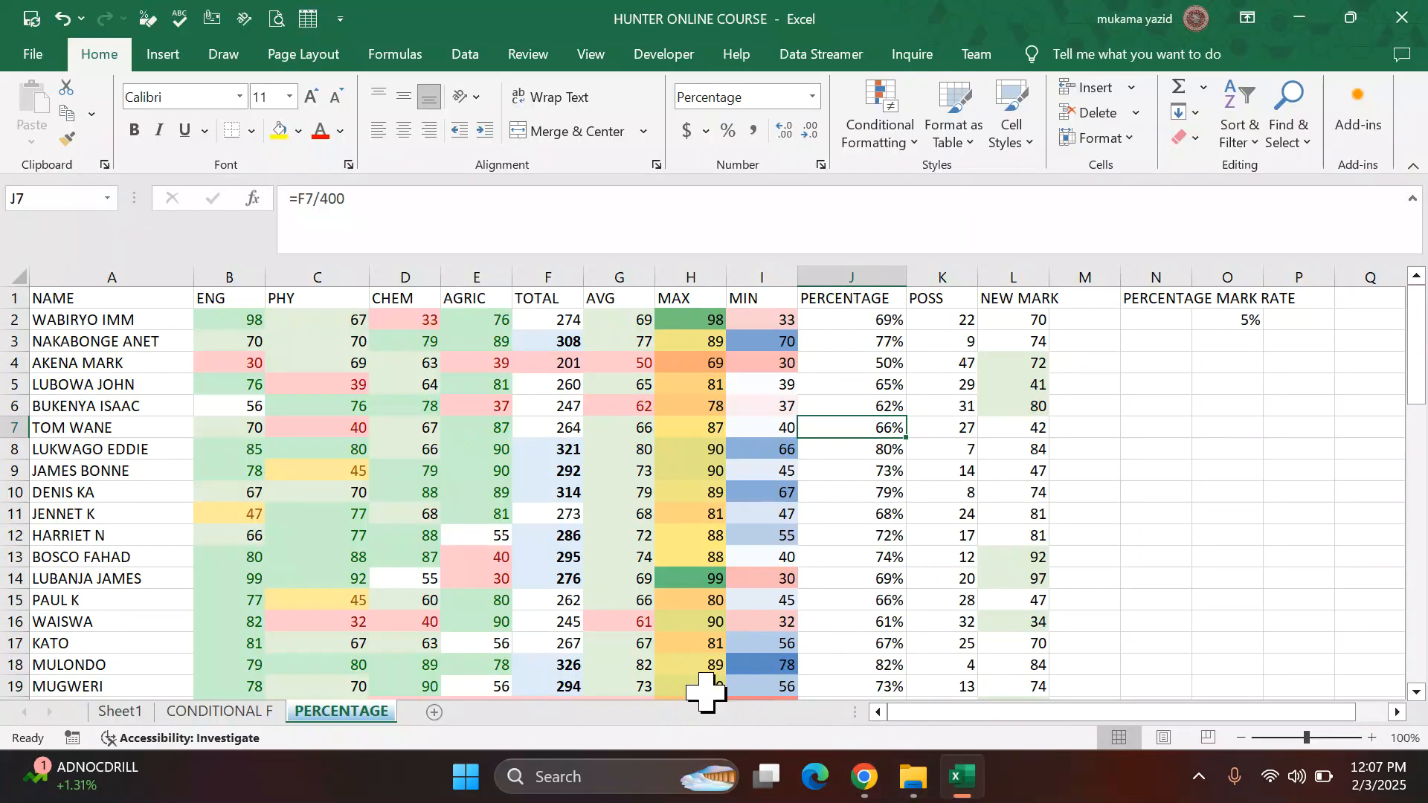
{"action": "mouse_move", "coordinate": [855, 319]}
{"action": "left_mouse_down"}
{"action": "mouse_move", "coordinate": [861, 360]}
{"action": "mouse_move", "coordinate": [863, 319]}
{"action": "left_mouse_up"}
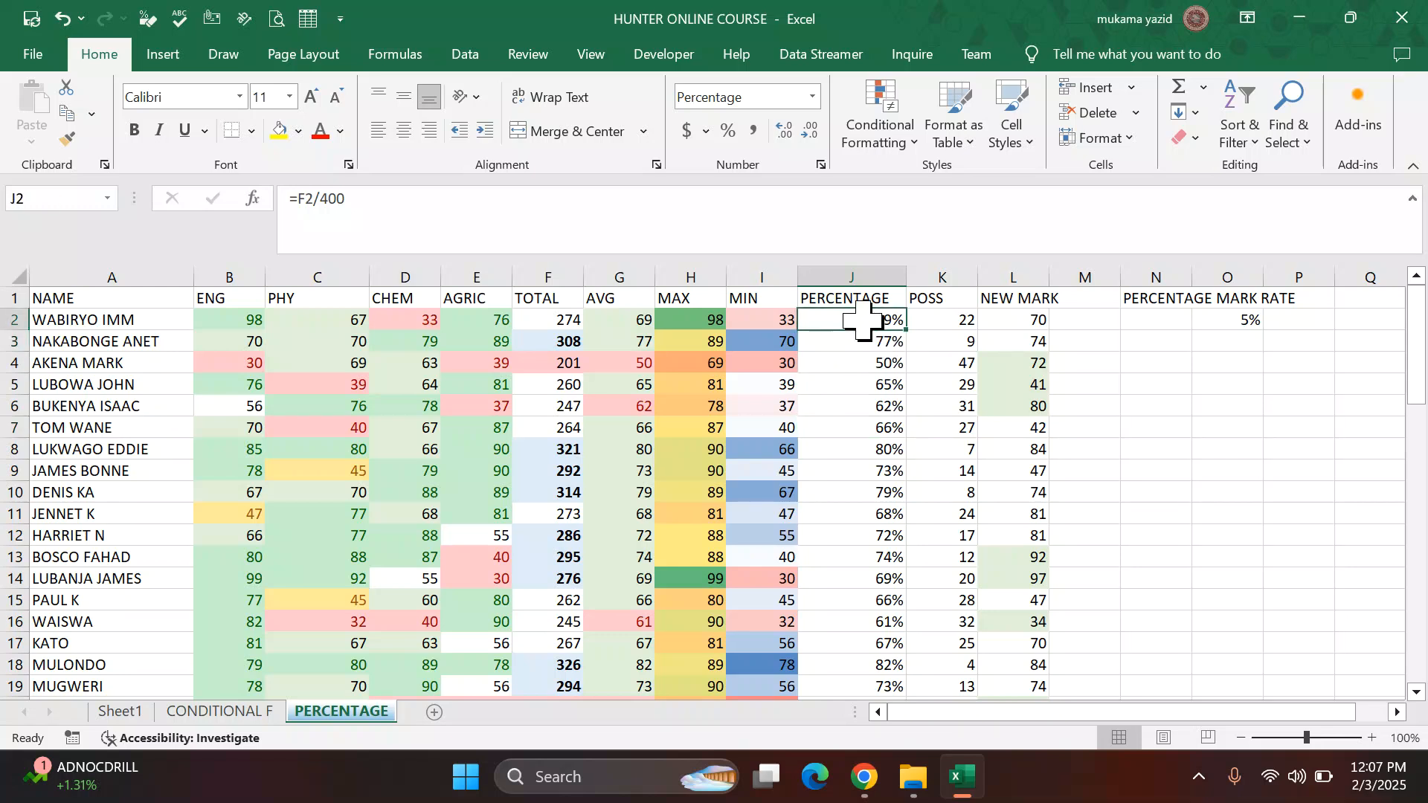
{"action": "key", "text": "ctrl+shift+Down"}
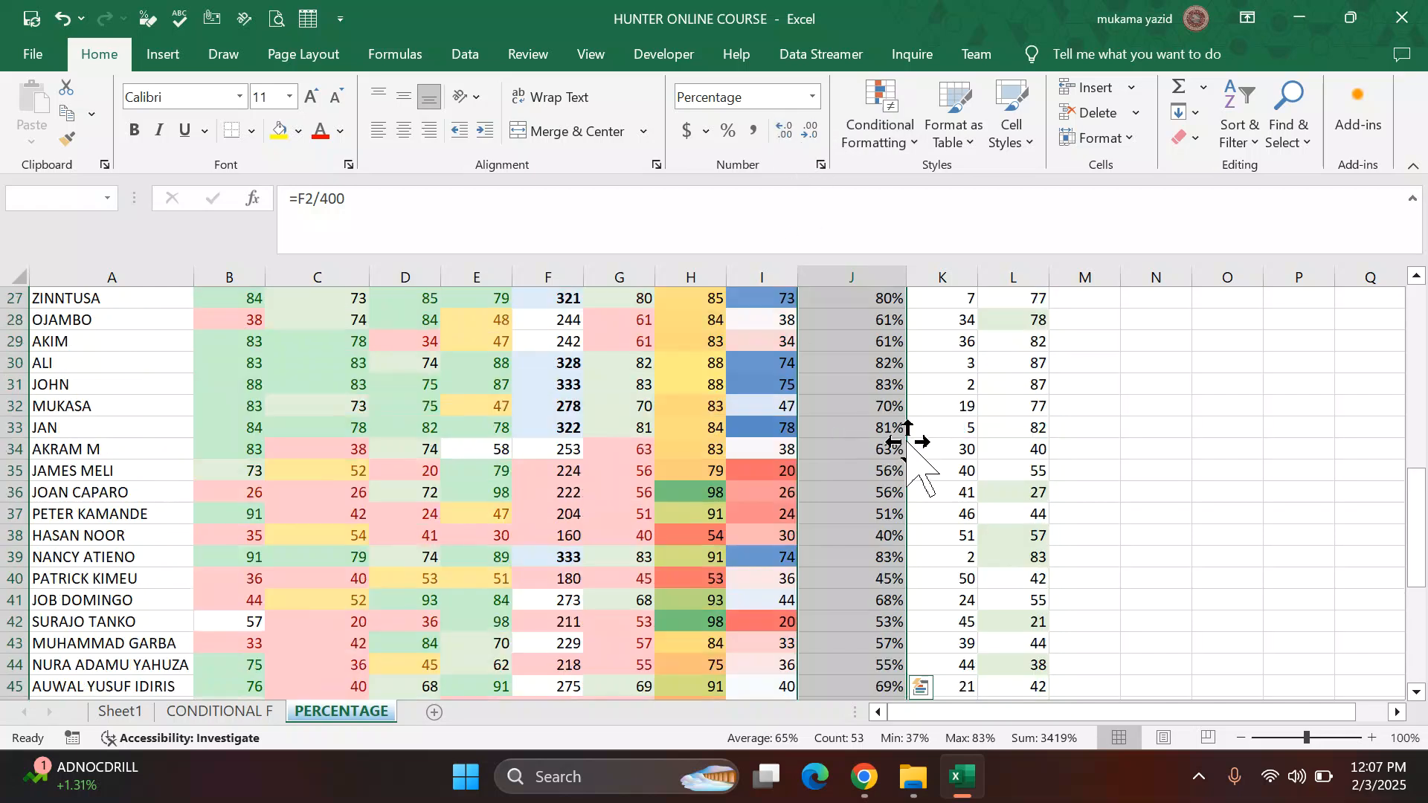
{"action": "scroll", "coordinate": [906, 439], "scroll_direction": "up", "scroll_amount": 3}
{"action": "scroll", "coordinate": [906, 439], "scroll_direction": "up", "scroll_amount": 9}
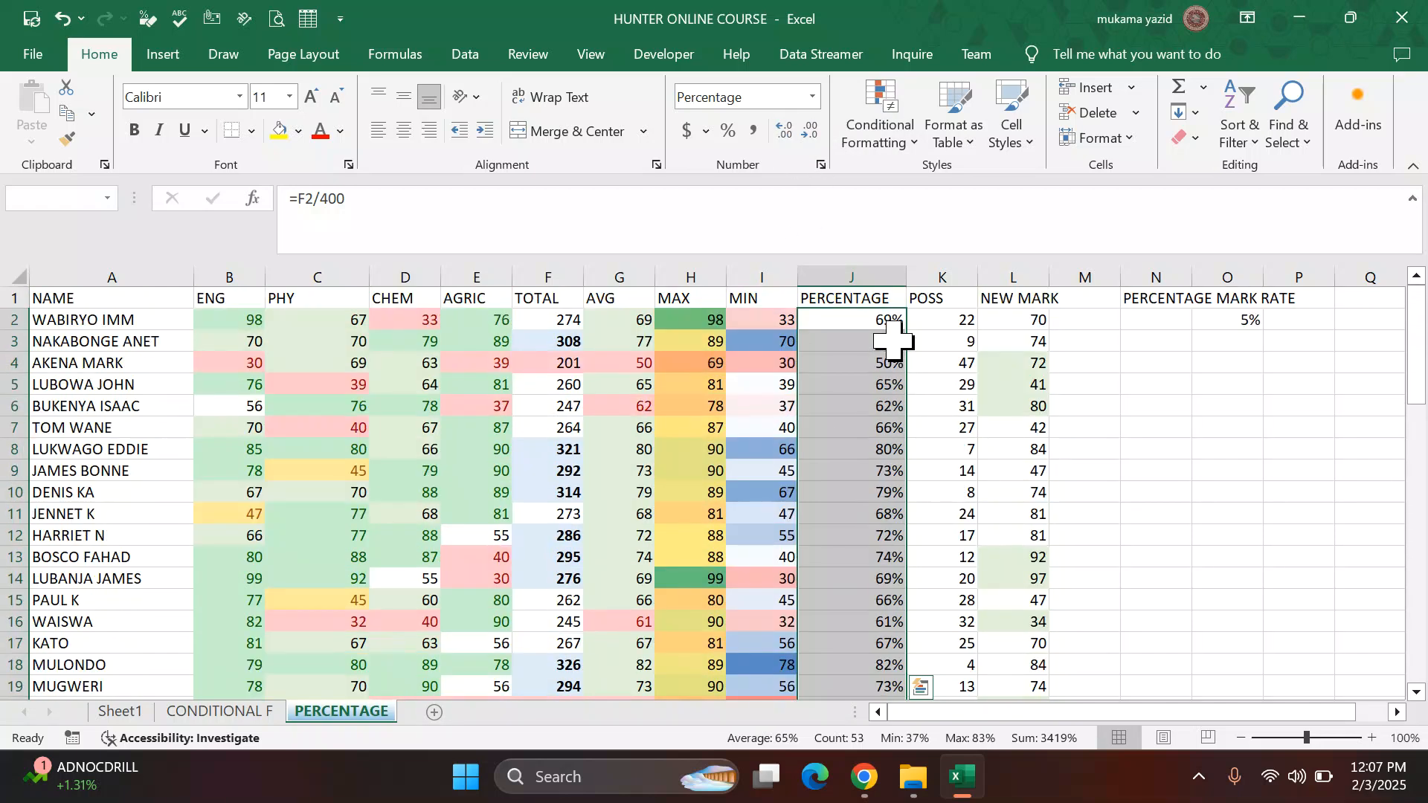
{"action": "scroll", "coordinate": [893, 340], "scroll_direction": "down", "scroll_amount": 1}
{"action": "scroll", "coordinate": [896, 335], "scroll_direction": "down", "scroll_amount": 8}
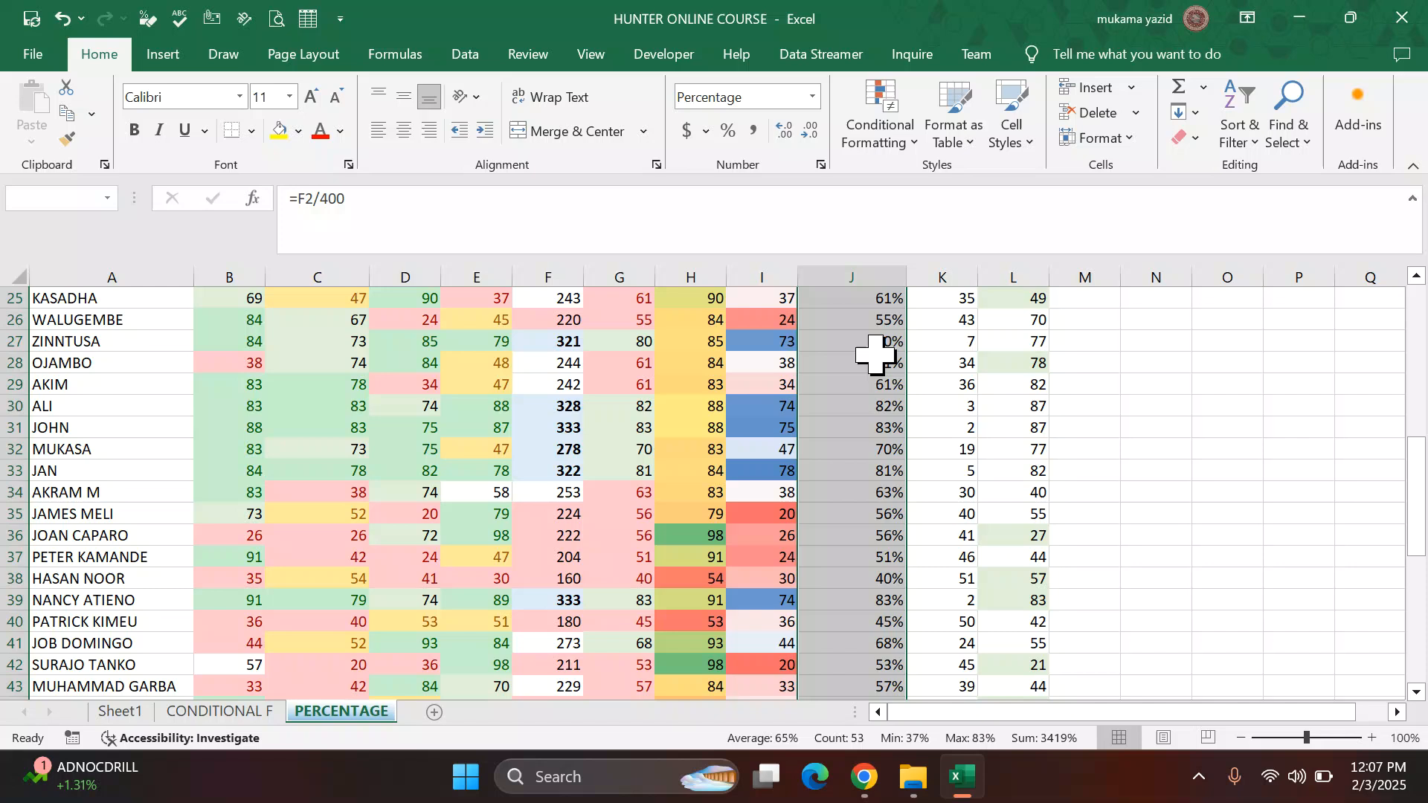
{"action": "scroll", "coordinate": [882, 349], "scroll_direction": "down", "scroll_amount": 4}
{"action": "scroll", "coordinate": [874, 354], "scroll_direction": "down", "scroll_amount": 2}
{"action": "scroll", "coordinate": [877, 357], "scroll_direction": "up", "scroll_amount": 2}
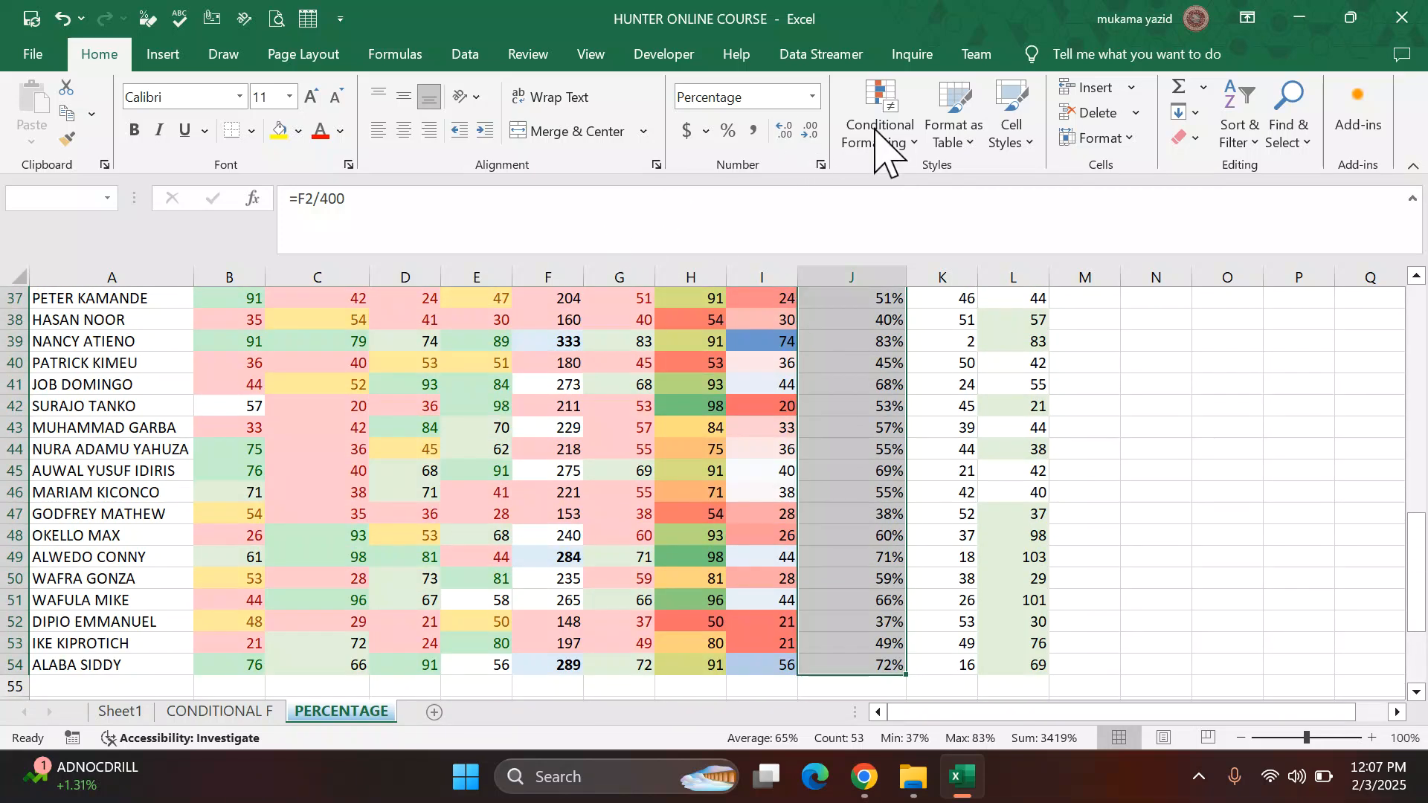
{"action": "left_click", "coordinate": [916, 142]}
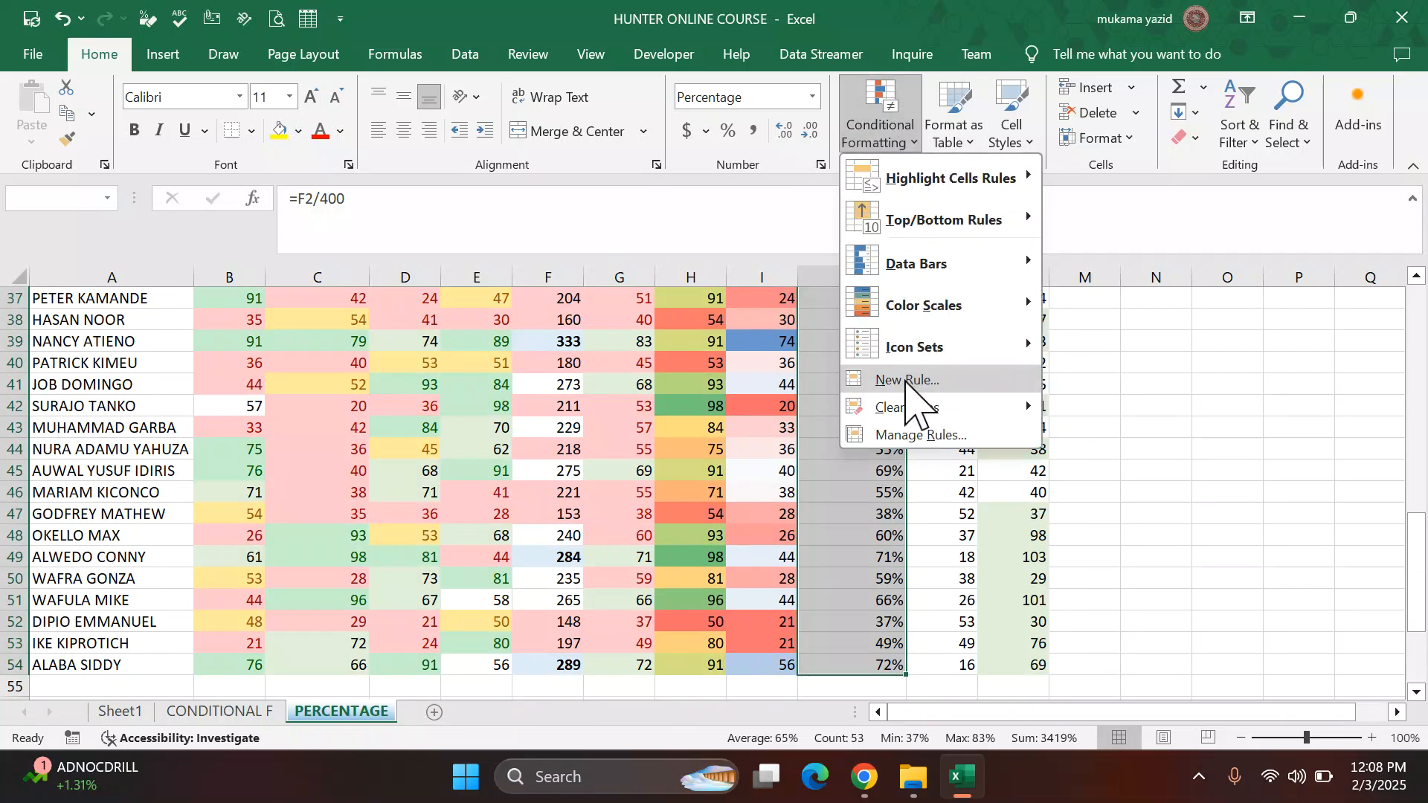
{"action": "mouse_move", "coordinate": [922, 349]}
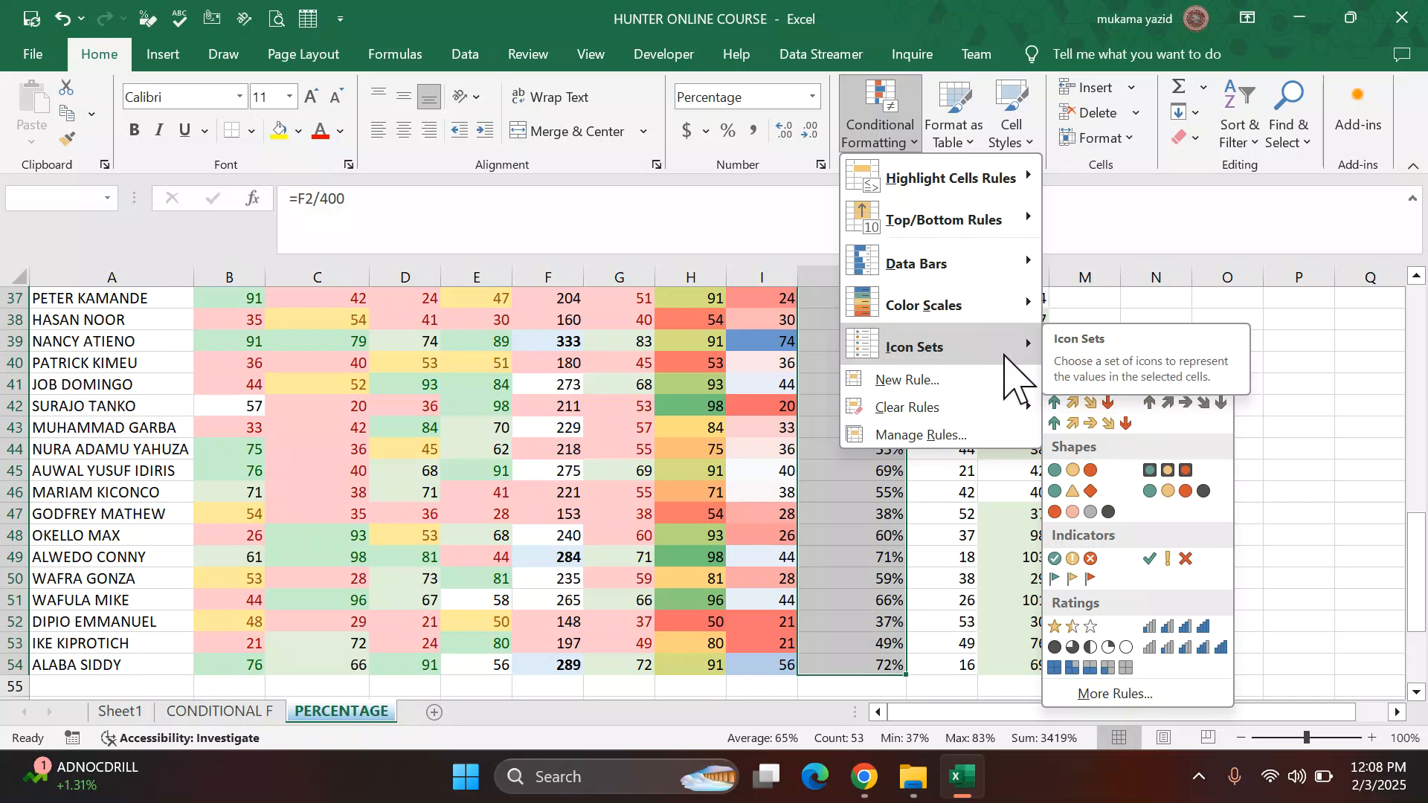
{"action": "left_click", "coordinate": [1116, 692]}
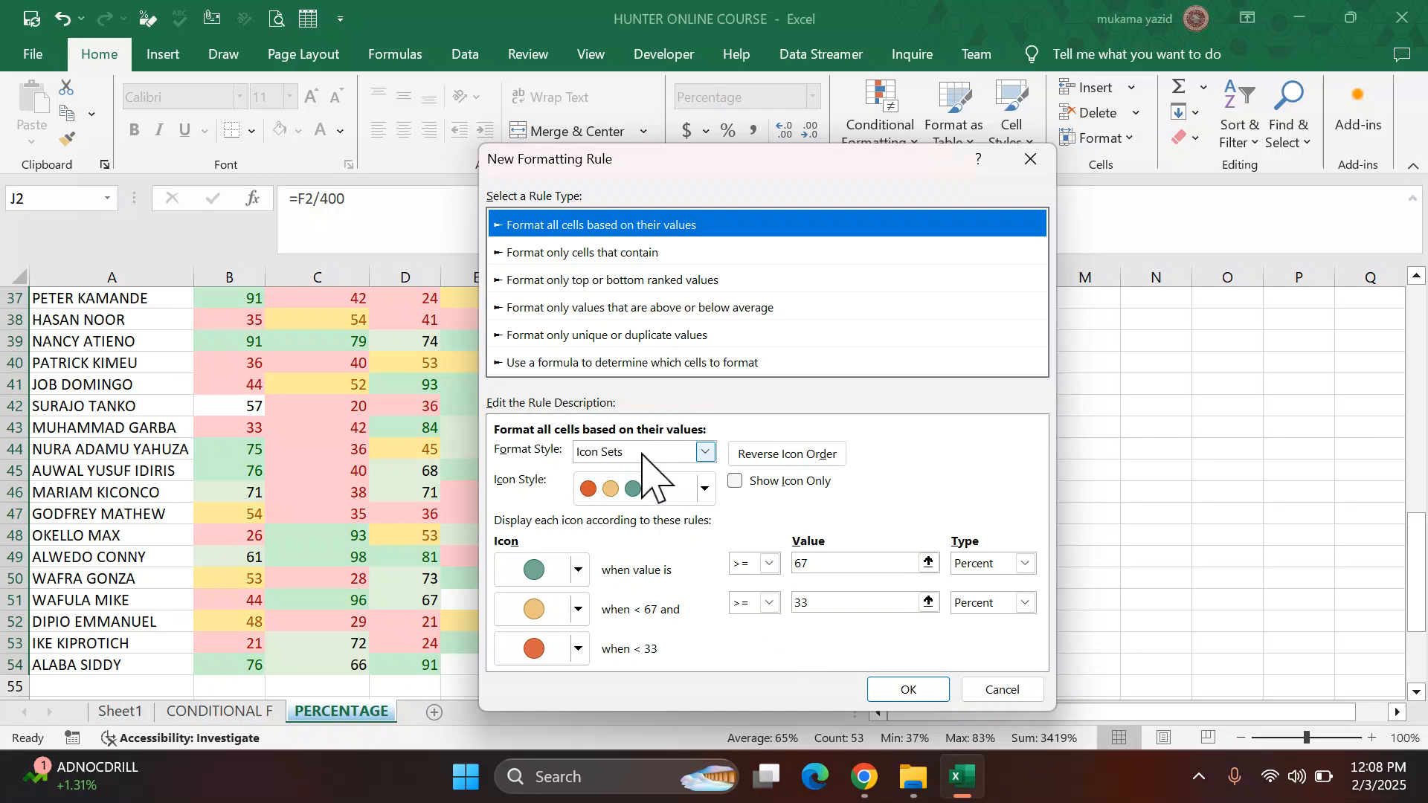
{"action": "left_click", "coordinate": [704, 453]}
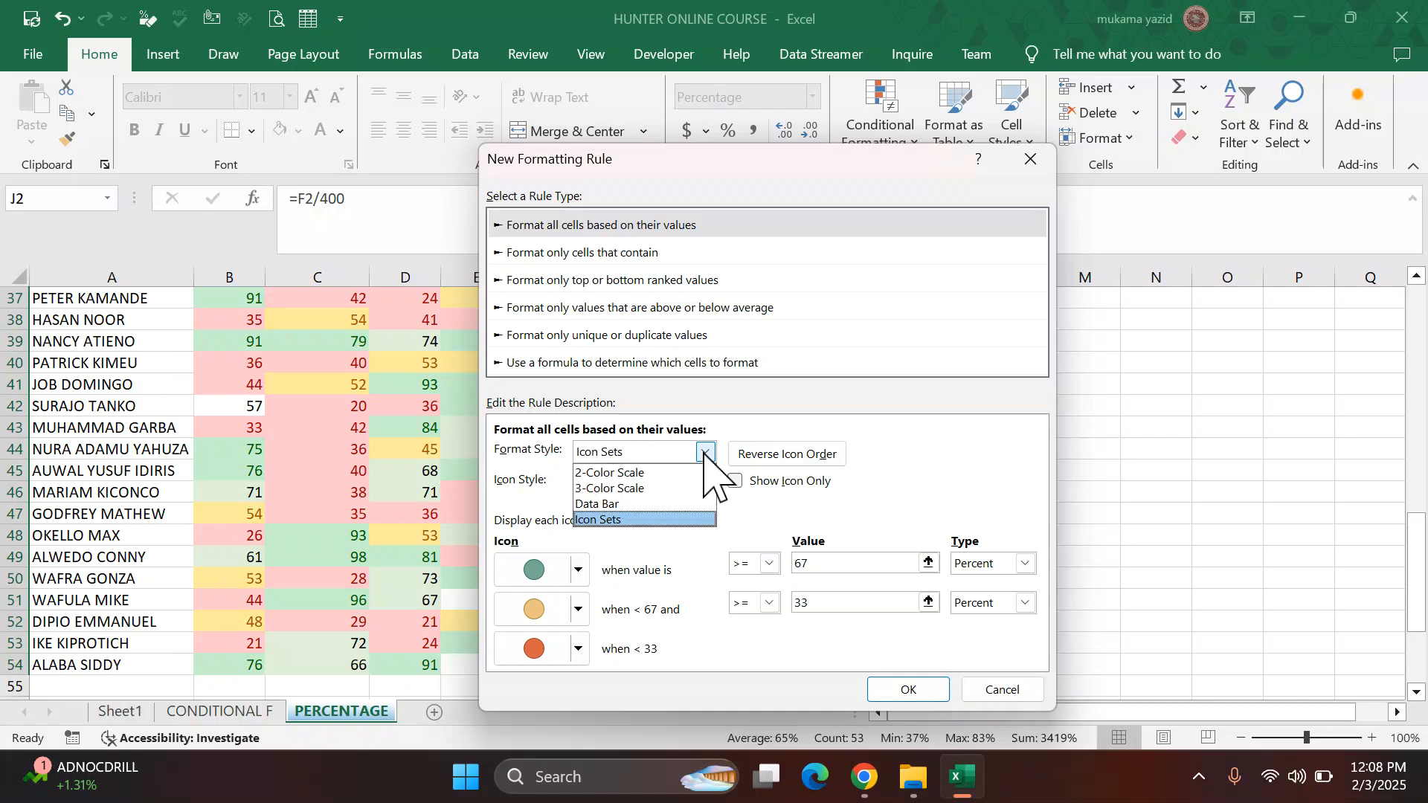
{"action": "left_click", "coordinate": [638, 505]}
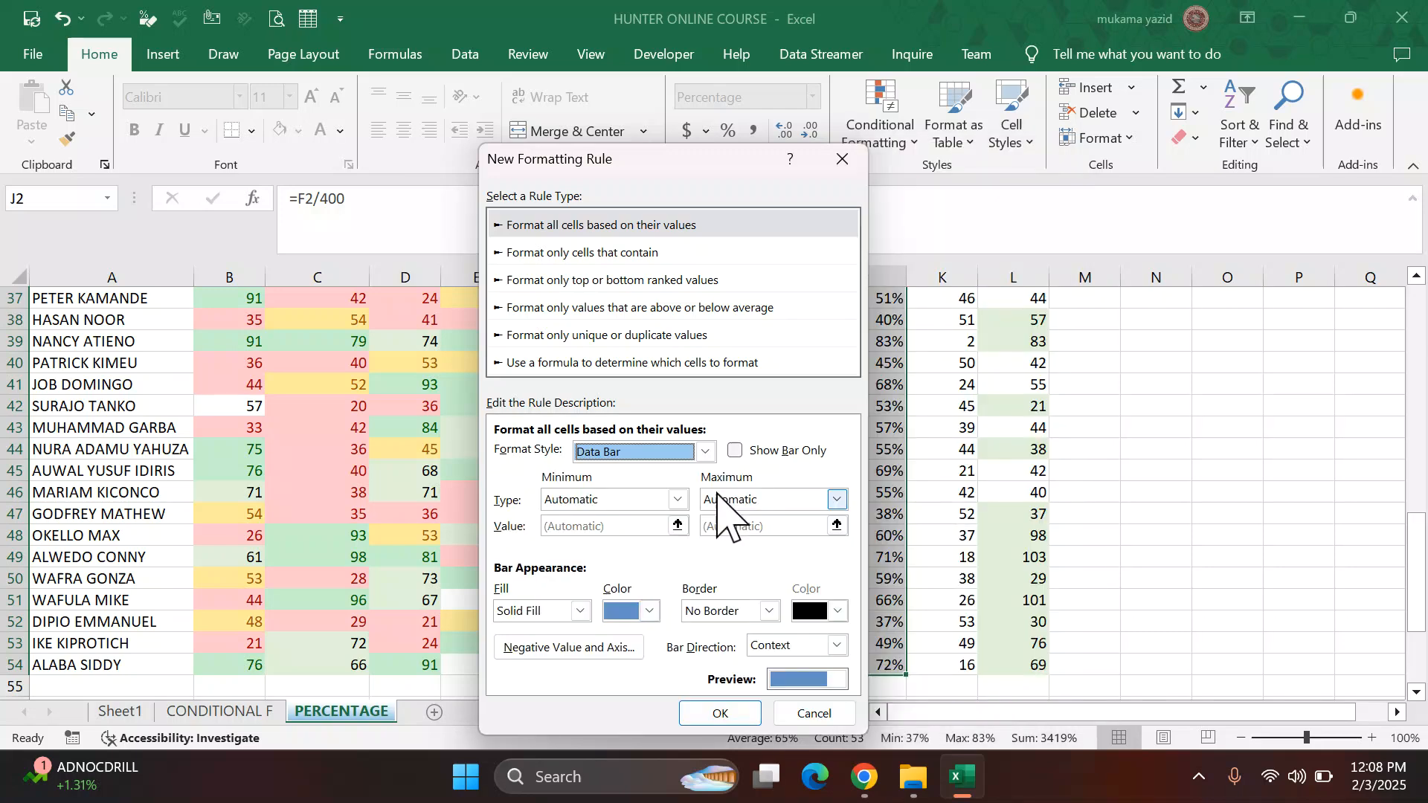
Step: Set the data bar to a purple gradient fill showing the bar only, and apply the rule
{"action": "left_click", "coordinate": [650, 610]}
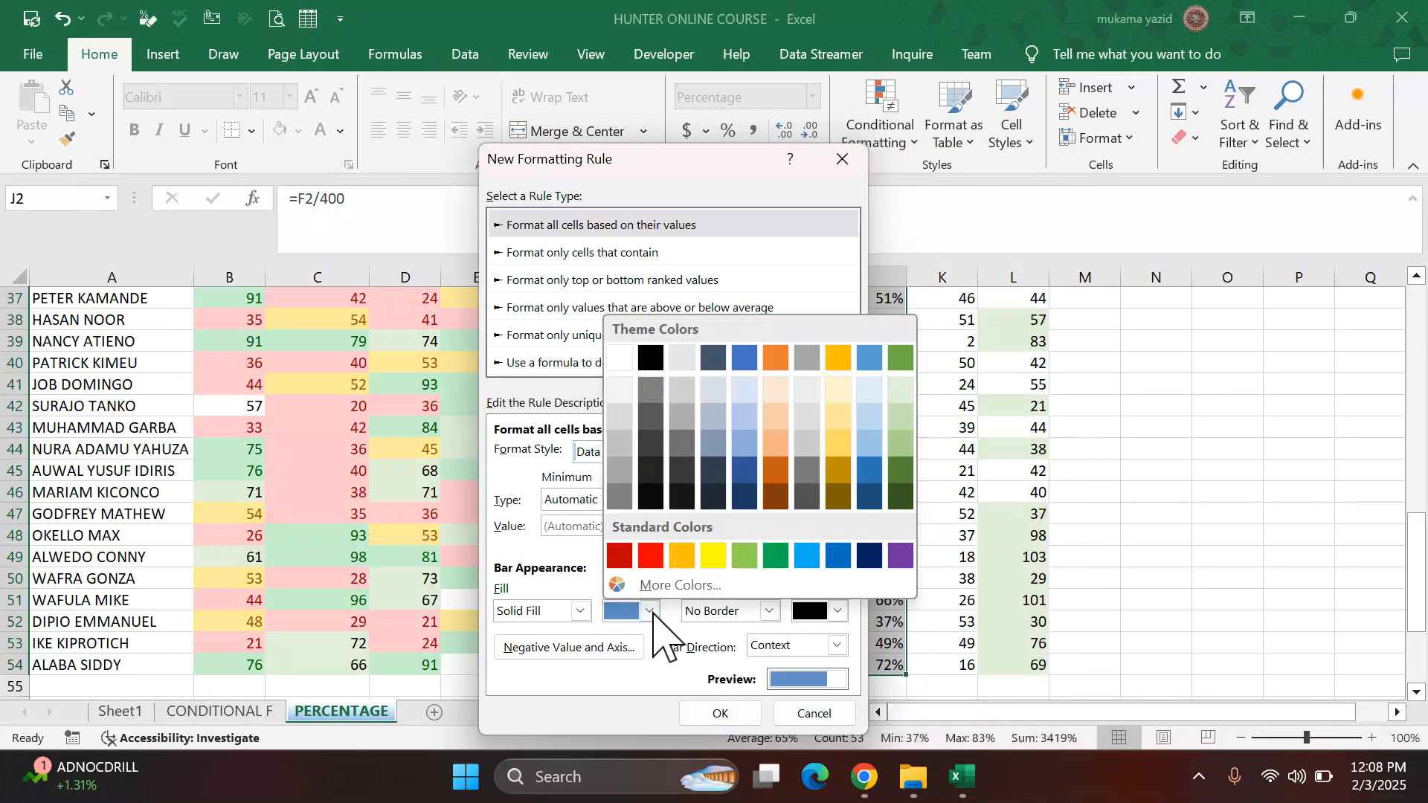
{"action": "left_click", "coordinate": [900, 555]}
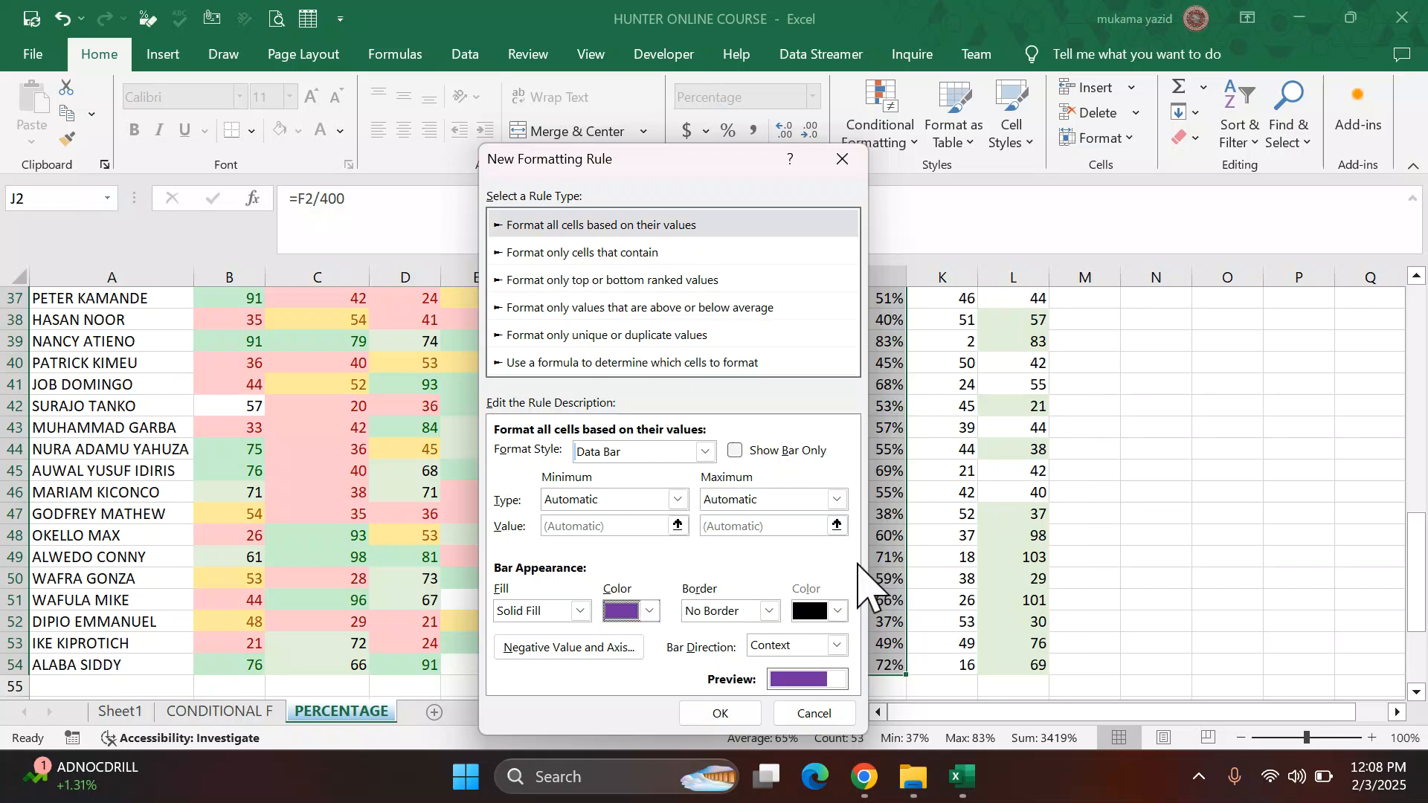
{"action": "left_click", "coordinate": [581, 611]}
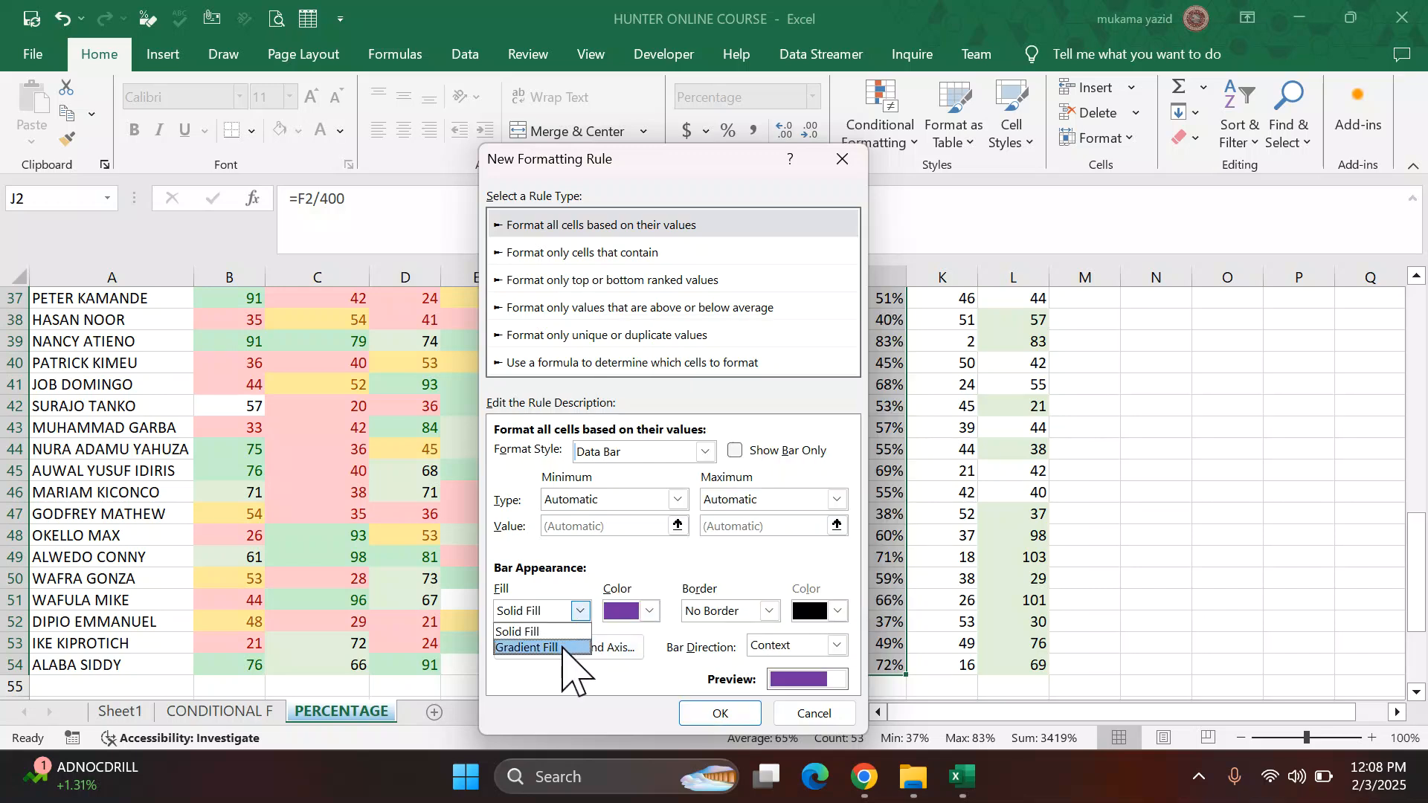
{"action": "left_click", "coordinate": [563, 647]}
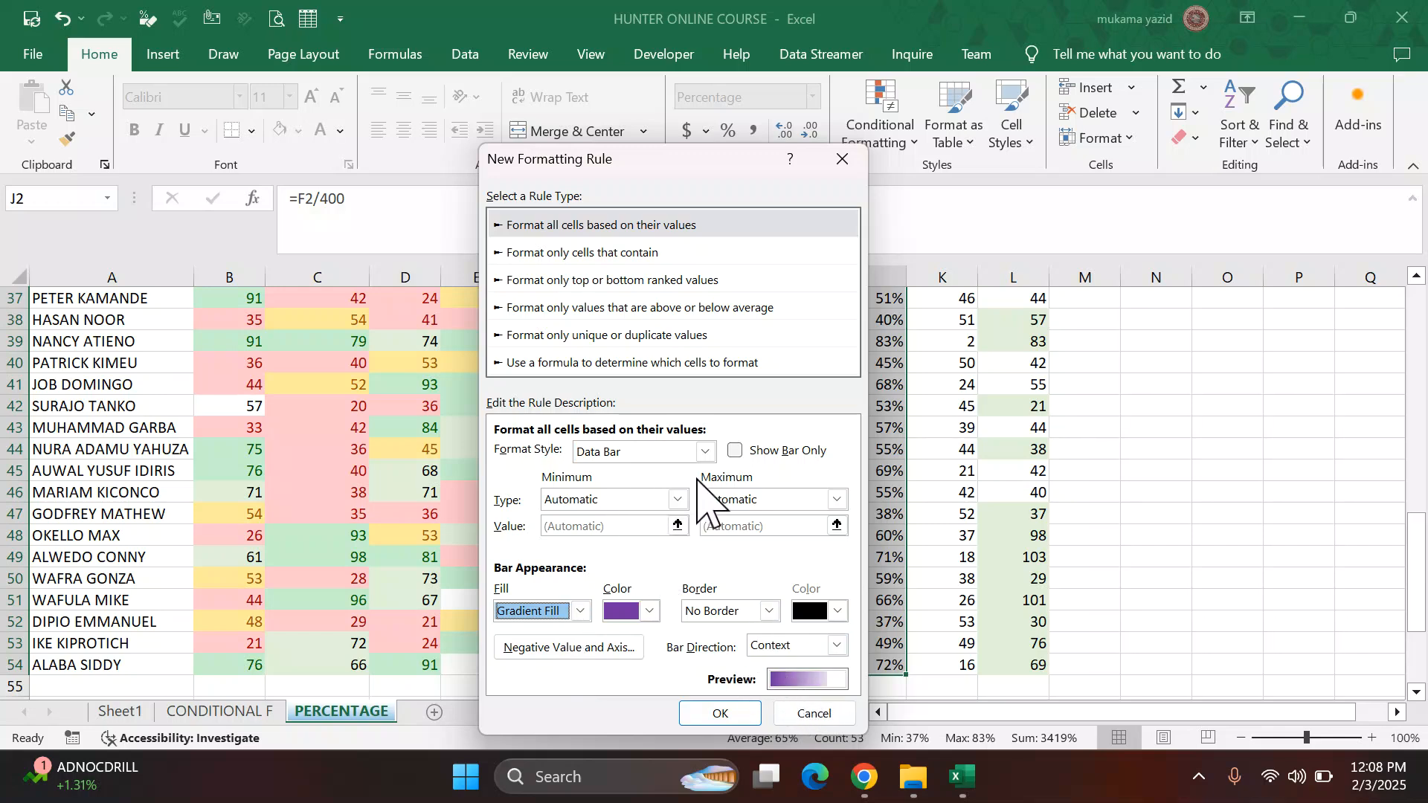
{"action": "left_click", "coordinate": [737, 451]}
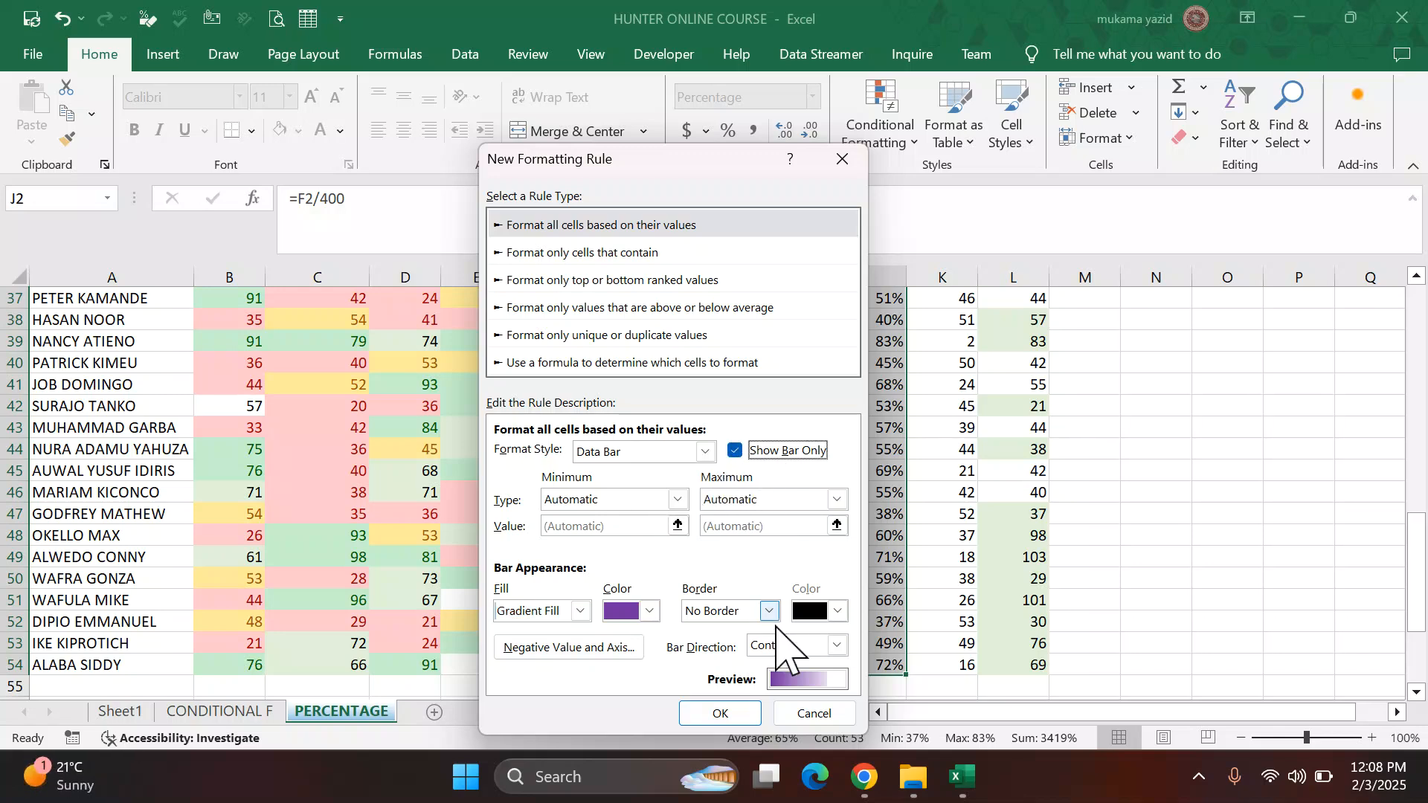
{"action": "left_click", "coordinate": [721, 713]}
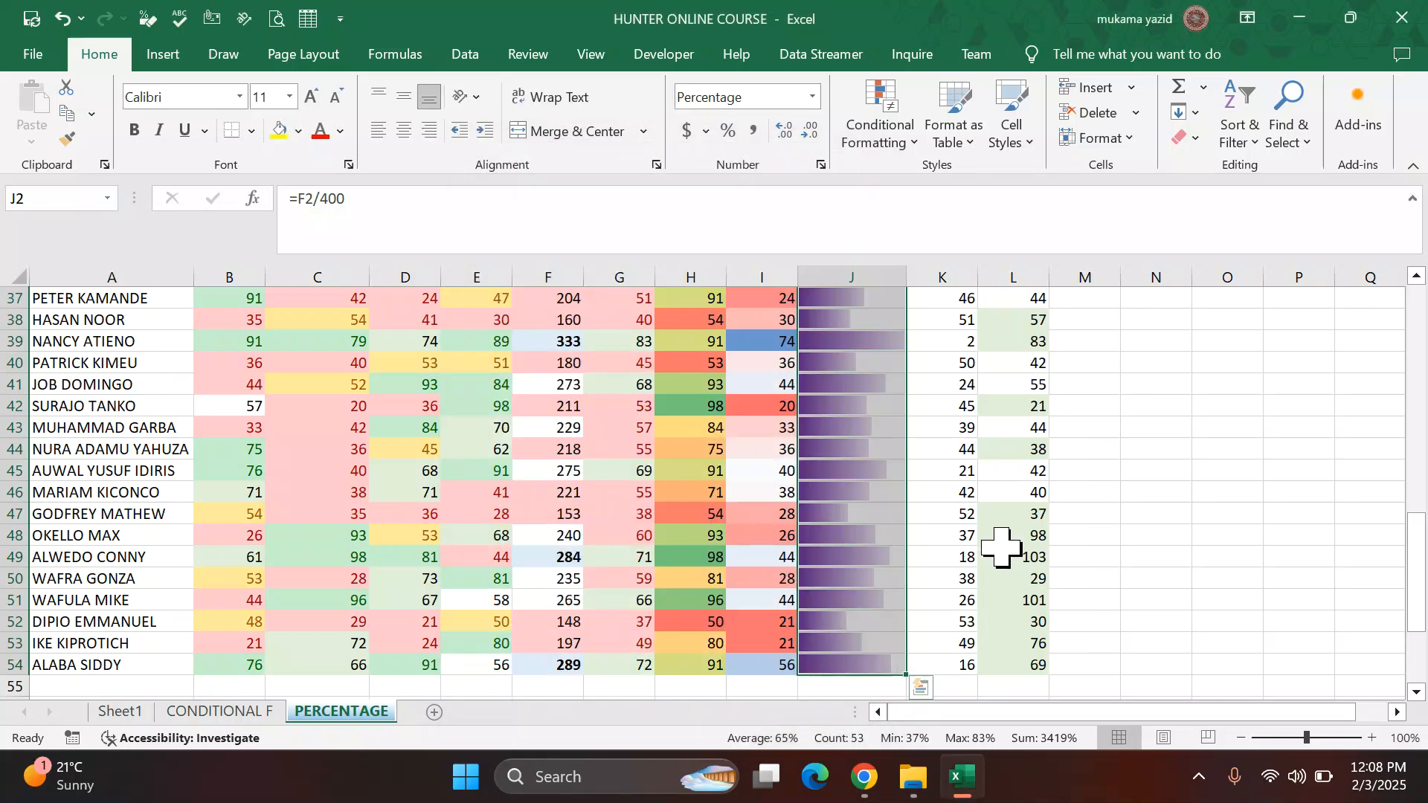
Step: Scroll through the sheet to review the purple data bars in the percentage column
{"action": "left_click", "coordinate": [996, 513]}
{"action": "scroll", "coordinate": [859, 463], "scroll_direction": "up", "scroll_amount": 3}
{"action": "scroll", "coordinate": [859, 463], "scroll_direction": "down", "scroll_amount": 7}
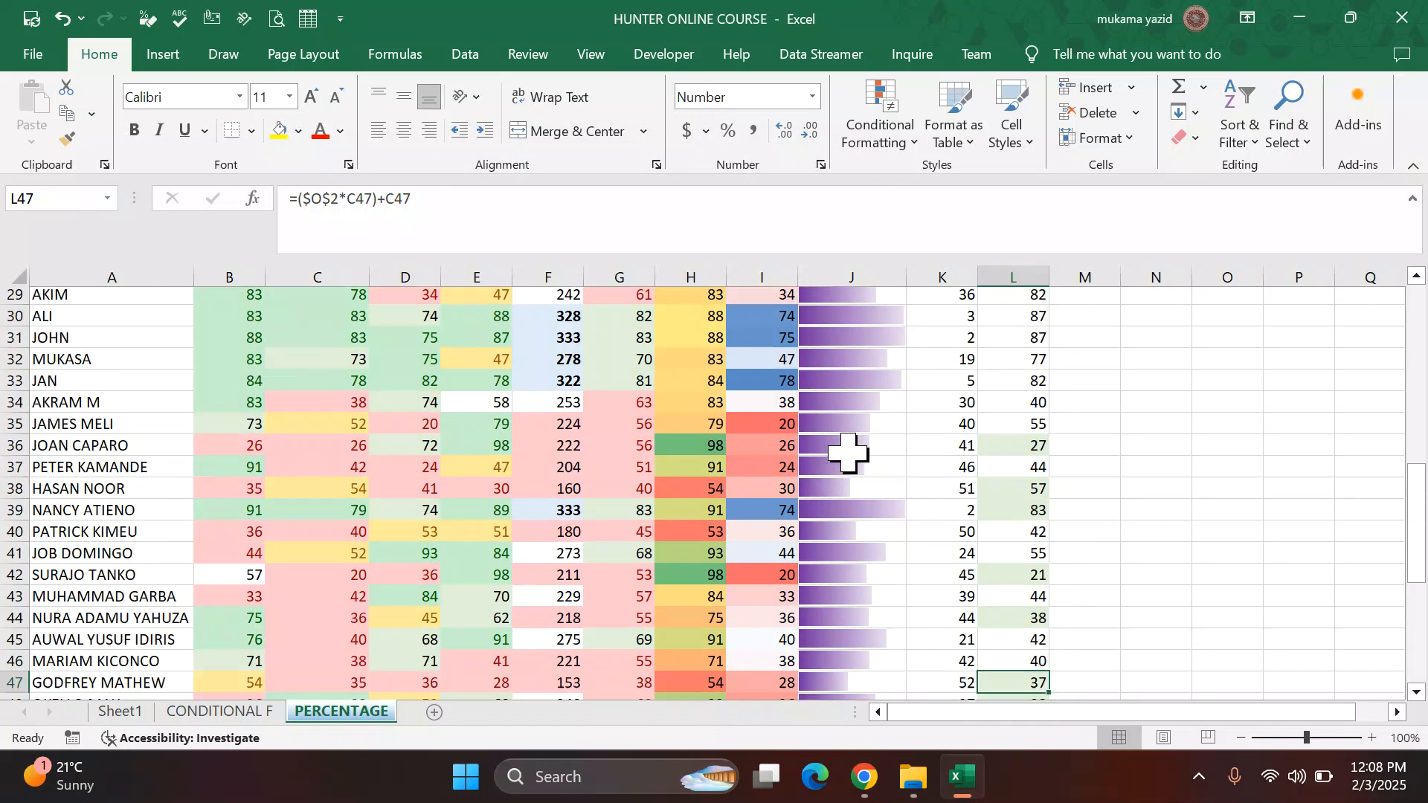
{"action": "scroll", "coordinate": [850, 448], "scroll_direction": "up", "scroll_amount": 2}
{"action": "scroll", "coordinate": [850, 447], "scroll_direction": "up", "scroll_amount": 3}
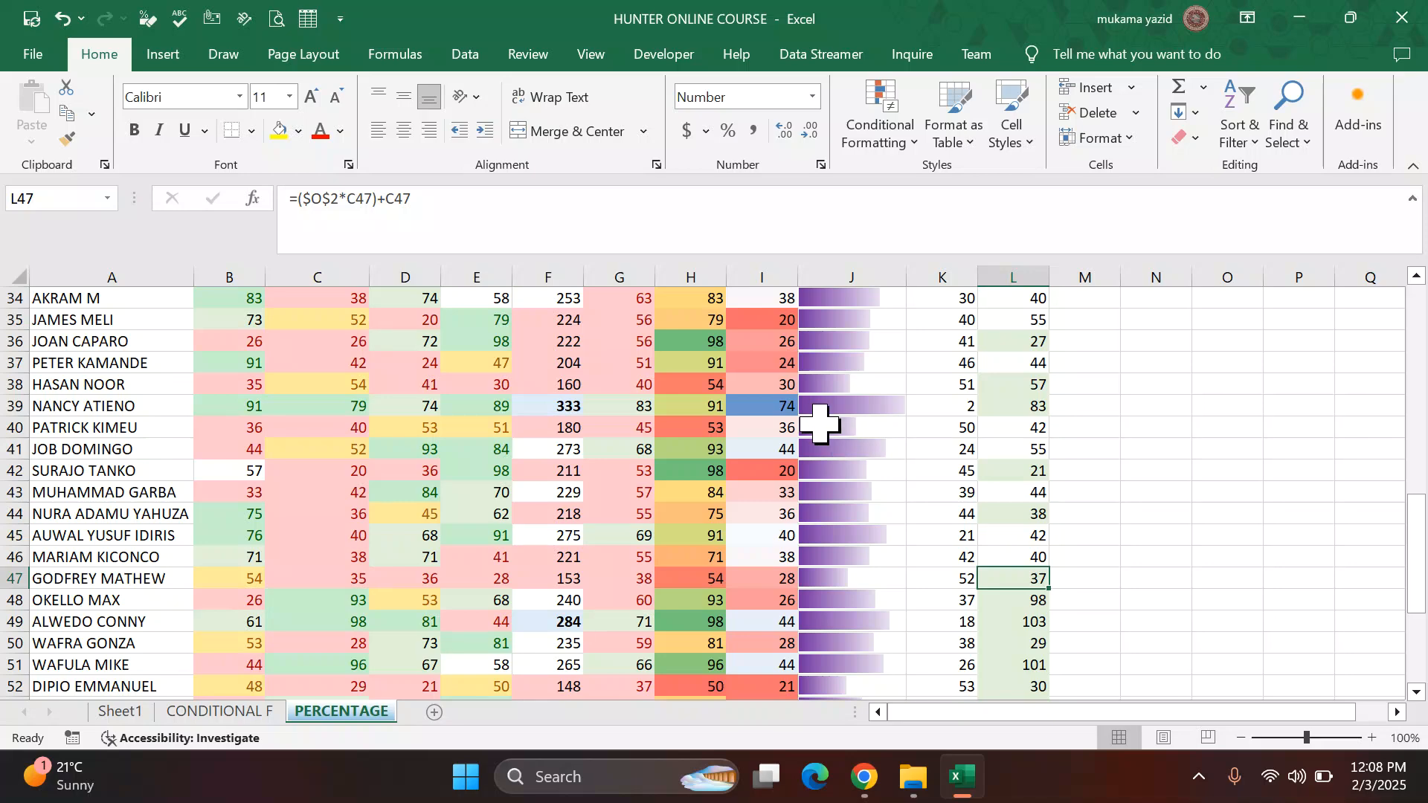
Step: Review task 18 in the PDF instructions, then return to the top of the PERCENTAGE sheet
{"action": "left_click", "coordinate": [860, 775]}
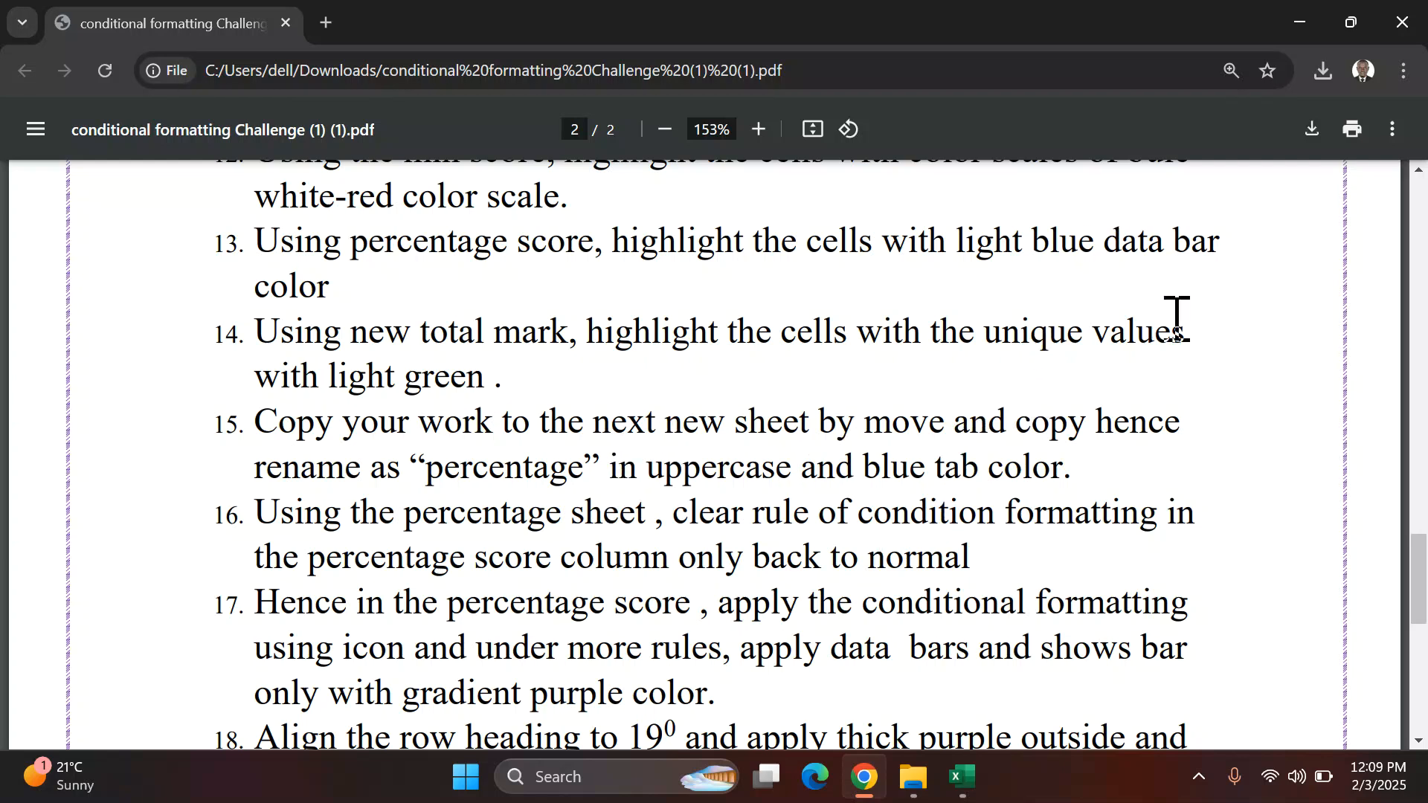
{"action": "left_click_drag", "start_coordinate": [1133, 590], "coordinate": [1122, 590]}
{"action": "scroll", "coordinate": [967, 506], "scroll_direction": "down", "scroll_amount": 7}
{"action": "scroll", "coordinate": [863, 417], "scroll_direction": "up", "scroll_amount": 4}
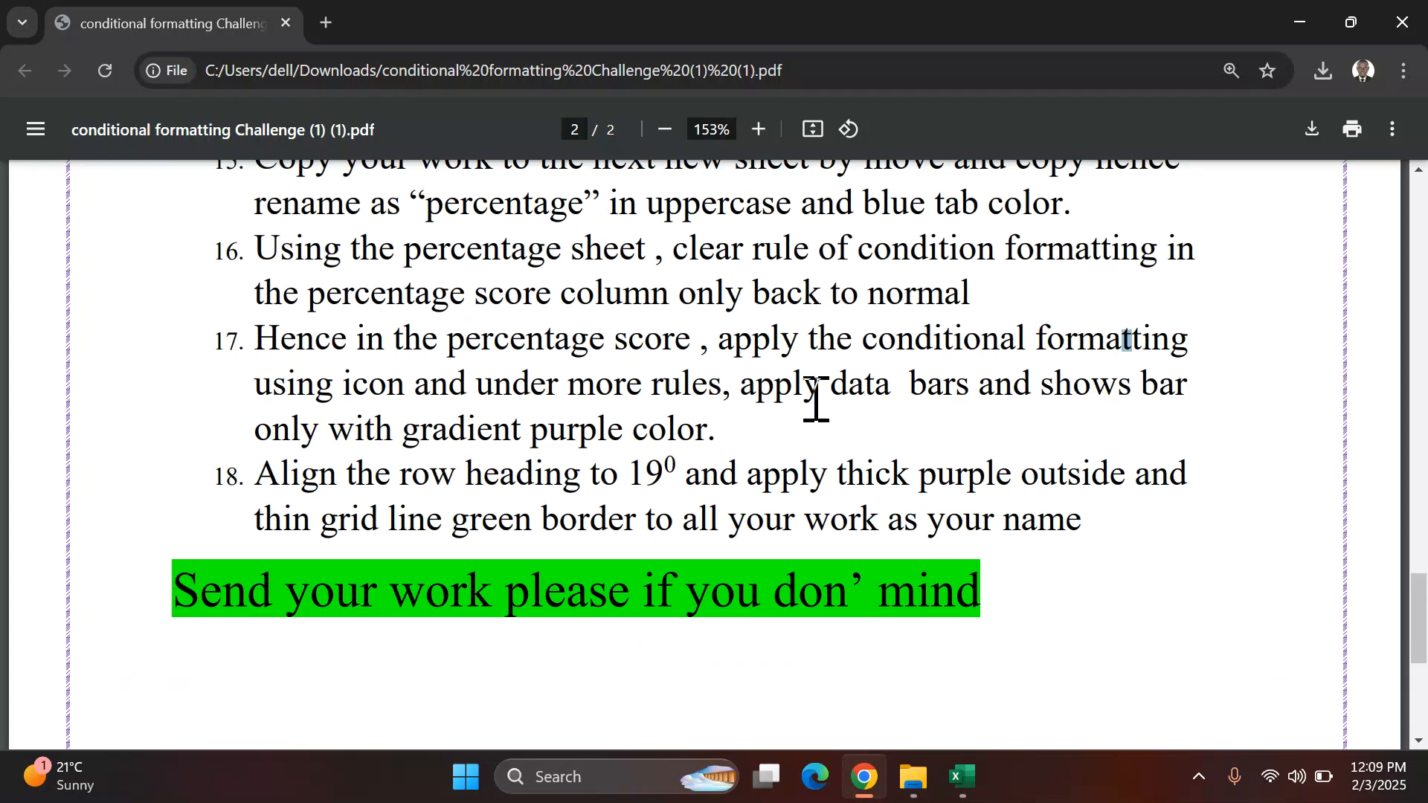
{"action": "scroll", "coordinate": [816, 401], "scroll_direction": "up", "scroll_amount": 3}
{"action": "scroll", "coordinate": [816, 401], "scroll_direction": "down", "scroll_amount": 3}
{"action": "left_click", "coordinate": [959, 776]}
{"action": "scroll", "coordinate": [171, 406], "scroll_direction": "up", "scroll_amount": 11}
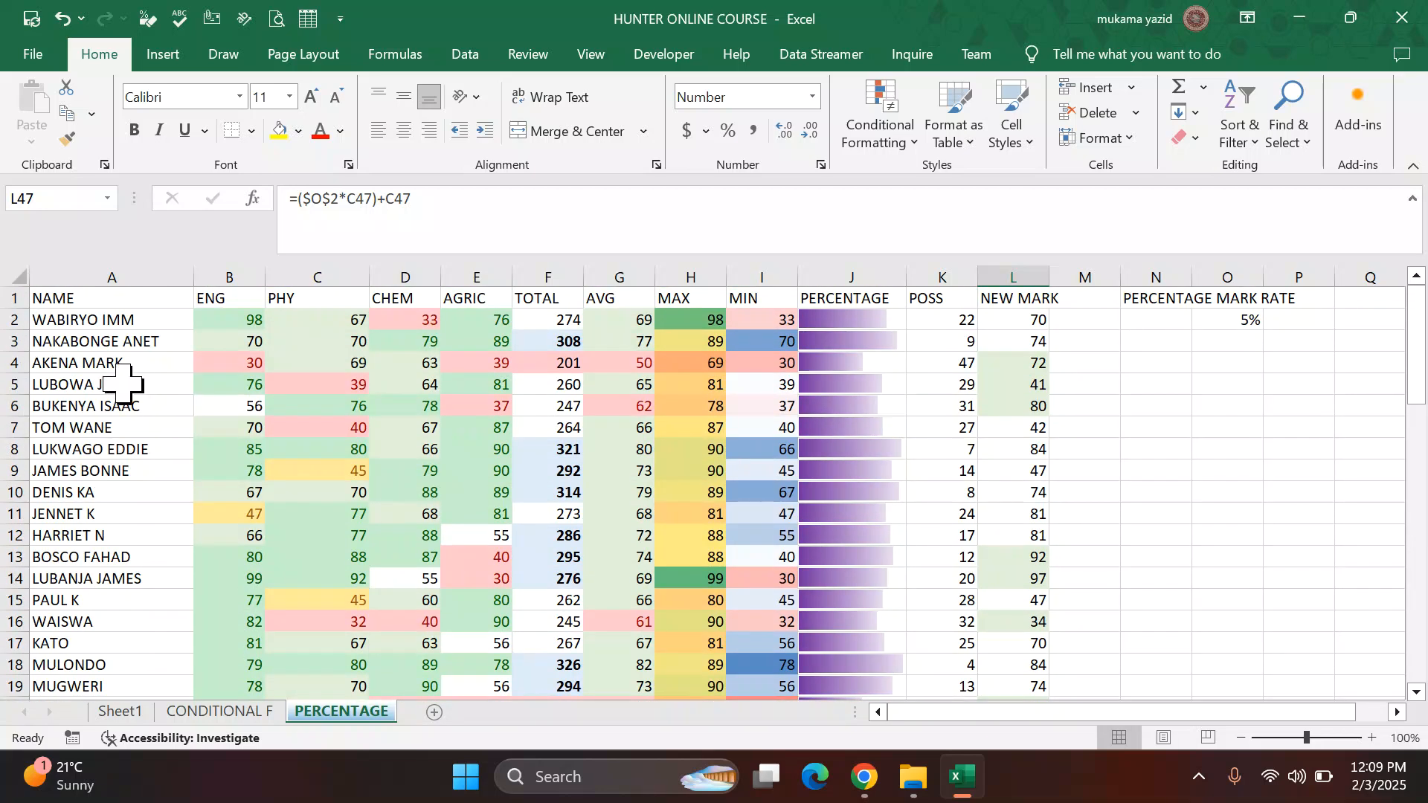
Step: Rotate the header row text in A1:L1 to 19 degrees
{"action": "left_click_drag", "start_coordinate": [64, 297], "coordinate": [1030, 318]}
{"action": "left_click", "coordinate": [1030, 320]}
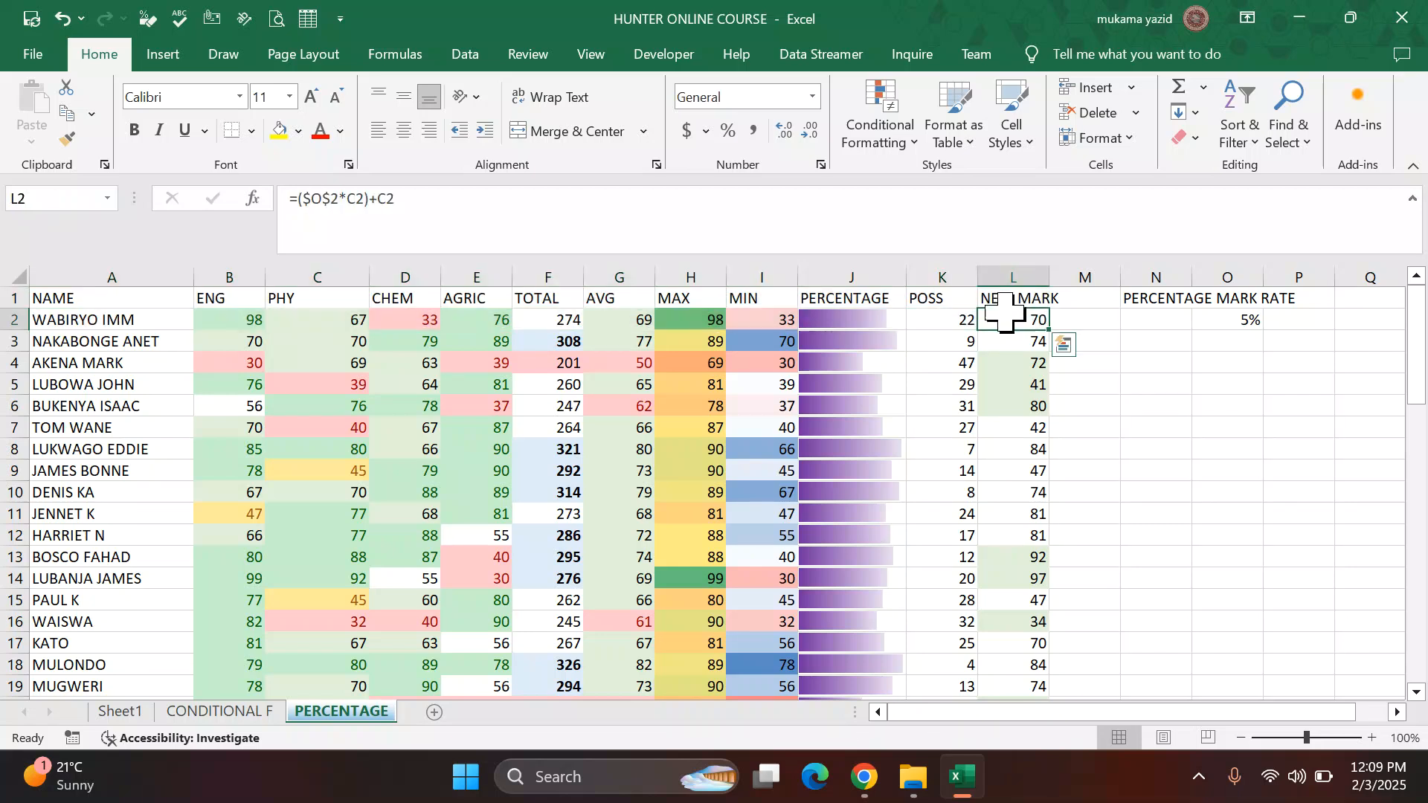
{"action": "left_click", "coordinate": [1093, 384]}
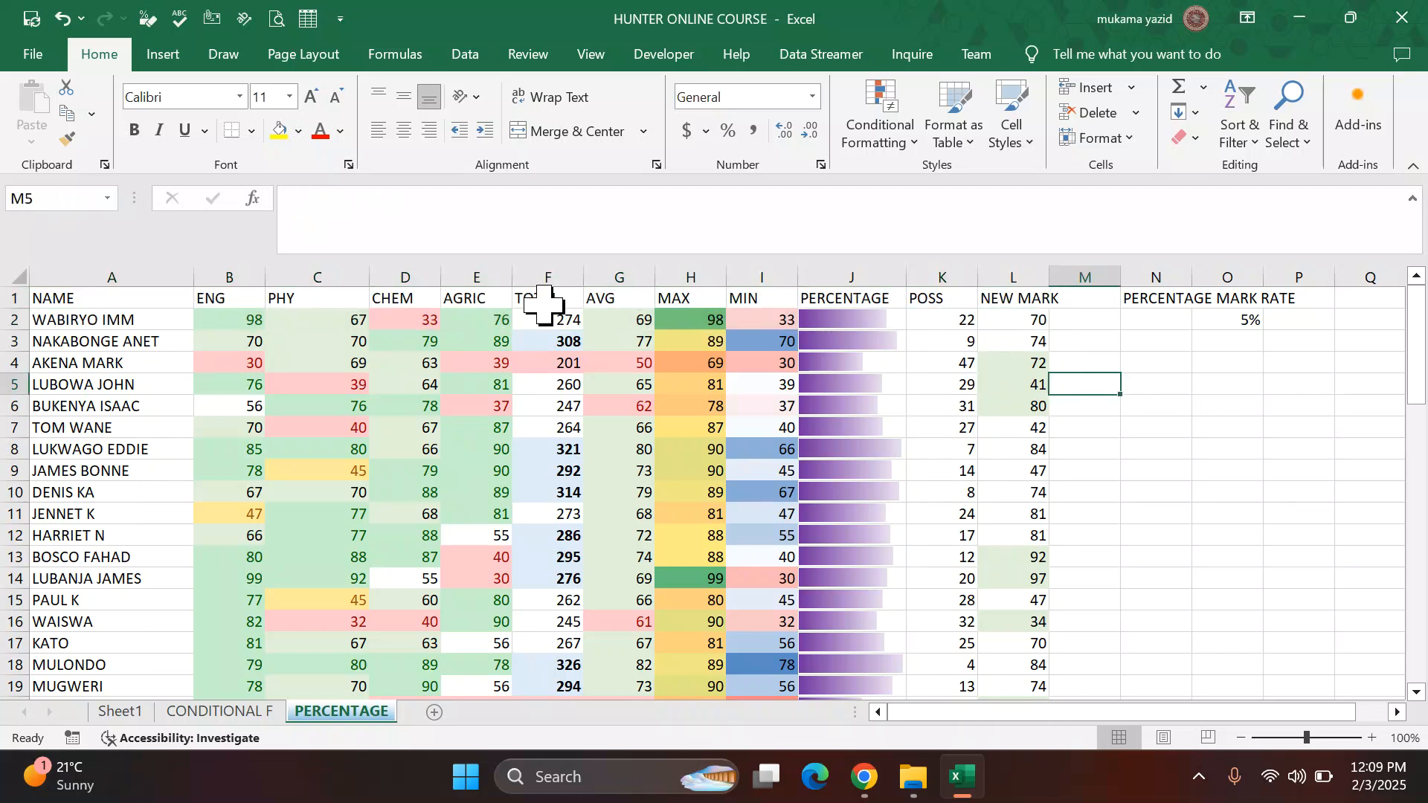
{"action": "left_click", "coordinate": [85, 301]}
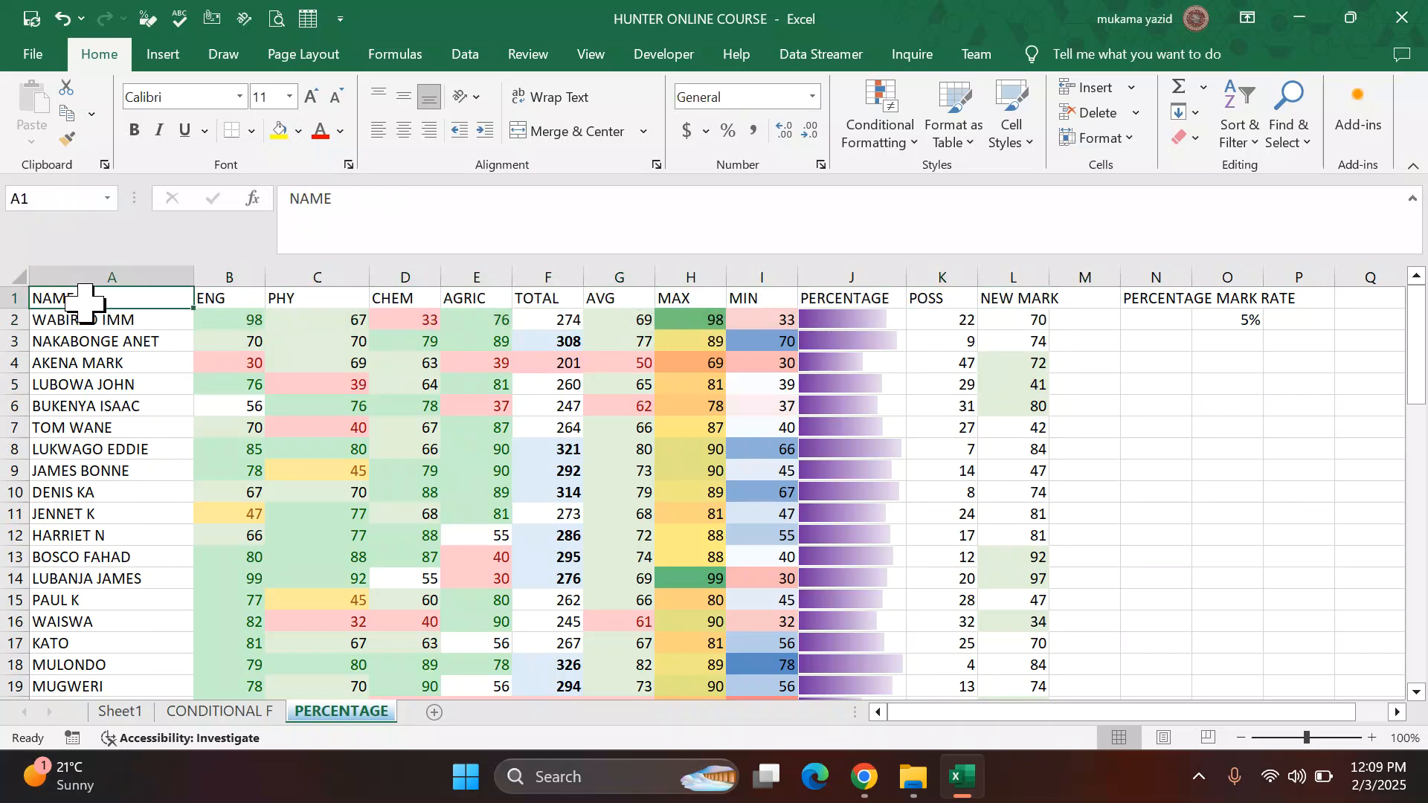
{"action": "key", "text": "ctrl+shift+Right"}
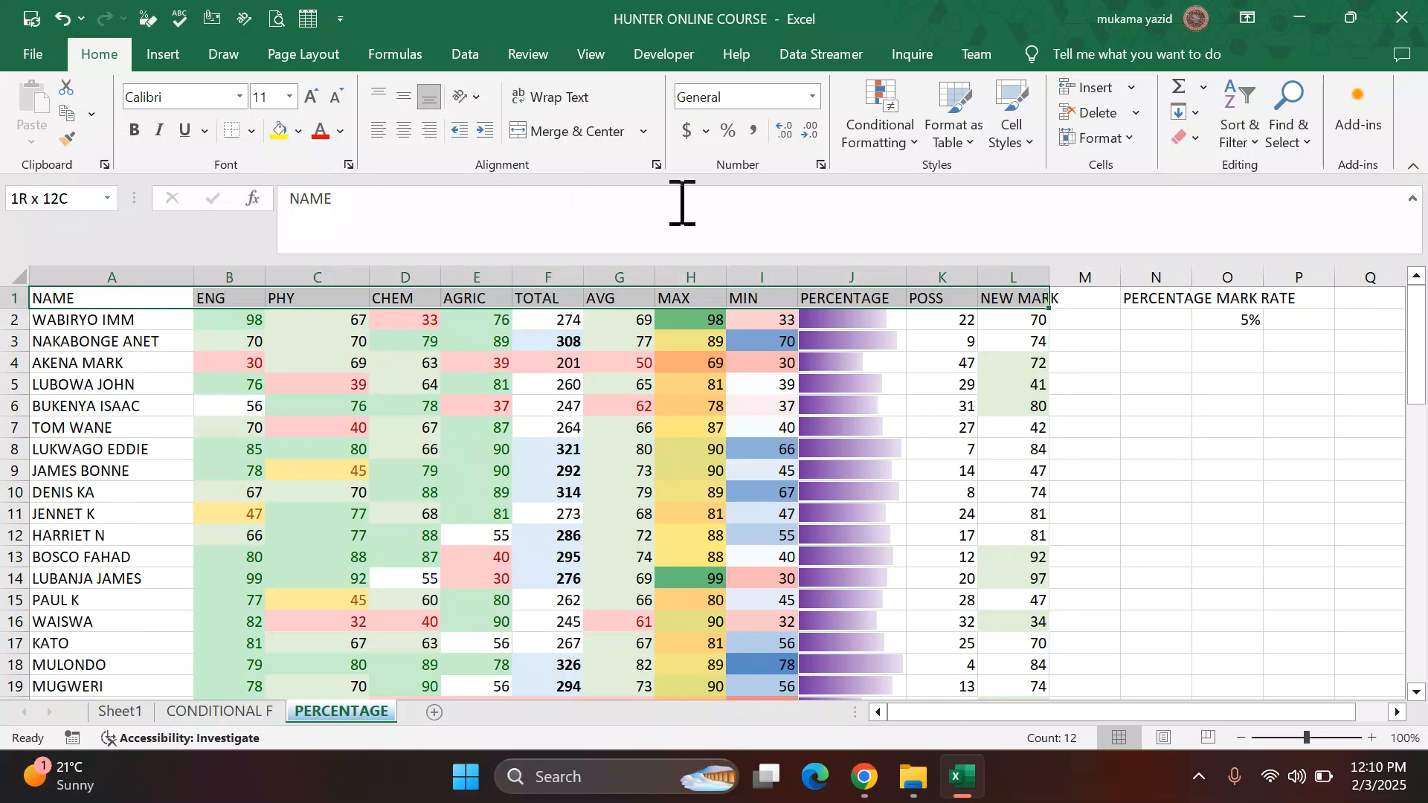
{"action": "left_click", "coordinate": [658, 166]}
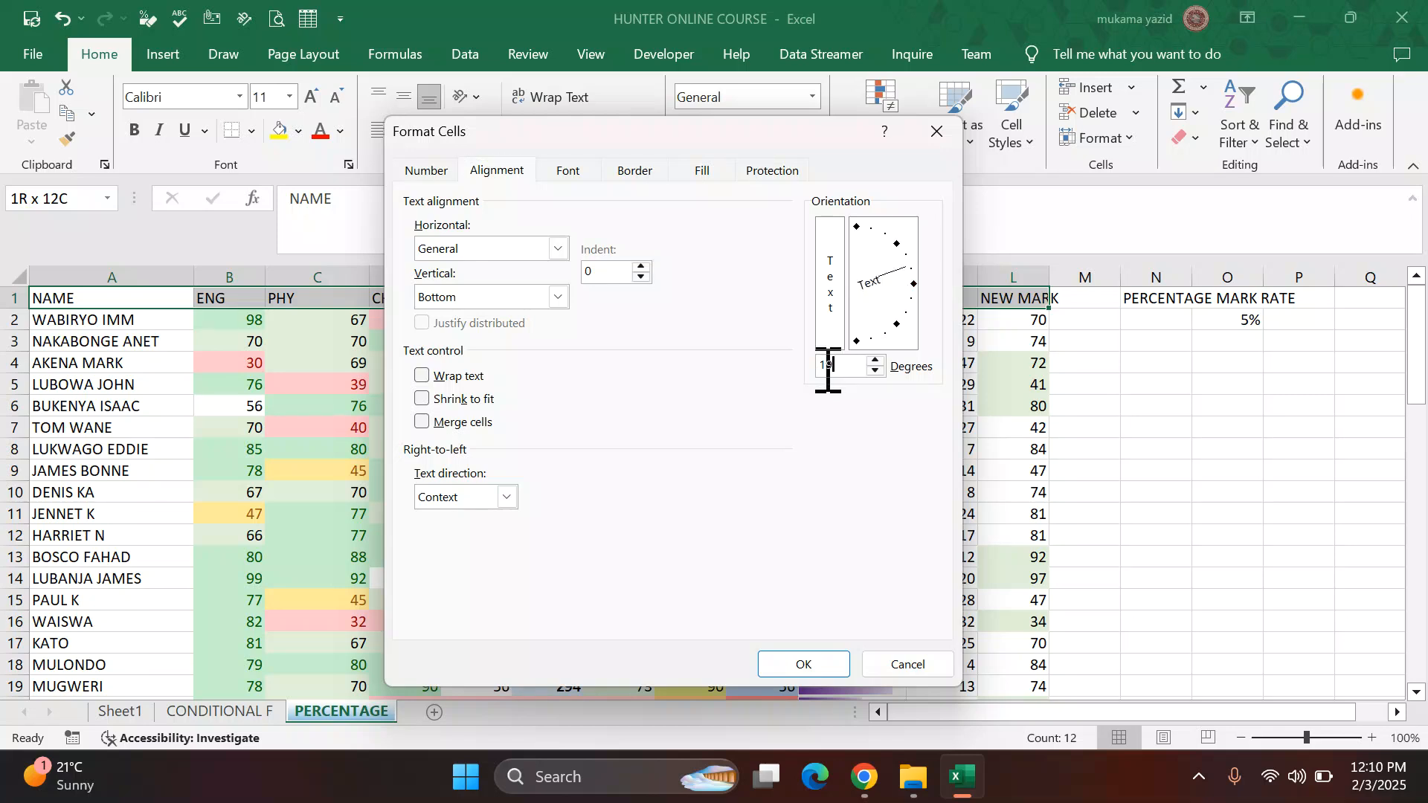
{"action": "left_click", "coordinate": [783, 662]}
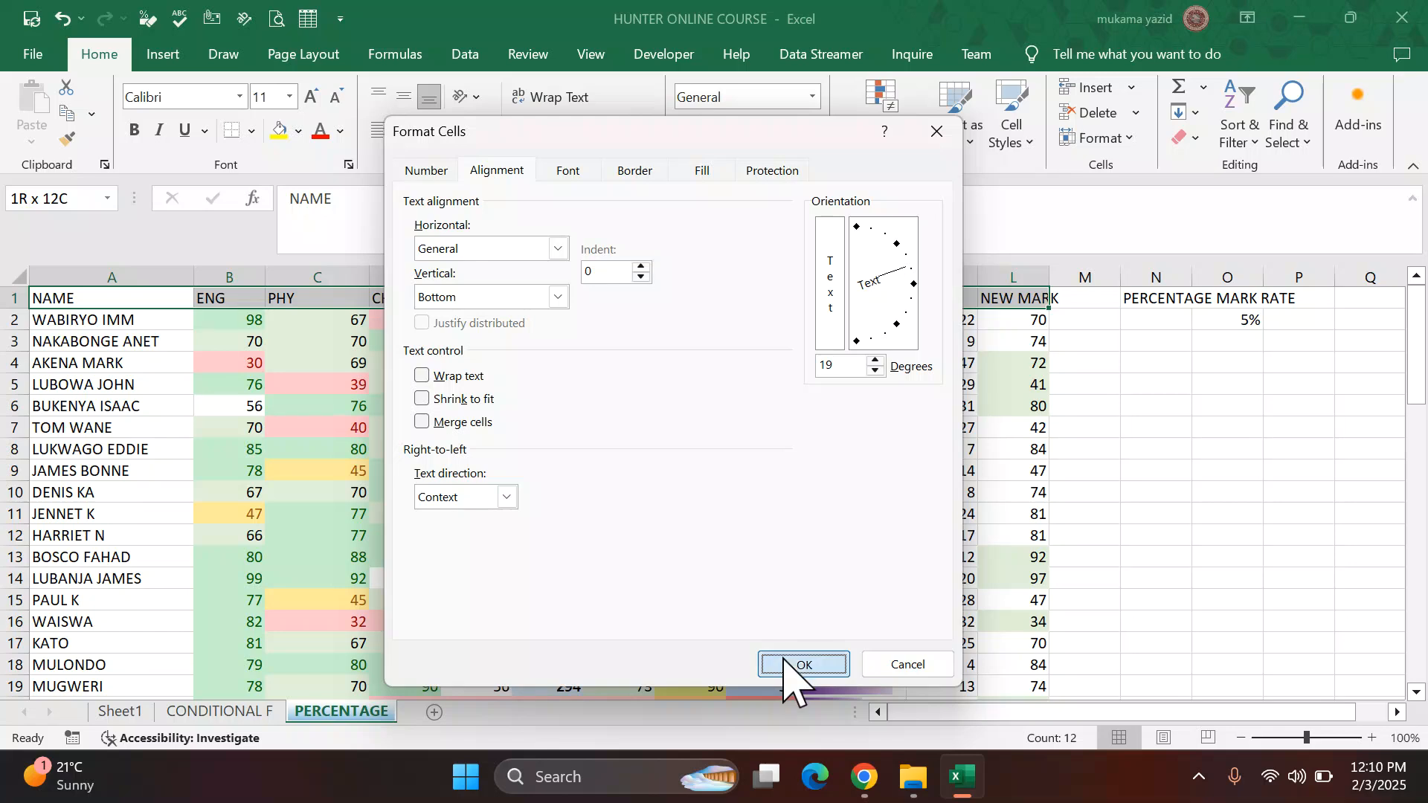
{"action": "left_click", "coordinate": [1089, 591]}
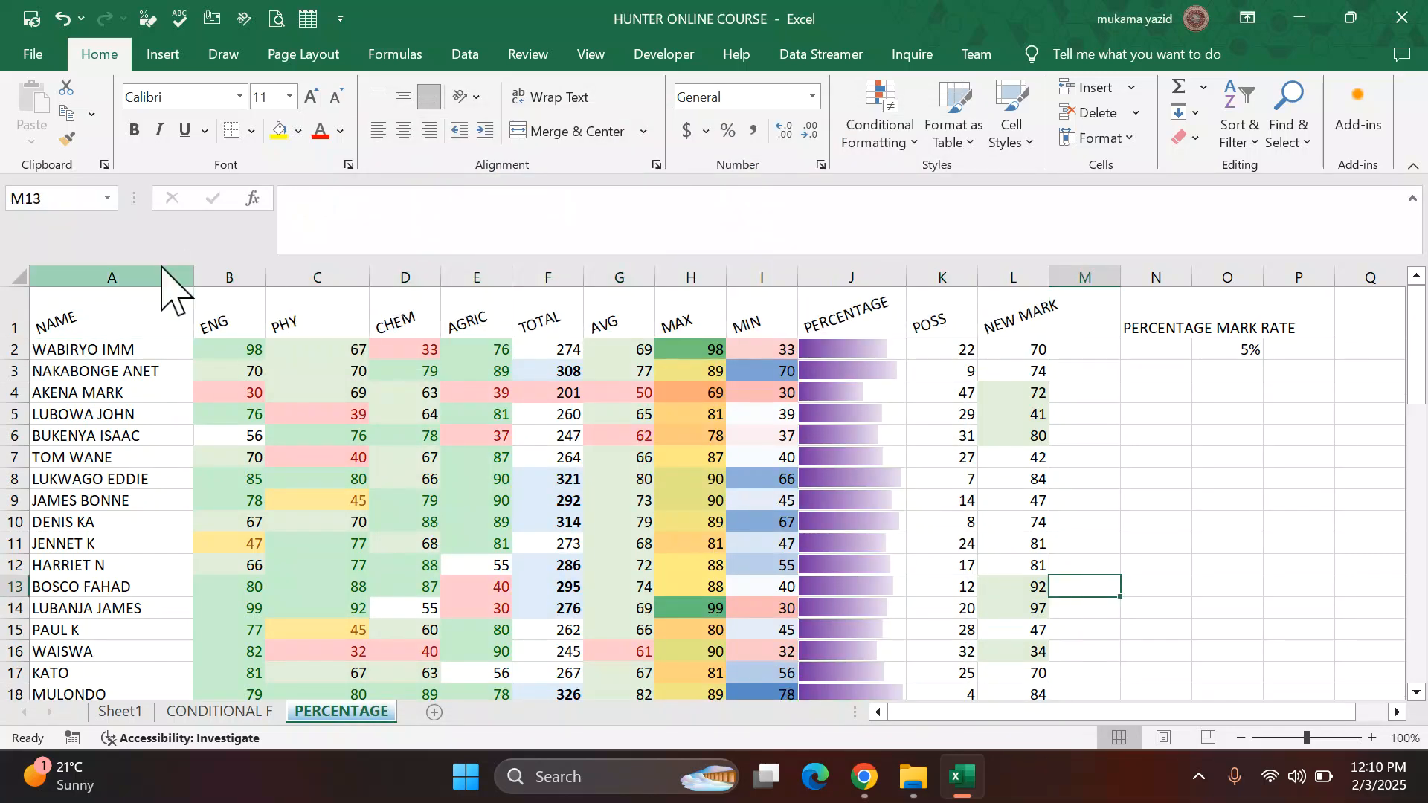
Step: Select the whole data range A1:L54 and set a purple outline border in the border settings
{"action": "left_click", "coordinate": [108, 325]}
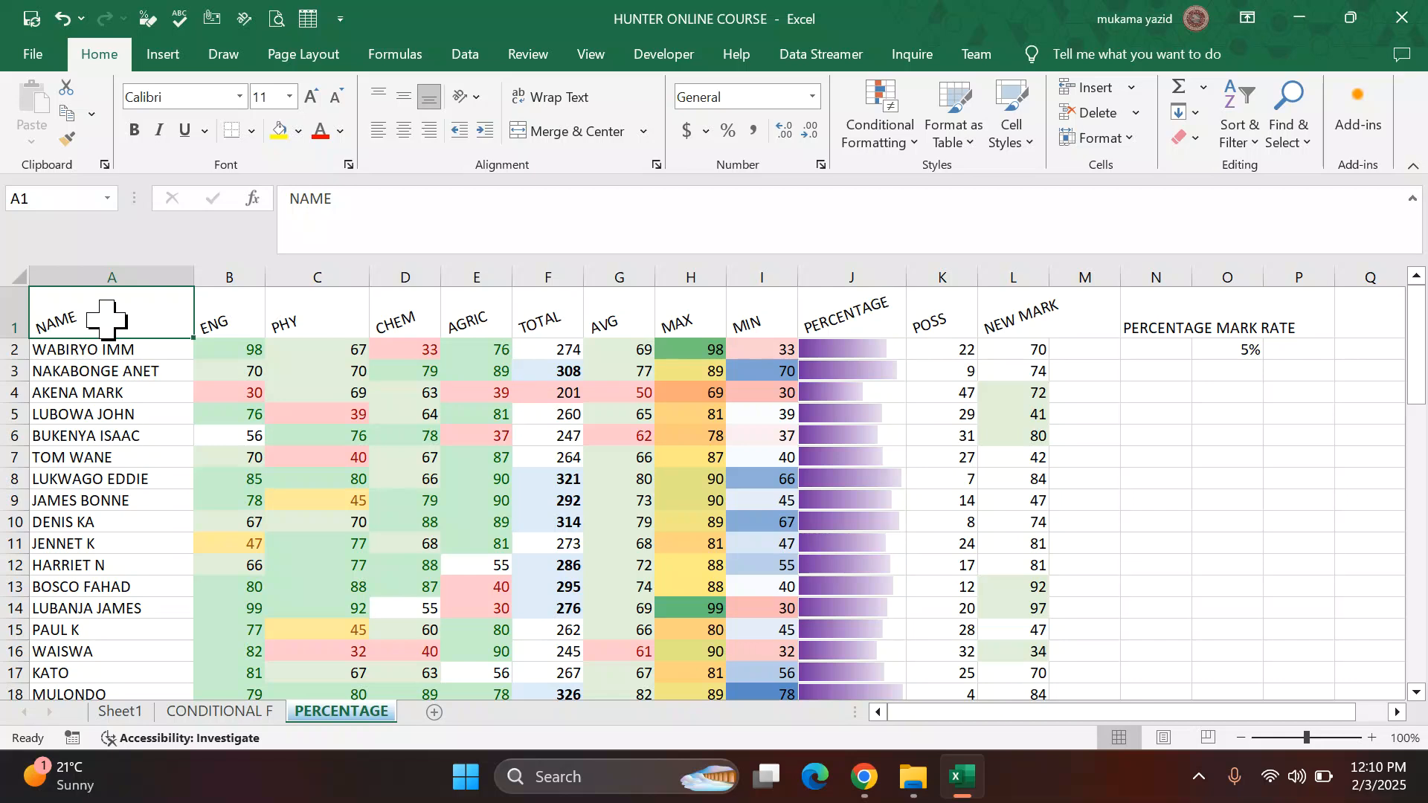
{"action": "key", "text": "ctrl+shift+Right"}
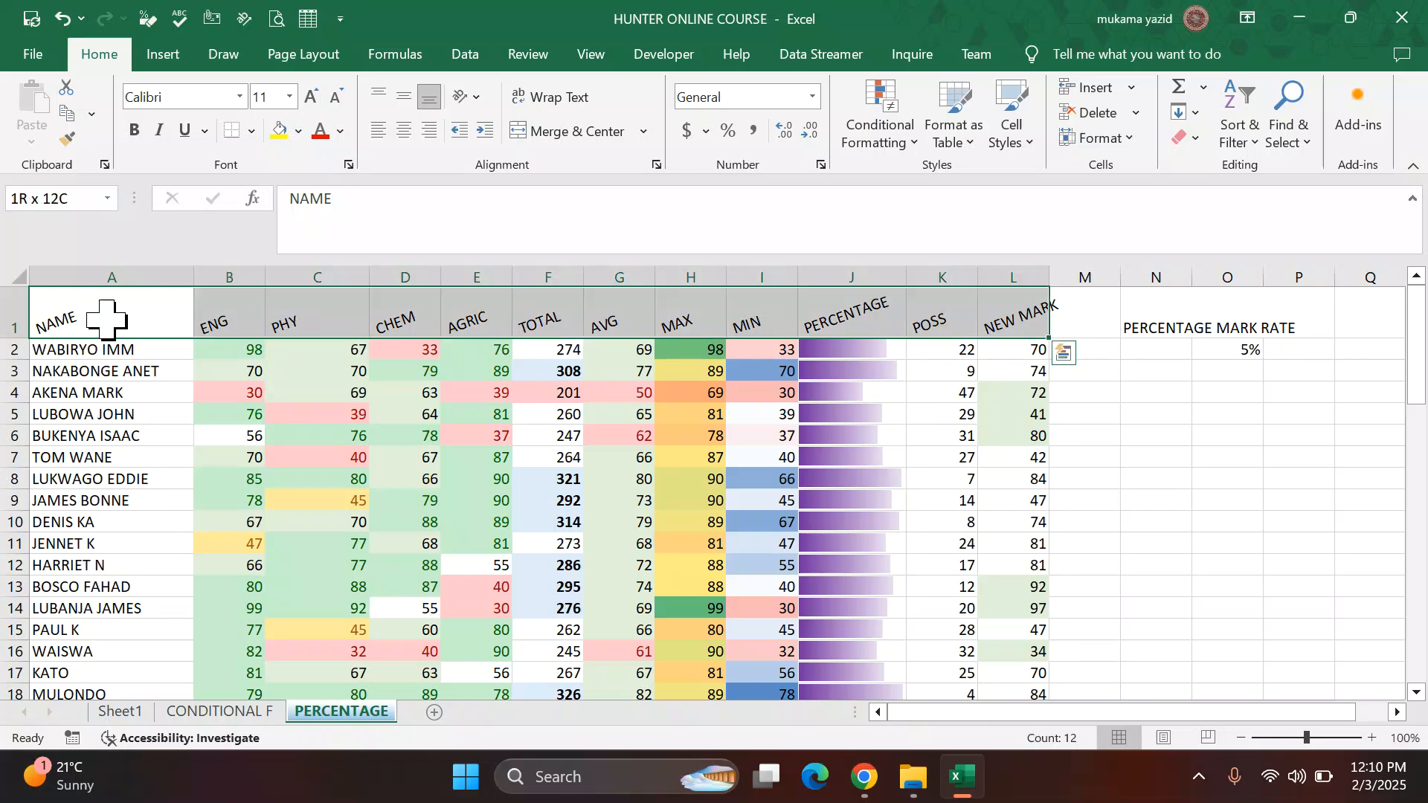
{"action": "key", "text": "ctrl+shift+Down"}
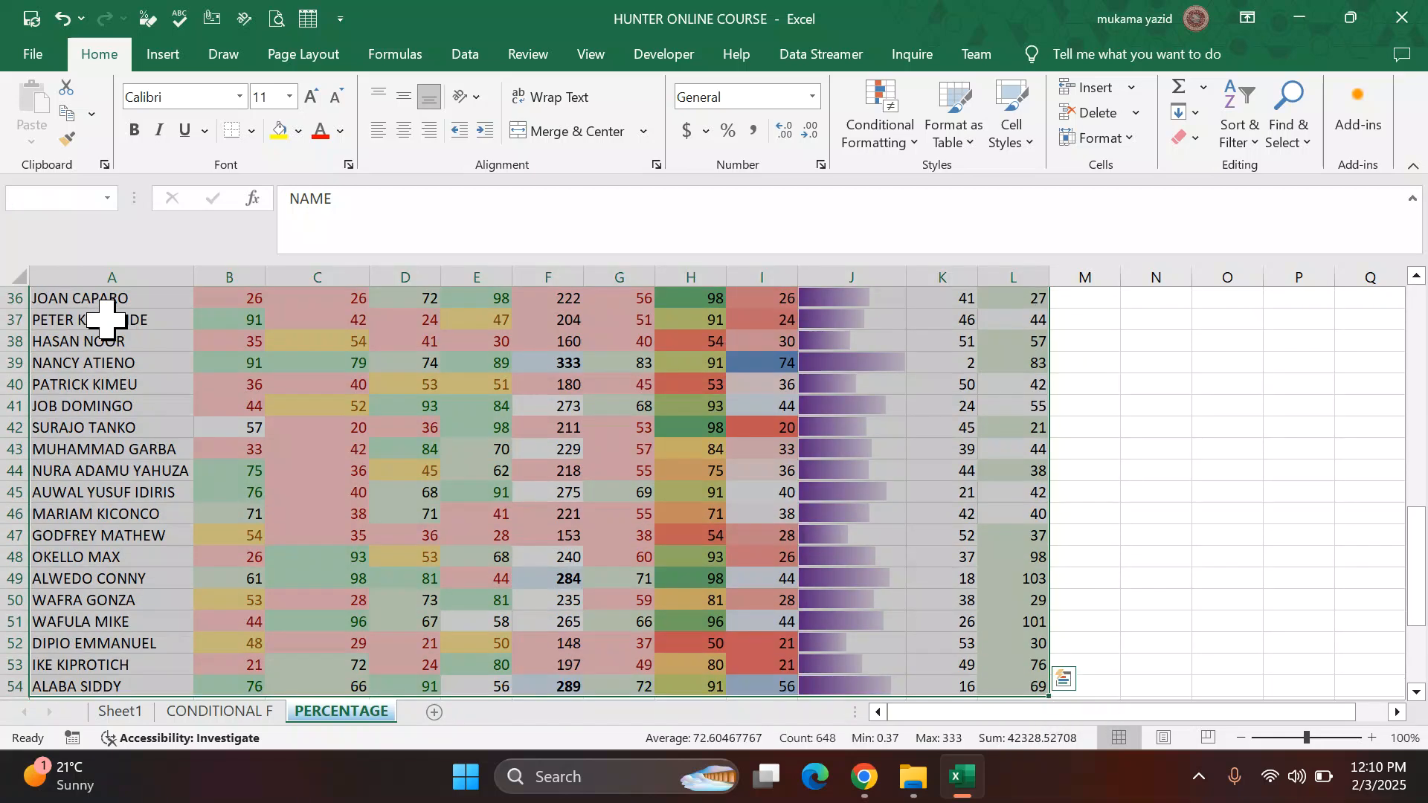
{"action": "scroll", "coordinate": [238, 357], "scroll_direction": "down", "scroll_amount": 3}
{"action": "scroll", "coordinate": [223, 312], "scroll_direction": "up", "scroll_amount": 3}
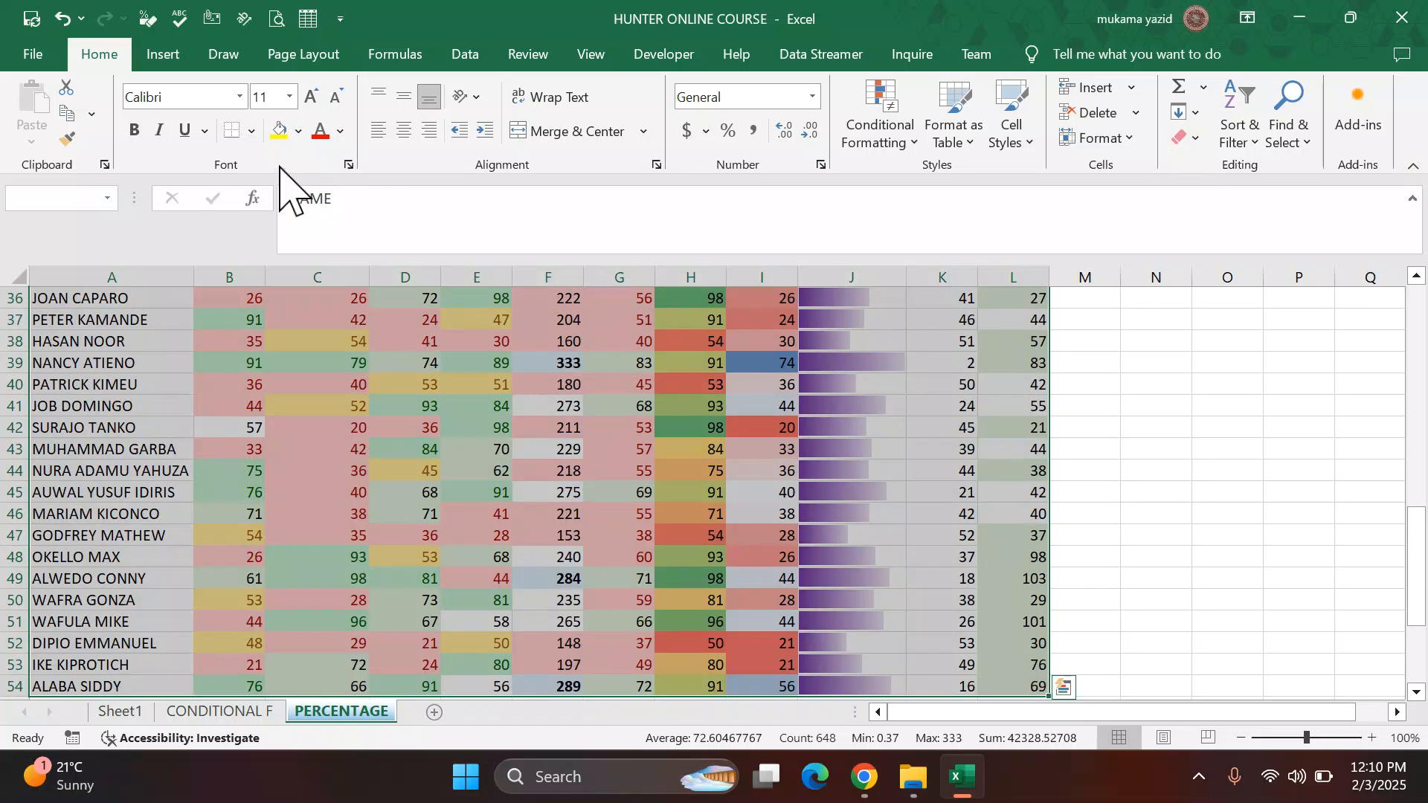
{"action": "left_click", "coordinate": [251, 131]}
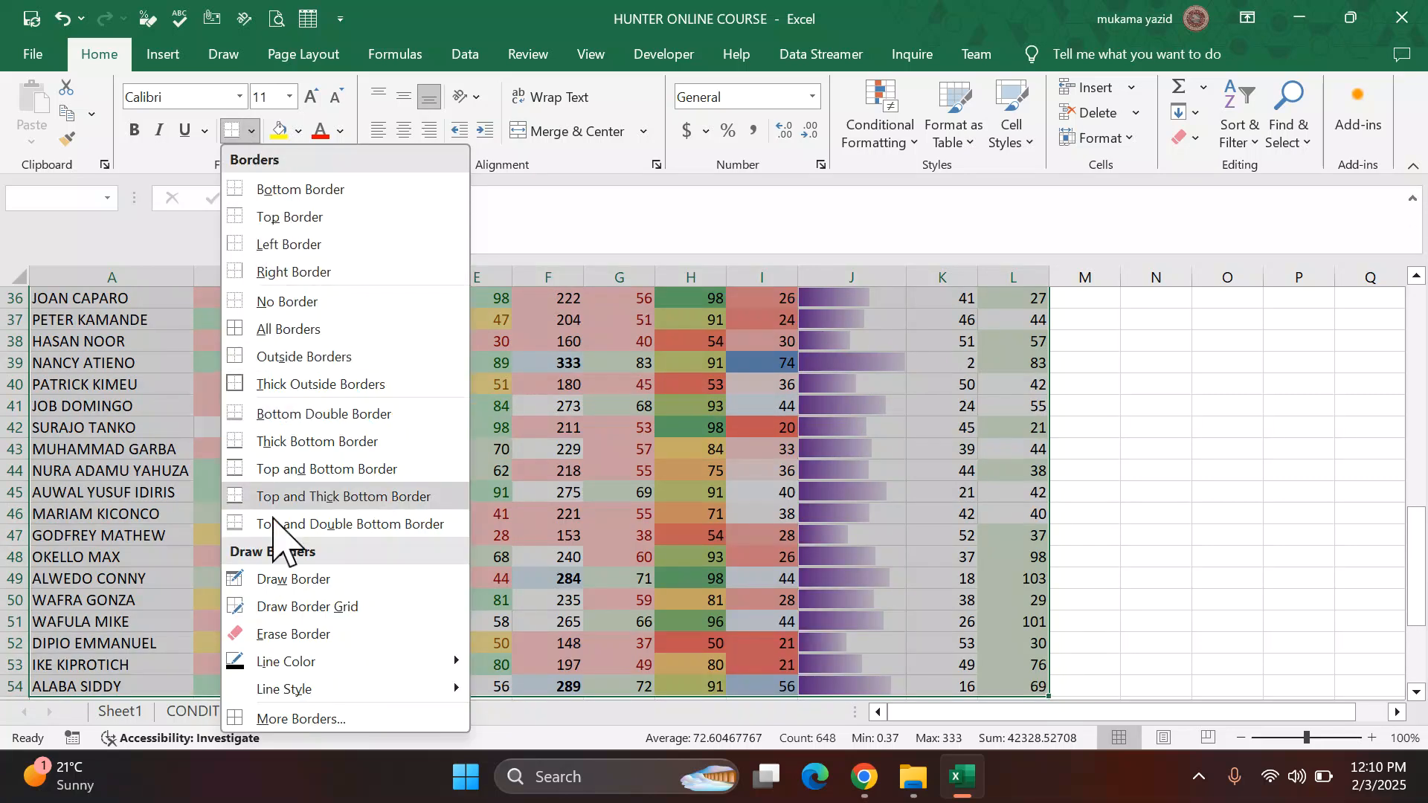
{"action": "left_click", "coordinate": [275, 720]}
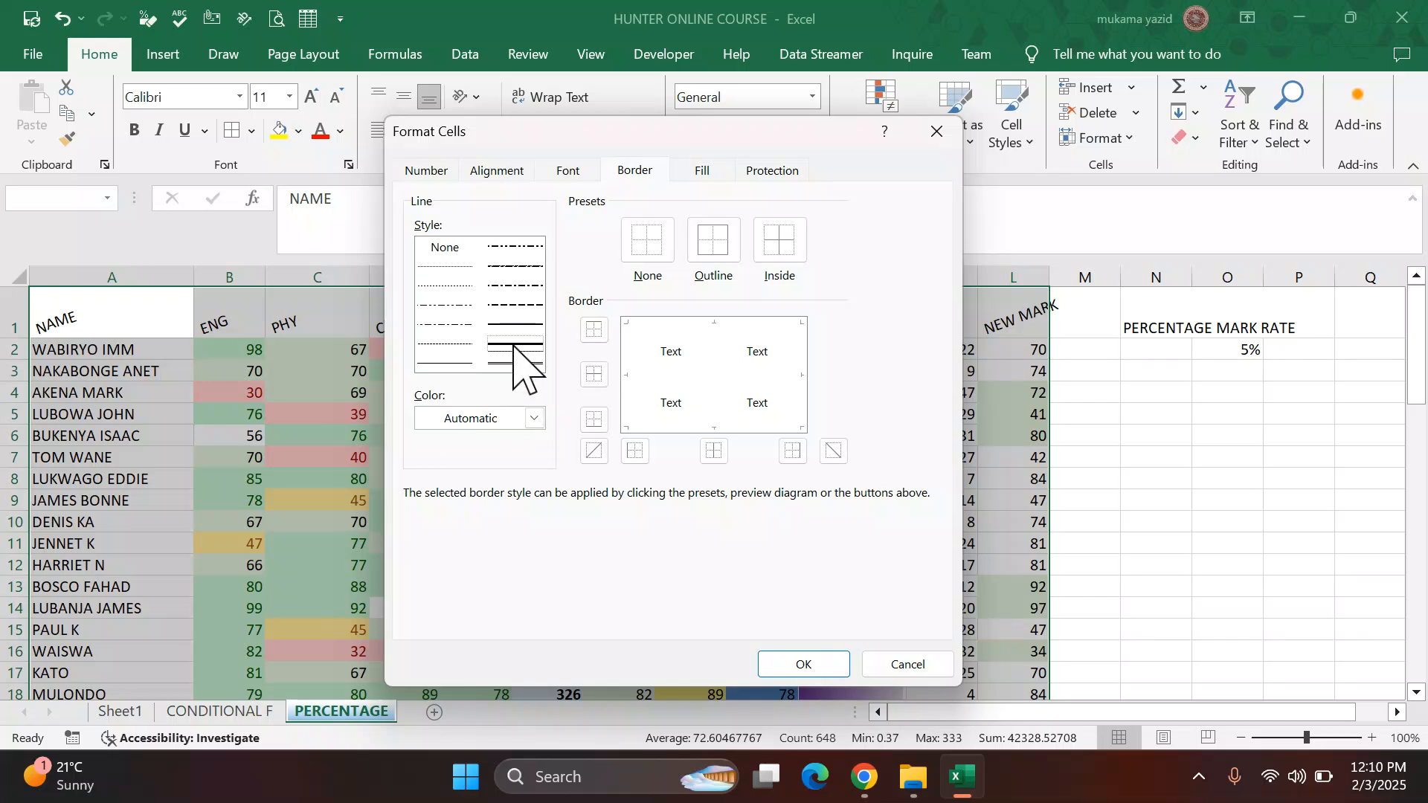
{"action": "left_click", "coordinate": [534, 418]}
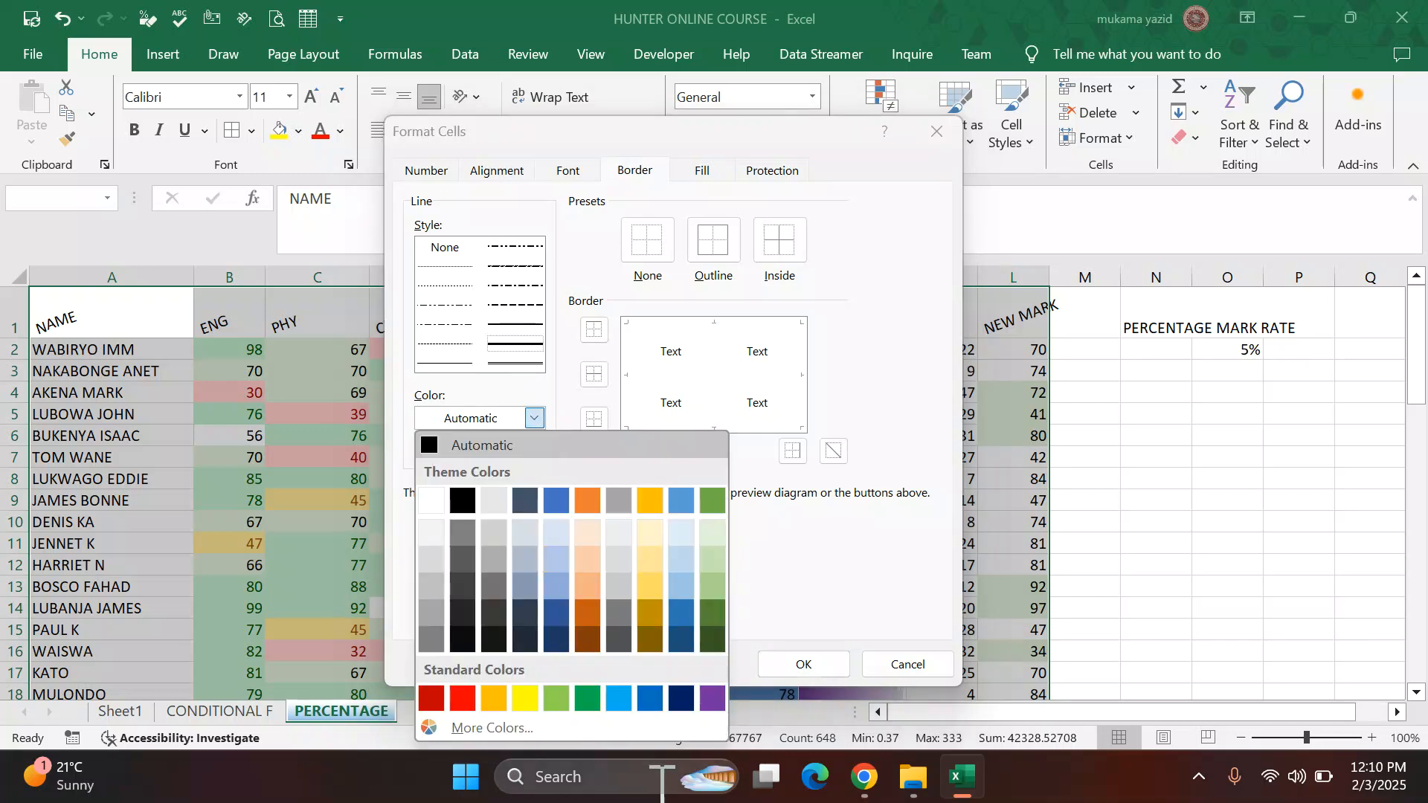
{"action": "left_click", "coordinate": [712, 699]}
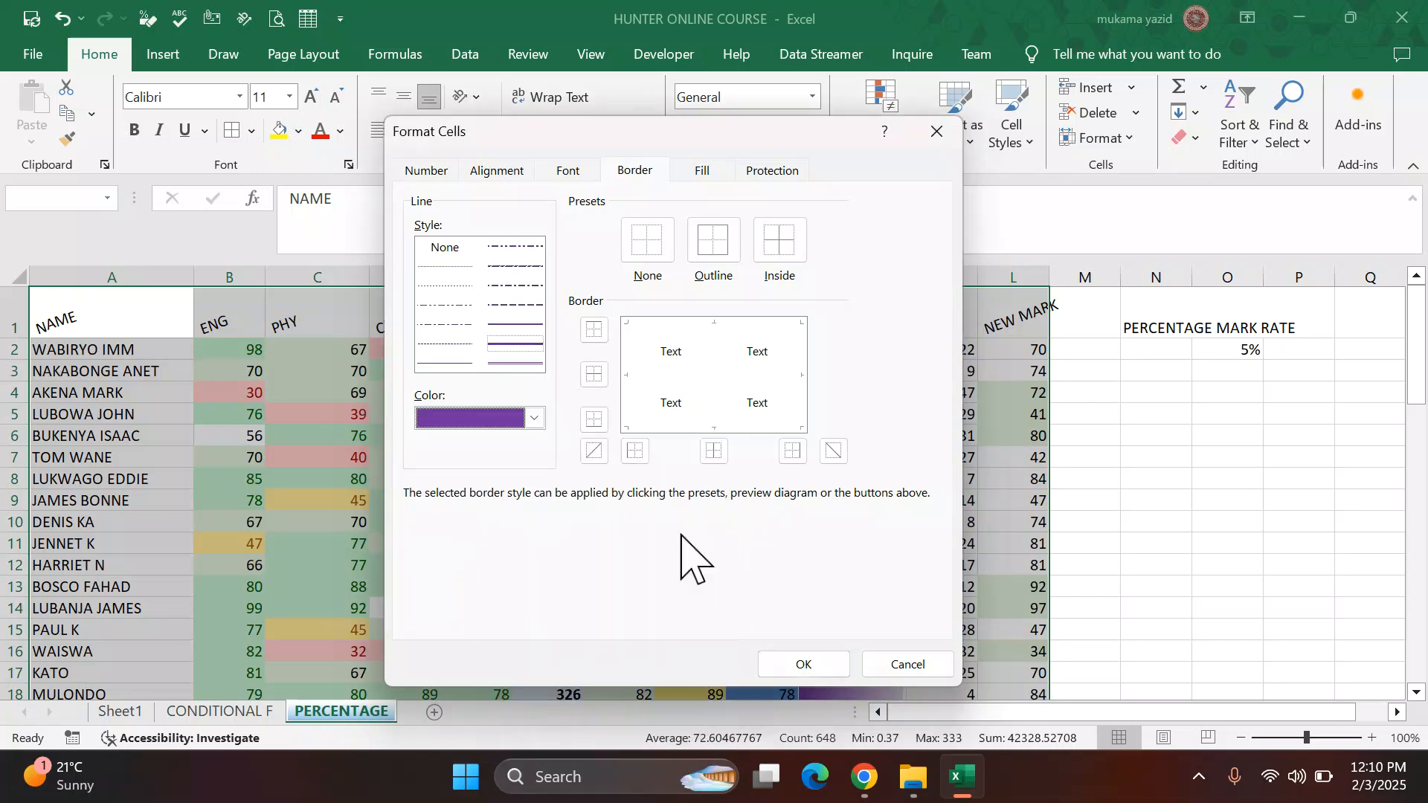
{"action": "left_click", "coordinate": [724, 260]}
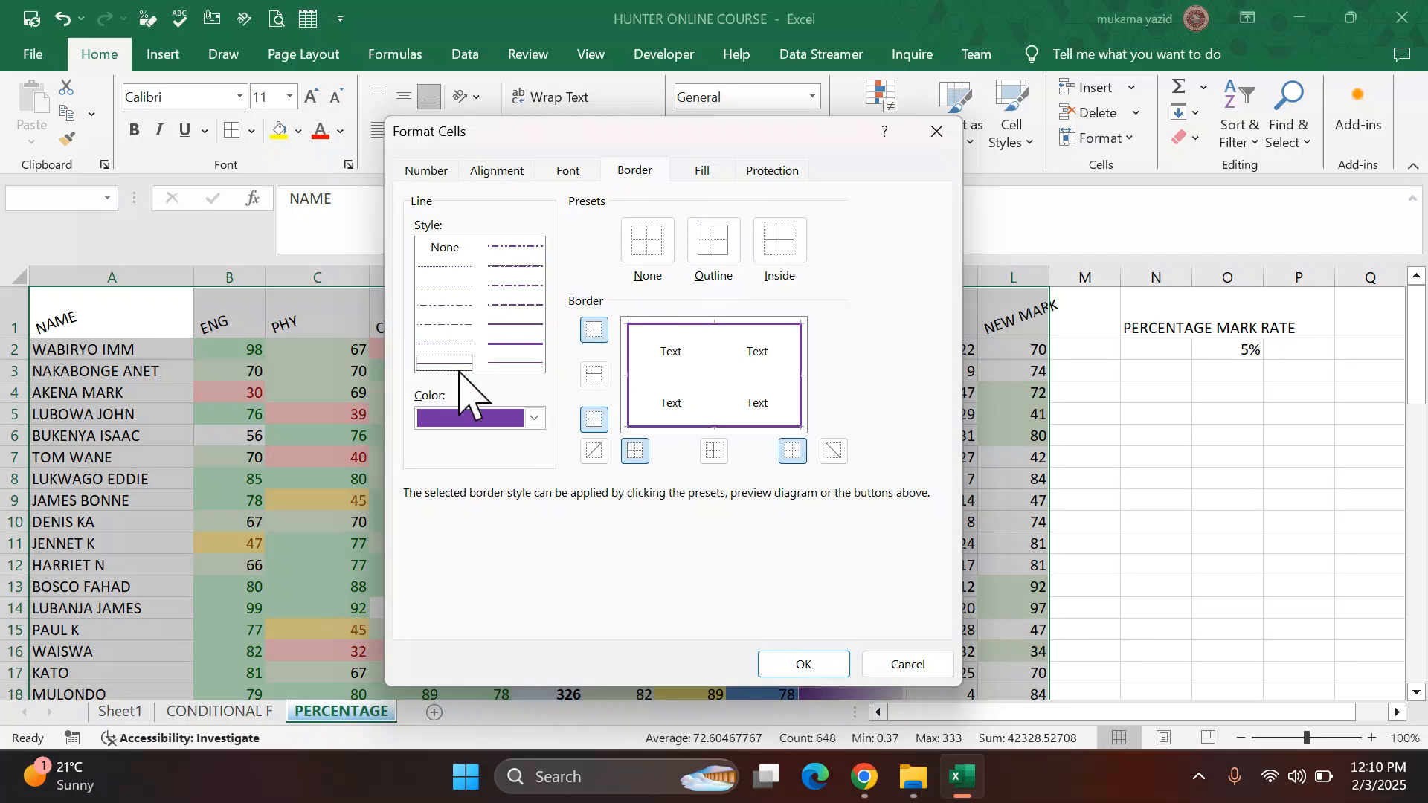
Step: Add dark green inside gridline borders to the range and apply the border formatting
{"action": "left_click", "coordinate": [534, 418]}
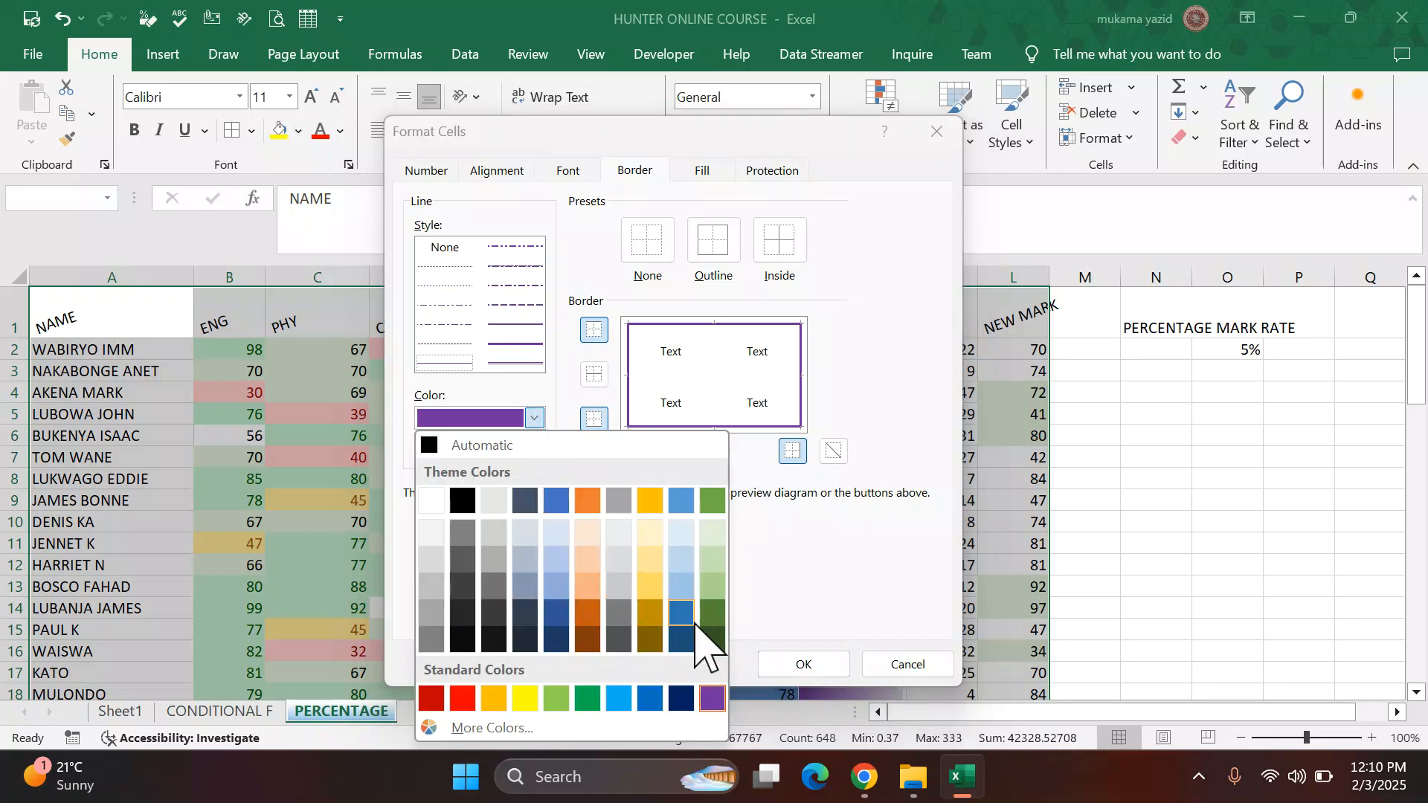
{"action": "left_click", "coordinate": [712, 638]}
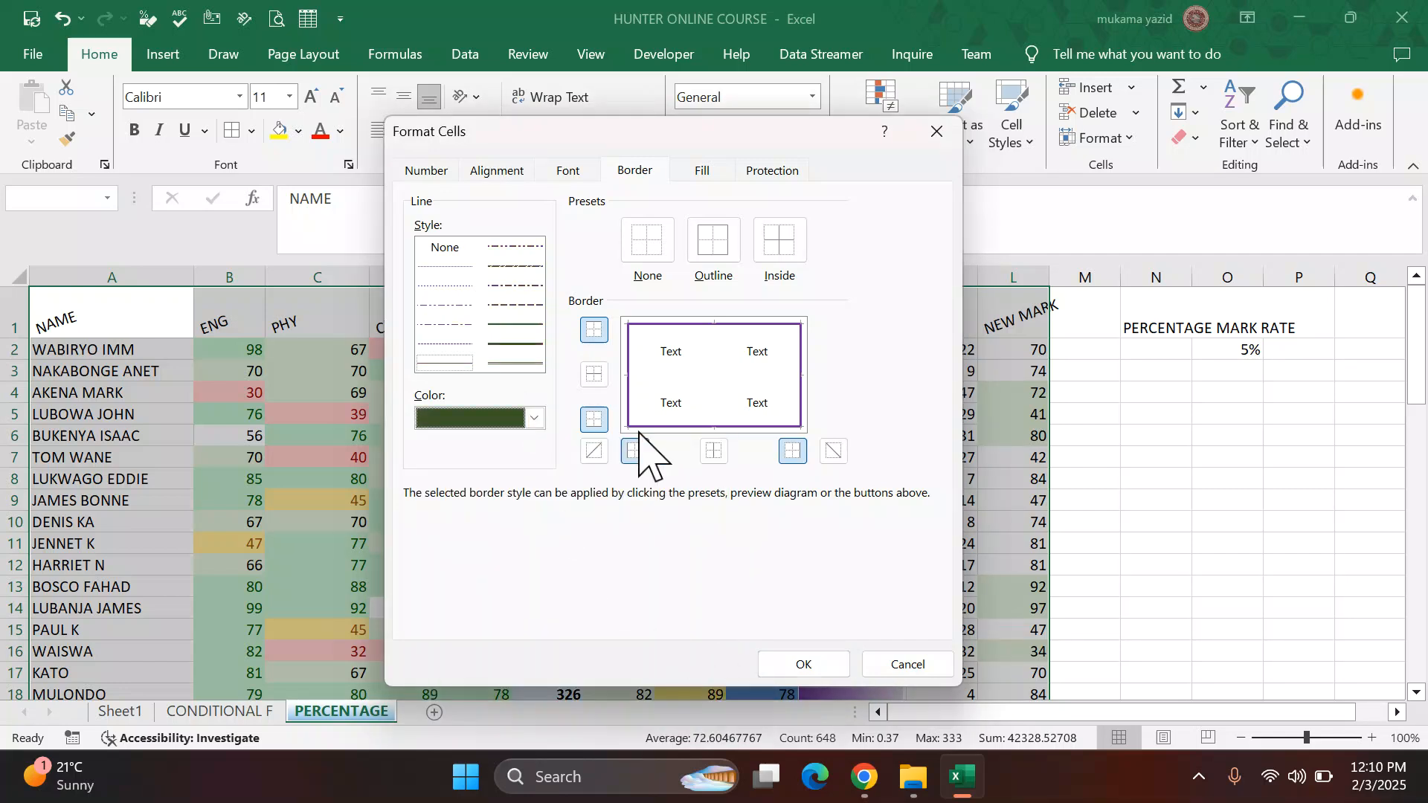
{"action": "left_click", "coordinate": [781, 246]}
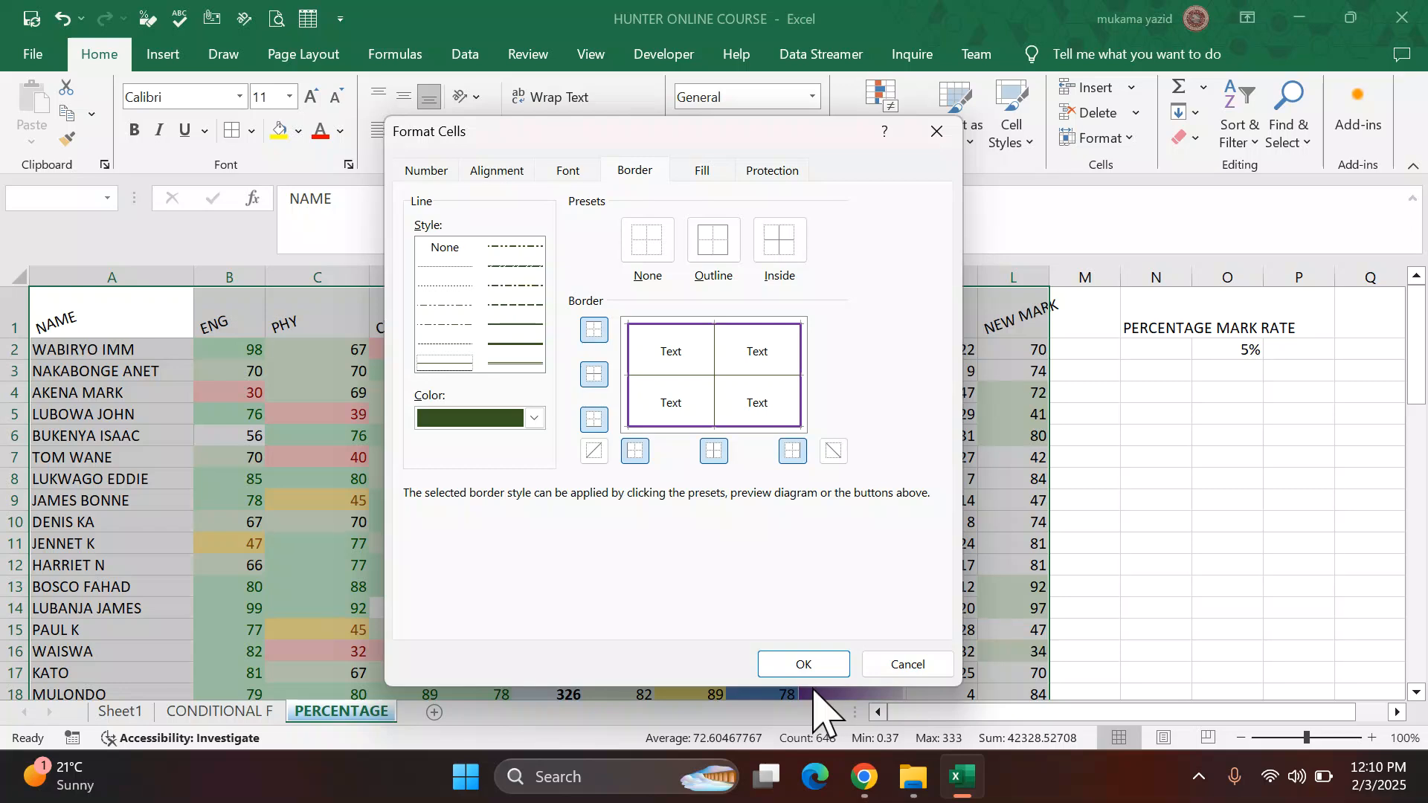
{"action": "left_click", "coordinate": [814, 665]}
Step: Scroll down the sheet to review the applied borders and rotated headers
{"action": "left_click", "coordinate": [1134, 571]}
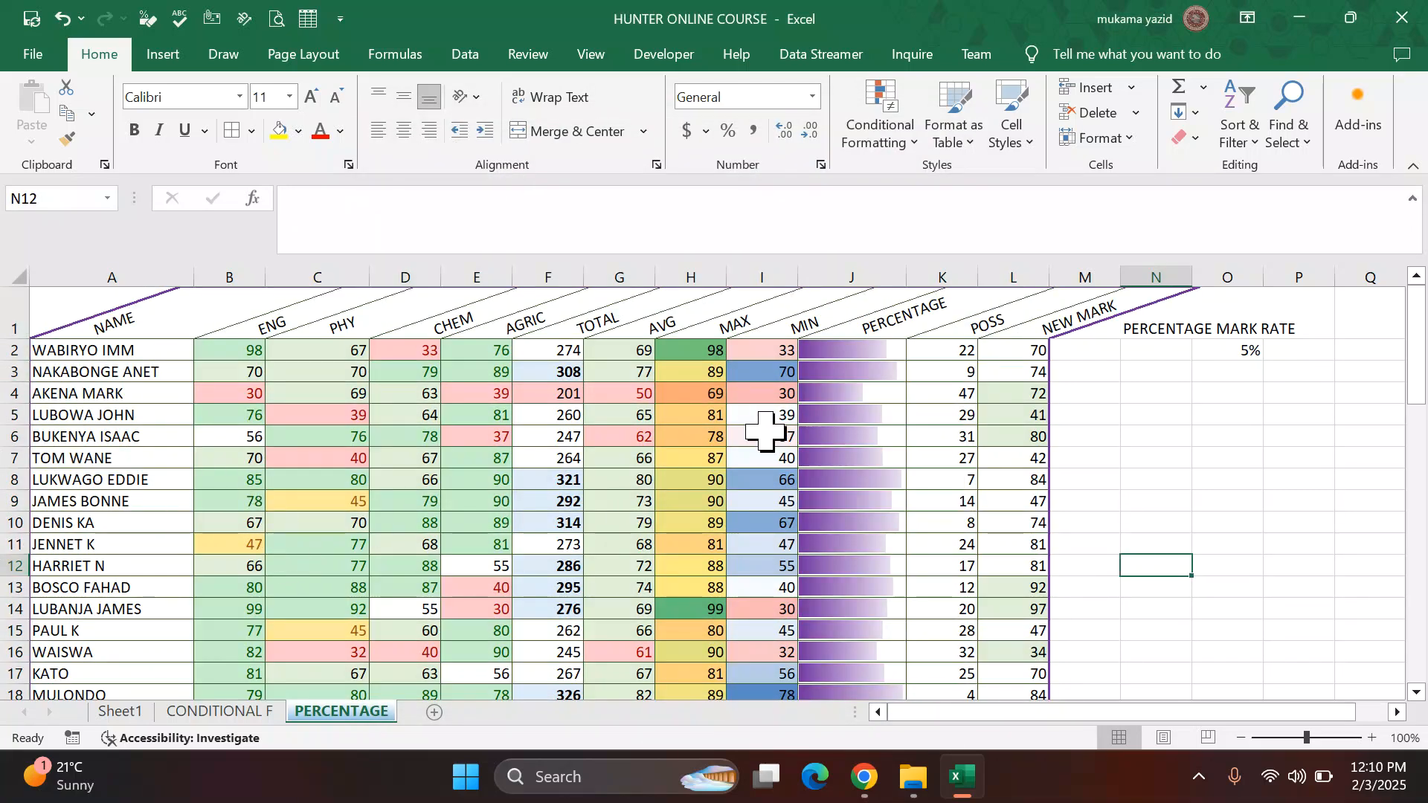
{"action": "scroll", "coordinate": [768, 417], "scroll_direction": "down", "scroll_amount": 7}
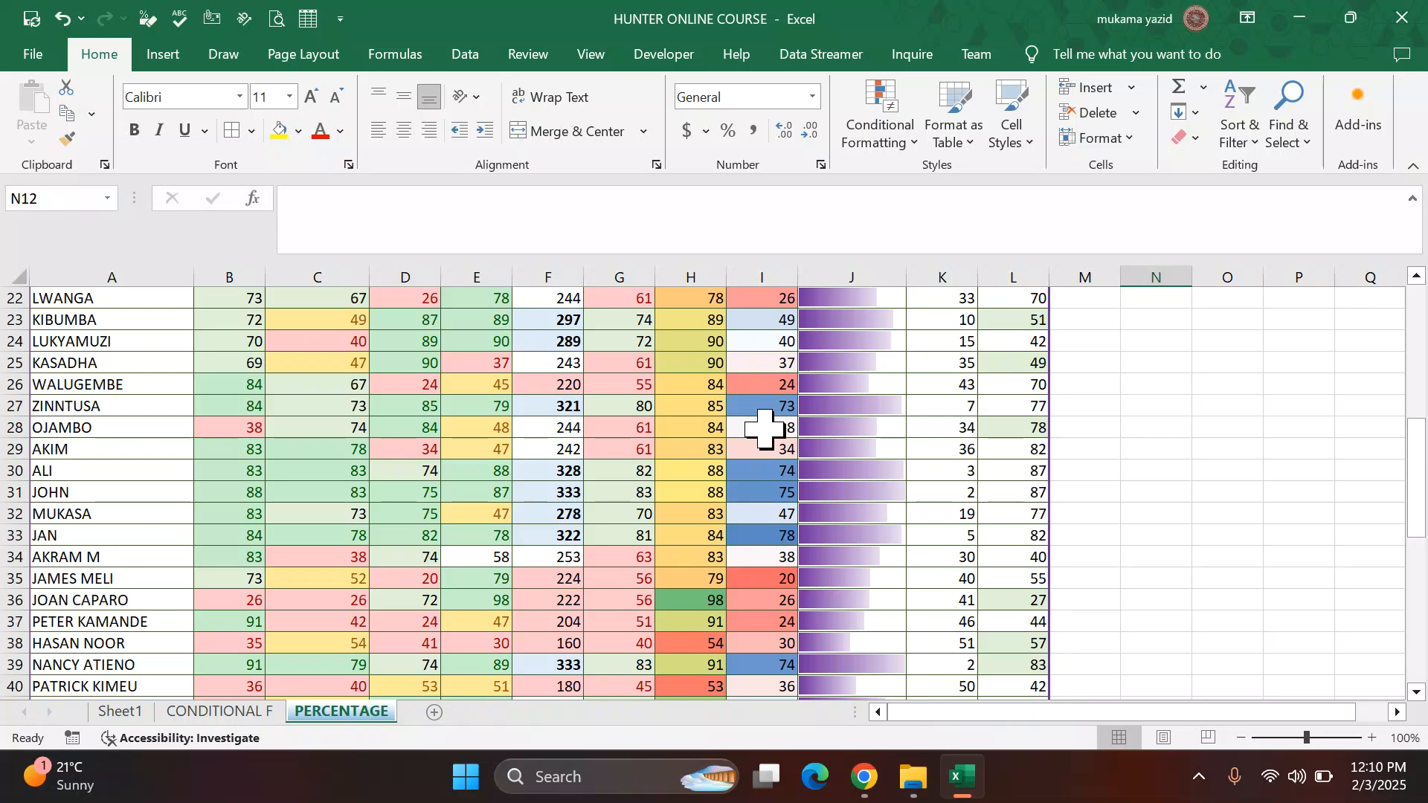
{"action": "scroll", "coordinate": [765, 427], "scroll_direction": "down", "scroll_amount": 9}
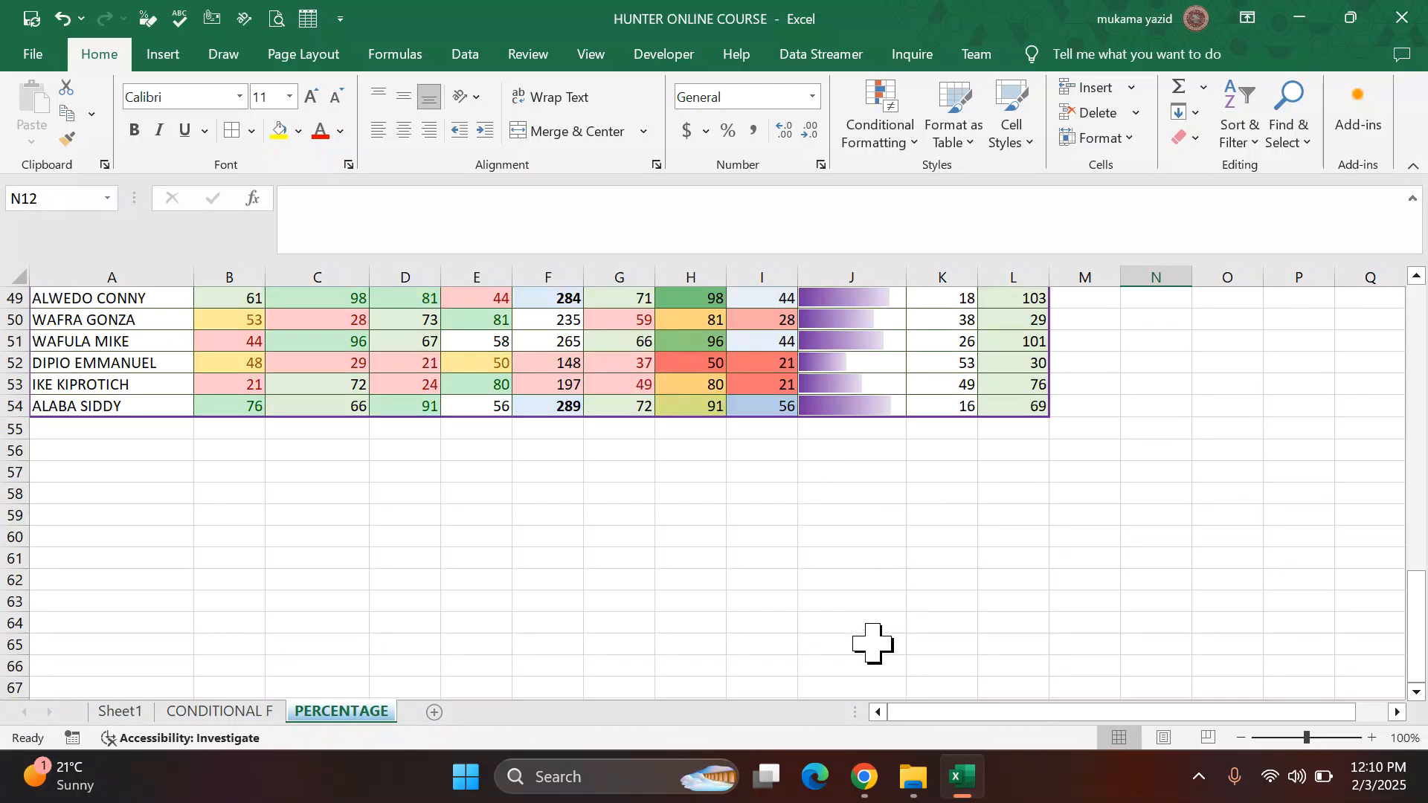
Step: Switch to the PDF instructions and scroll through the remaining tasks
{"action": "left_click", "coordinate": [865, 776]}
{"action": "scroll", "coordinate": [786, 630], "scroll_direction": "down", "scroll_amount": 1}
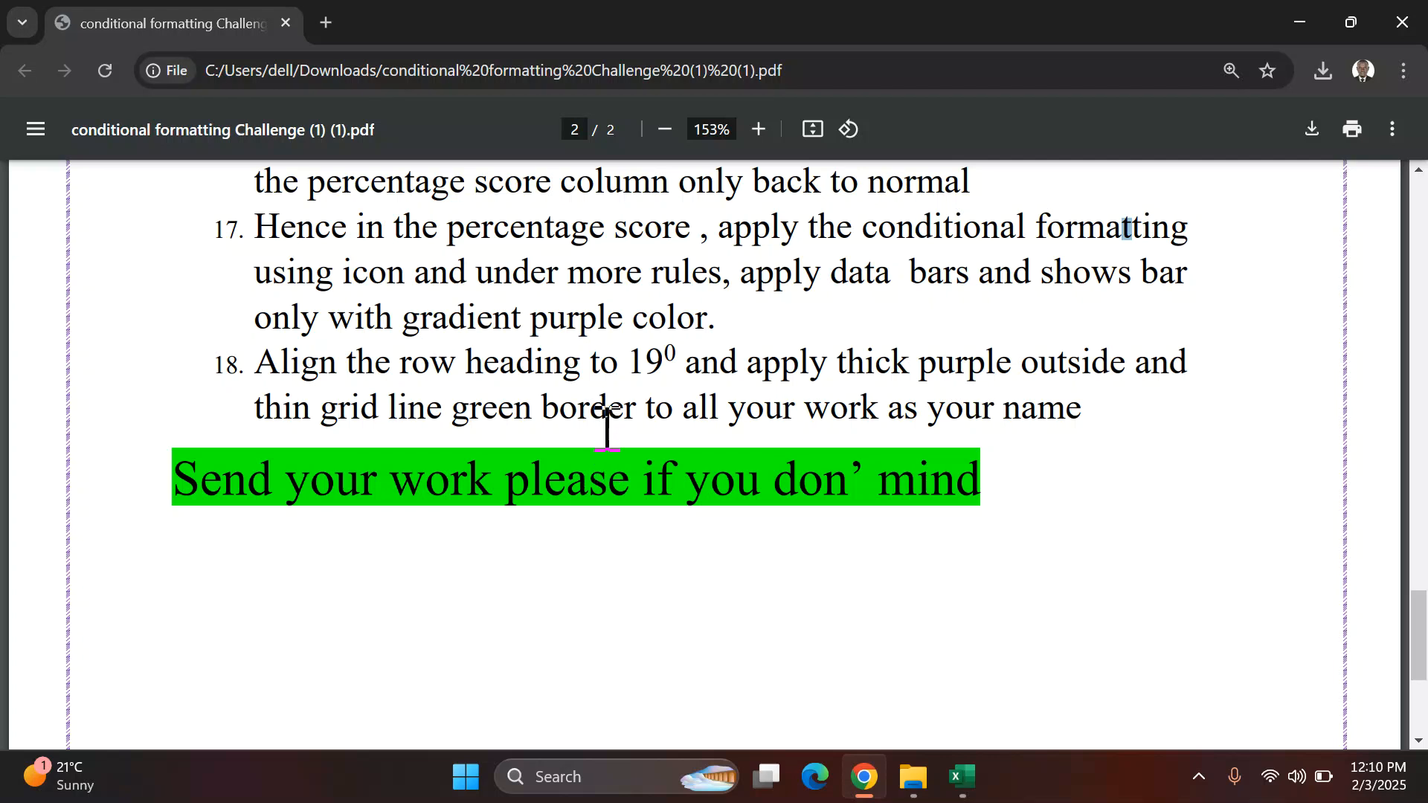
{"action": "scroll", "coordinate": [607, 427], "scroll_direction": "up", "scroll_amount": 6}
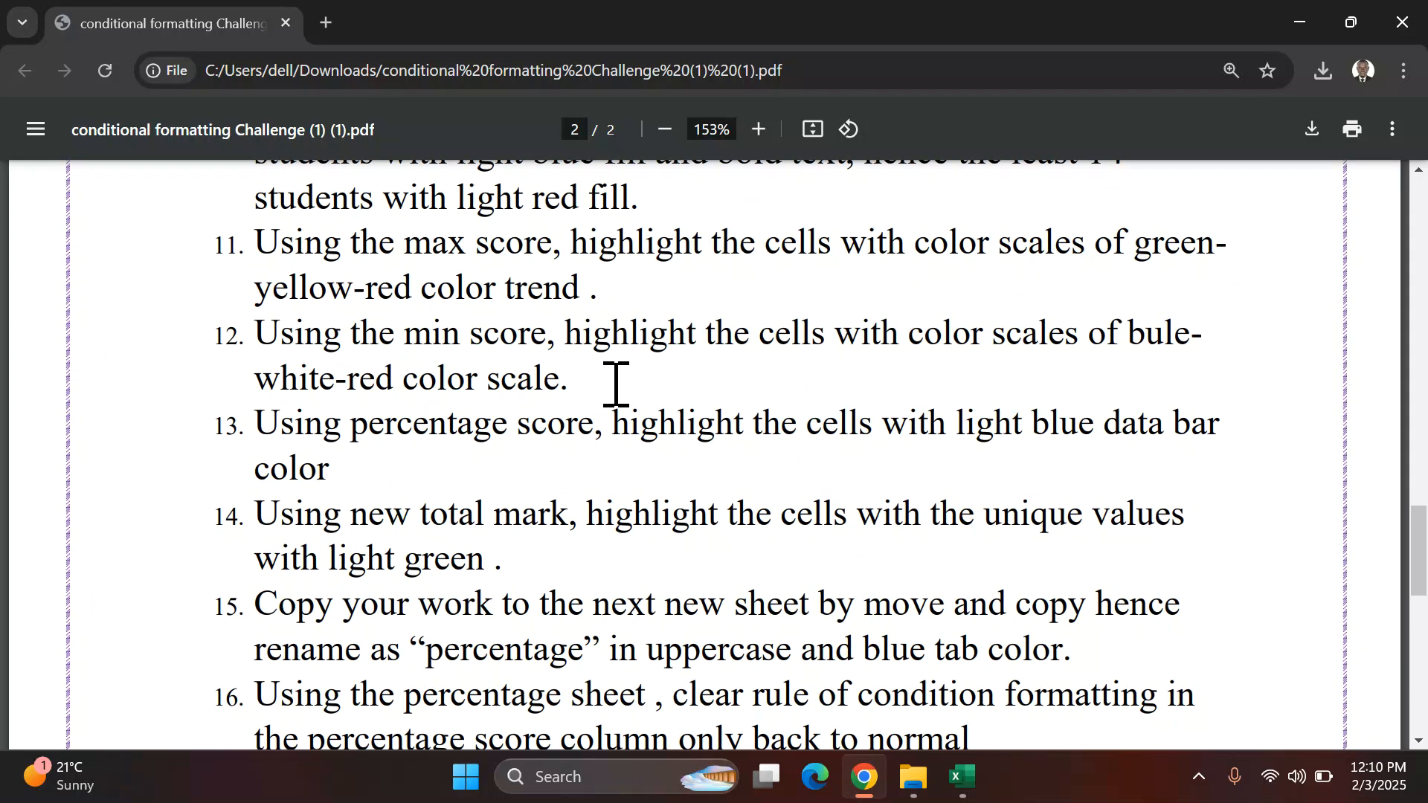